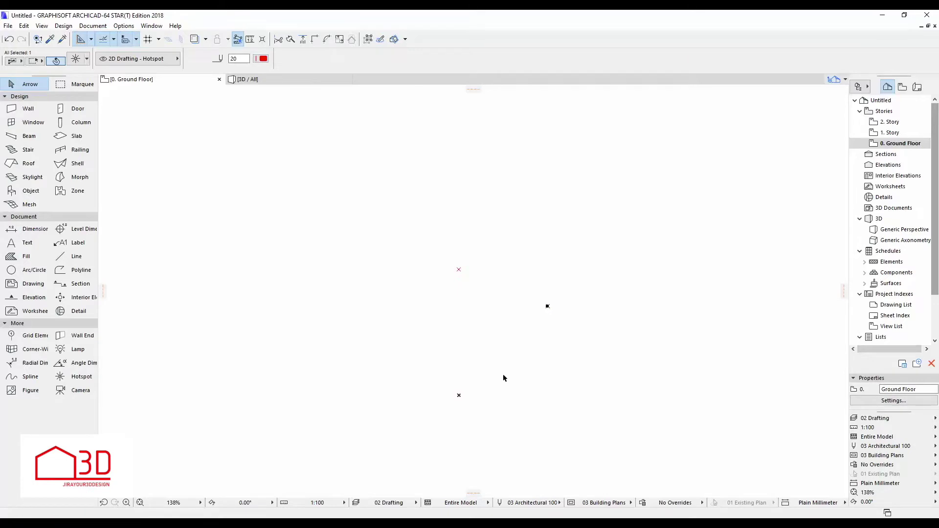
Step: Mirror a copy of the right hotspot about the vertical axis through the lower hotspot
click(506, 476)
key(ctrl+alt+m)
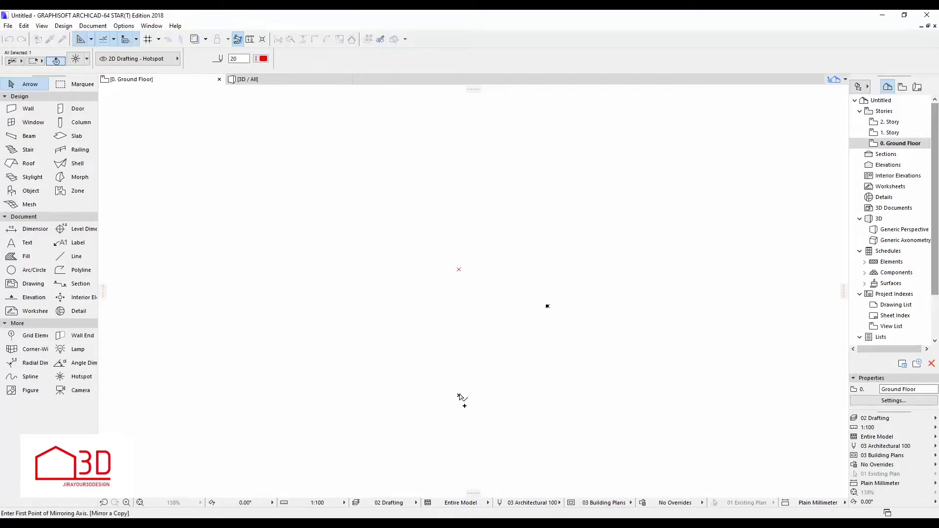
click(460, 430)
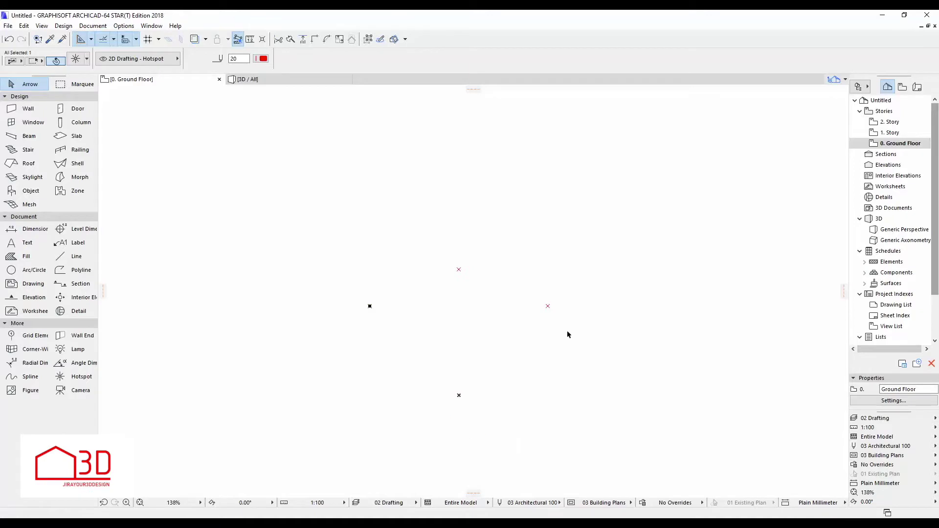
Step: Draw a straight line from the lower hotspot at a 45° angle, passing through and beyond the right hotspot
click(76, 257)
click(459, 395)
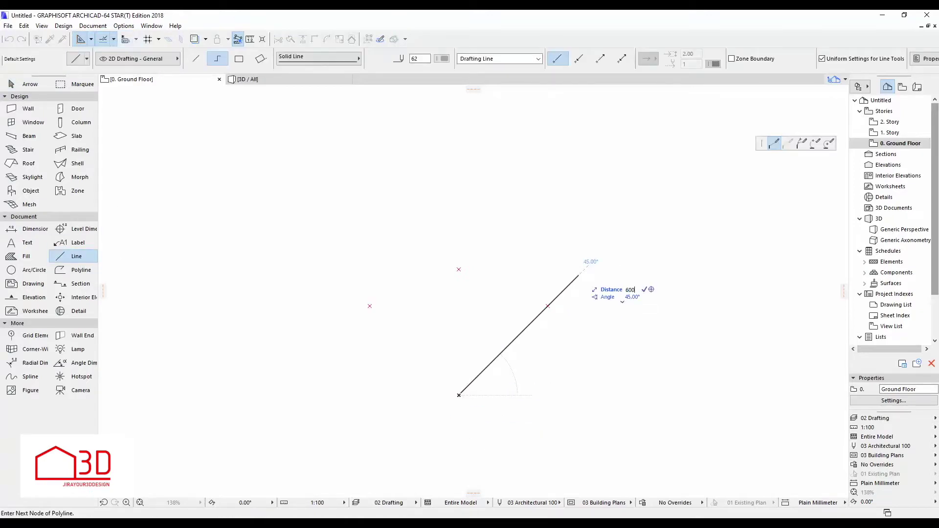
key(Return)
double_click(567, 288)
key(Escape)
Step: Mirror a copy of the 45° line about the vertical axis through the lower hotspot
click(563, 292)
key(ctrl+shift+m)
click(459, 396)
click(459, 431)
click(608, 318)
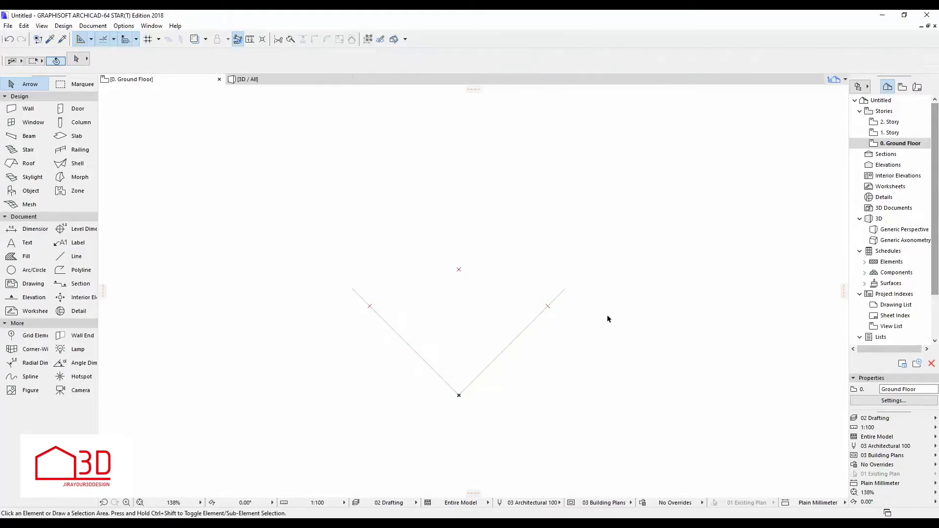
Step: Draw a horizontal line connecting the left and right hotspots
click(76, 256)
click(370, 306)
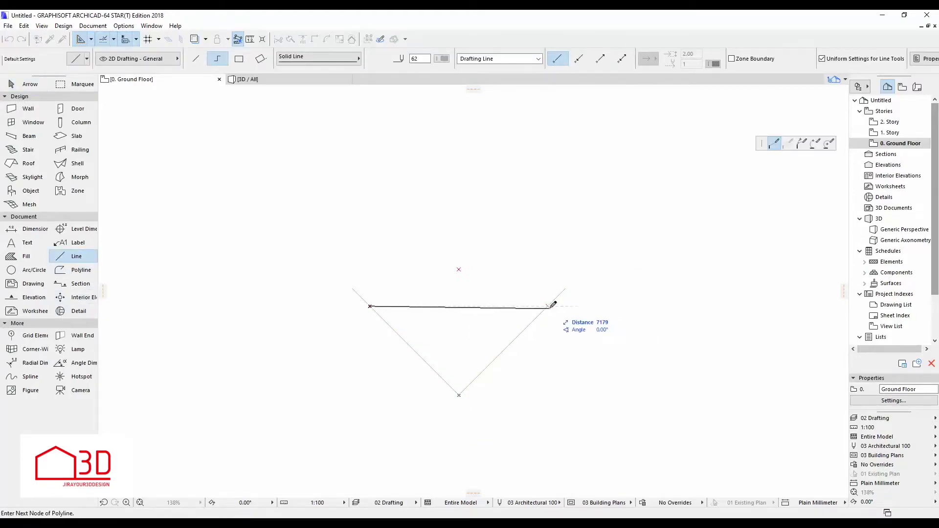
double_click(548, 306)
key(Escape)
Step: Curve the horizontal line into an arc passing through the upper hotspot
click(466, 306)
click(462, 306)
click(788, 142)
click(459, 269)
scroll(426, 339, up, 3)
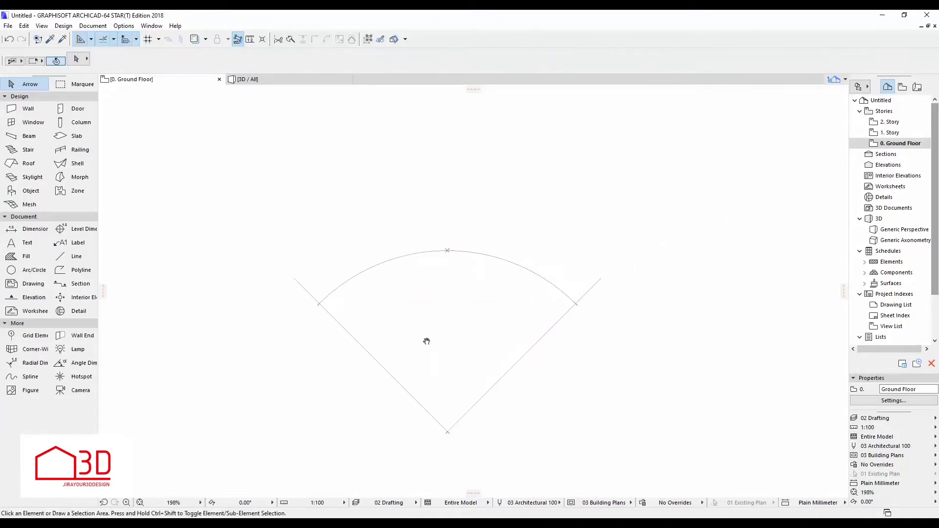
Step: Rotate a copy of the right 45° line counter-clockwise about the lower hotspot to form a steeper inner line
click(73, 256)
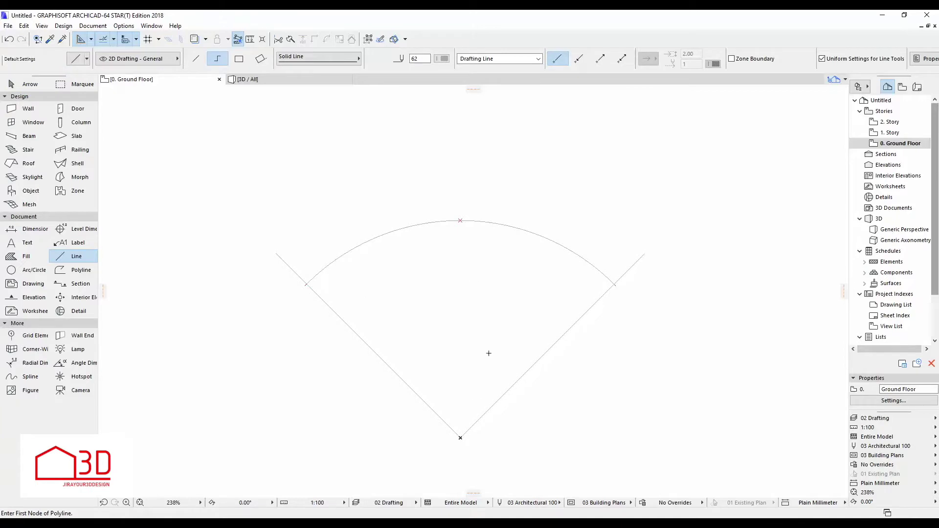
key(Escape)
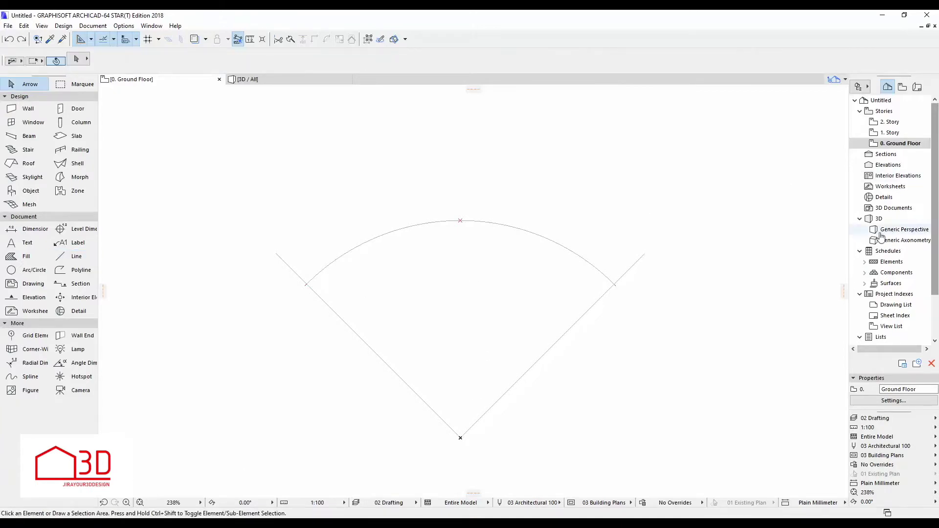
click(556, 342)
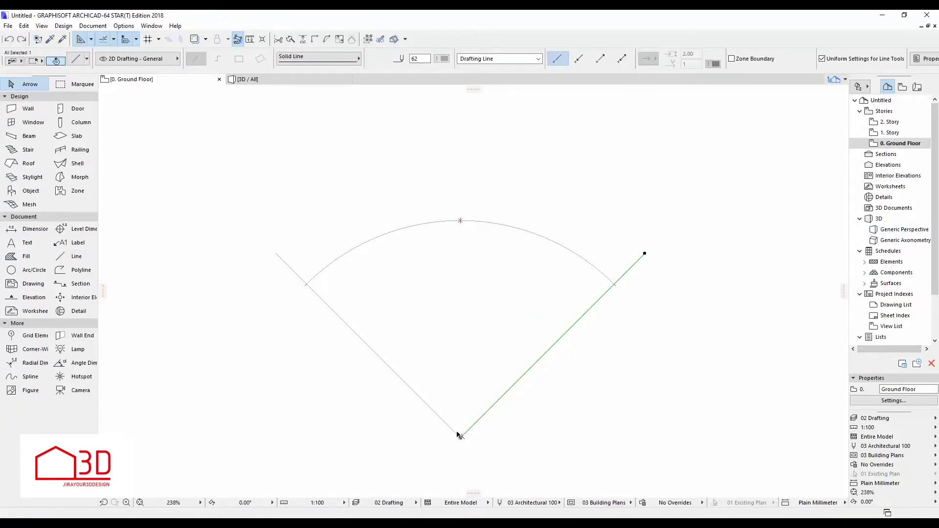
key(ctrl+e)
click(460, 438)
click(645, 253)
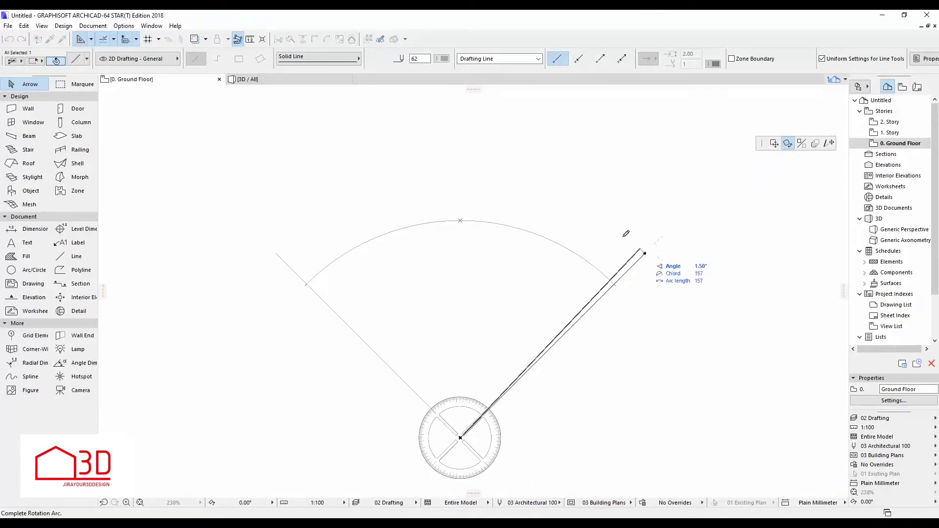
click(549, 205)
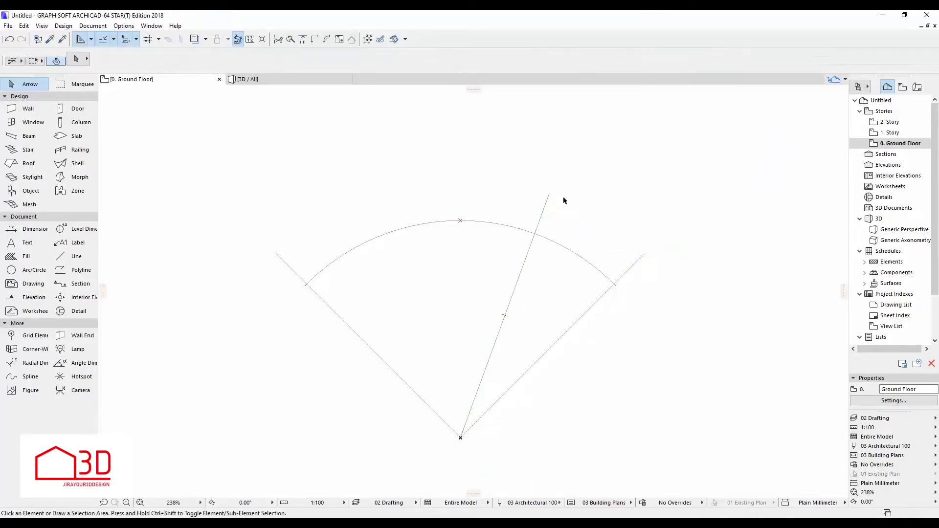
Step: Mirror a copy of the inner line about the vertical axis through the lower hotspot
key(ctrl+shift+m)
click(460, 438)
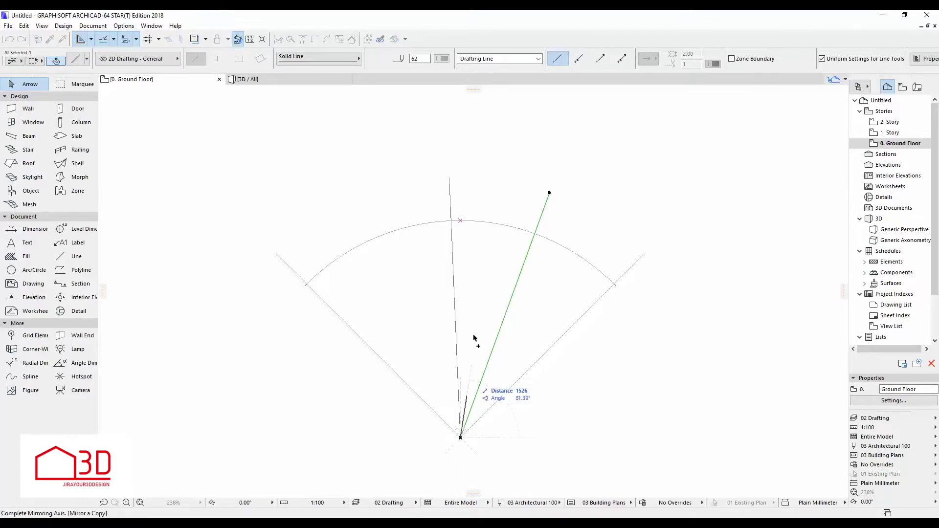
click(461, 264)
click(461, 264)
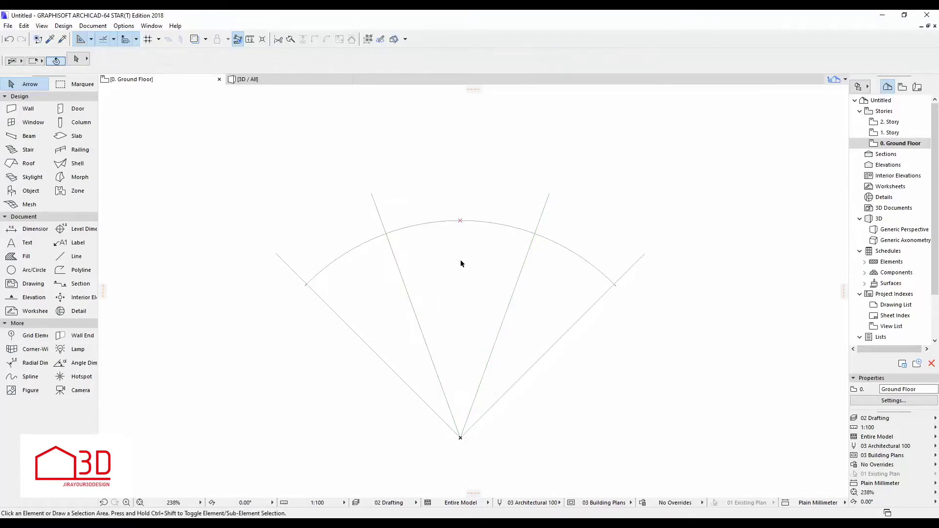
Step: Rotate the right inner line slightly clockwise about the lower hotspot and delete the left inner line
click(499, 334)
key(ctrl+e)
click(461, 437)
click(549, 193)
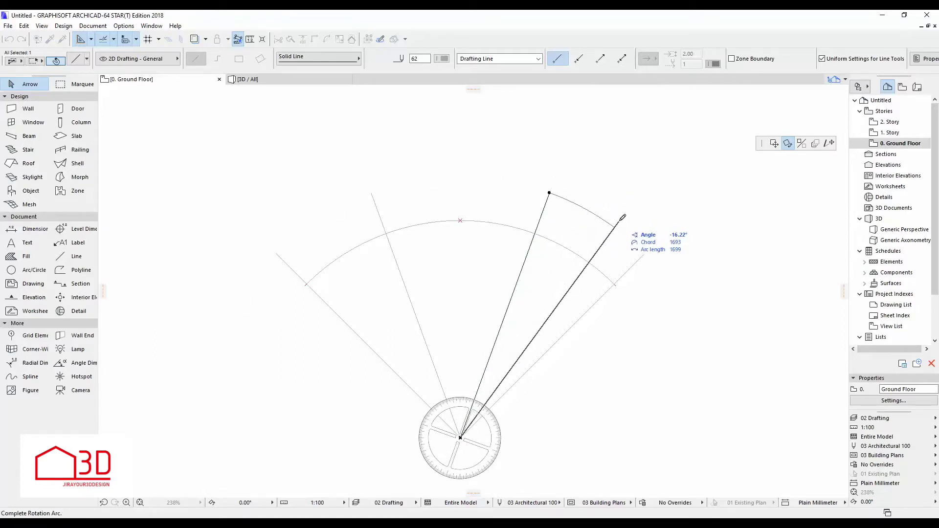
key(Return)
drag(399, 170, 355, 214)
key(Delete)
Step: Mirror a copy of the adjusted right inner line across the vertical axis through the lower hotspot
drag(605, 180, 550, 219)
click(549, 221)
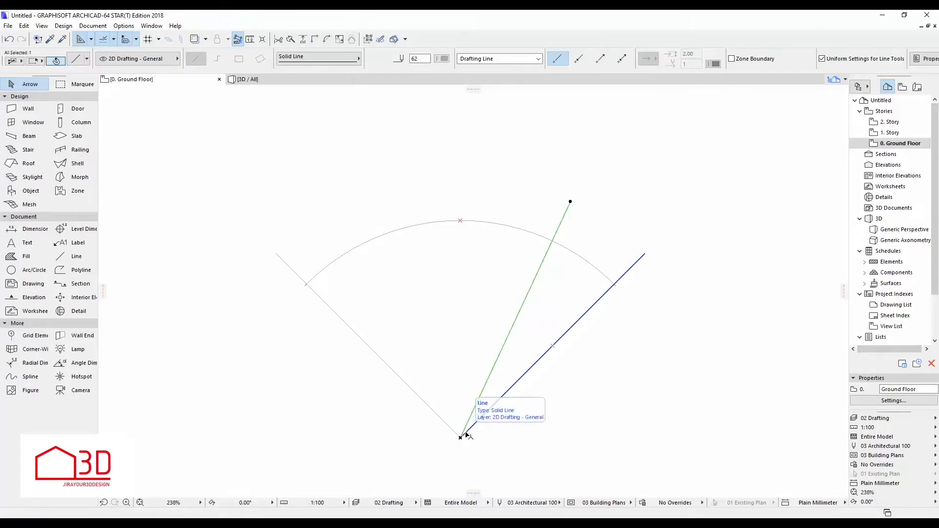
key(Escape)
click(488, 379)
key(ctrl+shift+m)
click(460, 438)
click(460, 467)
key(Escape)
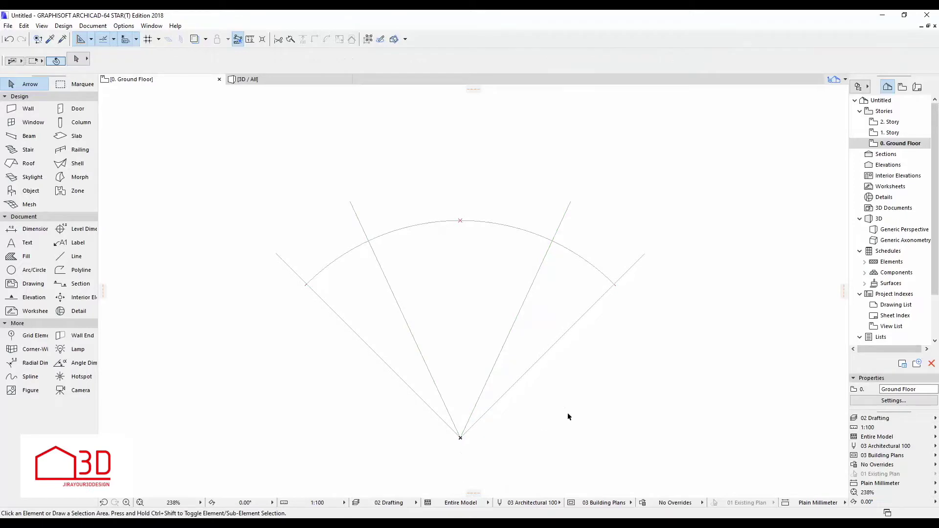
Step: Place hotspots where the two inner lines cross the arc
click(78, 376)
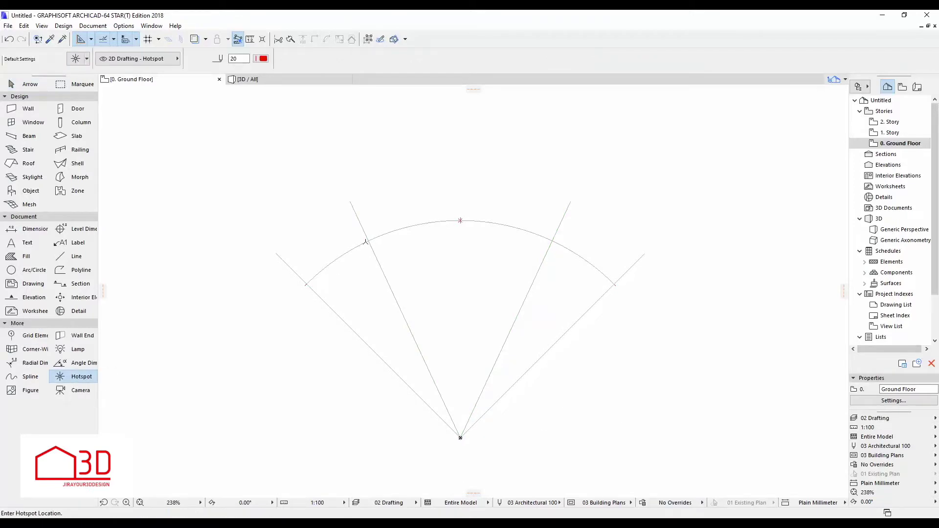
click(553, 241)
key(Escape)
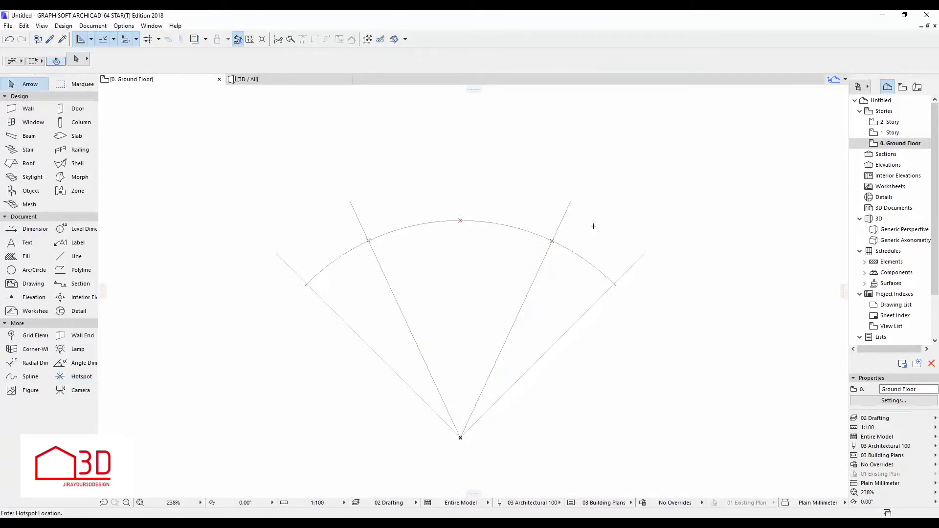
Step: Set the default slab thickness to 30 and create a slab from the arc outline with the Magic Wand
click(73, 136)
double_click(75, 137)
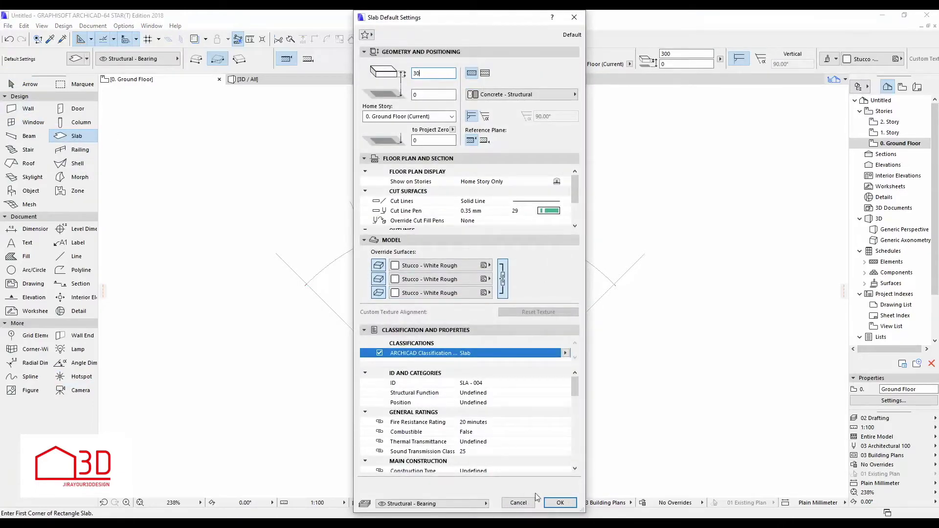
click(552, 503)
key(space)
click(460, 276)
Step: Insert a node on the slab's straight edge and place it on the lower hotspot to form a circular sector
shift+click(461, 284)
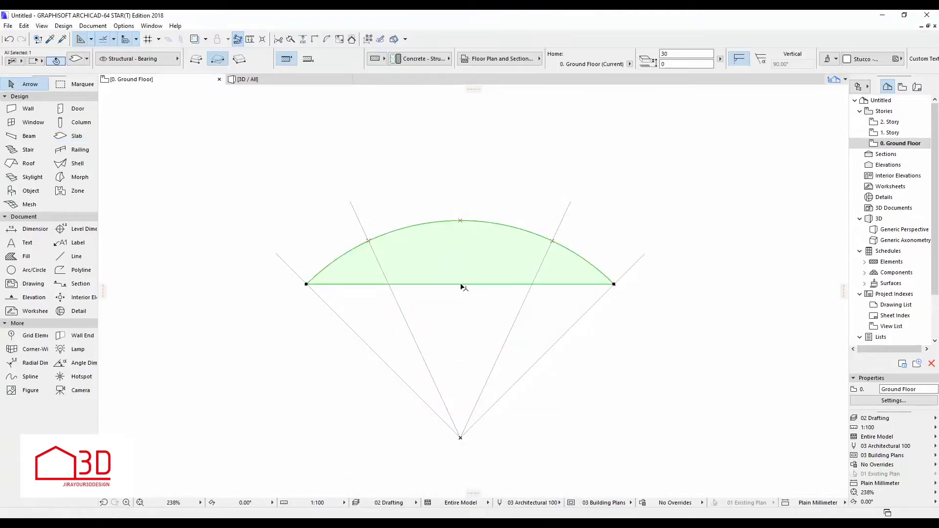
click(462, 286)
click(774, 143)
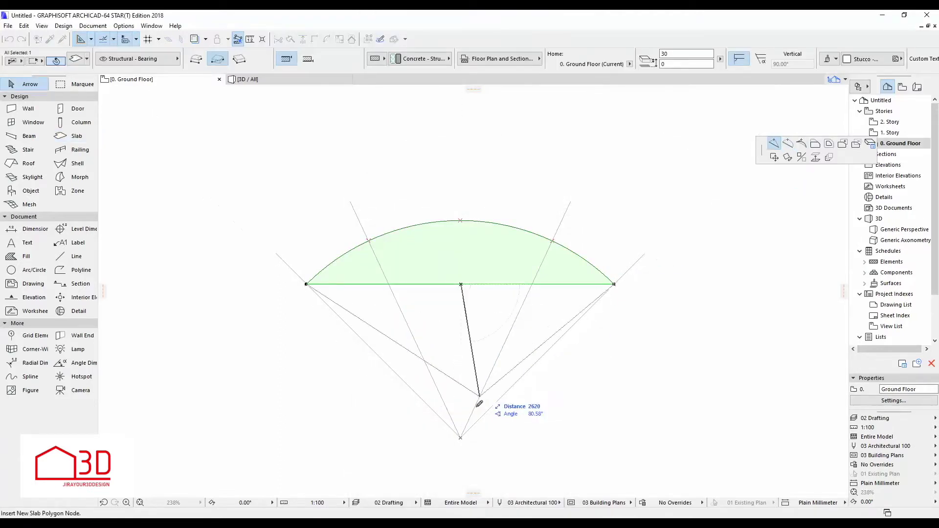
click(460, 436)
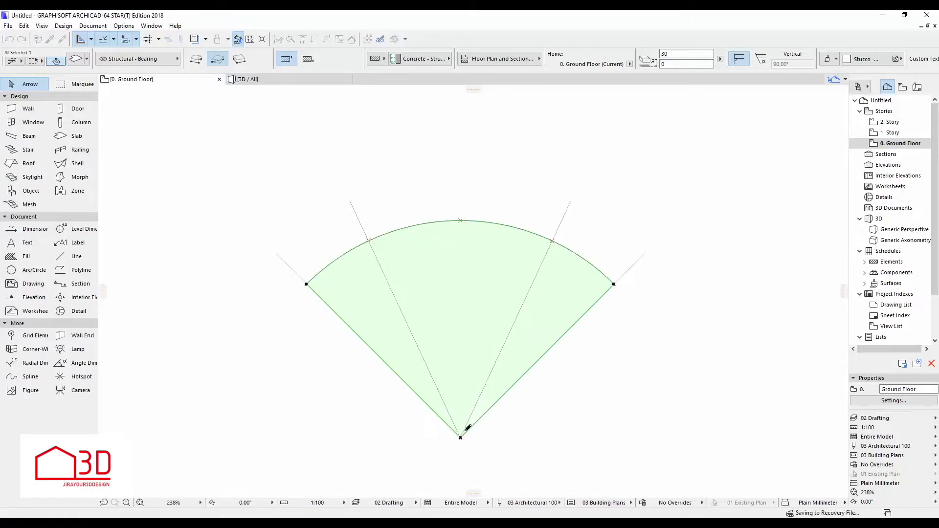
key(Escape)
Step: Multiply the slab vertically in 3D using Elevate and Spread with 350 spacing to about 10691 elevation, and delete the topmost slab
key(F3)
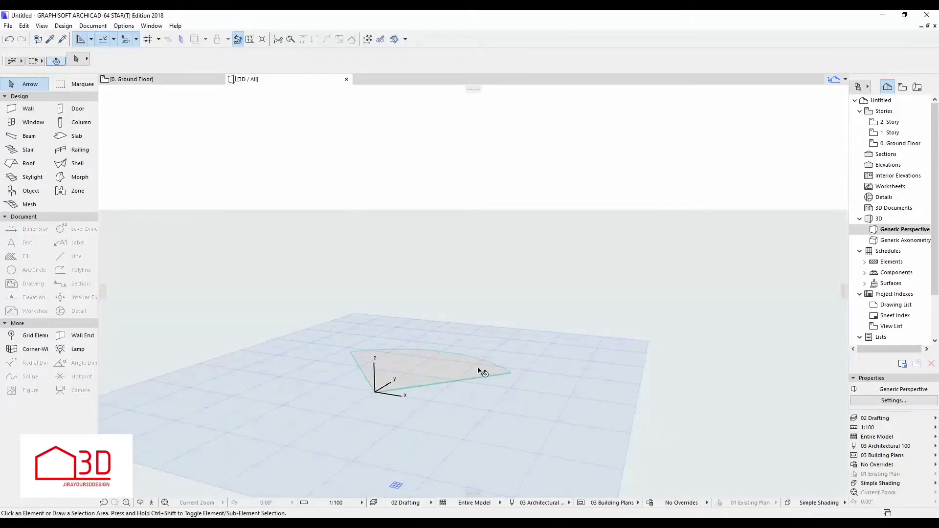
click(433, 379)
click(375, 392)
click(814, 157)
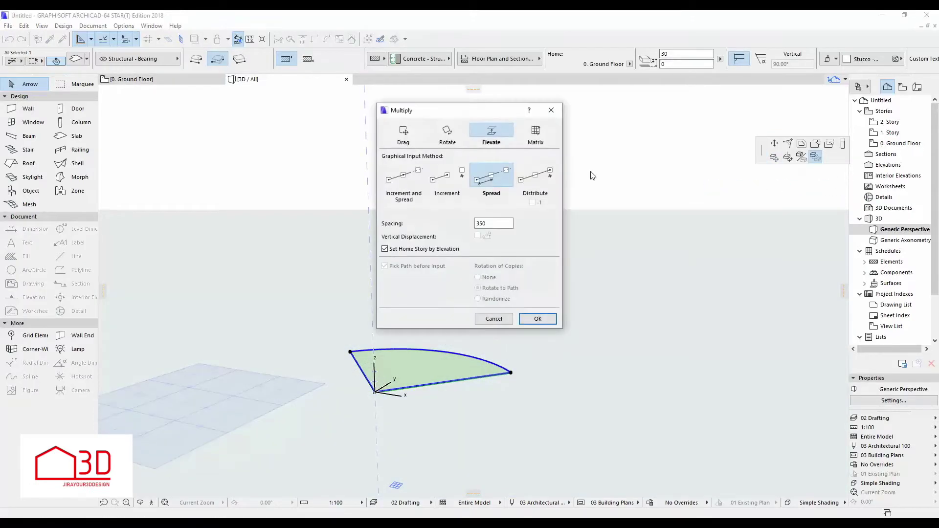
click(538, 318)
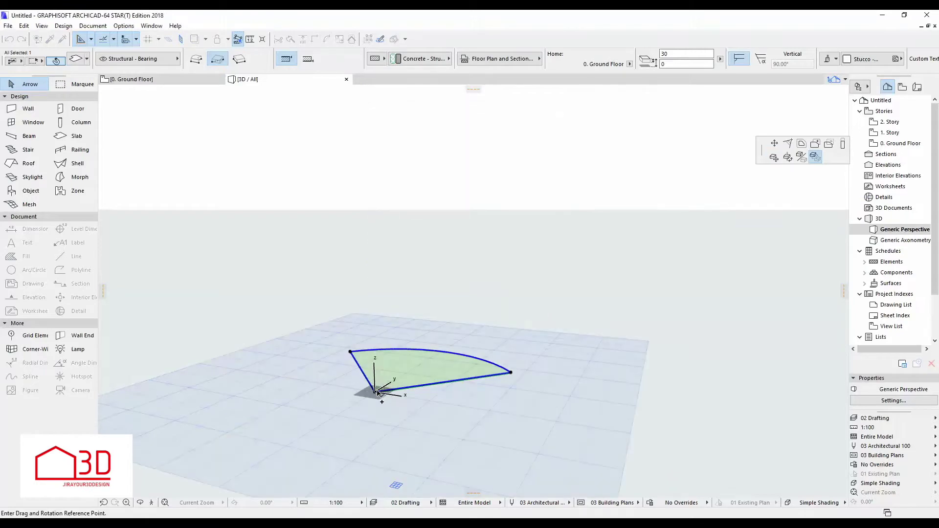
click(375, 392)
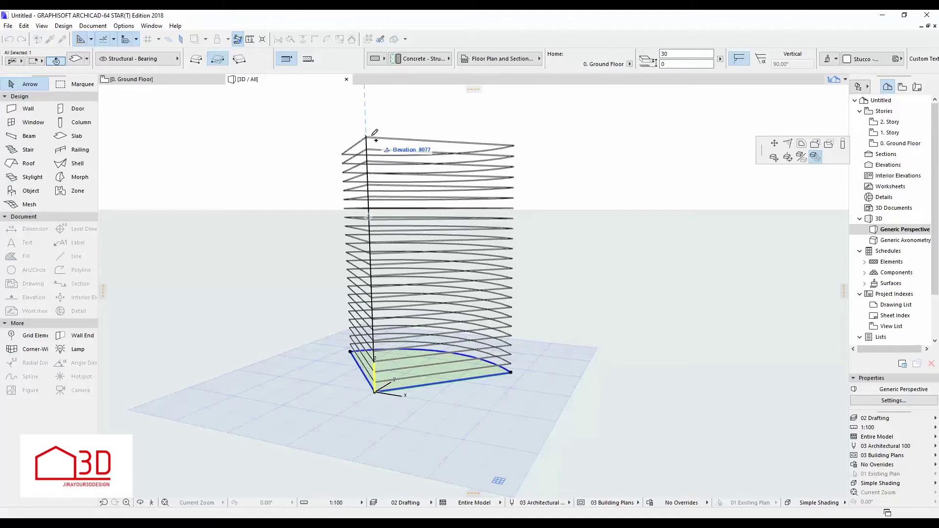
middle_drag(372, 136, 372, 224)
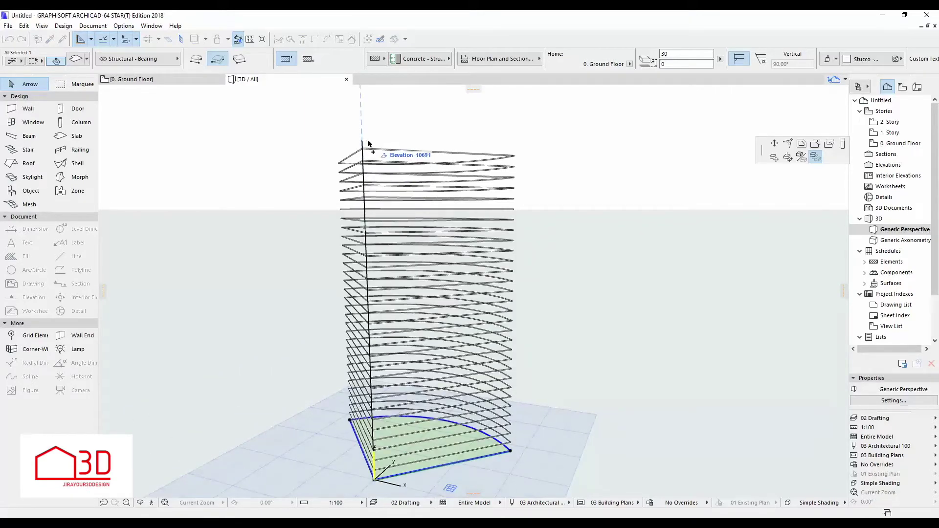
click(368, 146)
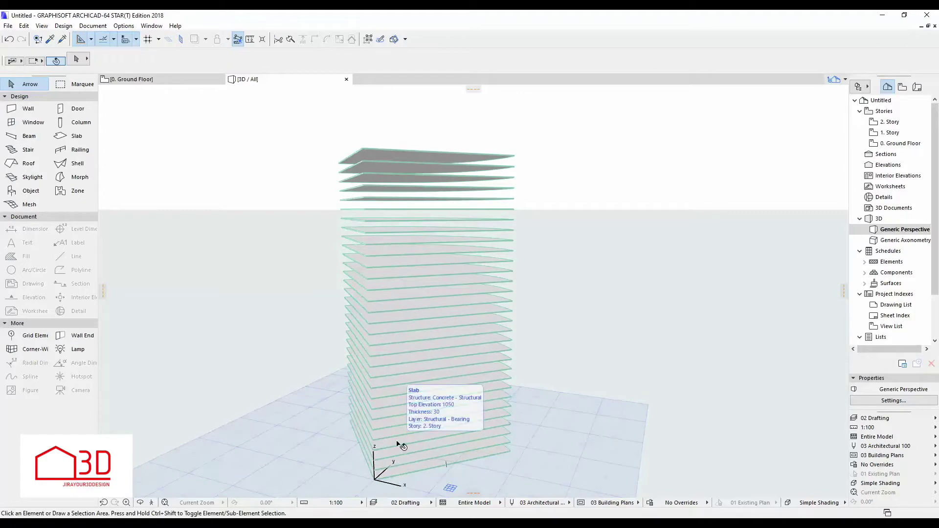
click(414, 188)
key(Delete)
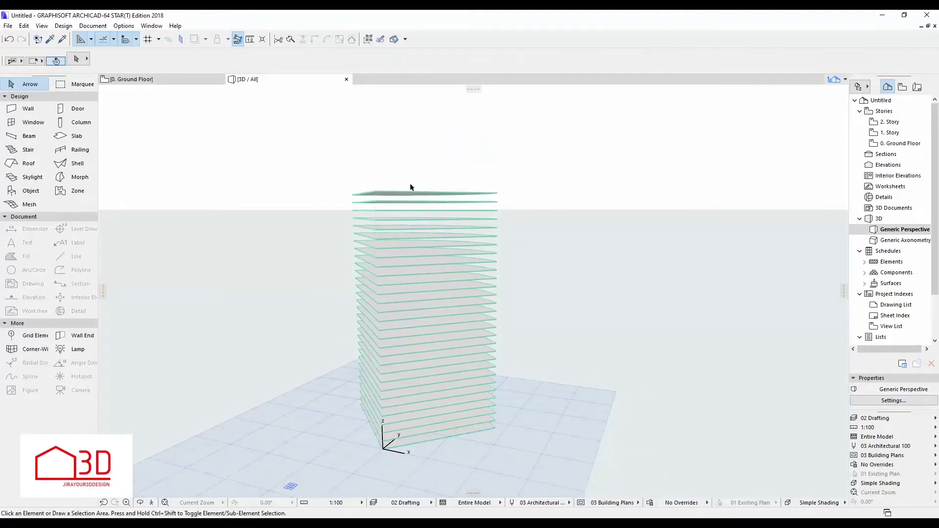
Step: Select all the stacked slabs and offset their curved edges outward together
shift+middle_drag(410, 185, 443, 236)
drag(553, 144, 316, 456)
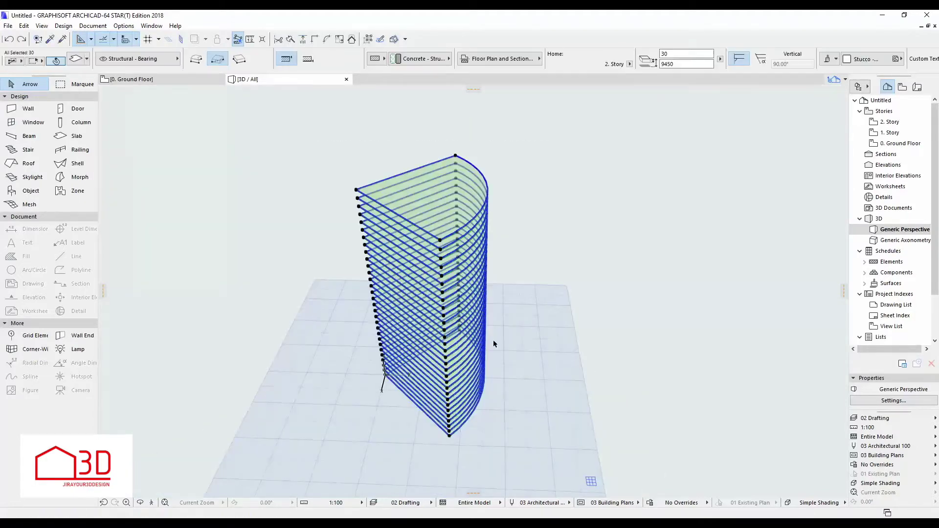
click(557, 206)
click(615, 163)
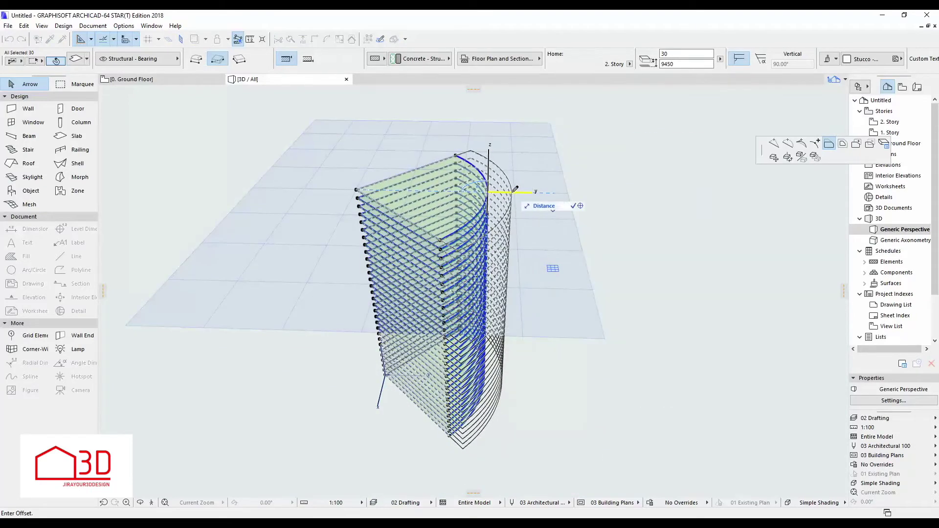
click(504, 191)
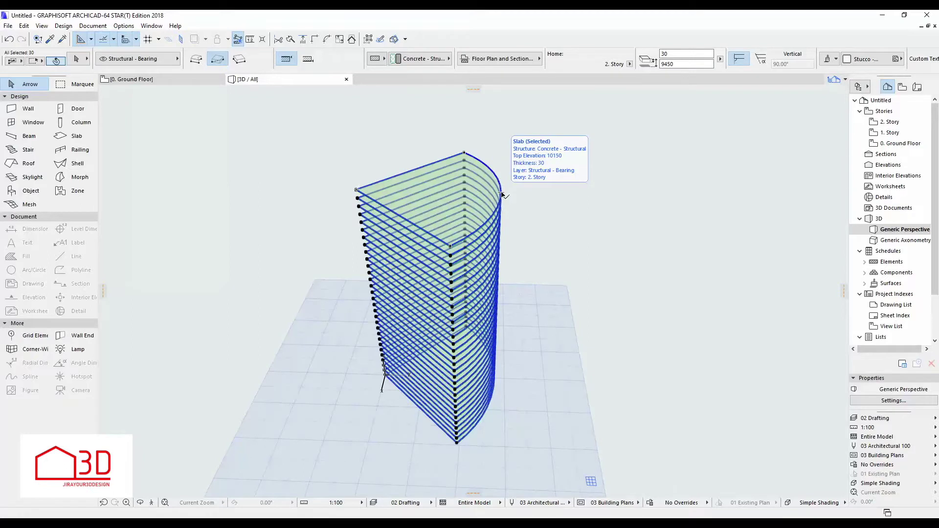
key(Escape)
Step: Place an elevation line on the ground floor plan along the right 45° line, facing the inside of the sector
key(F2)
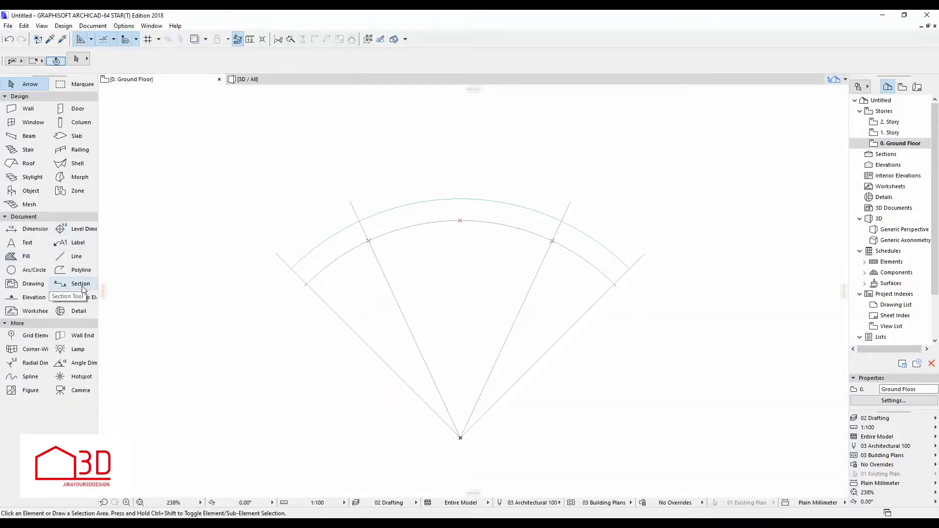
click(30, 297)
click(461, 438)
click(651, 248)
click(540, 345)
Step: Stretch the E-01 elevation line so that its lower end extends diagonally beyond the lower hotspot
click(538, 345)
click(536, 363)
key(ctrl+e)
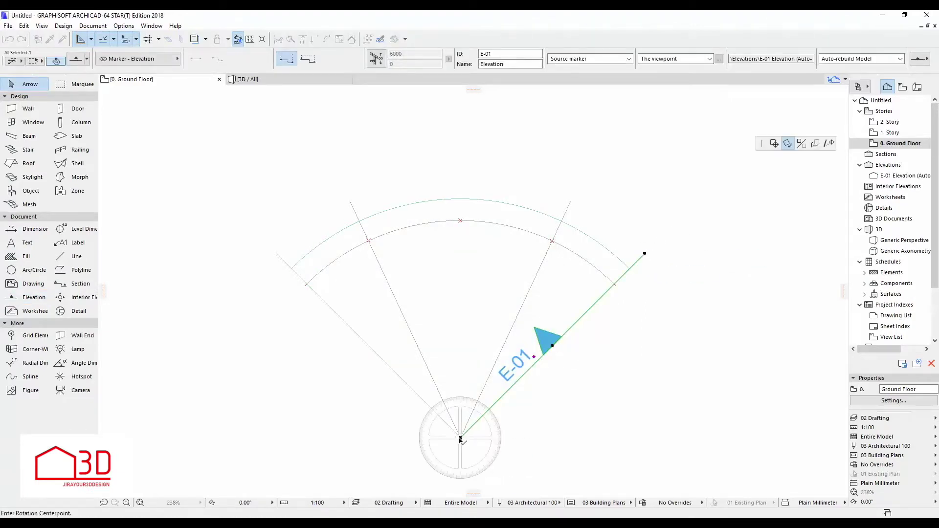
click(830, 143)
scroll(652, 244, down, 2)
click(474, 423)
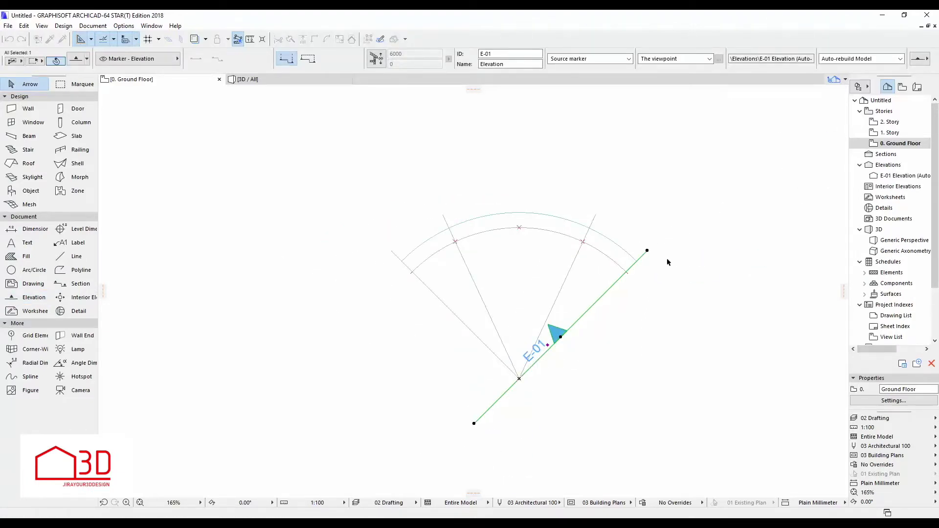
Step: Stretch the upper end of the E-01 elevation line diagonally outward beyond the arcs, and open the E-01 elevation view
click(648, 250)
click(706, 288)
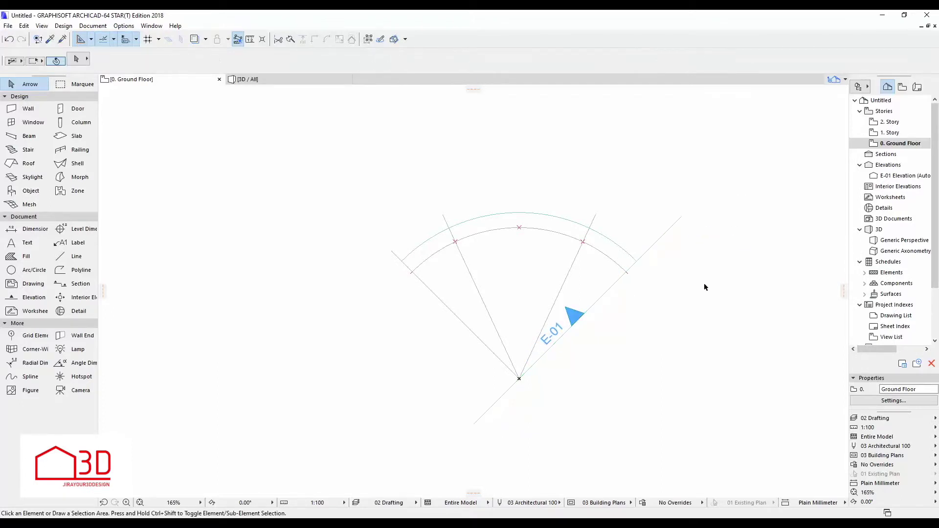
double_click(905, 175)
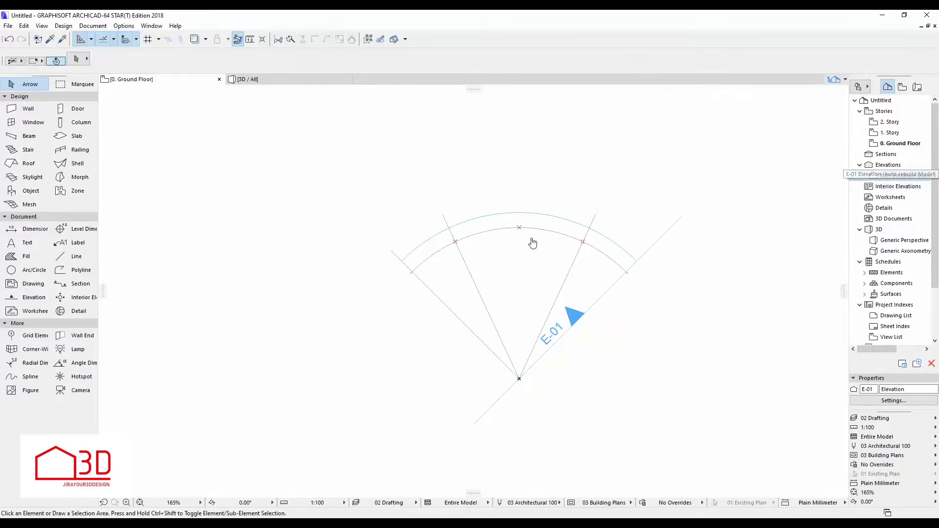
scroll(484, 398, up, 4)
scroll(459, 413, down, 4)
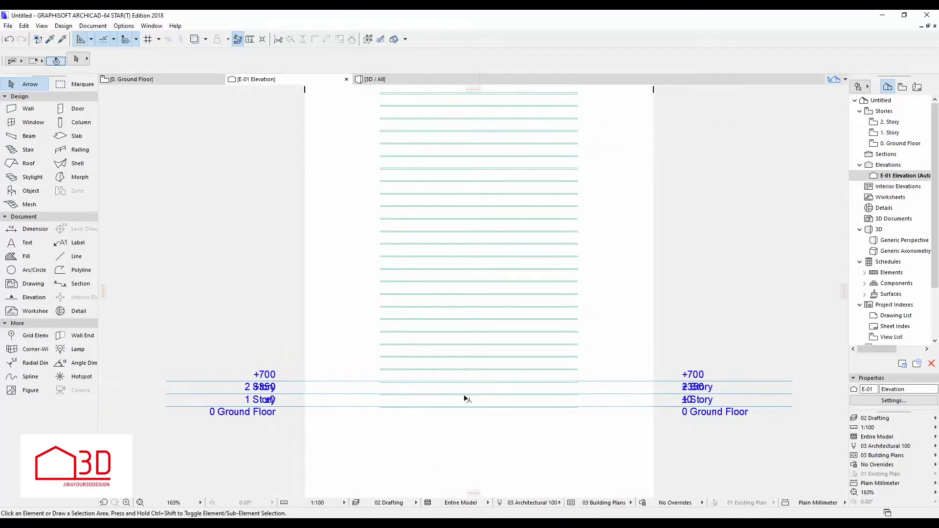
middle_drag(489, 328, 489, 344)
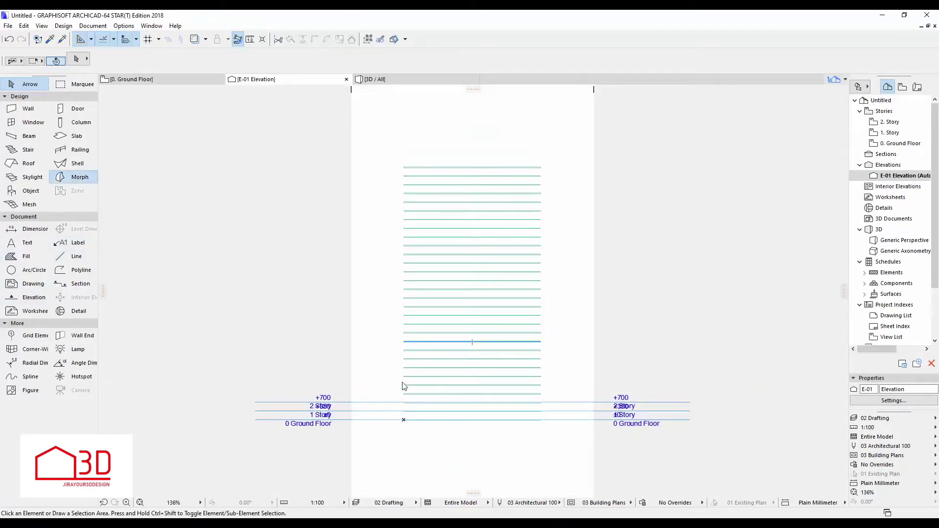
Step: Draw a vertical morph line 13000 long upward from the lower inner corner of the slab stack
click(404, 420)
click(194, 59)
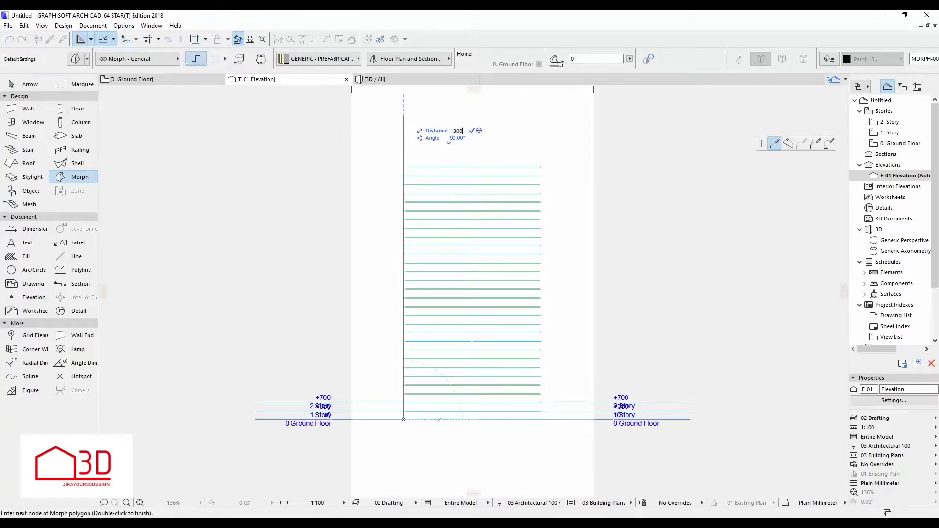
click(405, 95)
key(Escape)
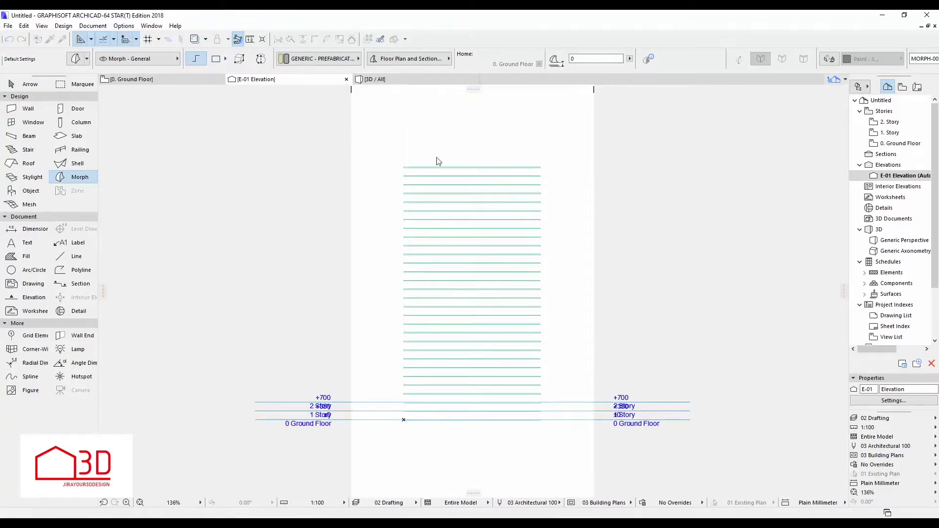
Step: Draw a horizontal morph line 5000 long from the same lower corner along the ground floor level
click(404, 420)
scroll(448, 433, up, 5)
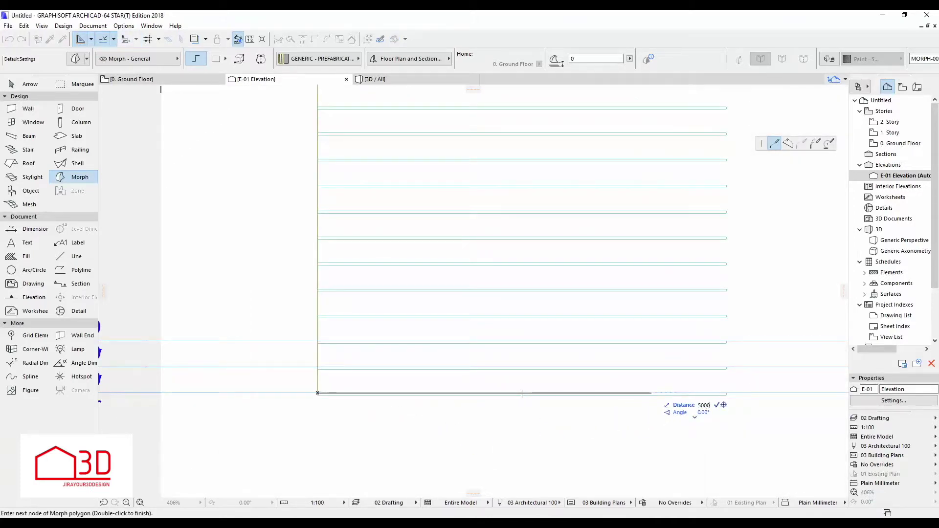
key(Return)
double_click(691, 393)
scroll(534, 450, down, 5)
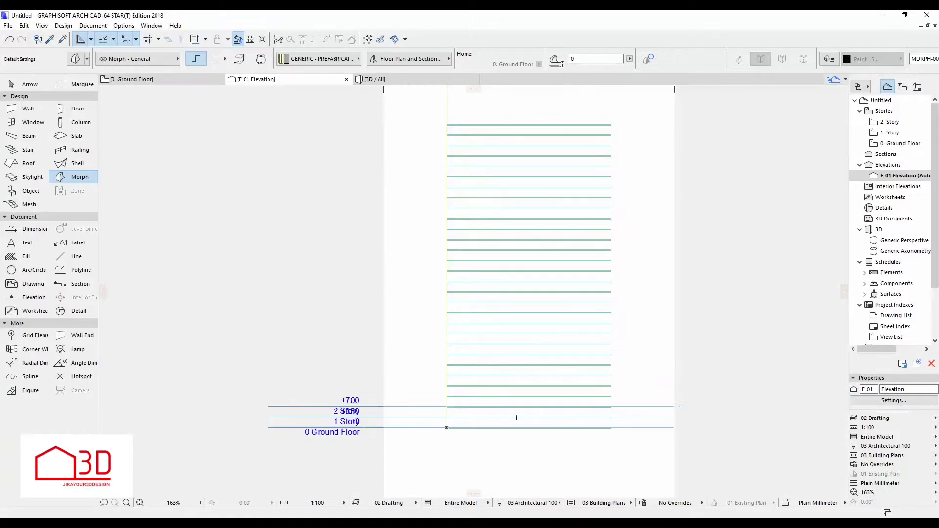
key(Escape)
scroll(454, 431, up, 5)
click(456, 425)
scroll(381, 453, down, 2)
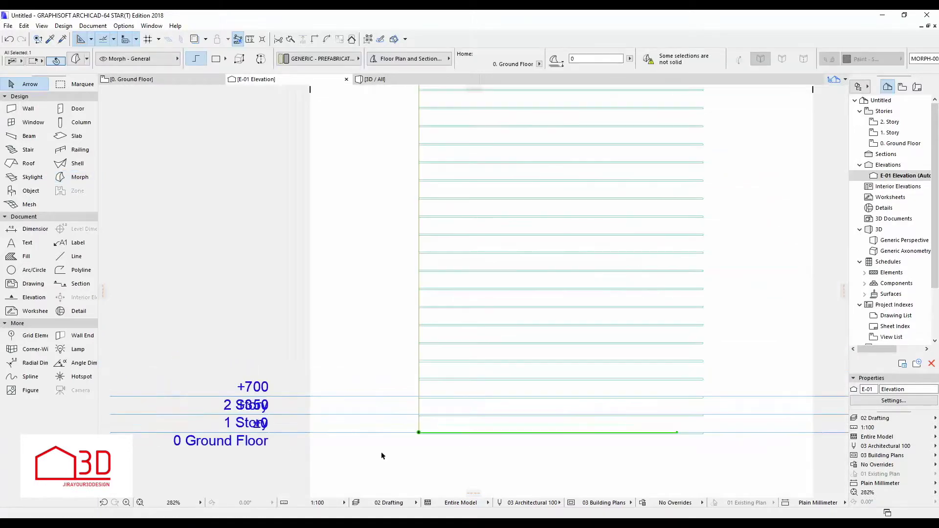
Step: Draw a slanted morph line from the top of the vertical line to the outer end of the horizontal line
click(72, 179)
scroll(492, 440, down, 4)
click(463, 168)
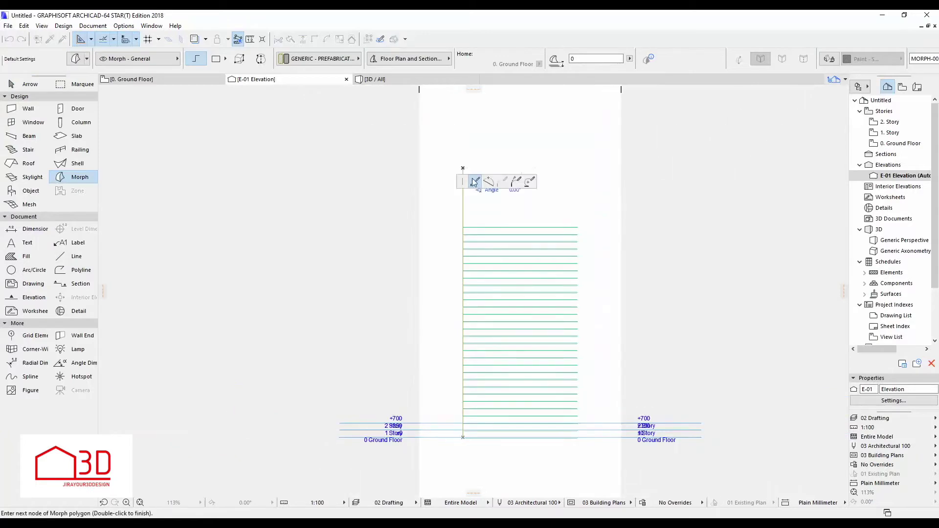
scroll(583, 402, up, 3)
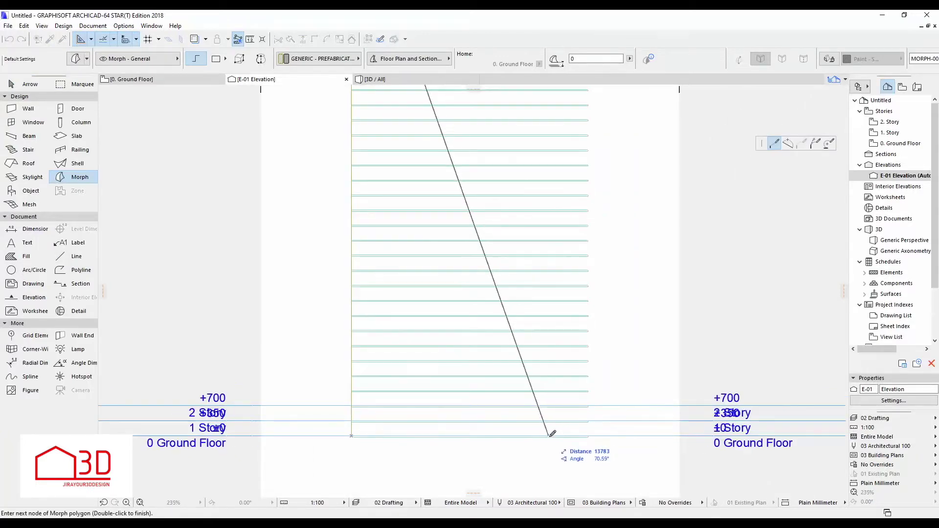
click(567, 435)
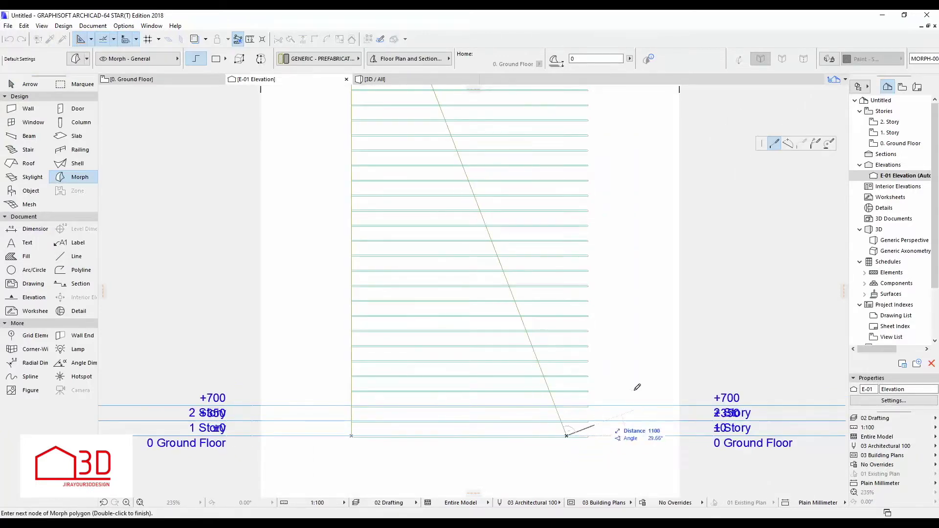
double_click(567, 436)
key(Escape)
click(551, 436)
key(Escape)
scroll(488, 431, down, 3)
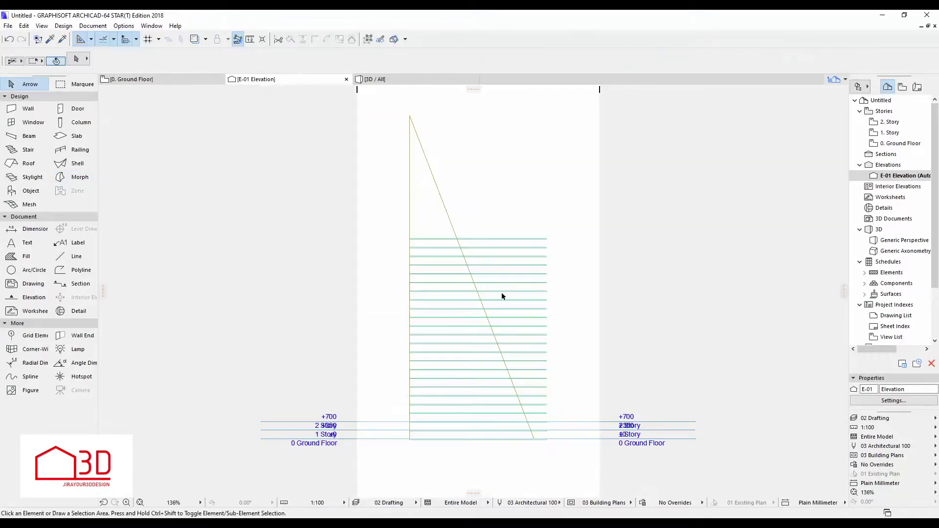
Step: Curve the slanted morph line outward into an arc across the slabs, and inspect it in the 3D view
click(475, 302)
click(473, 296)
click(788, 143)
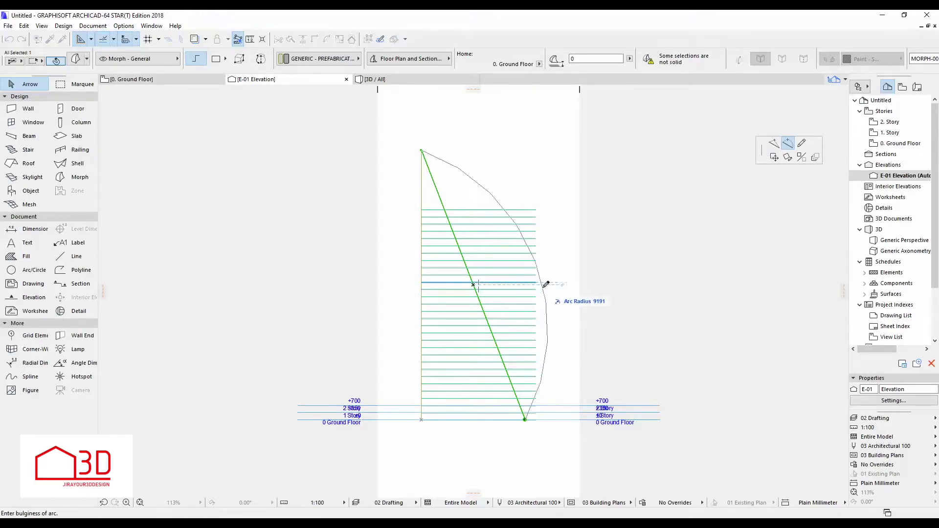
click(515, 273)
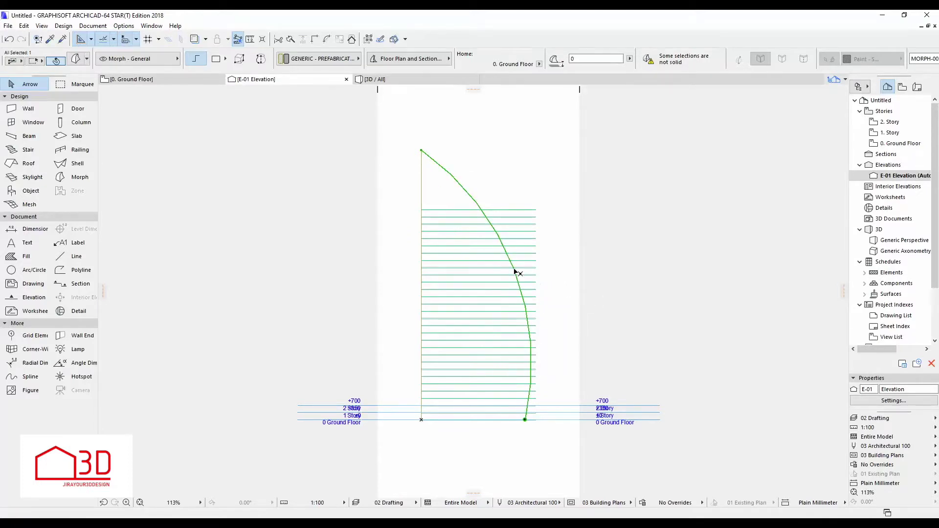
scroll(483, 309, down, 1)
click(420, 80)
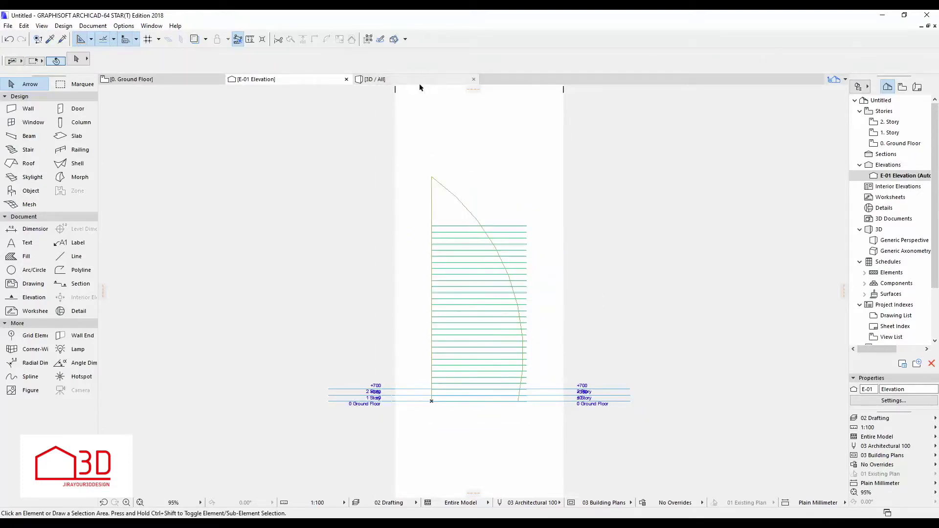
shift+middle_drag(464, 378, 474, 293)
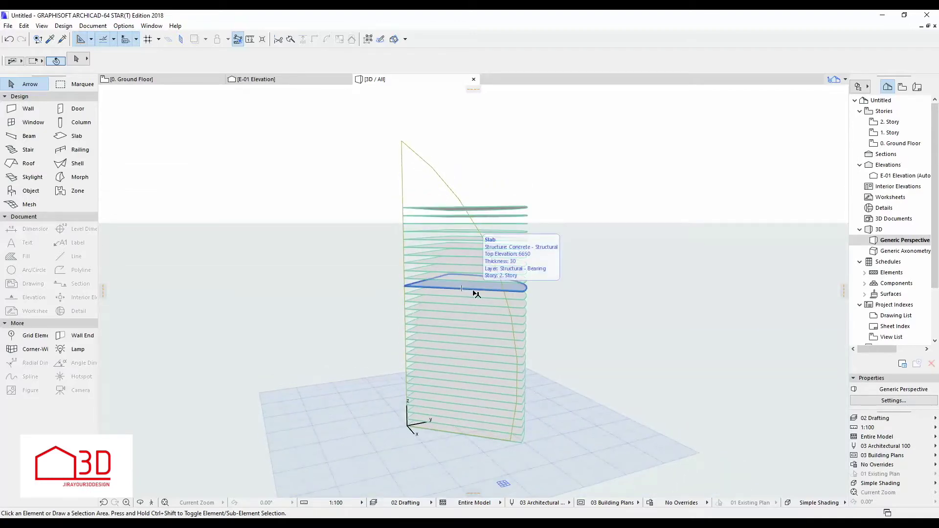
Step: On the ground floor plan, create a revolved shell centred on the sector's apex, sweeping between both ends of the inner arc
click(130, 78)
scroll(513, 322, down, 2)
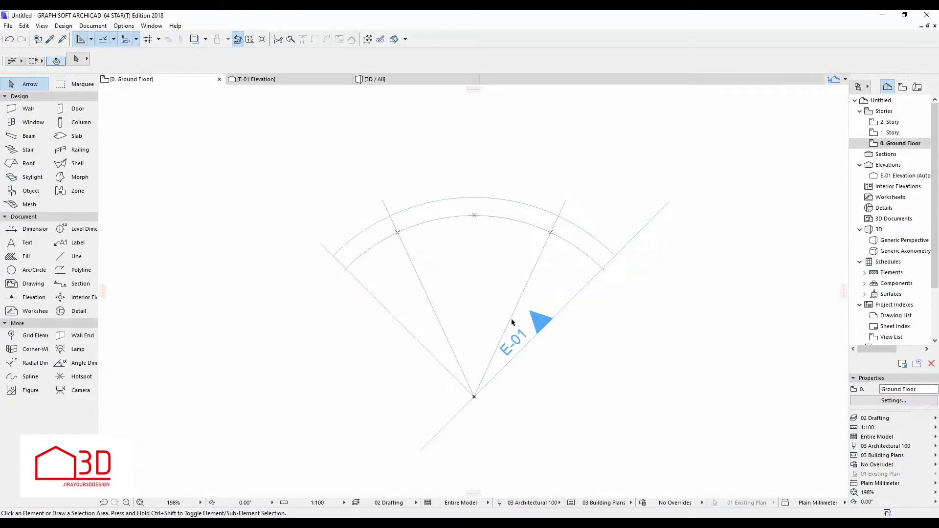
click(73, 163)
click(217, 58)
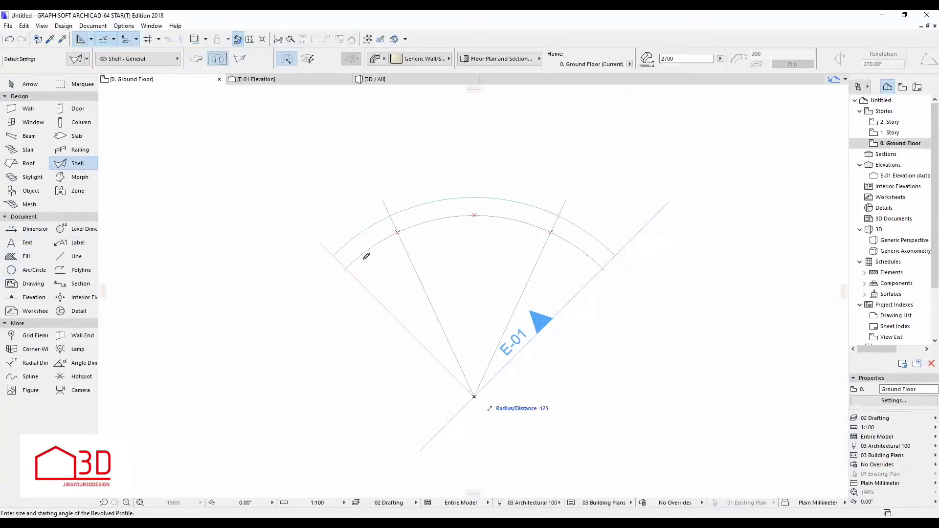
click(346, 268)
click(605, 264)
click(602, 268)
key(Escape)
key(Escape)
click(537, 227)
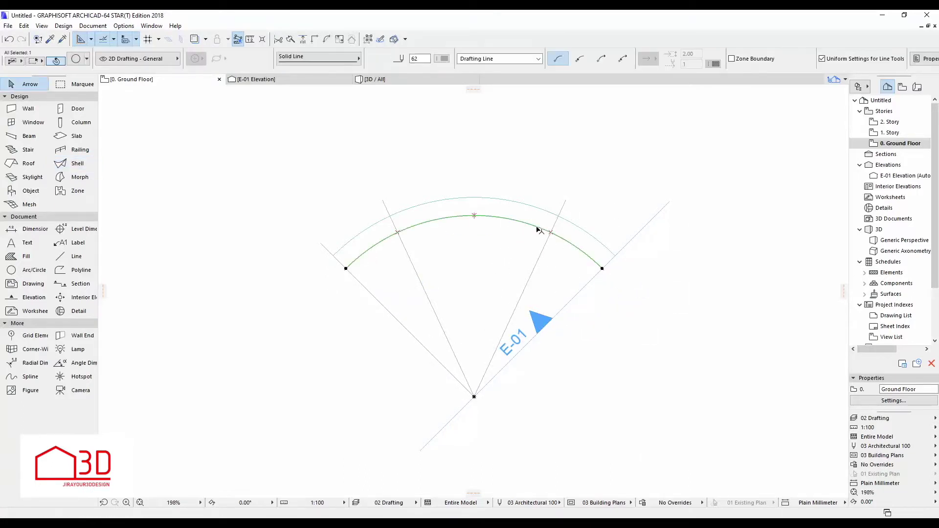
click(539, 299)
Step: Set the revolved shell's base elevation to 0 in the 3D view
key(F3)
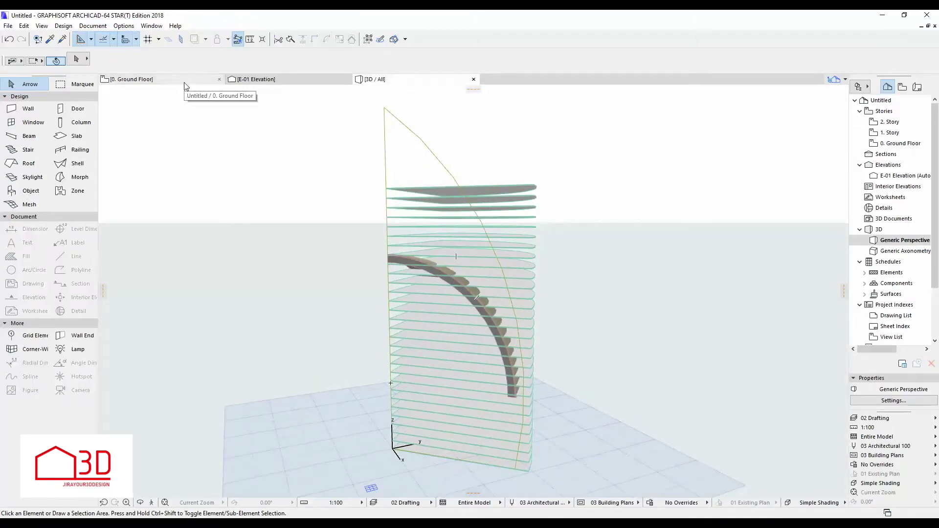
click(413, 263)
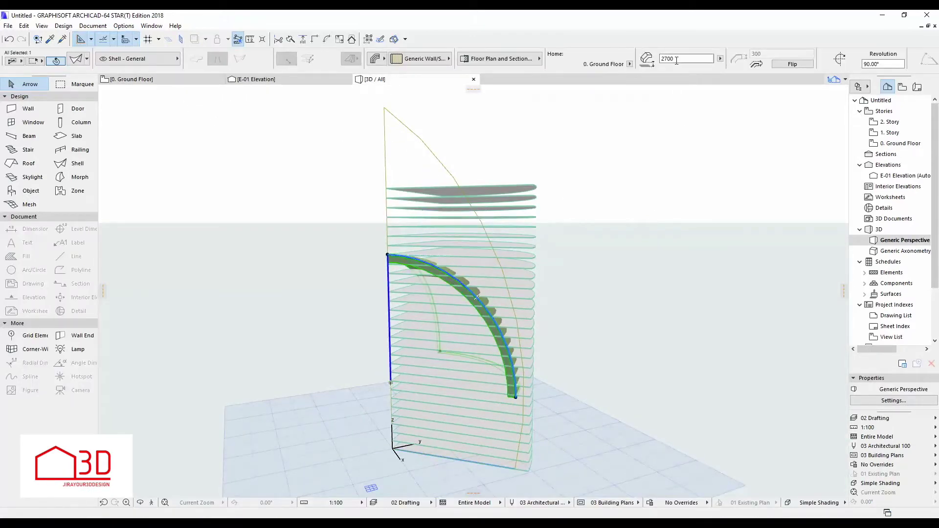
click(681, 161)
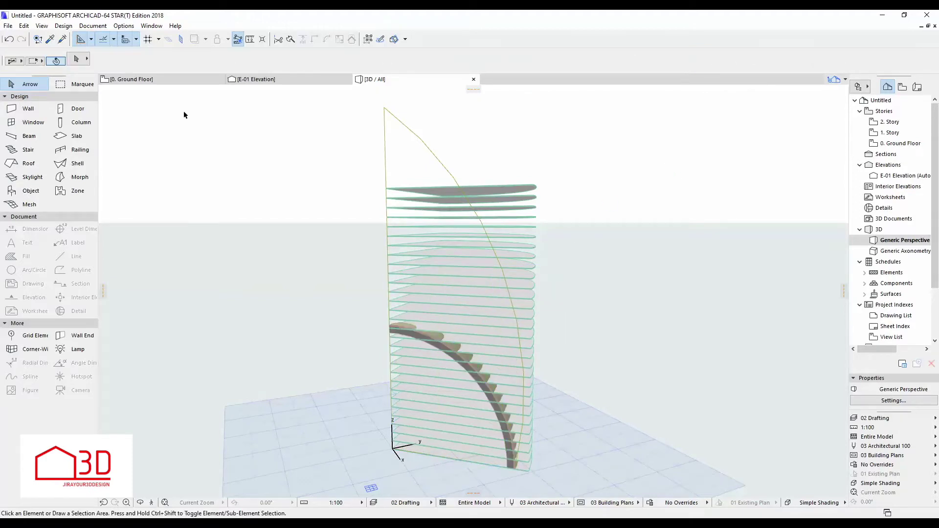
Step: Give the shell a basic reinforced concrete structure with a thickness of 10
click(455, 357)
key(Escape)
click(395, 326)
click(409, 58)
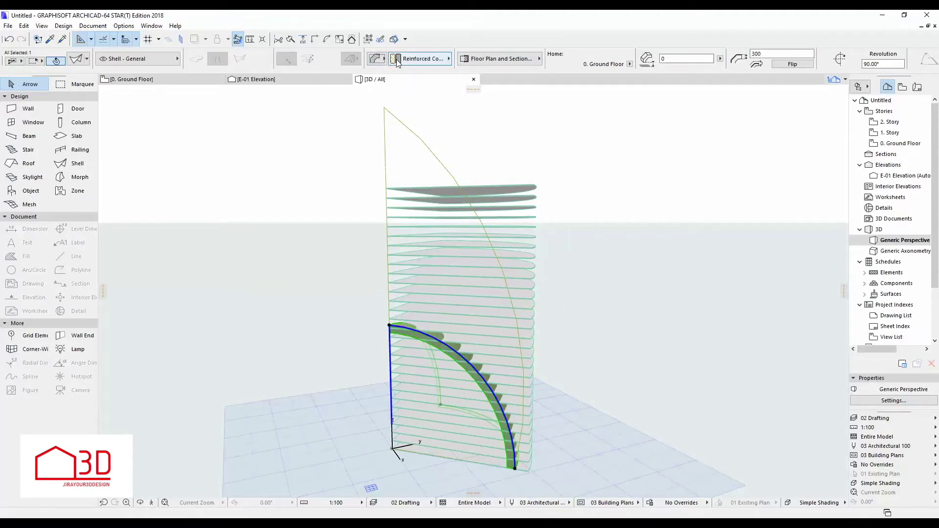
click(780, 53)
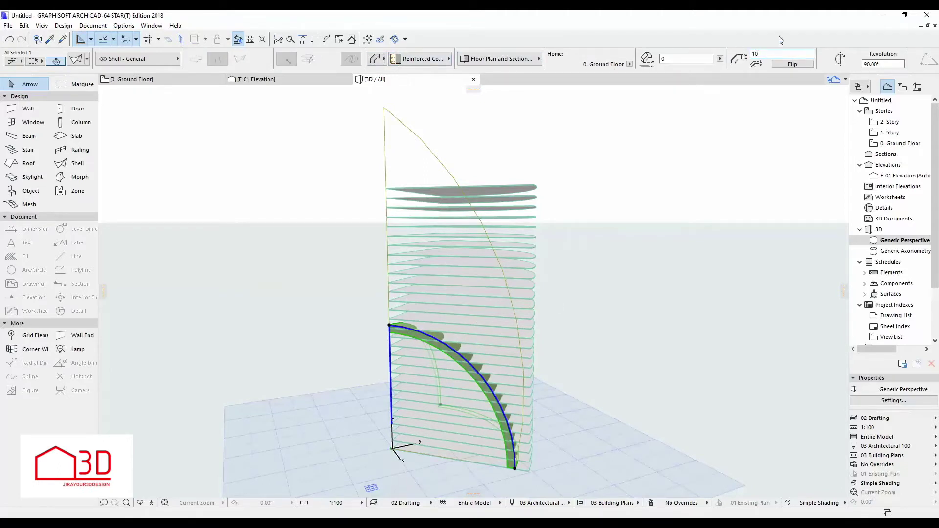
text(10)
key(Return)
Step: Move the shell profile's top node up 8000 to the upper end of the vertical morph line
click(390, 325)
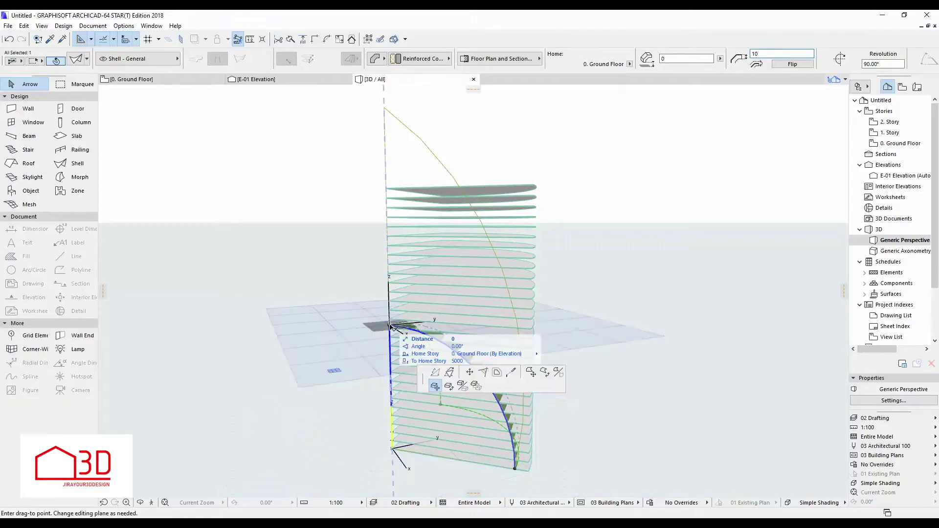
shift+middle_drag(390, 327, 367, 333)
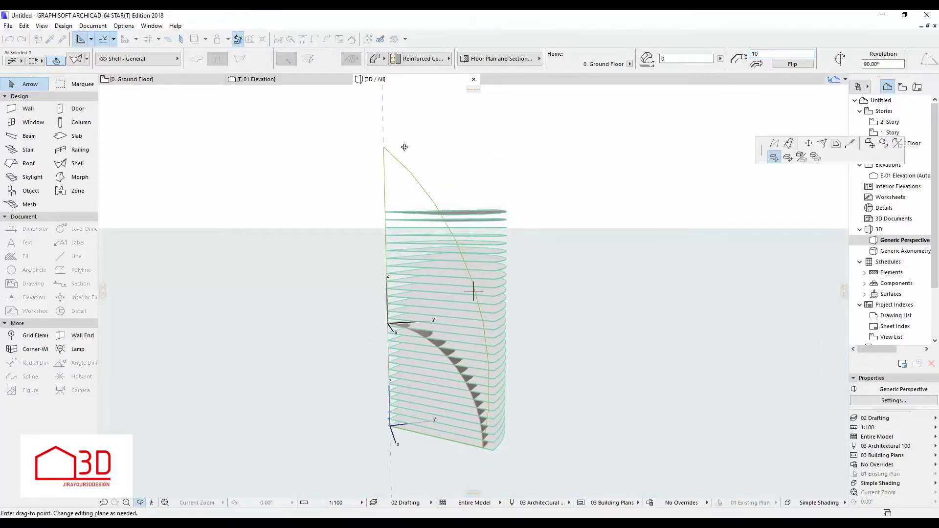
click(809, 143)
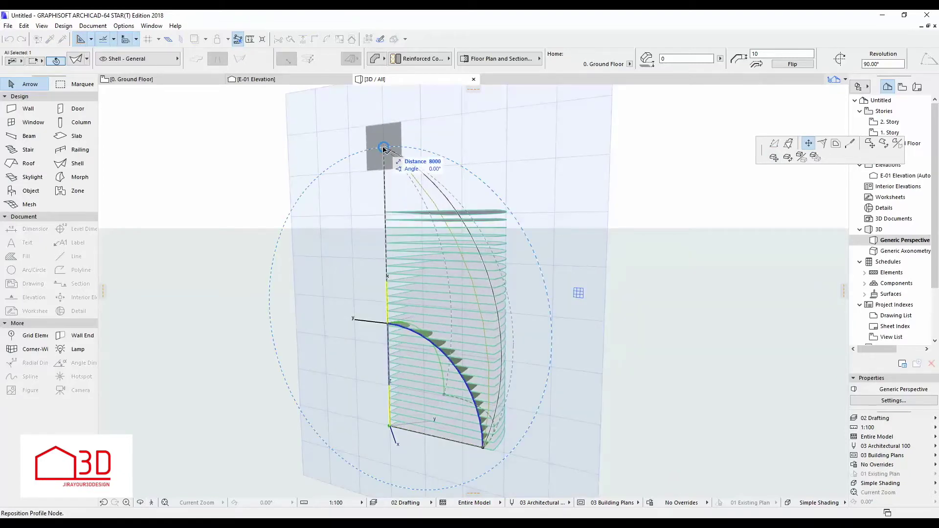
click(384, 148)
click(325, 336)
shift+middle_drag(325, 335, 729, 332)
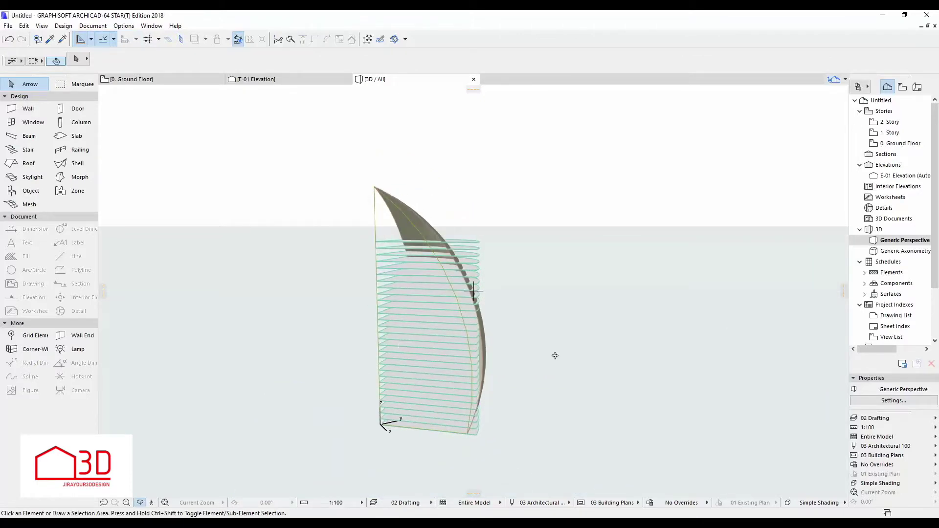
click(430, 222)
click(421, 59)
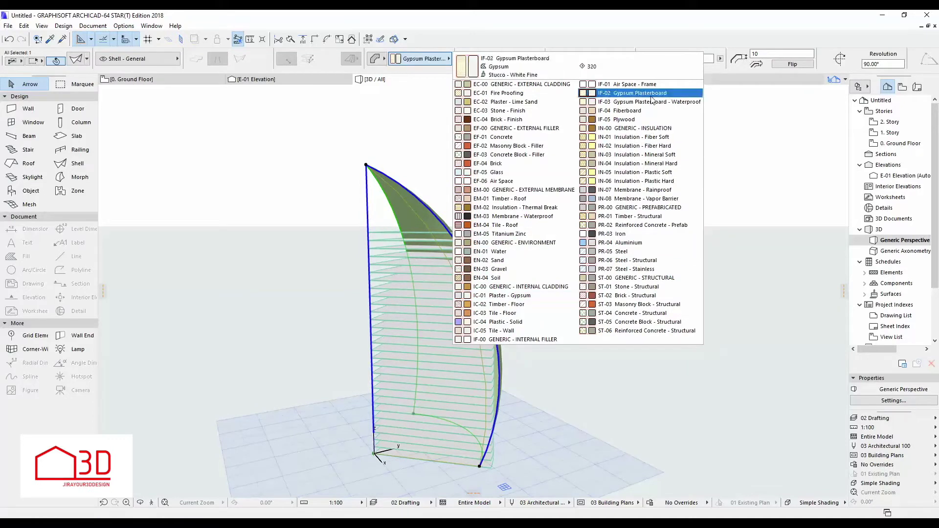
click(559, 314)
click(490, 323)
key(Escape)
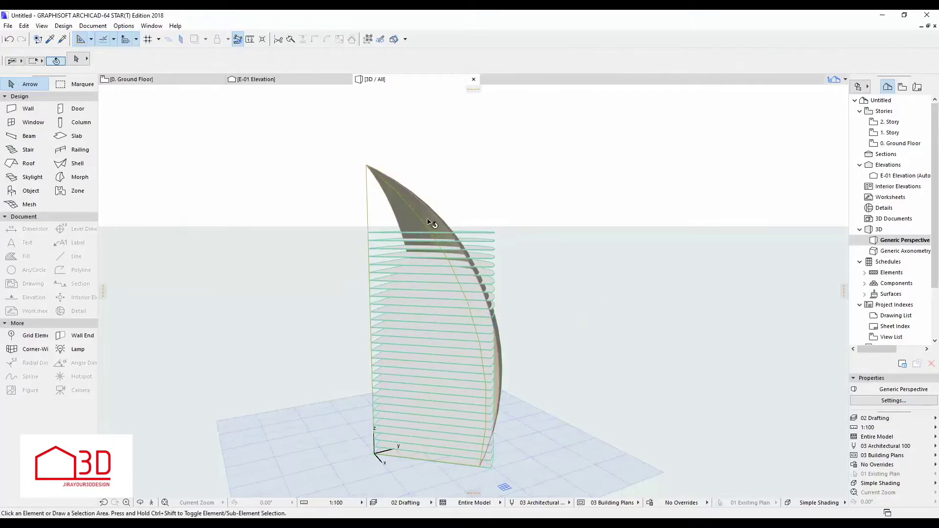
Step: Adjust the curvature of the shell's profile edge so that it follows the morph guide arc
click(447, 228)
click(499, 359)
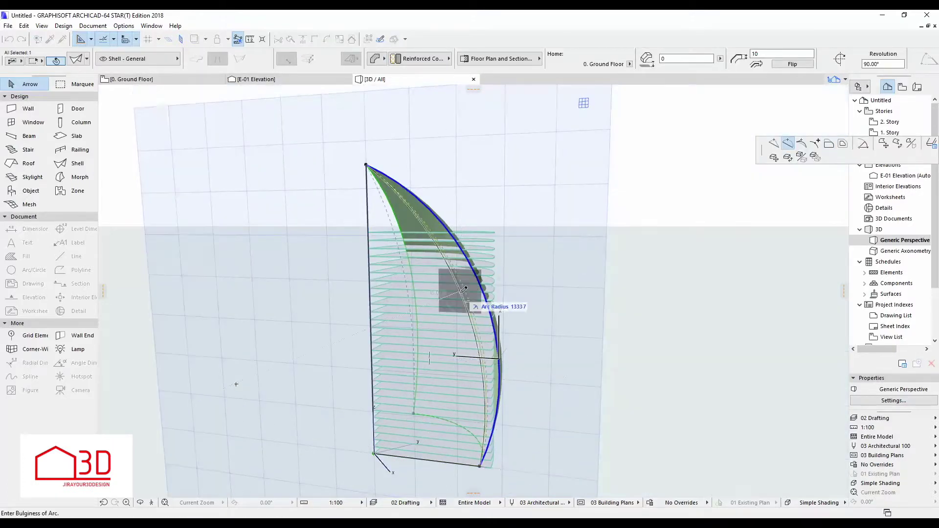
click(464, 294)
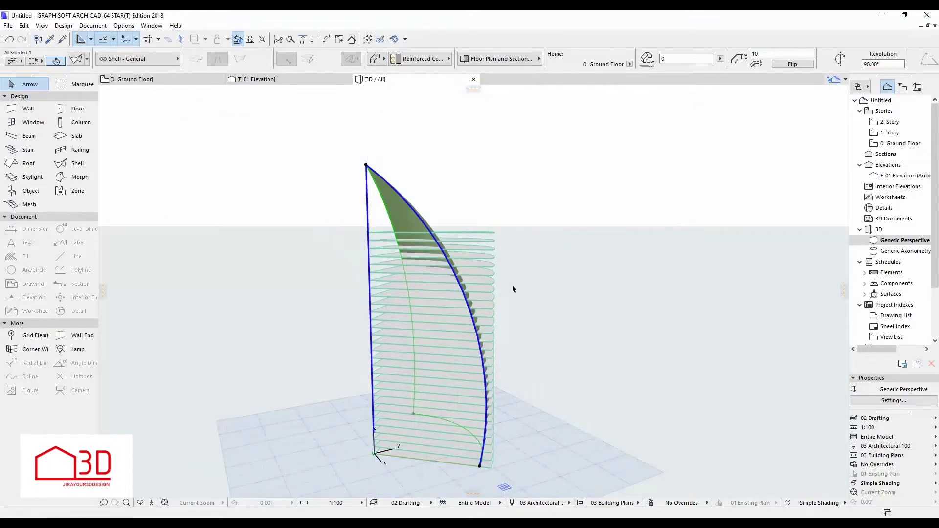
Step: Move the shell profile's top node down along the morph arc to where the arc meets the top slab
shift+middle_drag(569, 276, 433, 145)
click(407, 144)
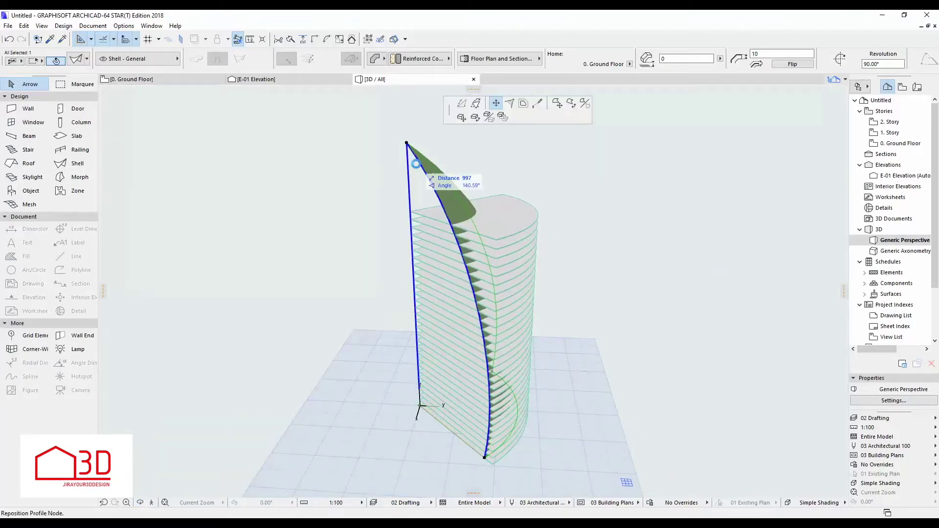
shift+middle_drag(348, 311, 178, 435)
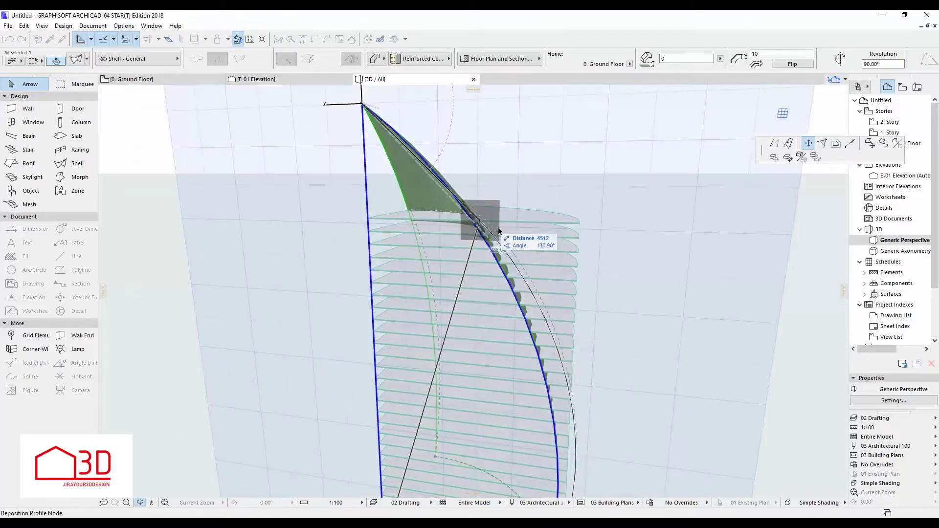
click(474, 225)
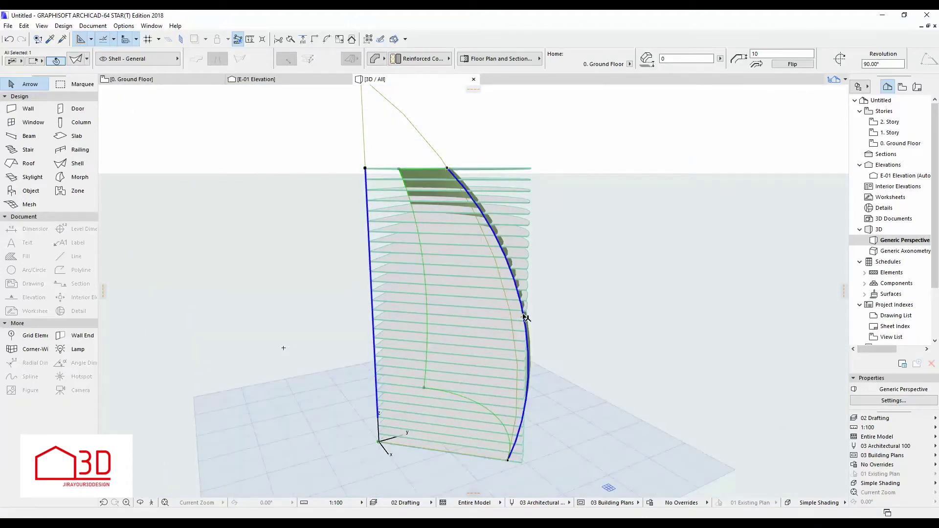
Step: Adjust the curvature of the shortened shell profile edge so that it follows the morph guide arc again
click(525, 318)
click(504, 315)
click(558, 303)
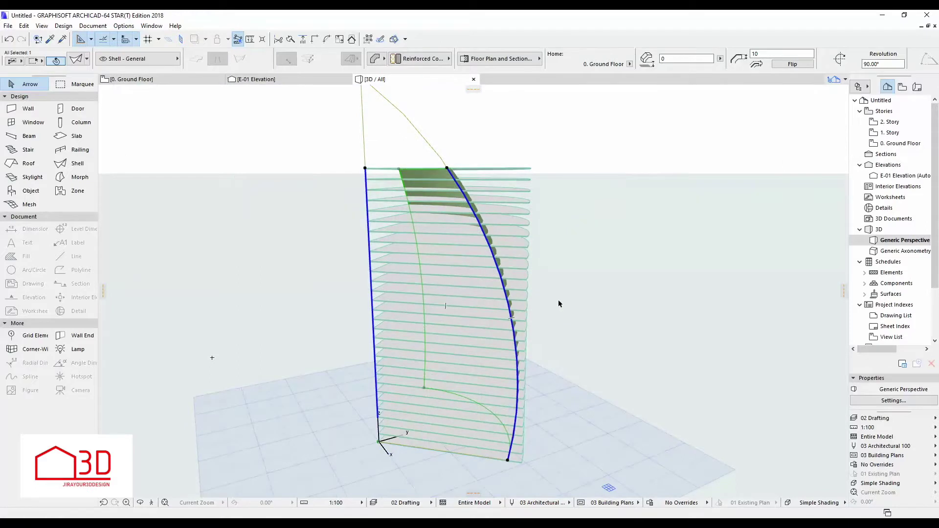
key(Escape)
scroll(553, 302, down, 3)
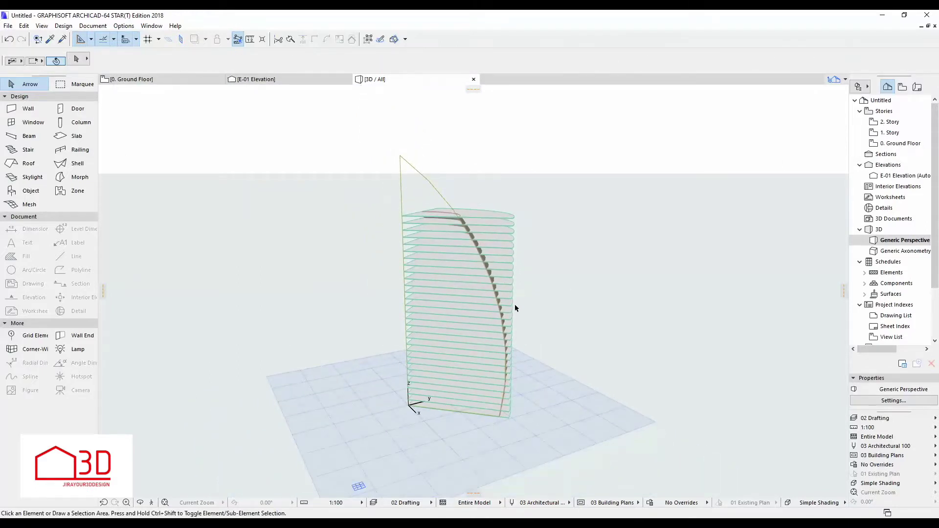
Step: Select the shell in the ground floor plan and override its surfaces with Air
click(186, 81)
click(474, 251)
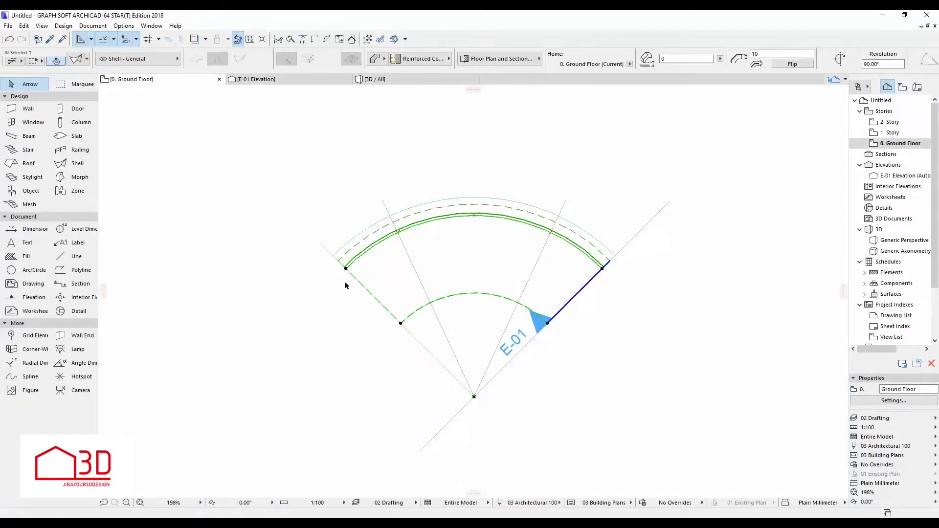
key(ctrl+t)
click(379, 414)
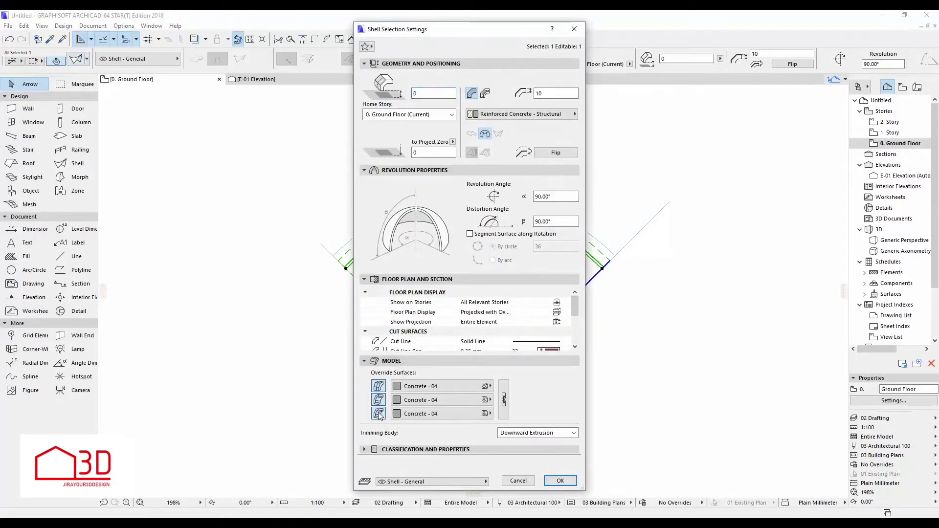
click(465, 387)
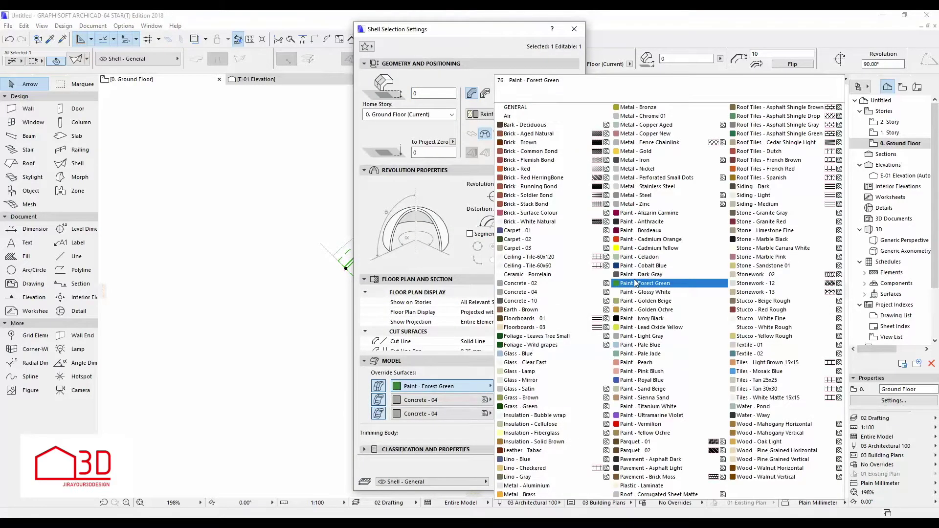
click(564, 117)
click(560, 481)
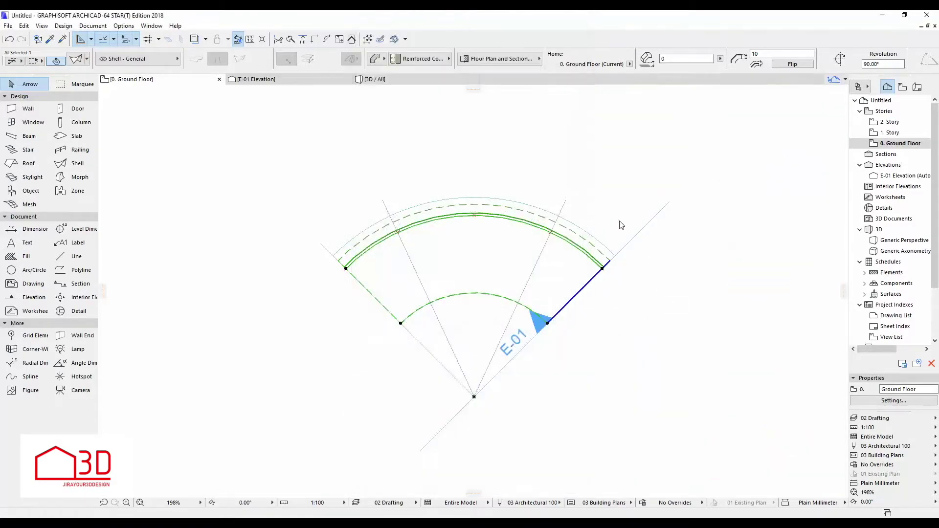
Step: Give the shell a basic reinforced concrete structure with a thickness of 30 and linked Metal - Nickel surfaces
key(F3)
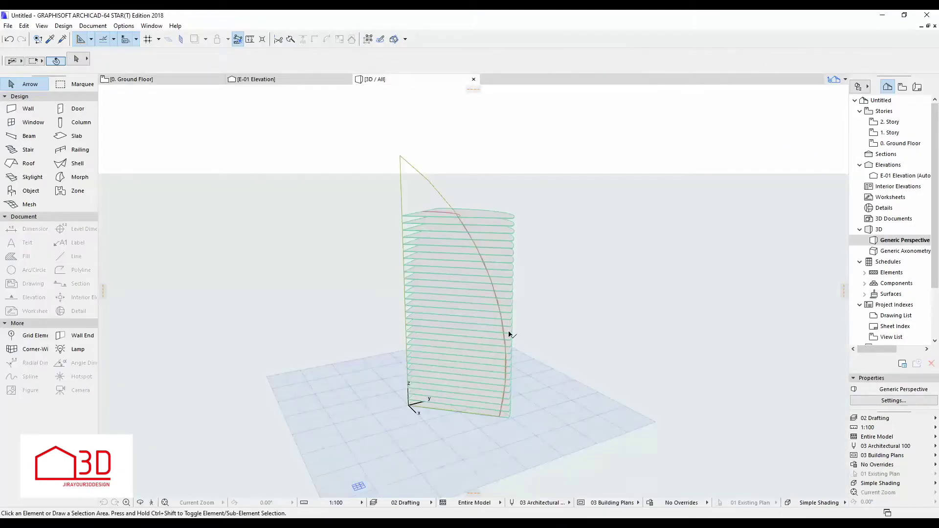
scroll(504, 415, up, 5)
scroll(500, 418, up, 3)
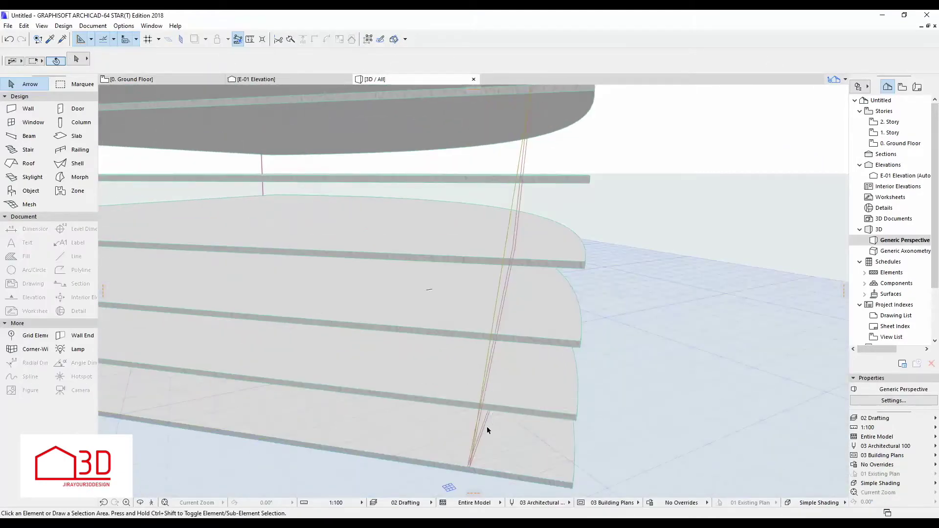
scroll(486, 428, down, 8)
click(497, 429)
shift+middle_drag(490, 424, 474, 291)
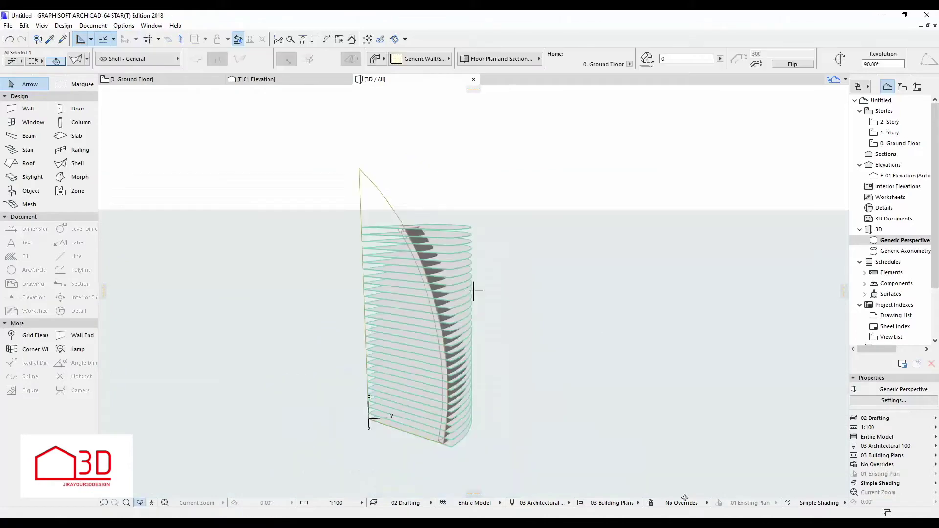
click(76, 58)
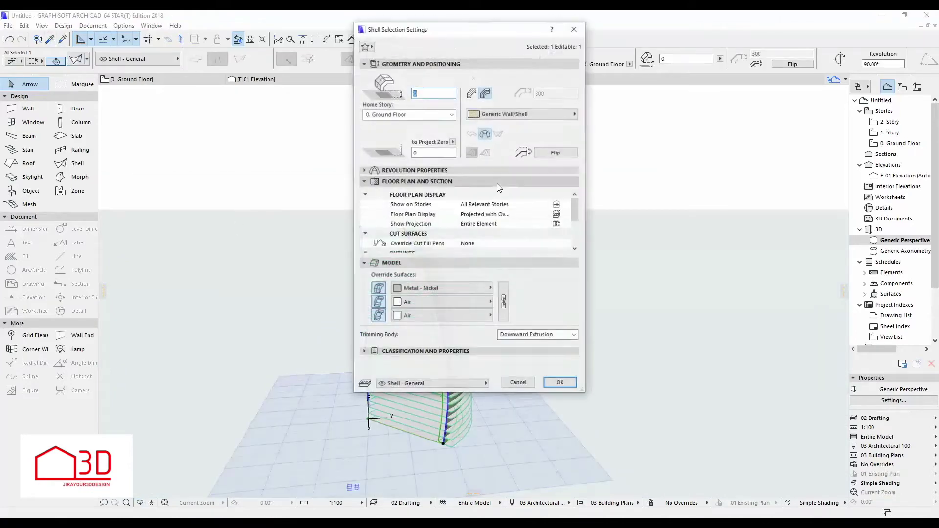
click(471, 94)
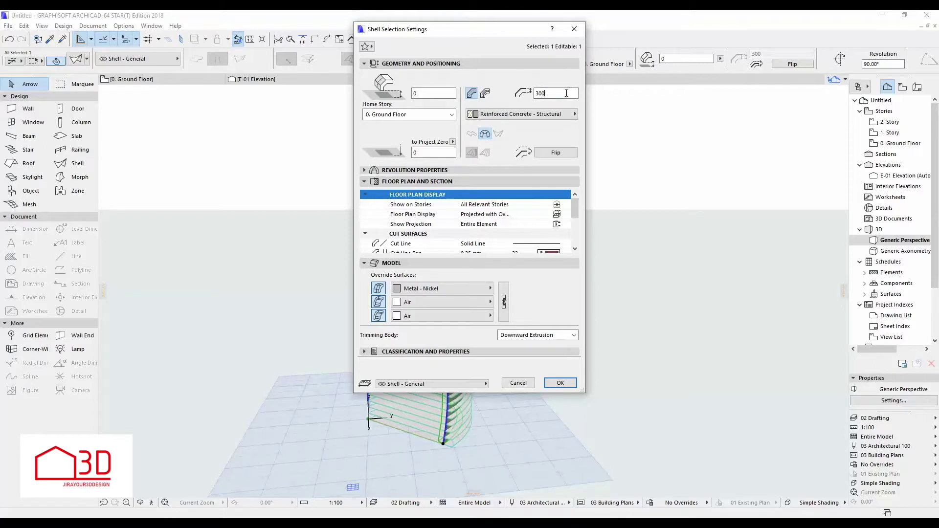
click(485, 94)
click(470, 94)
click(477, 289)
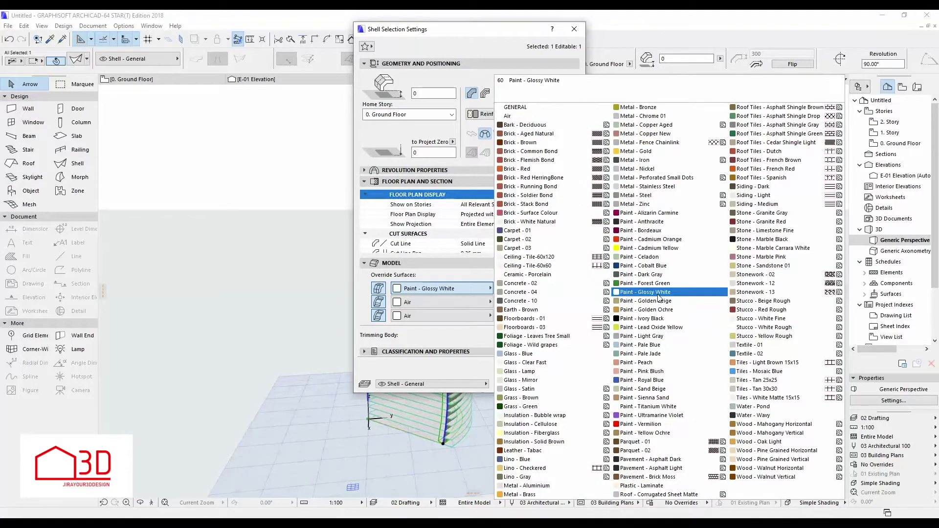
click(657, 171)
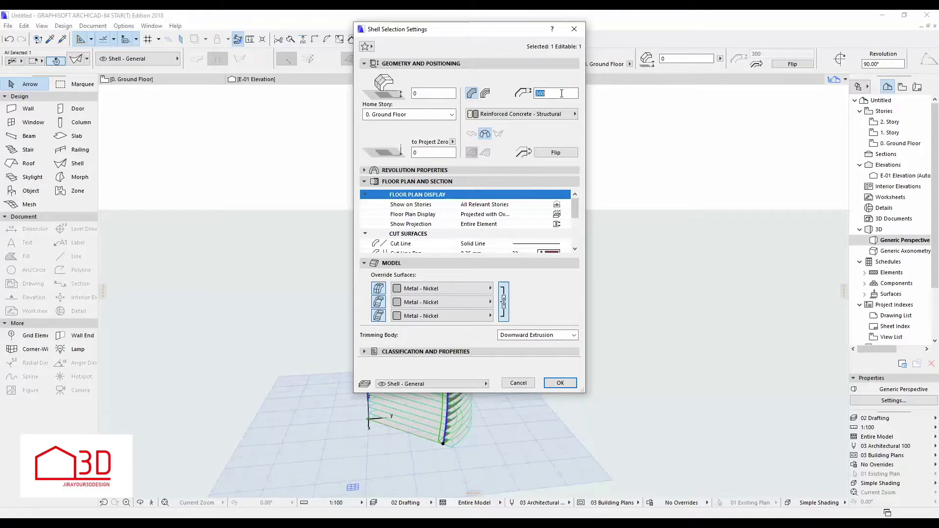
click(567, 386)
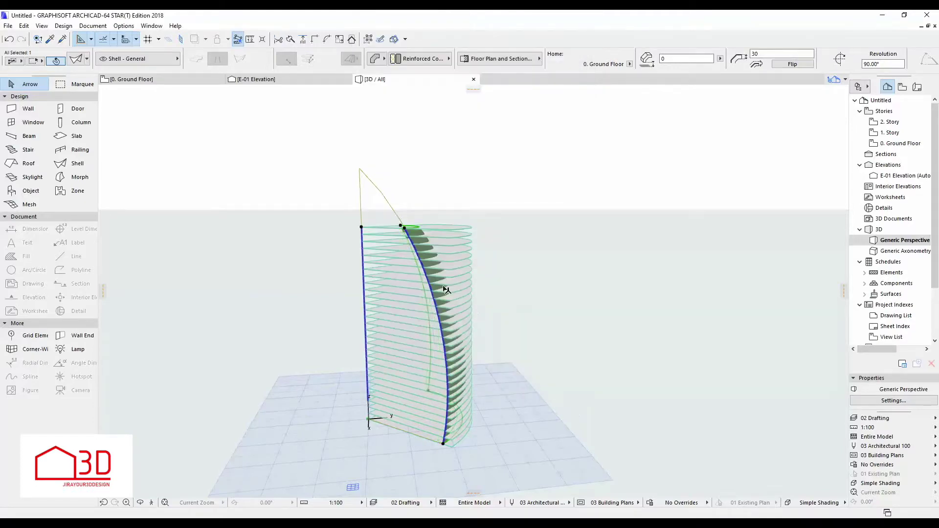
Step: Offset the curved edge of the lowest slab inward until it sits just outside the shell's face
scroll(445, 289, up, 8)
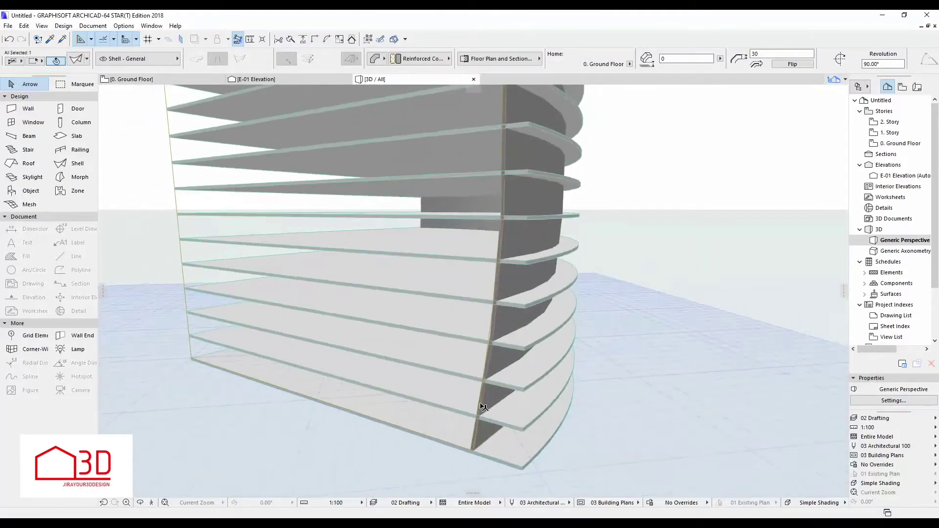
scroll(484, 408, down, 8)
shift+middle_drag(476, 418, 442, 388)
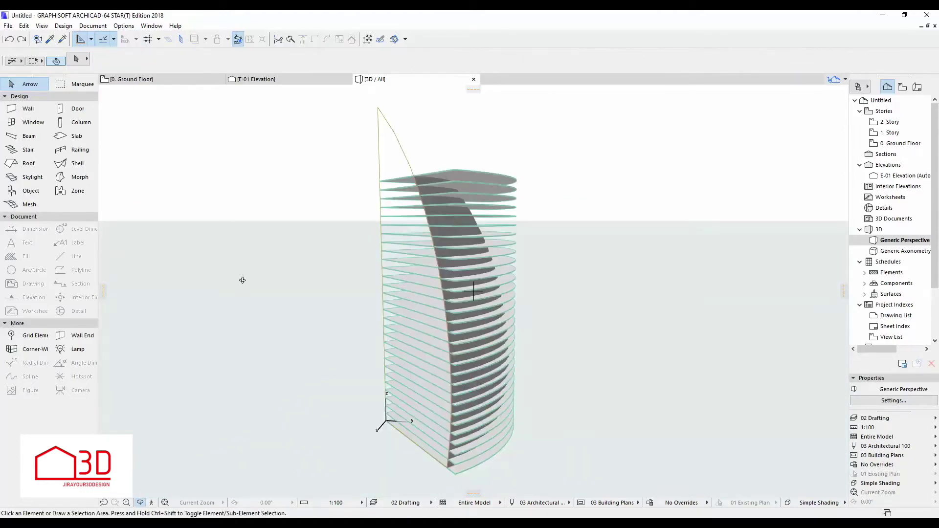
scroll(437, 474, up, 3)
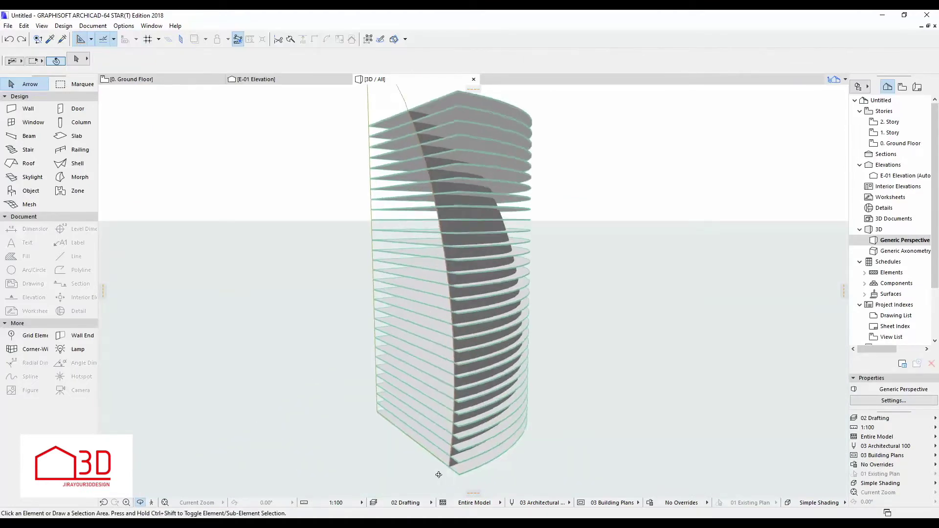
scroll(455, 470, up, 3)
click(540, 465)
click(541, 465)
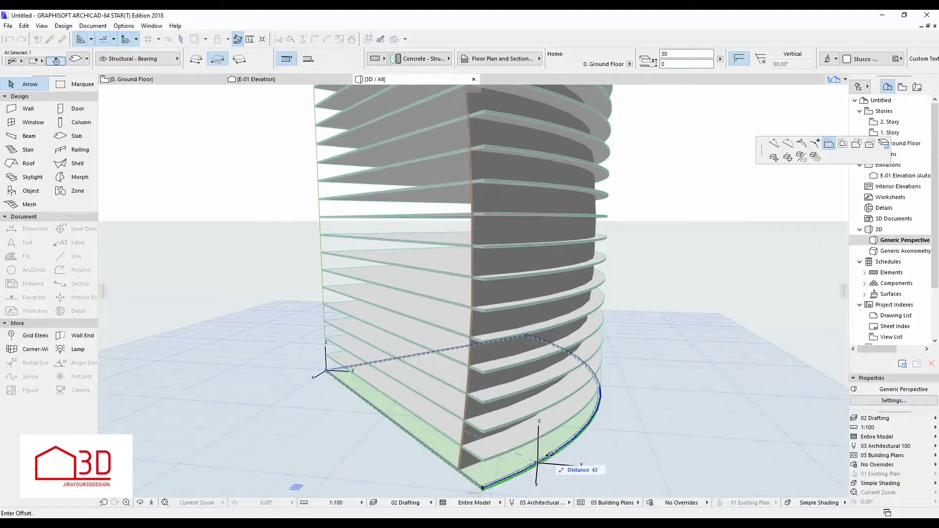
scroll(525, 449, up, 1)
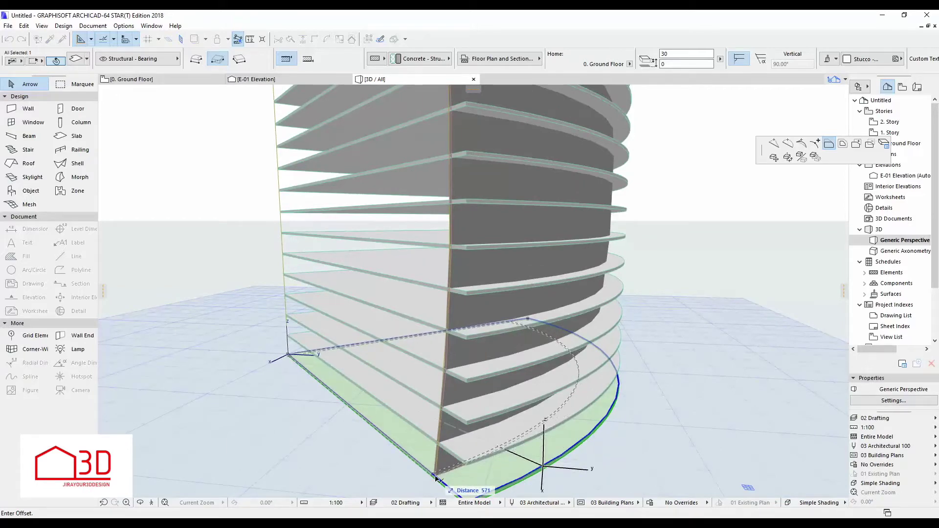
scroll(445, 477, up, 2)
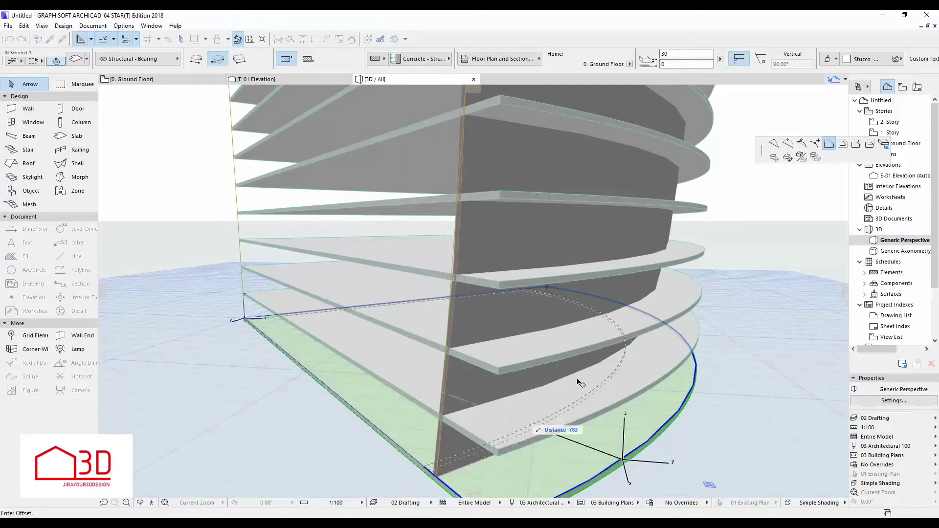
scroll(611, 381, down, 2)
shift+middle_drag(615, 382, 696, 382)
scroll(697, 381, up, 2)
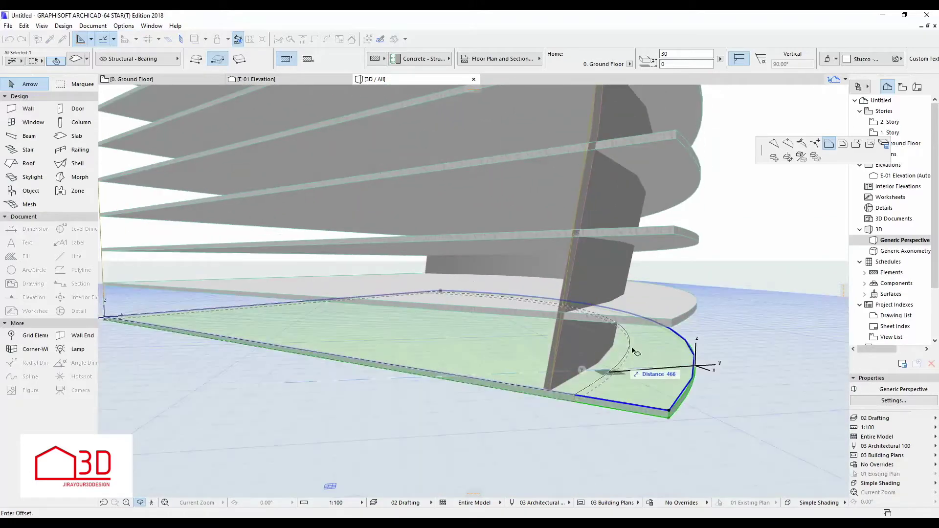
click(604, 359)
click(566, 382)
click(604, 387)
click(577, 382)
Step: Offset the curved edge of the second slab from the ground inward to the shell
click(650, 312)
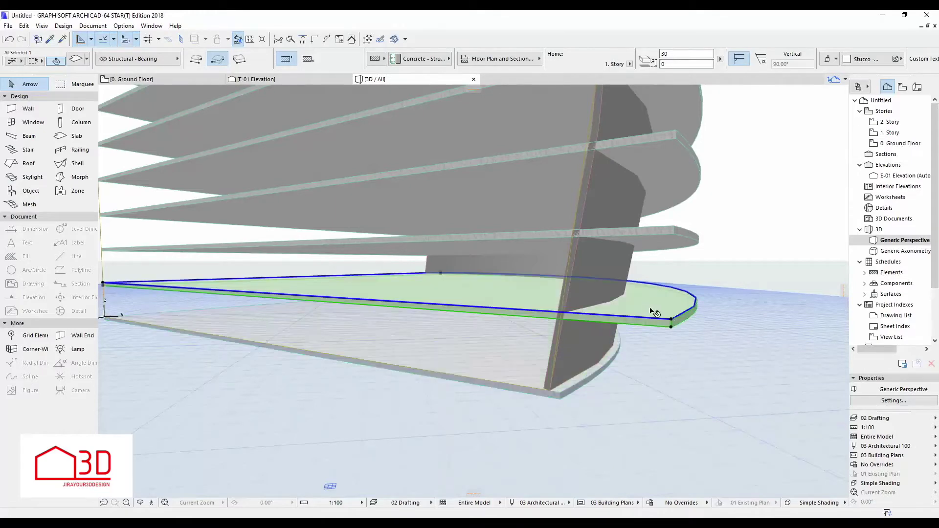
click(690, 308)
key(Escape)
click(699, 303)
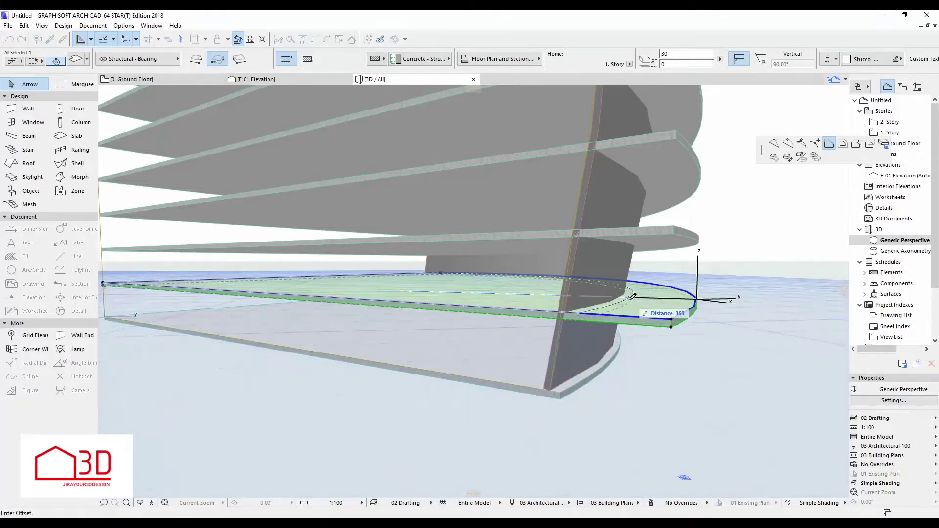
click(609, 303)
click(610, 308)
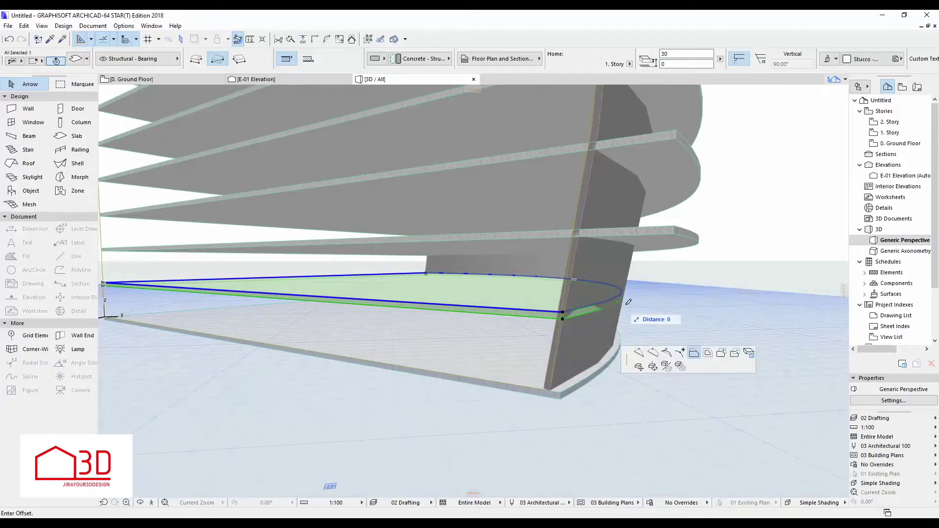
click(608, 304)
Step: Offset the curved edge of the third slab from the ground inward to the shell
scroll(496, 392, down, 4)
shift+middle_drag(460, 407, 425, 327)
scroll(438, 413, up, 5)
shift+middle_drag(438, 413, 361, 383)
click(545, 401)
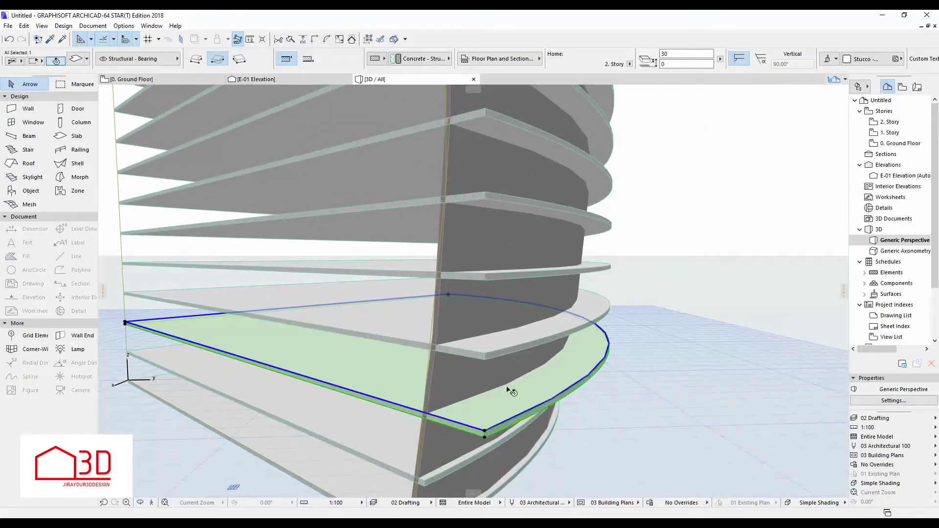
click(542, 408)
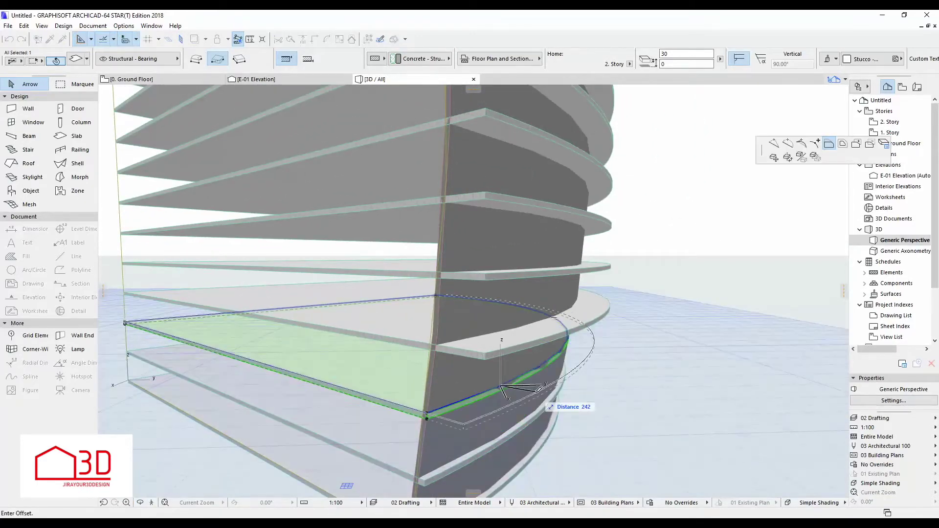
text(300)
key(Return)
Step: Offset the curved edge of the fourth slab from the ground inward to the shell
click(596, 319)
click(598, 322)
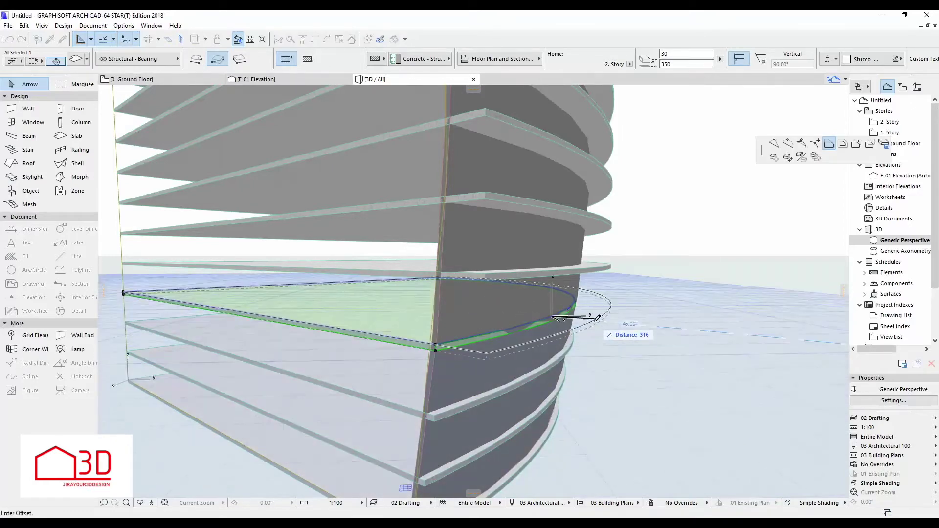
key(Return)
scroll(498, 346, down, 4)
middle_drag(386, 319, 510, 396)
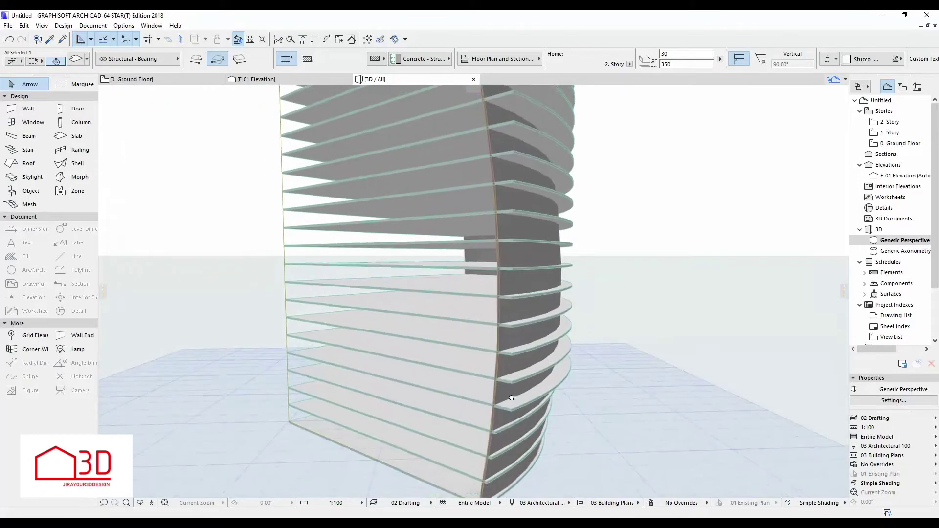
middle_drag(556, 354, 533, 406)
key(Escape)
Step: Try to offset the curved edge of the fifth slab inward to the shell, and undo the offset
click(529, 411)
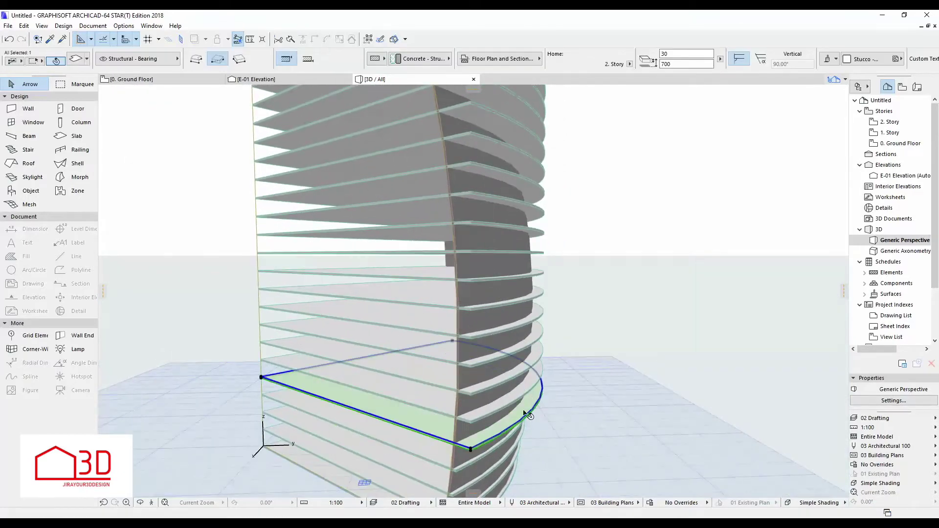
scroll(529, 414, up, 2)
click(529, 416)
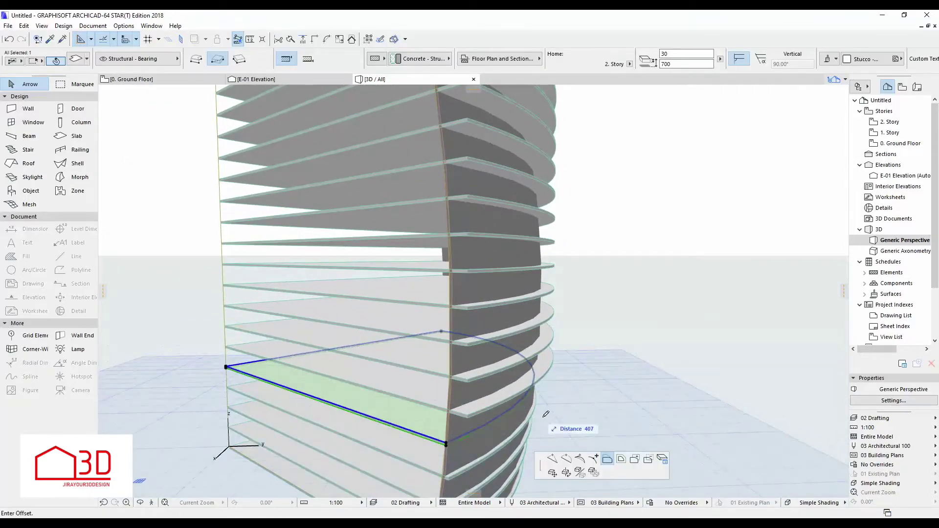
key(Return)
scroll(520, 405, up, 4)
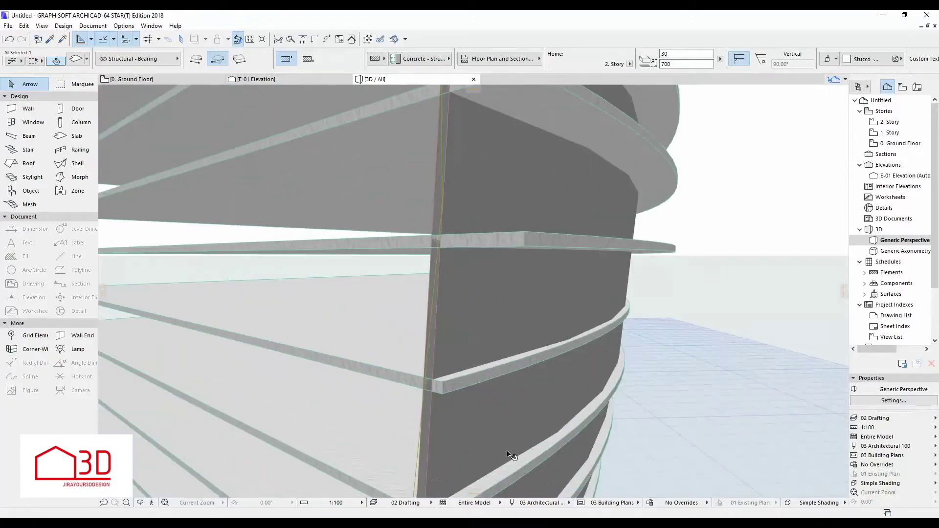
scroll(674, 409, down, 2)
key(ctrl+z)
Step: Offset the curved edge of the slab at elevation 700 inward to the shell and 50 back outward, and treat the slab at 1050 likewise
click(634, 399)
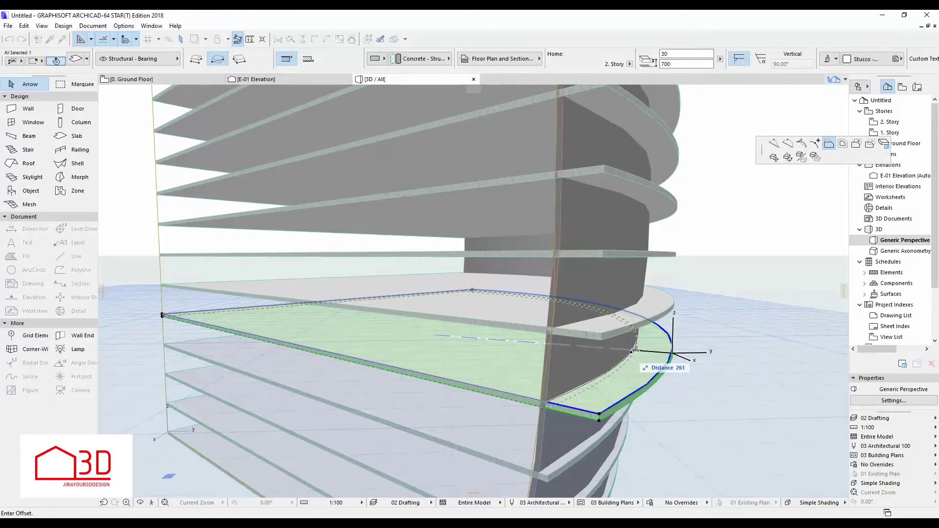
text(50)
key(Return)
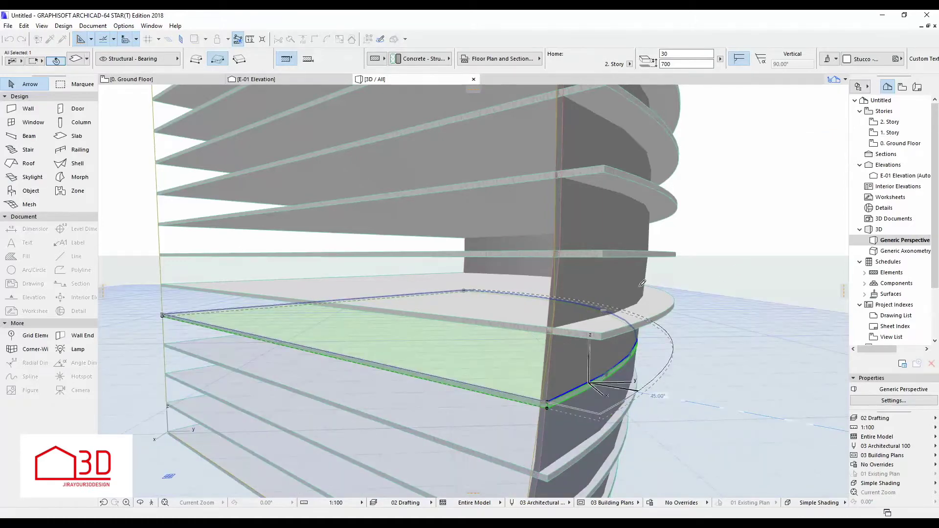
click(673, 304)
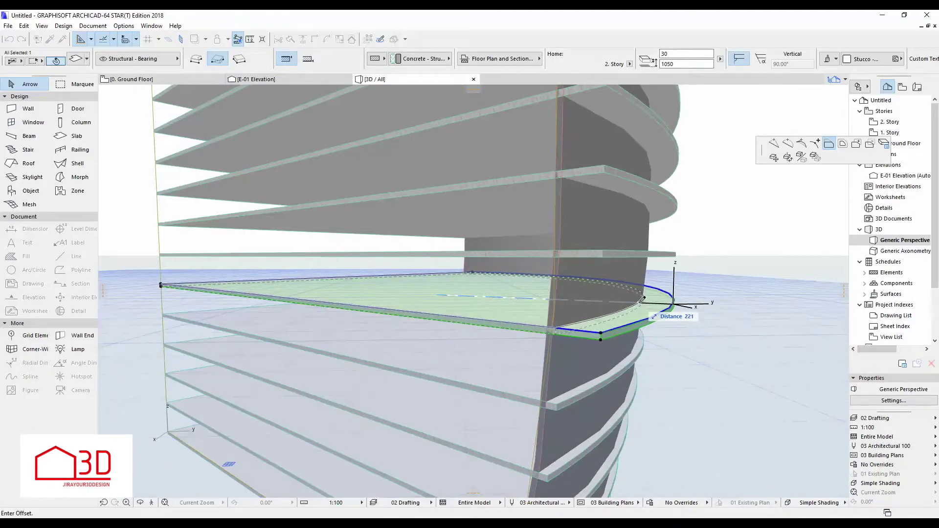
key(Return)
Step: Offset the curved edge of the slab at elevation 1400 inward to the shell and slightly back outward as an overhang
scroll(543, 378, down, 3)
middle_drag(587, 302, 635, 390)
scroll(635, 391, up, 1)
click(636, 392)
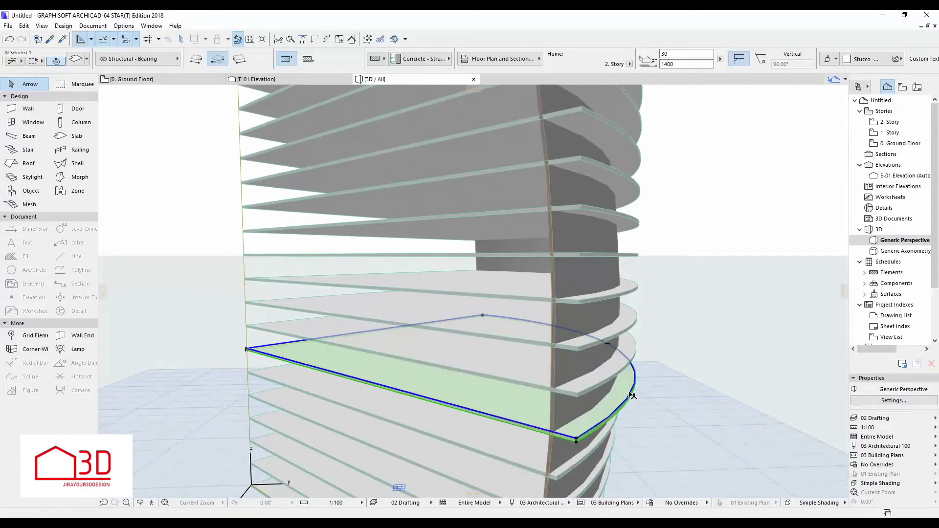
click(635, 392)
click(612, 389)
click(614, 388)
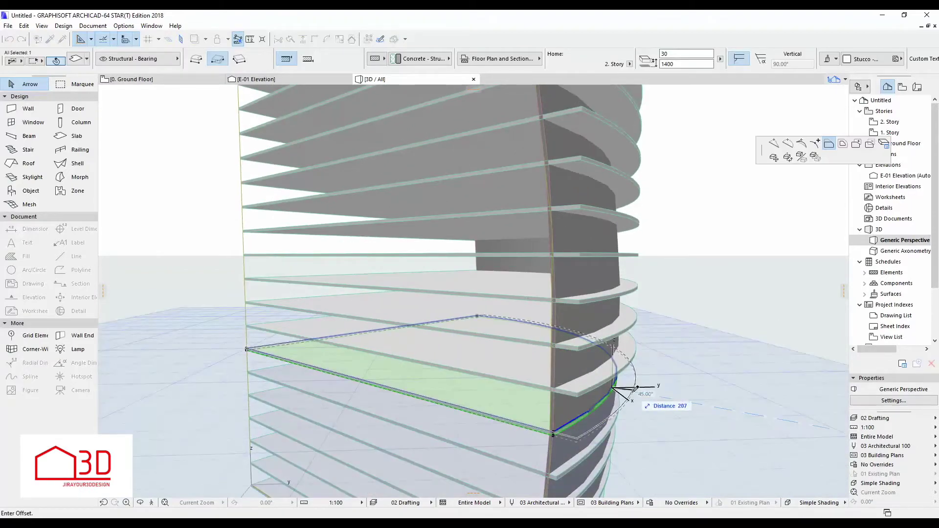
key(Return)
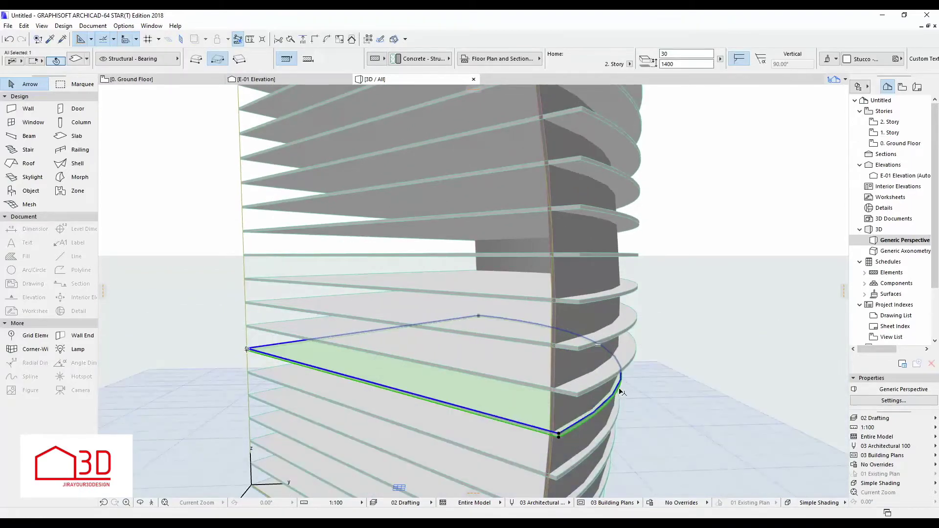
Step: Offset the curved edge of the slab at elevation 1750 inward to the shell, and offset it 50 back outward
click(631, 353)
click(624, 352)
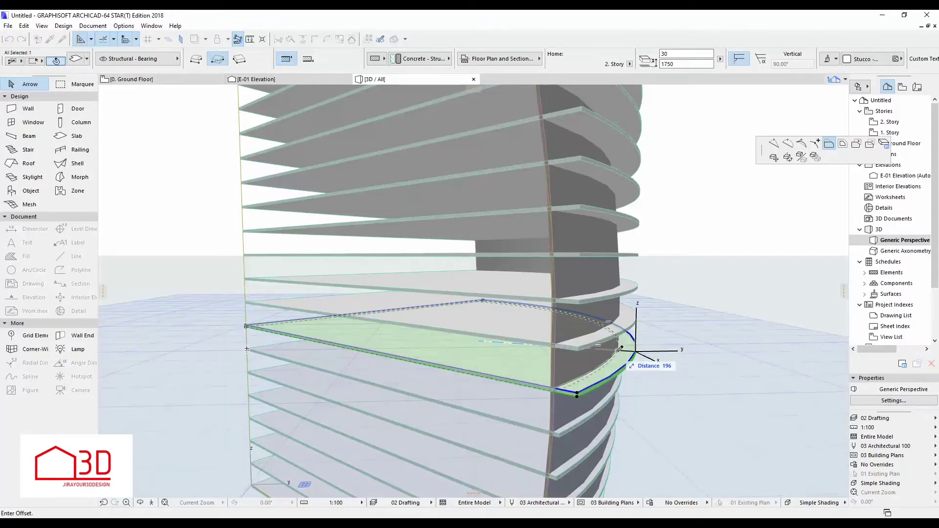
click(618, 352)
click(617, 358)
text(50)
key(Return)
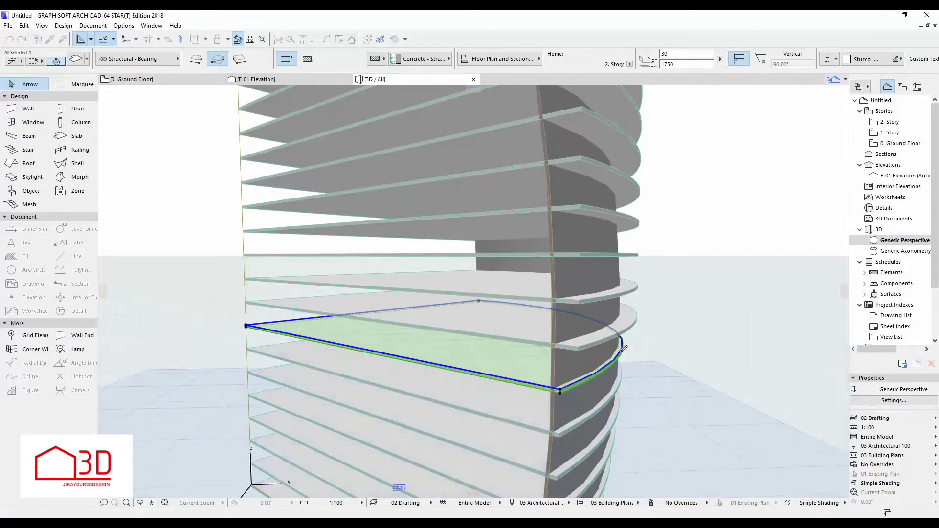
Step: Offset the curved edge of the slab at elevation 2100 inward to the shell, and offset it 50 back outward
scroll(621, 352, down, 3)
scroll(598, 406, up, 2)
click(598, 384)
click(605, 382)
click(603, 382)
click(606, 384)
click(594, 384)
click(594, 384)
text(50)
key(Return)
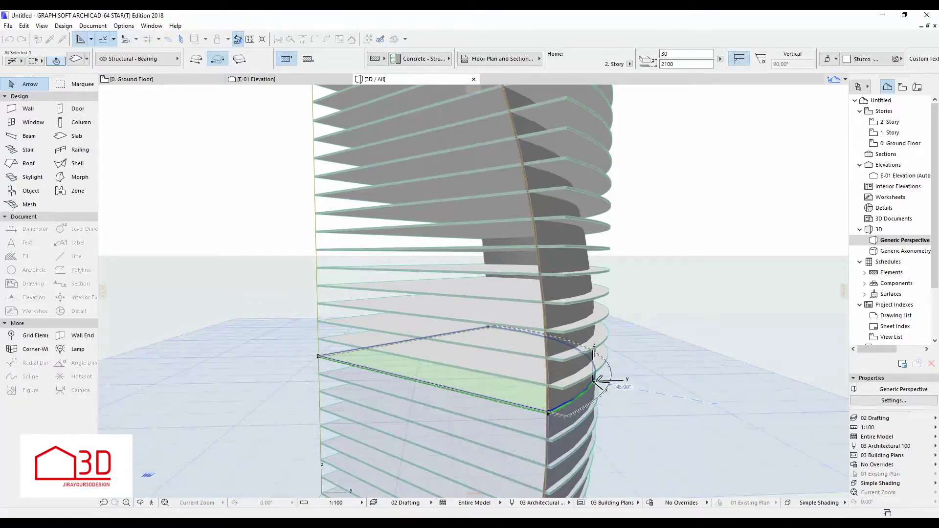
Step: Offset the curved edge of the slab at elevation 2450 inward to the shell, and offset it 50 back outward
click(598, 379)
click(606, 351)
click(600, 353)
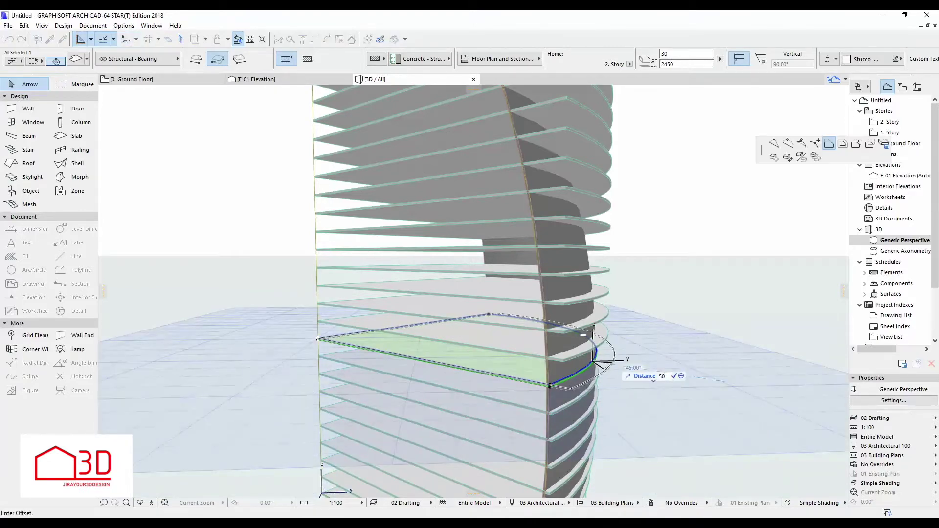
key(Return)
Step: Offset the curved edge of the slab at elevation 2800 inward to the shell, and offset it 50 back outward
click(603, 333)
click(602, 332)
click(707, 275)
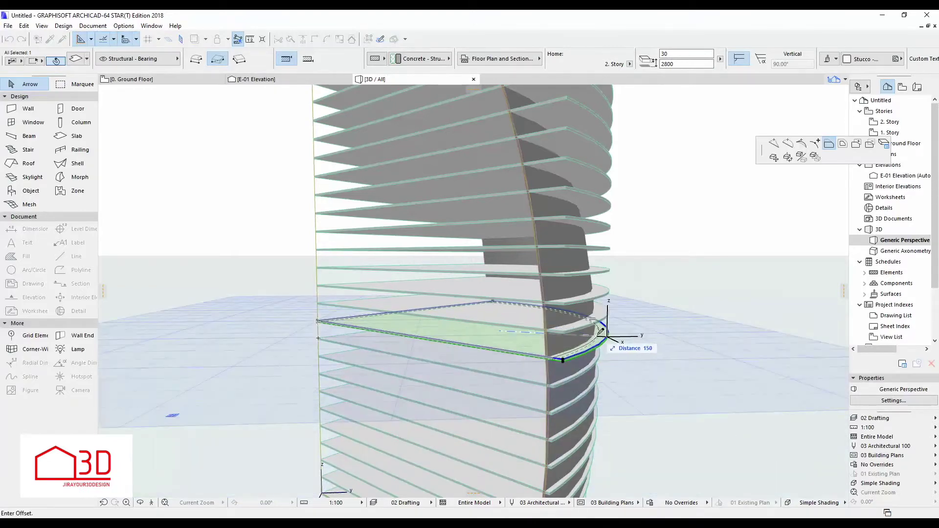
scroll(595, 333, up, 2)
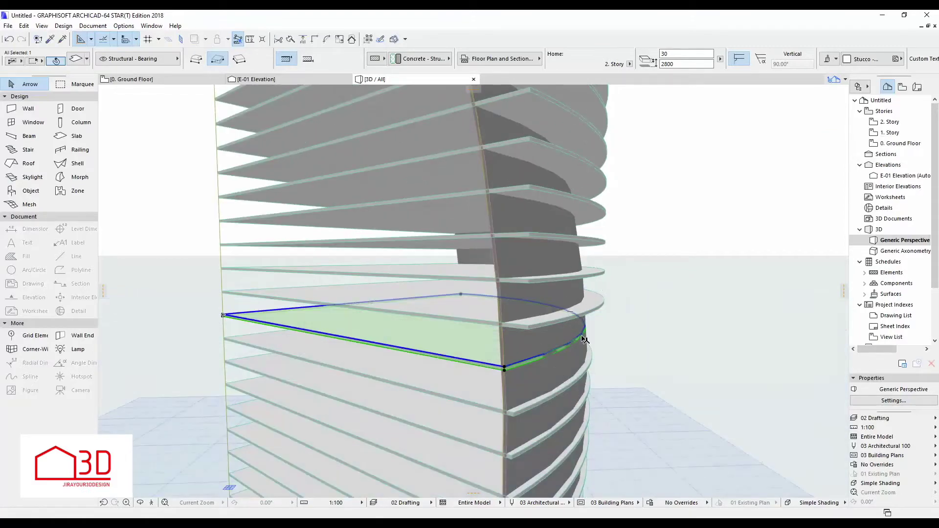
text(50)
key(Return)
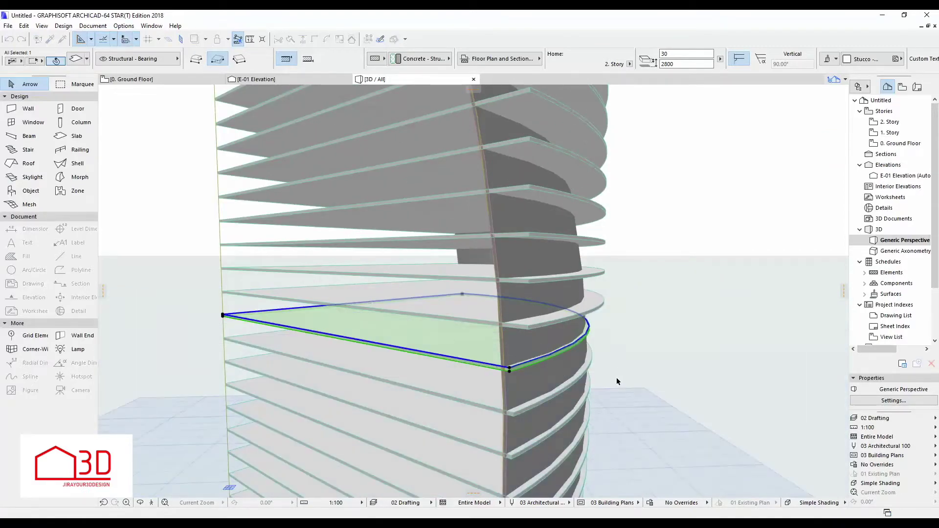
Step: Offset the curved edge of the slab at elevation 3150 inward to the shell and slightly back outward as an overhang
shift+middle_drag(616, 377, 582, 361)
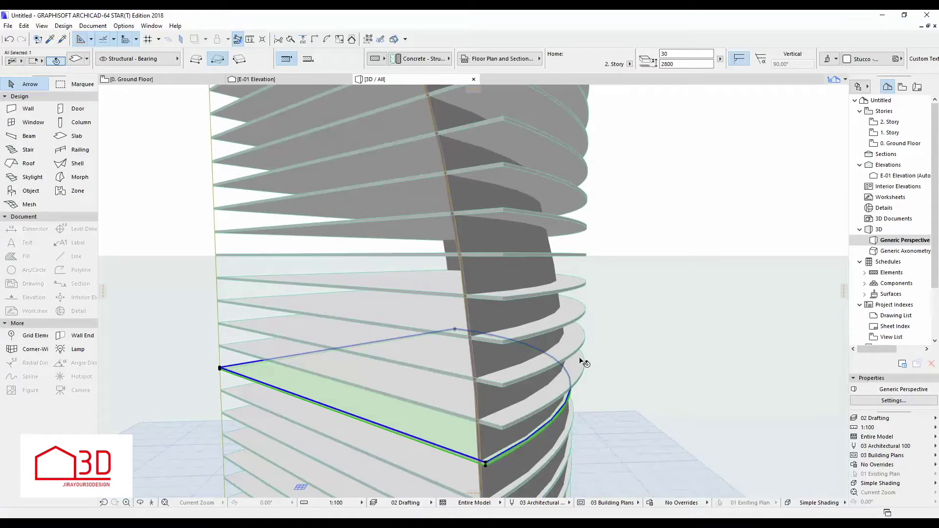
click(582, 362)
click(576, 365)
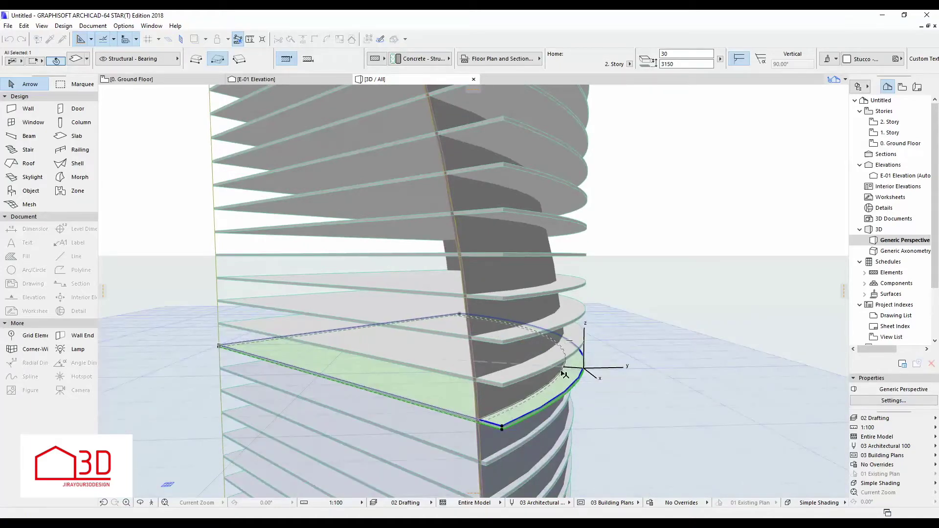
click(564, 368)
click(563, 370)
Step: Offset the curved edge of the slab at elevation 3500 inward to the shell, and offset it 50 back outward
click(580, 349)
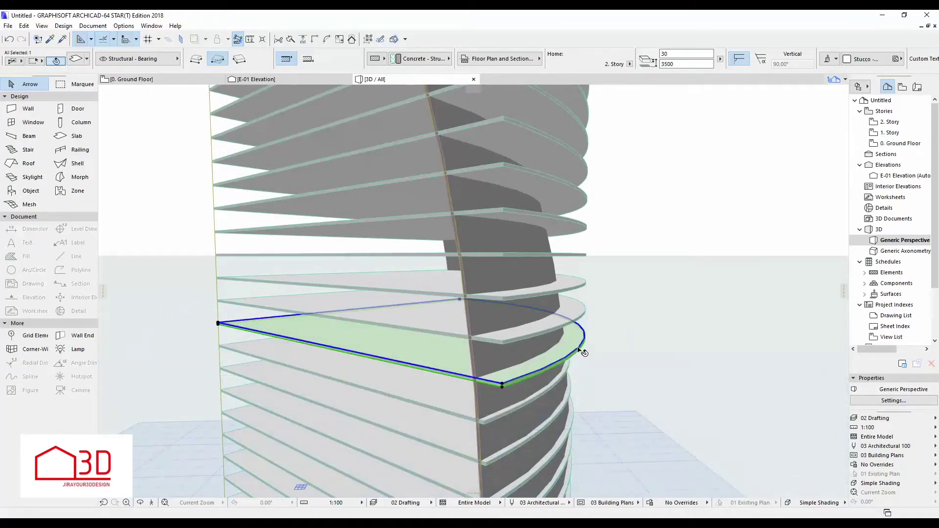
click(563, 347)
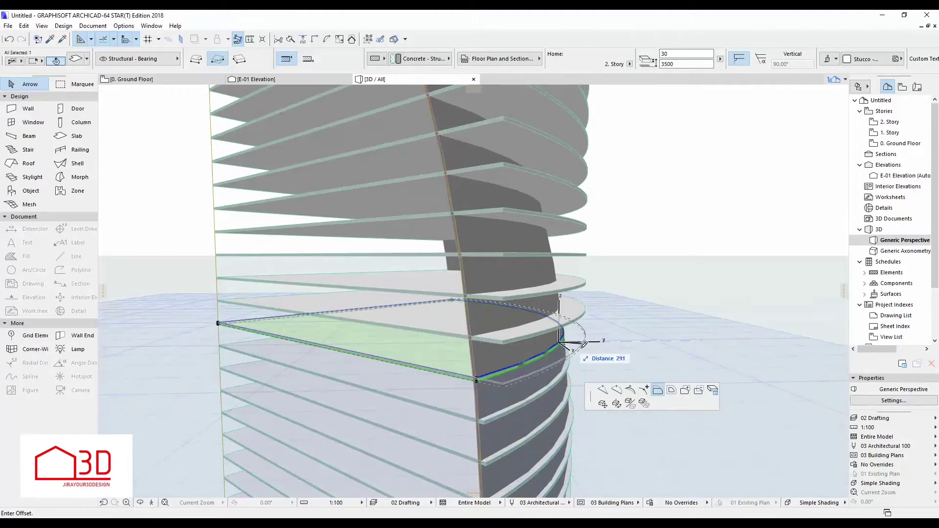
text(50)
key(Return)
Step: Offset the curved edge of the slab at elevation 3850 inward to the shell and slightly back outward as an overhang
click(590, 316)
click(584, 313)
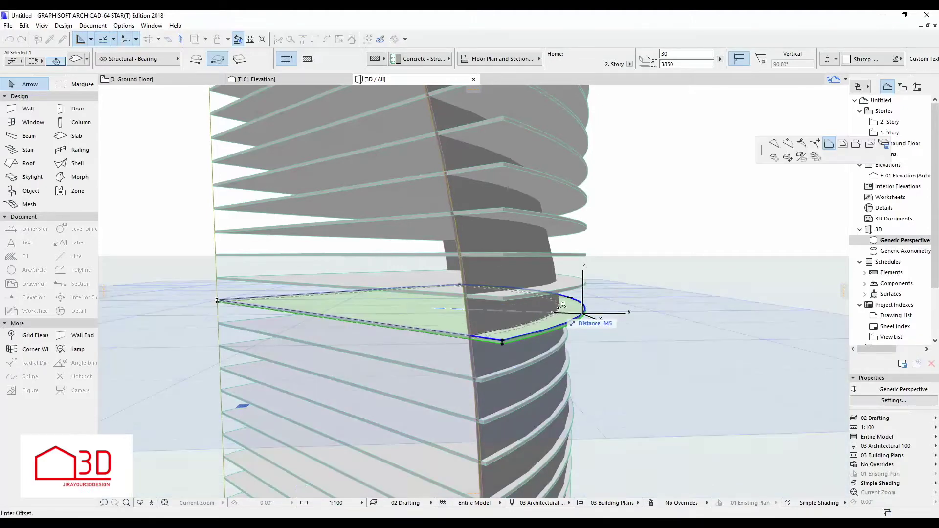
click(559, 312)
click(561, 315)
key(Return)
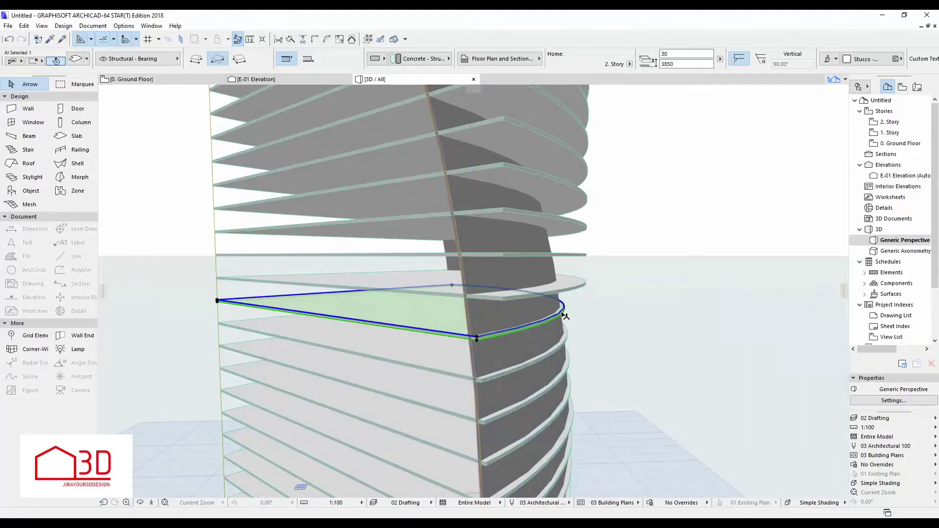
Step: Offset the curved edge of the slab at elevation 4200 inward to the shell and slightly back outward as an overhang
scroll(562, 308, down, 3)
scroll(561, 300, up, 3)
click(581, 407)
scroll(587, 401, down, 1)
click(598, 394)
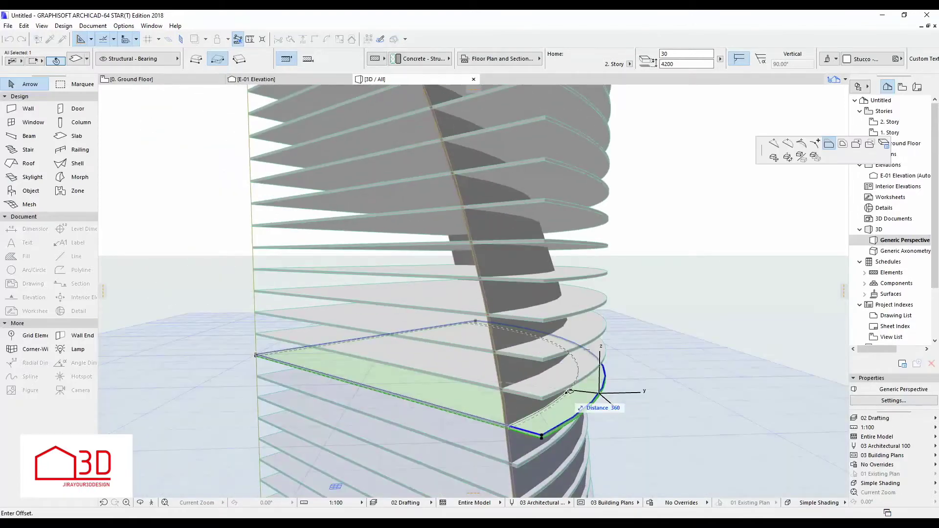
click(569, 389)
click(564, 394)
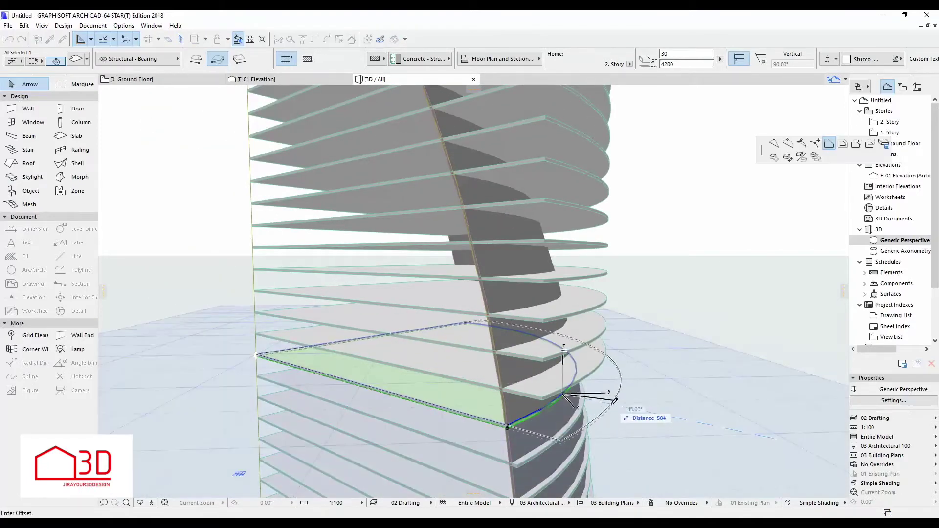
key(Return)
Step: Offset the curved edge of the slab at elevation 4550 inward to the shell, and offset it 50 back outward
click(597, 369)
click(596, 367)
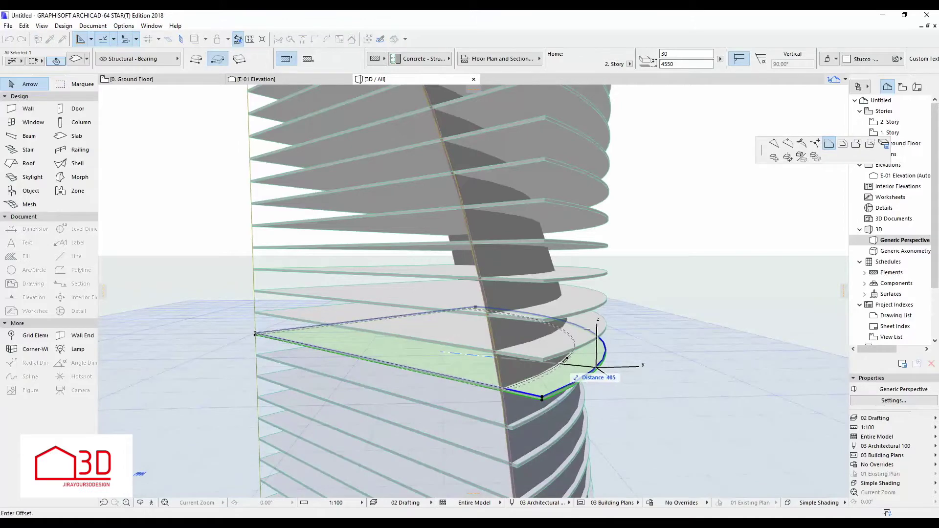
click(566, 360)
click(563, 366)
text(50)
key(Return)
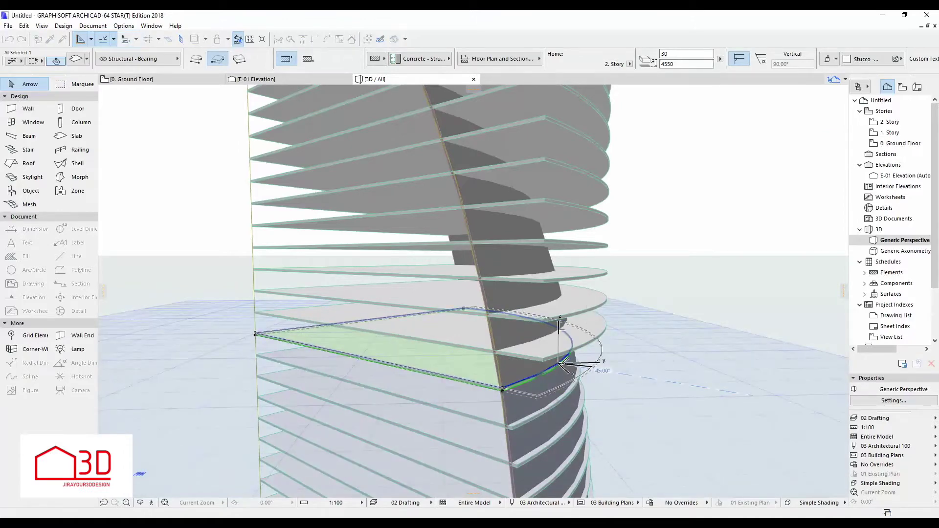
Step: Offset the curved edge of the slab at elevation 4900 inward to the shell and slightly back outward as an overhang
click(597, 336)
click(597, 336)
key(Escape)
click(592, 342)
click(556, 335)
click(556, 332)
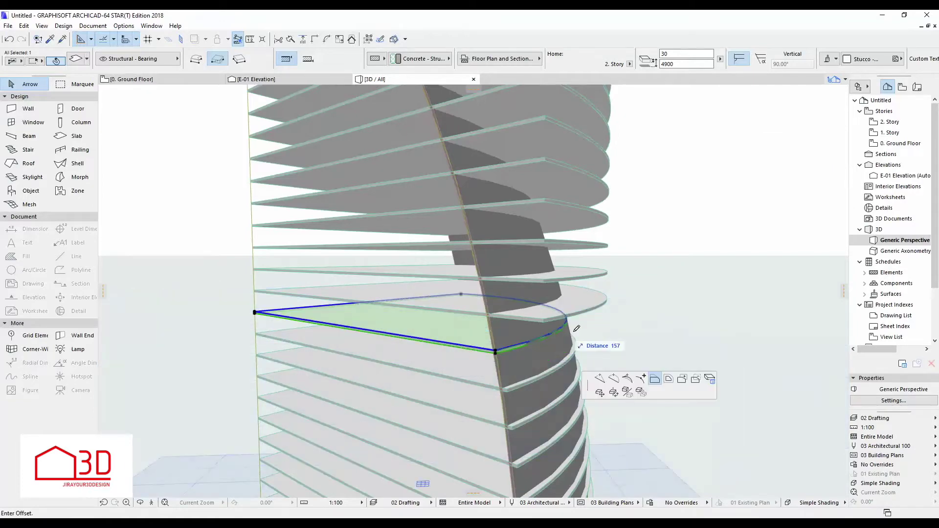
click(556, 332)
Step: Offset the curved edge of the slab at elevation 5250 inward to the shell and slightly back outward as an overhang
scroll(552, 406, down, 6)
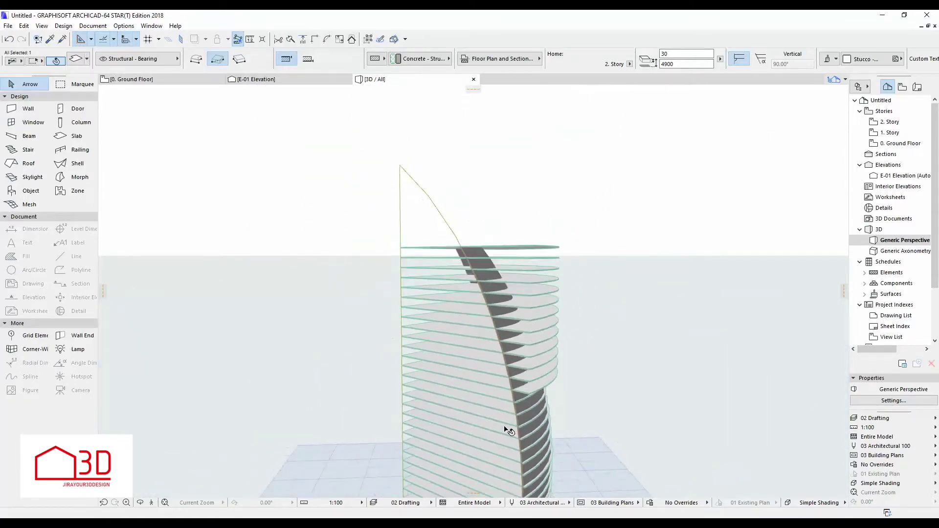
scroll(520, 357, up, 4)
scroll(522, 358, up, 3)
click(557, 445)
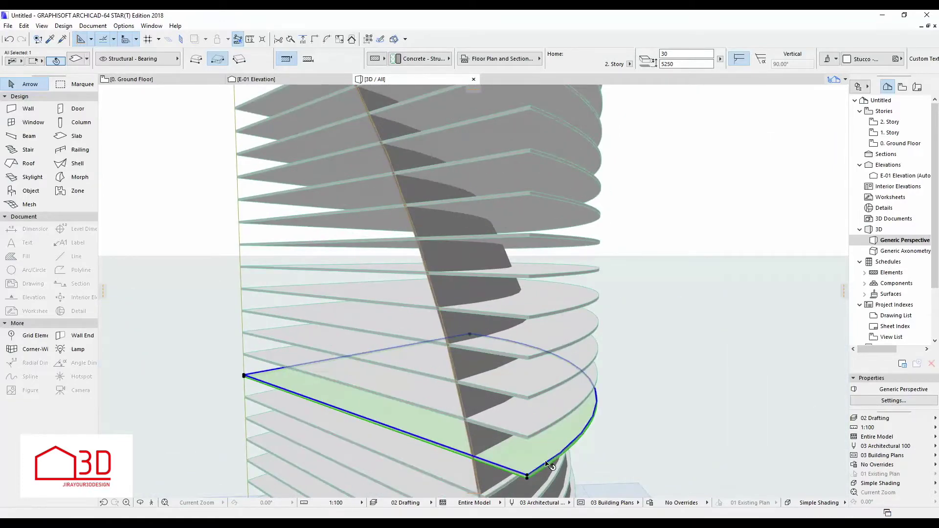
key(ctrl+d)
click(546, 461)
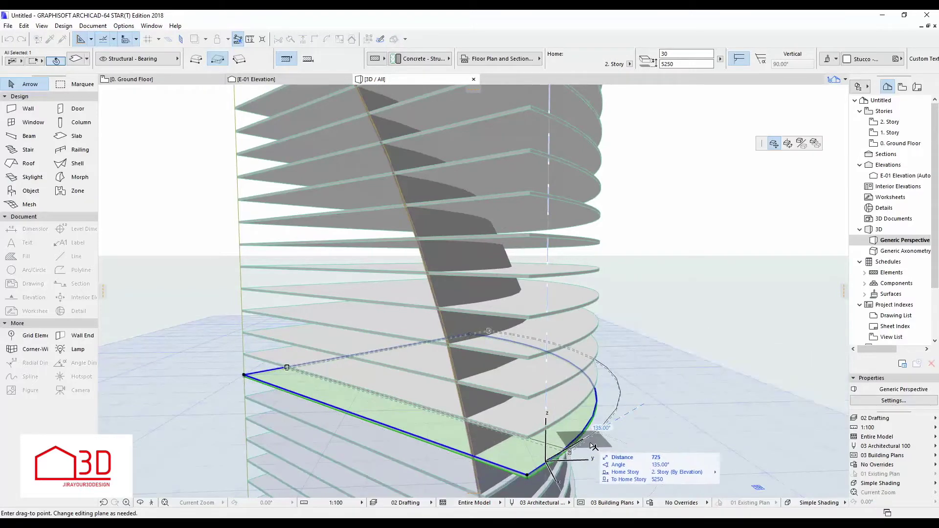
key(Escape)
click(577, 439)
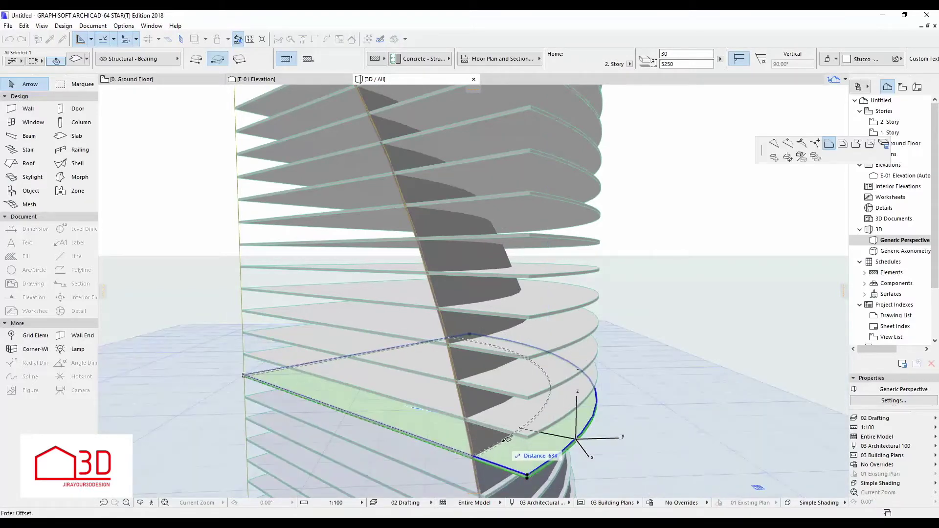
scroll(507, 439, up, 5)
click(575, 381)
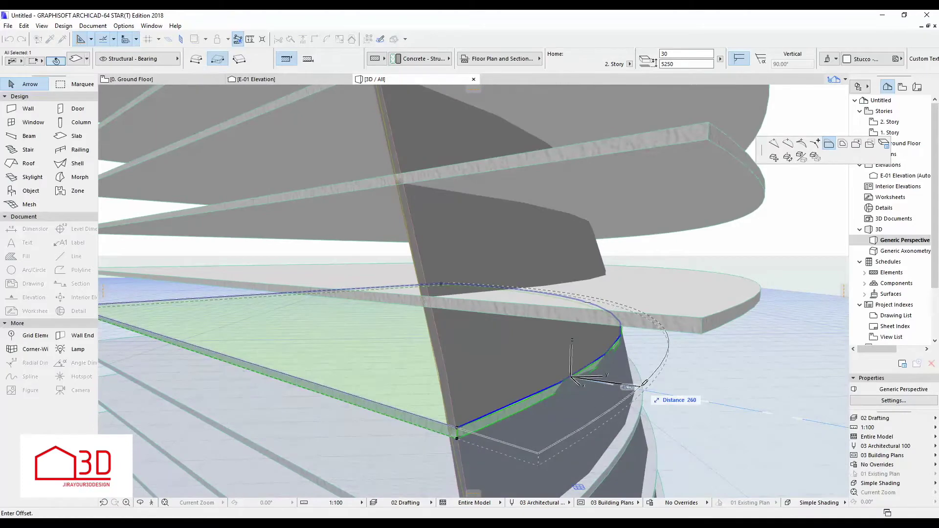
click(586, 377)
Step: Offset the curved edge of the slab at elevation 5600 inward to the shell and slightly back outward as an overhang
click(710, 296)
key(ctrl+d)
click(732, 305)
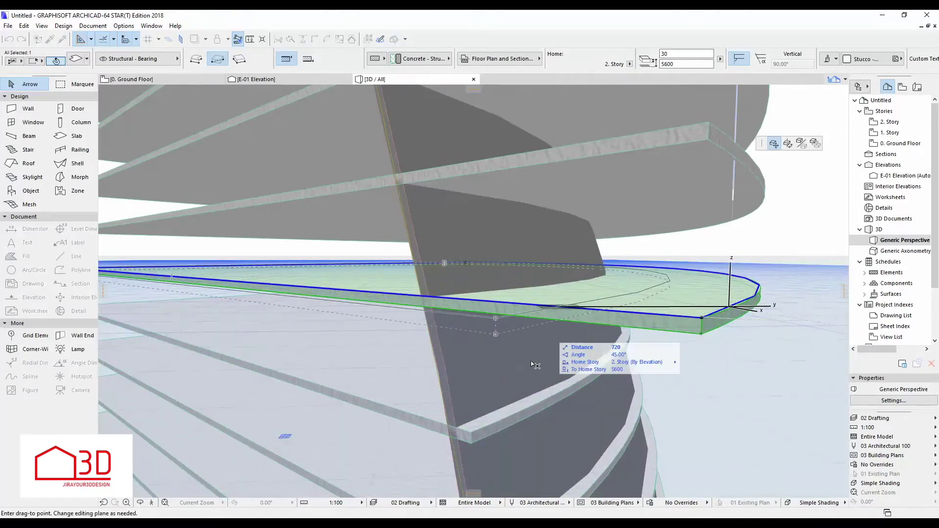
scroll(579, 333, down, 3)
scroll(580, 341, up, 3)
key(Escape)
click(629, 385)
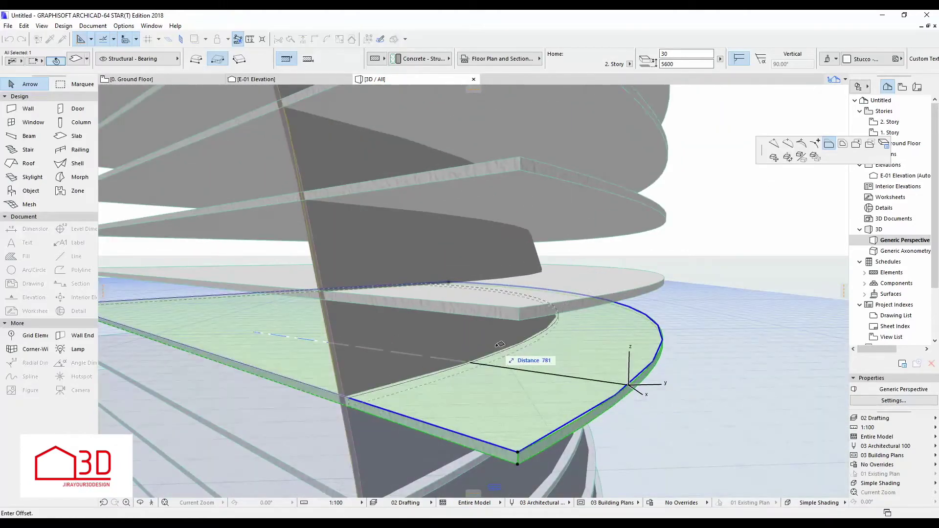
double_click(499, 350)
key(Tab)
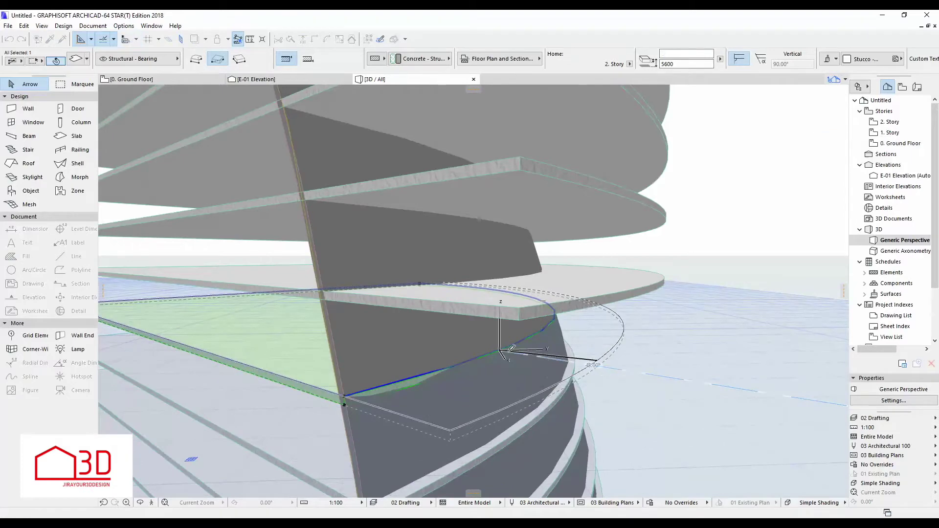
Step: Offset the curved edge of the slab at elevation 5950 inward to the shell and slightly back outward as an overhang
scroll(597, 458, down, 3)
click(619, 376)
key(ctrl+d)
click(617, 372)
key(Escape)
click(608, 382)
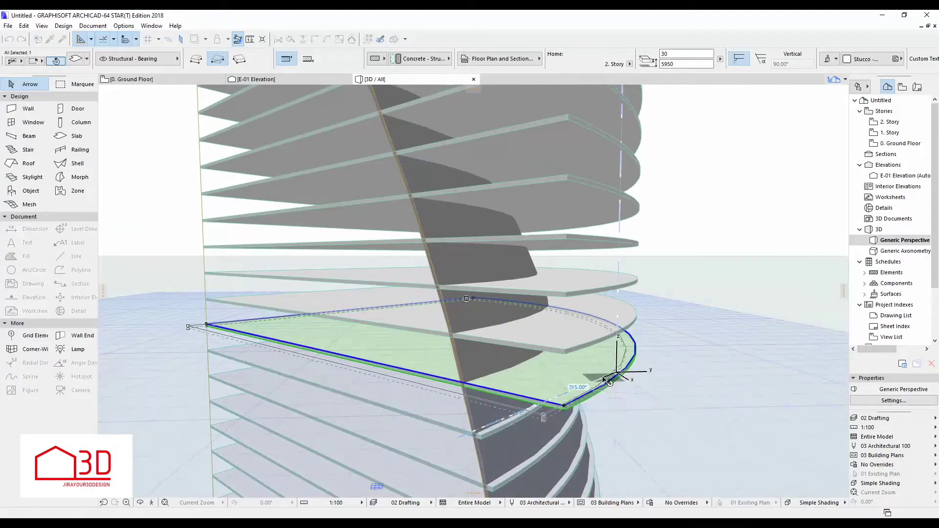
click(523, 366)
click(531, 366)
click(499, 374)
click(499, 372)
click(568, 384)
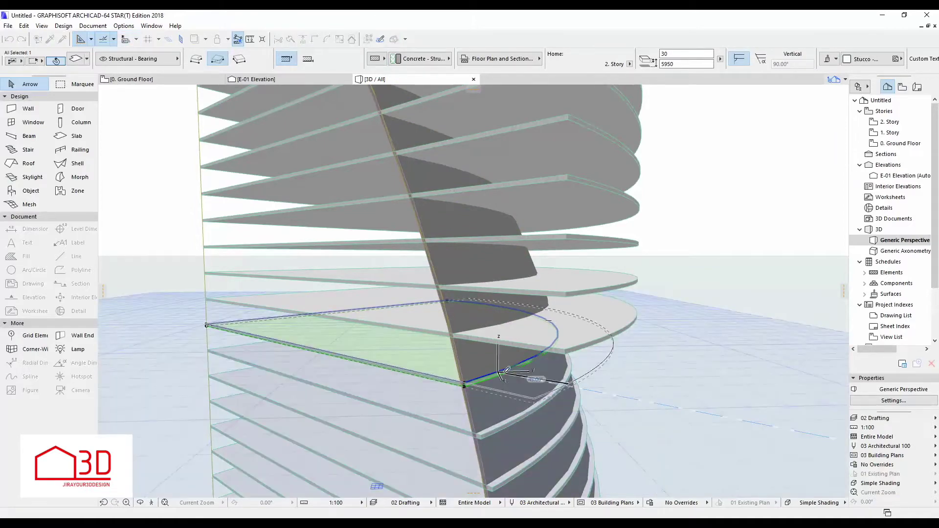
Step: Offset the curved edge of the slab at elevation 6300 inward to the shell and 50 back outward as an overhang
scroll(595, 443, down, 3)
click(594, 396)
click(612, 391)
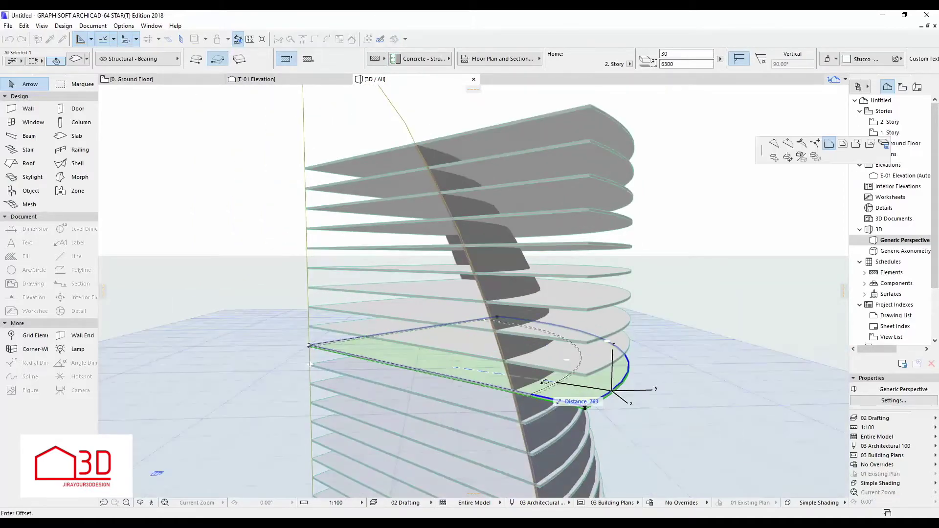
scroll(540, 378, up, 3)
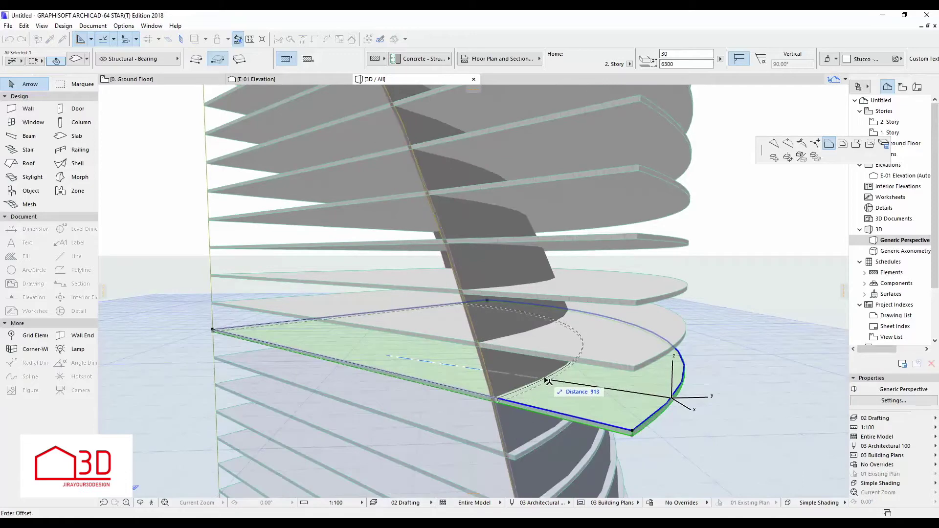
click(541, 379)
click(542, 379)
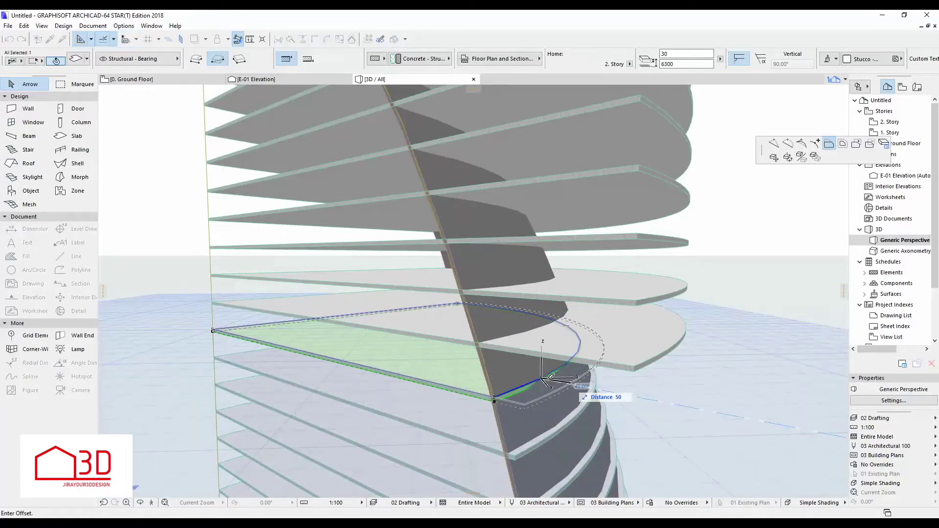
click(546, 379)
Step: Offset the curved edge of the slab at elevation 6650 inward to the shell and slightly back outward as an overhang
click(670, 334)
click(672, 345)
click(550, 327)
click(550, 327)
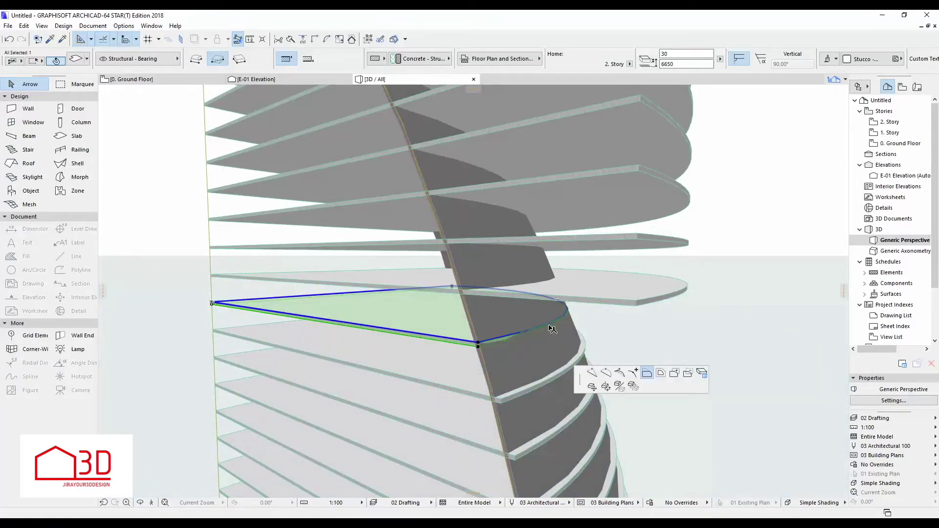
text(30)
key(Return)
Step: Offset the curved edge of the slab at elevation 7000 inward to the shell and slightly back outward as an overhang
scroll(529, 414, down, 1)
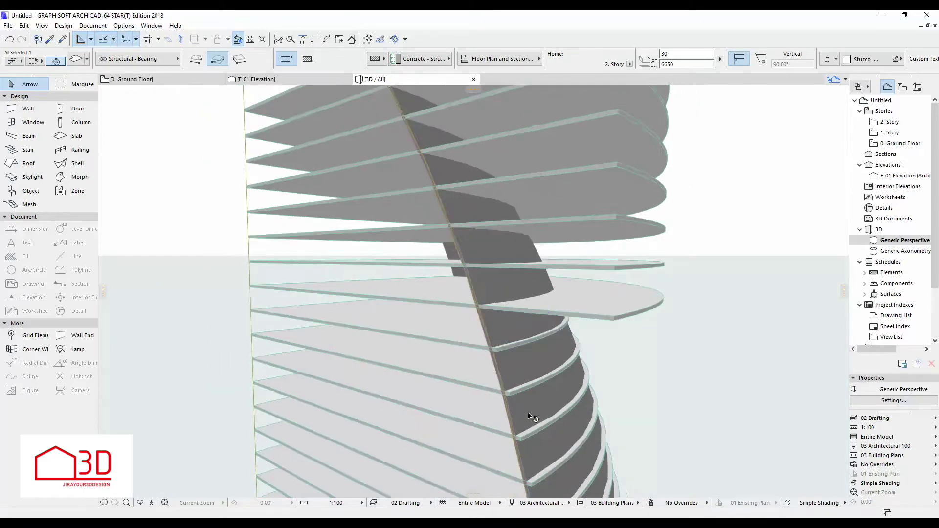
scroll(528, 416, down, 3)
scroll(525, 355, up, 4)
click(667, 405)
click(661, 401)
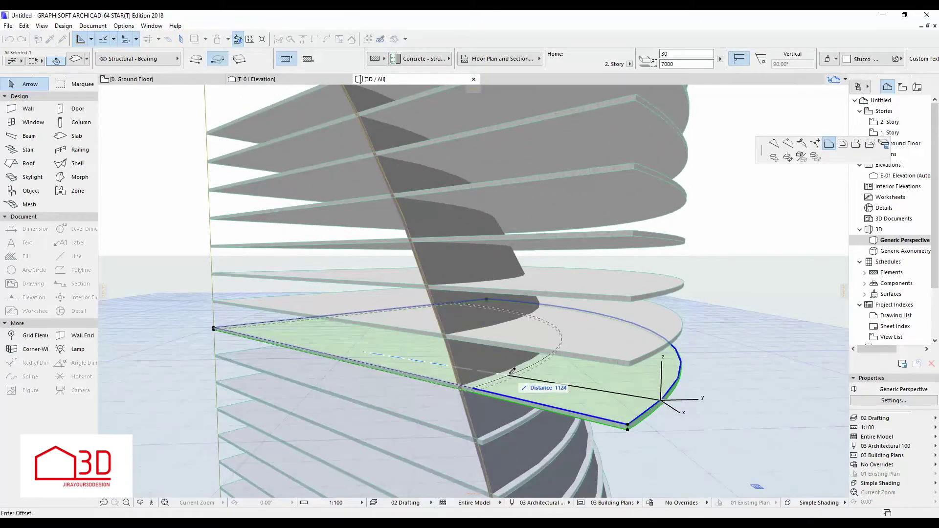
click(504, 370)
click(507, 372)
text(30)
key(Return)
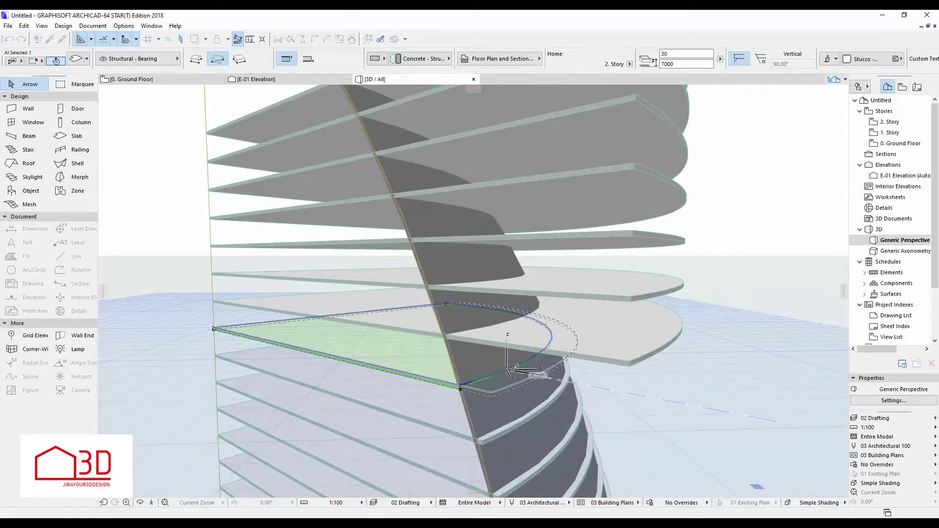
Step: Offset the curved edge of the slab at elevation 7350 inward to the shell and slightly back outward as an overhang
click(663, 343)
click(666, 344)
click(613, 385)
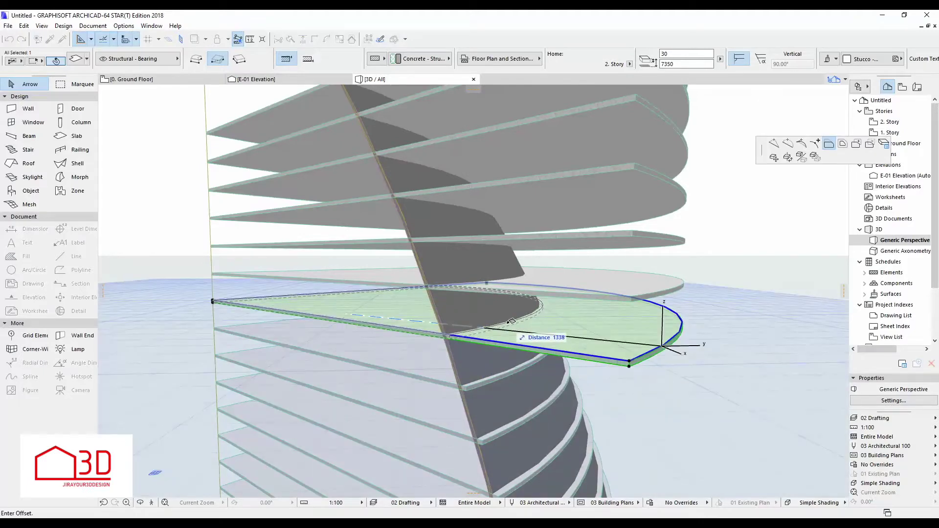
key(Return)
Step: Offset the curved edge of the slab at elevation 7700 inward to the shell and 50 back outward as an overhang
scroll(520, 410, down, 2)
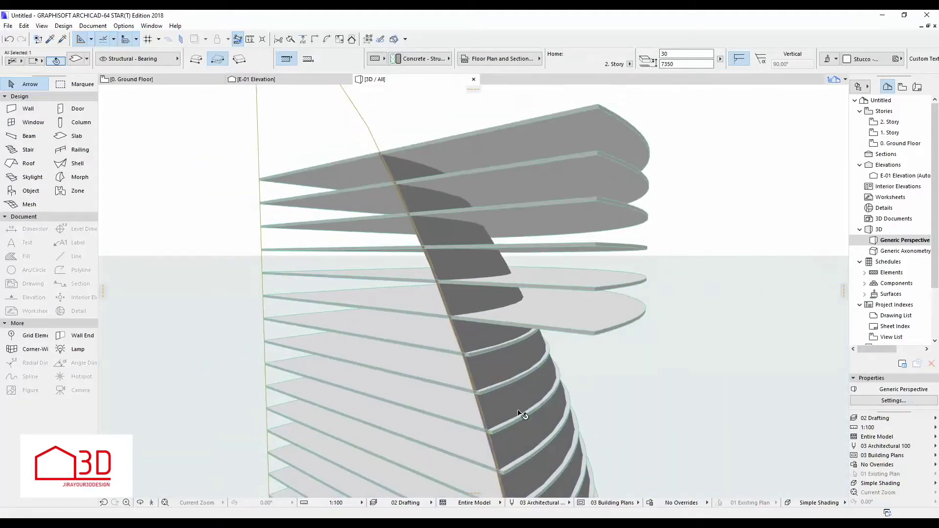
scroll(477, 297, up, 3)
scroll(562, 347, down, 2)
click(648, 412)
click(691, 434)
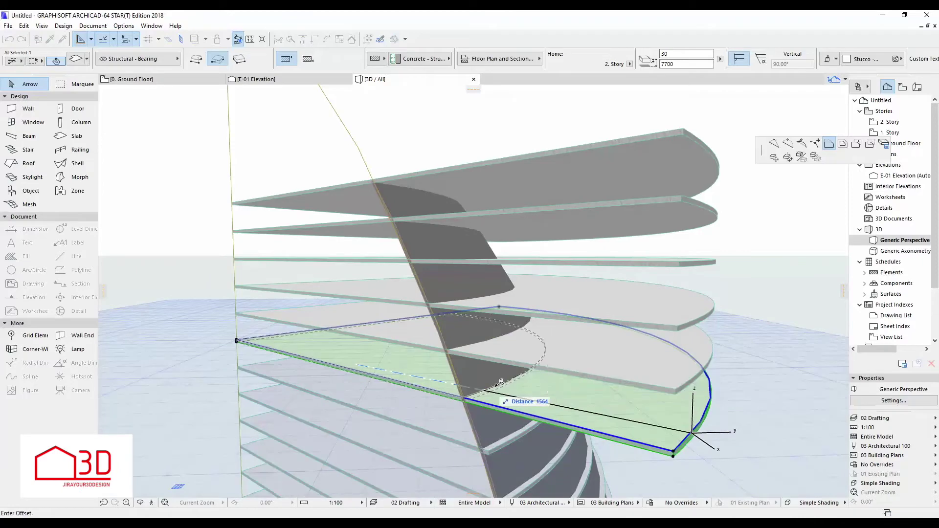
click(504, 384)
click(504, 383)
text(50)
key(Return)
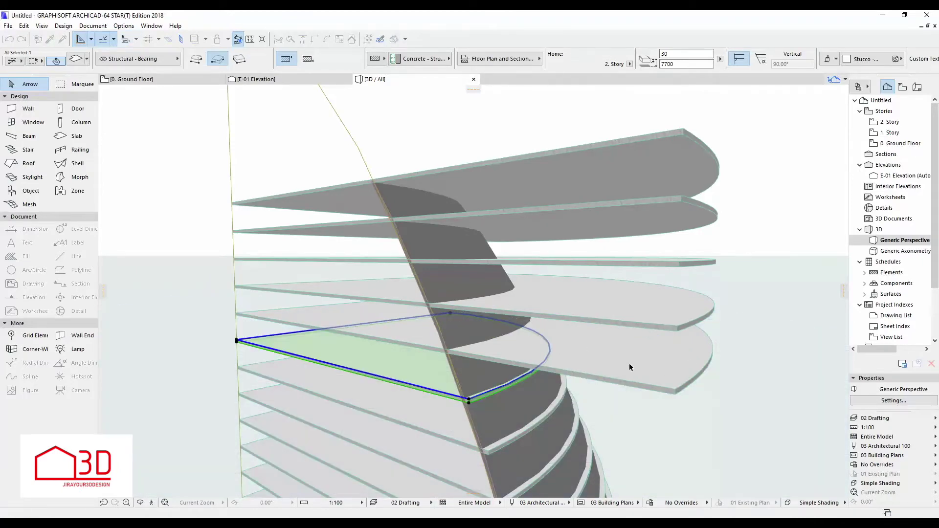
Step: Offset the curved edge of the slab at elevation 8050 inward to the shell and 50 back outward as an overhang
click(685, 383)
click(684, 383)
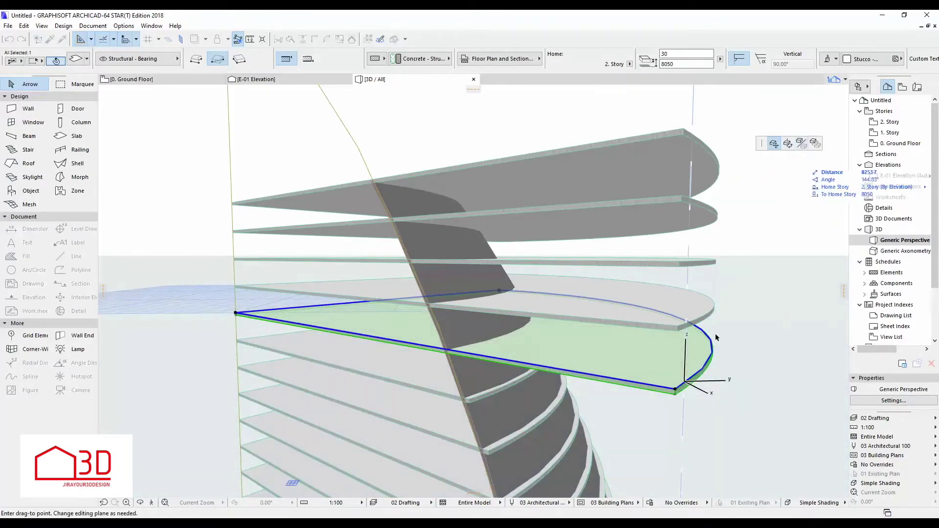
key(Escape)
click(697, 380)
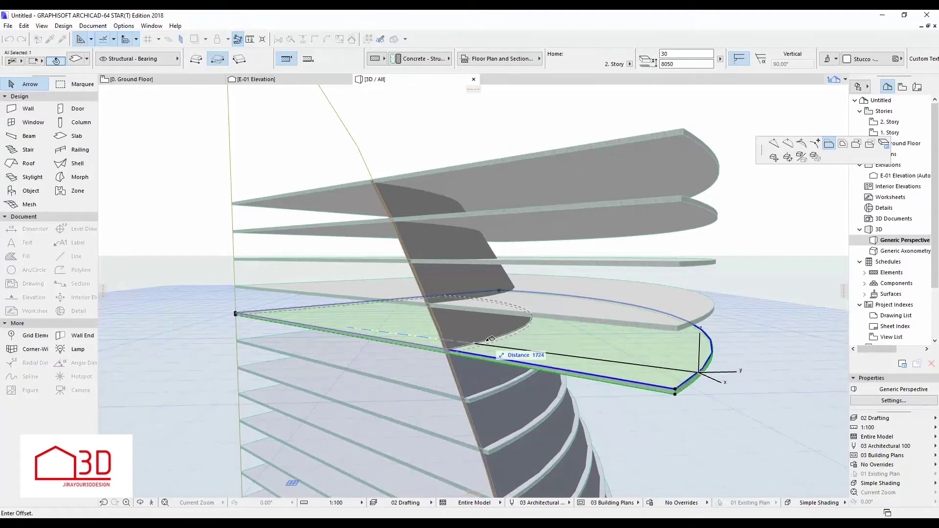
click(487, 341)
click(489, 339)
text(50)
key(Return)
Step: Offset the curved edge of the slab at elevation 8400 inward to the shell and 50 back outward as an overhang
click(660, 325)
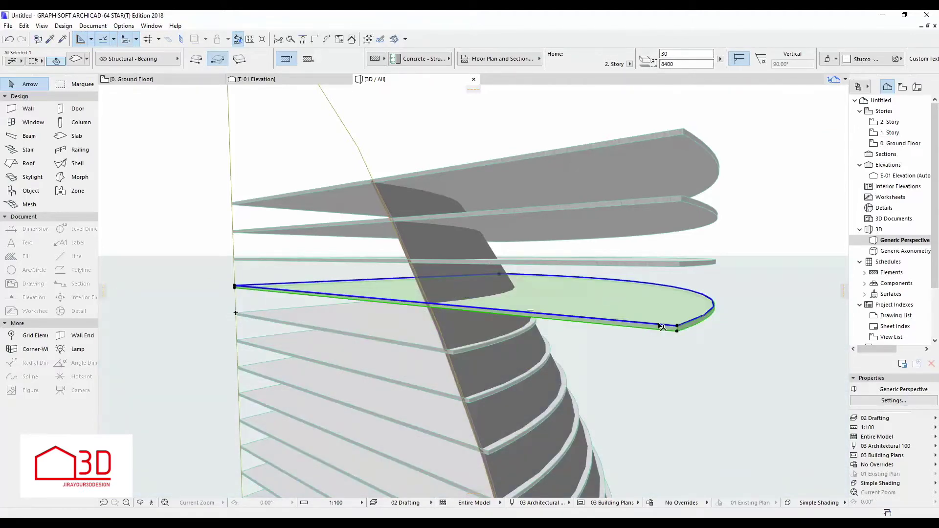
click(699, 320)
key(Escape)
scroll(489, 420, down, 3)
scroll(524, 345, up, 2)
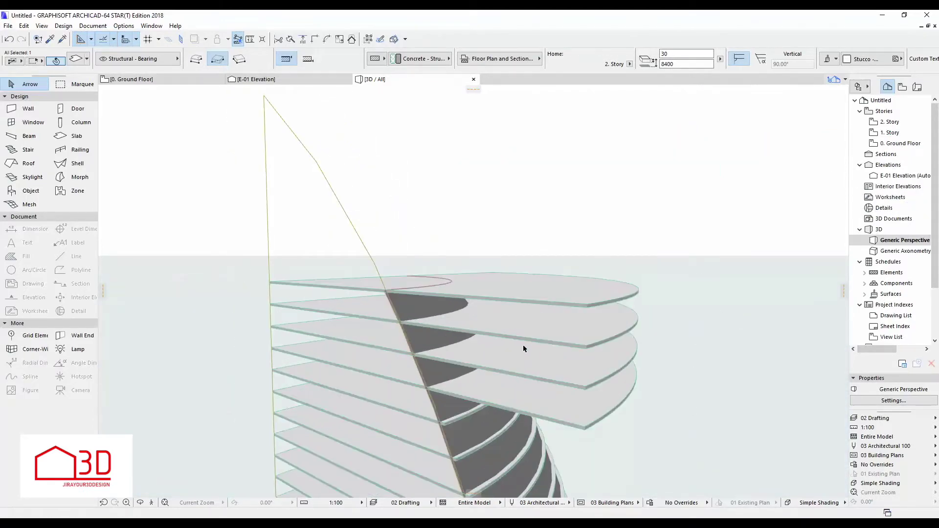
click(607, 419)
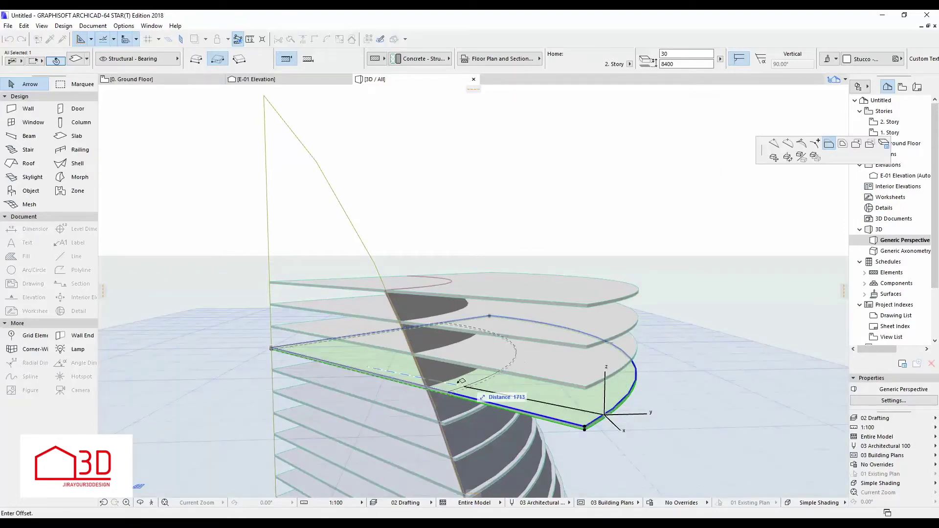
scroll(443, 381, up, 3)
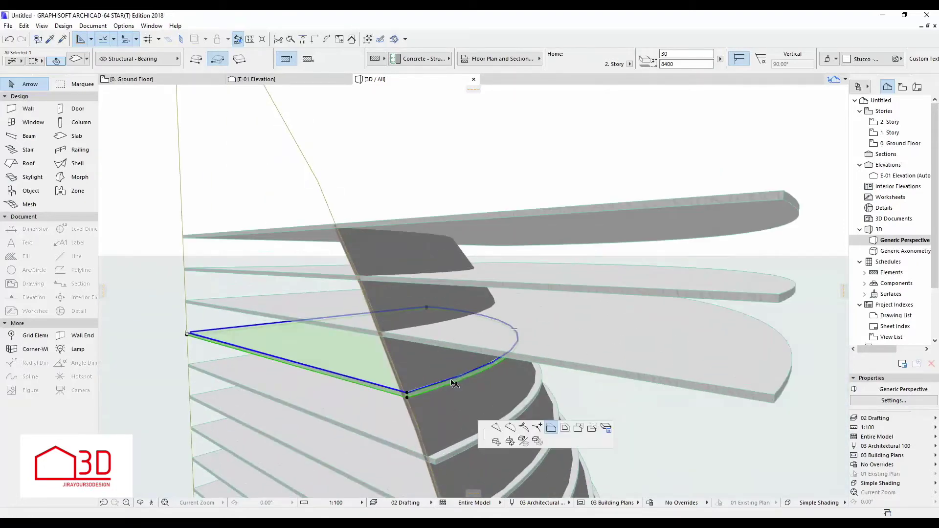
text(50)
key(Return)
Step: Offset the curved edges of the slabs at elevations 8750 and 9100 inward to the shell and slightly back outward as overhangs
click(613, 339)
click(775, 394)
key(Escape)
click(790, 376)
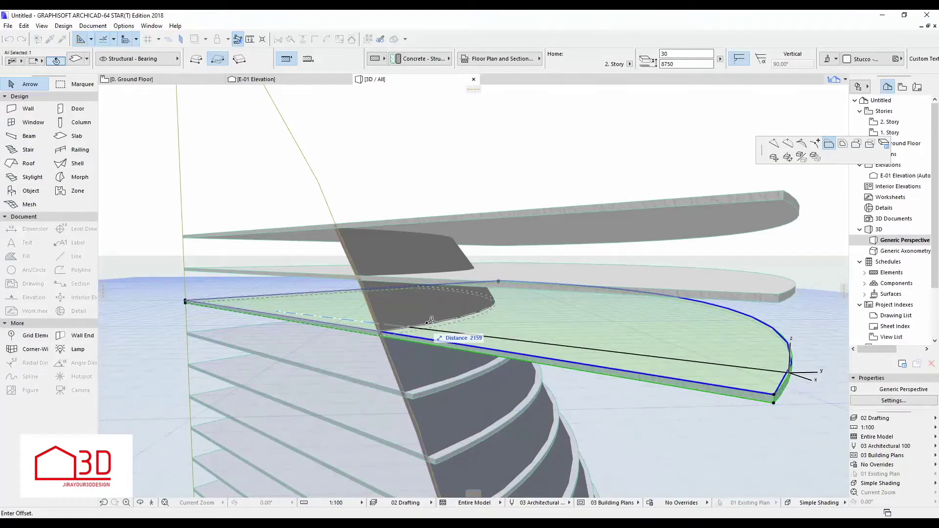
click(463, 317)
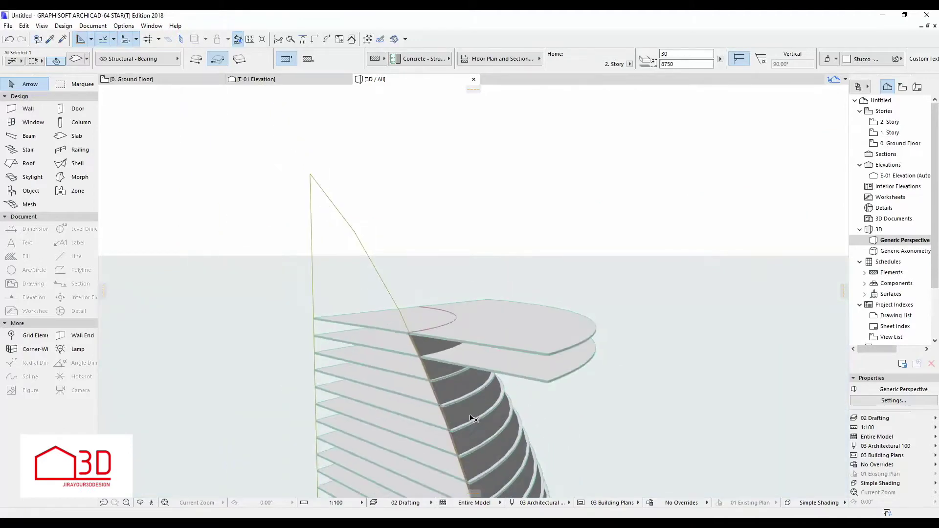
click(688, 445)
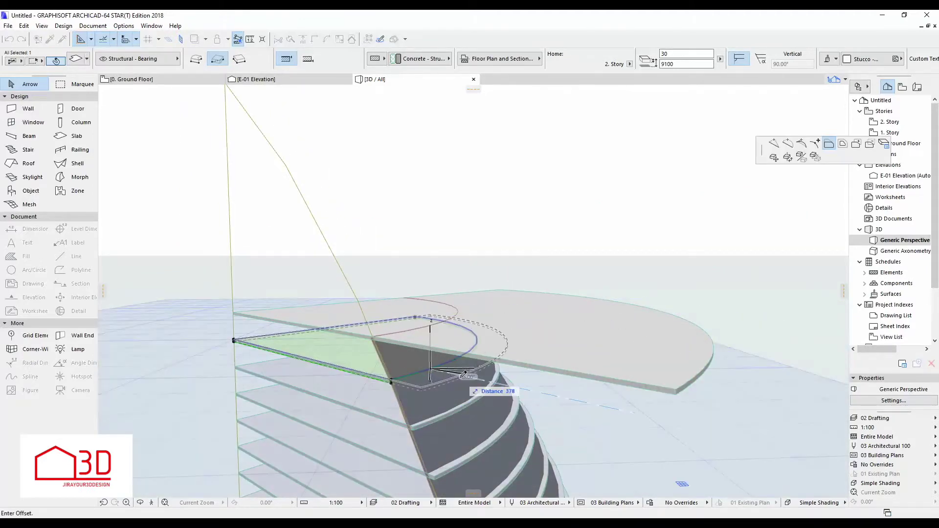
click(435, 368)
Step: Offset the curved edge of the topmost slab at elevation 9450 inward to the shell's top arc
shift+middle_drag(610, 357, 726, 387)
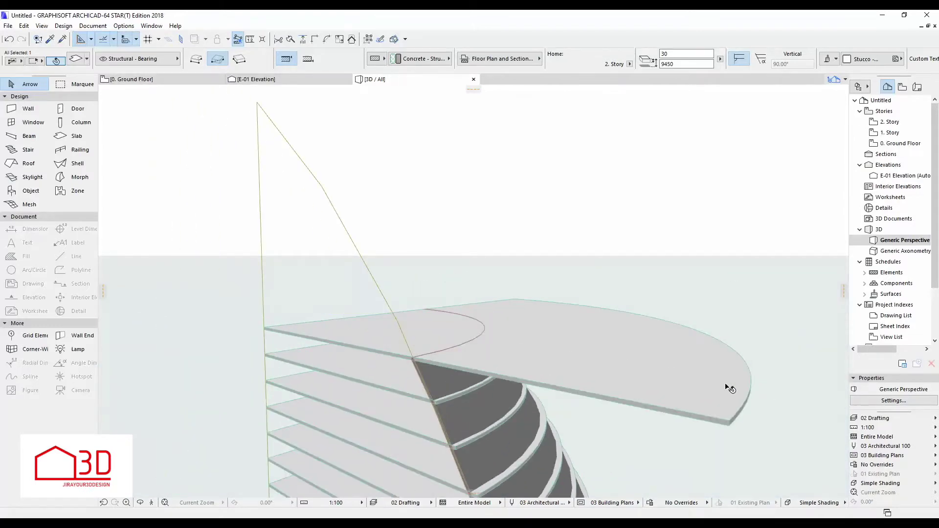
click(734, 410)
key(Escape)
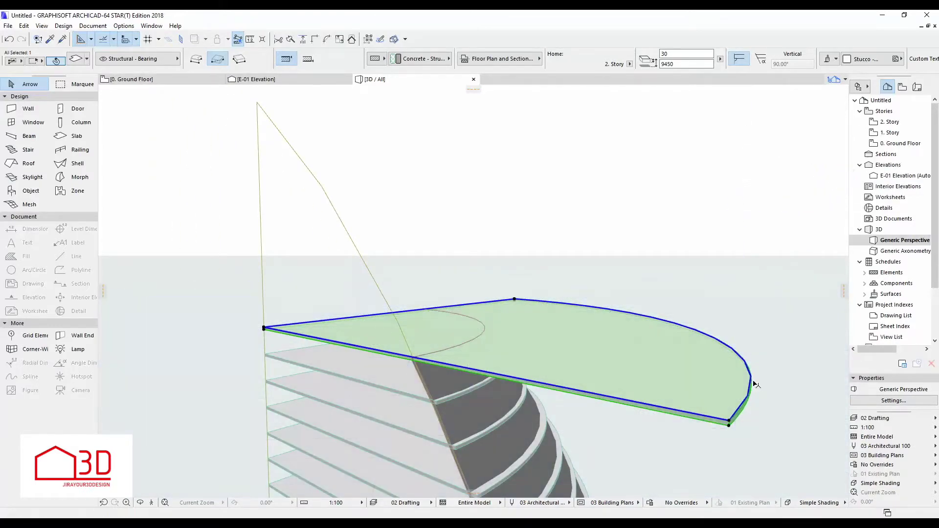
click(751, 384)
scroll(420, 362, up, 3)
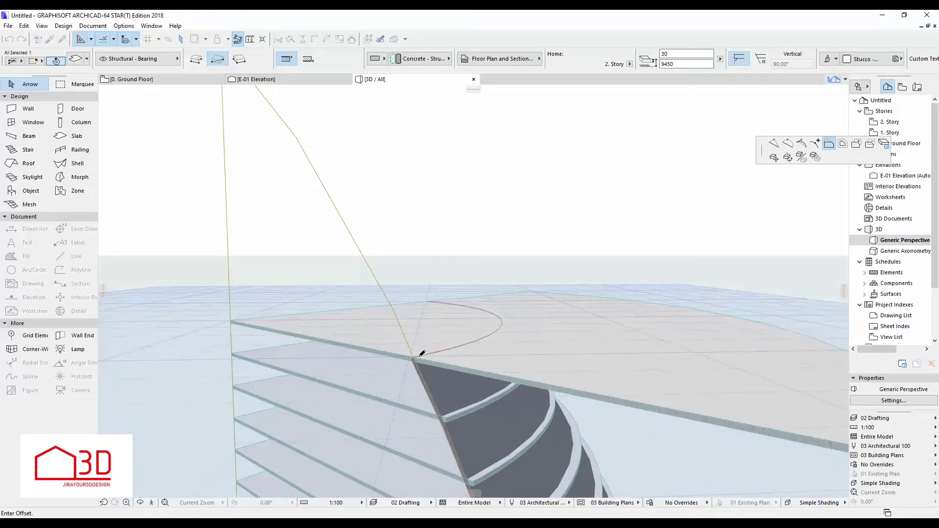
click(450, 355)
click(478, 348)
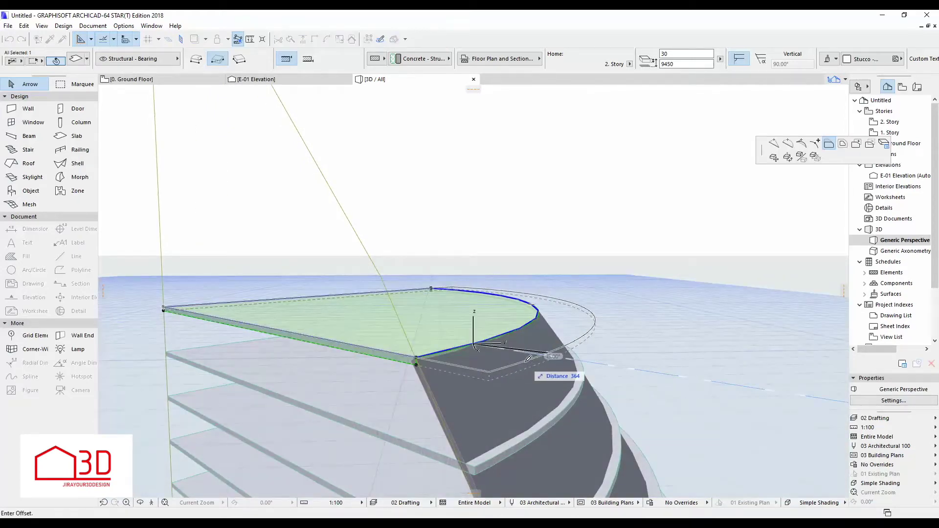
key(Escape)
scroll(520, 283, down, 10)
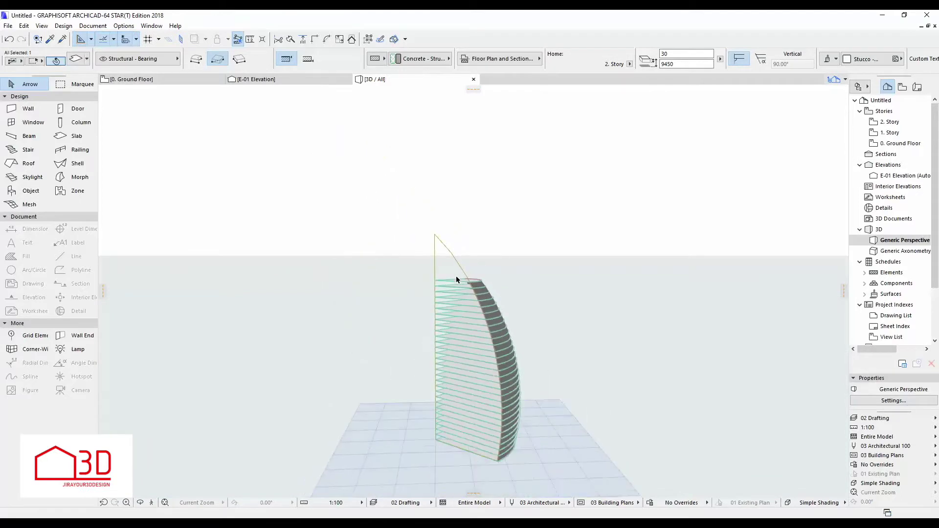
shift+middle_drag(503, 415, 362, 377)
scroll(460, 382, up, 2)
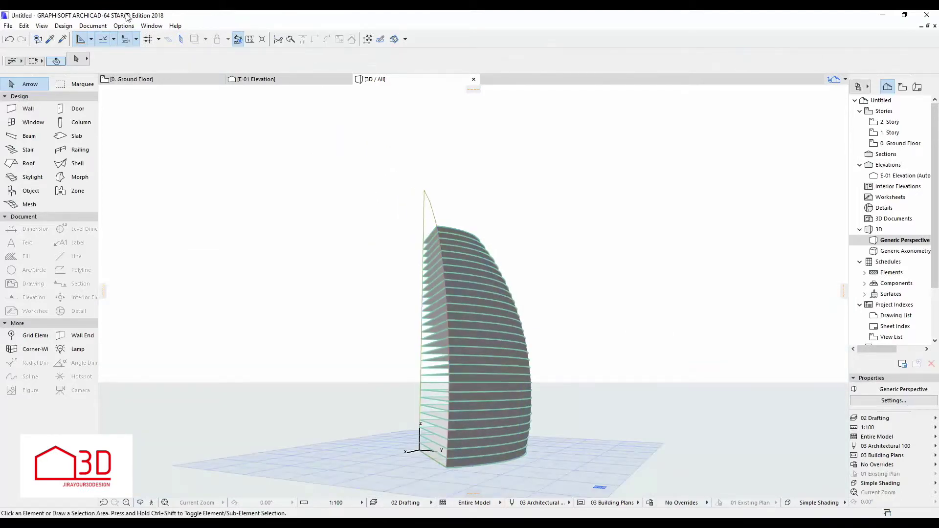
Step: In the Ground Floor plan, rotate the E-01 elevation marker and the adjacent radial line 10° counterclockwise about the sector's centre point
click(173, 81)
scroll(464, 251, down, 10)
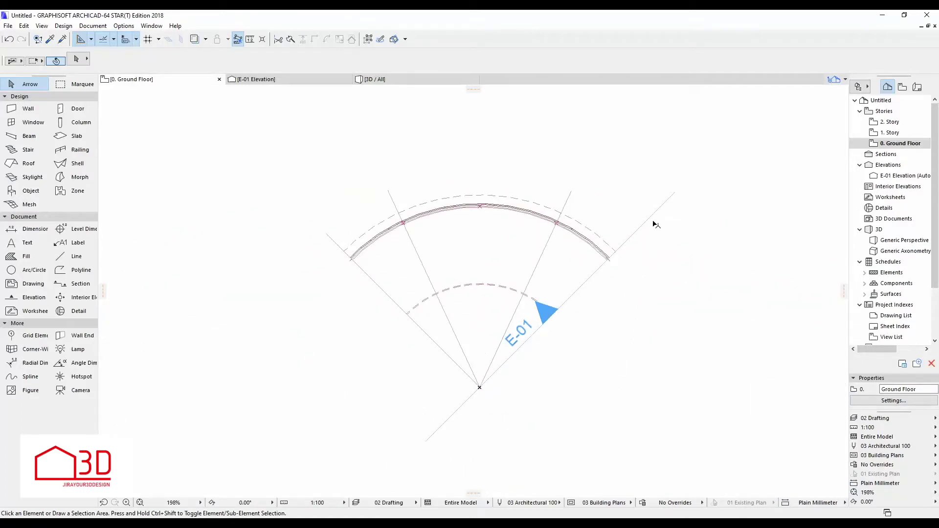
click(645, 226)
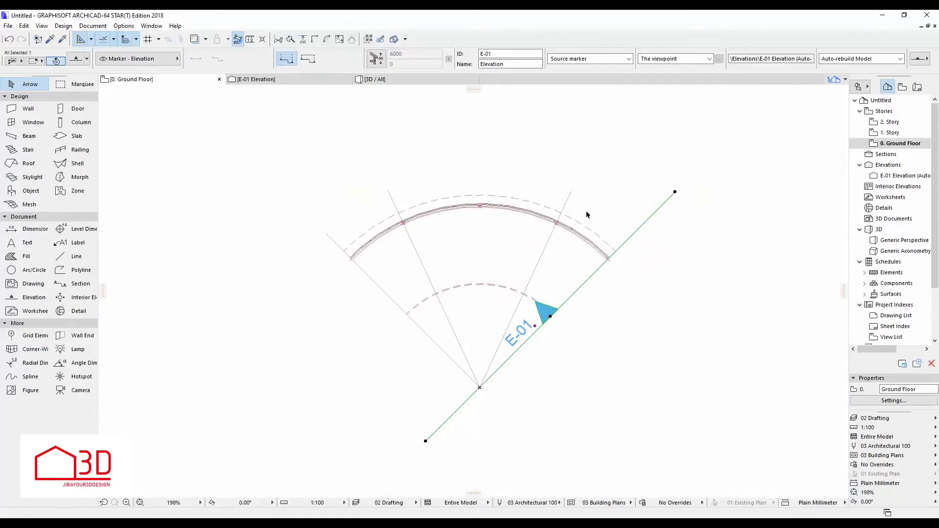
shift+click(570, 196)
click(675, 192)
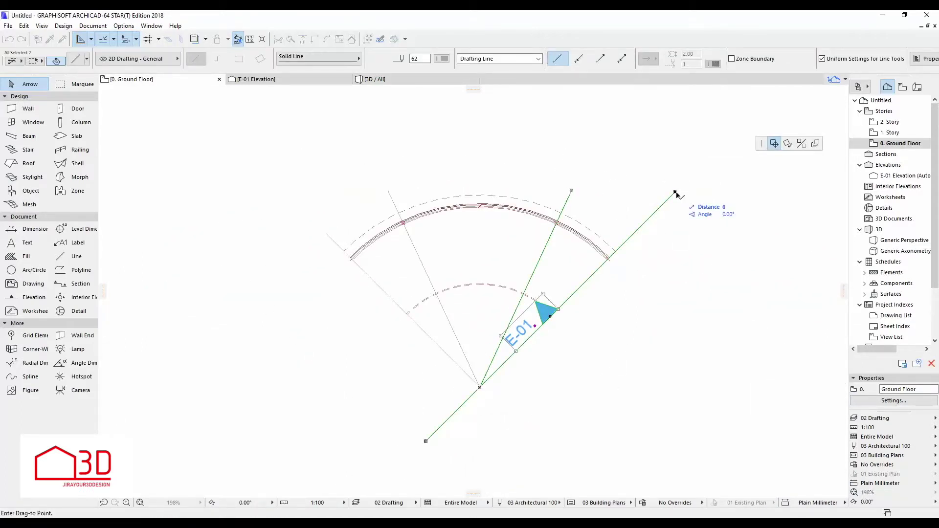
click(788, 143)
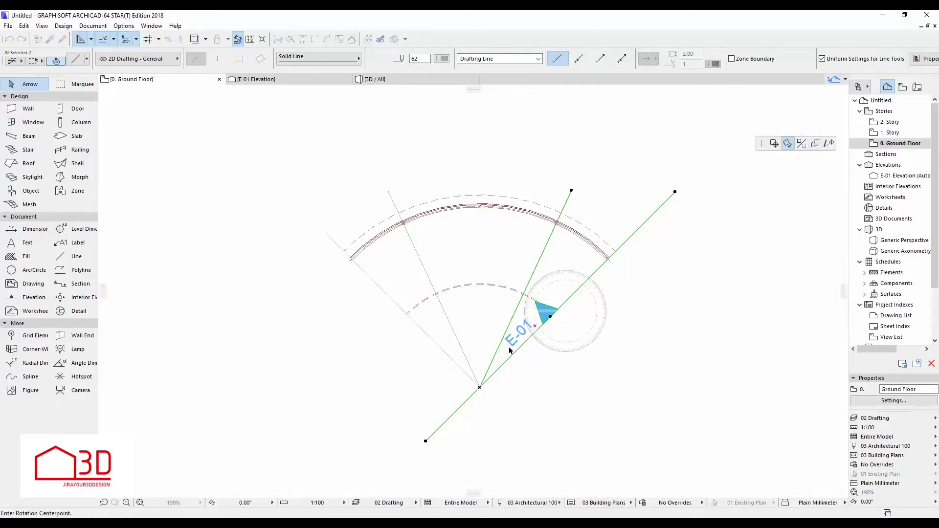
click(675, 191)
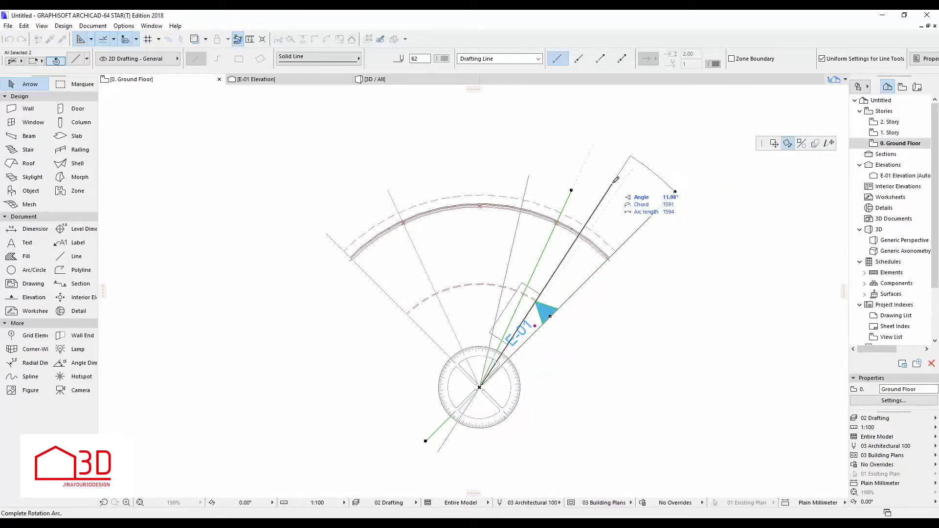
text(10)
key(Return)
Step: Rotate the two left-hand radial lines clockwise about the sector's centre, symmetrically to the right-hand pair
click(393, 197)
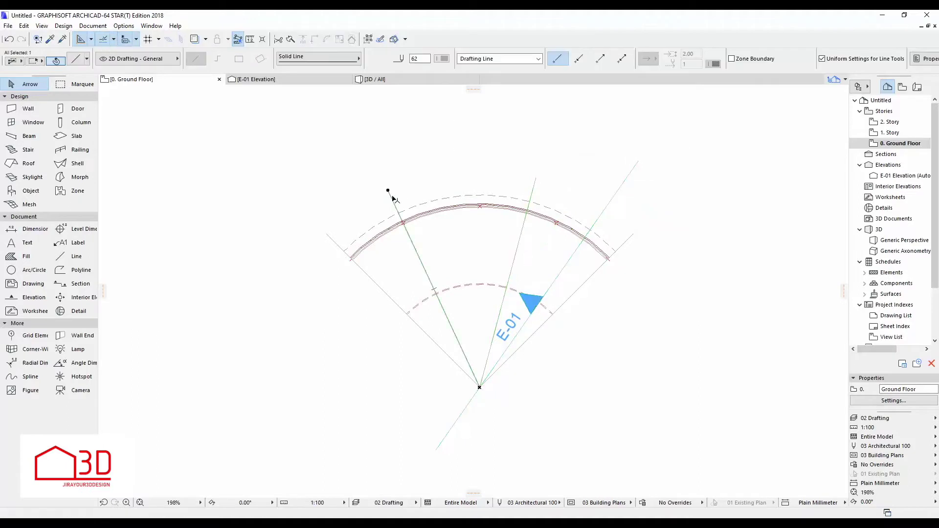
key(ctrl+e)
click(480, 389)
click(326, 233)
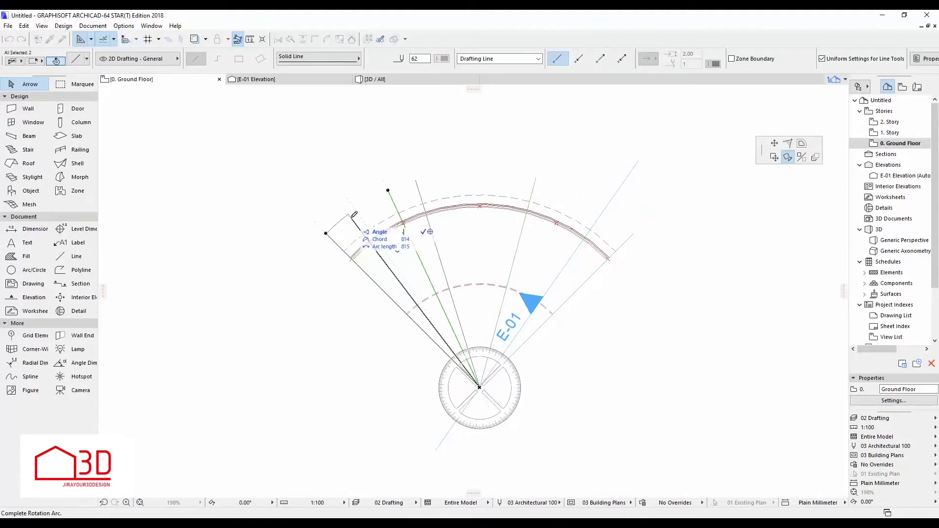
click(403, 230)
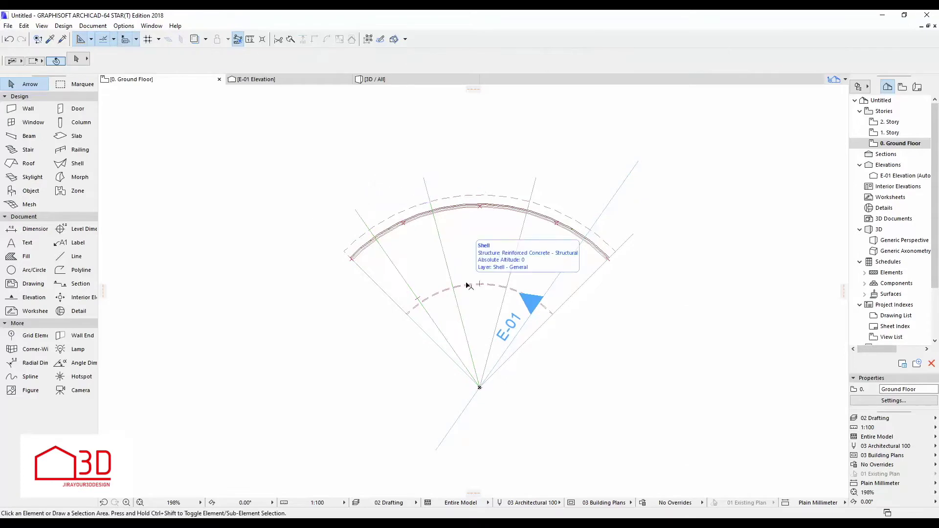
Step: Shorten the revolved shell at both ends to the adjacent inner radial lines, giving a 70° revolution
click(360, 251)
scroll(365, 248, up, 3)
click(347, 267)
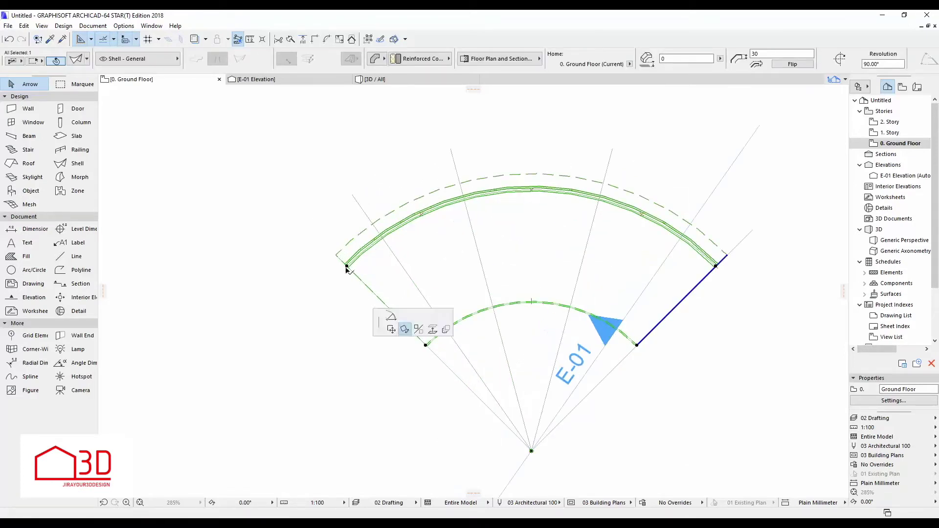
key(ctrl+e)
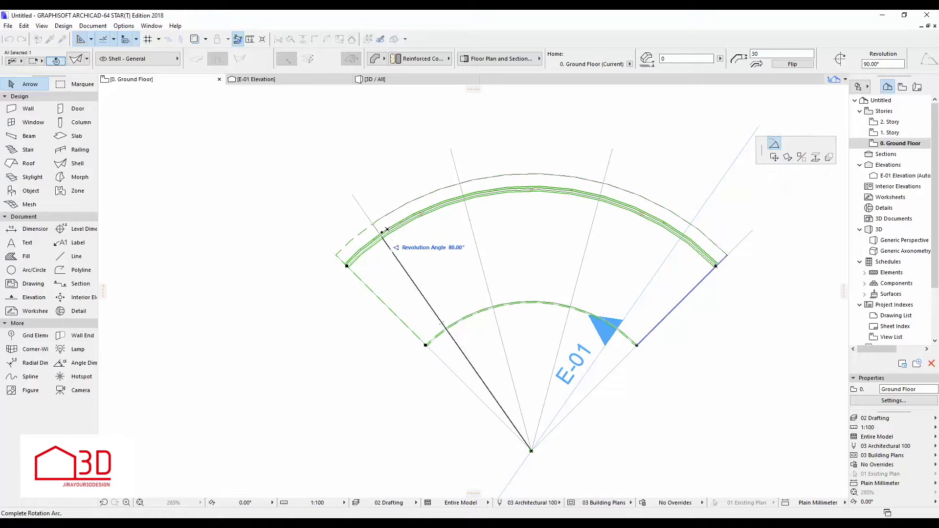
key(Escape)
Step: Try to mirror the outermost right-hand radial line about the sector's centre, and clear it from the plan
click(745, 237)
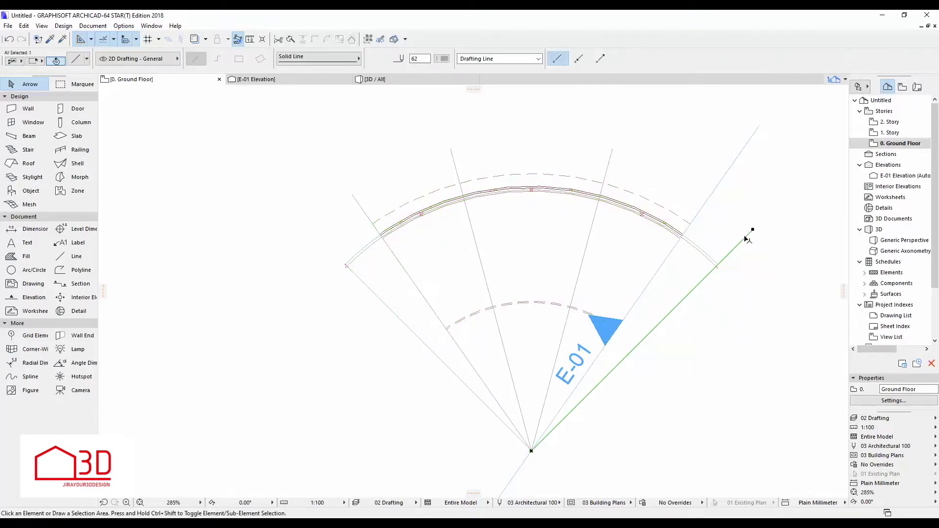
key(ctrl+e)
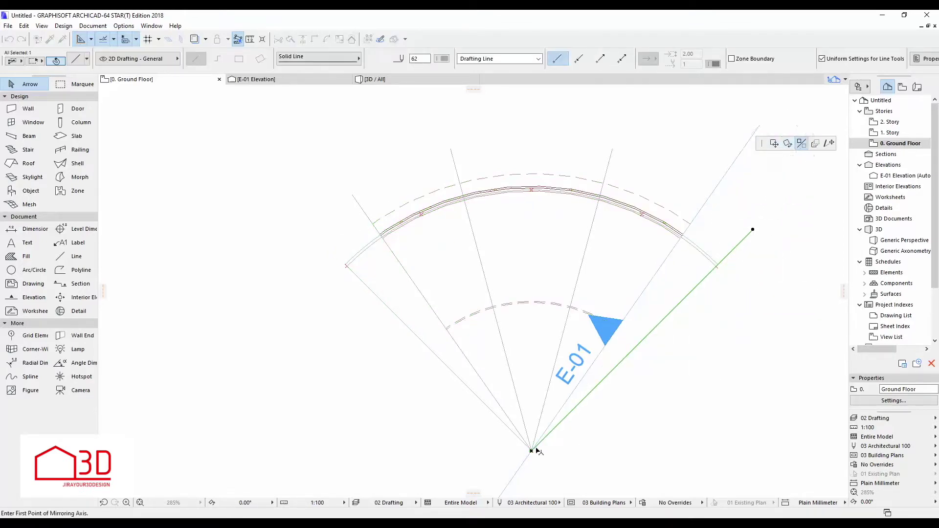
key(Escape)
key(ctrl+m)
click(531, 451)
click(753, 230)
click(712, 195)
key(Escape)
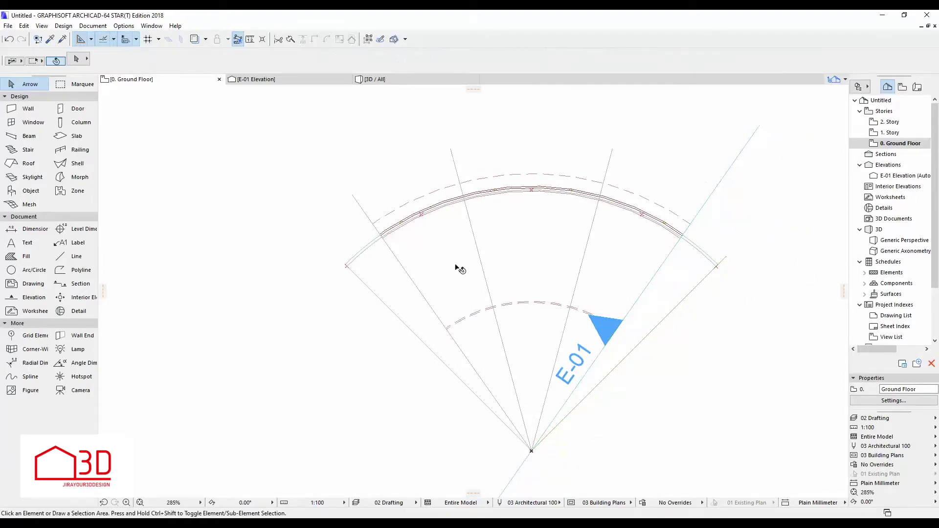
Step: Split the grouped sector slabs along the radial lines that bound the shortened shell on both sides
middle_drag(514, 288, 473, 286)
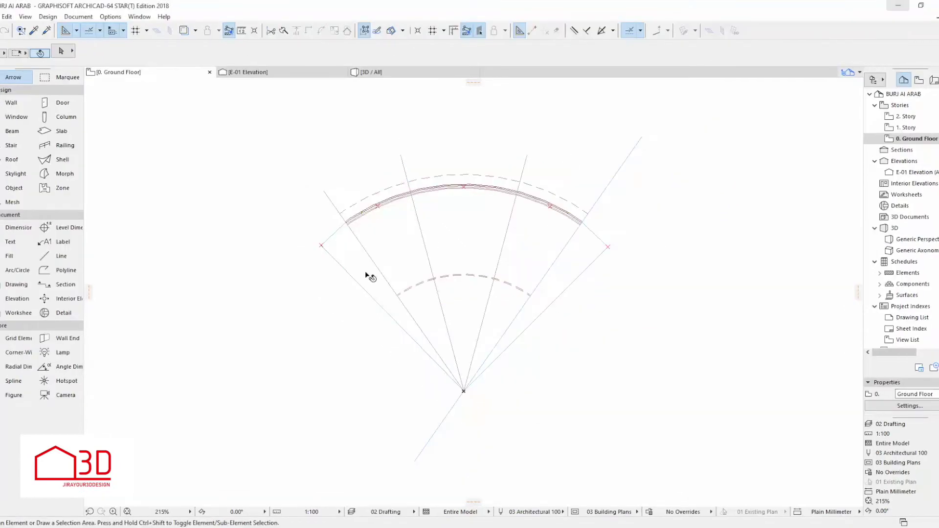
click(366, 274)
click(284, 32)
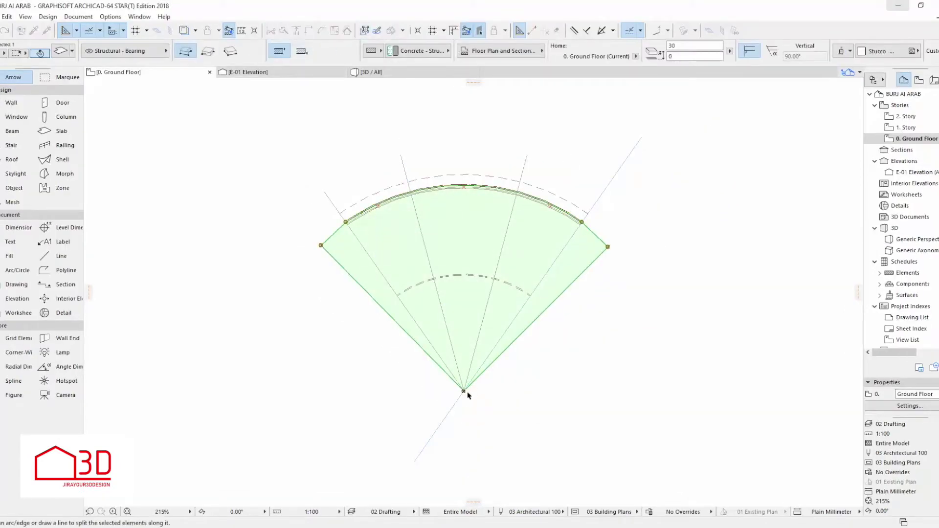
click(326, 197)
click(331, 210)
click(362, 268)
click(443, 273)
click(454, 300)
click(284, 32)
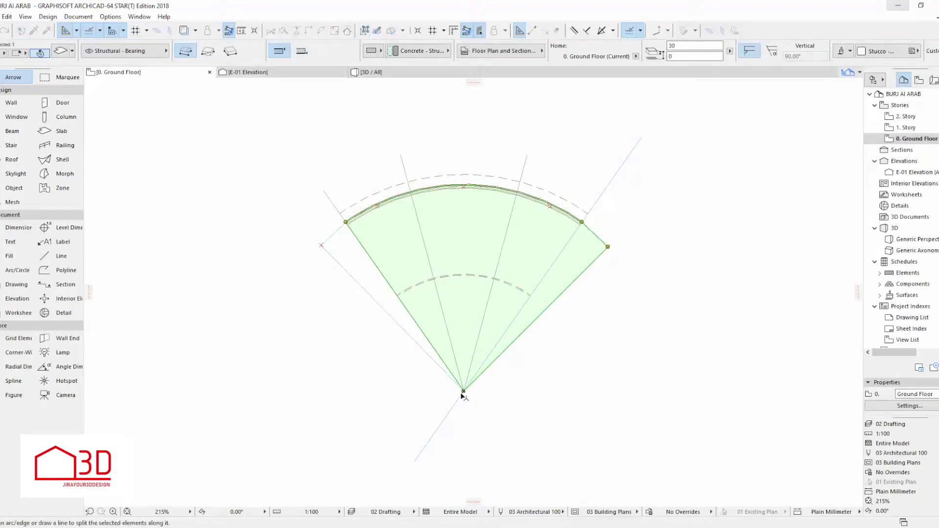
click(640, 216)
key(Escape)
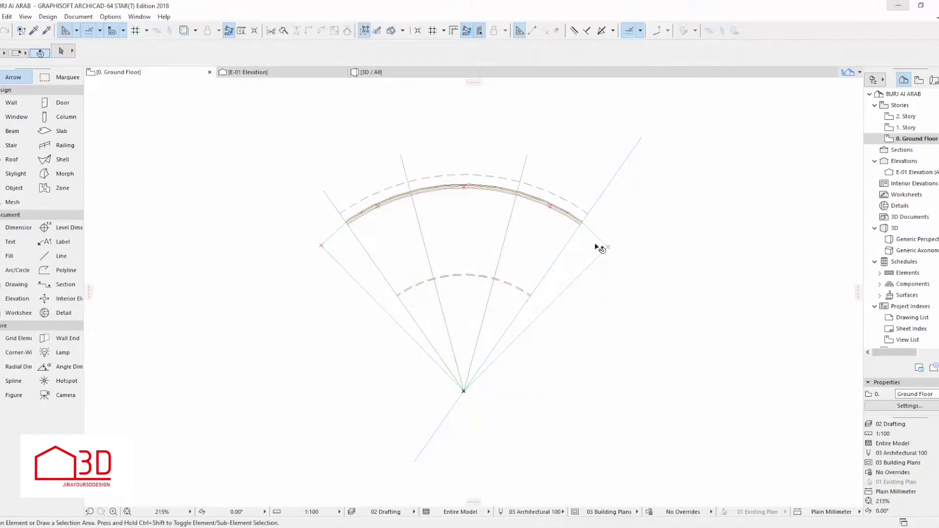
Step: In the 3D view, delete the split-off slab pieces that project beyond the shell's right-hand edge
click(416, 75)
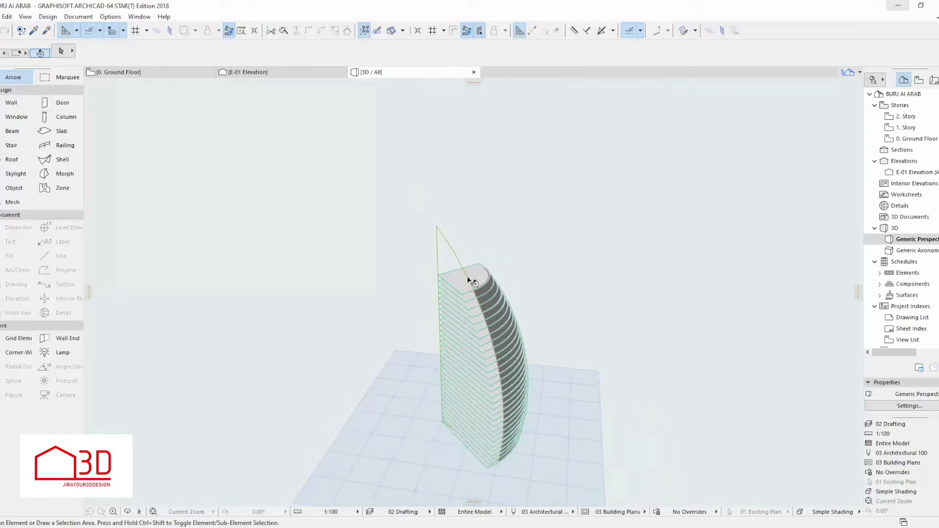
key(F2)
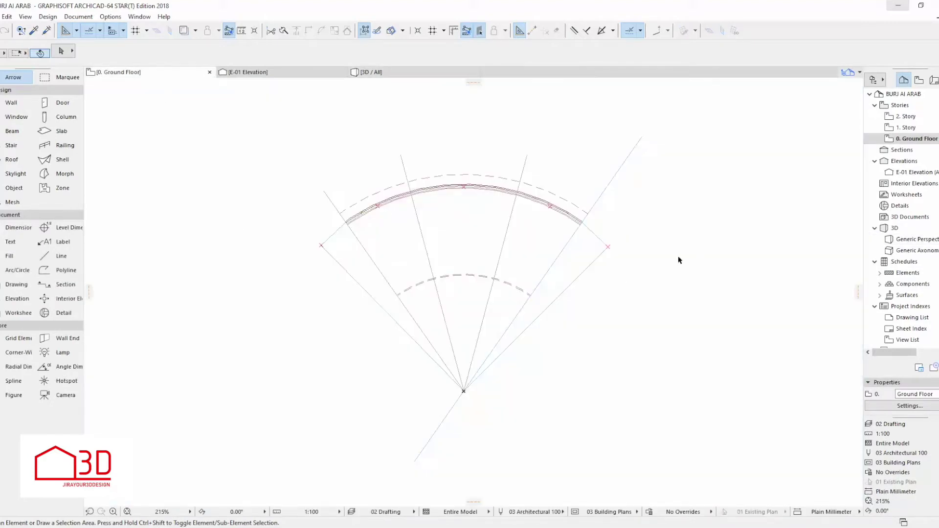
key(F3)
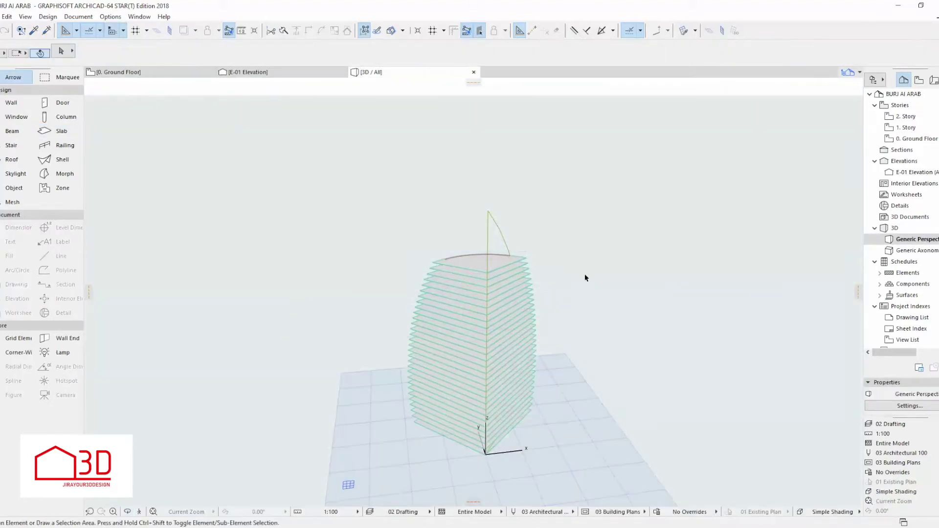
click(522, 441)
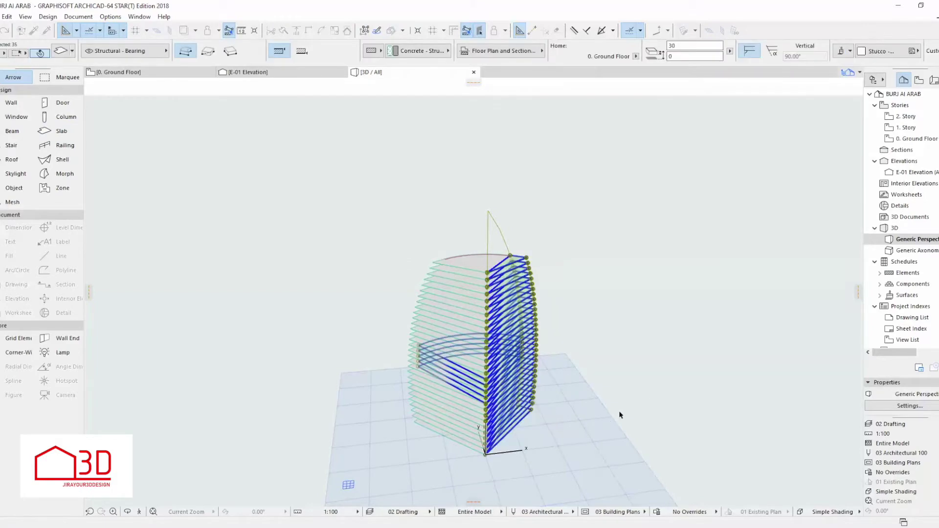
shift+middle_drag(643, 390, 486, 407)
click(622, 180)
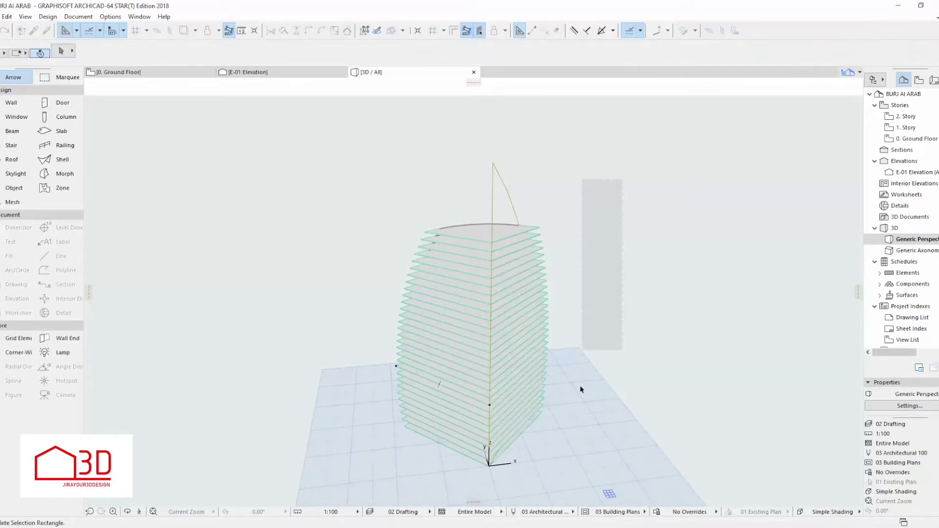
click(542, 455)
key(Delete)
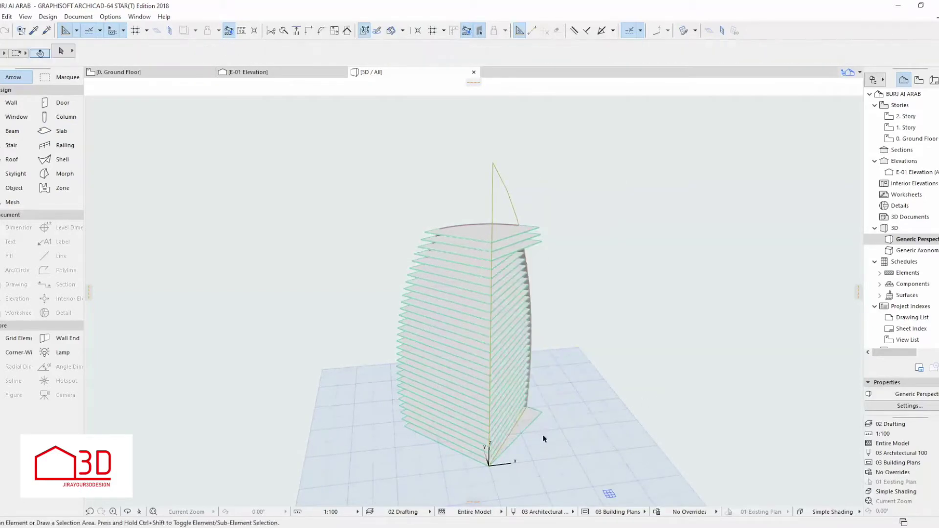
click(536, 249)
key(Delete)
Step: Delete the upper split-off slab pieces that project beyond the shell's left-hand edge
shift+middle_drag(661, 282, 411, 346)
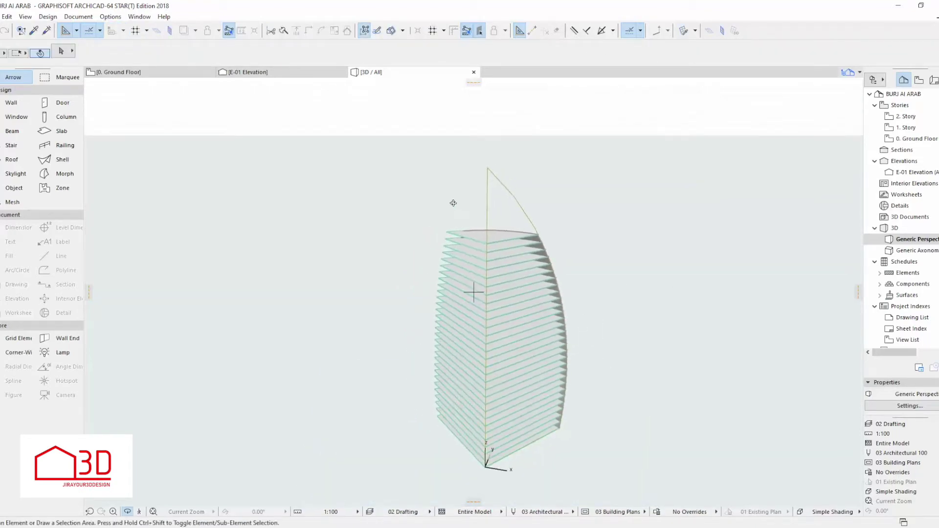
click(450, 218)
click(386, 466)
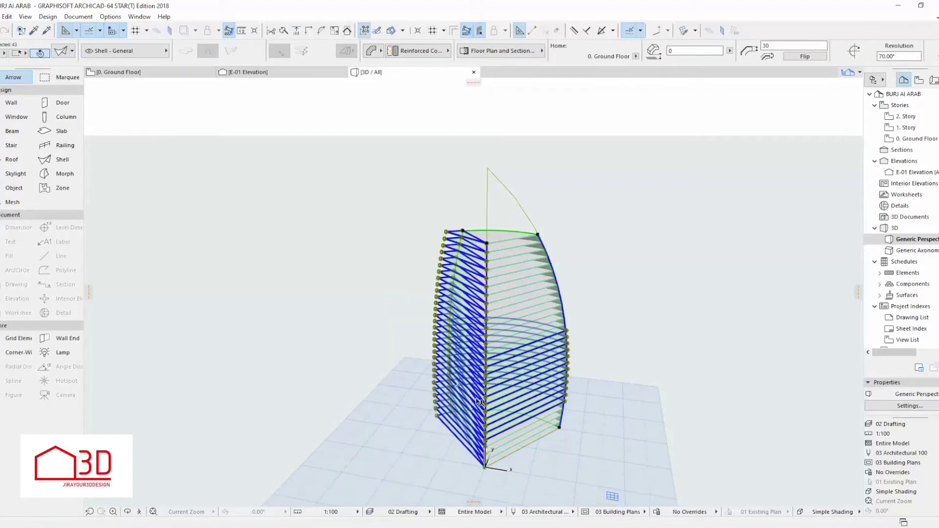
click(448, 198)
click(431, 260)
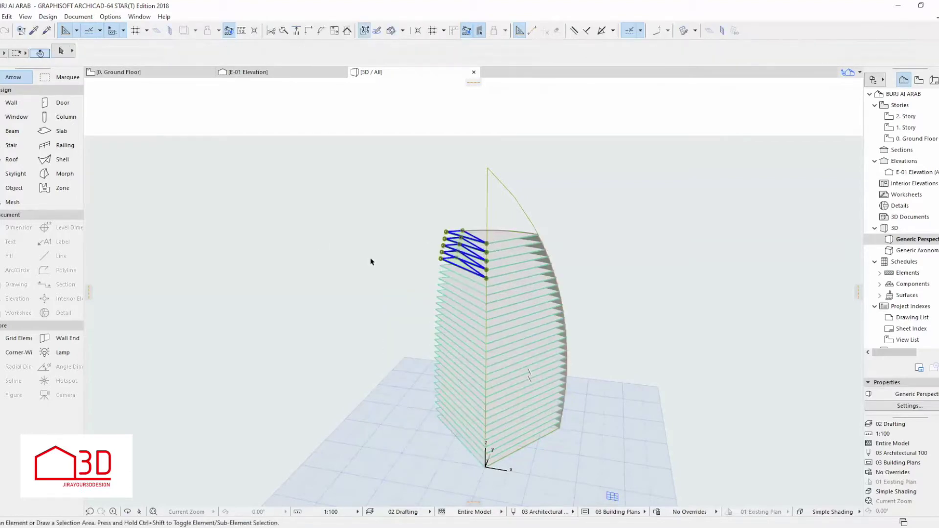
key(Delete)
click(443, 265)
click(423, 294)
key(Delete)
Step: Delete the remaining left-hand split-off slab pieces from mid-height down to the base of the tower
click(443, 289)
click(419, 334)
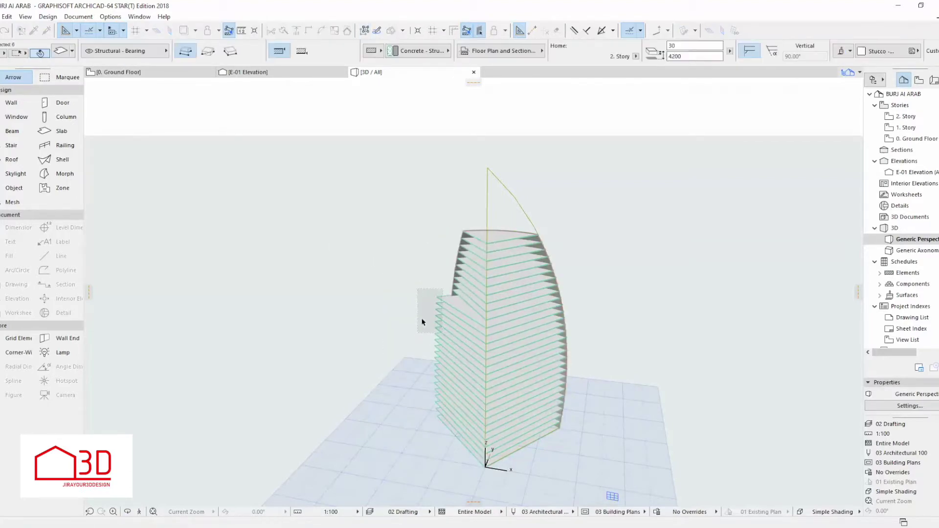
click(419, 332)
key(Delete)
click(427, 381)
key(Delete)
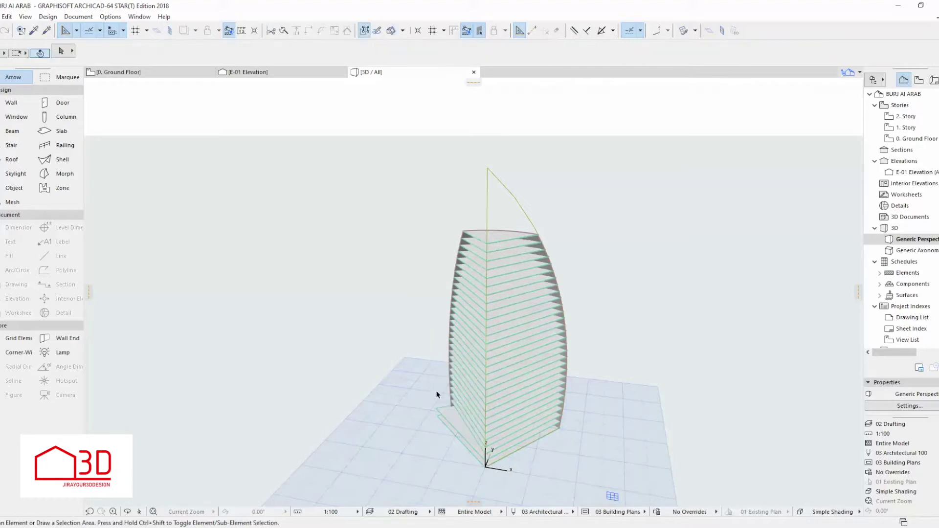
click(432, 425)
key(Delete)
scroll(432, 400, down, 1)
shift+middle_drag(504, 441, 440, 407)
drag(440, 407, 519, 471)
Step: In the E-01 elevation, copy the vertical morph line horizontally a short distance inside the curved profile
key(F2)
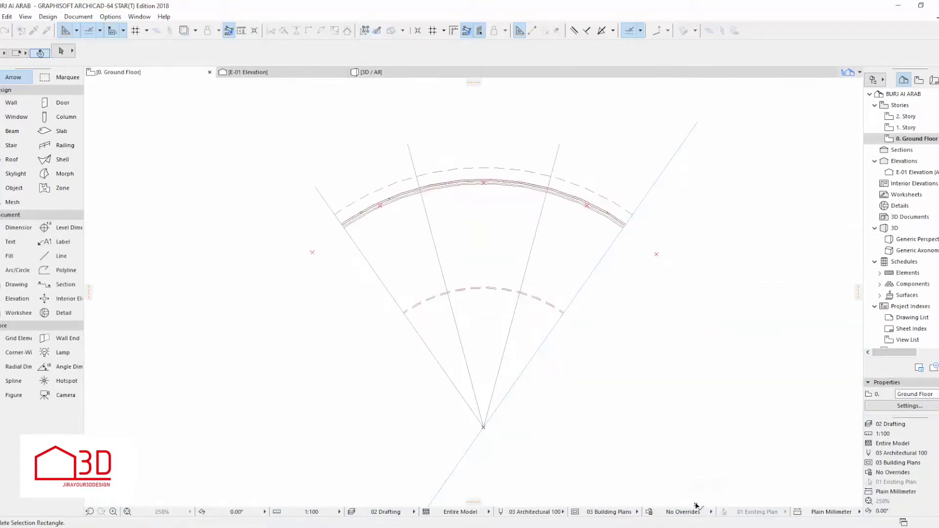
click(295, 75)
click(403, 160)
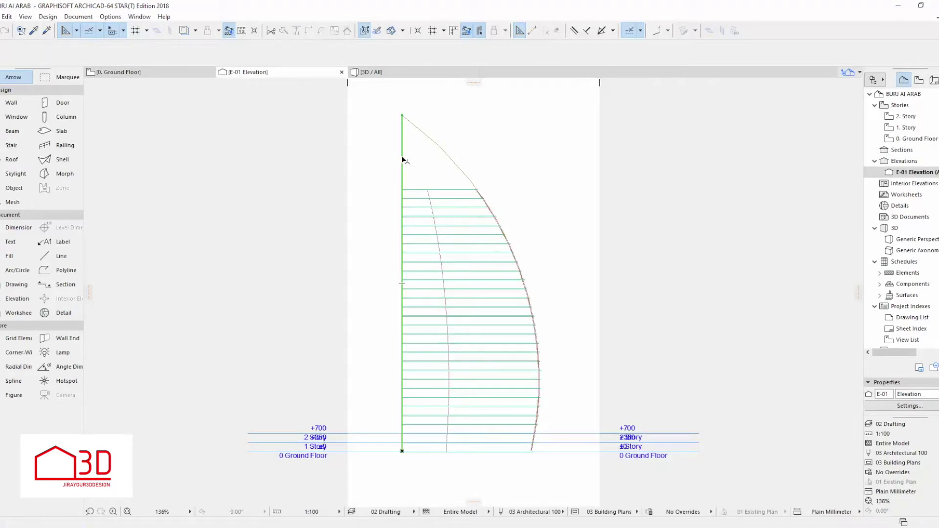
click(402, 153)
key(ctrl)
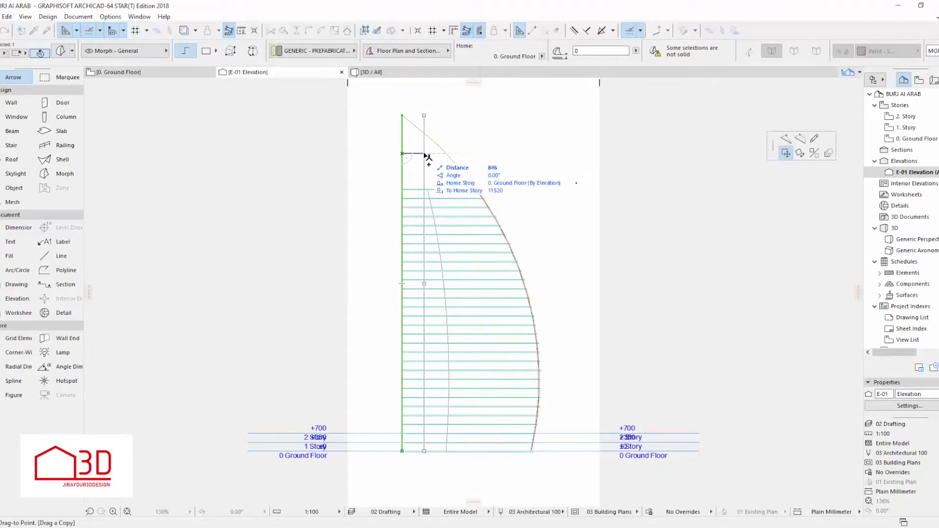
click(416, 155)
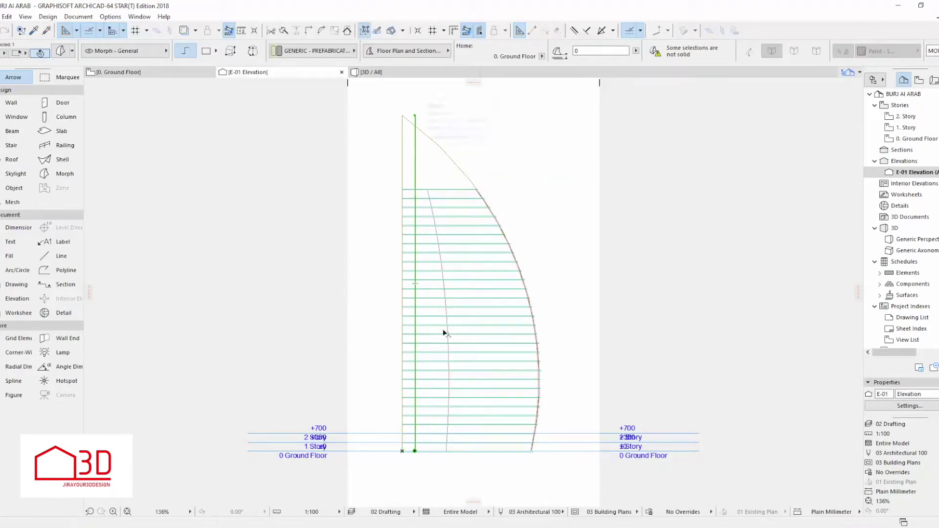
Step: Tilt the copied line by moving its bottom node along the base toward the curve and its top node down onto the curved profile
scroll(424, 452, up, 4)
click(393, 447)
key(Escape)
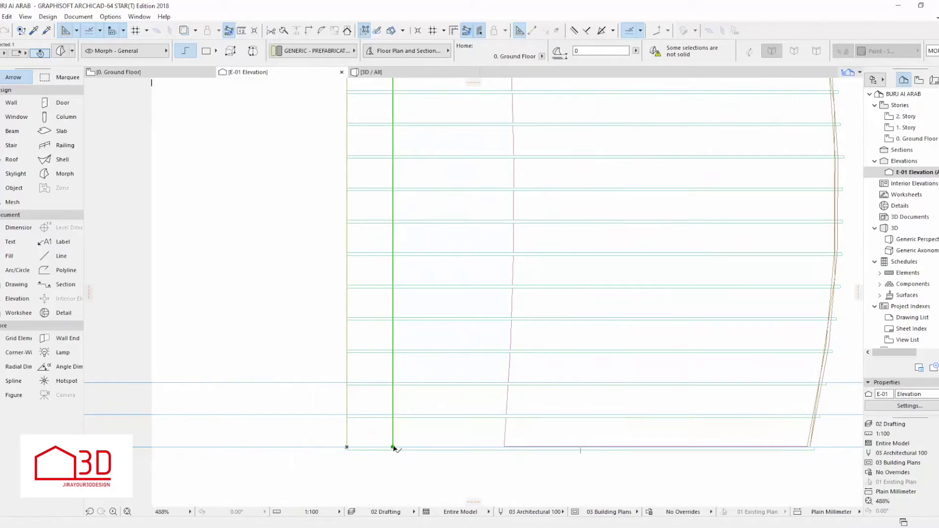
click(786, 139)
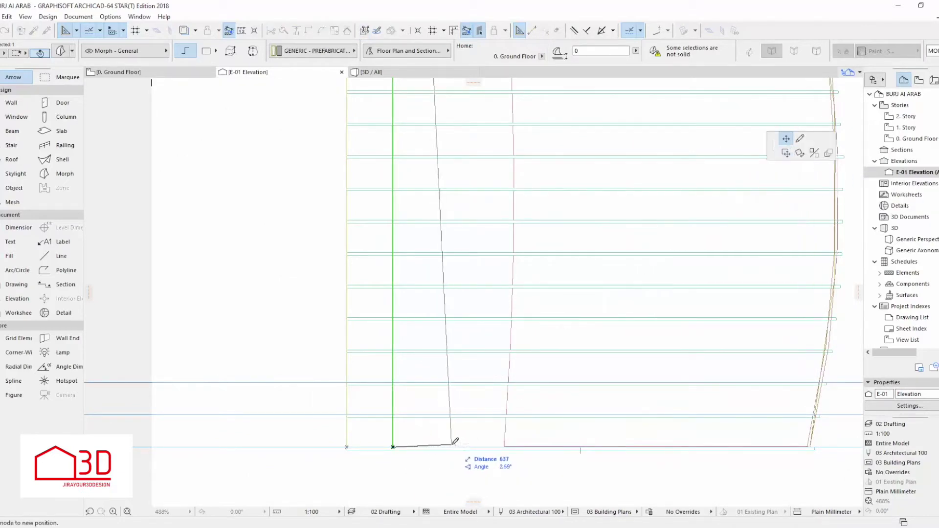
click(425, 444)
scroll(424, 444, down, 3)
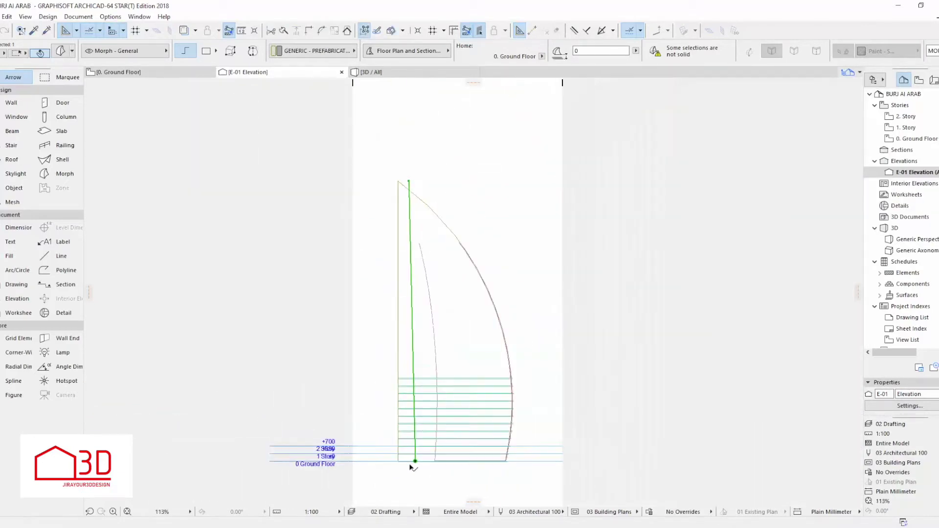
click(411, 189)
click(411, 209)
Step: Draw a 300-long morph segment at 135° from the top end of the tilted line
click(411, 209)
key(Escape)
click(411, 209)
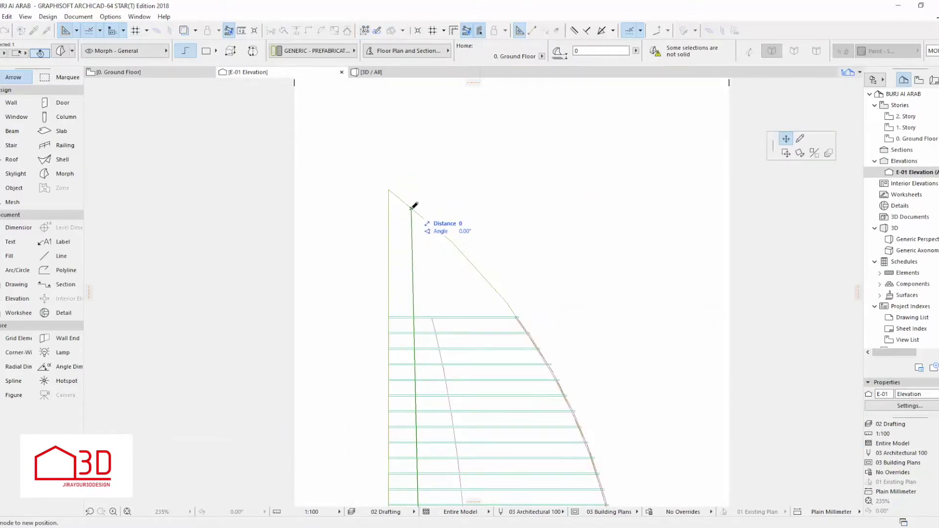
click(787, 139)
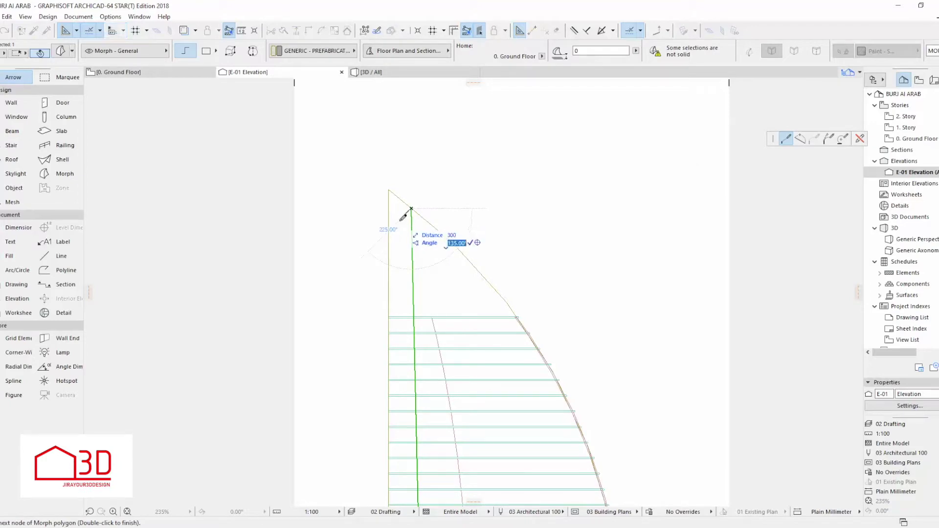
key(Escape)
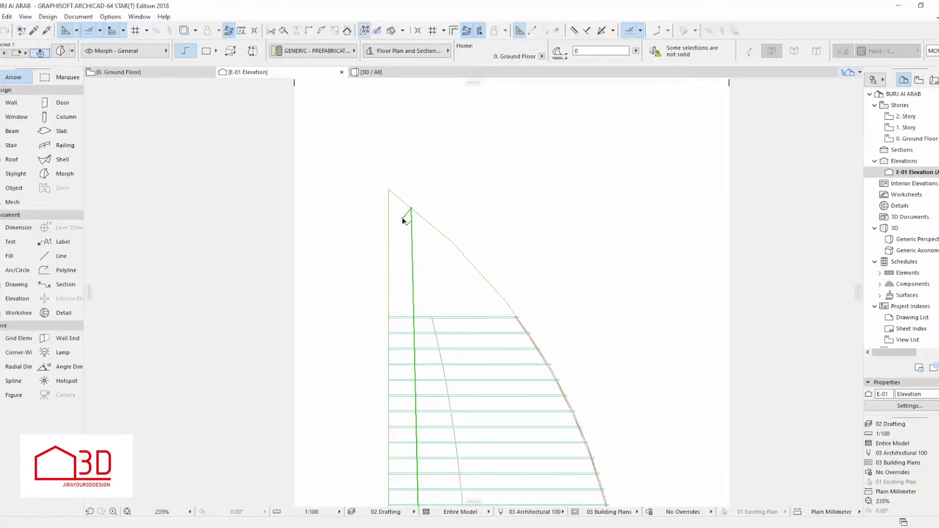
click(389, 191)
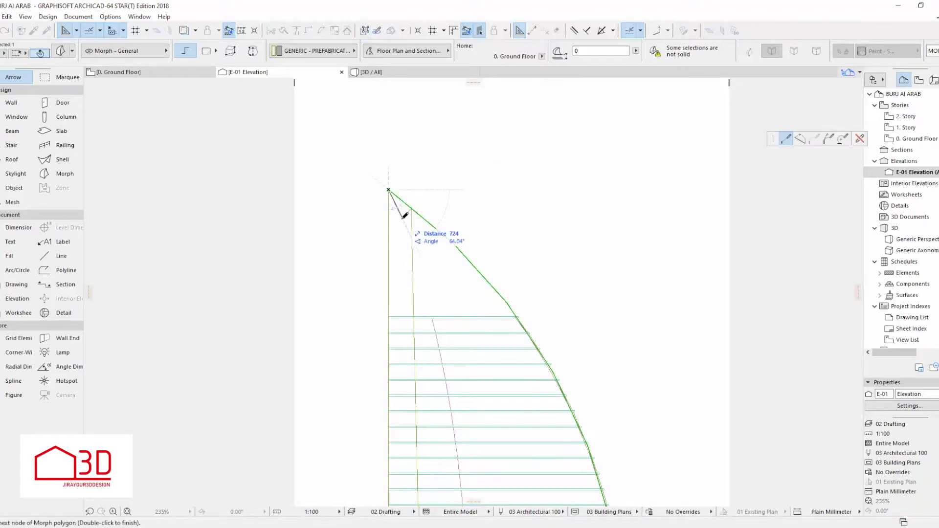
click(801, 139)
key(Escape)
key(Escape)
click(426, 221)
click(389, 191)
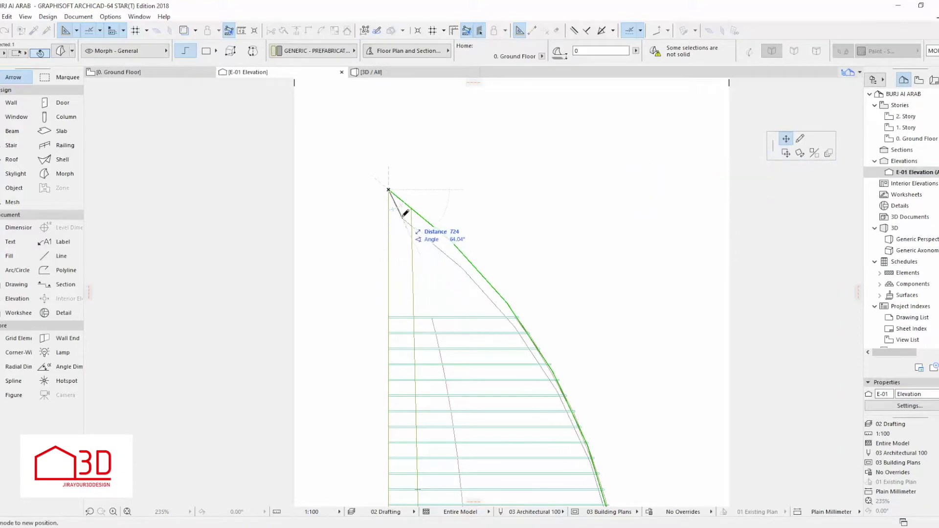
key(Escape)
key(Escape)
Step: Copy the curved morph profile 724 at 64.04° from its apex to the free end of the short segment
scroll(452, 192, down, 5)
scroll(482, 258, up, 1)
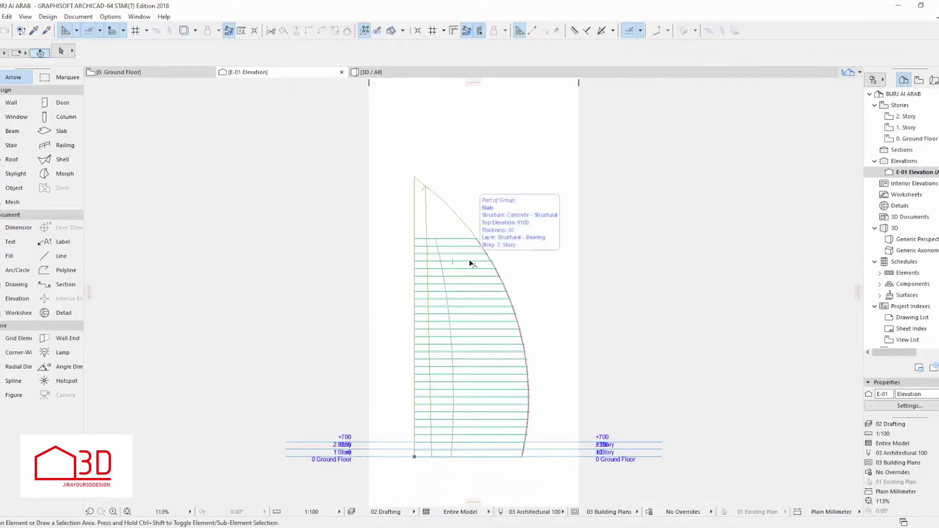
click(448, 251)
scroll(416, 186, up, 3)
click(415, 176)
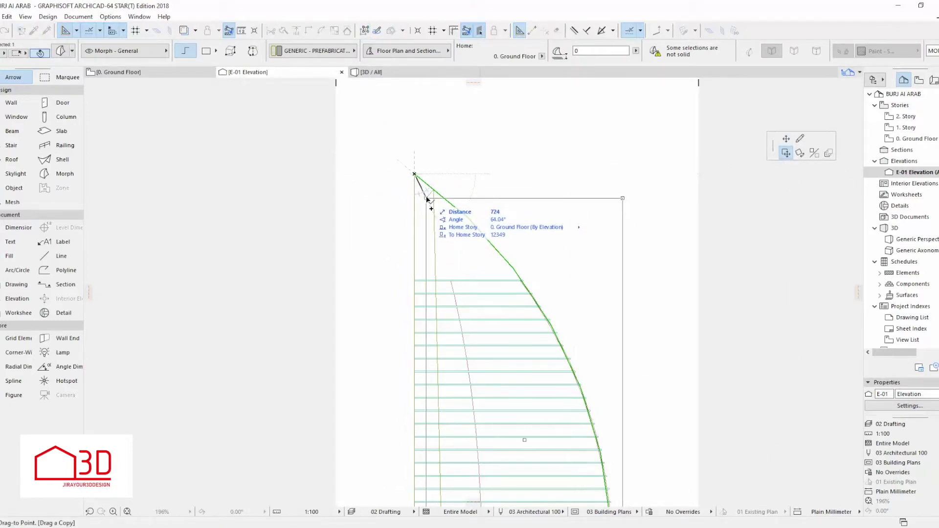
key(Escape)
scroll(449, 201, down, 3)
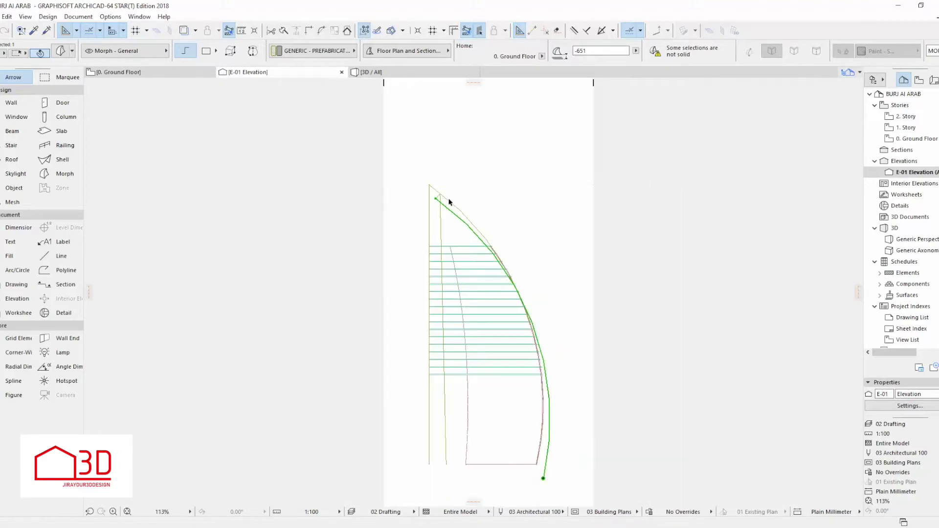
Step: Move the copied profile's bottom node up onto the outer profile's lower end at ground-floor level
click(543, 480)
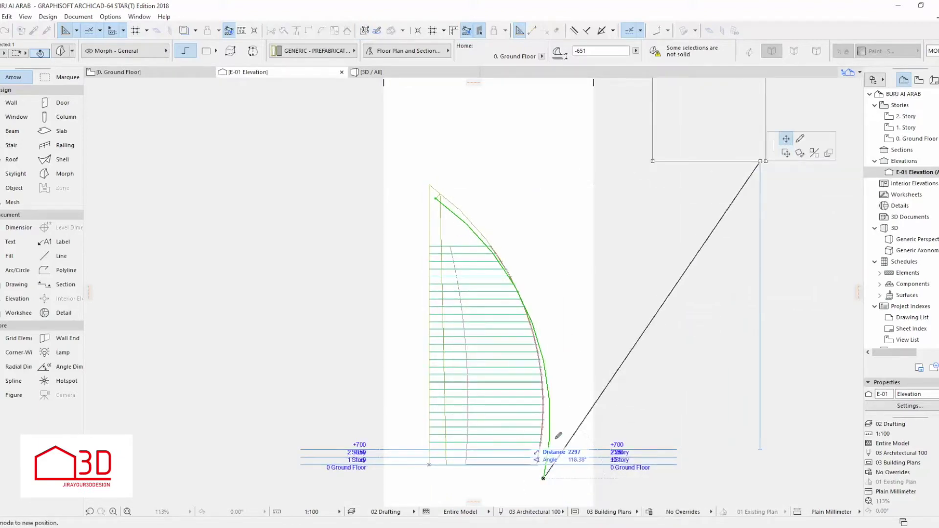
scroll(558, 460, up, 10)
click(490, 452)
scroll(543, 464, down, 10)
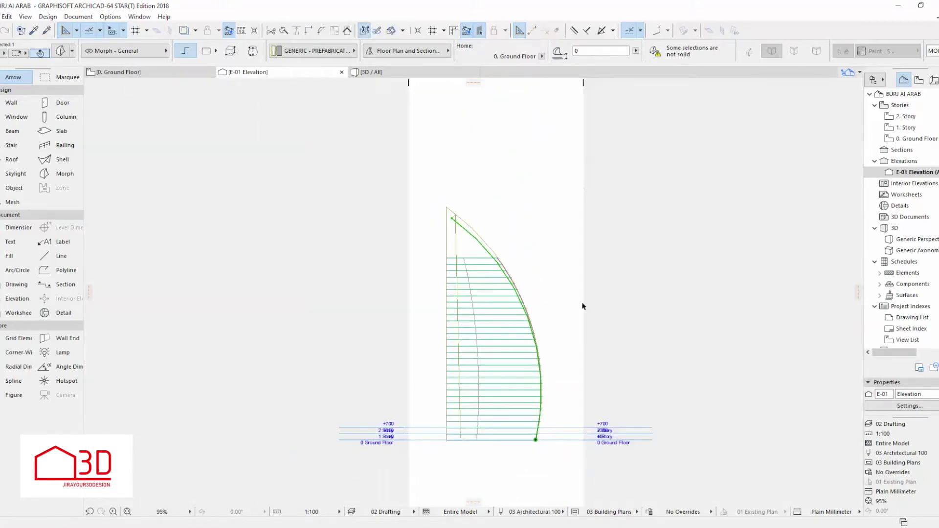
key(Escape)
Step: Move the copied curve's bottom node inward along the ground-floor level and its top node onto the tilted line
click(482, 247)
scroll(535, 439, up, 7)
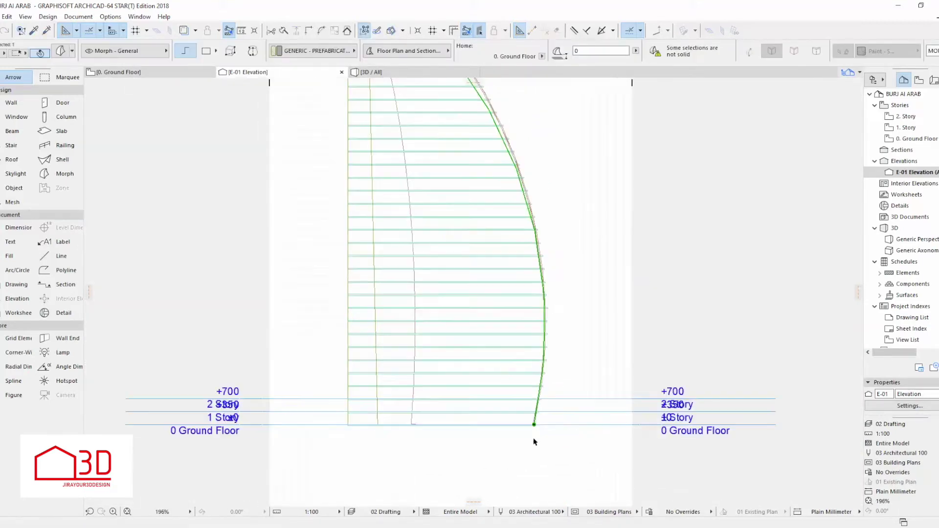
click(534, 432)
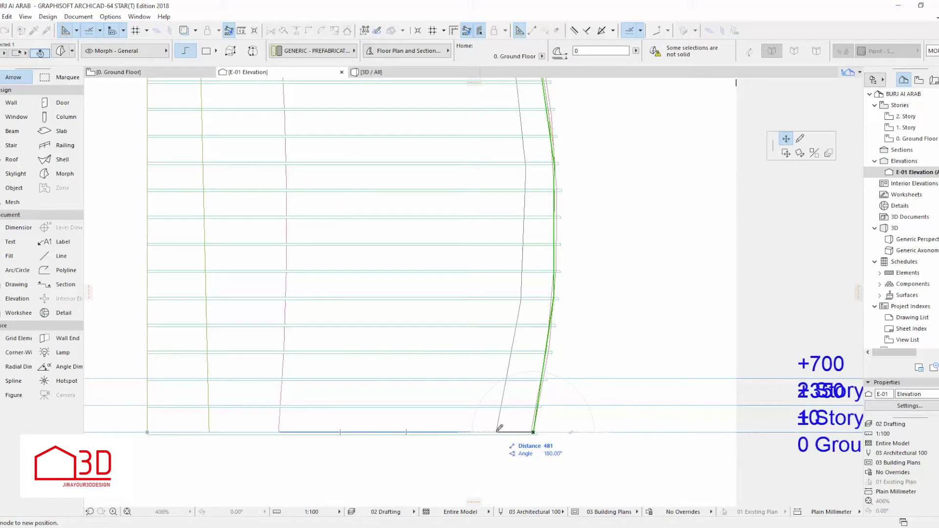
click(511, 432)
scroll(516, 309, down, 3)
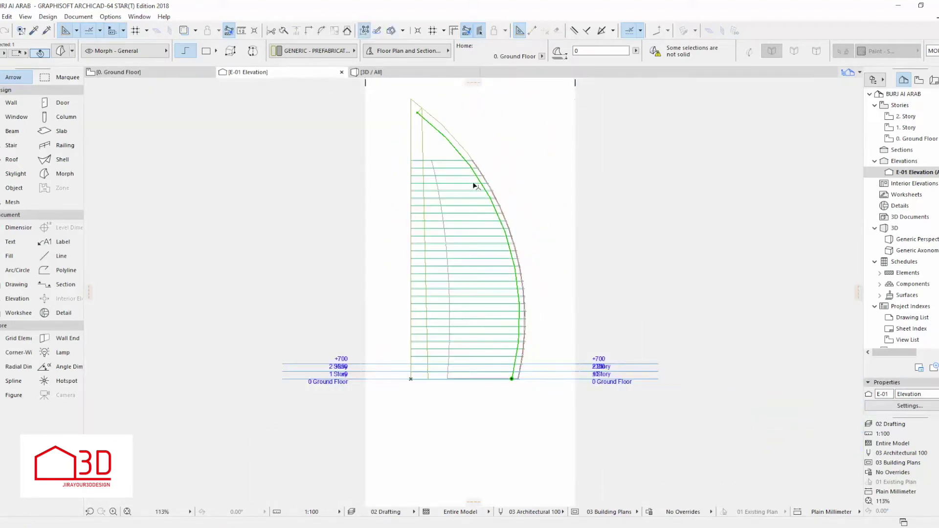
scroll(428, 128, up, 5)
click(425, 124)
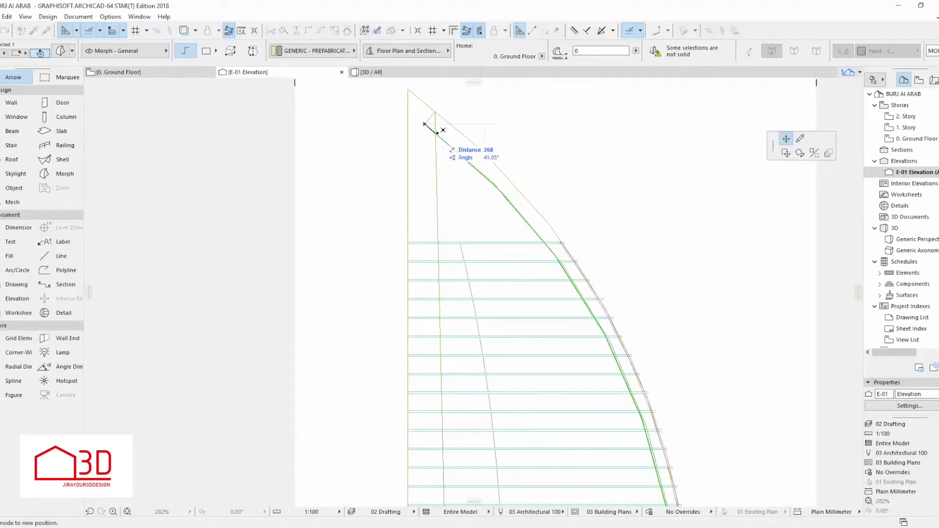
scroll(482, 142, down, 3)
click(587, 354)
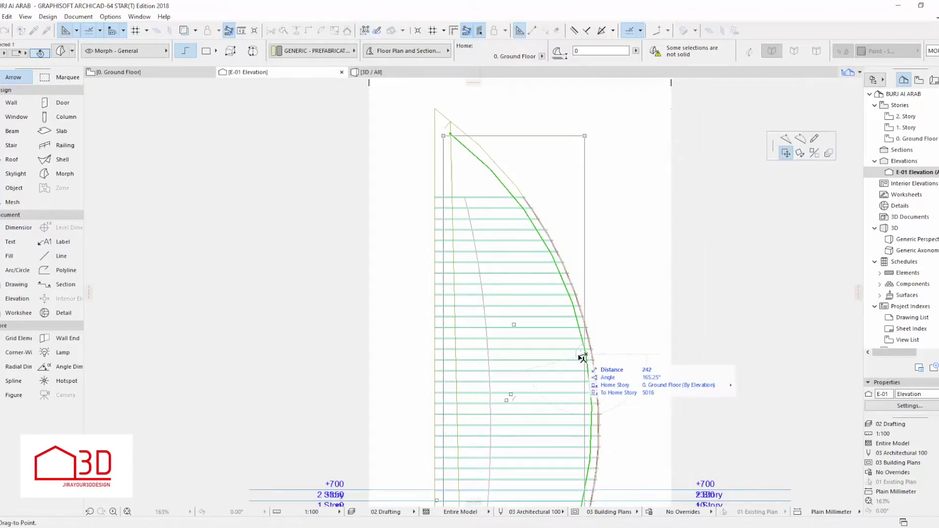
click(801, 137)
scroll(599, 338, down, 1)
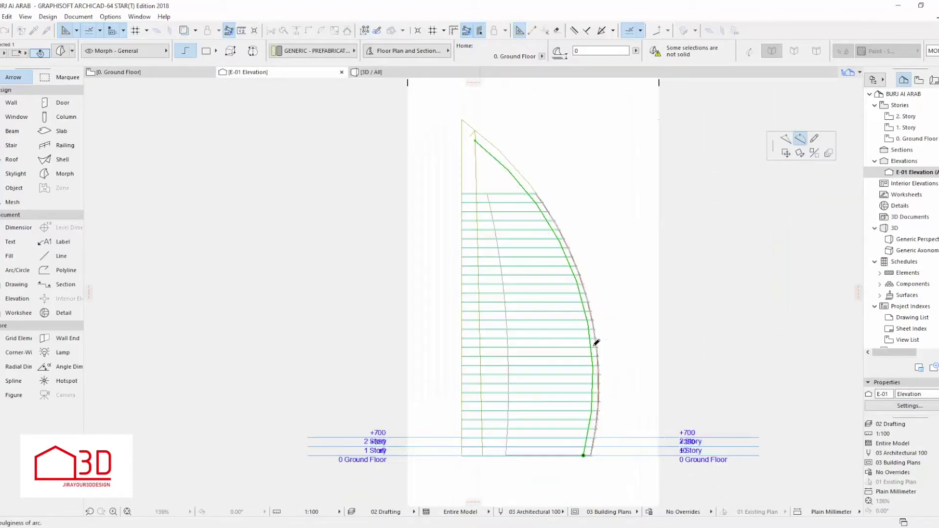
scroll(586, 332, up, 1)
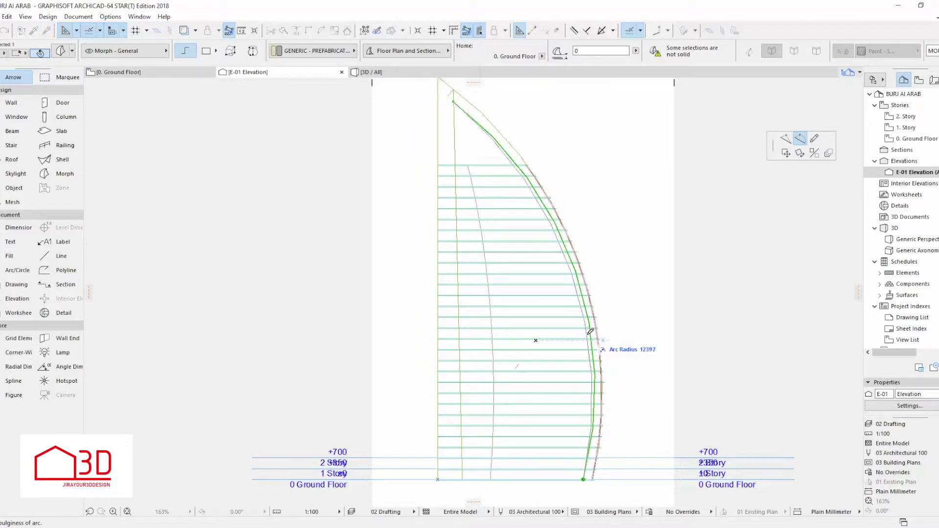
key(Escape)
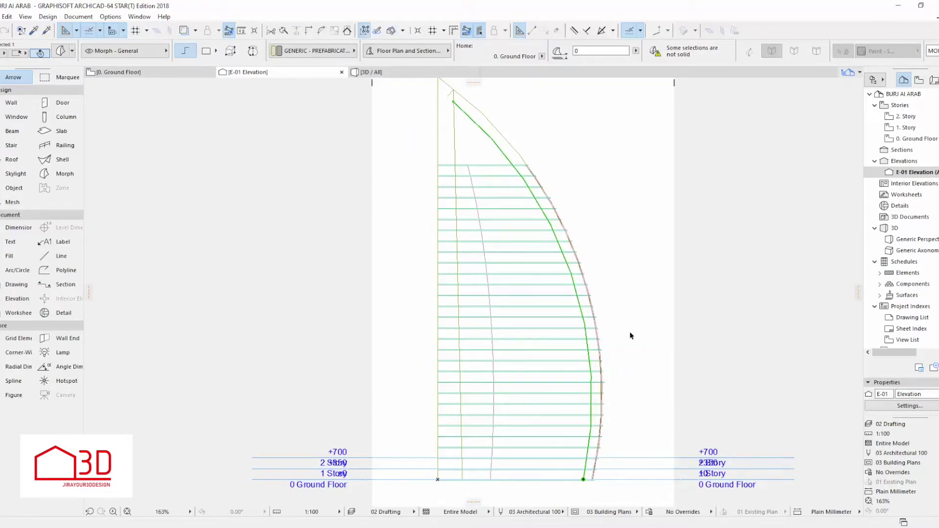
key(Escape)
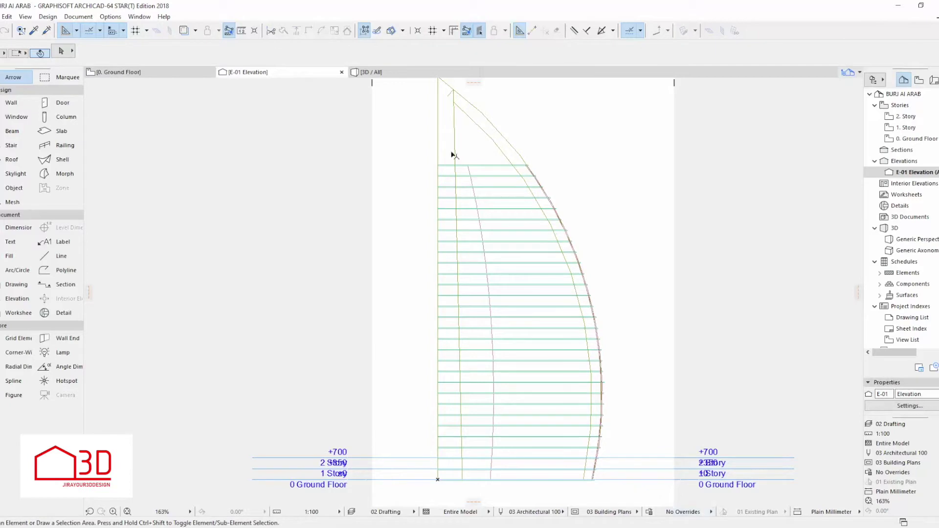
scroll(453, 91, up, 3)
click(450, 139)
key(Escape)
click(448, 145)
scroll(541, 262, down, 3)
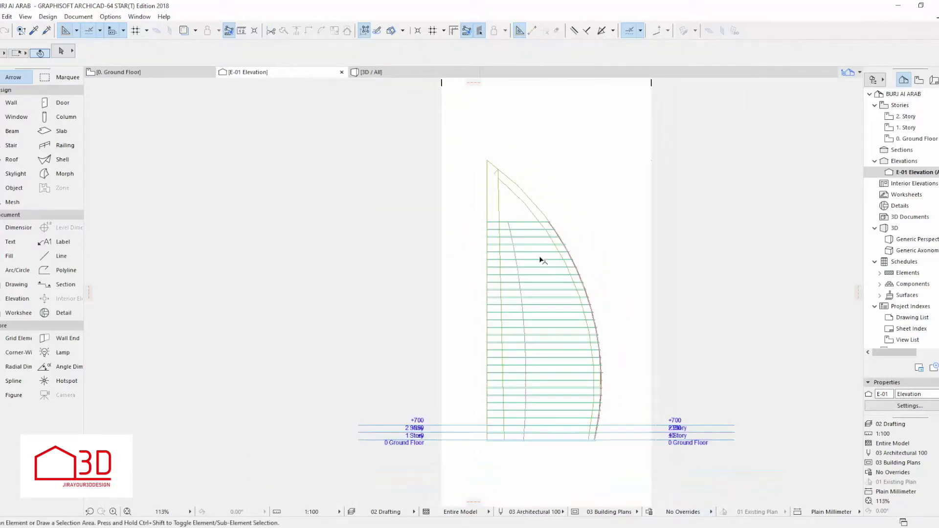
Step: Lower the bottom nodes of the inner and outer curved profiles to the underside of the ground-floor slab at elevation -30
scroll(577, 415, up, 8)
click(578, 419)
scroll(577, 412, up, 4)
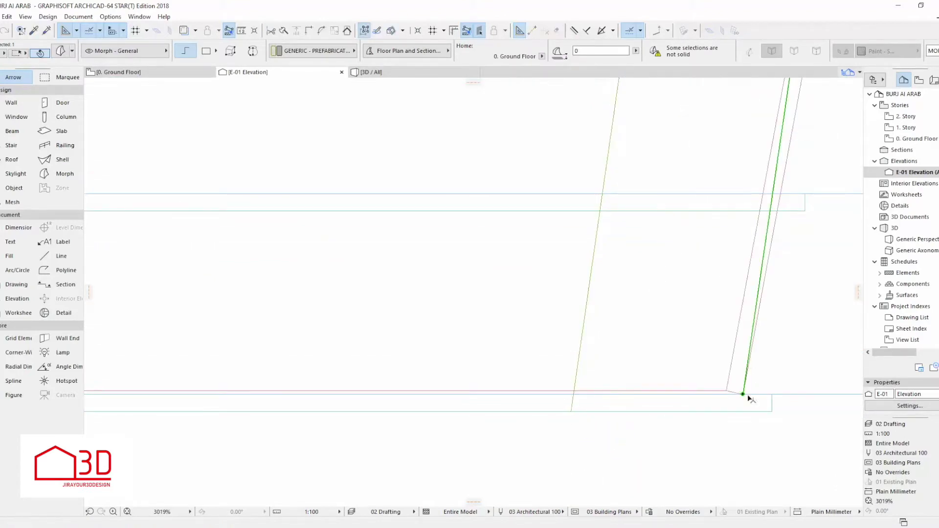
click(746, 408)
scroll(470, 380, down, 10)
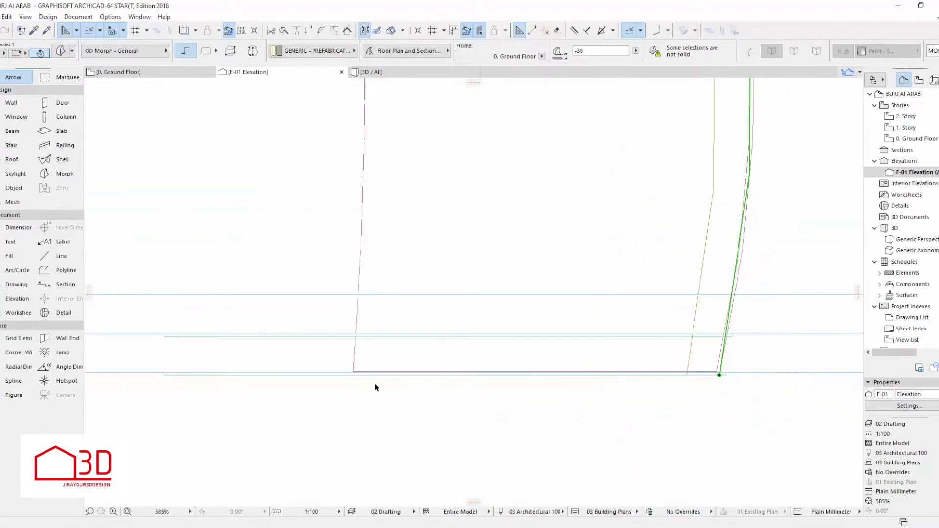
scroll(468, 371, down, 4)
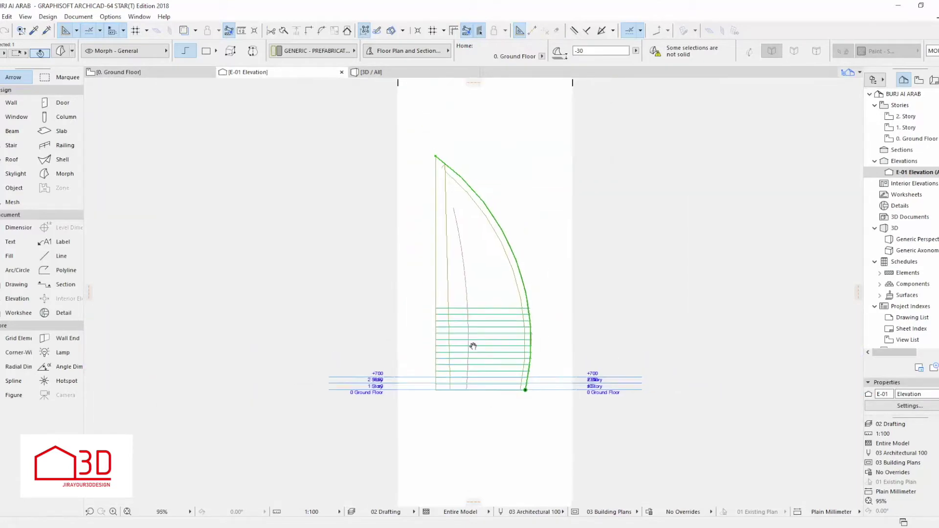
Step: Lower the tilted line's top node to the upper end of the inner curve and remove the short 135° segment
scroll(443, 186, up, 4)
click(446, 205)
click(445, 191)
click(432, 204)
click(446, 215)
scroll(489, 218, down, 4)
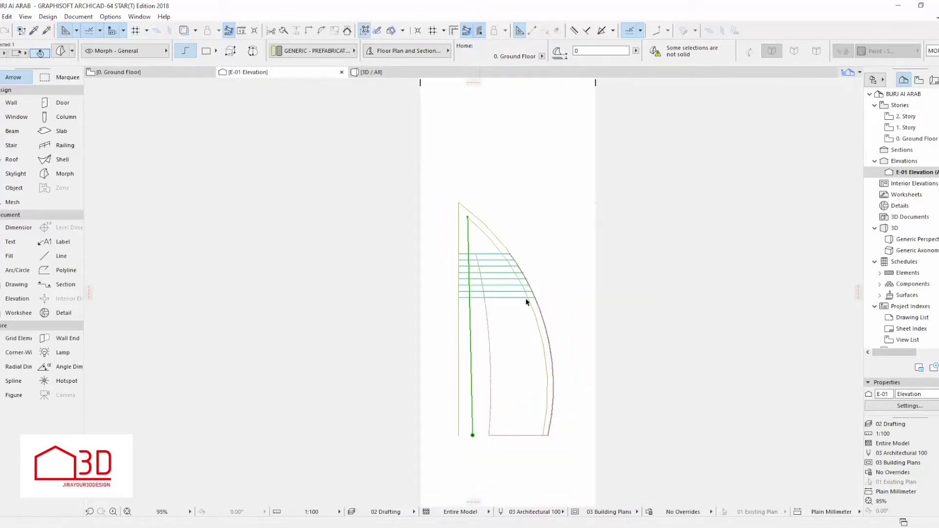
Step: Move the inner curve's bottom node horizontally inward along the underside of the ground-floor slab
key(Escape)
scroll(531, 335, up, 3)
scroll(518, 398, up, 3)
scroll(542, 466, up, 3)
click(524, 466)
click(527, 465)
click(392, 465)
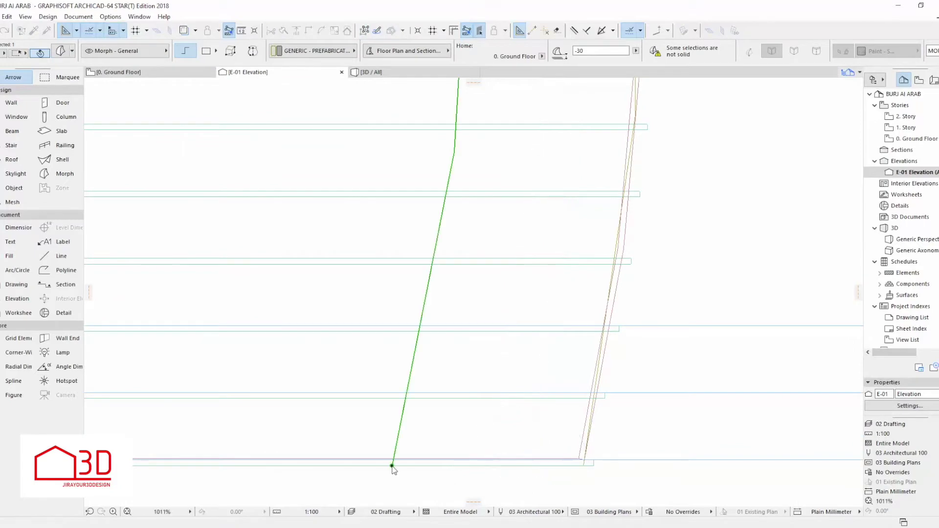
Step: Move the outer curve's bottom node horizontally inward along the slab underside, stopping a short distance outside the inner curve
click(586, 457)
click(583, 465)
click(583, 465)
key(Escape)
click(583, 465)
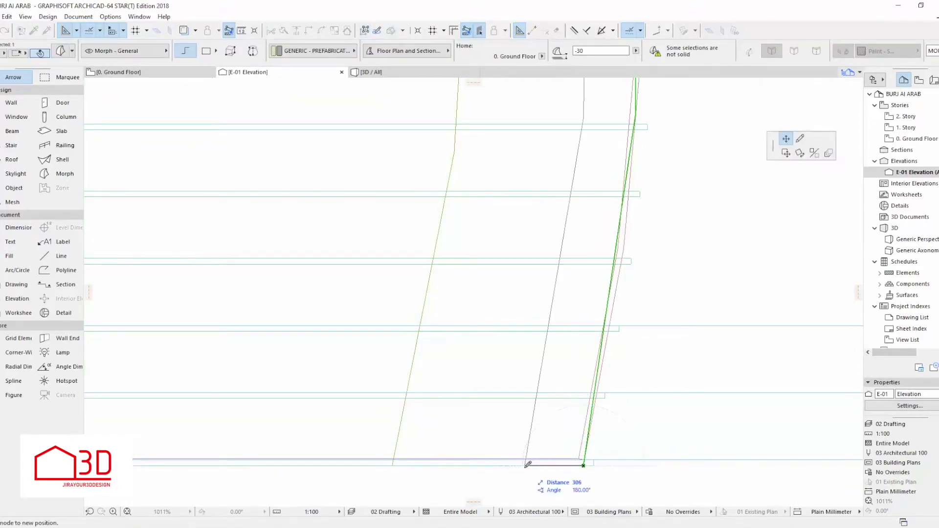
click(449, 466)
scroll(475, 474, down, 10)
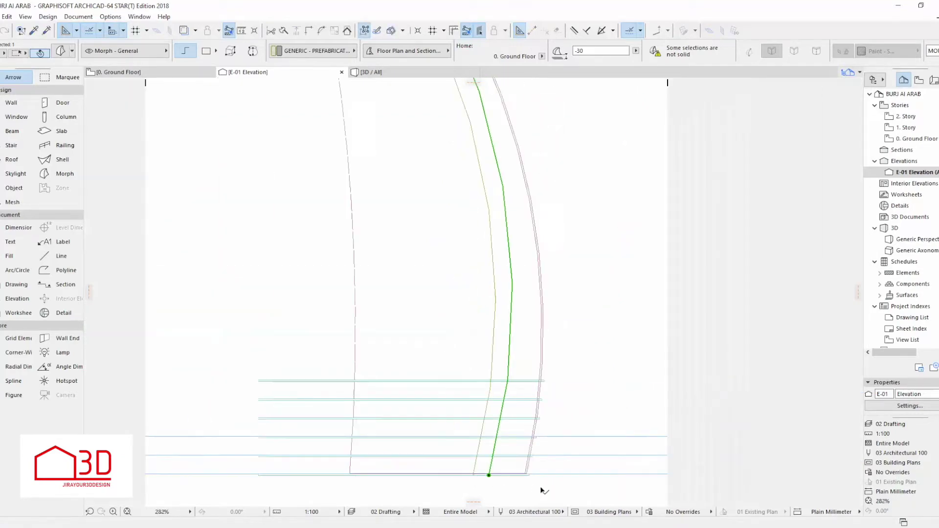
middle_drag(531, 468, 544, 485)
scroll(512, 458, down, 1)
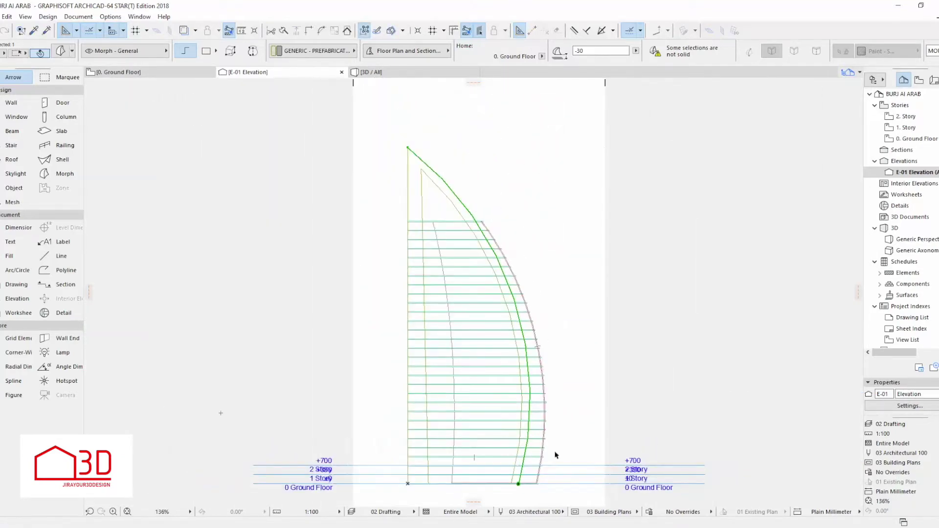
click(556, 456)
Step: Lower the tilted line's bottom node to the underside of the ground-floor slab
scroll(550, 488, up, 7)
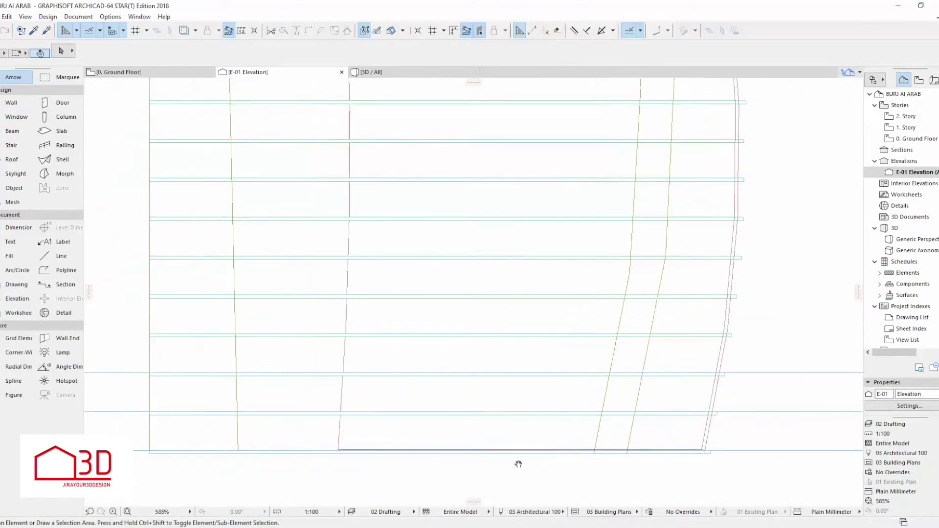
middle_drag(431, 447, 464, 453)
scroll(394, 451, up, 4)
click(405, 443)
click(406, 444)
key(Escape)
Step: Lower the vertical morph line's bottom node to the underside of the ground-floor slab at elevation -30
click(221, 434)
click(221, 443)
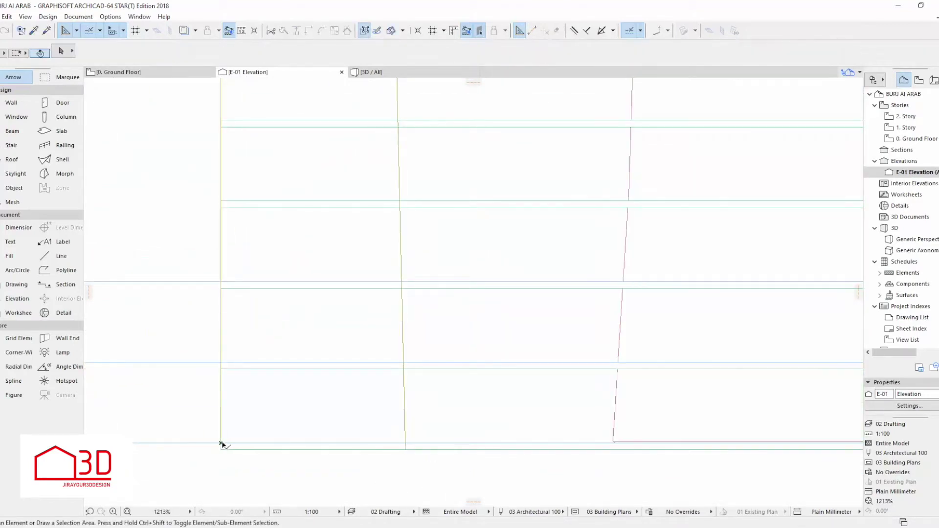
click(223, 430)
scroll(305, 477, down, 3)
scroll(304, 478, down, 7)
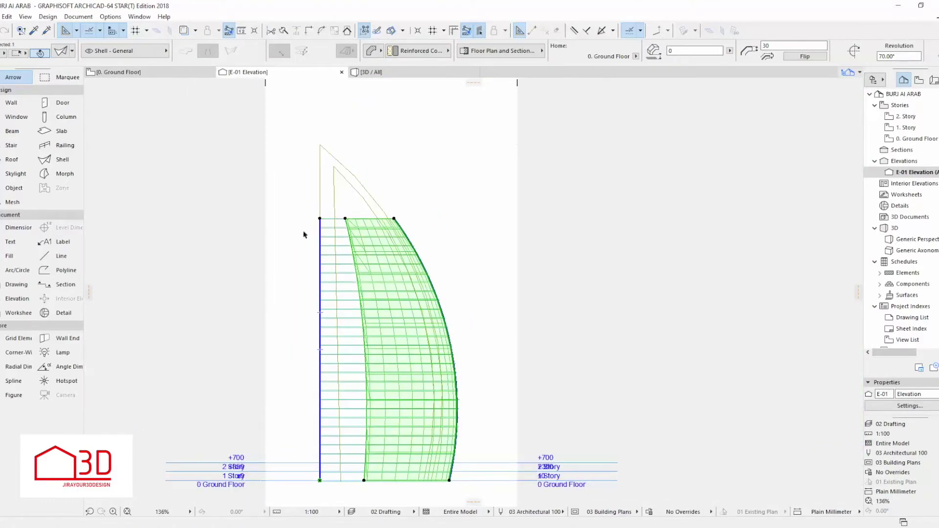
click(319, 205)
scroll(319, 499, up, 5)
scroll(319, 499, up, 8)
click(288, 473)
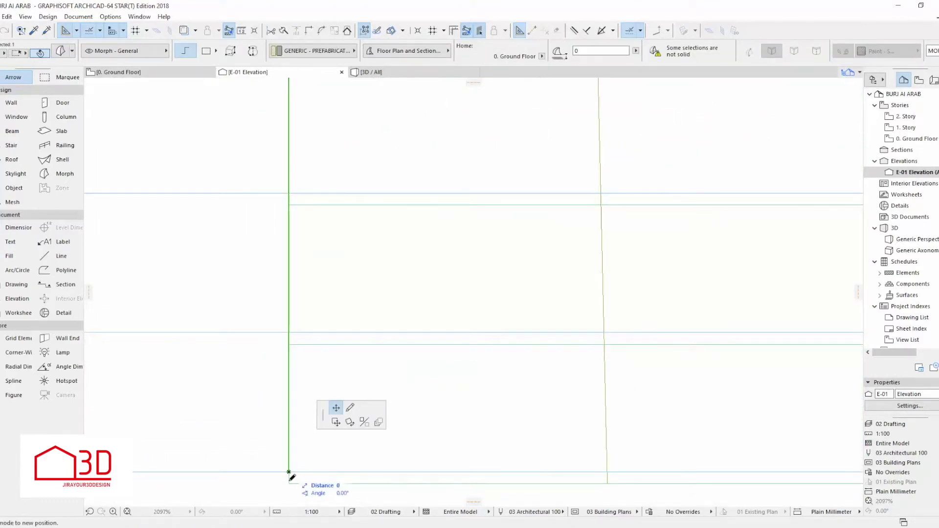
click(288, 484)
Step: Add a base segment to the vertical morph line, running from its bottom node to the tilted line's lower end
click(289, 484)
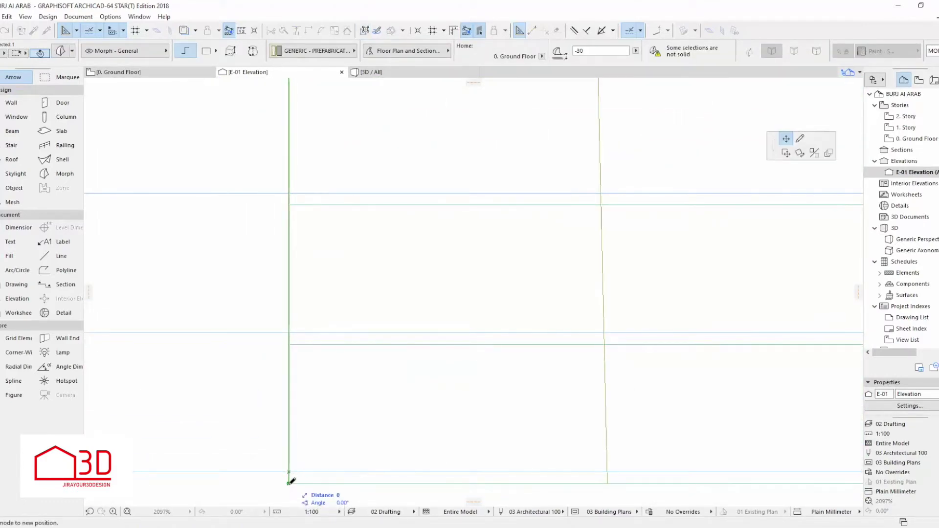
click(800, 138)
click(608, 484)
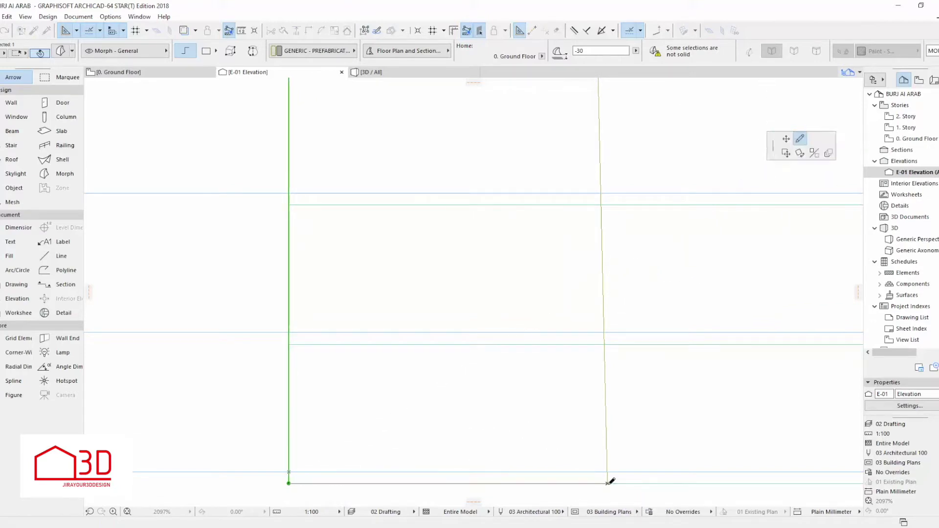
key(Escape)
scroll(426, 448, down, 4)
scroll(394, 446, down, 8)
Step: Add a base segment to the outer curve, running from its bottom node to the inner curve's lower end
scroll(647, 467, up, 6)
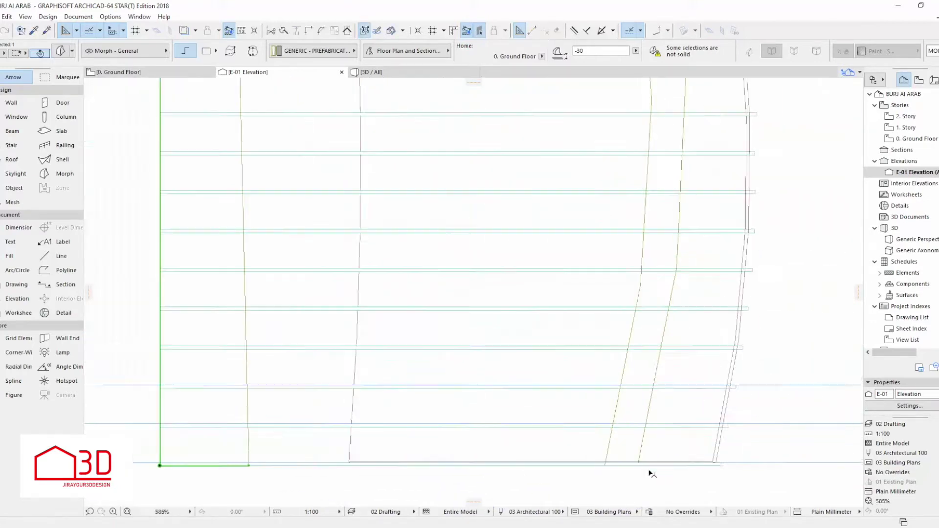
click(640, 448)
click(635, 465)
click(800, 138)
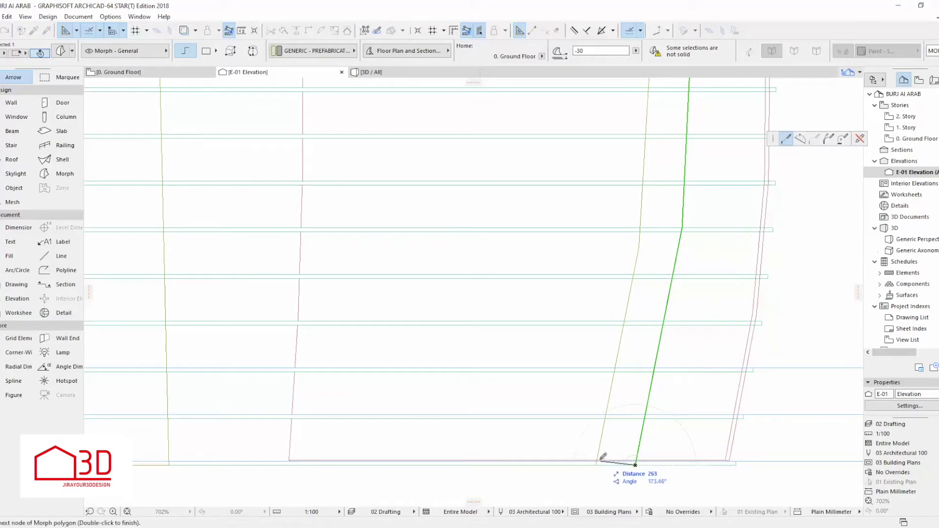
double_click(598, 465)
scroll(616, 460, down, 8)
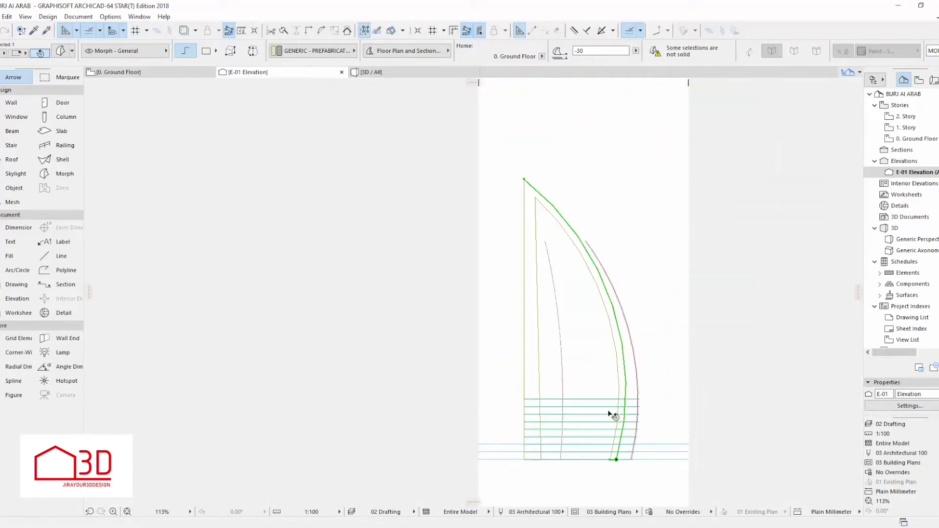
Step: Try to select the frame's morph lines together, including the tilted line and the base segment beside it
scroll(614, 452, up, 2)
scroll(613, 461, up, 1)
shift+click(484, 445)
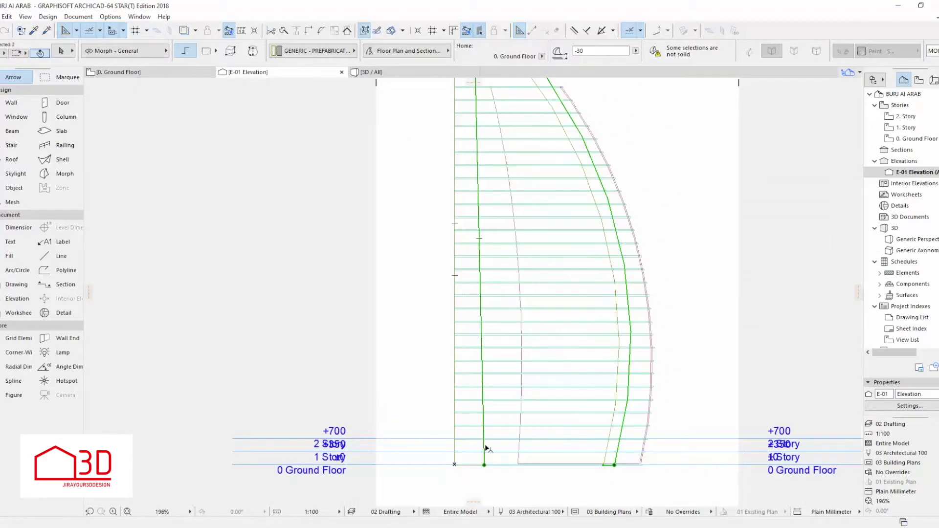
scroll(492, 466, up, 9)
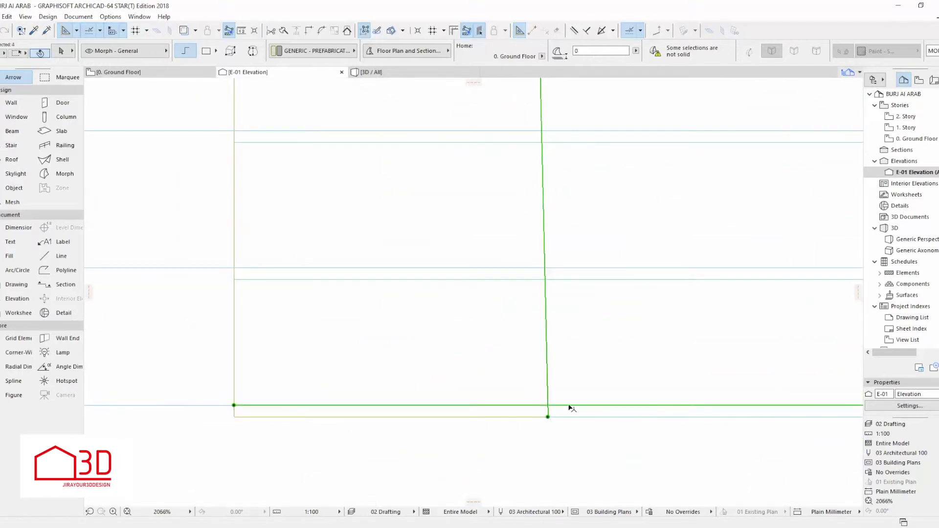
shift+click(536, 417)
scroll(553, 416, down, 1)
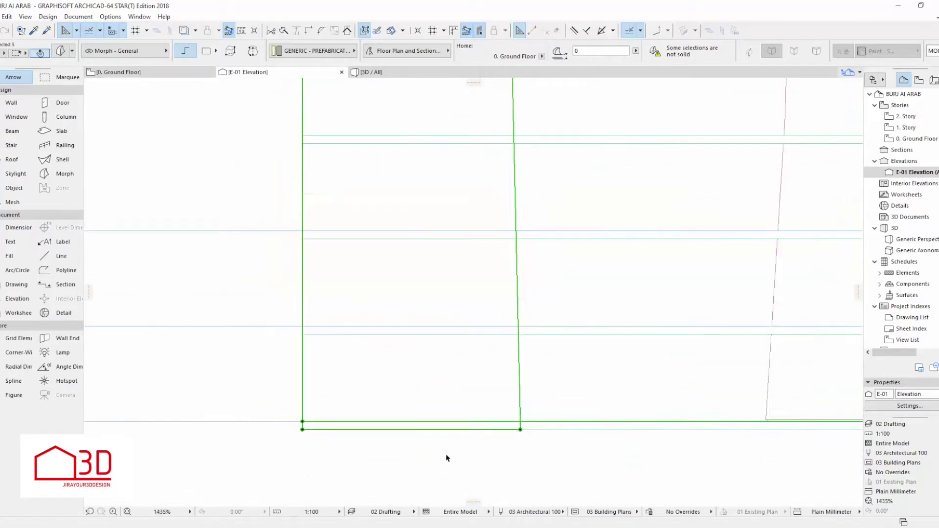
Step: Select only the horizontal morph line running along the ground-floor level
scroll(446, 458, down, 9)
scroll(447, 457, up, 3)
click(493, 457)
scroll(441, 467, down, 2)
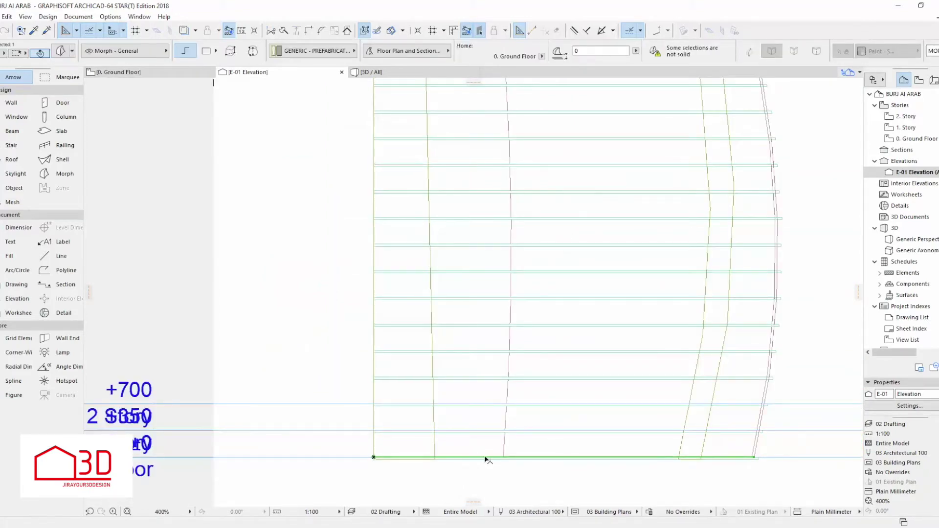
scroll(477, 462, up, 2)
scroll(476, 469, down, 2)
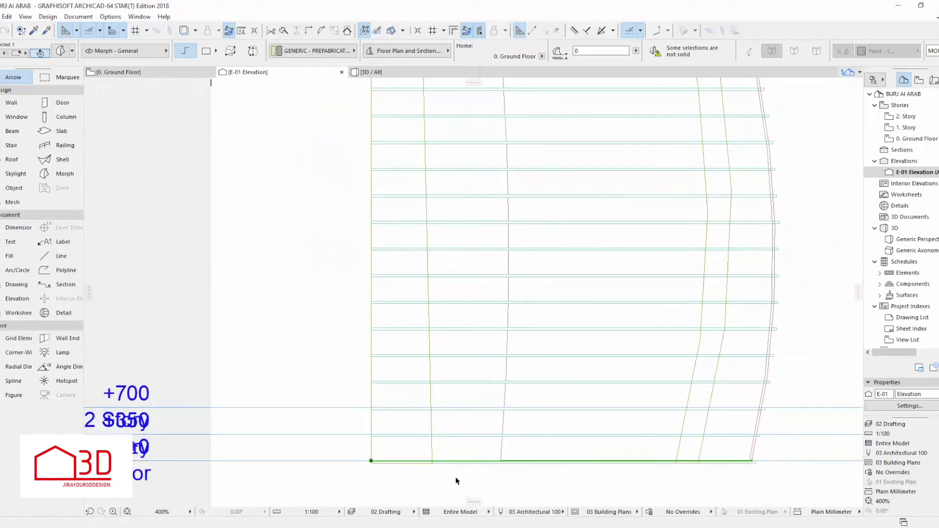
Step: Select the vertical, tilted, inner and outer curved frame morphs with their base segments and unite them with a Boolean Union
click(456, 477)
click(429, 463)
shift+click(431, 455)
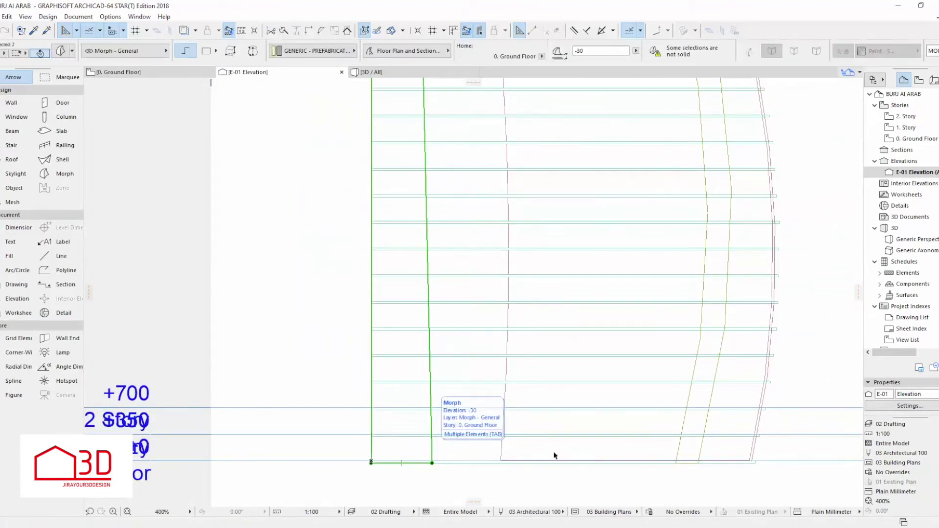
shift+click(678, 448)
shift+click(707, 458)
scroll(675, 462, down, 6)
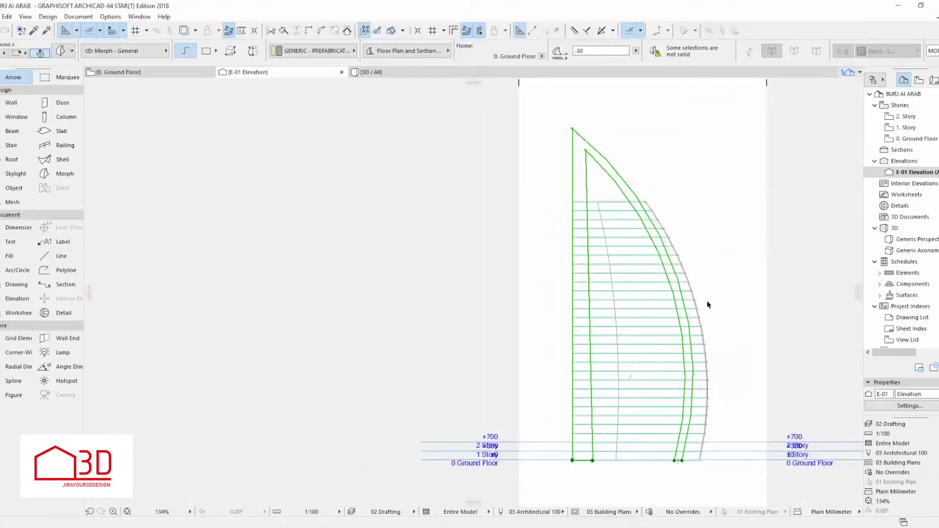
middle_drag(722, 296, 630, 308)
right_click(597, 196)
mouse_move(704, 382)
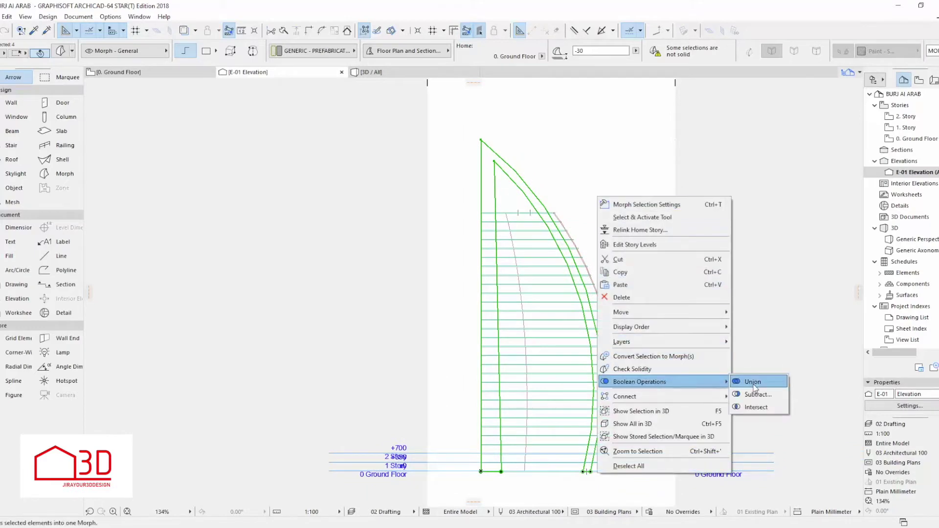
click(749, 383)
key(Escape)
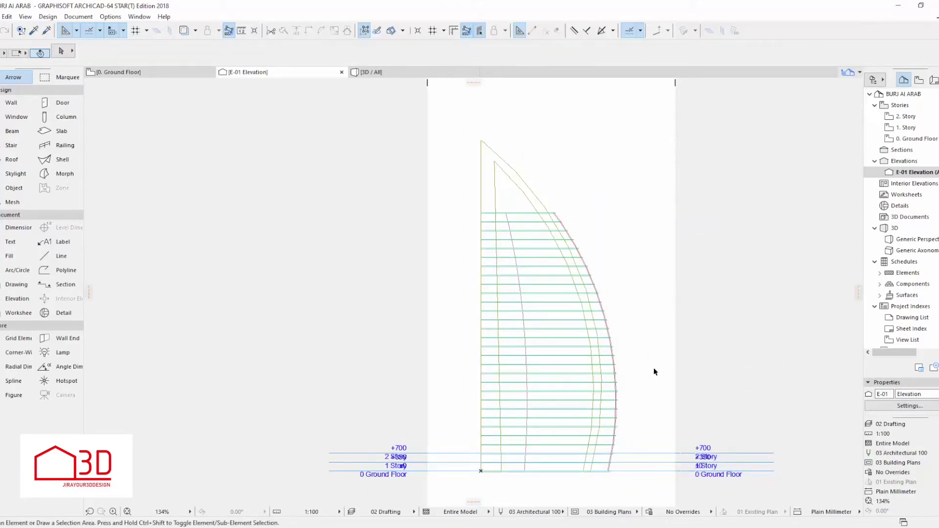
Step: In the 3D view, delete the stray curved morph standing apart from the tower
key(F3)
drag(535, 316, 532, 318)
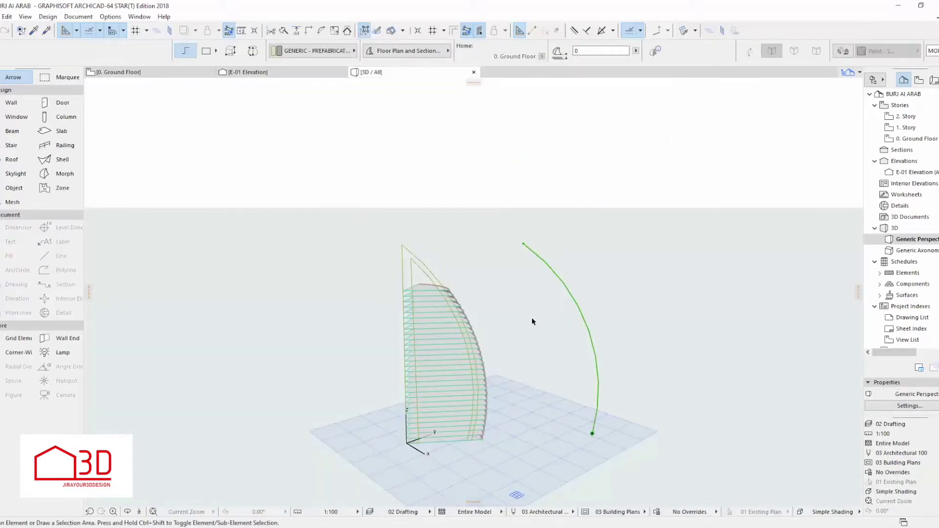
key(Delete)
Step: Select the united frame outline in 3D and cover the morph with faces
scroll(465, 274, up, 1)
drag(377, 255, 420, 247)
click(58, 77)
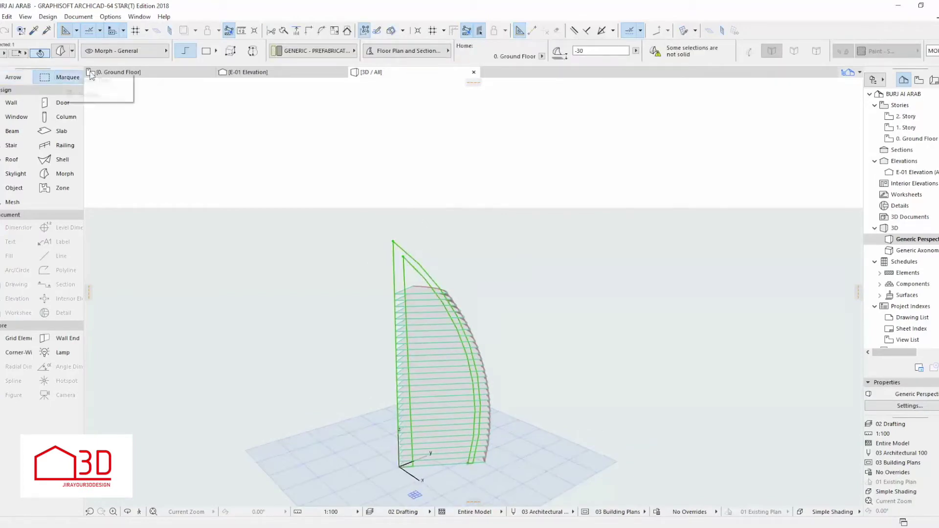
click(48, 16)
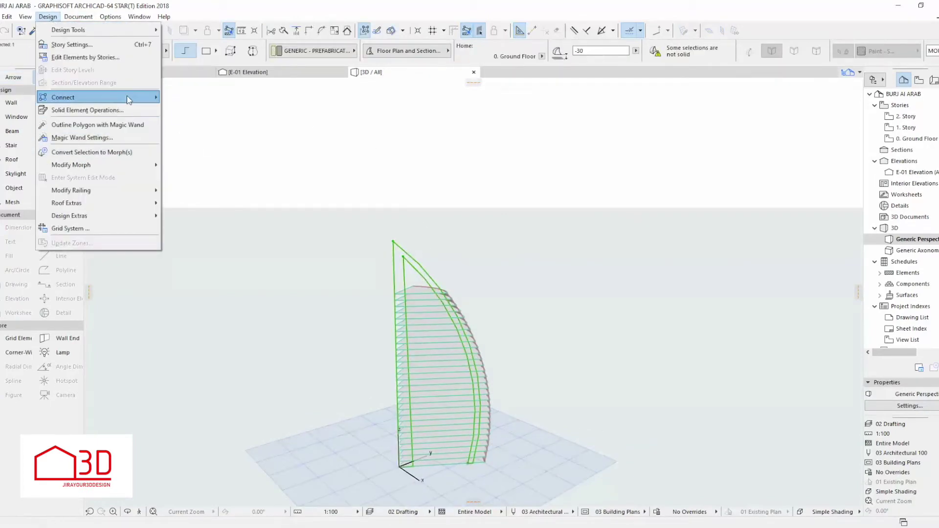
mouse_move(122, 165)
click(233, 177)
click(517, 216)
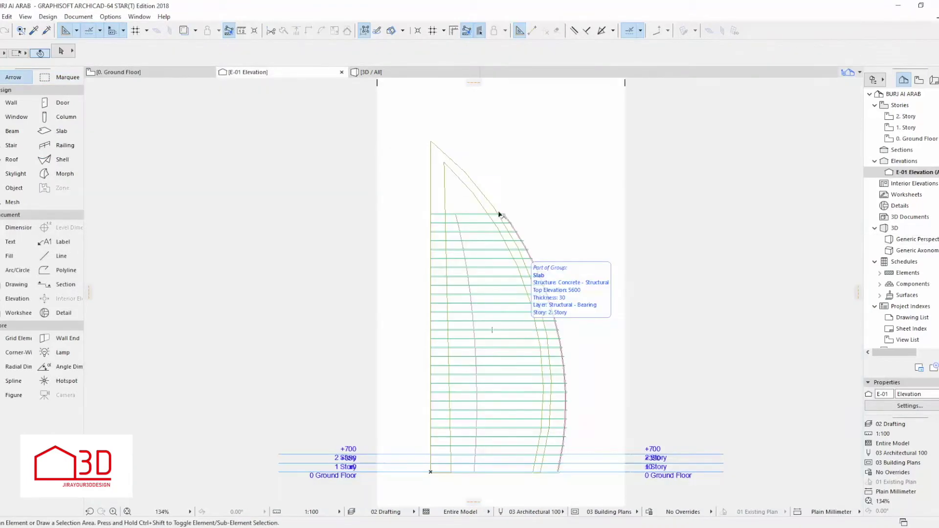
Step: In the E-01 elevation, draw a polyline from the frame's base corner to its apex and down to the outer and inner curves' base ends
click(61, 256)
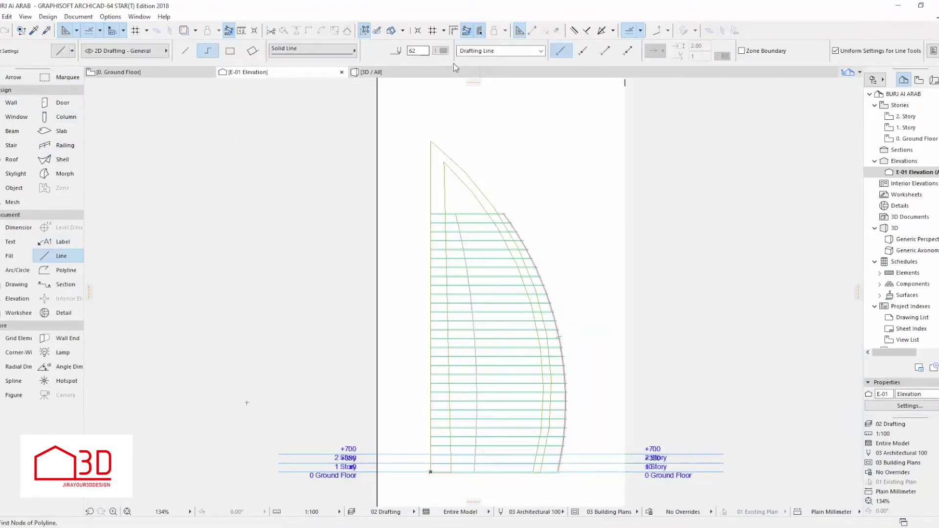
scroll(431, 472, up, 5)
click(400, 458)
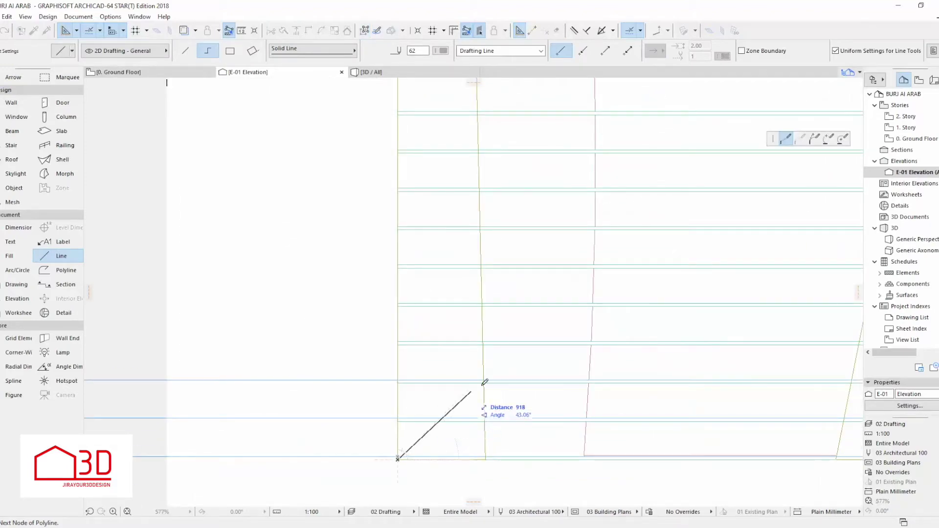
scroll(462, 394, down, 6)
click(432, 158)
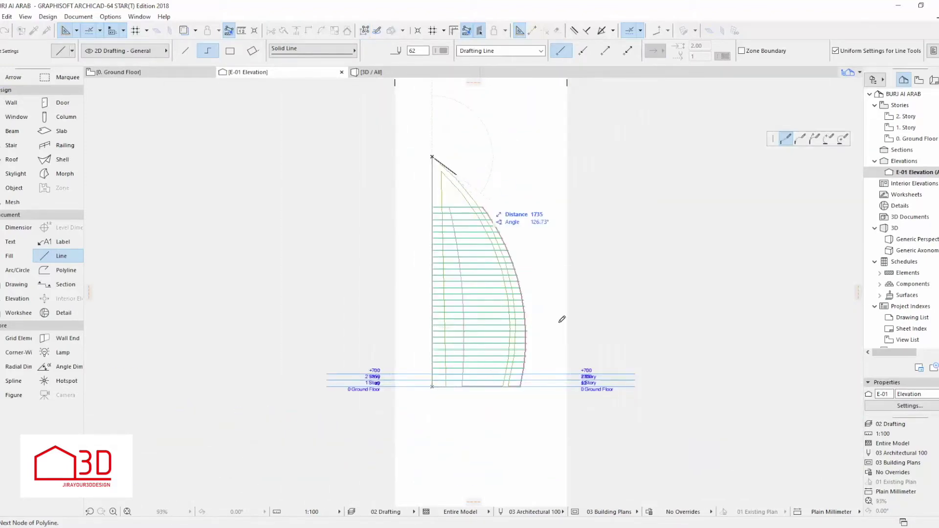
scroll(516, 389, up, 4)
click(497, 386)
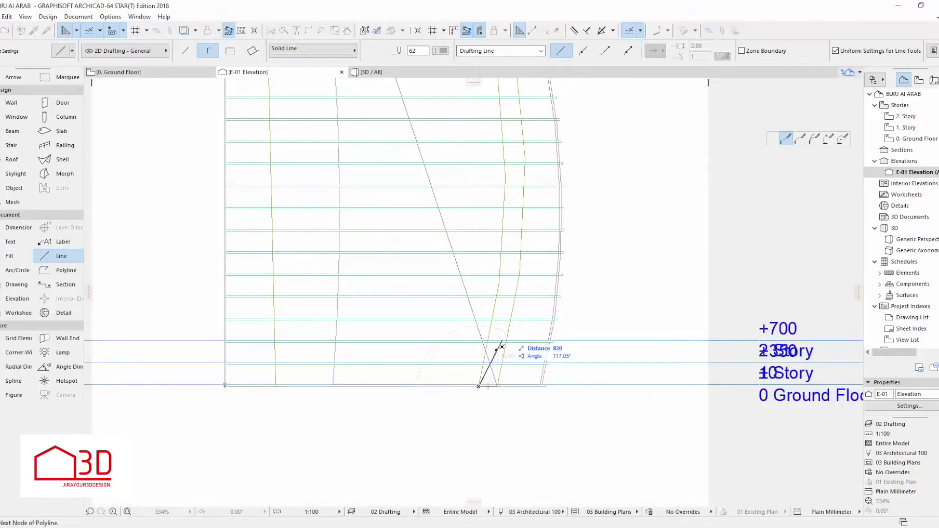
Step: Continue the polyline to the frame's inner apex and down to the tilted line's base, closing it at the starting corner
scroll(502, 346, down, 5)
click(399, 159)
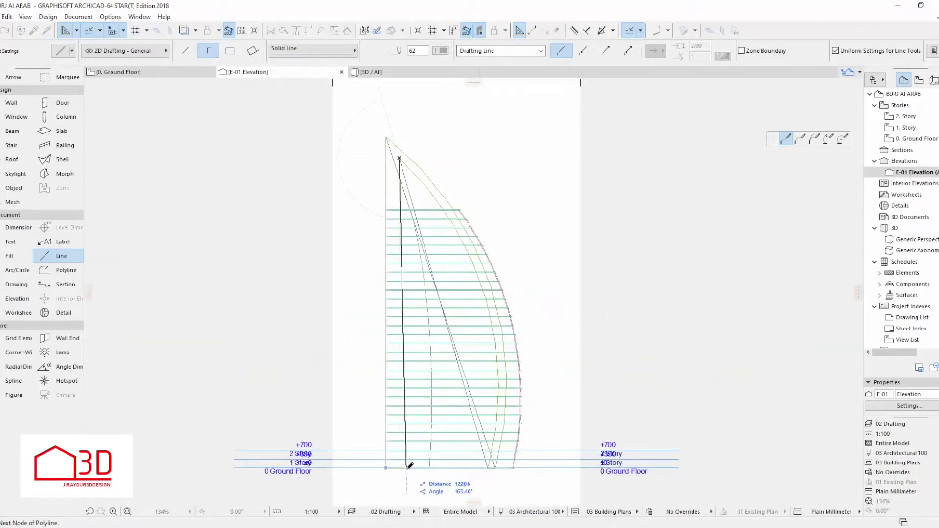
click(407, 468)
scroll(394, 467, up, 5)
click(374, 465)
scroll(377, 465, down, 6)
middle_drag(398, 260, 401, 209)
key(Escape)
Step: Bend the polyline's outer diagonal into an arc following the frame's outer curve
click(386, 161)
click(385, 162)
click(800, 138)
click(457, 224)
Step: Bend the polyline's inner diagonal into an arc following the frame's inner curve
scroll(418, 165, up, 4)
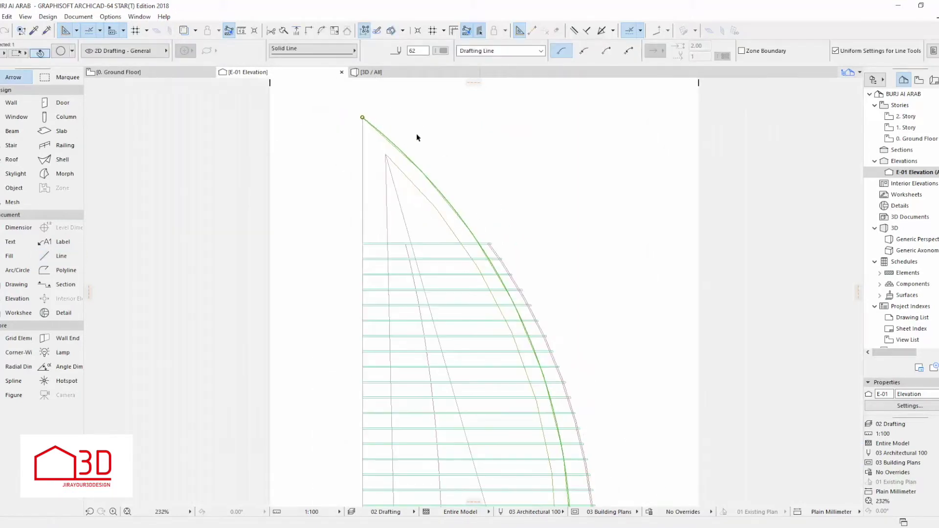
scroll(418, 137, down, 4)
scroll(419, 191, up, 4)
click(417, 208)
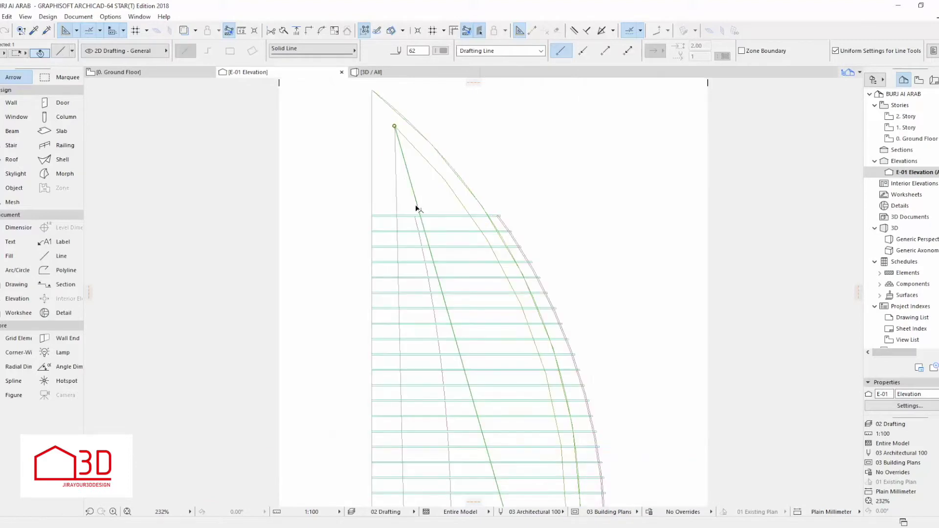
click(417, 209)
click(481, 253)
click(474, 211)
scroll(476, 204, down, 3)
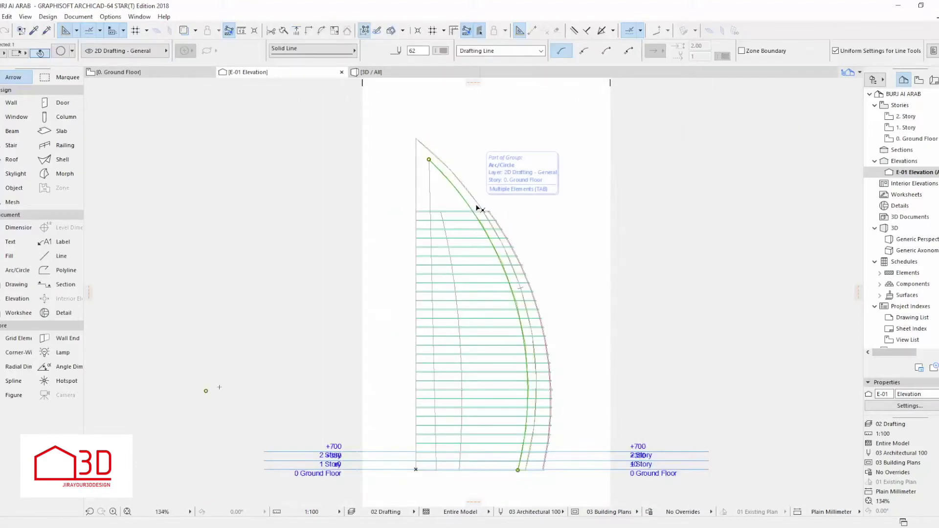
Step: Turn off group suspension, select the drafted frame outline as a group and check its base corners
click(364, 31)
click(473, 247)
key(Escape)
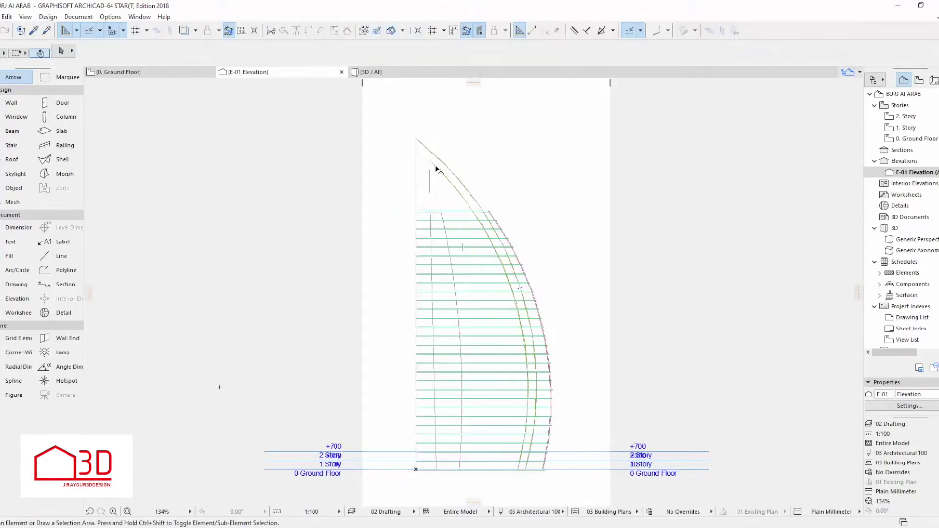
click(437, 169)
scroll(520, 469, up, 8)
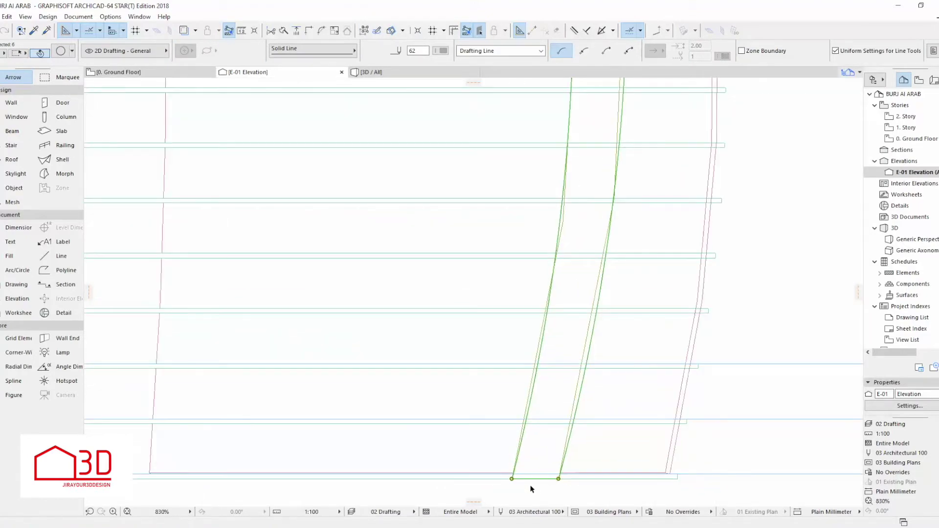
scroll(531, 489, down, 8)
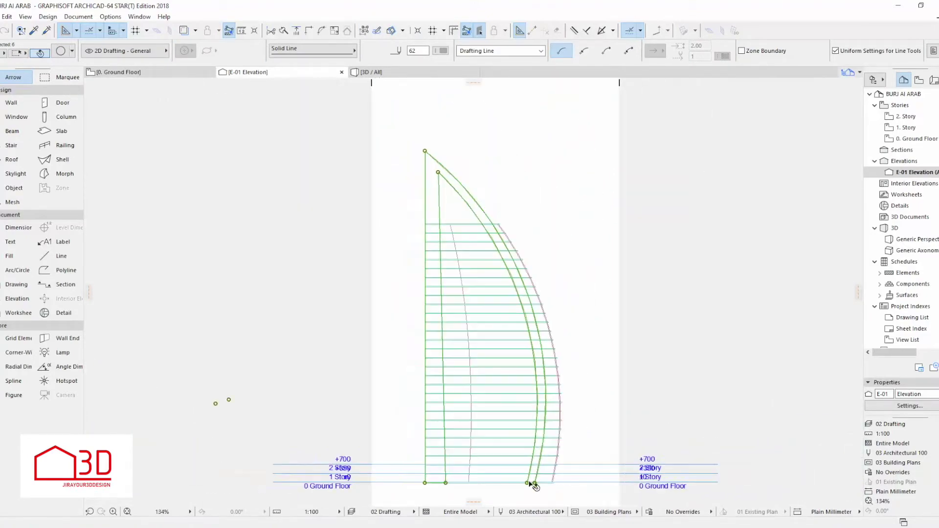
scroll(535, 343, down, 3)
key(Escape)
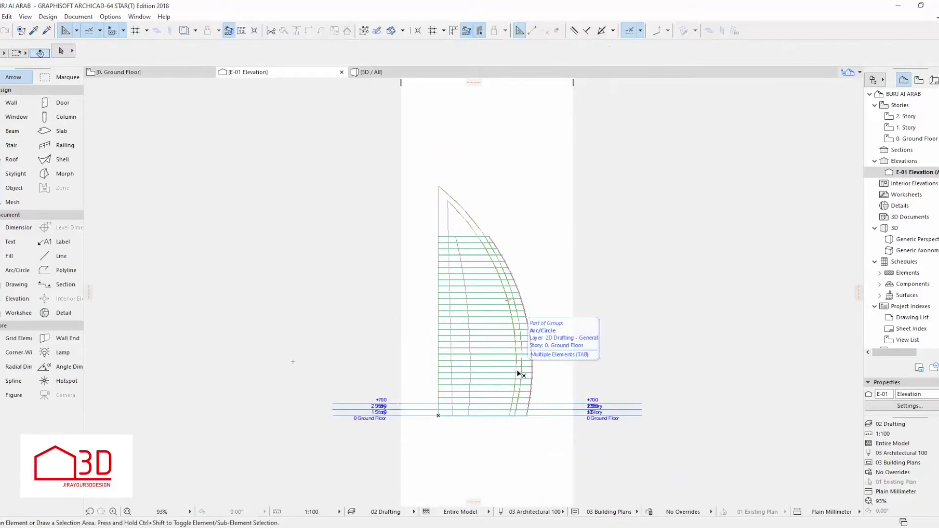
Step: Copy the grouped frame outline and paste it onto the ground floor plan beside the fan-shaped plan
click(464, 213)
click(519, 206)
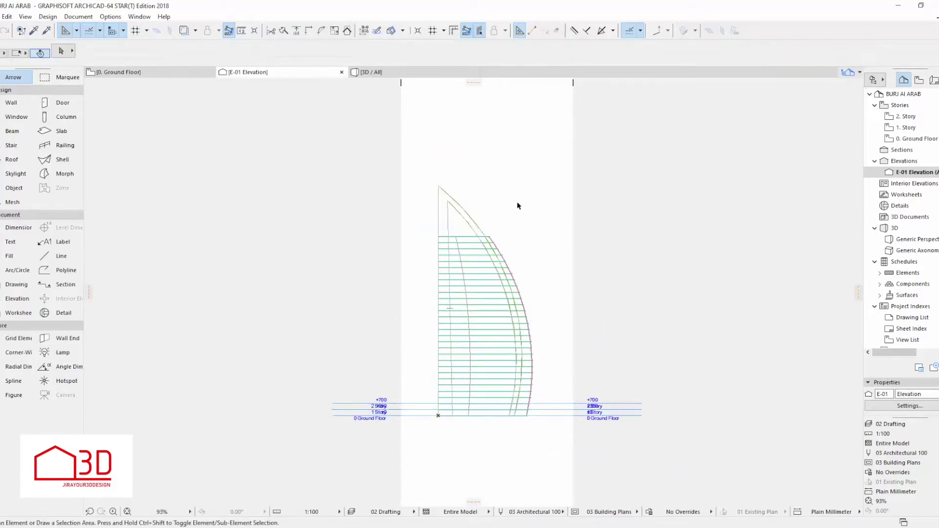
click(466, 214)
right_click(524, 205)
click(572, 267)
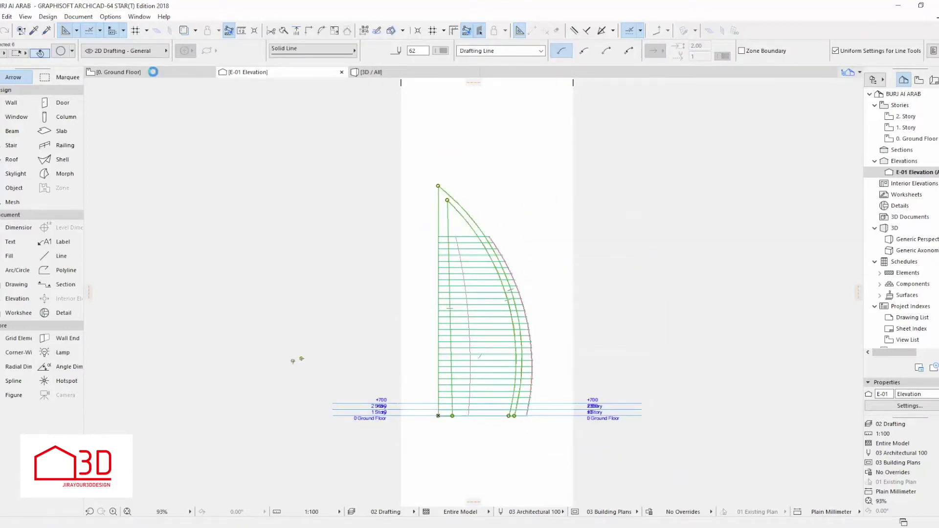
key(ctrl+Tab)
right_click(581, 323)
click(606, 348)
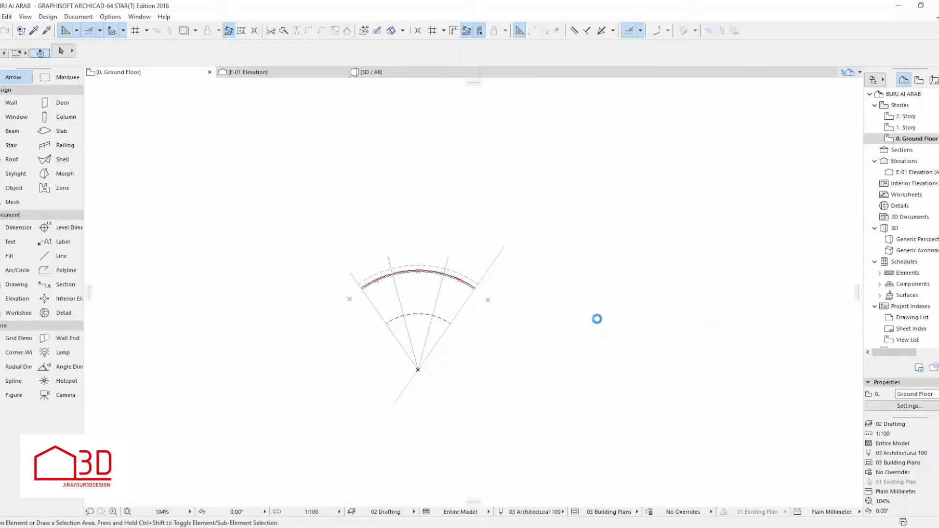
click(481, 227)
click(639, 228)
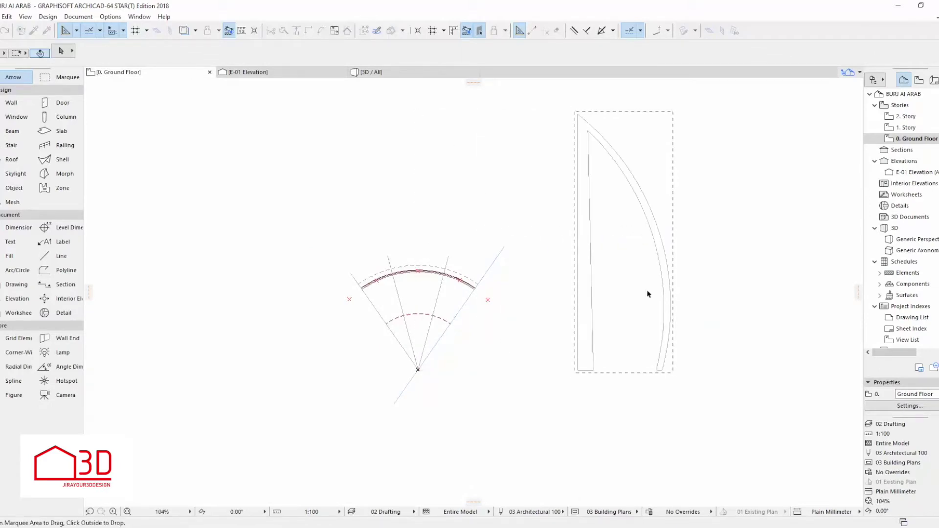
Step: Create a slab that fills the pasted frame outline on the ground floor plan
scroll(497, 332, down, 3)
scroll(498, 334, up, 2)
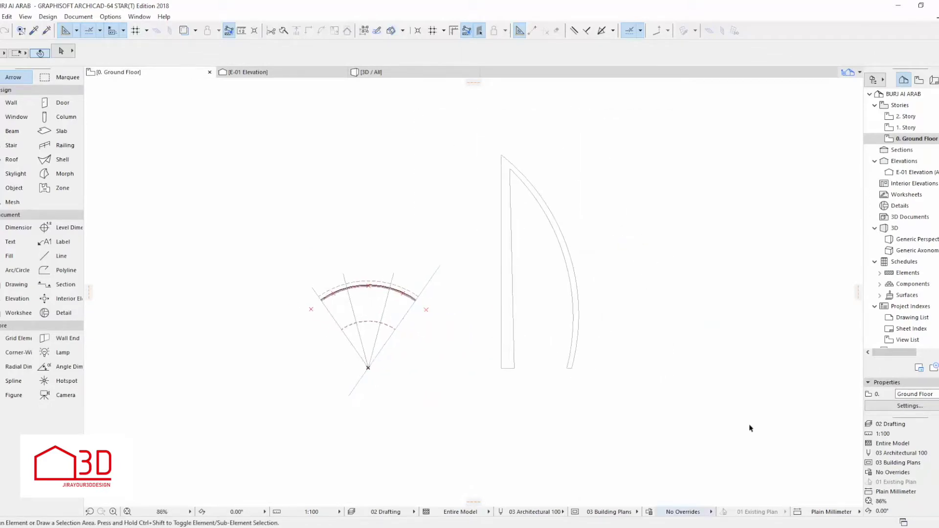
click(56, 130)
click(513, 314)
key(Escape)
click(512, 313)
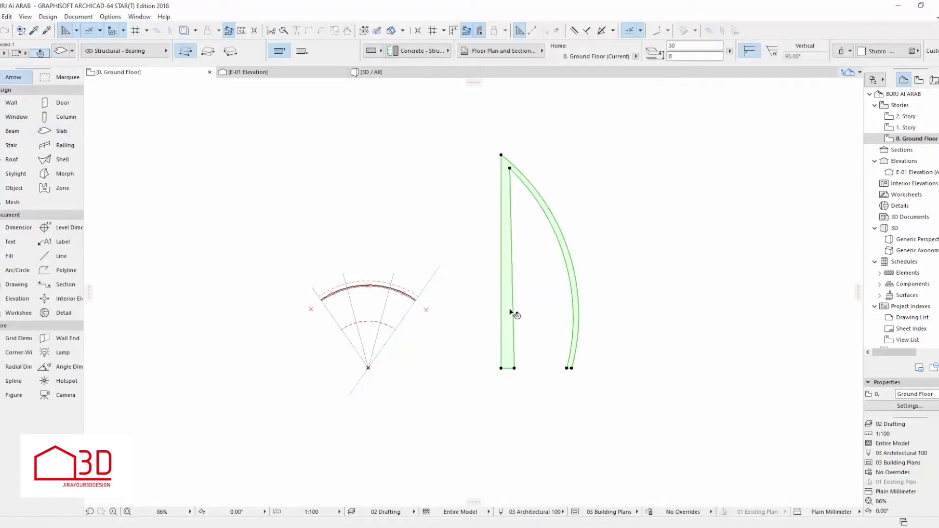
key(Escape)
Step: Select the frame-shaped slab in the 3D view and set its thickness to 200
click(372, 72)
scroll(466, 300, down, 1)
scroll(516, 452, up, 5)
mouse_move(499, 450)
shift+middle_down()
mouse_move(600, 429)
mouse_move(637, 407)
mouse_move(532, 411)
shift+middle_up()
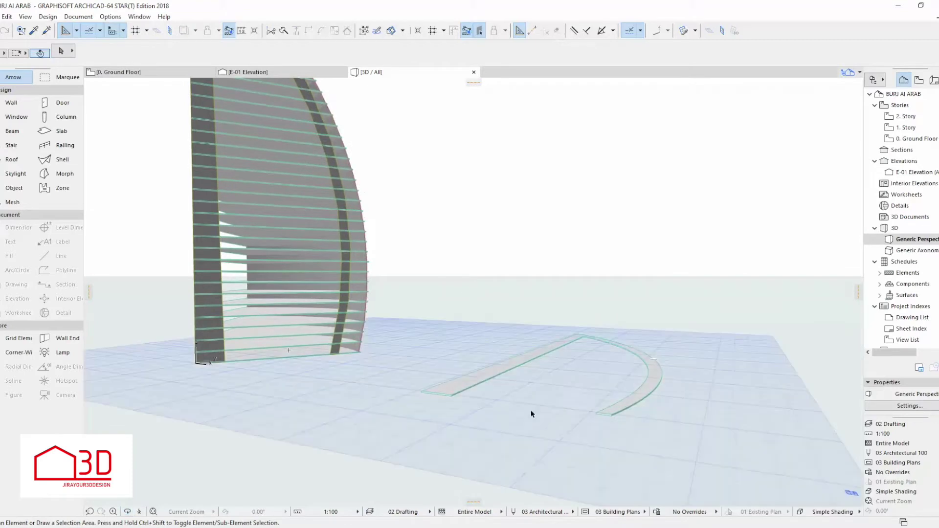
click(605, 411)
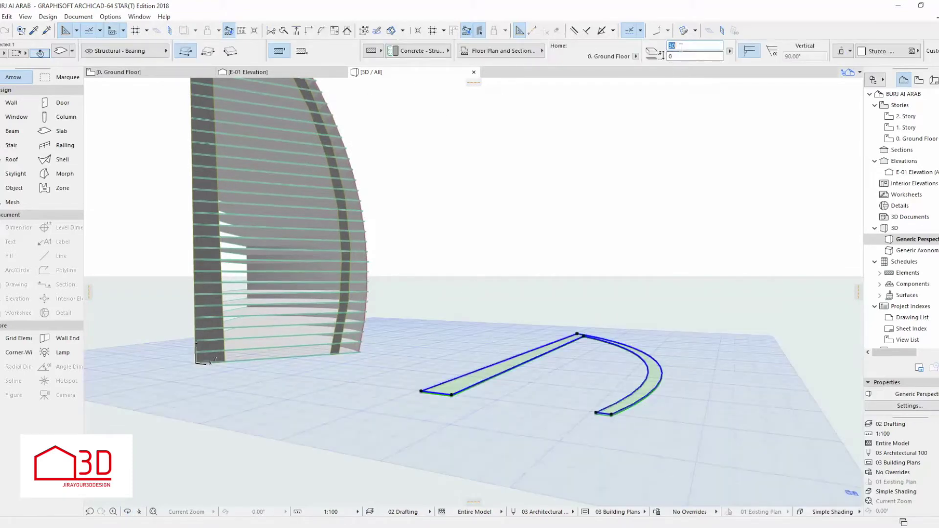
key(Return)
Step: Convert the thickened frame slab into a morph and confirm the conversion
right_click(456, 382)
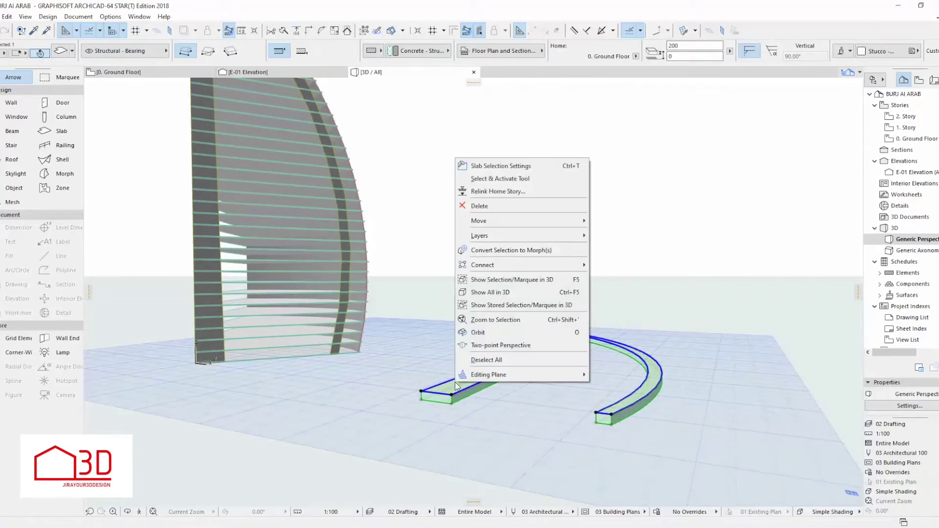
click(556, 251)
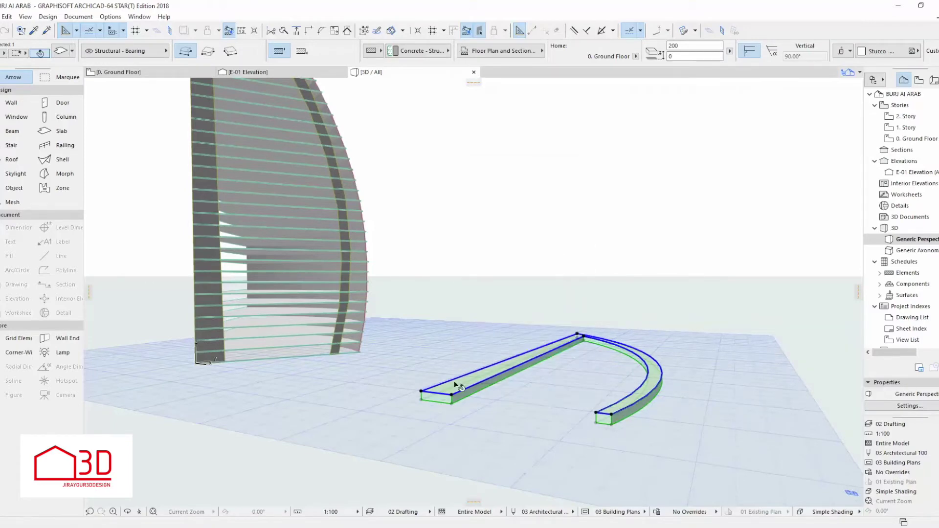
right_click(471, 383)
click(533, 249)
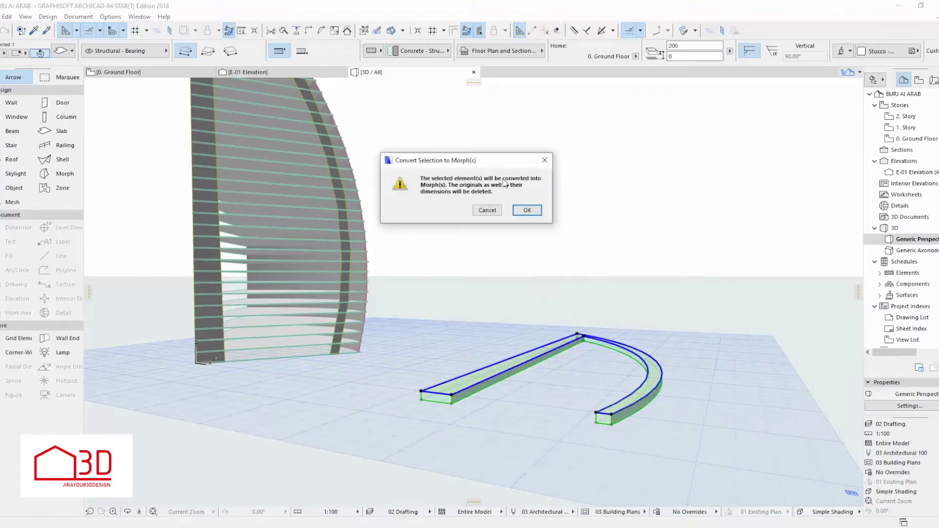
click(549, 225)
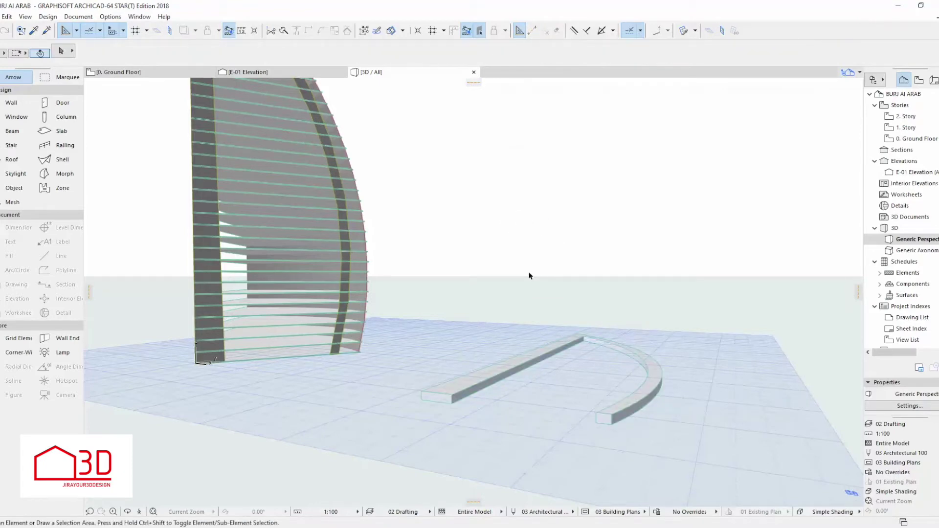
Step: Select three floor slabs in the E-01 elevation: one in the lower part, one around mid-height and one near the top
scroll(529, 276, down, 6)
click(294, 72)
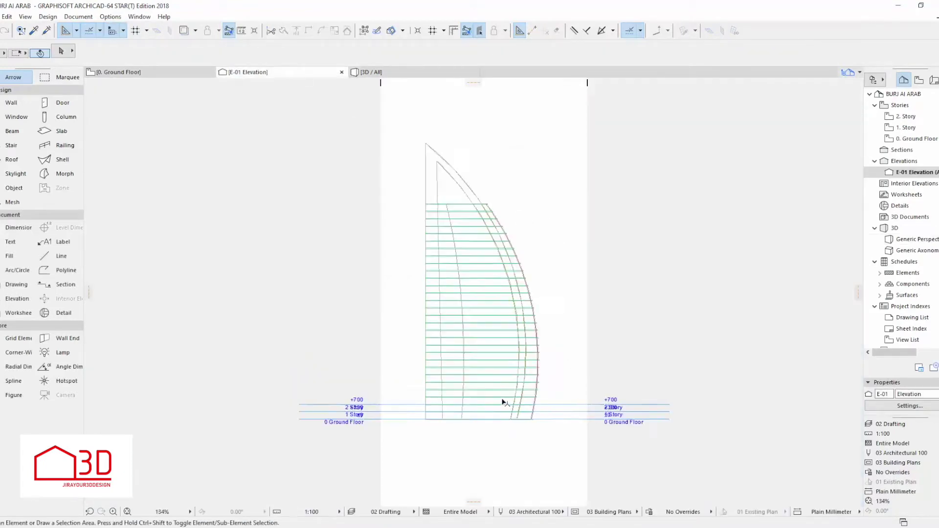
scroll(504, 403, up, 2)
key(ctrl+a)
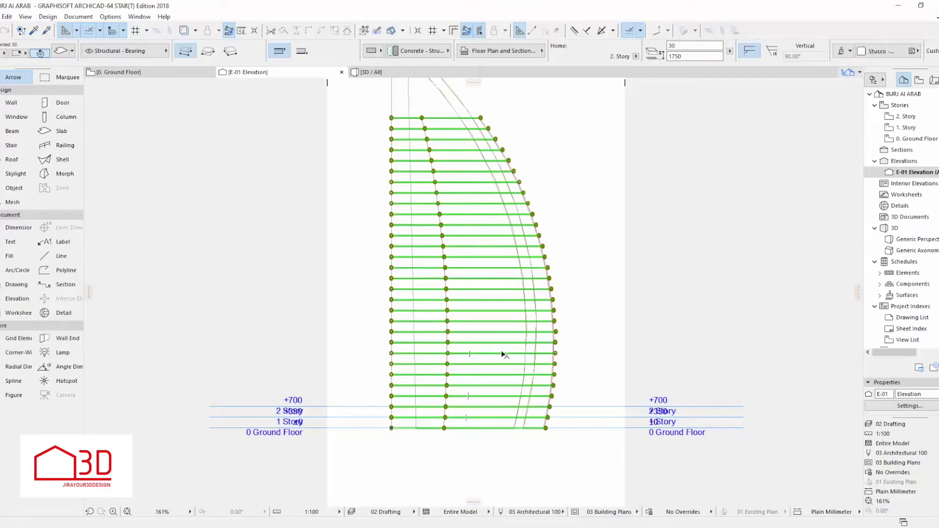
key(Escape)
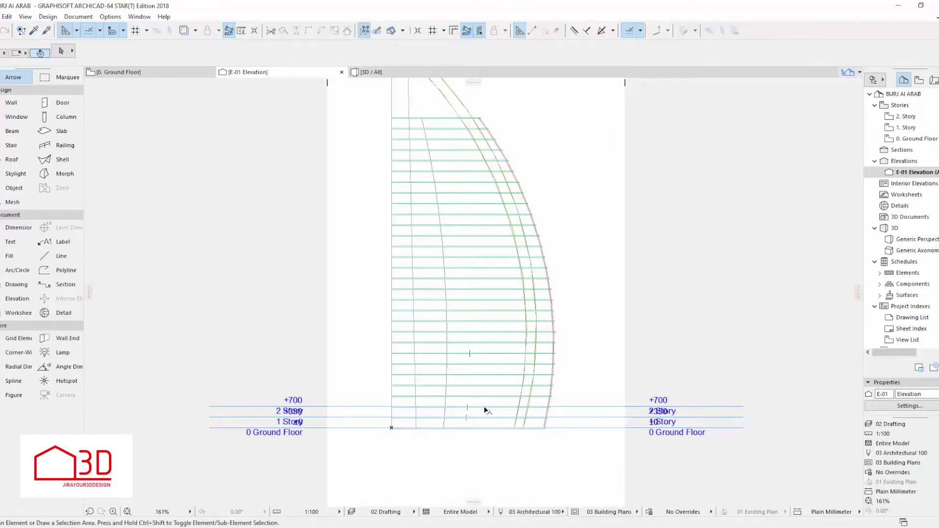
click(491, 364)
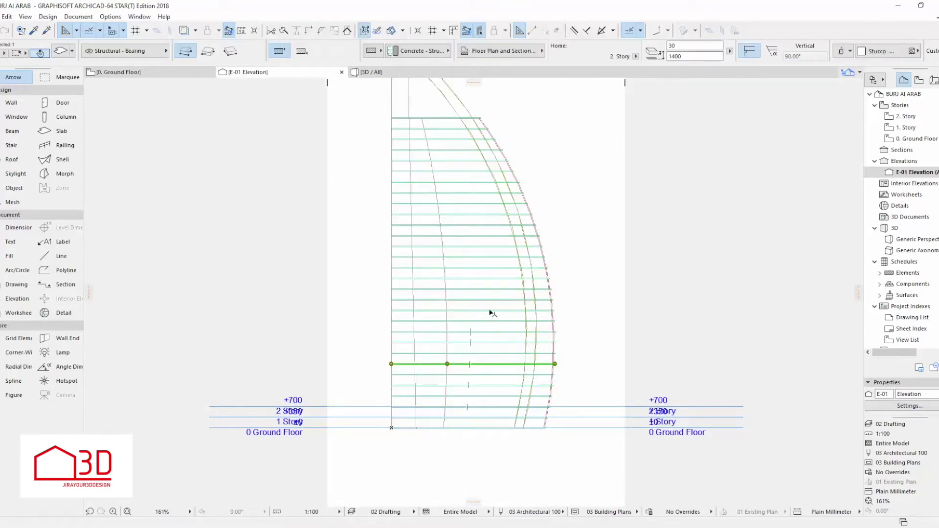
drag(488, 274, 487, 269)
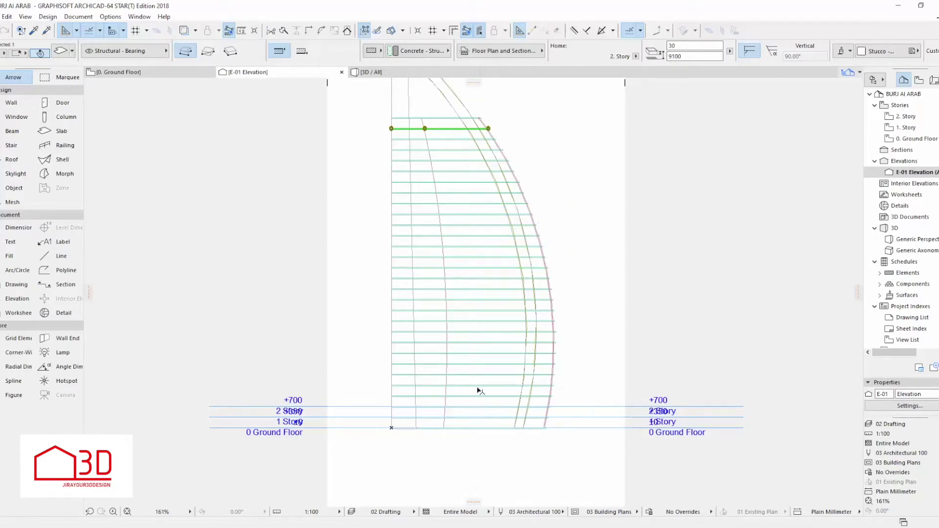
shift+click(480, 358)
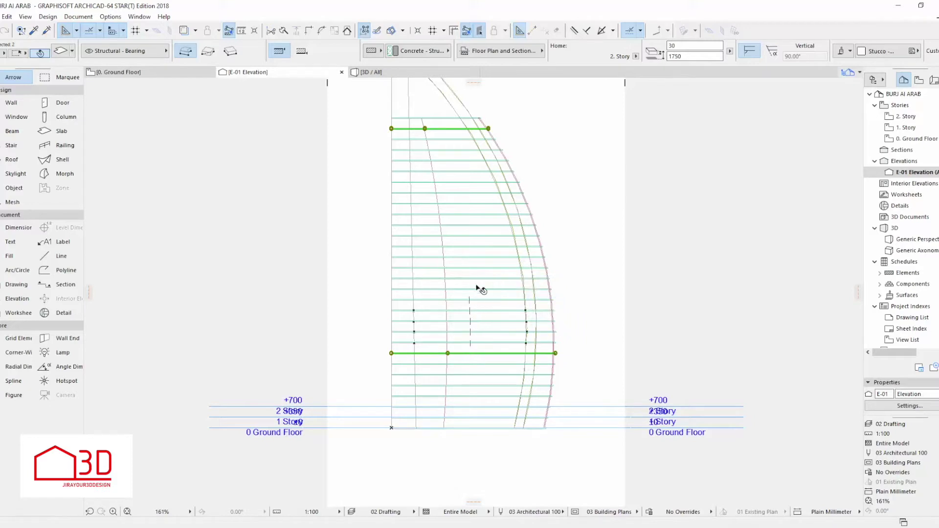
shift+click(475, 258)
scroll(587, 270, down, 1)
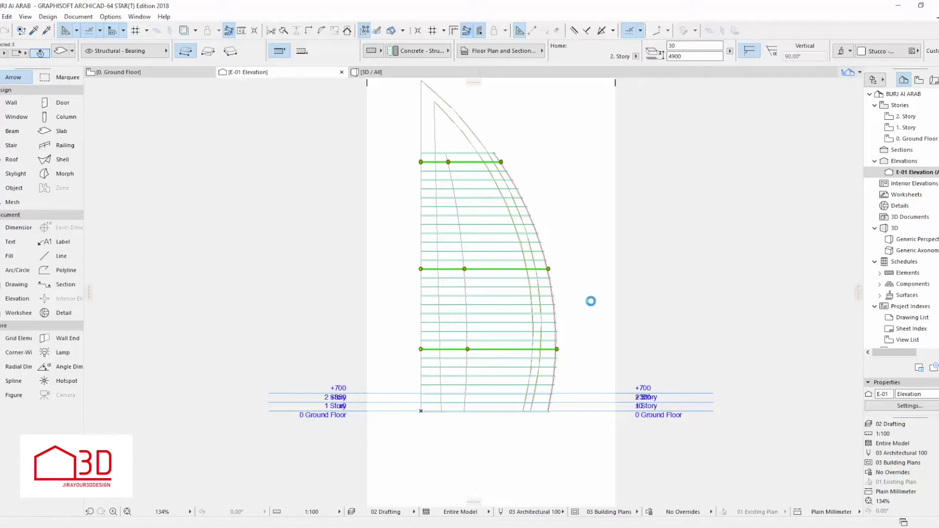
click(179, 73)
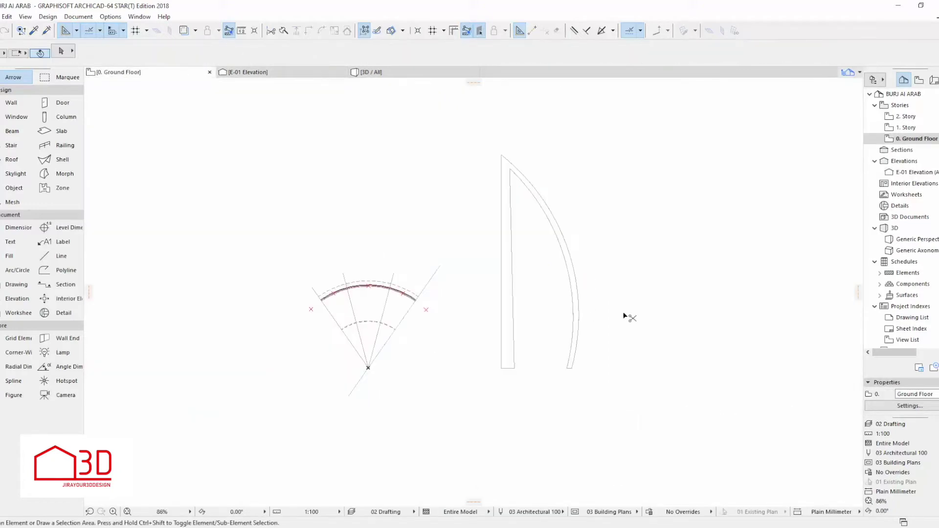
click(429, 247)
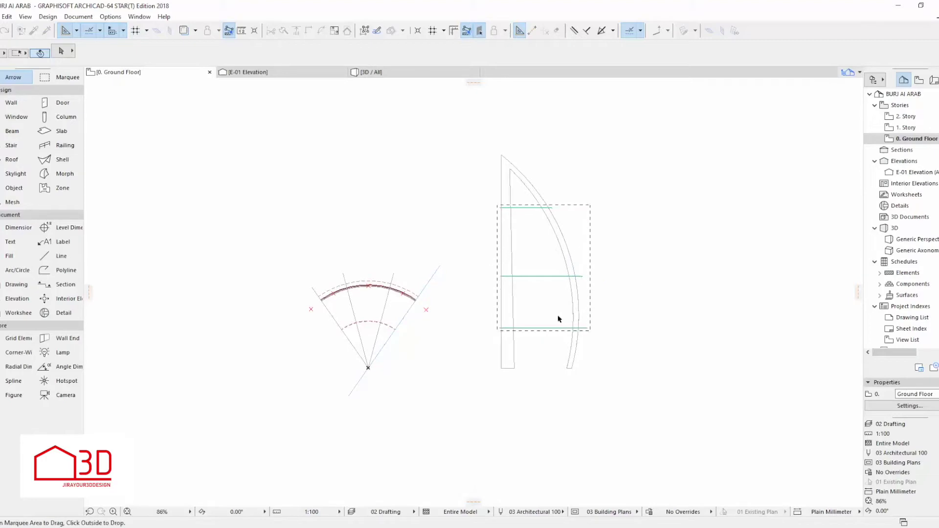
key(Escape)
Step: Add the frame's outer arc to the three selected slabs, copy them and try pasting them onto the ground floor plan
click(284, 73)
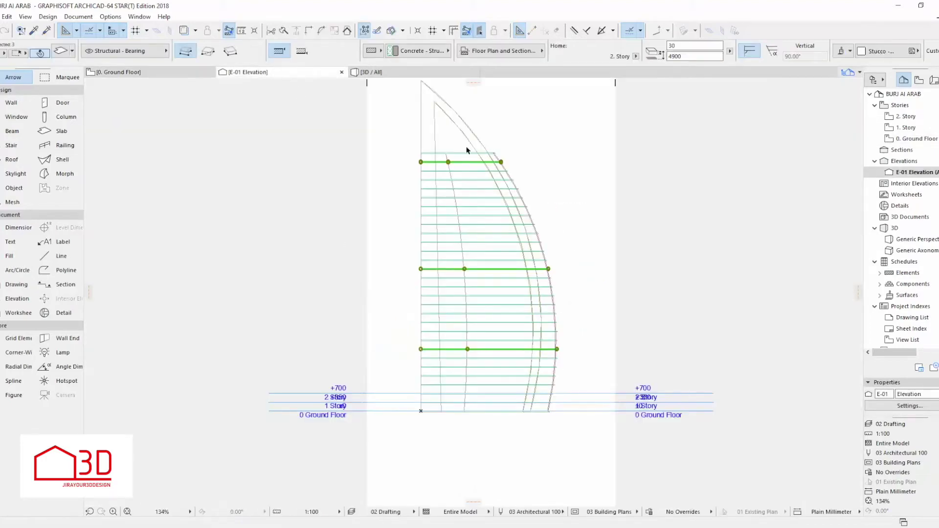
scroll(467, 198, down, 1)
shift+click(452, 116)
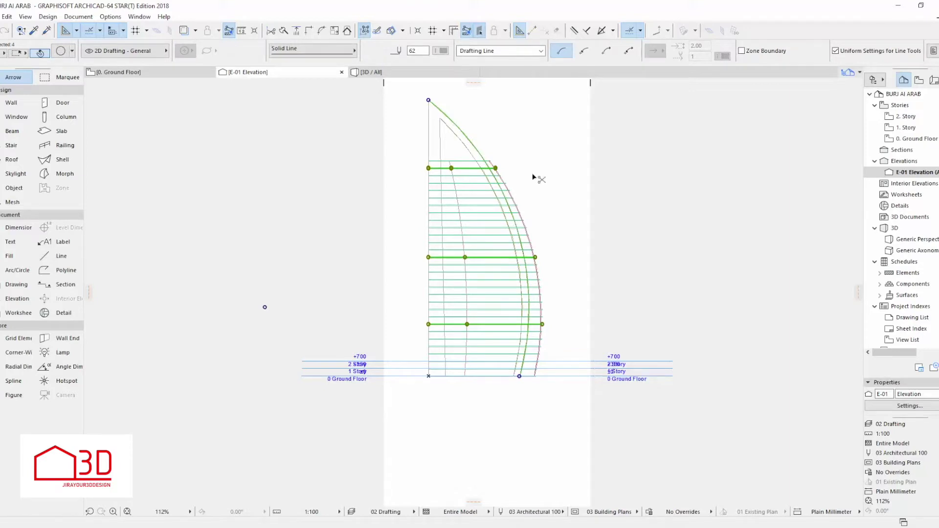
click(149, 72)
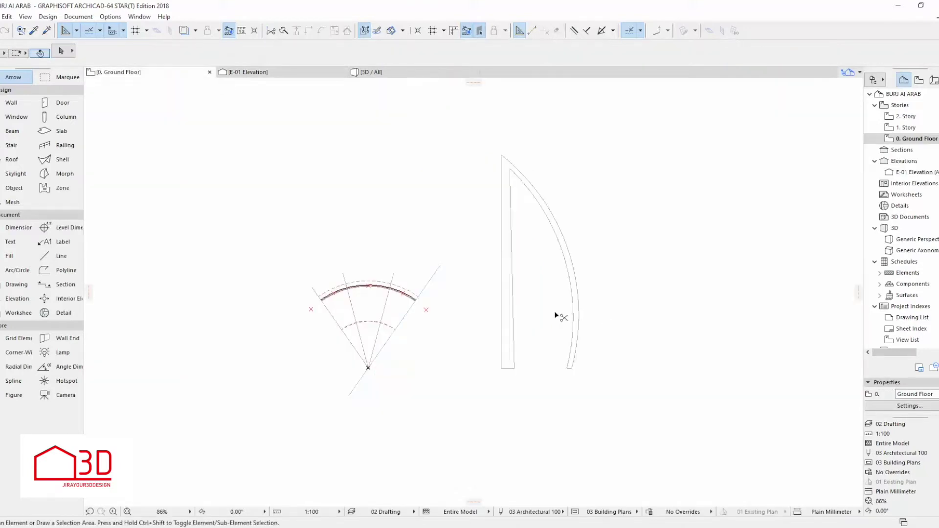
key(ctrl+v)
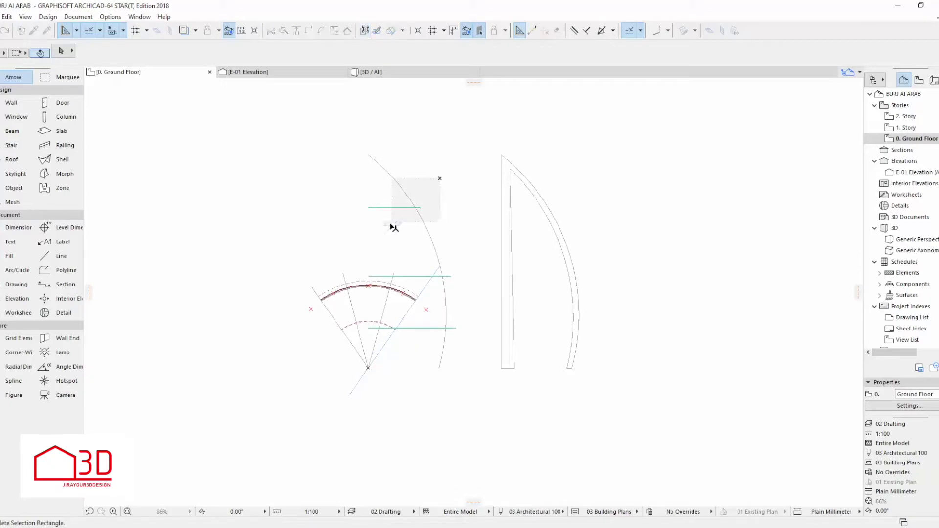
click(420, 208)
key(Escape)
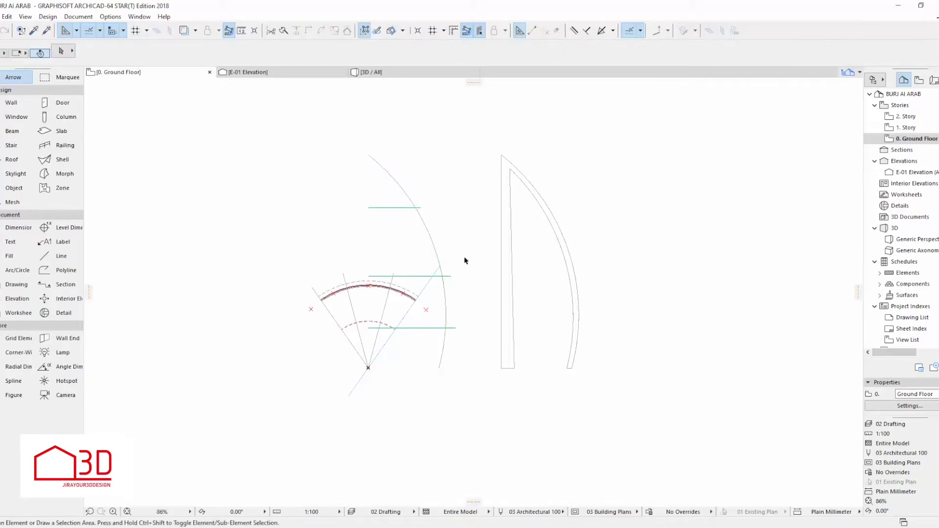
key(ctrl+z)
Step: Paste the slab and arc copies on the ground floor plan and move them into line with the frame outline's apex
key(ctrl+v)
drag(443, 222, 569, 223)
scroll(529, 138, up, 3)
click(481, 167)
scroll(560, 181, down, 3)
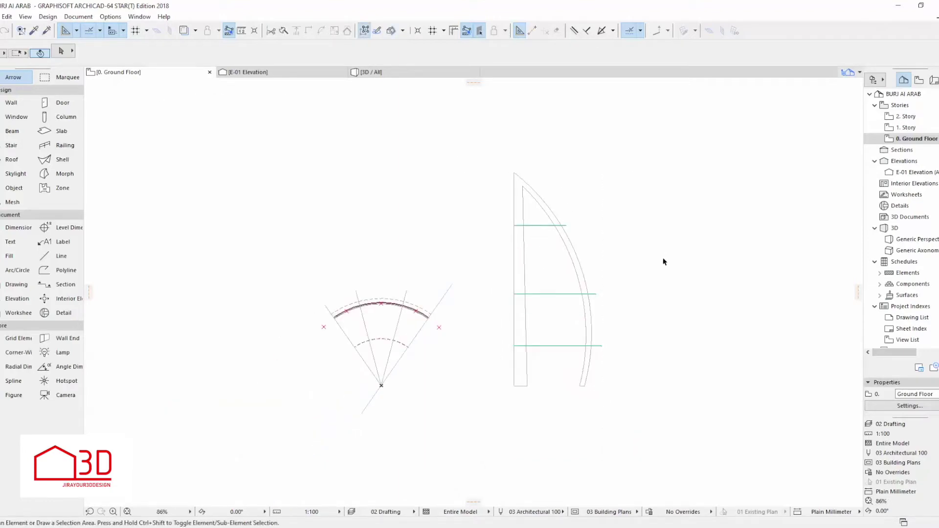
Step: Select the frame morph and examine it in the 3D view, returning to the ground floor plan
scroll(562, 205, up, 2)
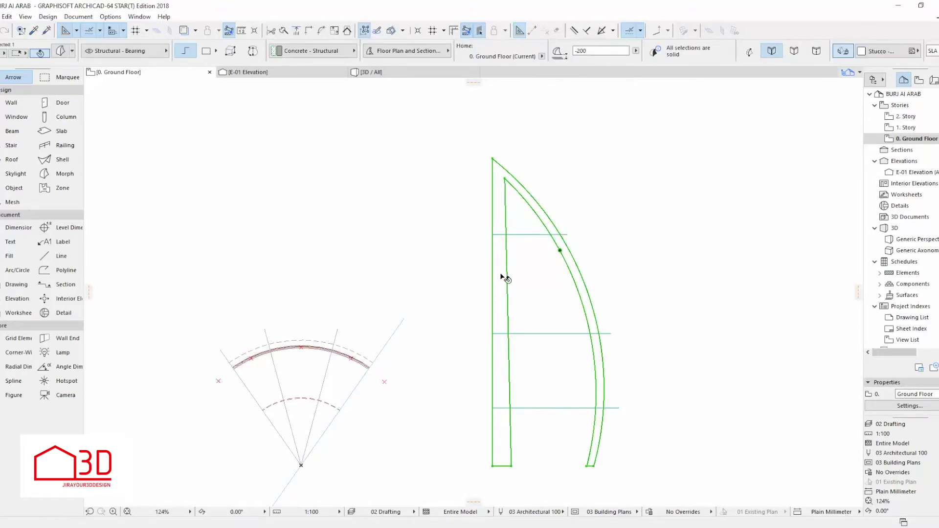
key(F3)
scroll(520, 397, up, 5)
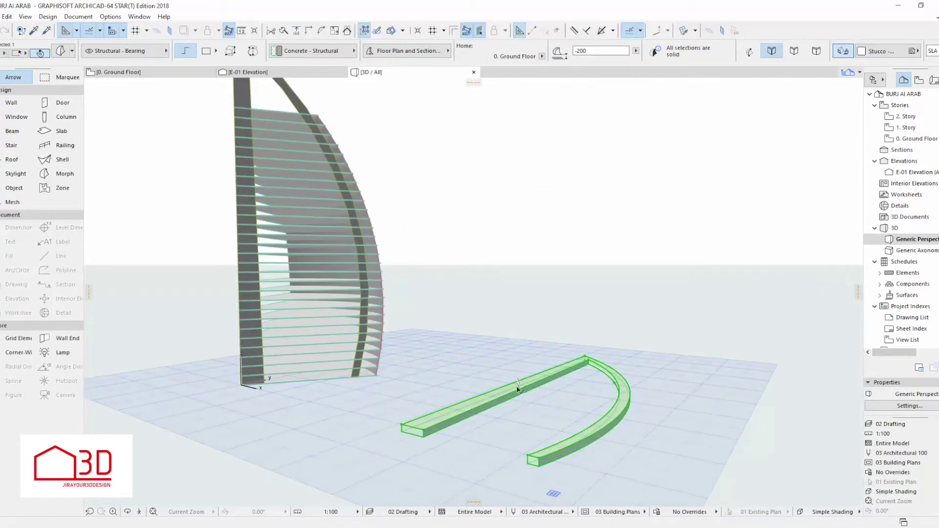
key(F2)
scroll(574, 388, up, 4)
drag(386, 349, 609, 422)
scroll(510, 425, down, 2)
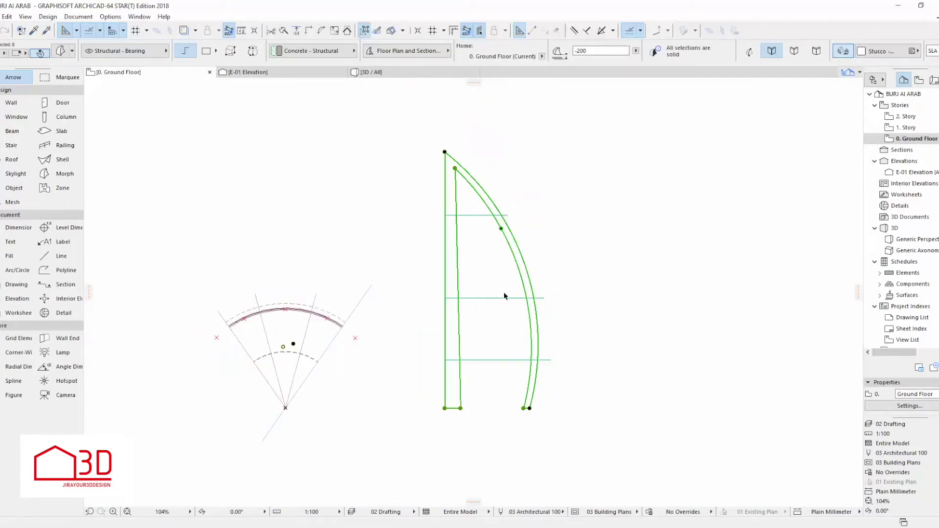
Step: Try to insert a new node on the frame morph's straight inner edge at the topmost pasted slab line
click(487, 298)
scroll(478, 223, up, 4)
click(428, 225)
scroll(423, 251, down, 2)
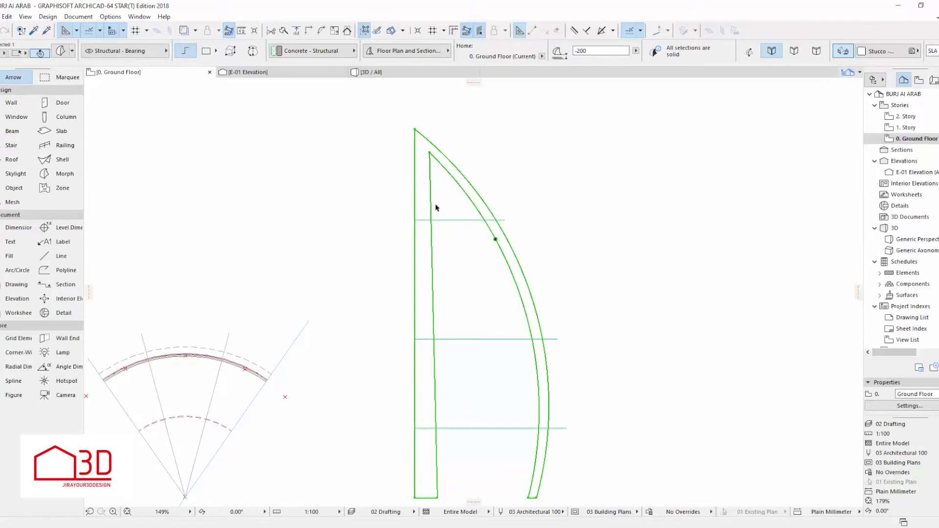
scroll(437, 208, up, 4)
click(429, 232)
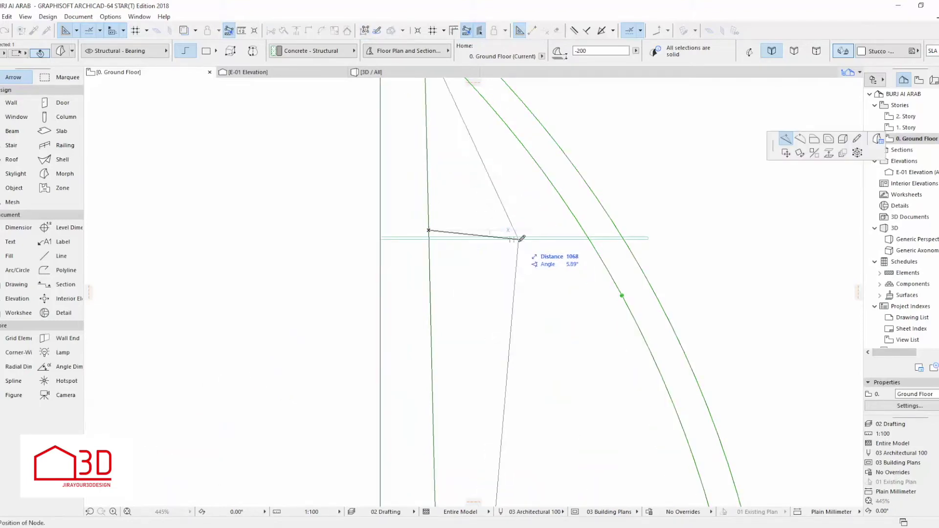
scroll(384, 250, down, 6)
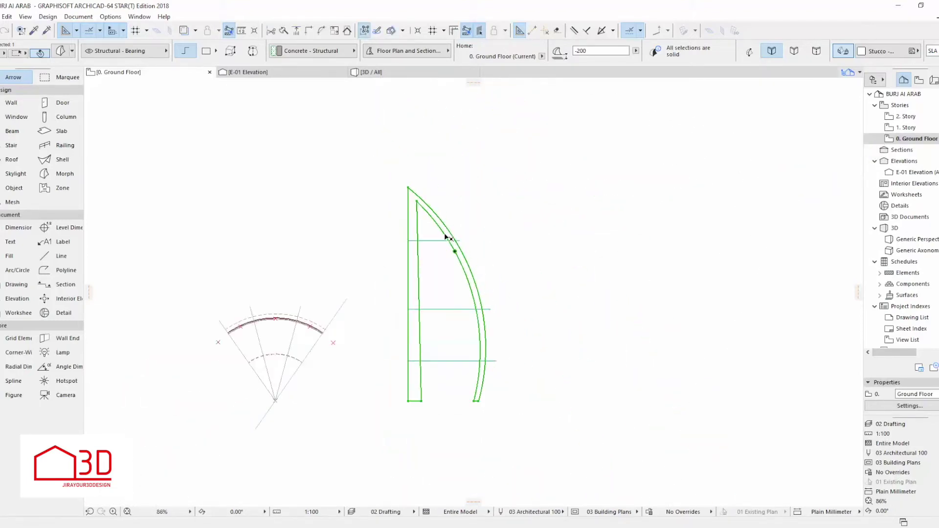
Step: Undo the pasted copies and the conversion of the frame slab into a morph
key(F3)
click(494, 405)
click(627, 266)
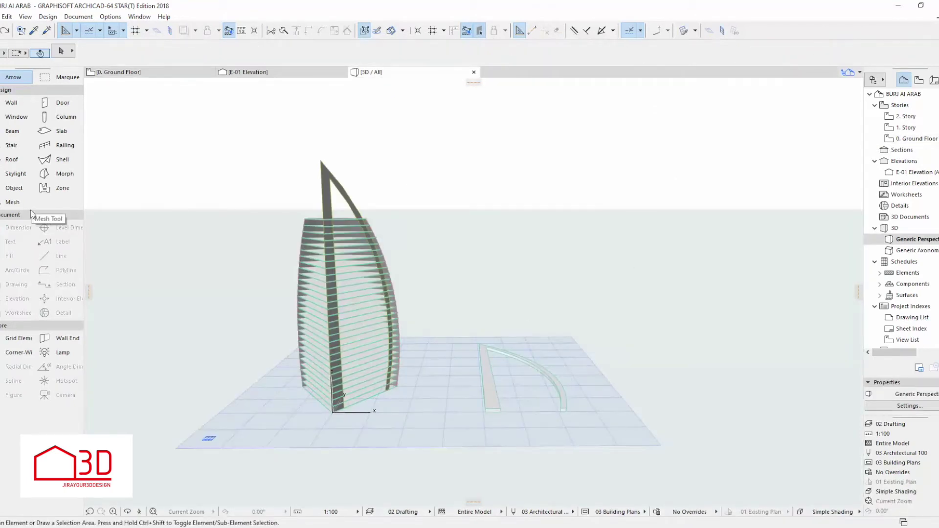
click(1, 31)
click(1, 31)
click(564, 263)
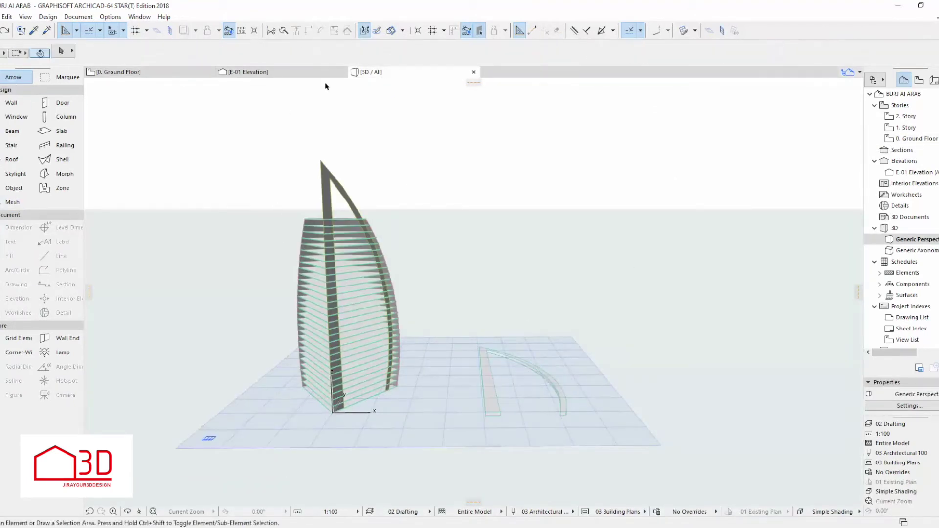
Step: Select the same three floor slabs and the frame's outer arc in the E-01 elevation and copy them for the ground floor plan
click(161, 72)
click(266, 72)
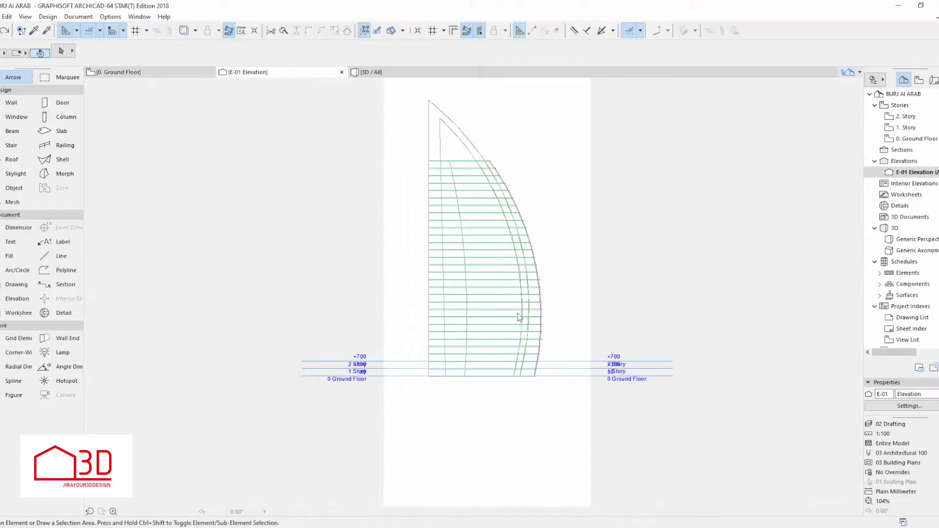
click(495, 323)
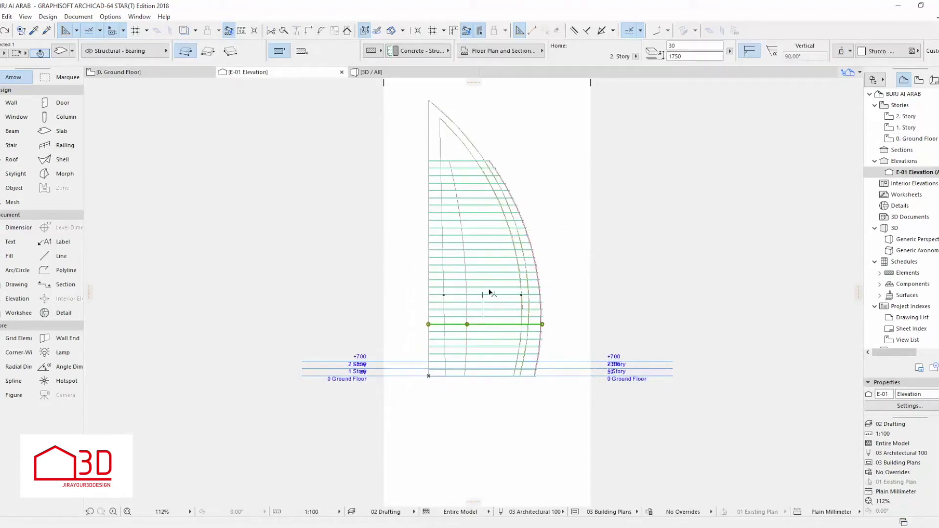
click(493, 257)
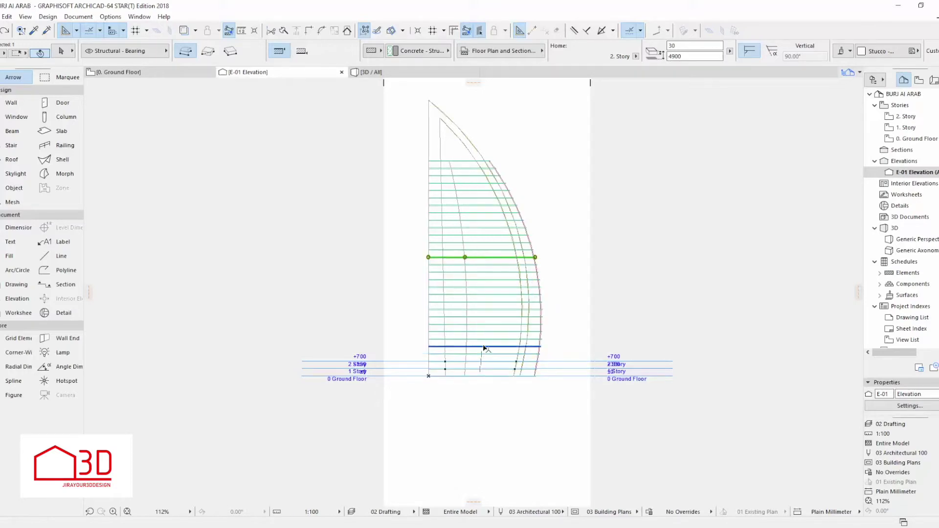
shift+click(471, 139)
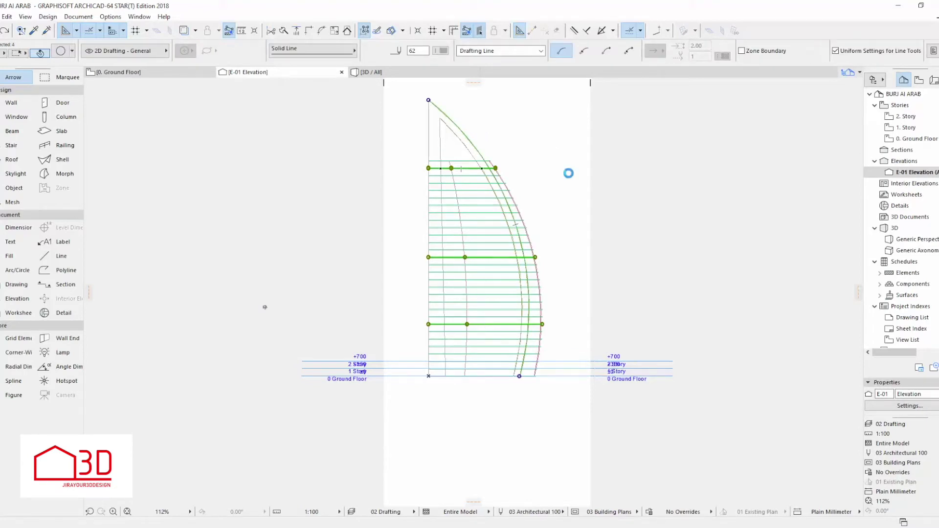
click(142, 72)
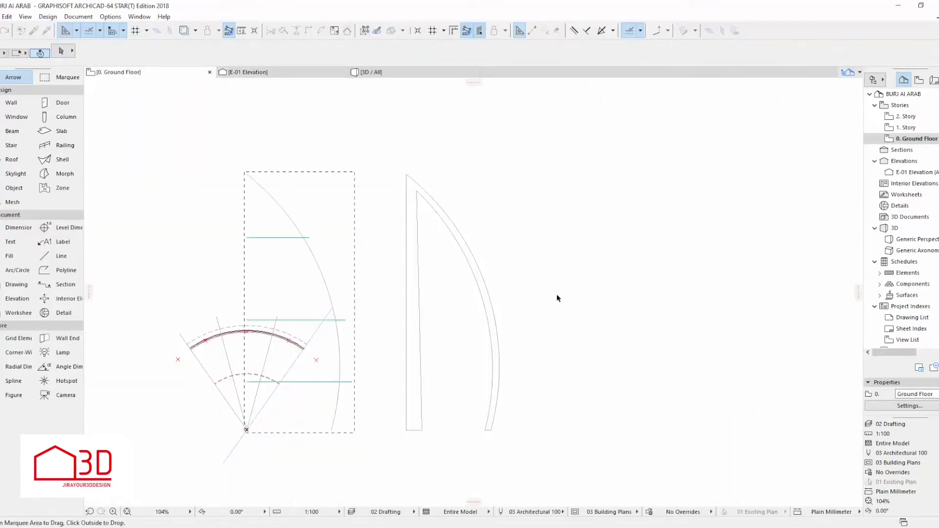
Step: Undo the misplaced paste, paste the slabs and arc again and align them with the frame slab's apex on the ground floor plan
key(ctrl+z)
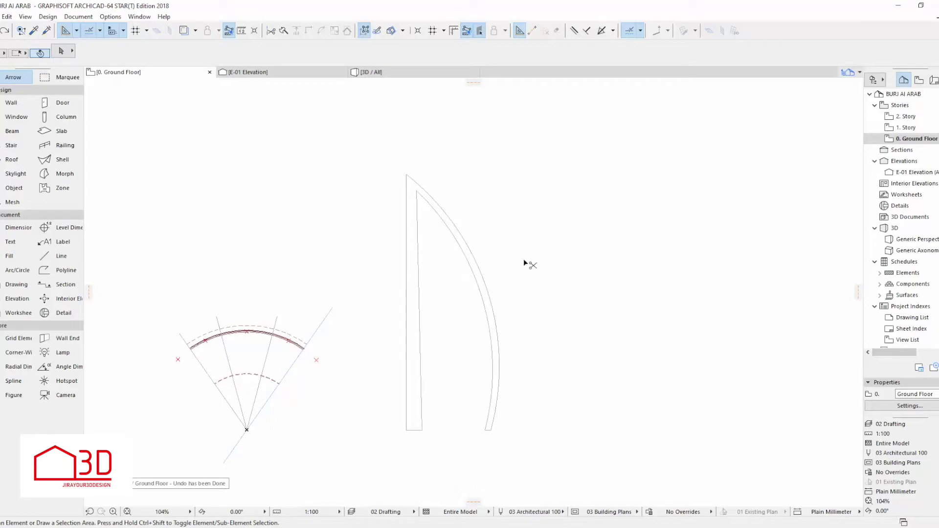
key(ctrl+v)
drag(335, 212, 474, 198)
scroll(404, 140, up, 3)
drag(370, 171, 410, 199)
scroll(536, 253, down, 4)
click(483, 327)
click(483, 327)
click(610, 317)
Step: Add a 200 wide rotated-rectangle crossbar to the frame slab along the topmost pasted slab line, from the straight inner edge to the arc
scroll(480, 263, up, 4)
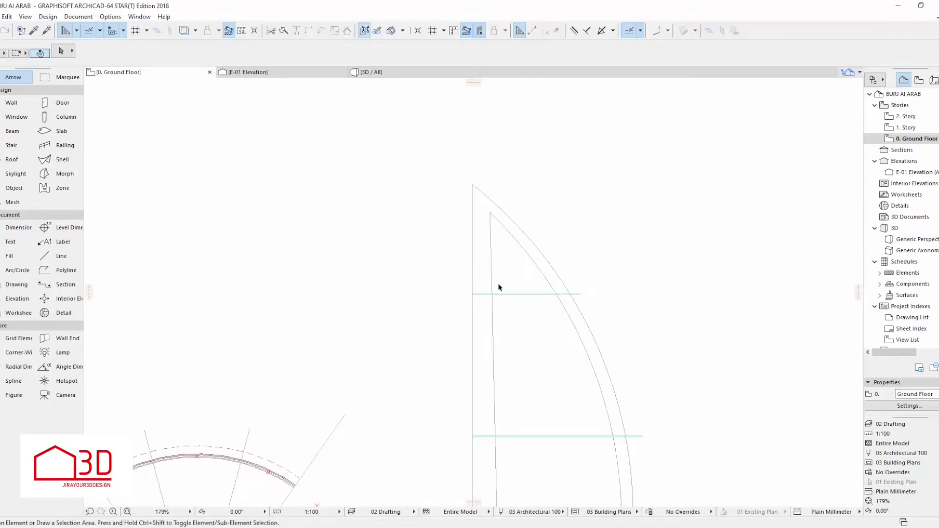
click(489, 301)
scroll(561, 282, up, 4)
scroll(416, 303, up, 3)
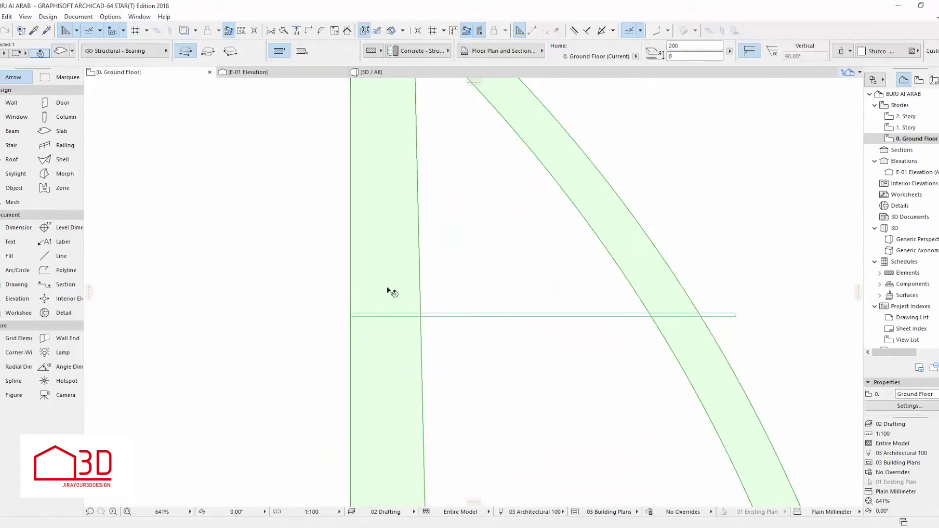
click(421, 312)
scroll(411, 316, up, 5)
click(390, 313)
scroll(450, 298, down, 4)
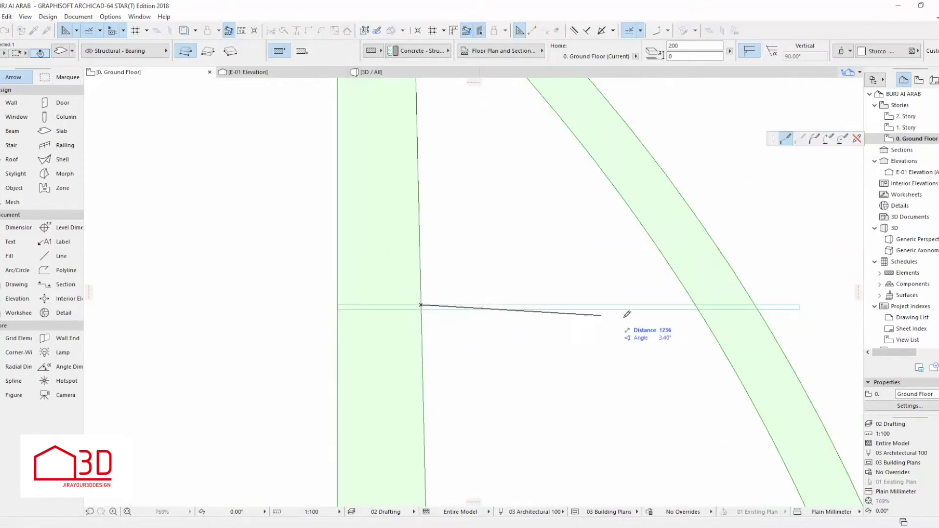
click(228, 57)
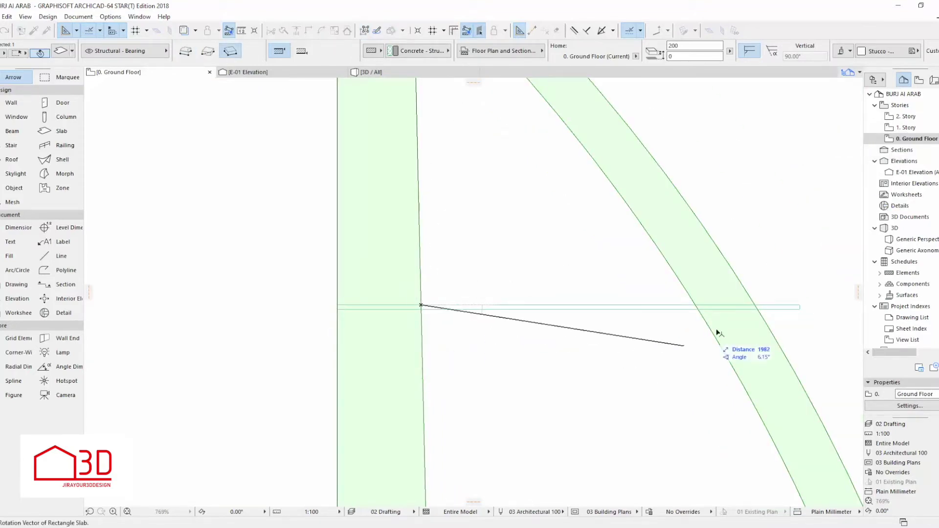
click(708, 306)
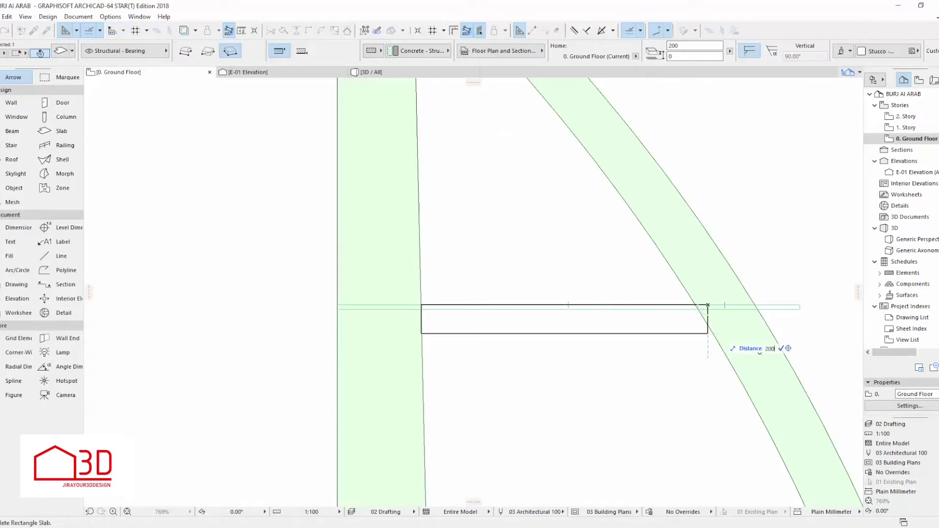
key(Return)
Step: Stretch the topmost crossbar's lower end corner so that its end meets the inner edge of the frame's curved leg
scroll(725, 338, up, 3)
click(696, 317)
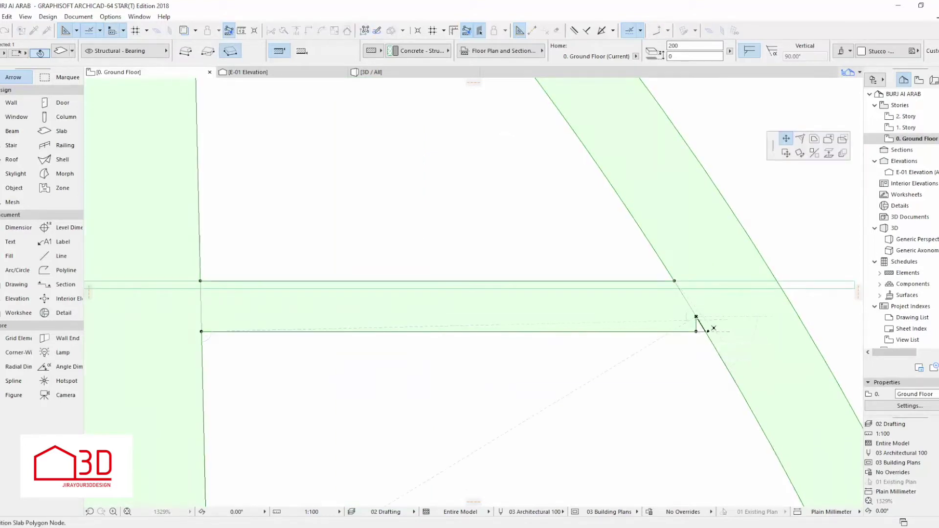
click(708, 331)
Step: Add a rotated-rectangle crossbar to the frame slab along the middle pasted slab line, from the straight inner edge to the curved leg
scroll(708, 331, down, 10)
scroll(587, 342, up, 3)
click(519, 310)
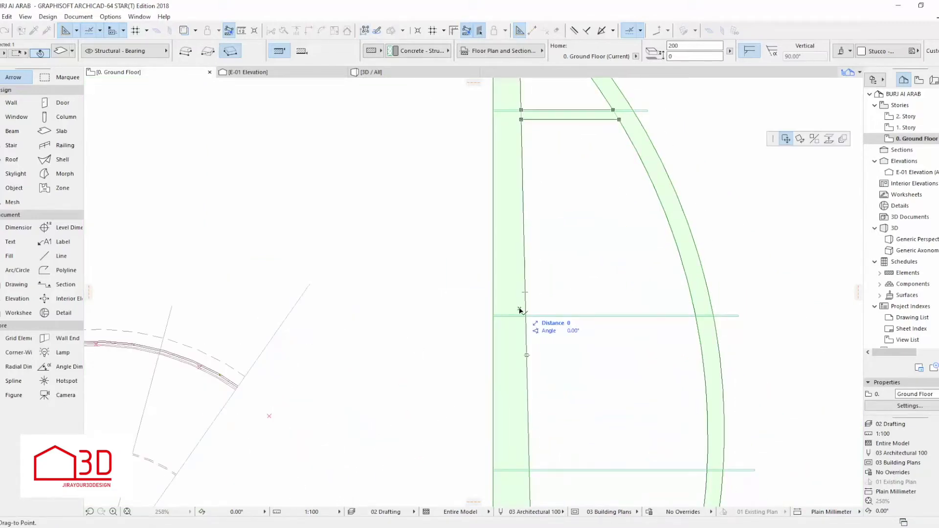
click(527, 314)
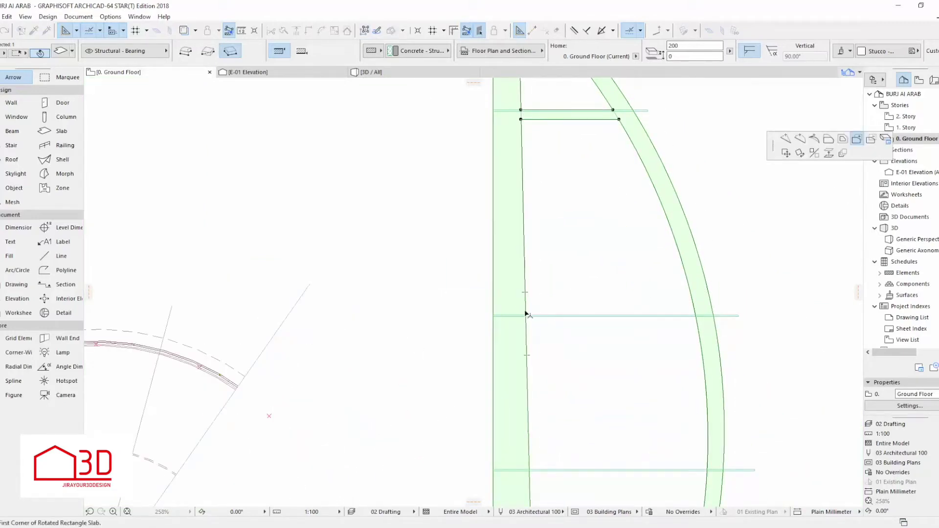
scroll(526, 313, up, 3)
scroll(520, 314, down, 3)
click(749, 322)
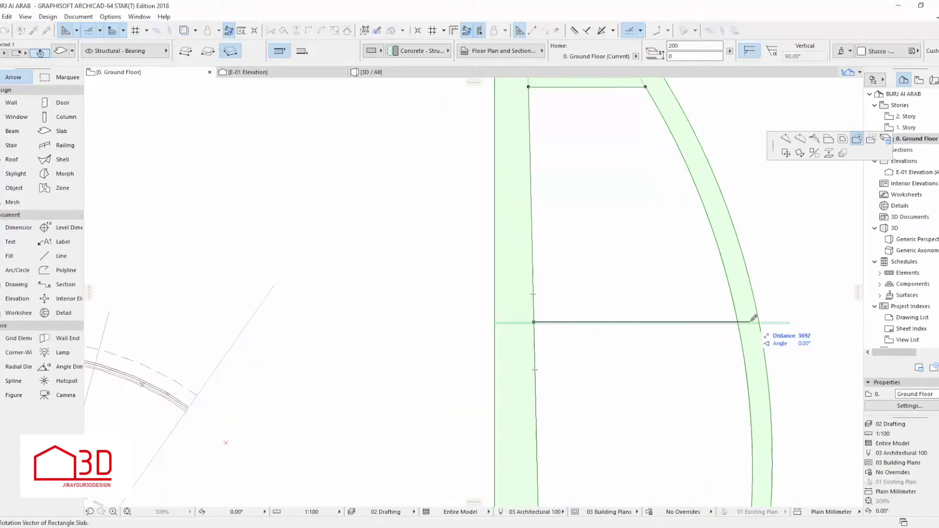
click(748, 334)
Step: Add a rotated-rectangle crossbar to the frame slab along the lowest pasted slab line, from the straight inner edge to the curved leg
scroll(623, 241, down, 4)
scroll(607, 380, up, 3)
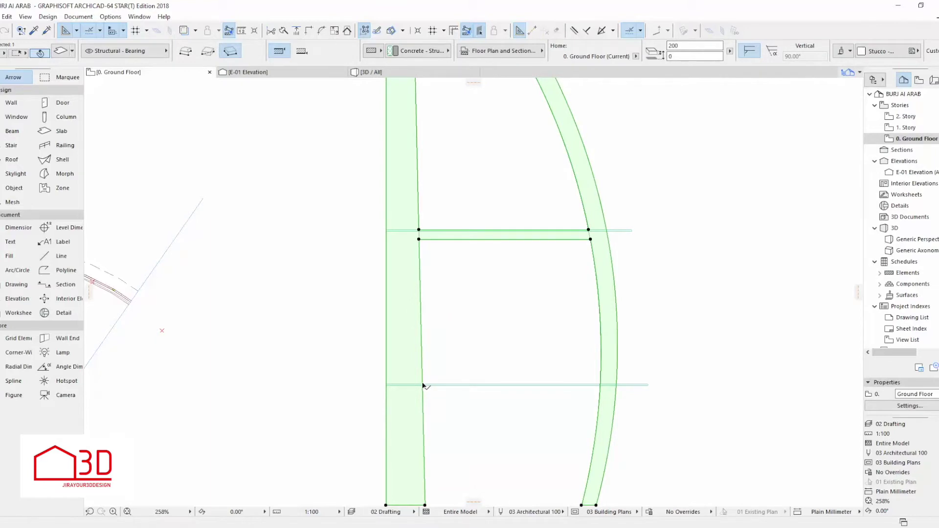
click(424, 398)
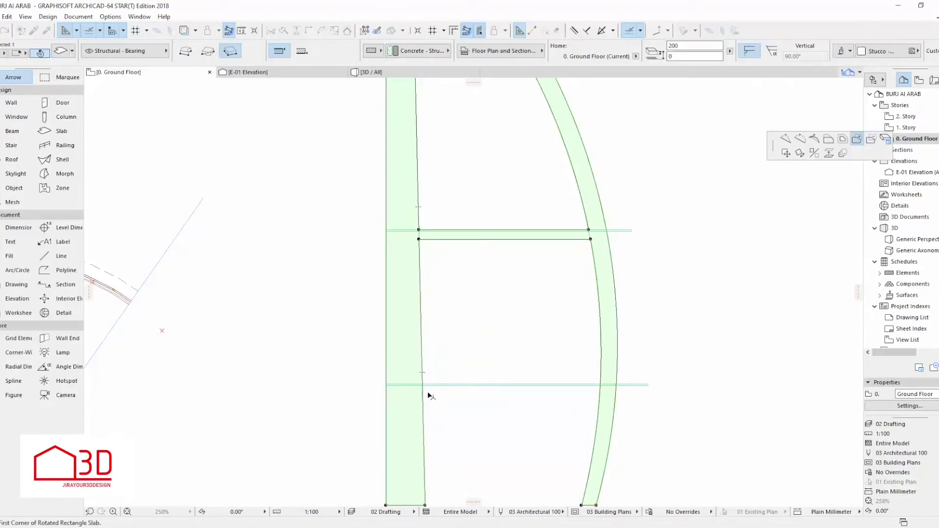
scroll(429, 375, up, 4)
click(396, 377)
click(788, 376)
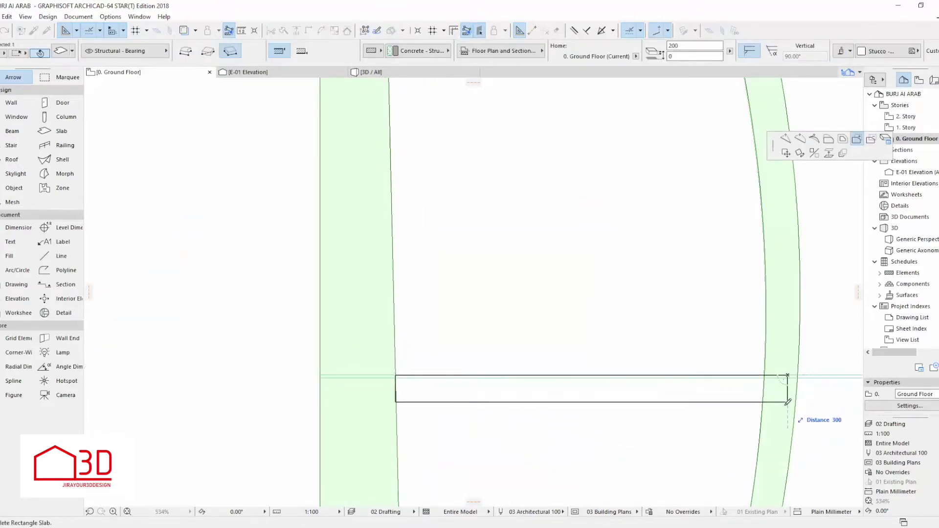
key(Return)
scroll(636, 381, down, 6)
middle_drag(591, 340, 561, 345)
scroll(562, 348, down, 1)
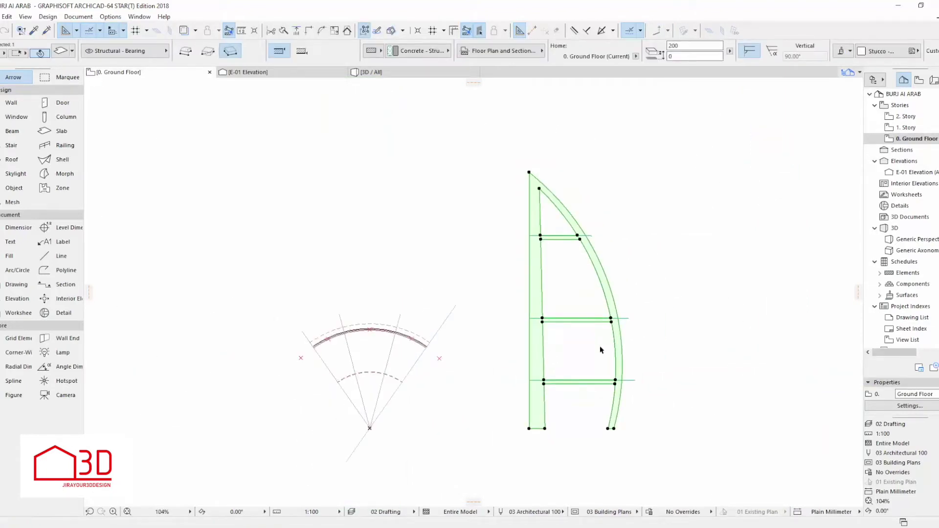
key(Escape)
Step: Draw a diagonal line from the straight leg's inner base corner to the lowest crossbar's lower end at the curved leg, and bow it upward into an arc
scroll(579, 431, up, 6)
click(62, 257)
click(457, 426)
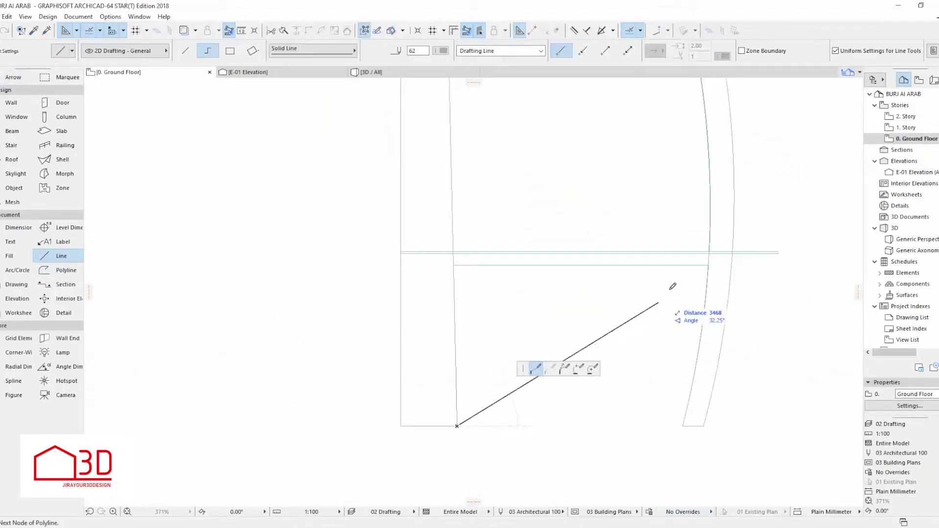
key(Escape)
click(591, 341)
click(583, 346)
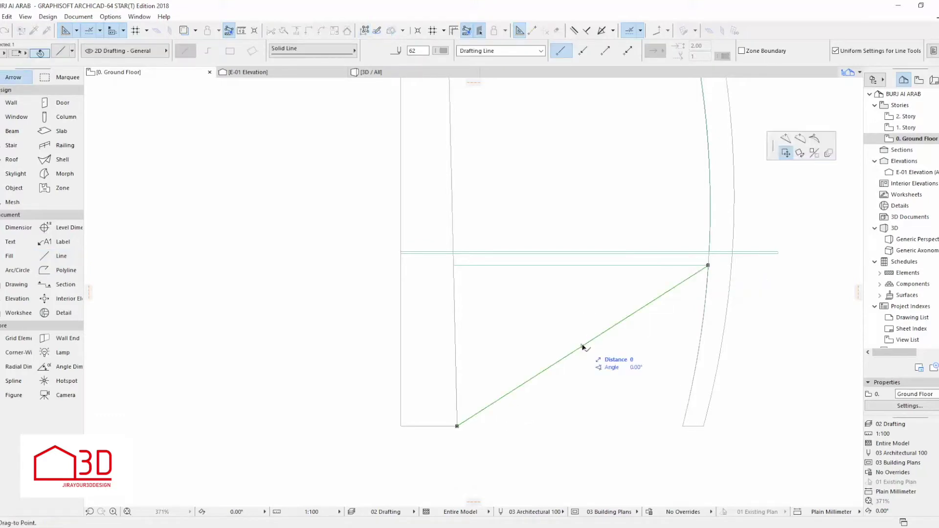
click(800, 139)
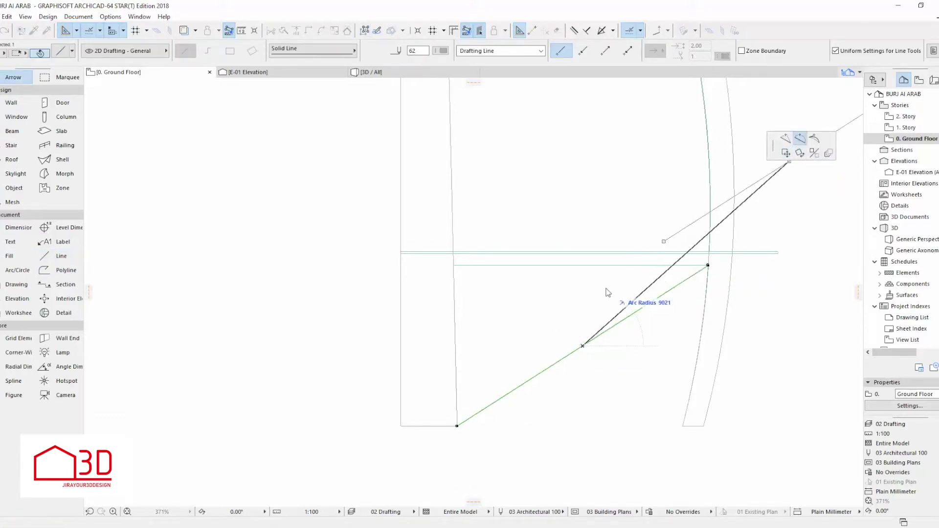
click(579, 328)
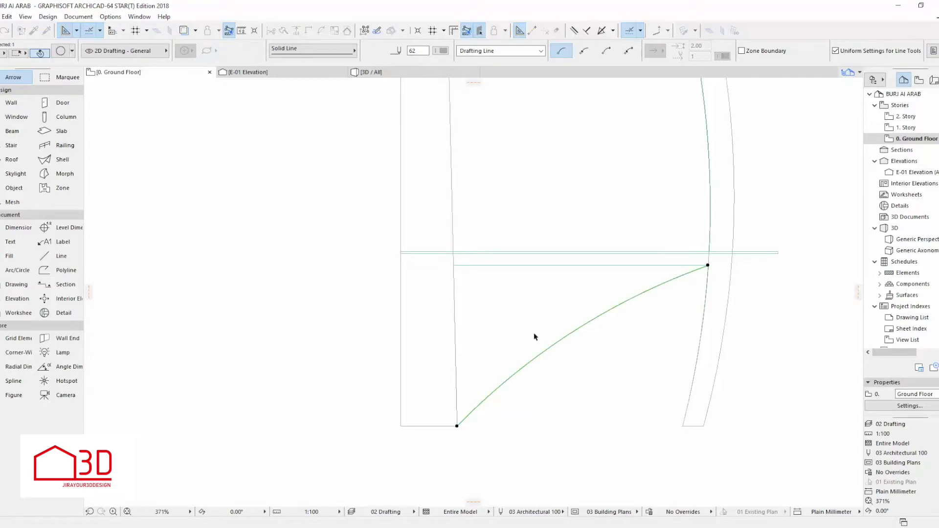
Step: Shift the arc slightly up and left, and mirror a copy of it about the diagonal between the two frame corners
click(534, 359)
click(786, 153)
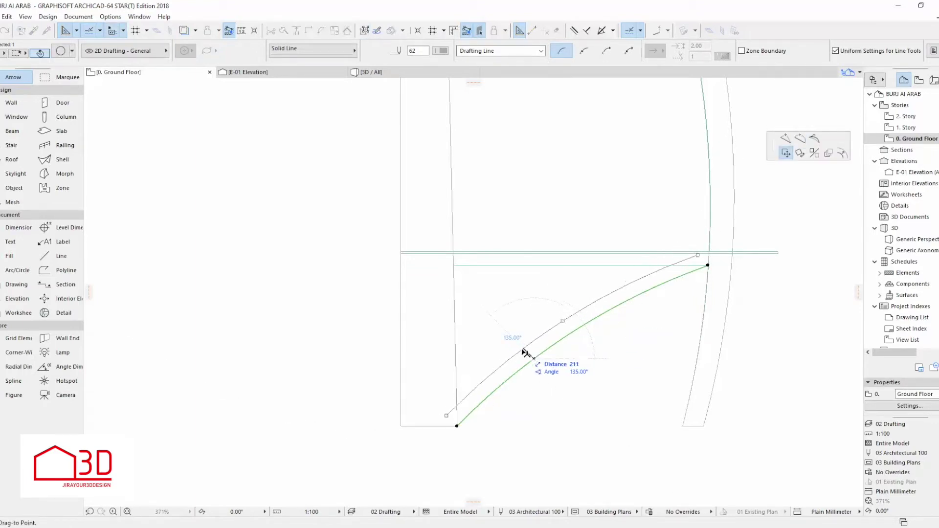
key(Return)
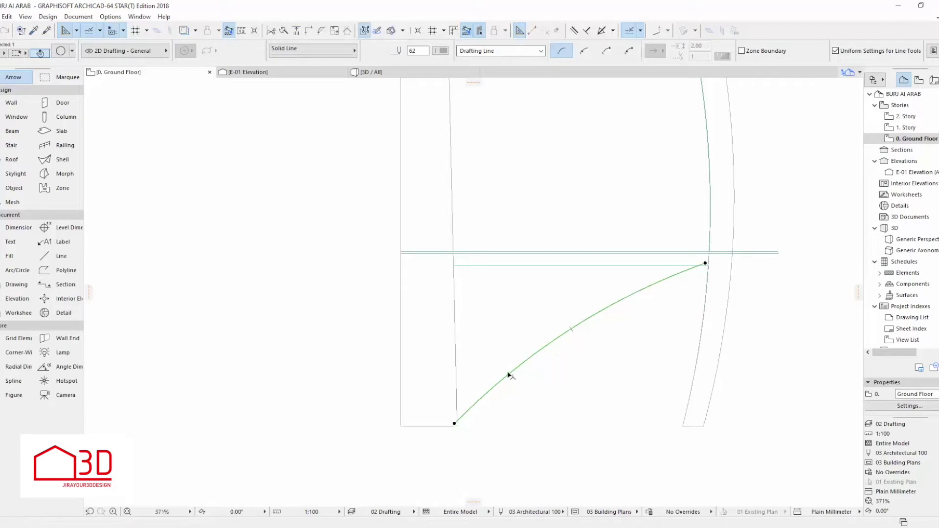
key(ctrl+shift+m)
click(456, 425)
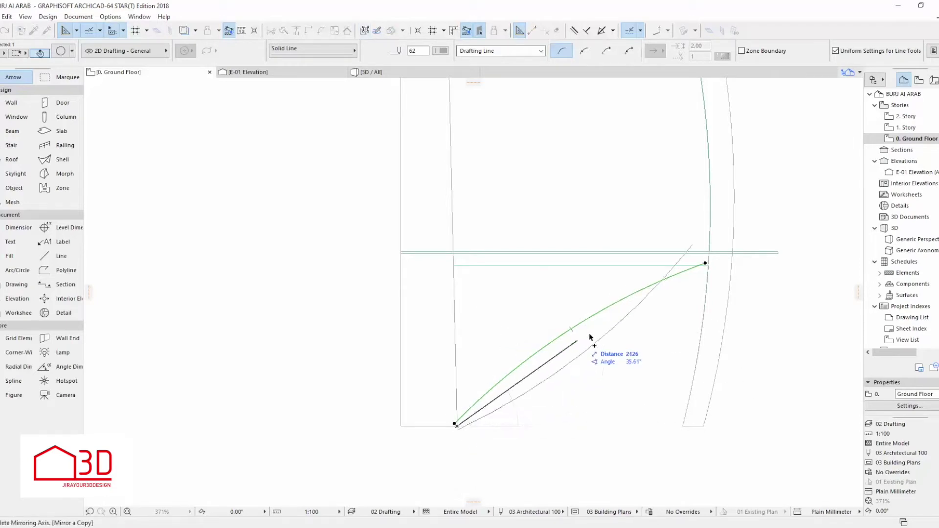
click(709, 268)
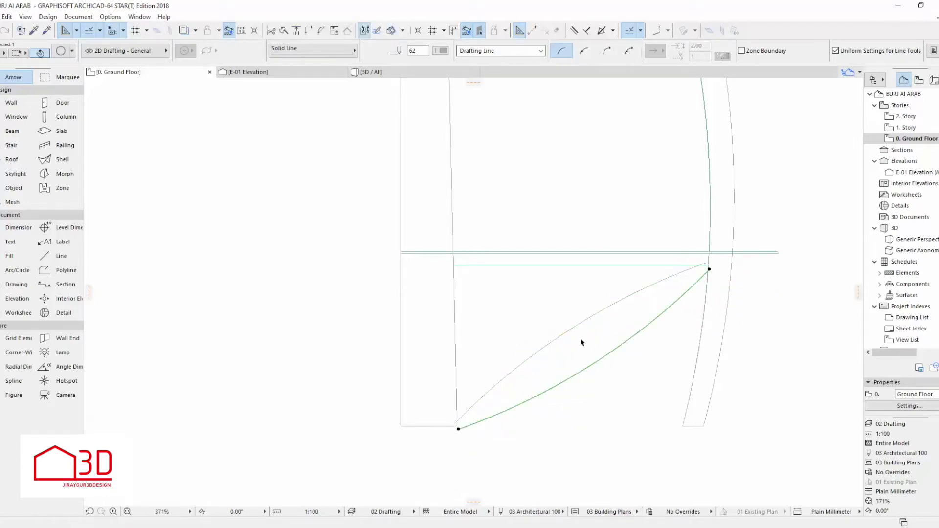
Step: Examine how the ends of the two mirrored arcs meet the frame's base corner and the lowest crossbar's corner
scroll(462, 433, up, 3)
click(459, 429)
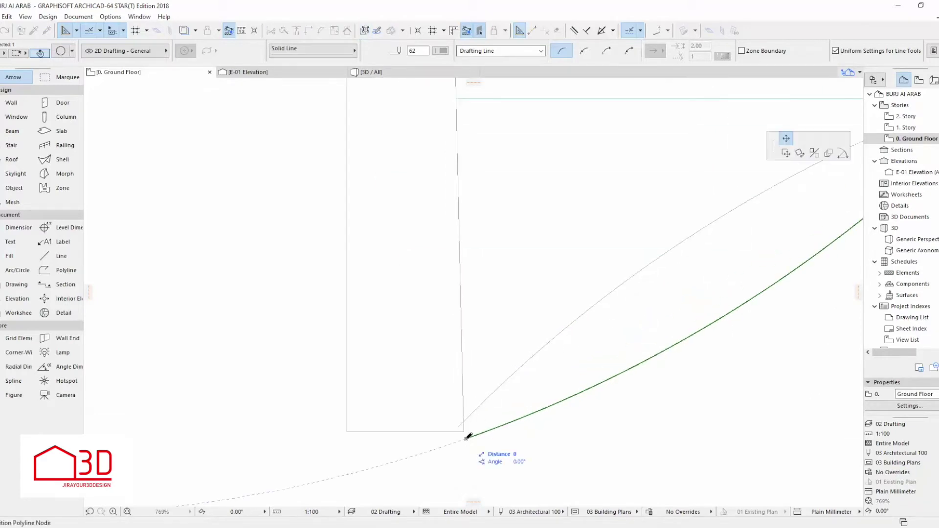
key(Escape)
scroll(455, 451, down, 3)
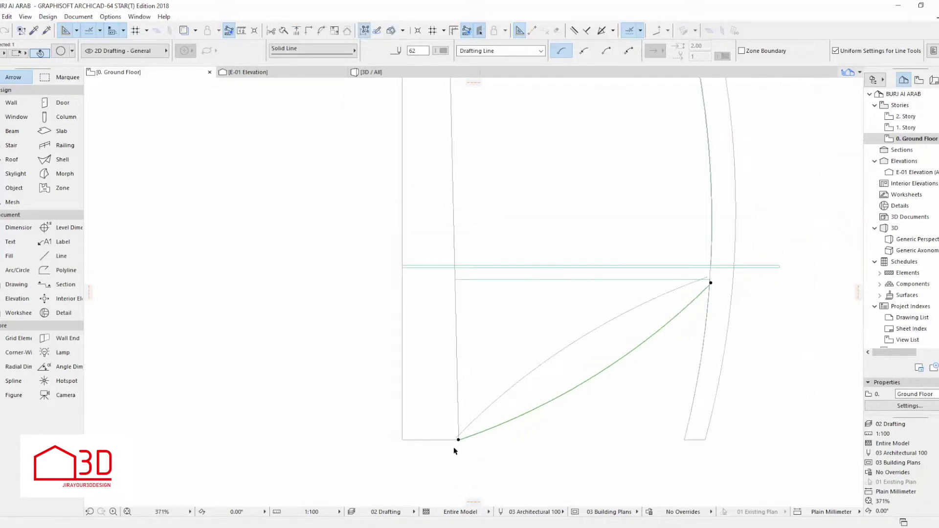
scroll(456, 447, up, 4)
scroll(460, 448, down, 4)
scroll(740, 269, up, 3)
scroll(727, 282, down, 3)
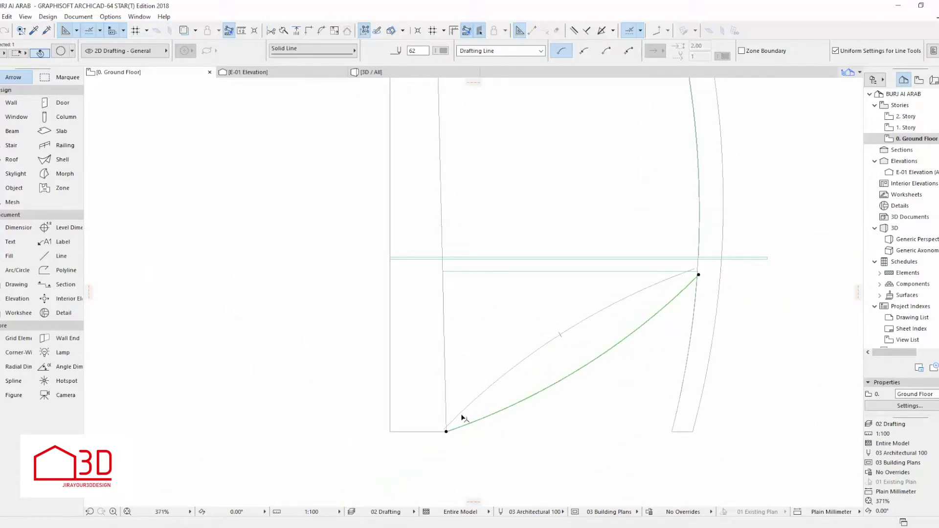
scroll(705, 282, up, 2)
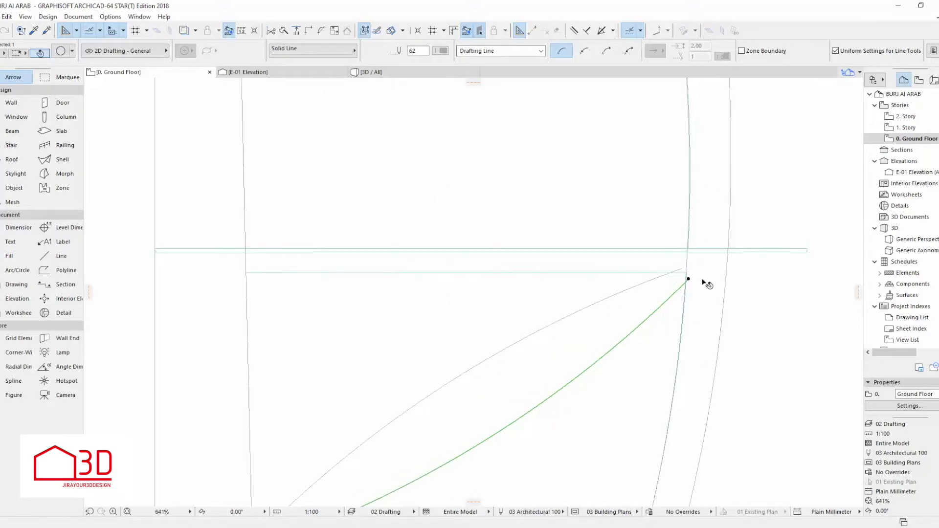
key(Escape)
scroll(683, 270, up, 2)
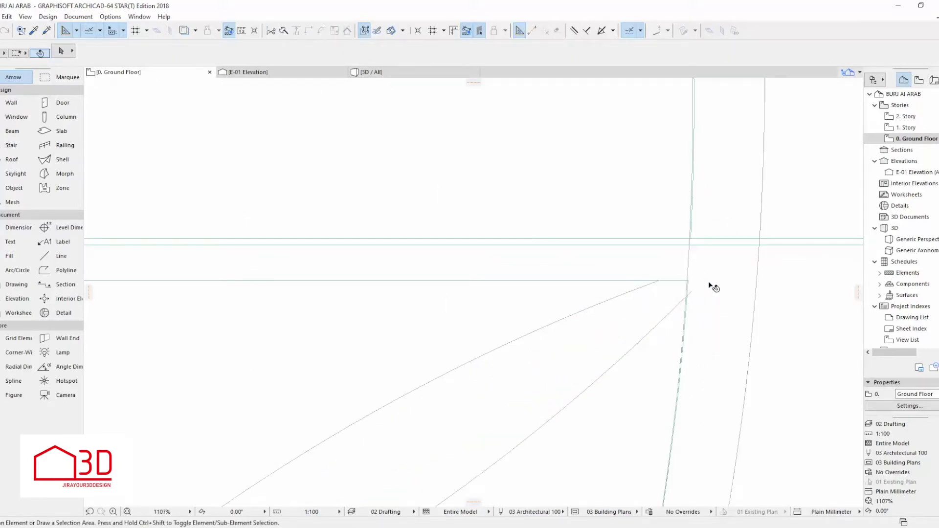
scroll(703, 298, down, 8)
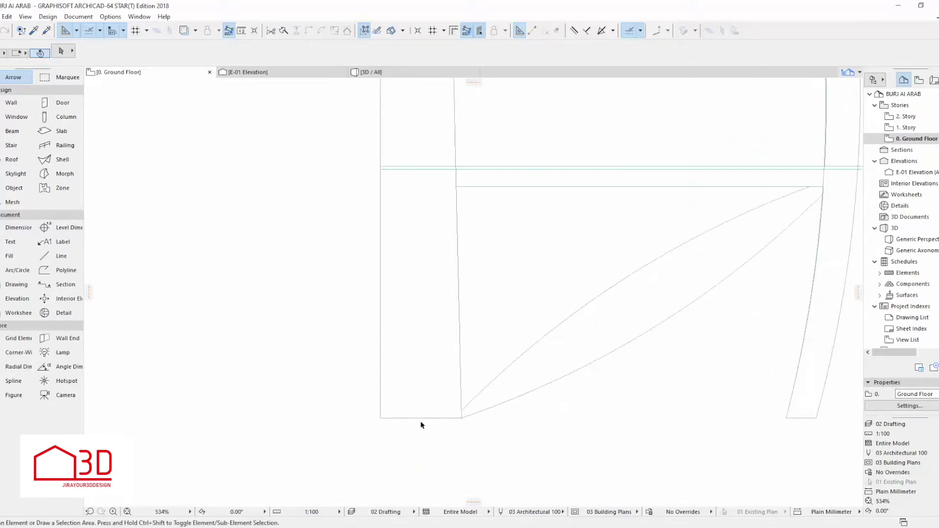
Step: Fill the leaf shape between the two arcs with a slab and offset a copy of its outline inward by 40
click(61, 130)
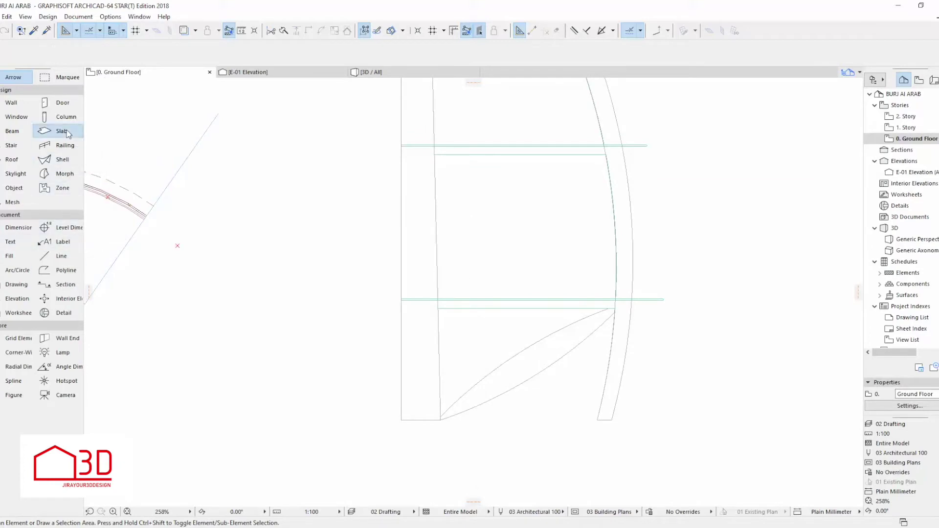
click(520, 373)
scroll(583, 331, up, 1)
click(630, 300)
click(814, 138)
scroll(623, 314, up, 2)
scroll(590, 308, up, 2)
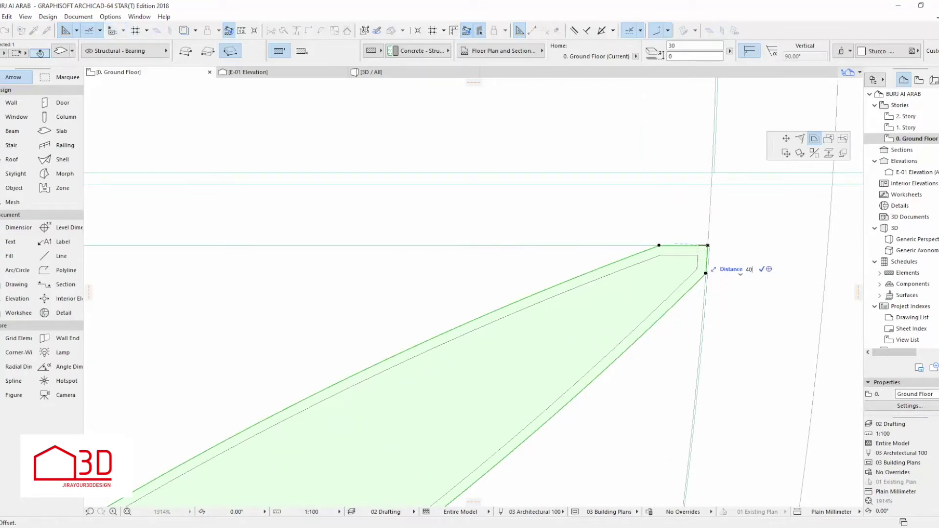
text(40)
key(Return)
scroll(609, 298, down, 1)
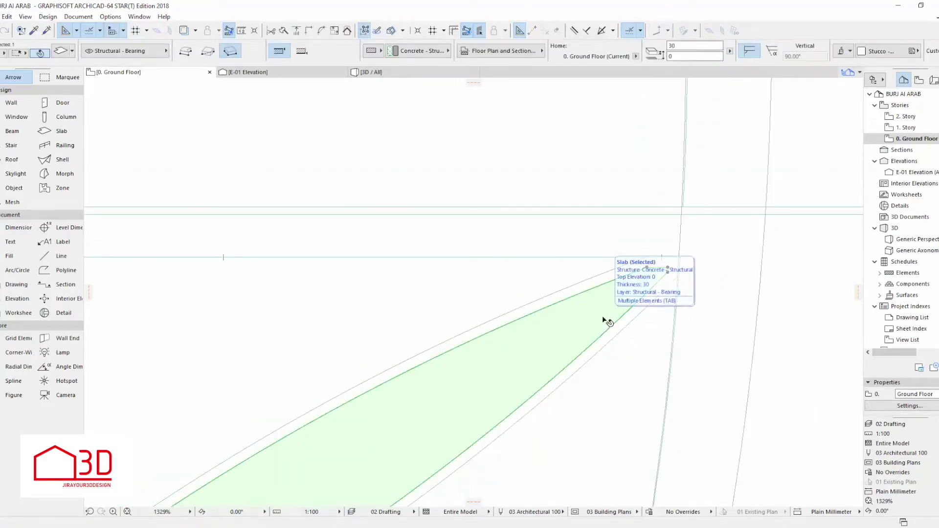
Step: Cut the inner offset outline out of the leaf-shaped slab as a hole and delete the inner slab
click(680, 256)
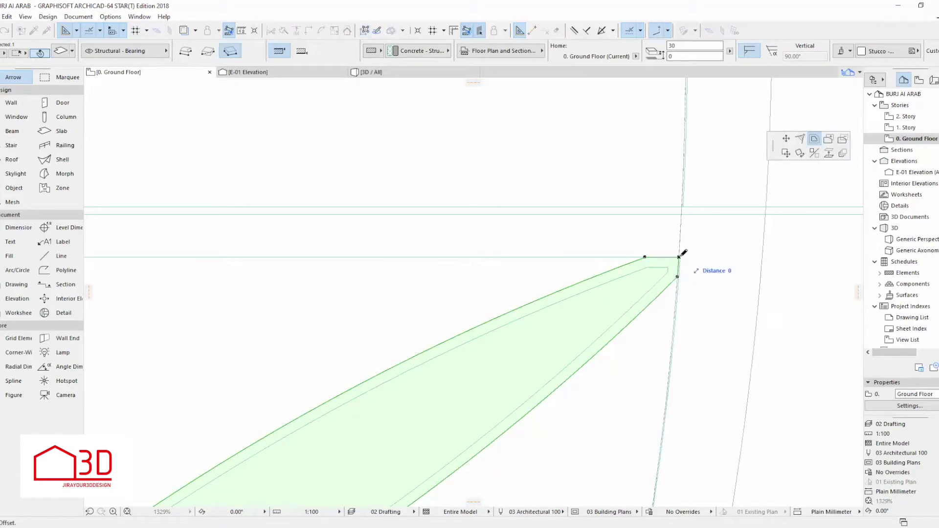
click(843, 138)
click(581, 334)
click(625, 296)
key(Delete)
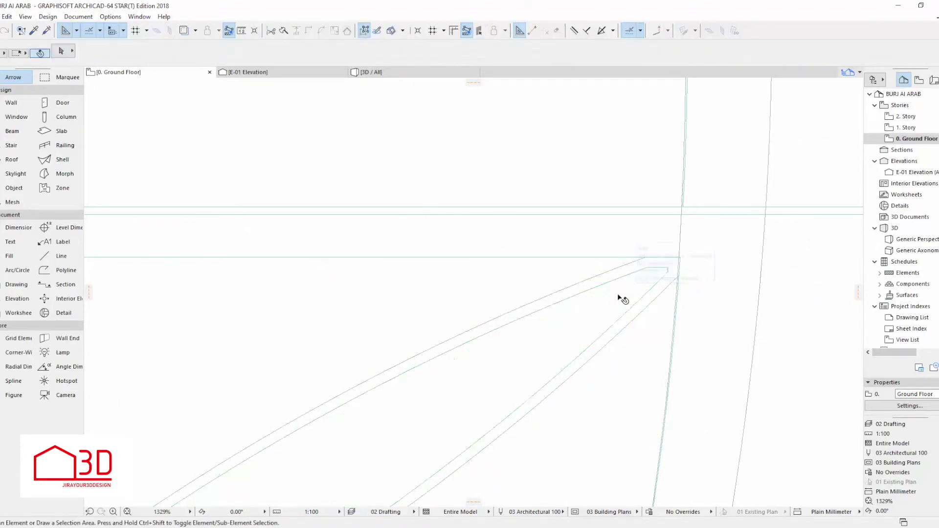
click(620, 297)
key(Escape)
Step: Draw a narrow rotated-rectangle slab as a brace across the middle of the hollow leaf, between its two inner curved edges
scroll(623, 299, down, 5)
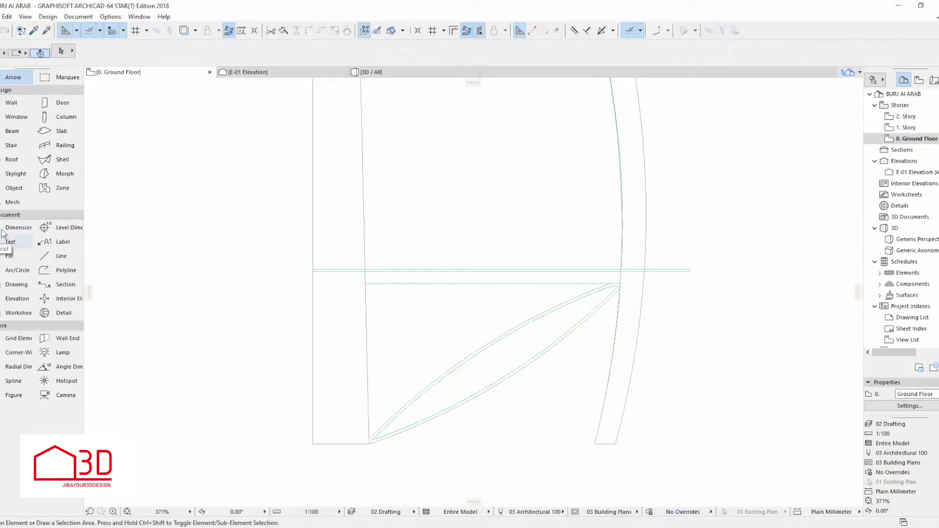
click(51, 131)
scroll(499, 346, up, 2)
click(472, 352)
click(506, 400)
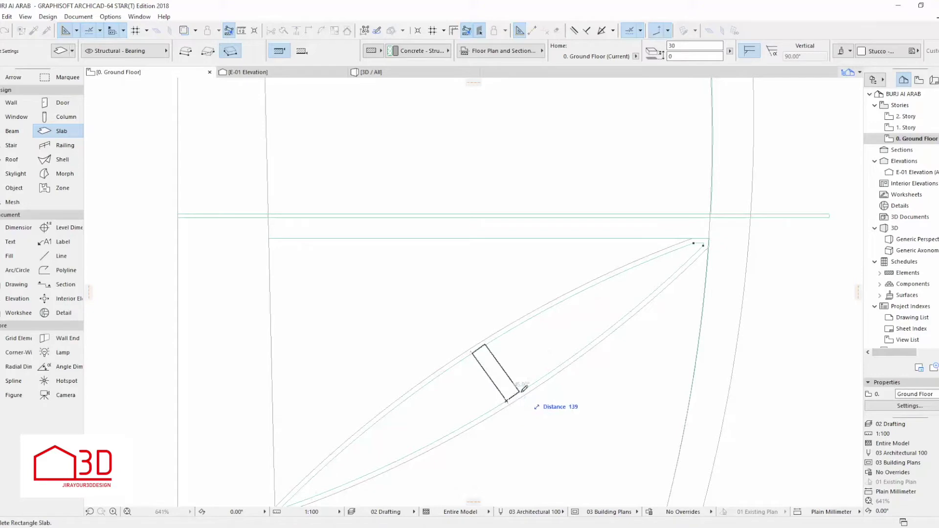
key(Return)
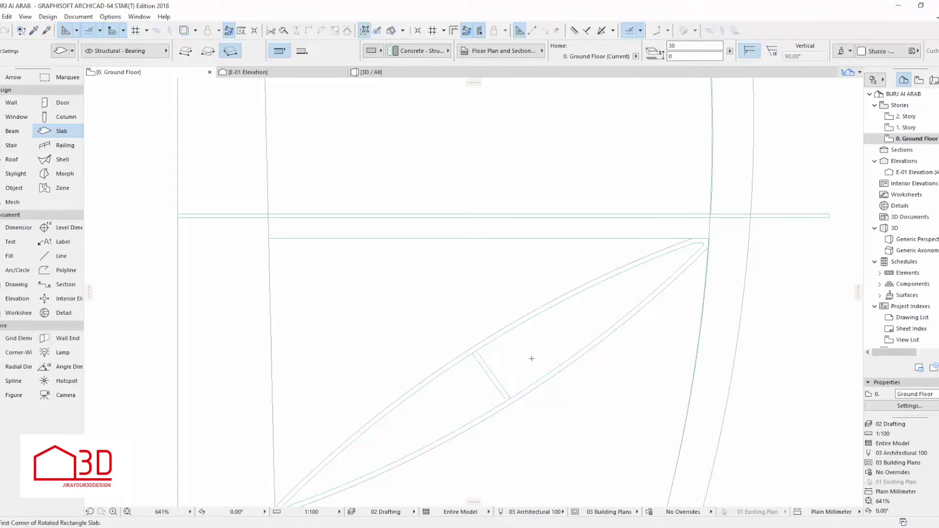
scroll(498, 363, up, 2)
key(Escape)
click(464, 370)
scroll(453, 347, up, 4)
click(454, 350)
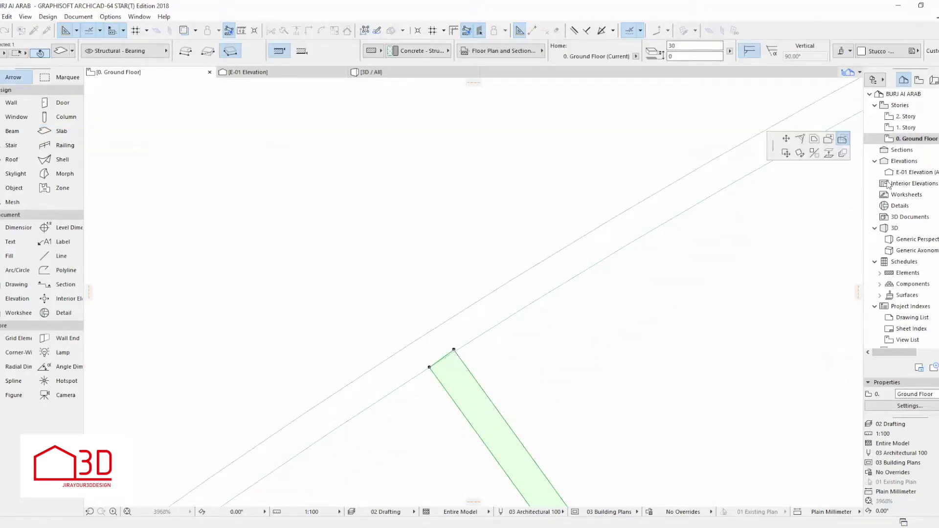
click(814, 139)
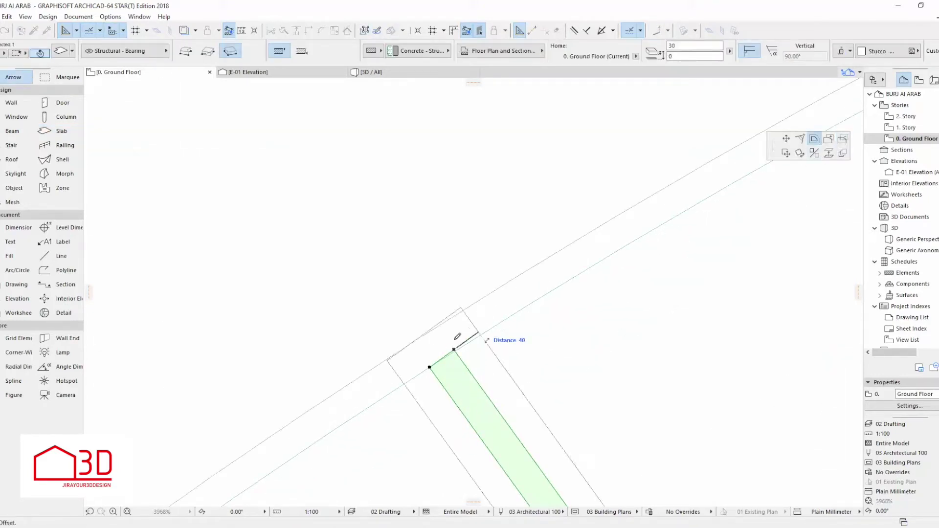
click(828, 139)
scroll(470, 341, down, 3)
scroll(537, 430, up, 3)
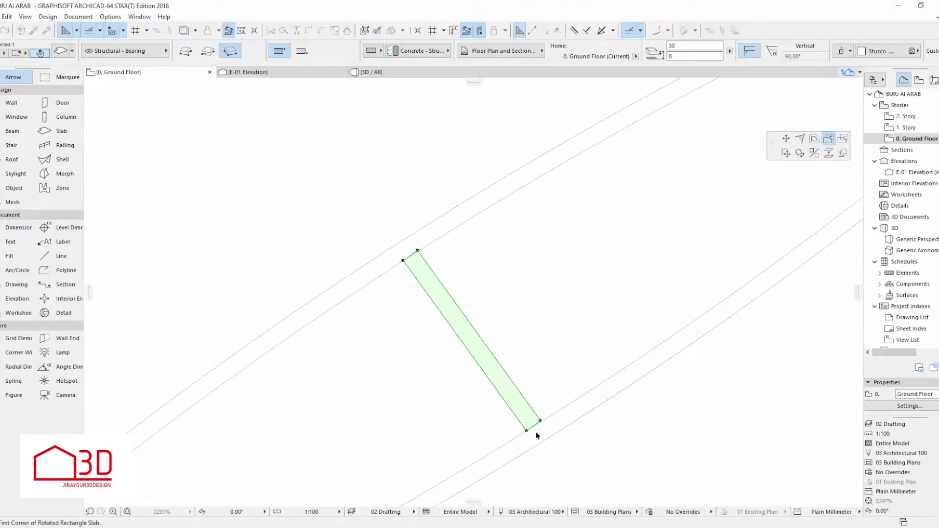
middle_drag(543, 416, 557, 434)
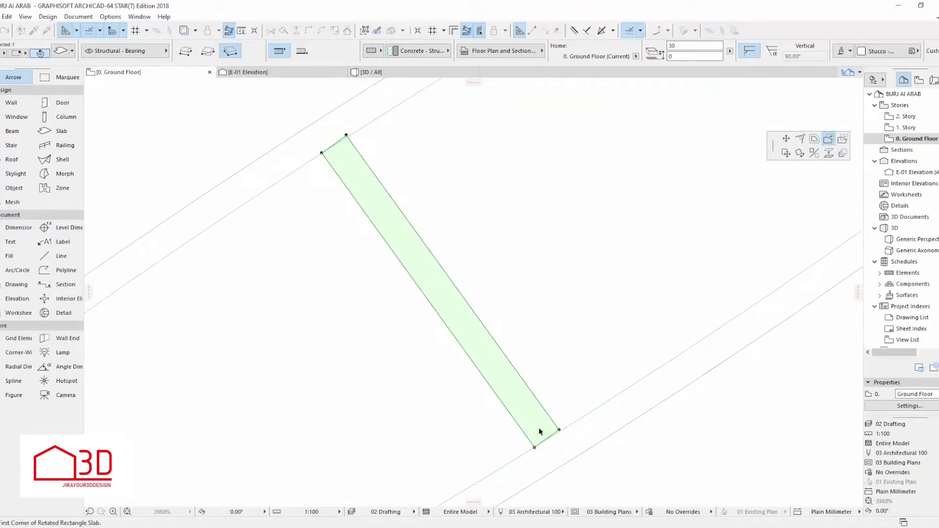
scroll(472, 329, down, 1)
scroll(525, 410, up, 3)
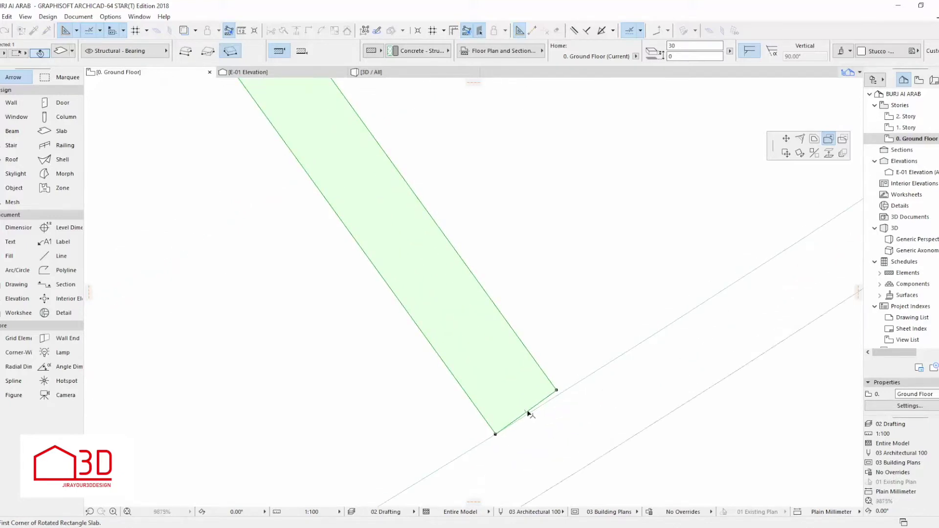
key(Escape)
Step: Offset both short end edges of the middle brace slab outward so they overlap the leaf's curved bands
click(527, 416)
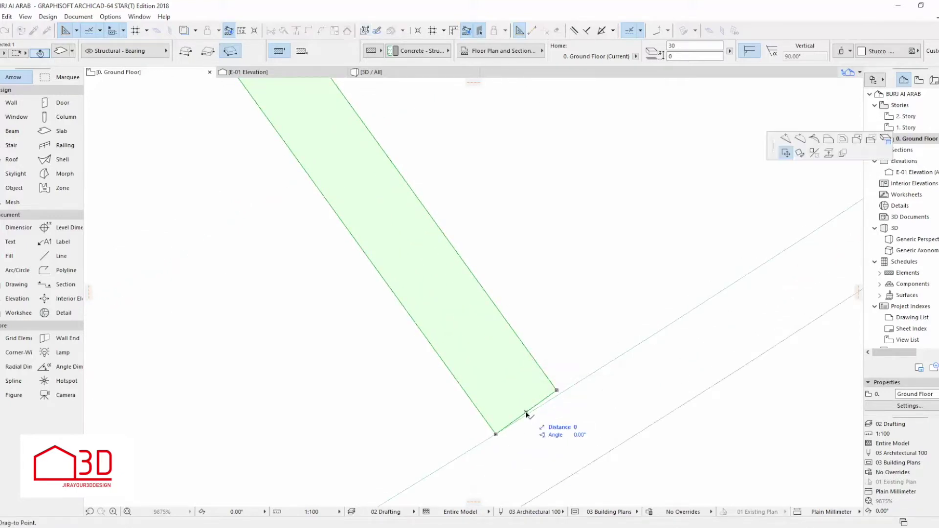
click(829, 138)
click(562, 459)
scroll(578, 455, down, 11)
scroll(501, 351, up, 8)
click(504, 347)
click(499, 327)
scroll(509, 367, down, 6)
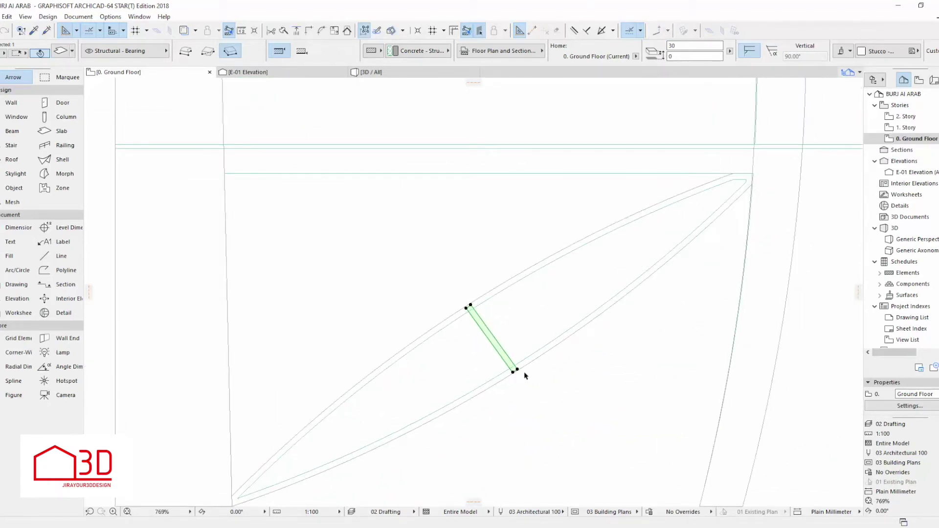
click(515, 371)
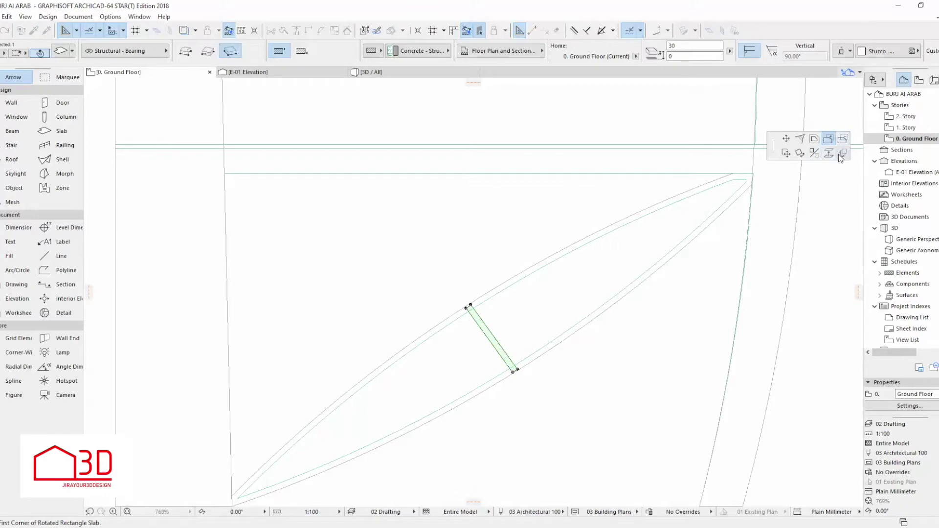
key(ctrl+u)
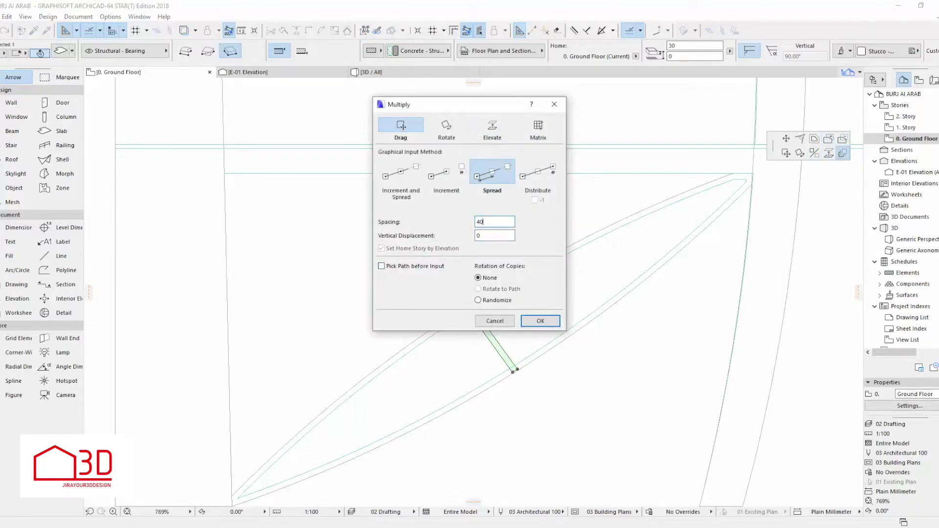
click(538, 321)
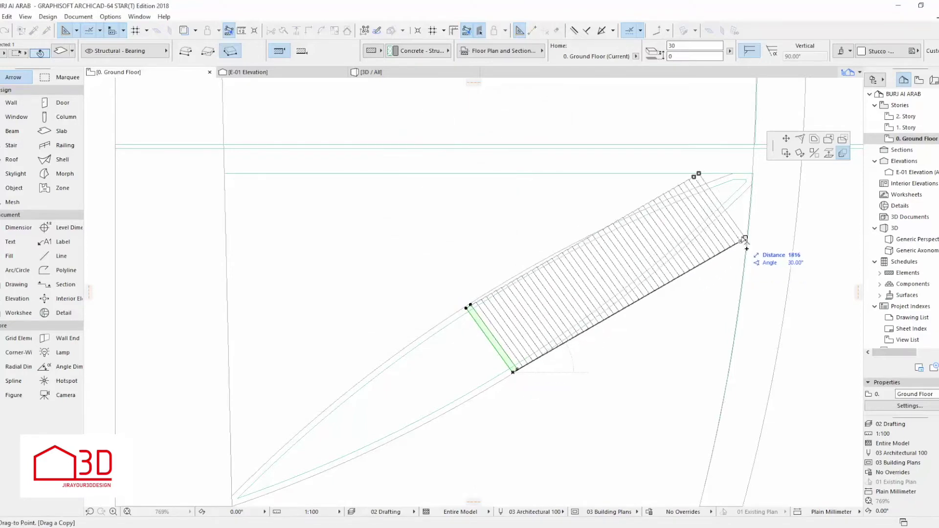
key(Escape)
Step: Multiply the middle brace into four evenly spaced copies along the leaf toward its upper tip
click(515, 372)
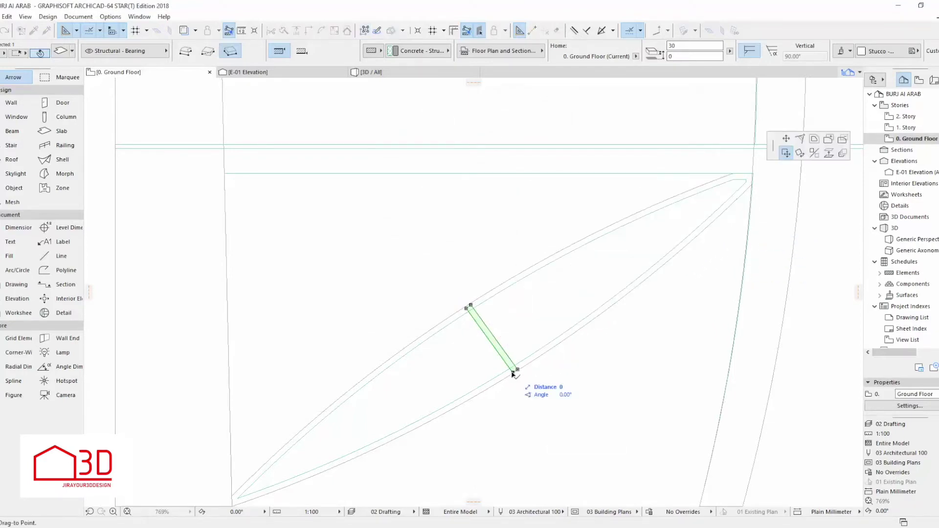
click(842, 153)
key(Return)
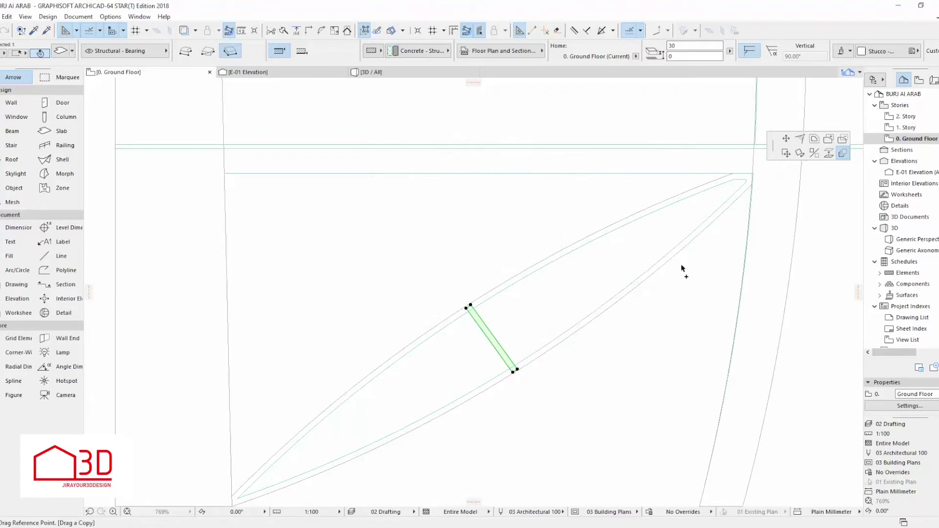
click(515, 371)
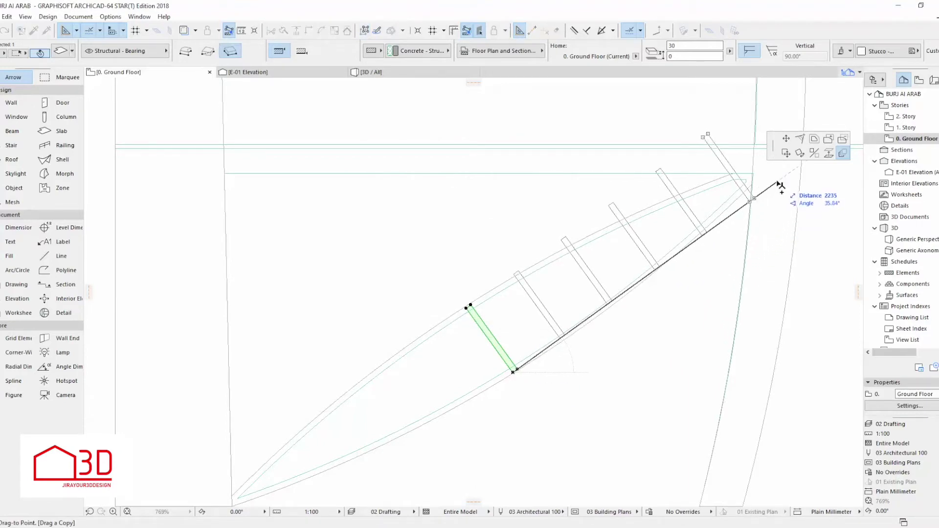
click(736, 216)
scroll(660, 323, down, 1)
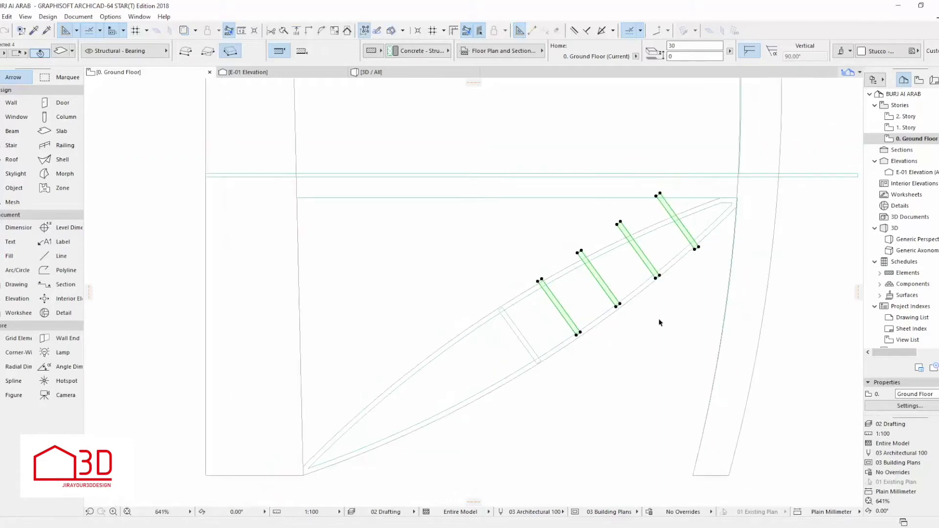
Step: Mirror a copy of the four new braces across the middle brace's long edge into the leaf's lower half
key(ctrl+shift+m)
scroll(538, 366, up, 6)
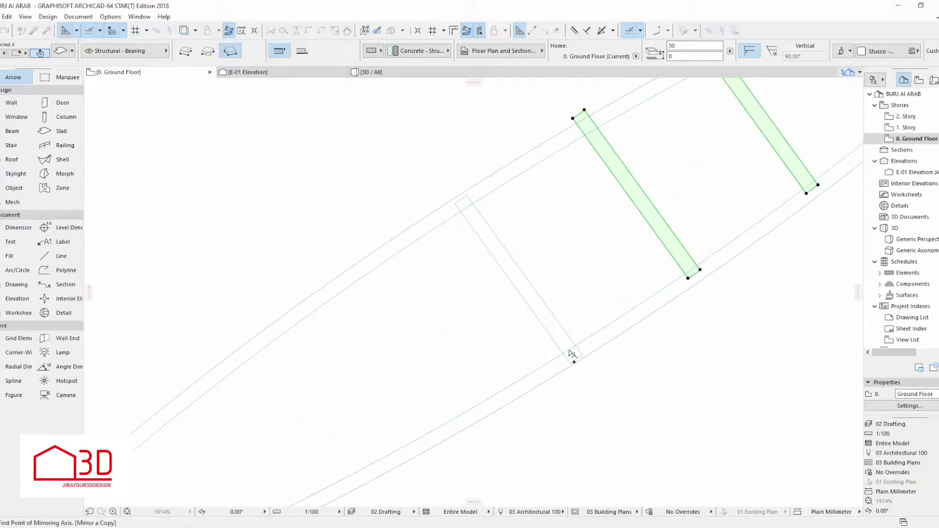
click(569, 366)
click(621, 410)
scroll(571, 358, down, 5)
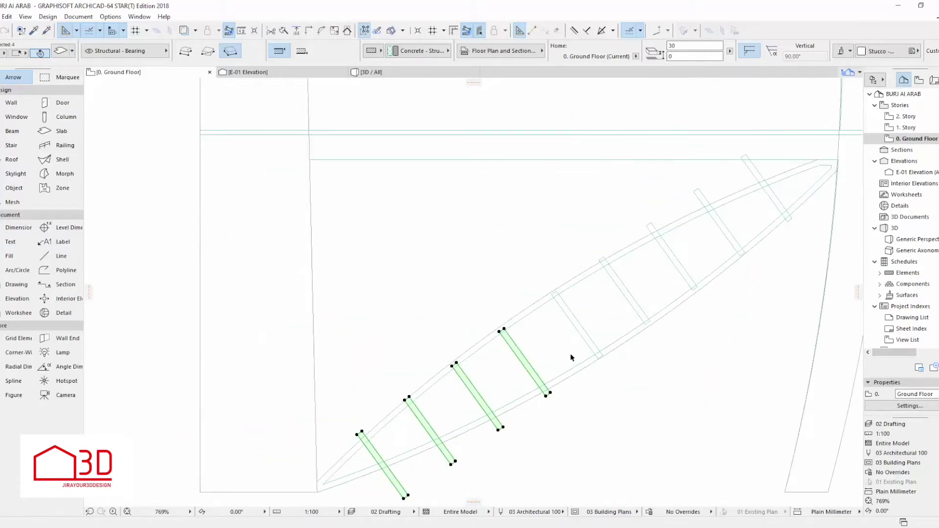
key(Escape)
scroll(576, 363, down, 3)
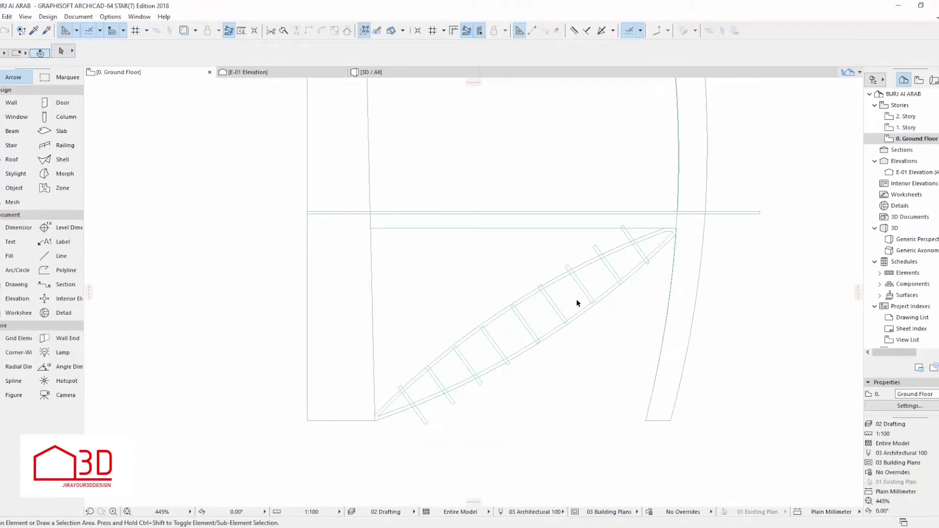
Step: Offset the end edges of the brace nearest the leaf's upper tip so both ends stop within the curved bands
scroll(631, 232, up, 6)
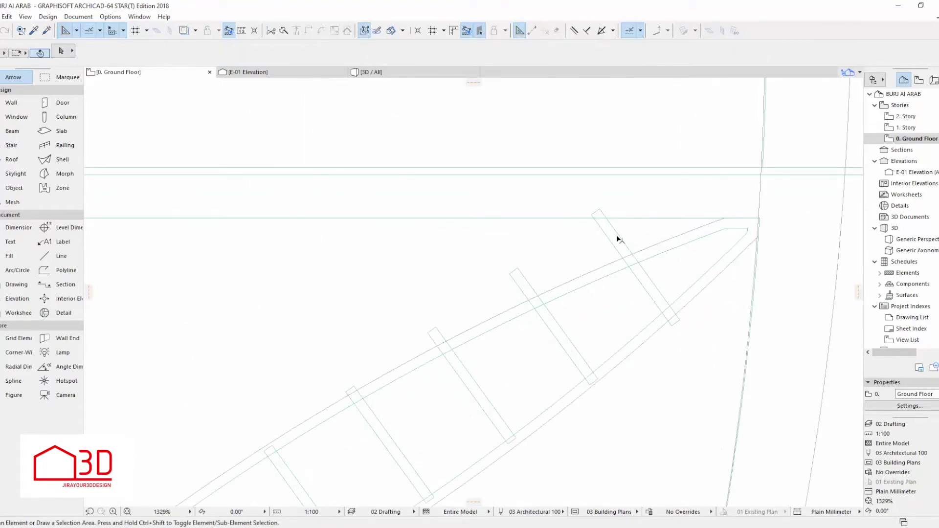
click(598, 214)
click(598, 214)
scroll(632, 260, up, 3)
click(631, 262)
click(708, 368)
click(697, 354)
scroll(733, 347, down, 1)
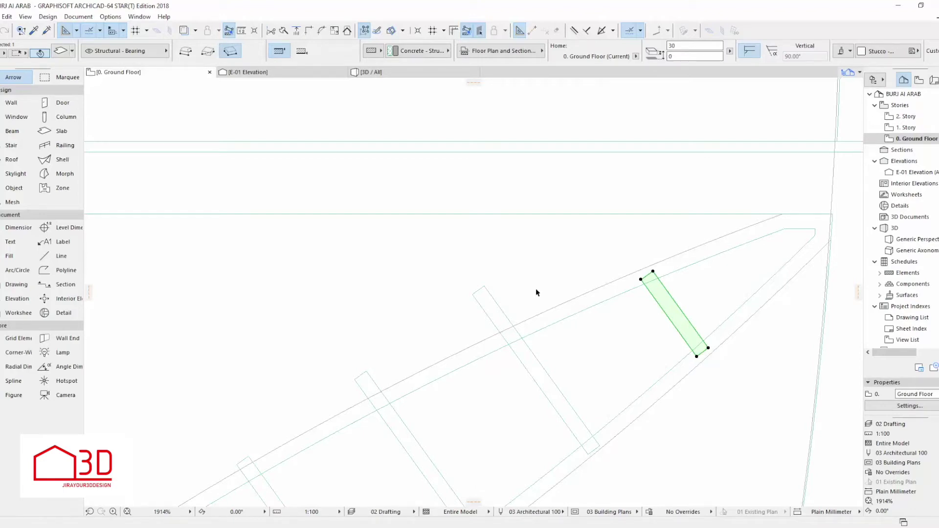
Step: Trim both ends of the second crossbar from the truss's upper tip so they stop at the upper and lower chords
click(484, 304)
click(479, 291)
click(513, 335)
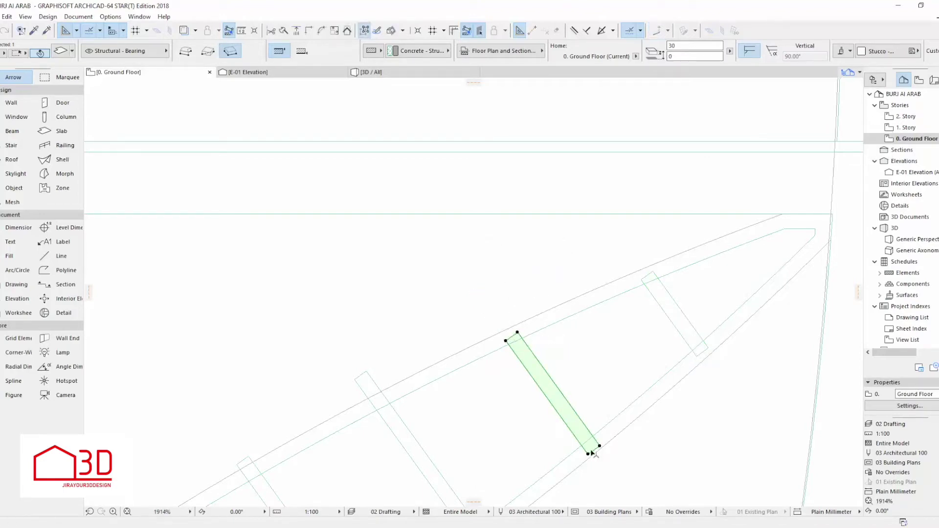
click(594, 451)
click(590, 444)
Step: Shorten the third and fourth crossbars from the truss's upper tip so their projecting upper ends stop within the upper chord
scroll(675, 299, down, 3)
scroll(492, 361, up, 4)
click(501, 329)
click(498, 324)
click(522, 351)
scroll(526, 321, down, 2)
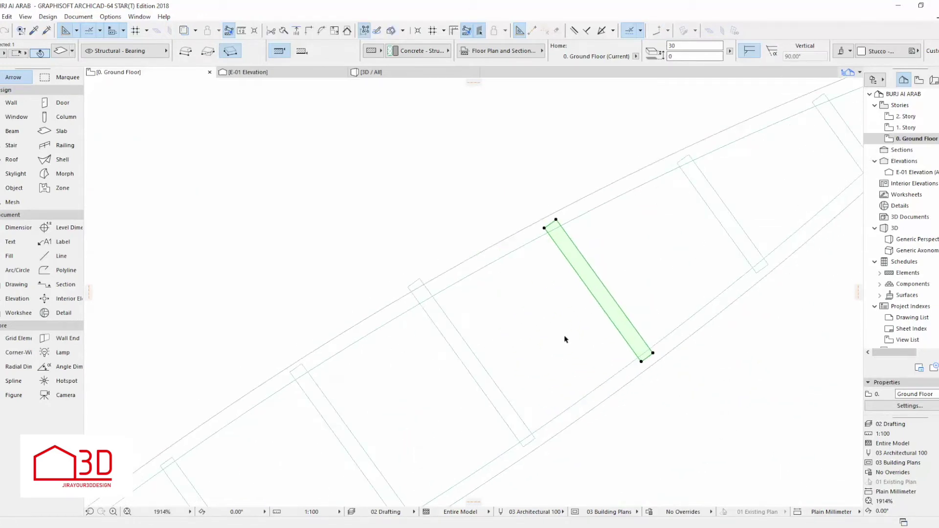
click(419, 280)
click(416, 283)
click(424, 294)
scroll(557, 310, down, 1)
Step: Adjust both ends of the fifth crossbar so they sit inside the truss's upper and lower chords
middle_drag(557, 309, 624, 289)
middle_drag(472, 381, 502, 360)
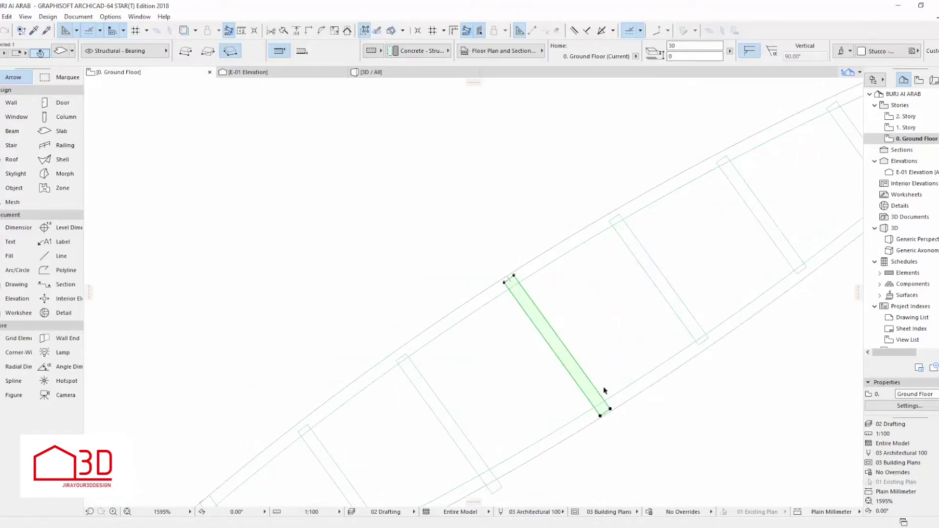
click(509, 279)
click(511, 283)
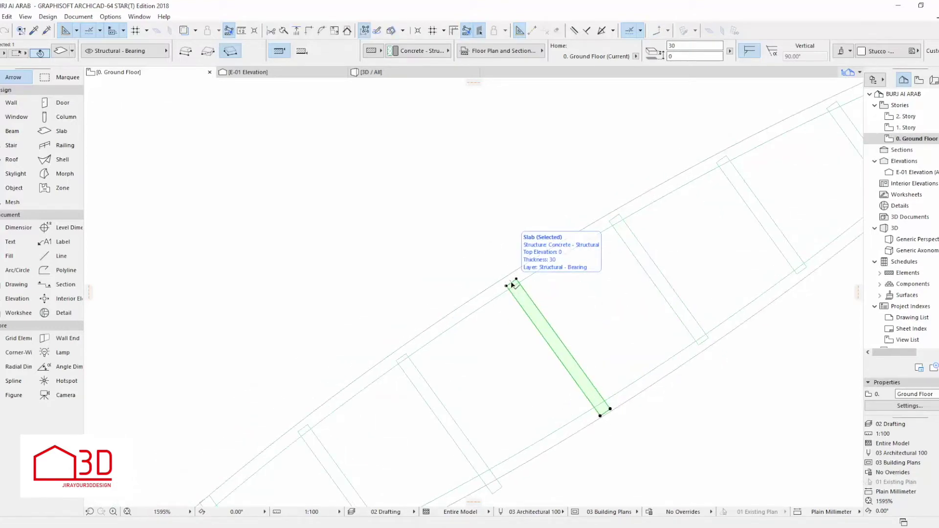
click(606, 413)
click(603, 409)
scroll(604, 409, down, 2)
scroll(511, 427, up, 3)
Step: Pull back the lower ends of the sixth and seventh crossbars to the truss's lower chord
click(592, 407)
click(592, 406)
click(581, 387)
click(477, 491)
click(474, 490)
click(455, 453)
Step: Fit the eighth crossbar, second from the truss's lower tip, between the upper and lower chords
scroll(555, 343, down, 2)
click(509, 458)
scroll(487, 413, up, 4)
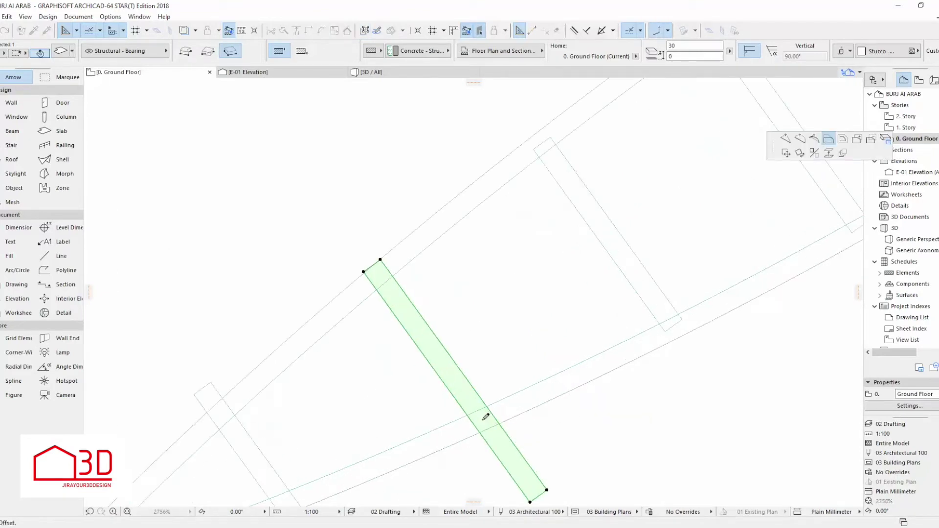
click(371, 267)
click(378, 276)
Step: Trim both ends of the last crossbar near the truss's lower tip to the chords and deselect it
scroll(489, 294, down, 2)
click(292, 361)
click(290, 360)
click(302, 371)
scroll(416, 409, down, 1)
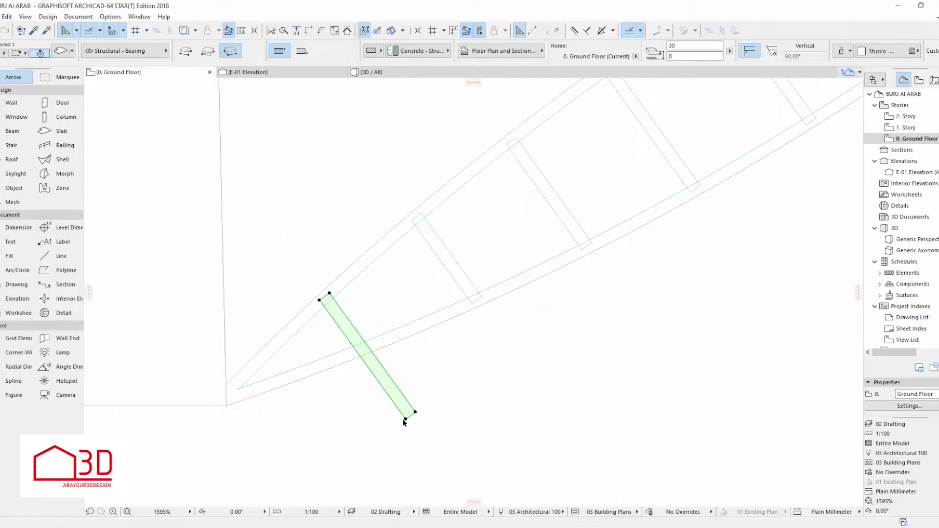
click(410, 416)
click(362, 349)
scroll(361, 406, down, 7)
middle_drag(493, 316, 478, 330)
scroll(476, 328, up, 2)
key(Escape)
scroll(612, 322, down, 1)
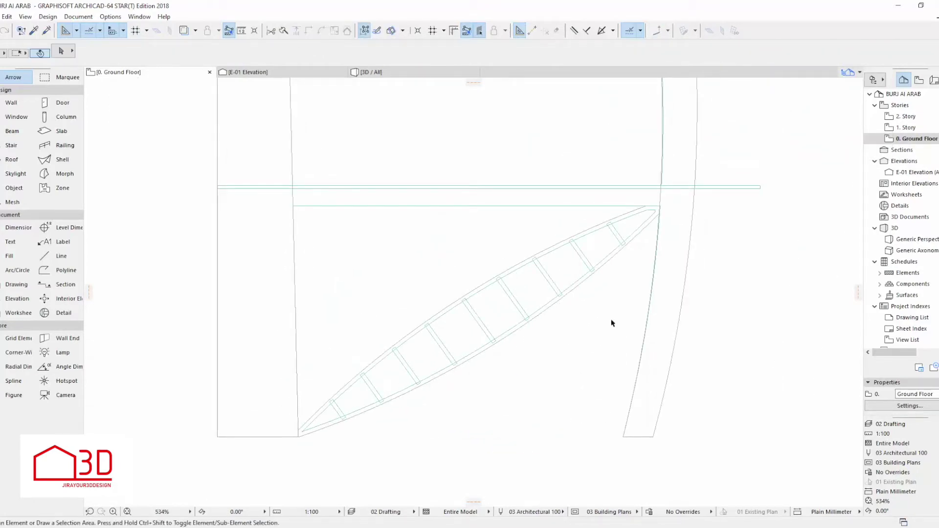
Step: Try to draw a 30-wide slab from the lowest crossbar's top to the inner corner of the truss's lower tip
click(59, 131)
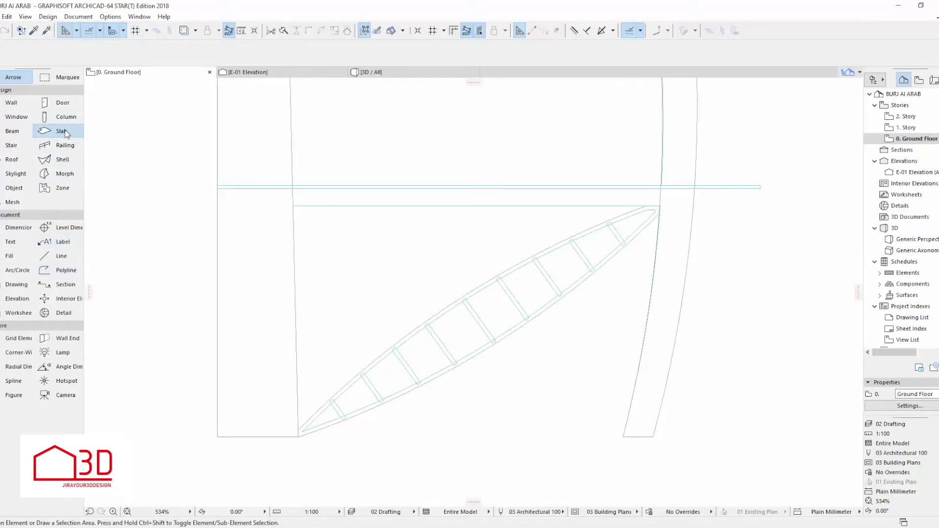
scroll(279, 432, up, 6)
click(318, 351)
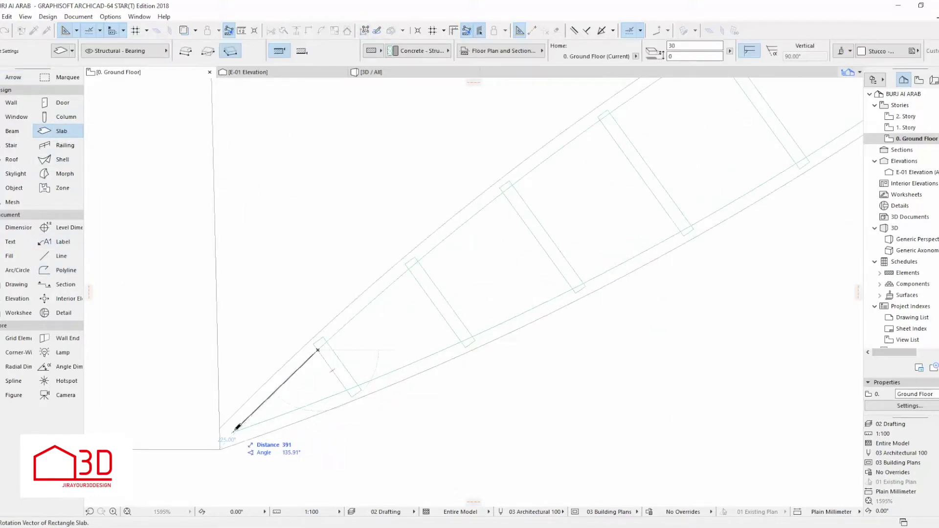
click(232, 433)
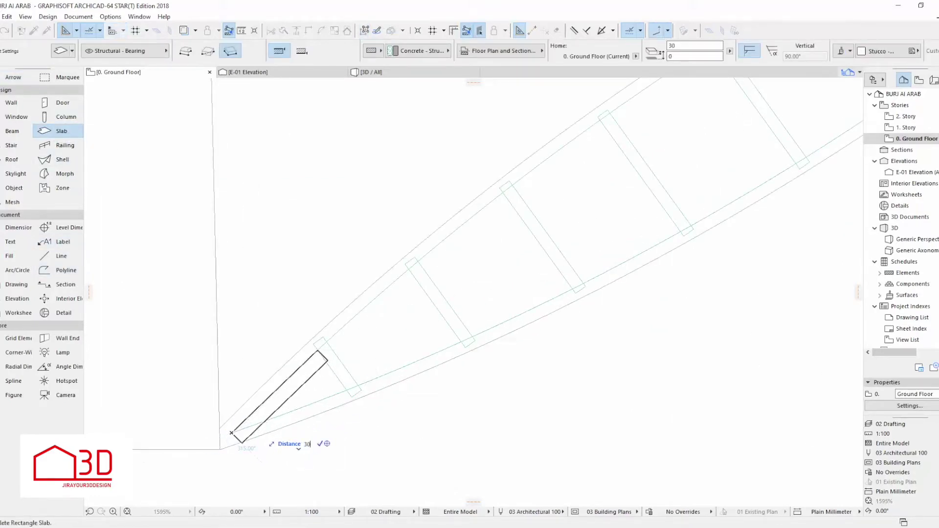
text(30)
key(Return)
Step: Draw a 30-wide diagonal slab from the top of the second-lowest crossbar to the foot of the lowest one
click(409, 271)
click(359, 386)
text(30)
key(Return)
key(Escape)
scroll(331, 351, down, 1)
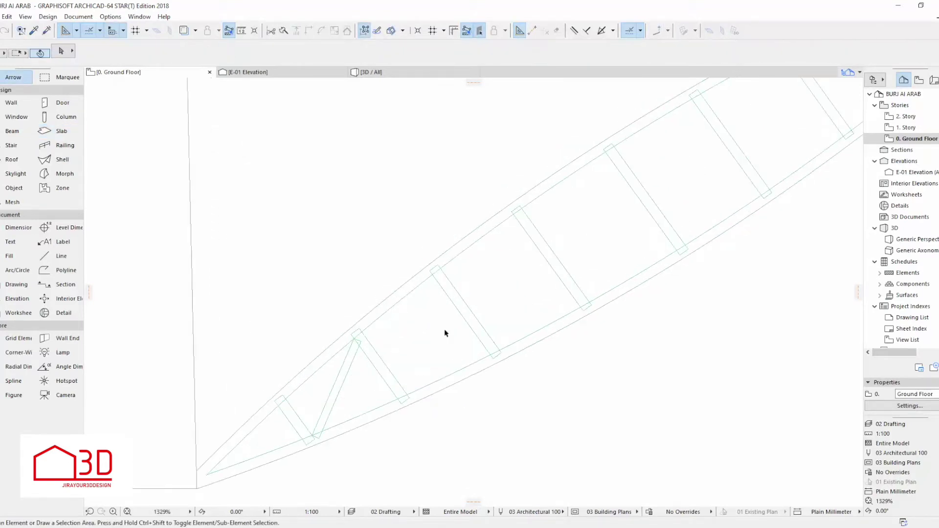
Step: Draw diagonal slab braces in the second and third bays from the truss's lower tip
click(57, 132)
click(433, 275)
click(414, 394)
click(514, 215)
click(507, 345)
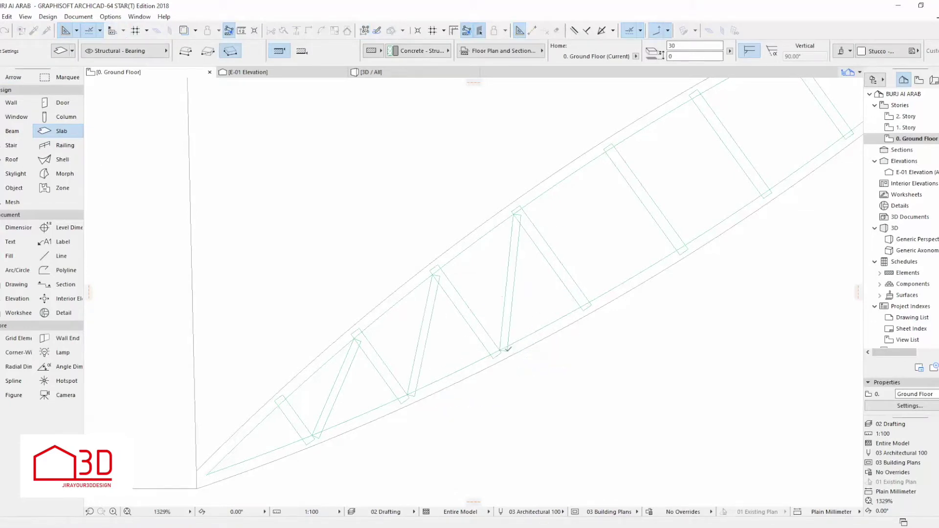
click(510, 348)
scroll(537, 299, down, 3)
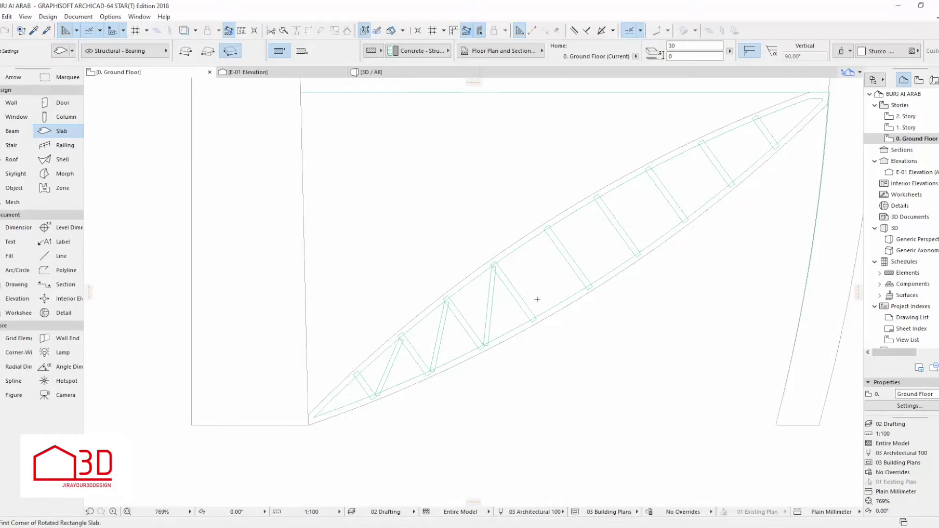
Step: Try to draw a 30-wide diagonal brace in the fourth bay and delete it
scroll(540, 313, up, 3)
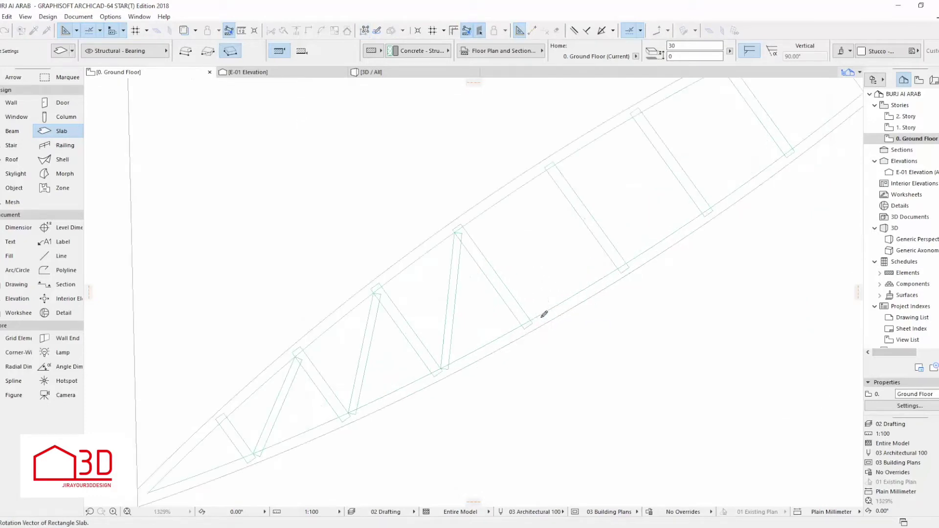
click(537, 315)
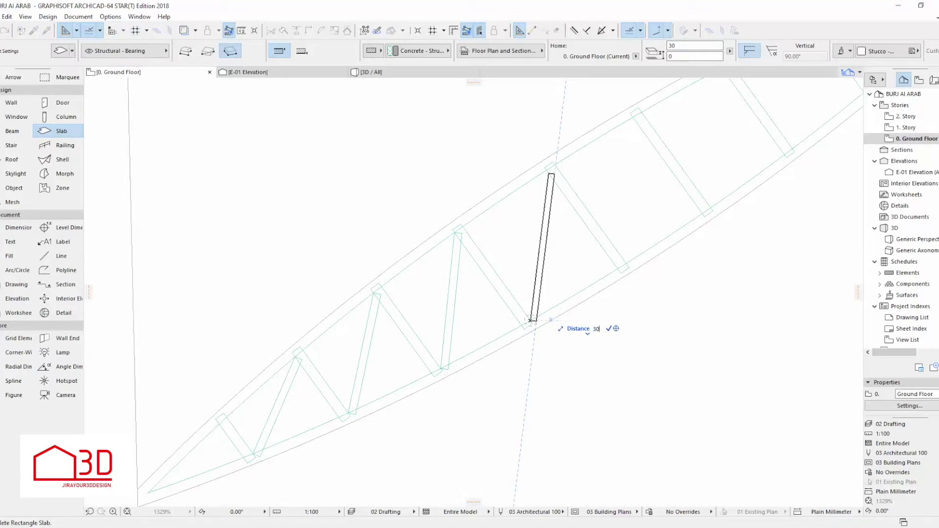
text(30)
key(Return)
key(Escape)
click(548, 222)
key(Delete)
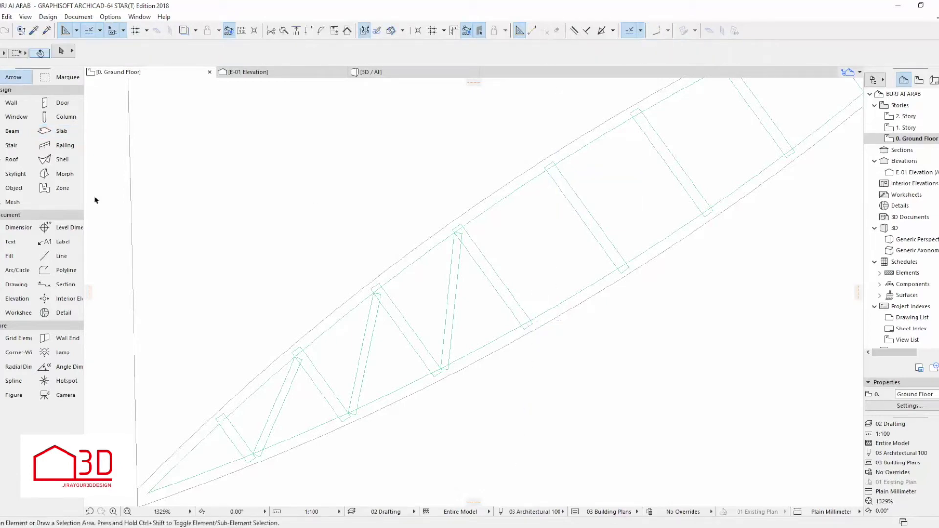
Step: Draw a 30-wide diagonal slab brace between the crossbars of the fourth bay
click(58, 131)
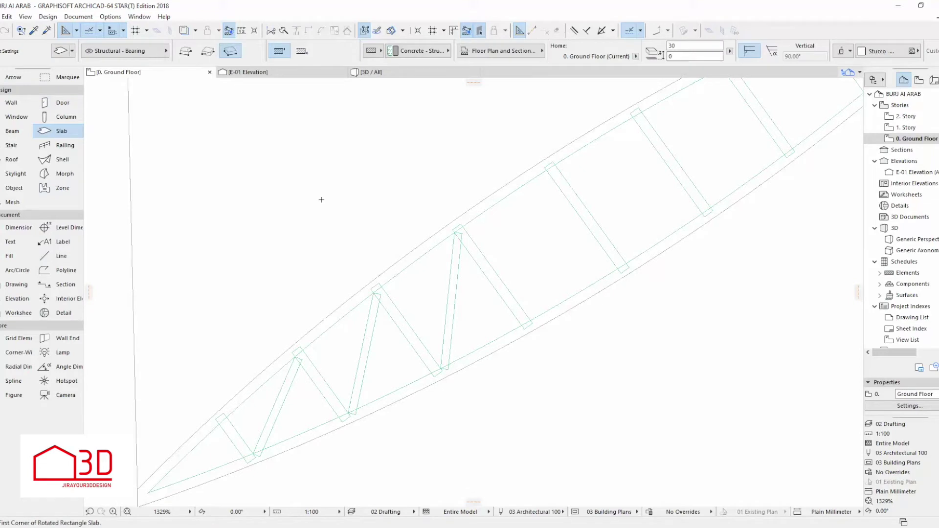
scroll(558, 147, up, 4)
key(Escape)
scroll(558, 176, down, 3)
click(573, 180)
text(30)
key(Return)
Step: Draw diagonal slab braces in the fifth and sixth bays, each from crossbar top to the neighbouring crossbar's foot
middle_drag(629, 142, 515, 241)
click(545, 213)
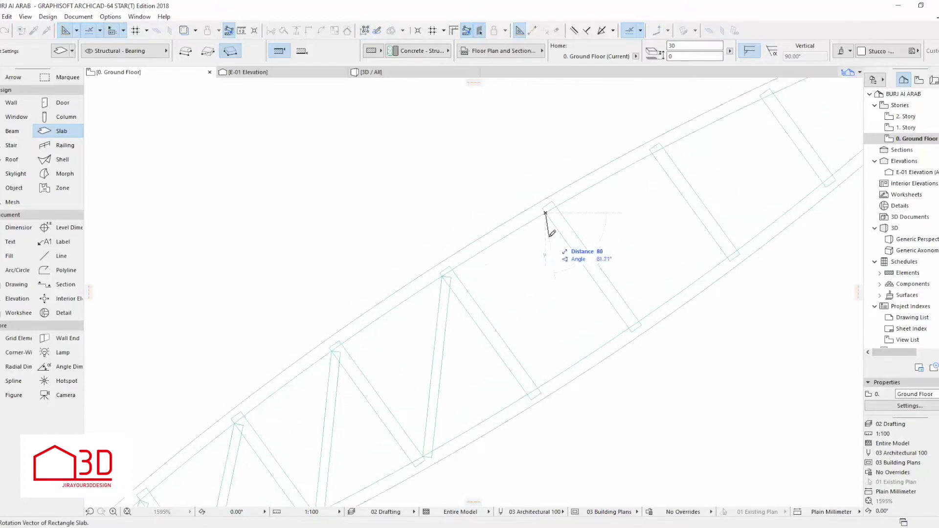
click(537, 388)
key(Return)
middle_drag(652, 153, 583, 200)
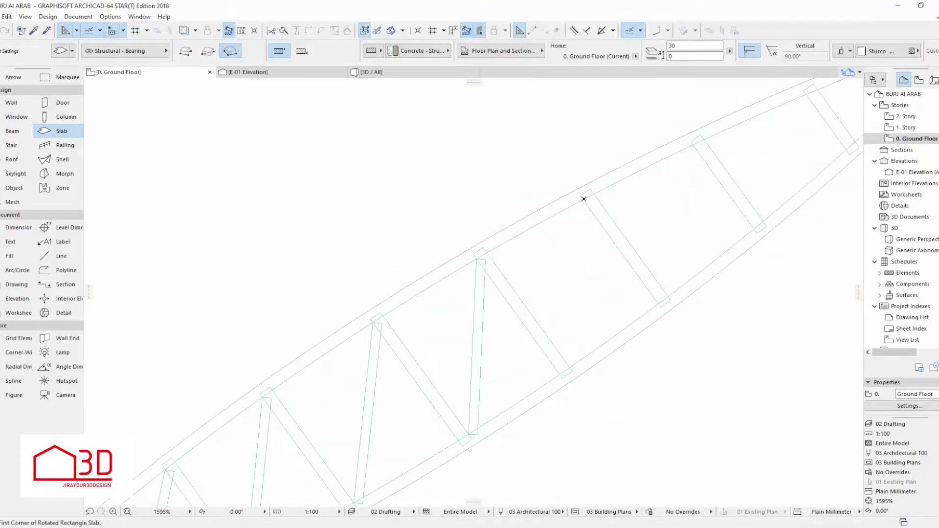
click(569, 367)
key(Return)
Step: Draw 30-wide diagonal slab braces in the seventh and eighth bays of the truss
middle_drag(639, 213, 537, 260)
key(Escape)
click(590, 194)
text(30)
key(Return)
middle_drag(698, 162, 616, 224)
click(622, 205)
key(Escape)
Step: Draw the final diagonal slab from the uppermost crossbar's foot to the inner corner near the truss's upper tip
click(615, 293)
click(686, 198)
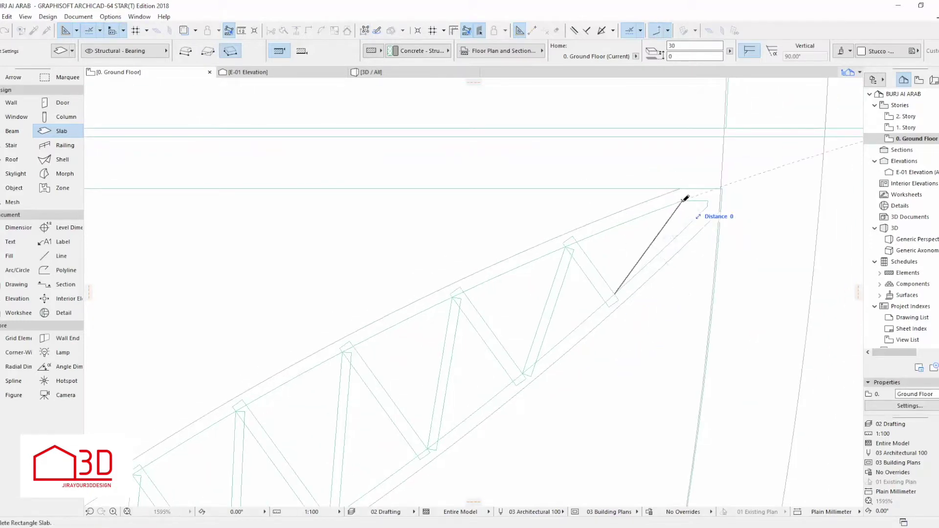
click(691, 205)
scroll(610, 267, down, 5)
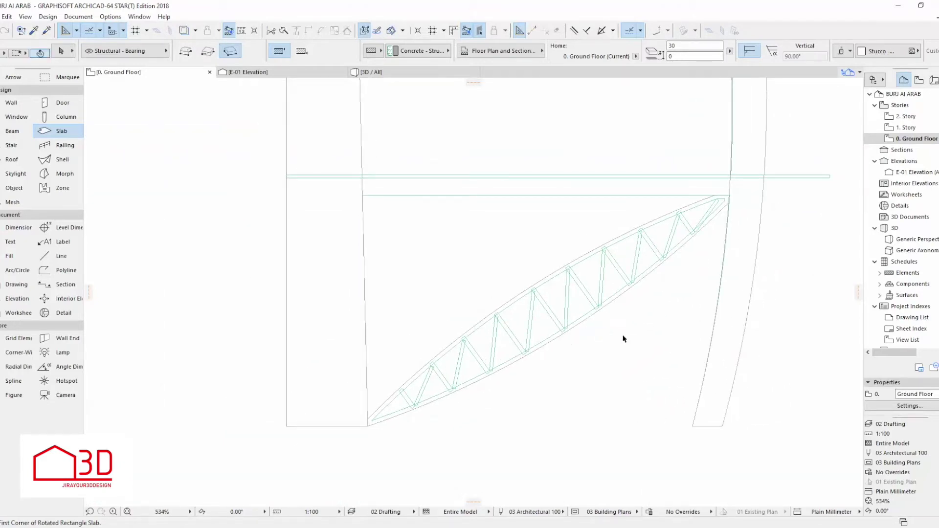
key(Escape)
Step: Select the whole truss with all its braces and copy it from its lower tip to the level above
scroll(478, 341, down, 2)
drag(595, 333, 485, 264)
scroll(630, 260, up, 1)
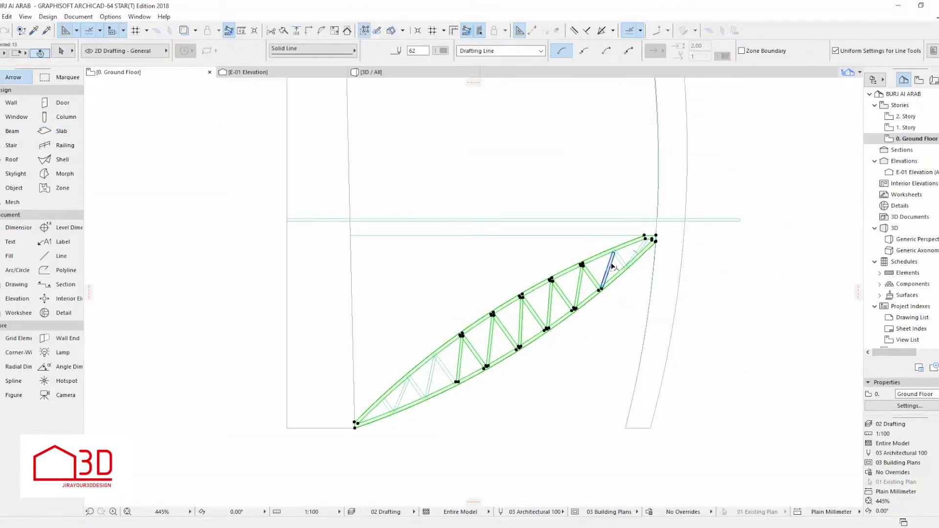
shift+click(641, 249)
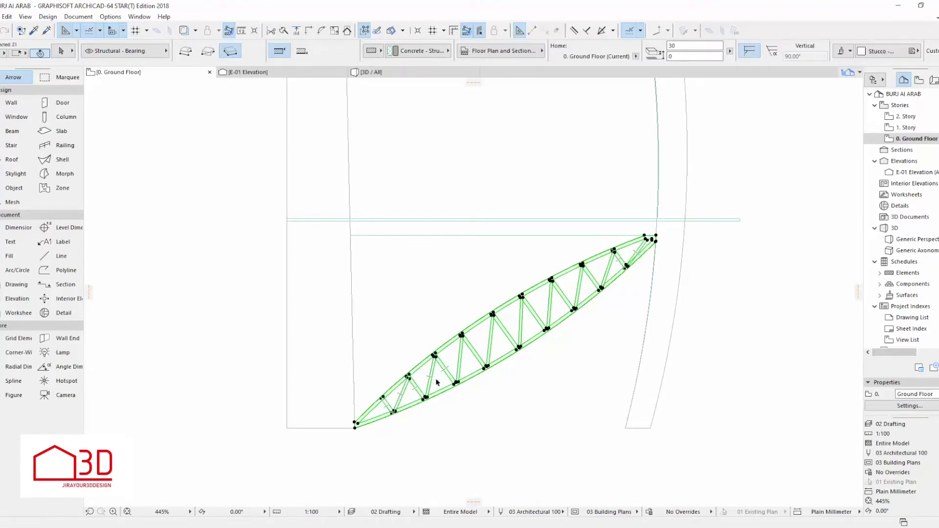
scroll(465, 409, down, 2)
scroll(406, 410, up, 4)
click(376, 421)
scroll(391, 353, down, 7)
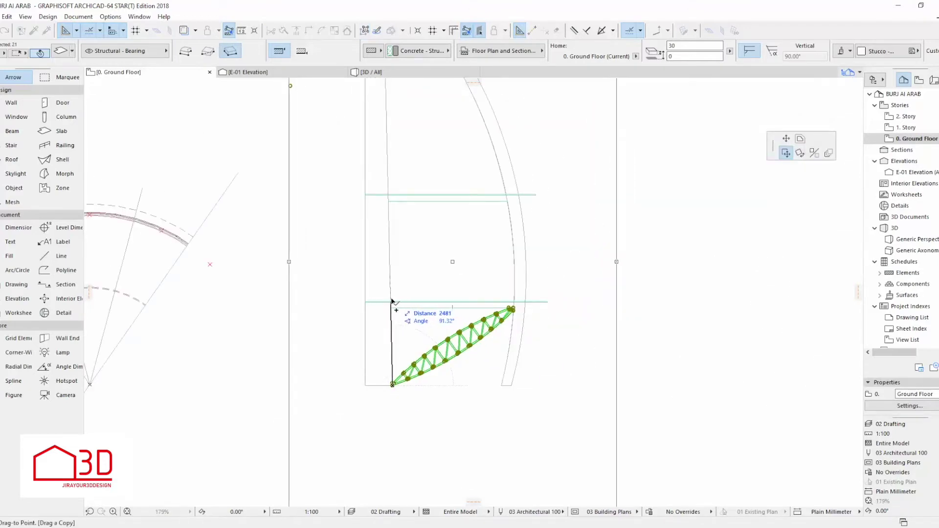
click(391, 300)
Step: Rotate the truss copy about its lower tip so its upper tip points towards the next level's corner at the curve
scroll(503, 215, up, 2)
click(341, 339)
click(801, 153)
click(341, 339)
scroll(521, 221, up, 2)
click(511, 236)
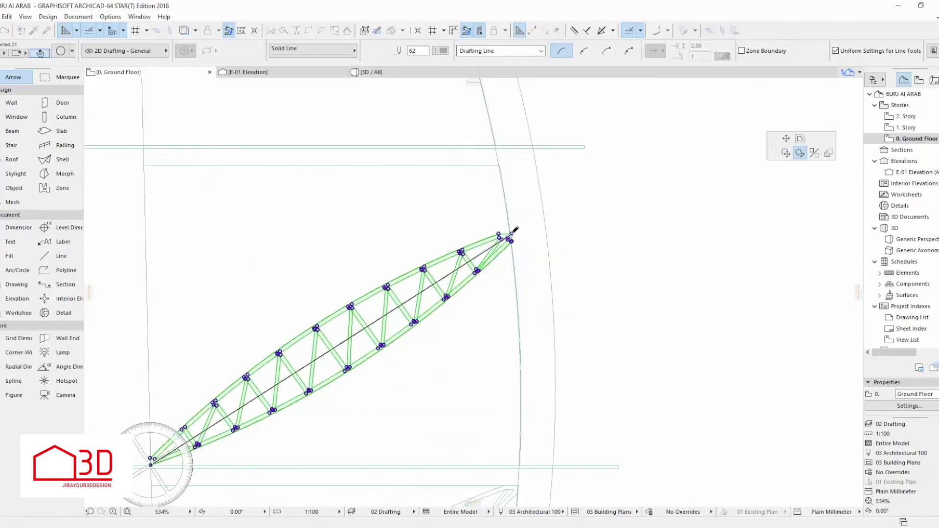
click(489, 174)
scroll(534, 204, down, 2)
click(518, 195)
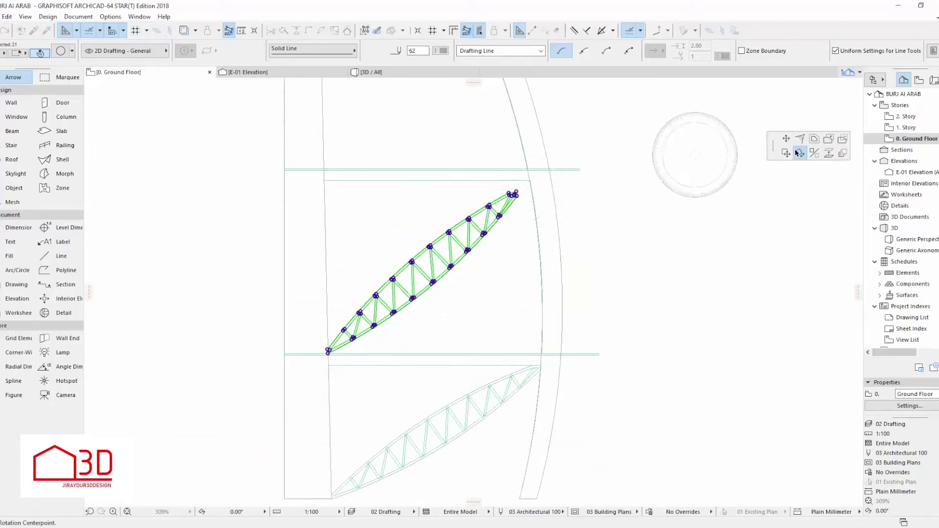
click(801, 139)
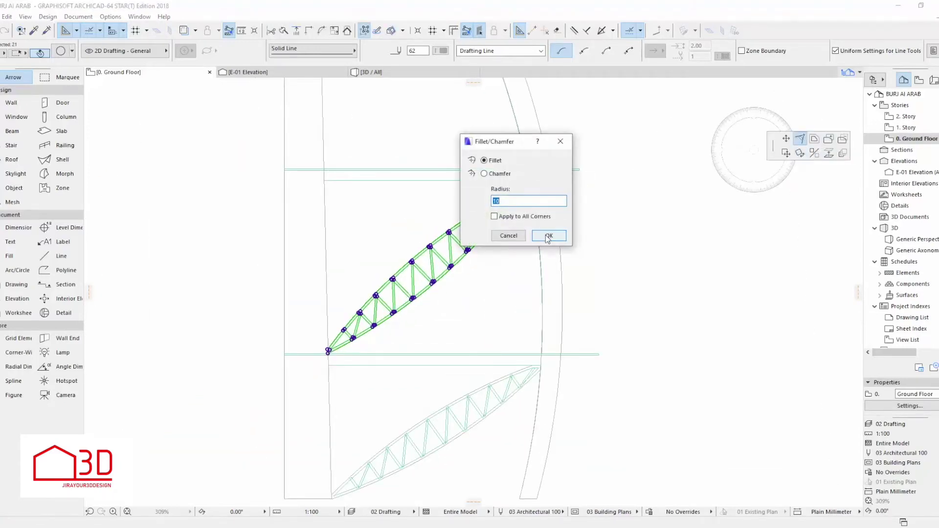
click(518, 239)
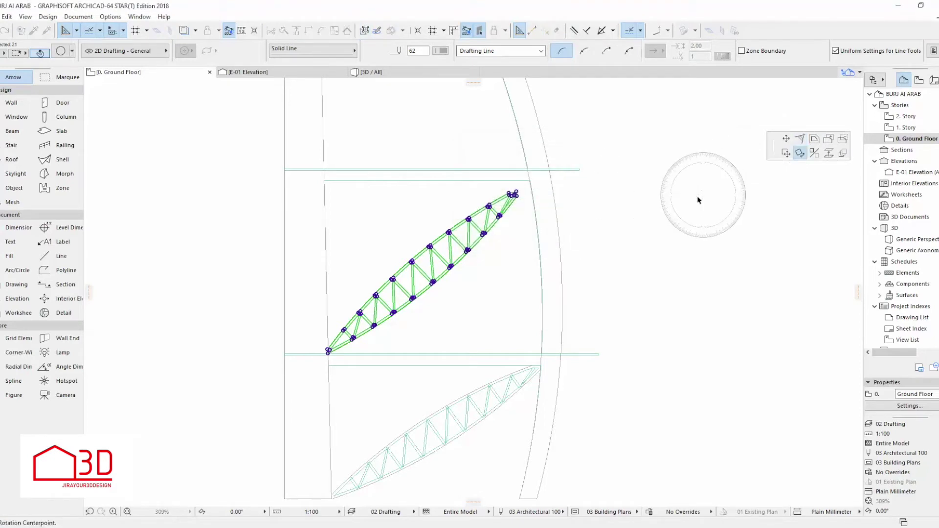
key(Escape)
click(516, 195)
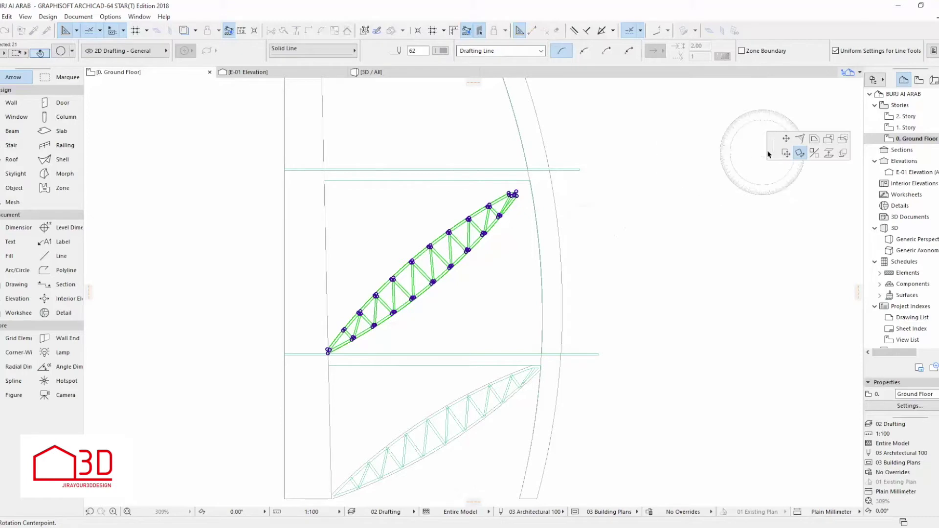
click(515, 194)
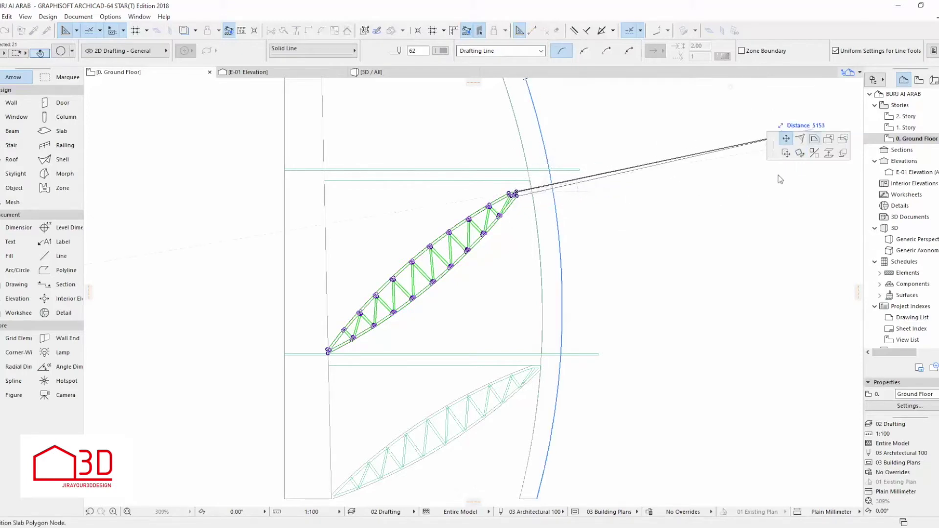
key(Escape)
key(Escape)
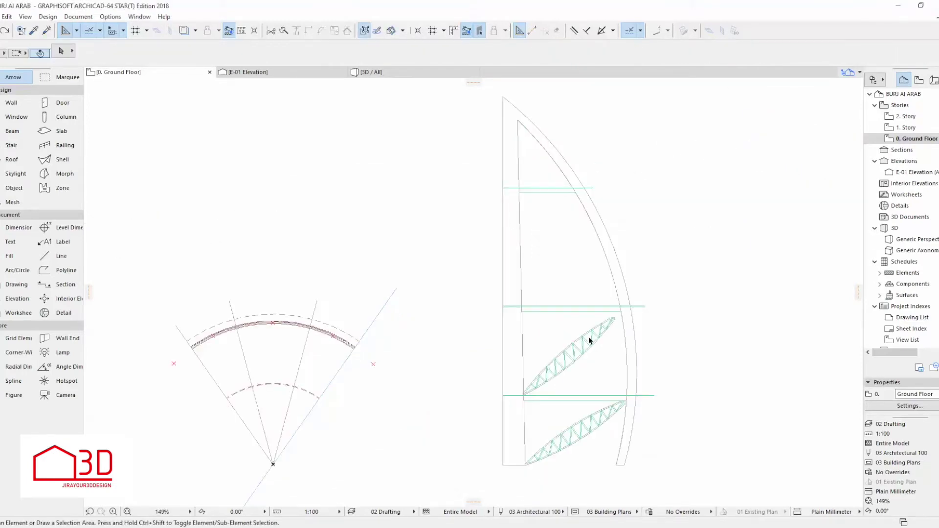
Step: Resize the truss copy graphically from its lower tip so its upper tip meets the corner of the level line and inner curve
key(Escape)
click(576, 348)
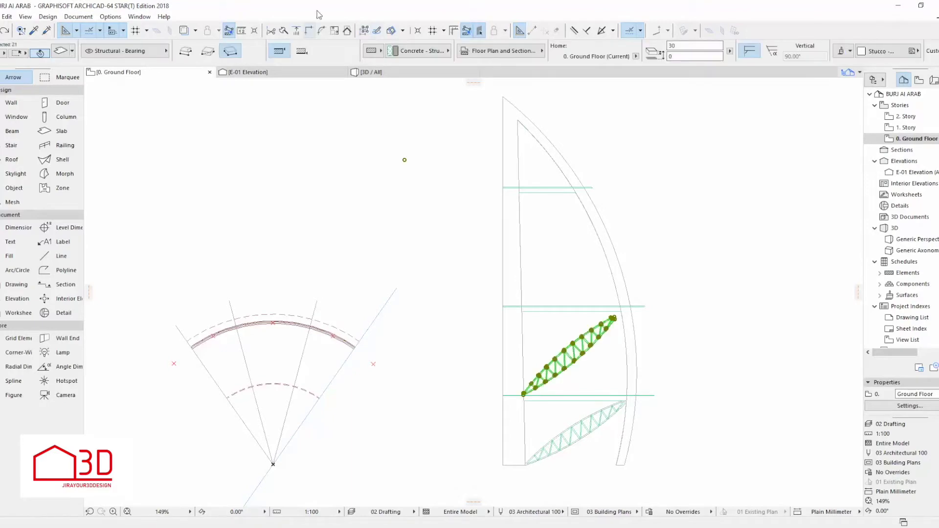
key(ctrl+k)
key(Return)
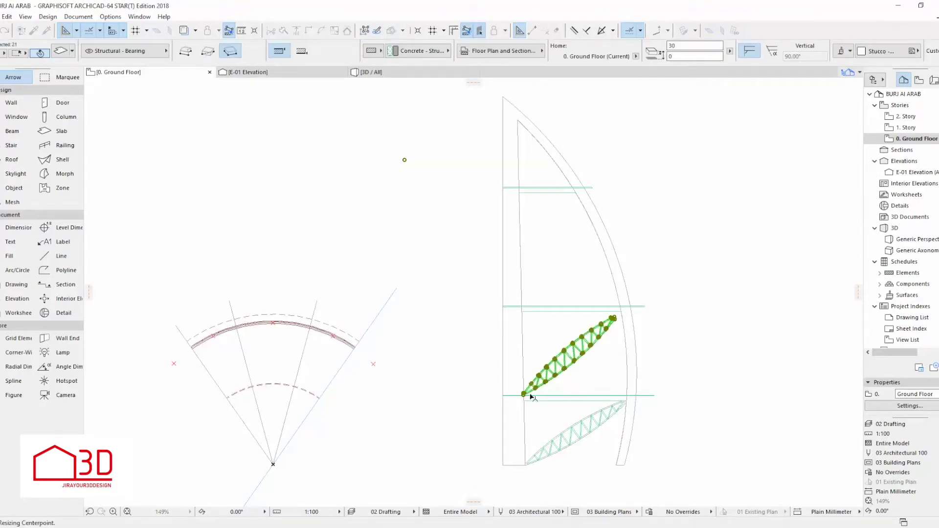
scroll(529, 391, up, 3)
click(517, 399)
scroll(748, 223, up, 3)
click(654, 252)
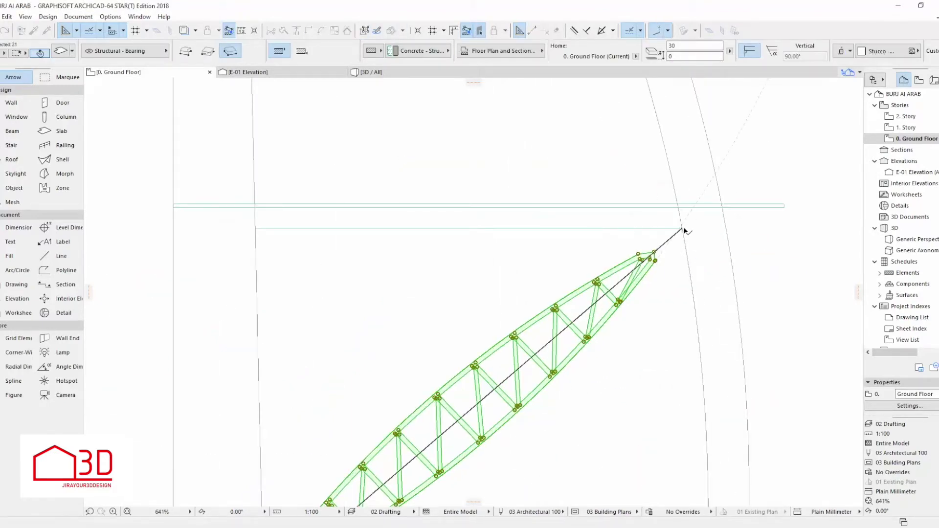
click(684, 229)
Step: Select the lowest truss with all its braces and copy it from its lower tip to the inner corner of the third level
scroll(626, 270, down, 6)
click(548, 464)
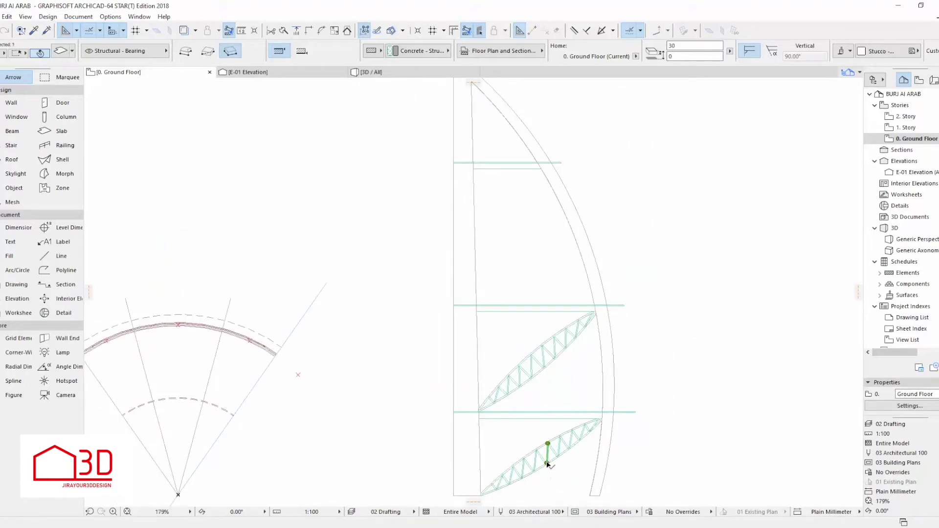
key(Escape)
scroll(594, 461, up, 3)
scroll(644, 395, down, 3)
scroll(600, 469, up, 3)
drag(600, 486, 447, 390)
scroll(638, 343, up, 3)
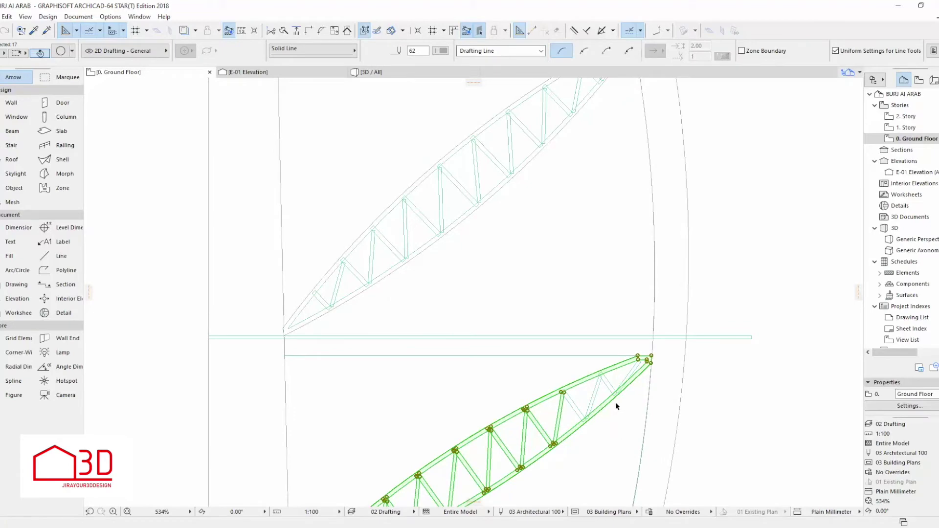
scroll(632, 359, down, 2)
drag(638, 379, 435, 485)
scroll(448, 479, down, 1)
scroll(489, 465, up, 2)
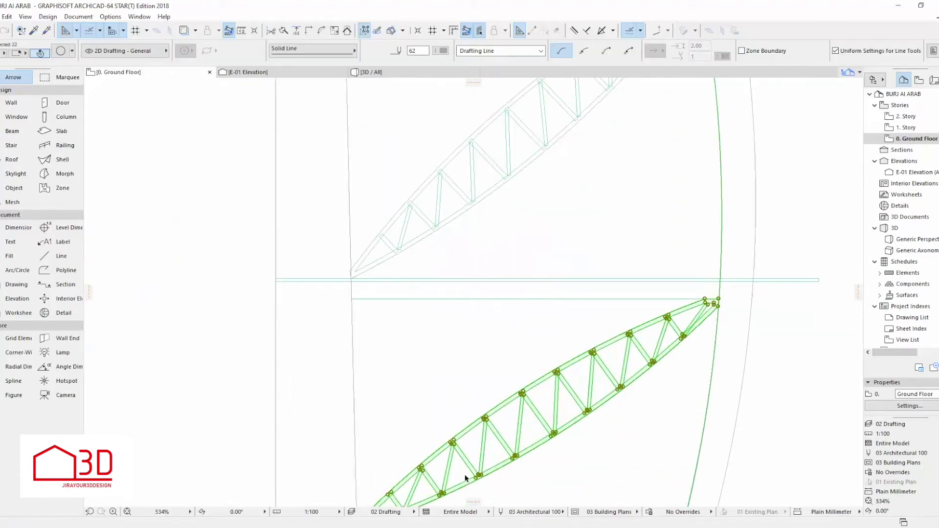
click(444, 468)
click(787, 153)
scroll(505, 338, down, 7)
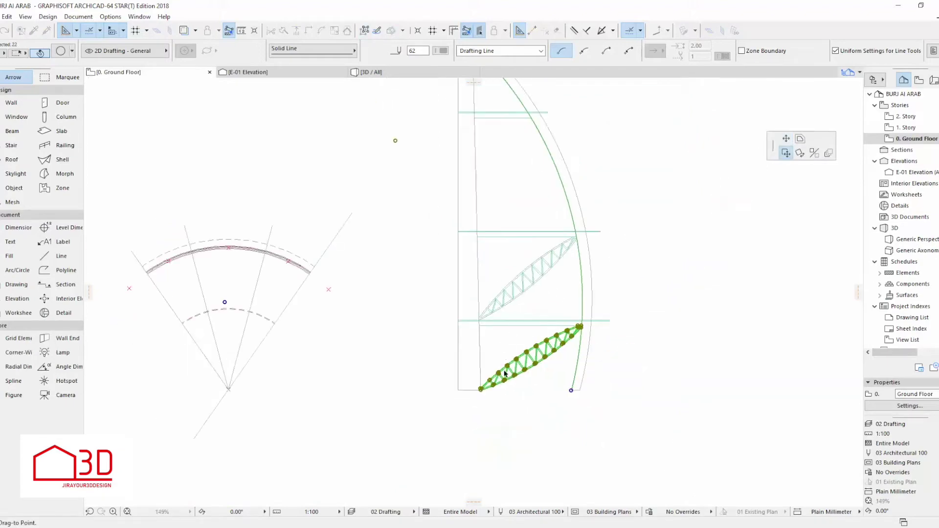
scroll(489, 261, up, 4)
scroll(486, 284, up, 5)
click(476, 297)
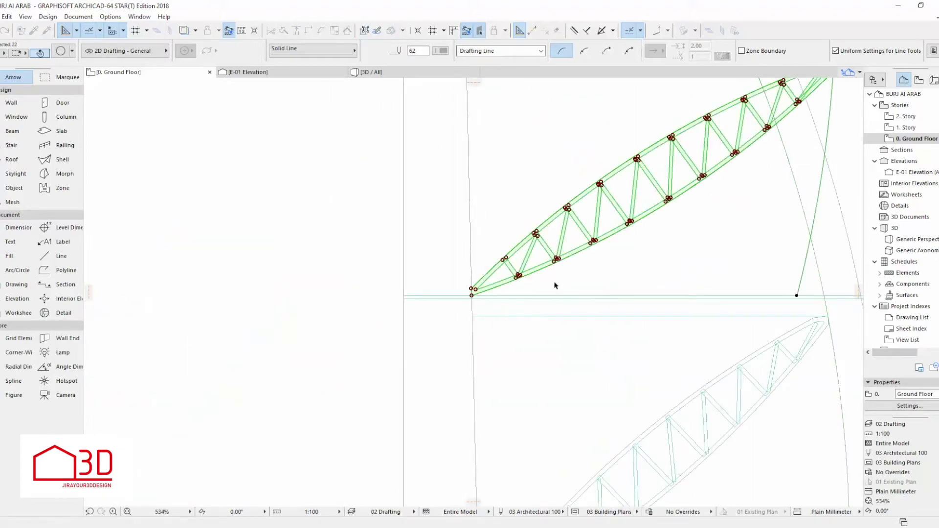
Step: Delete the stray copy of the inner facade curve that was copied along with the truss
scroll(612, 284, down, 8)
middle_drag(596, 204, 605, 257)
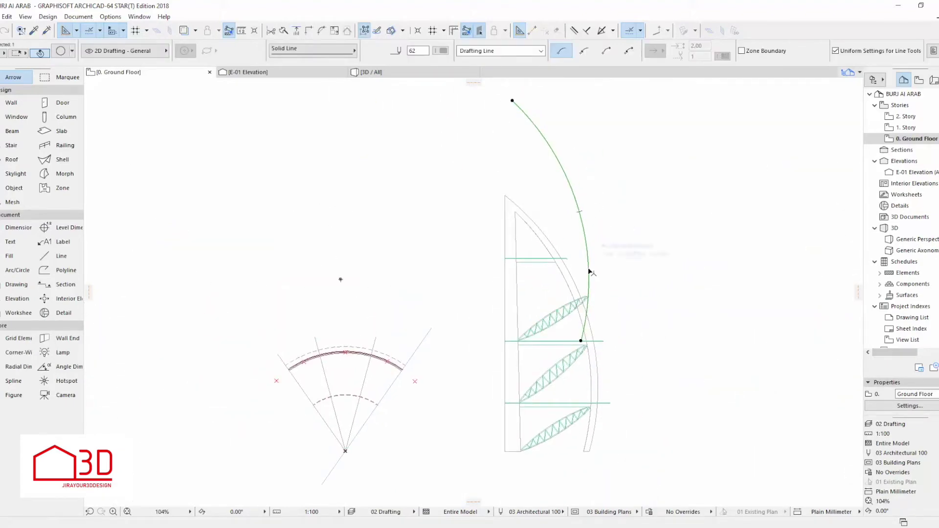
key(Escape)
Step: Select only the third-level truss copy, excluding the facade curves, and rotate it about its lower tip towards the next level's corner
scroll(580, 321, up, 5)
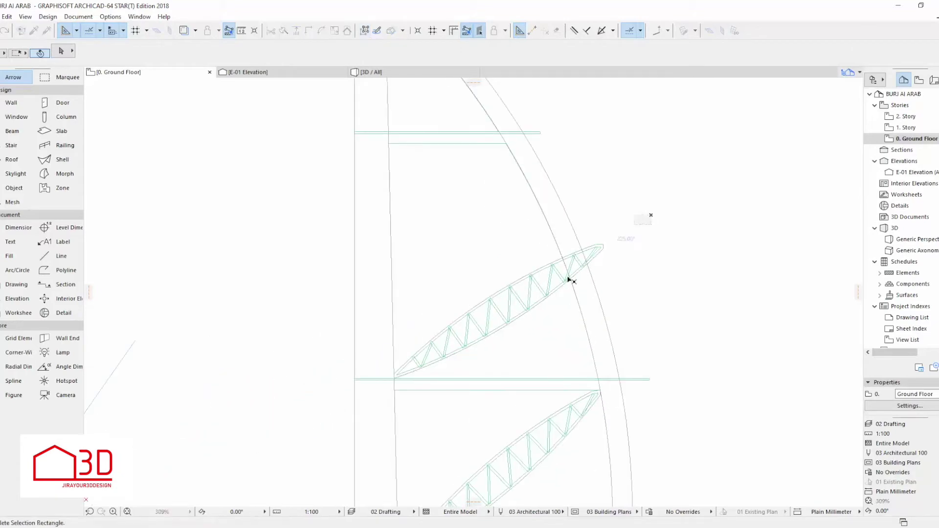
click(422, 372)
scroll(623, 256, up, 3)
shift+click(562, 313)
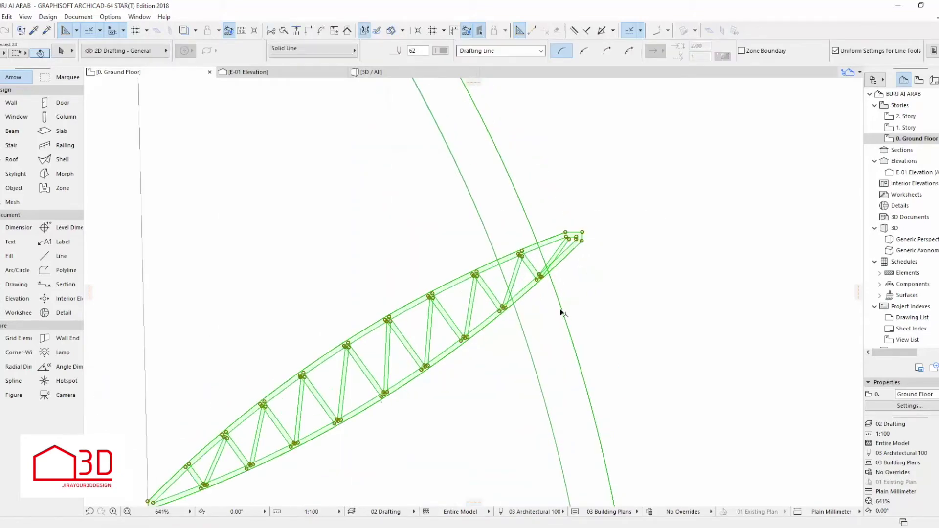
shift+click(525, 336)
scroll(664, 280, down, 3)
middle_drag(641, 295, 710, 285)
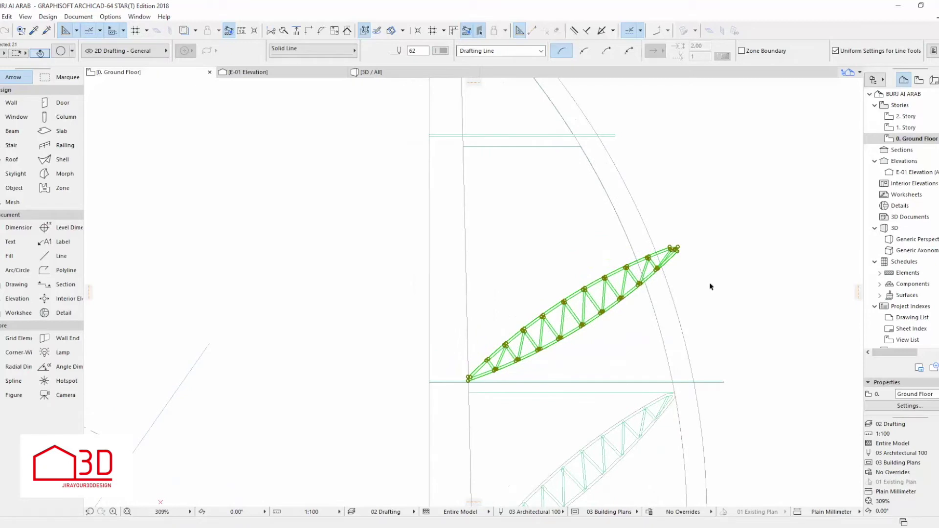
click(469, 380)
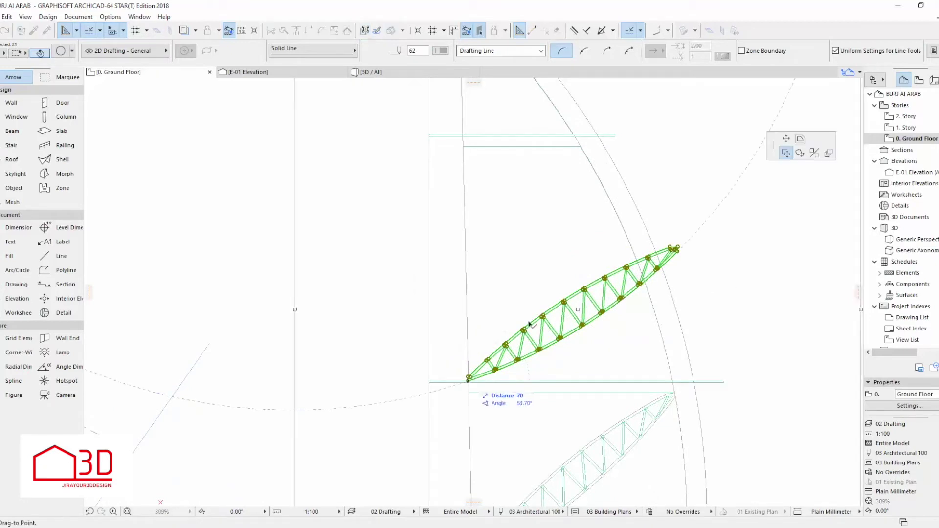
click(800, 153)
click(470, 379)
click(677, 249)
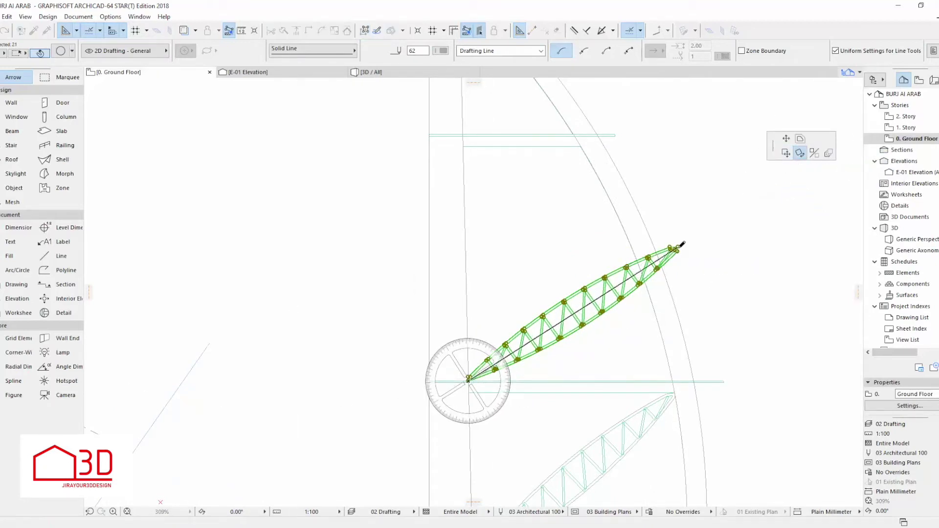
click(579, 142)
Step: Resize the third-level truss graphically from its lower tip so its upper tip meets the corner of the level line and inner curve
scroll(587, 161, up, 2)
middle_drag(587, 161, 636, 185)
scroll(613, 216, down, 1)
scroll(636, 185, down, 1)
middle_drag(677, 238, 606, 249)
scroll(475, 386, up, 6)
scroll(450, 451, down, 5)
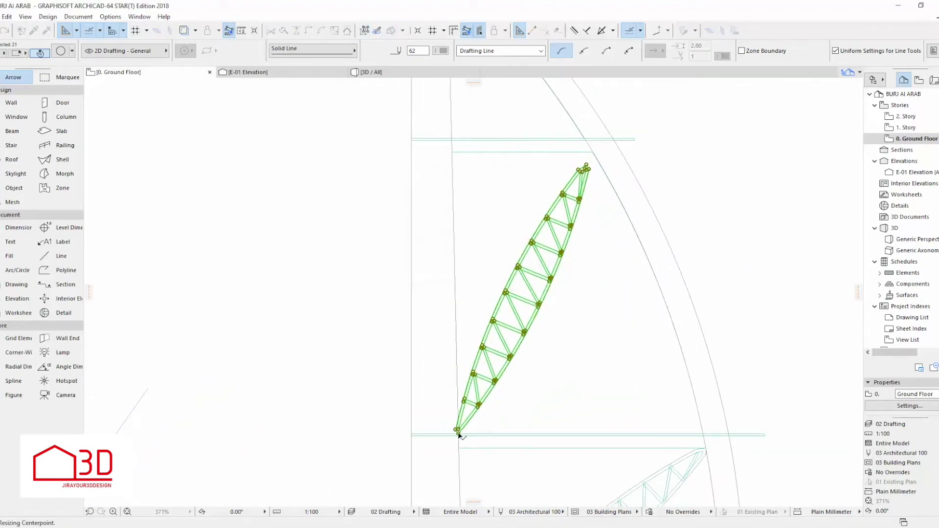
scroll(611, 148, up, 3)
scroll(615, 146, down, 3)
scroll(622, 152, up, 10)
scroll(621, 148, down, 12)
scroll(573, 299, up, 2)
scroll(466, 388, up, 4)
Step: Split the third-level truss's lower tip along the frame's inner line and delete the sliver that overlaps the frame
click(282, 32)
click(438, 367)
click(435, 407)
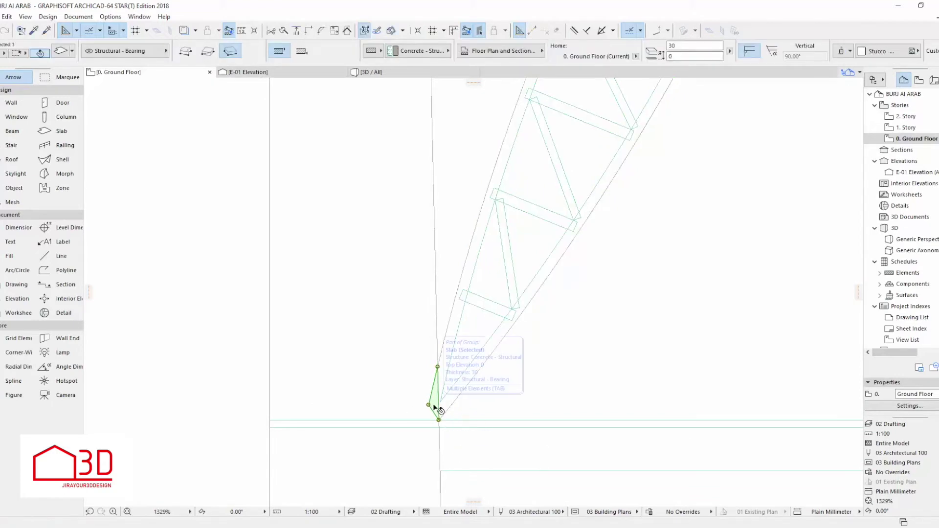
key(Delete)
scroll(456, 389, up, 1)
scroll(434, 430, down, 8)
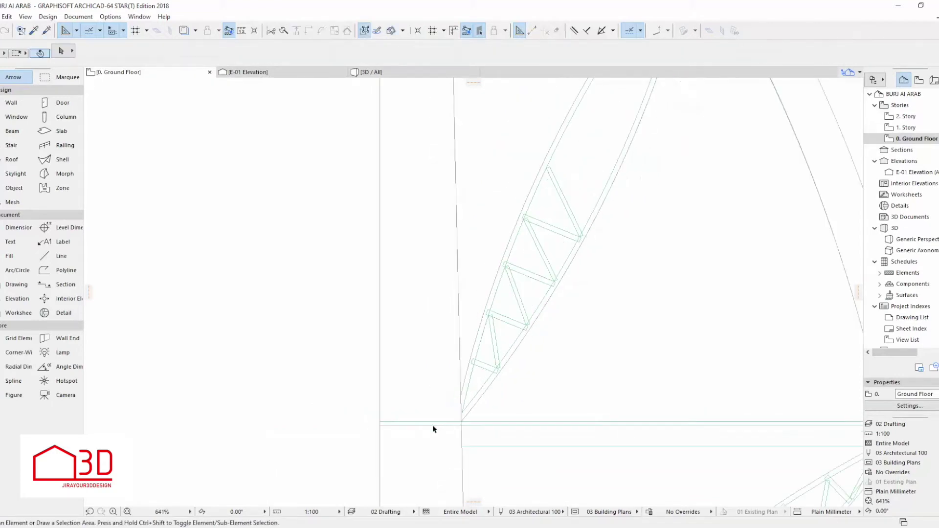
scroll(564, 323, down, 5)
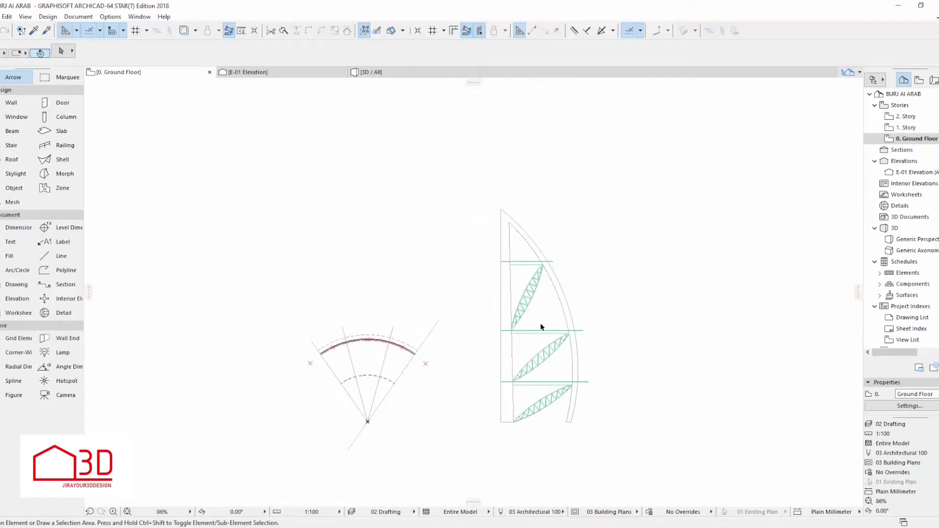
scroll(540, 343, up, 5)
drag(489, 266, 546, 371)
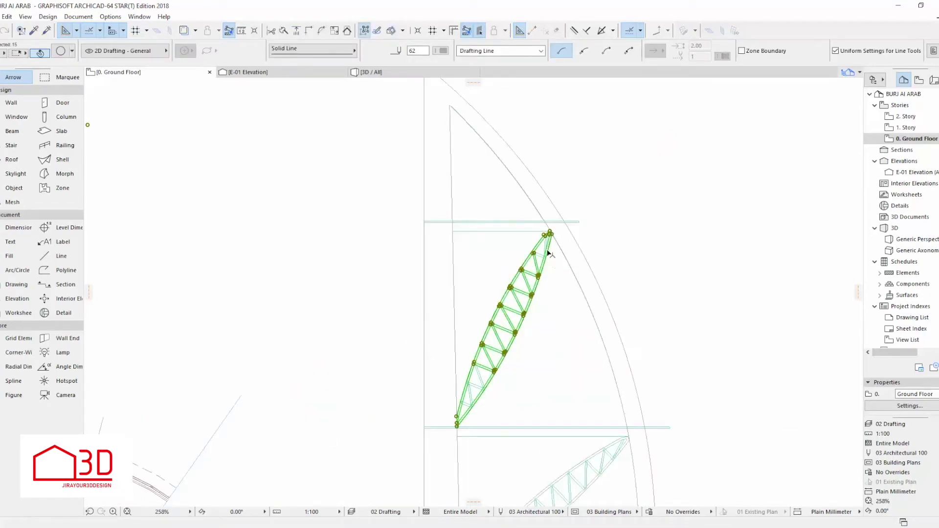
scroll(564, 298, up, 2)
key(Escape)
click(516, 231)
scroll(529, 430, down, 2)
key(Escape)
drag(547, 300, 464, 485)
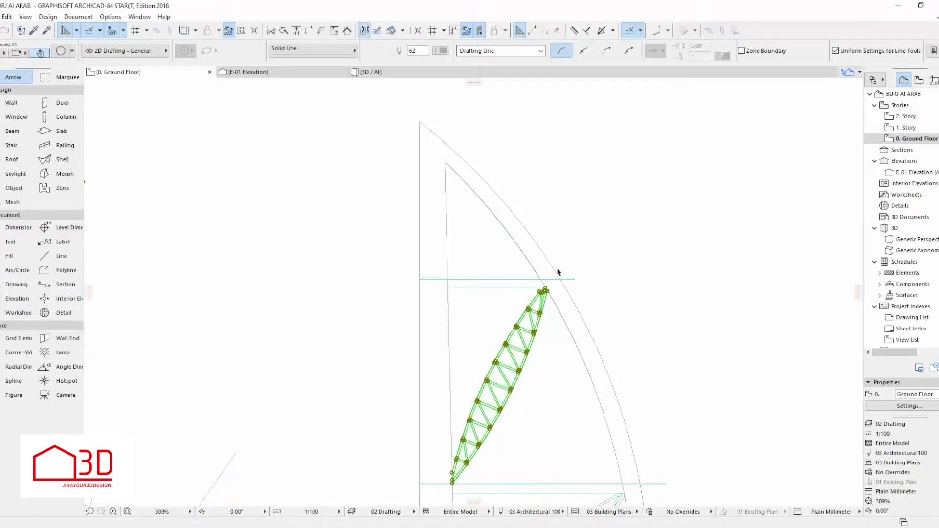
right_click(648, 276)
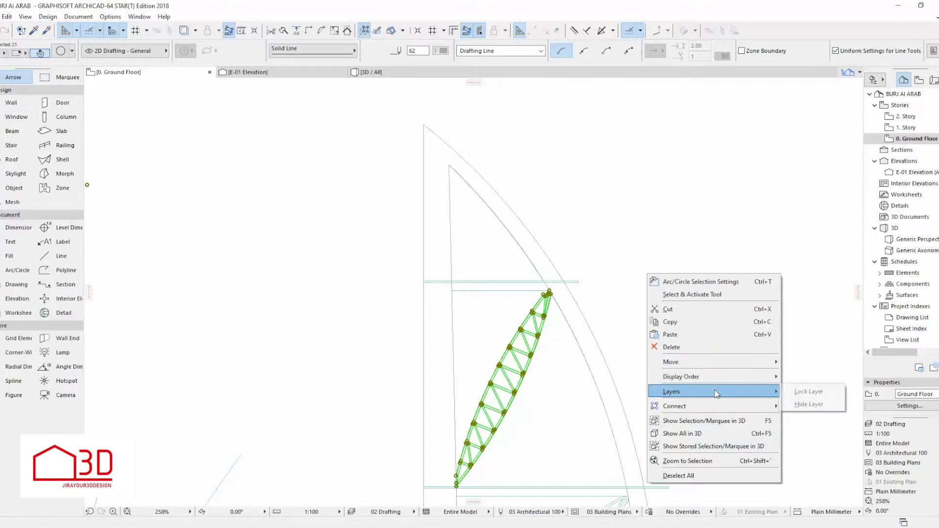
mouse_move(717, 374)
mouse_move(719, 399)
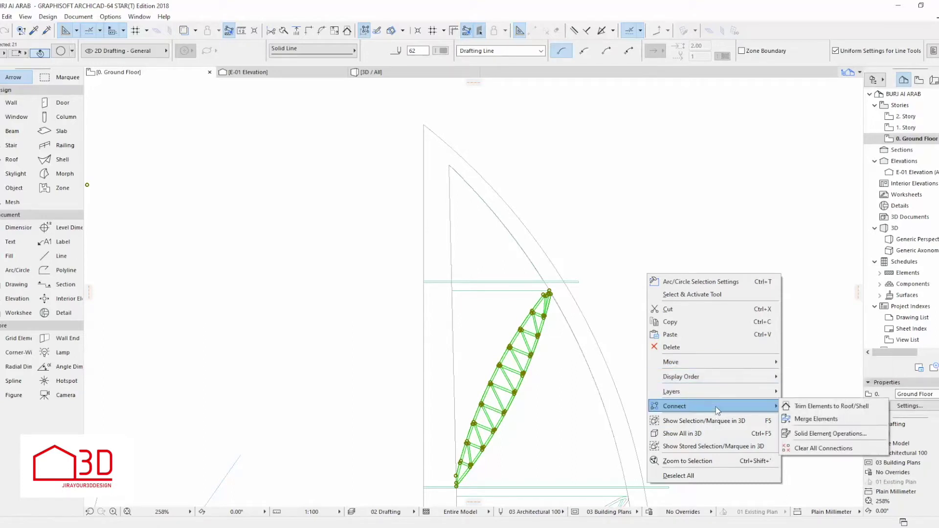
mouse_move(677, 378)
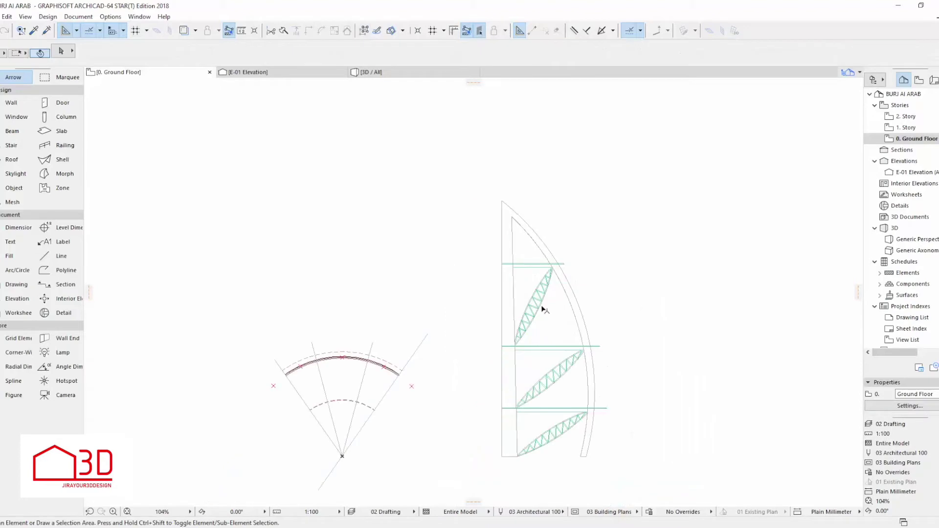
Step: Select the uppermost truss and convert its slabs to morphs
click(537, 312)
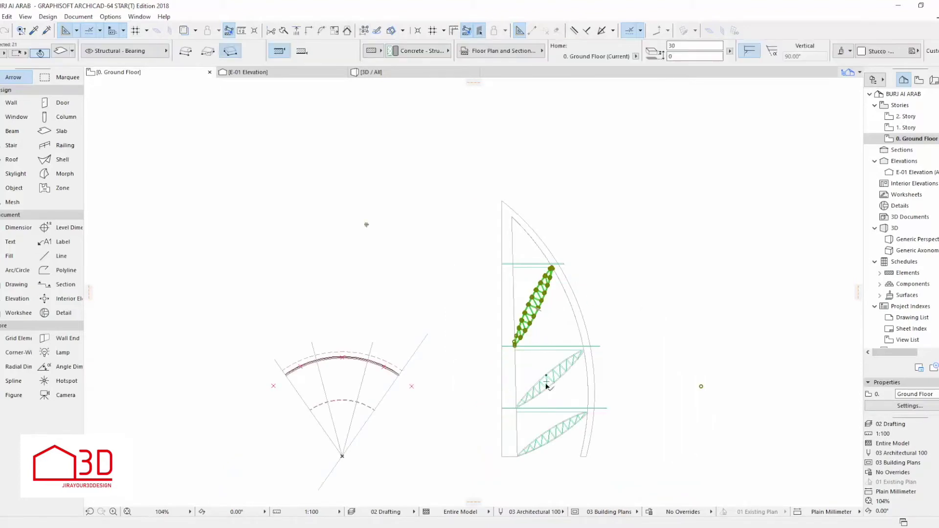
right_click(652, 270)
click(694, 413)
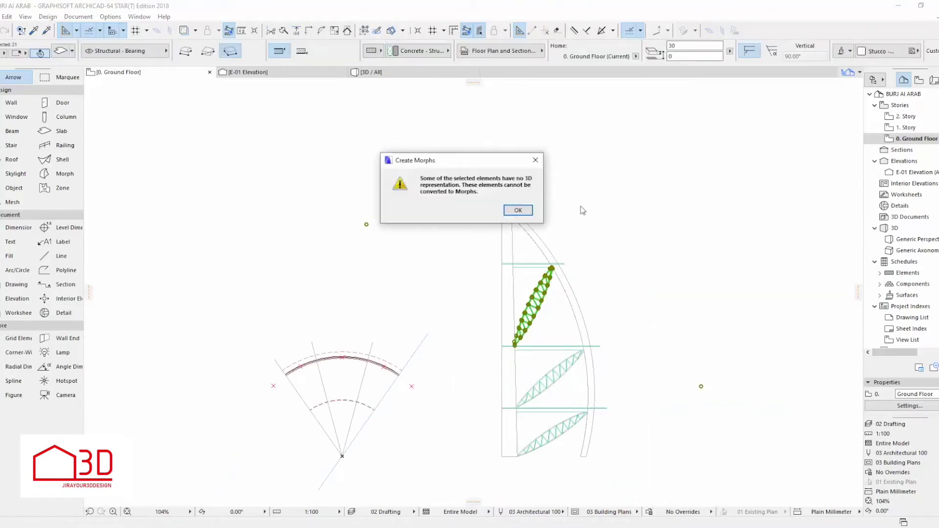
click(526, 210)
scroll(546, 312, up, 5)
scroll(601, 244, down, 3)
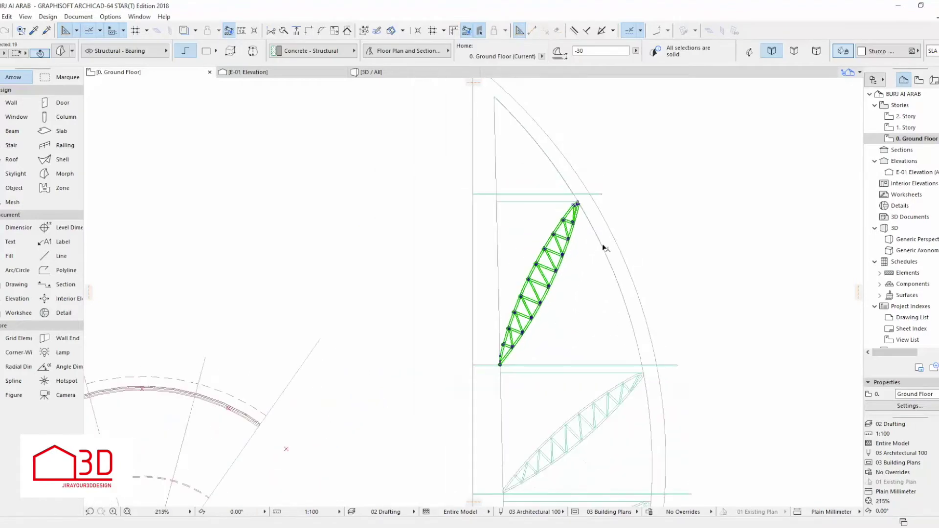
Step: Convert the middle truss's slabs to morphs
click(610, 385)
right_click(751, 386)
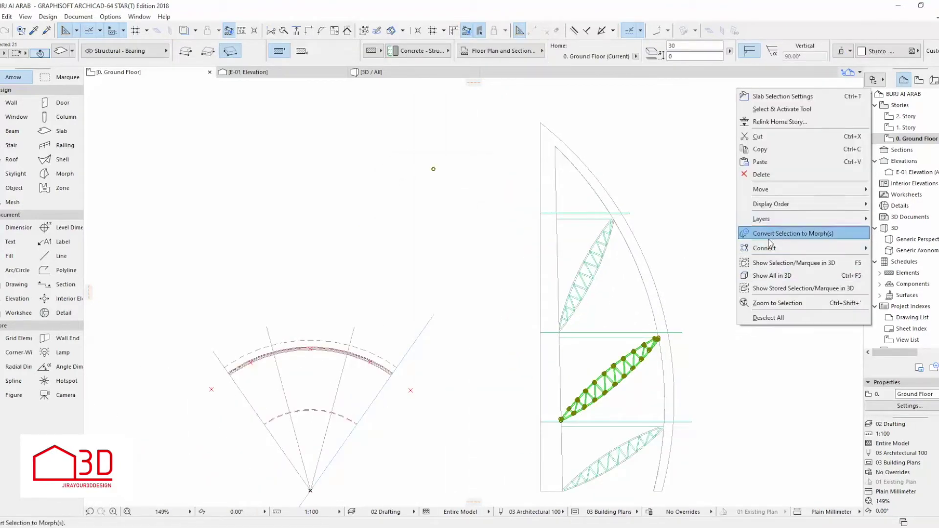
click(793, 234)
click(528, 211)
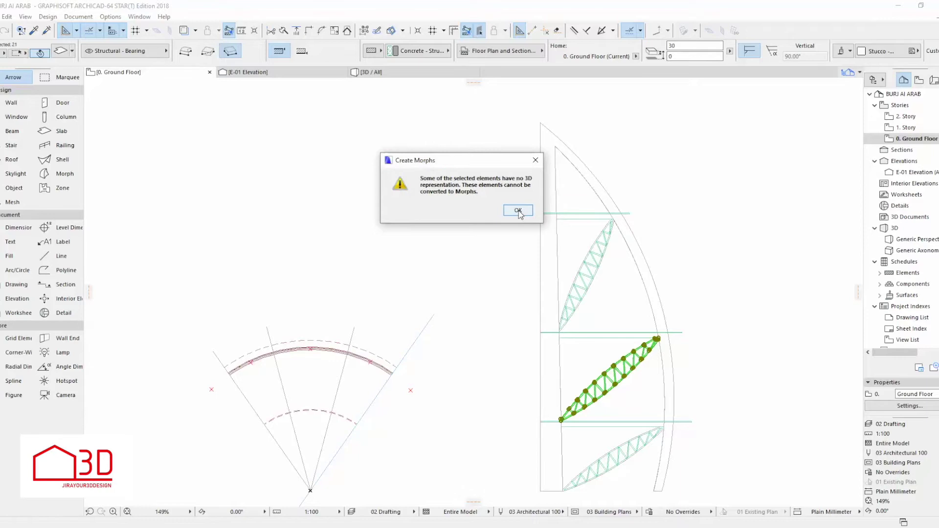
click(518, 211)
Step: Convert the lowest truss's slabs to morphs
click(618, 456)
right_click(627, 454)
click(695, 363)
click(527, 210)
click(518, 210)
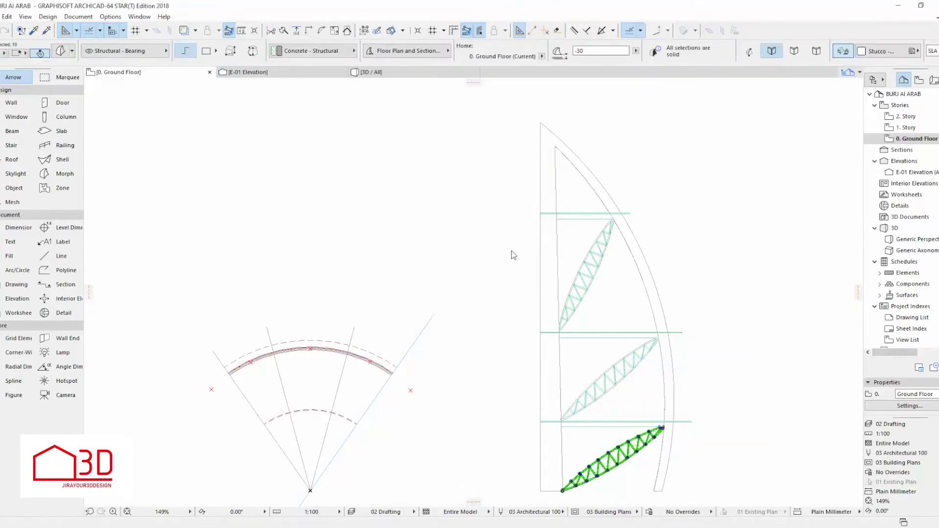
Step: Merge the morphs of the uppermost truss into one with a Boolean Union
scroll(508, 250, down, 2)
click(551, 277)
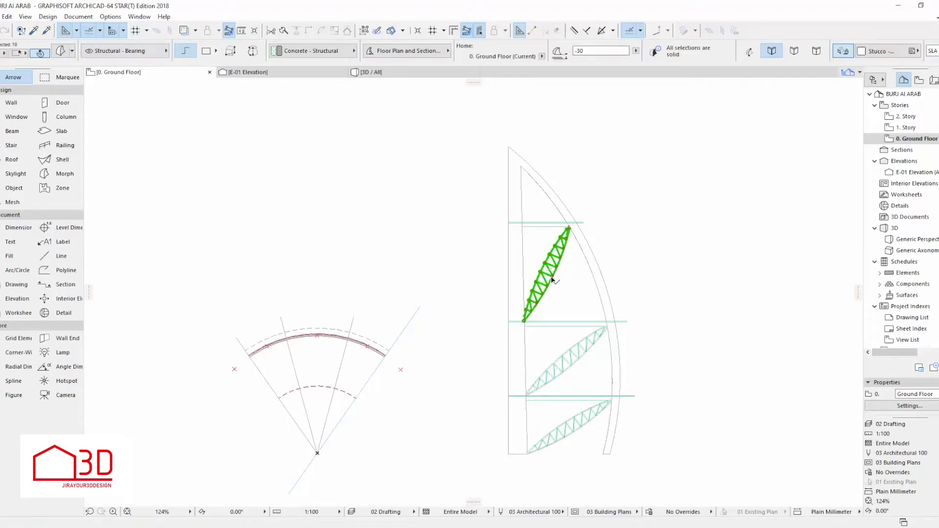
right_click(707, 254)
mouse_move(776, 422)
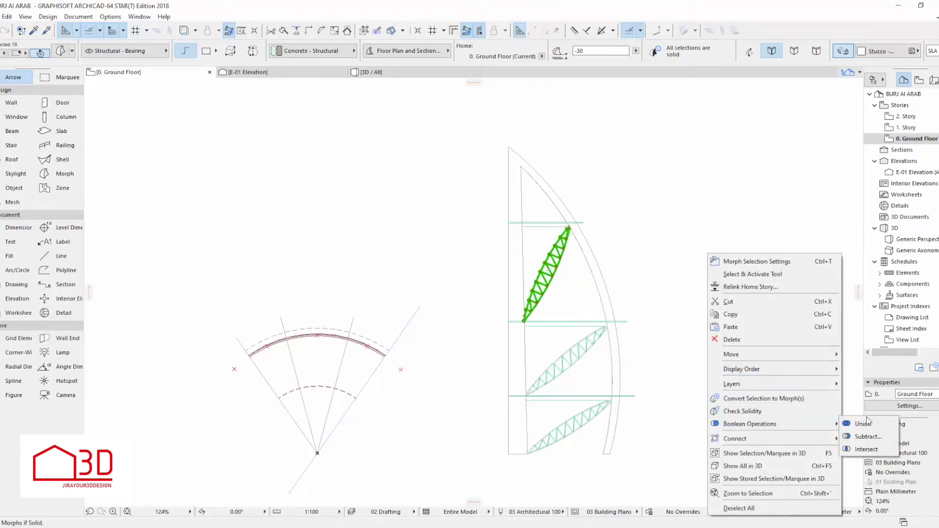
click(861, 424)
Step: Merge the middle truss's morphs into one with a Boolean Union
click(573, 363)
right_click(668, 279)
mouse_move(739, 185)
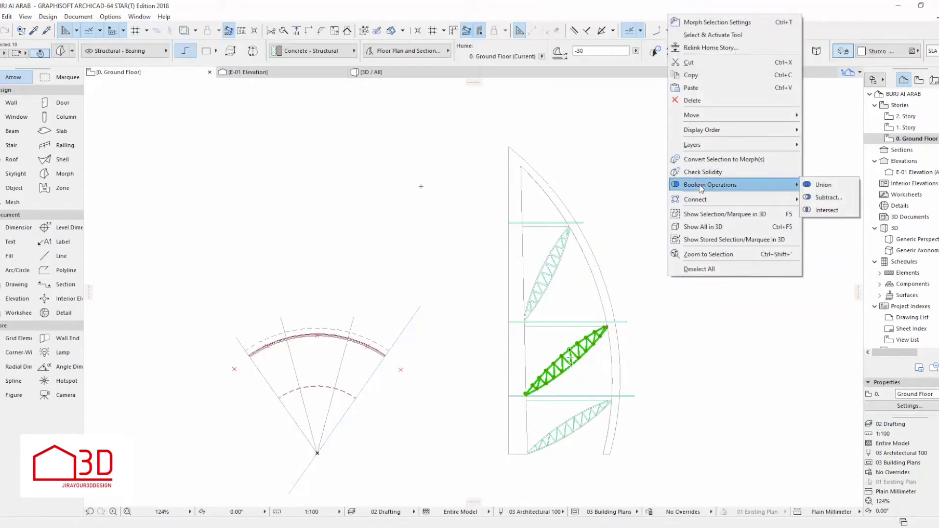
click(827, 185)
Step: Merge the lowest truss's morphs into one with a Boolean Union and clear the selection
click(587, 432)
right_click(665, 298)
mouse_move(734, 204)
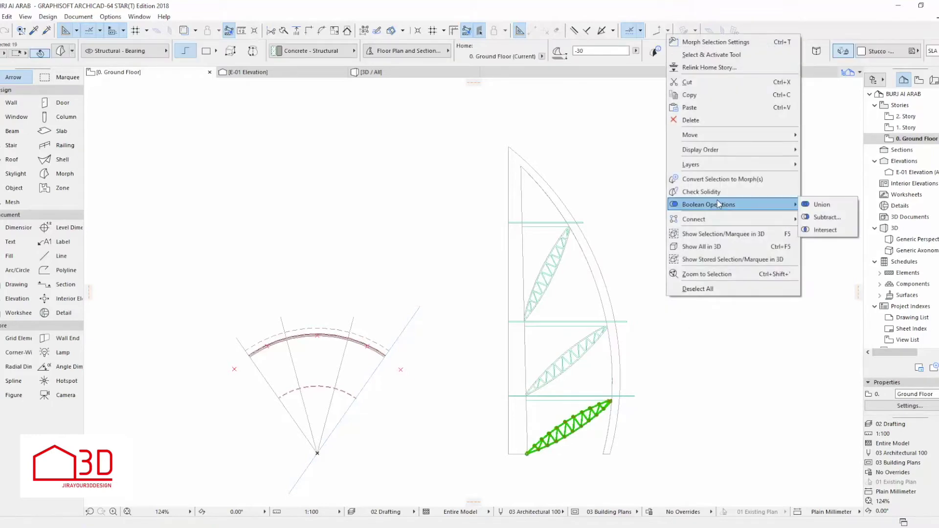
click(827, 205)
key(Escape)
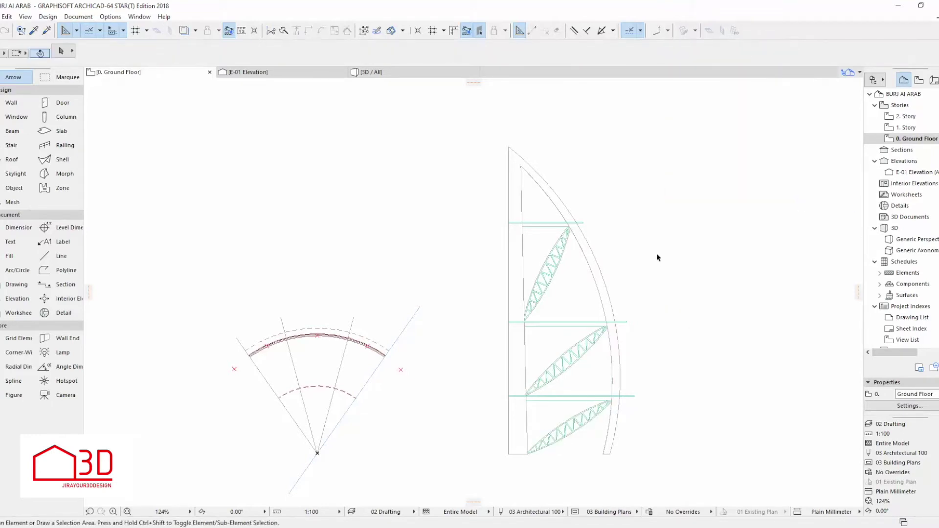
Step: Convert the curved facade frame slab to a morph and clear the selection
click(511, 200)
right_click(710, 157)
click(754, 304)
click(527, 212)
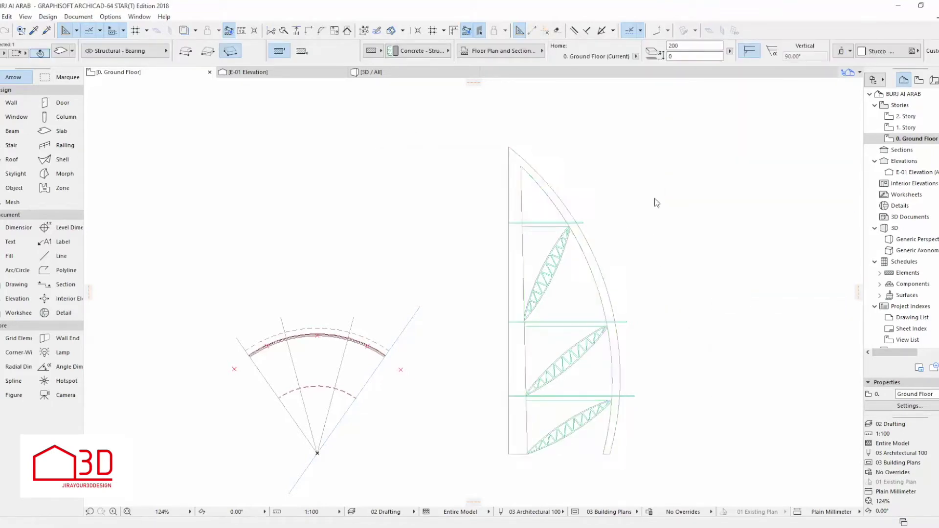
key(Escape)
Step: In the 3D view, select all three trusses and move them down from the frame's top corner to the midpoint of its vertical edge
click(400, 71)
click(524, 397)
shift+click(496, 342)
shift+click(466, 307)
scroll(410, 417, up, 4)
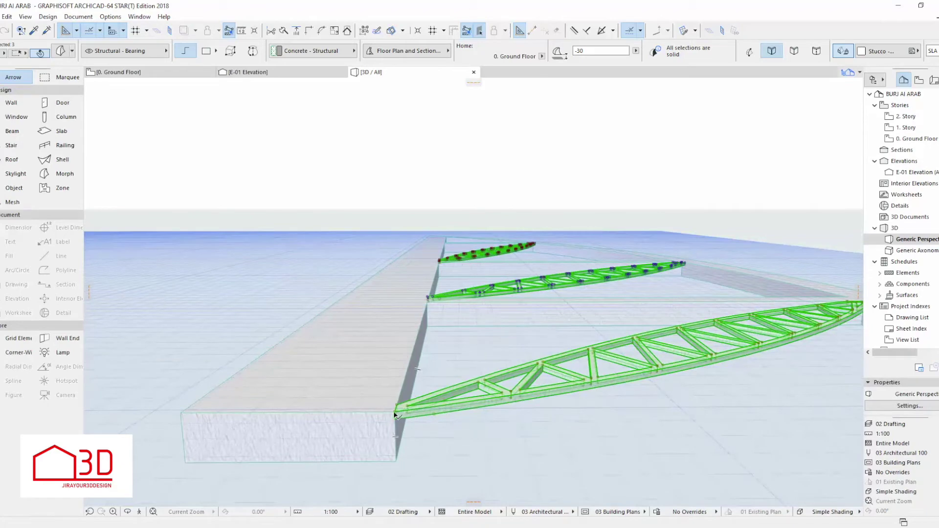
click(395, 413)
click(396, 438)
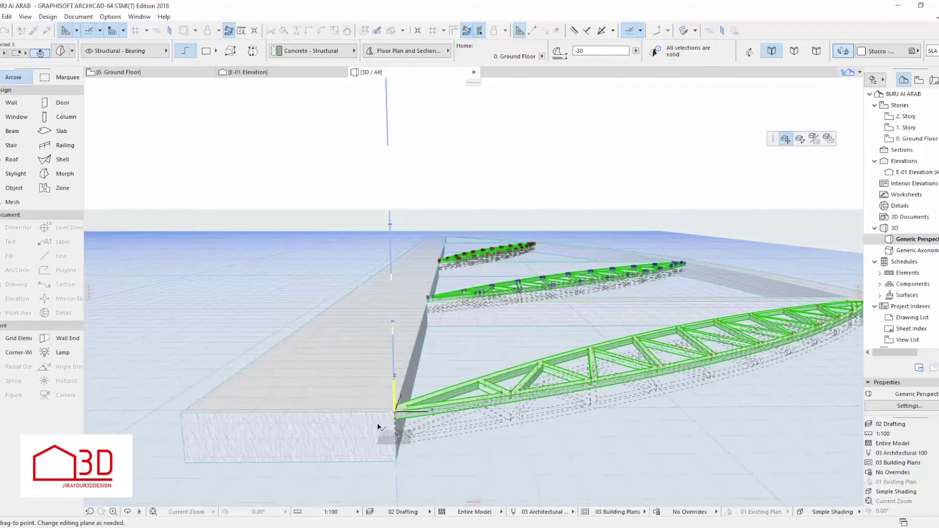
scroll(378, 424, down, 1)
scroll(396, 437, up, 3)
scroll(392, 429, down, 2)
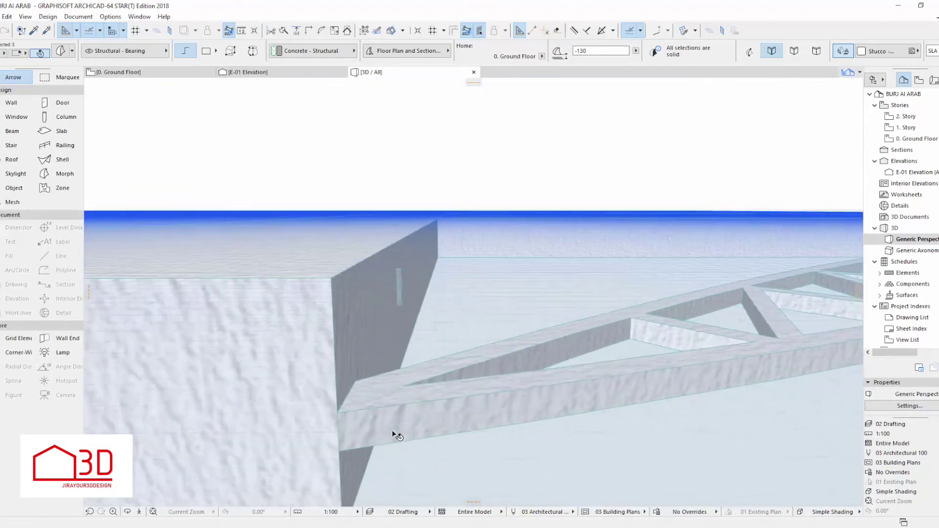
Step: Realign the three selected trusses so their end meets the midpoint of the frame's vertical edge, and clear the selection
click(338, 435)
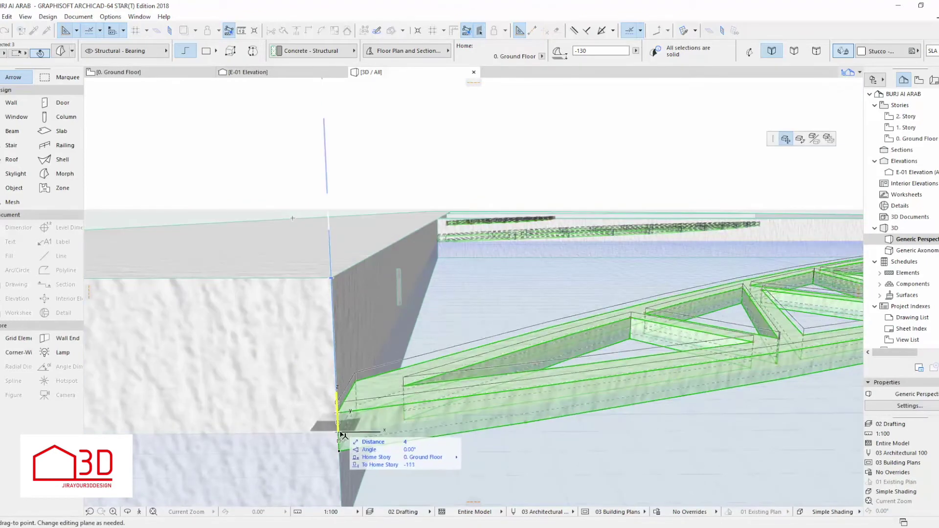
scroll(319, 442, down, 6)
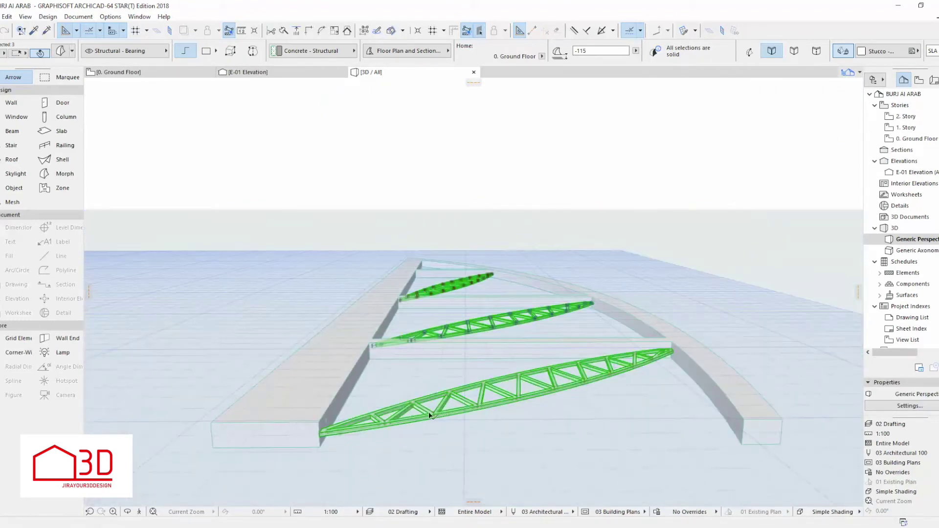
scroll(430, 415, down, 1)
key(Escape)
shift+middle_drag(484, 423, 647, 193)
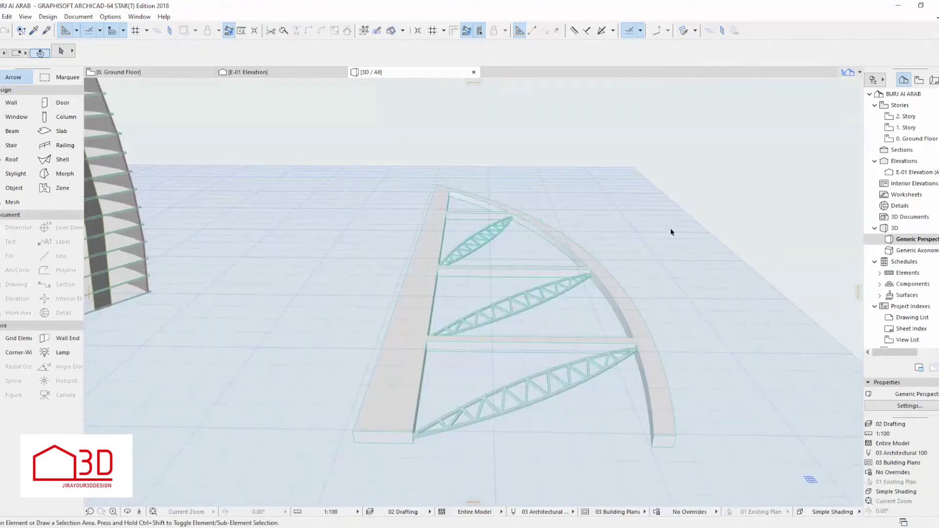
Step: Select the curved frame and all three trusses, merge them with a Boolean Union, and clear the selection
click(614, 297)
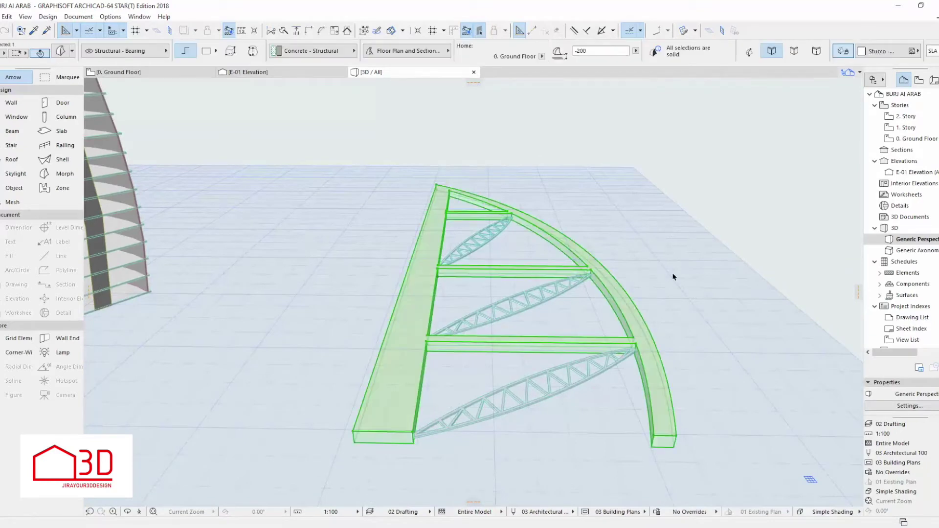
shift+click(511, 305)
right_click(662, 232)
mouse_move(729, 350)
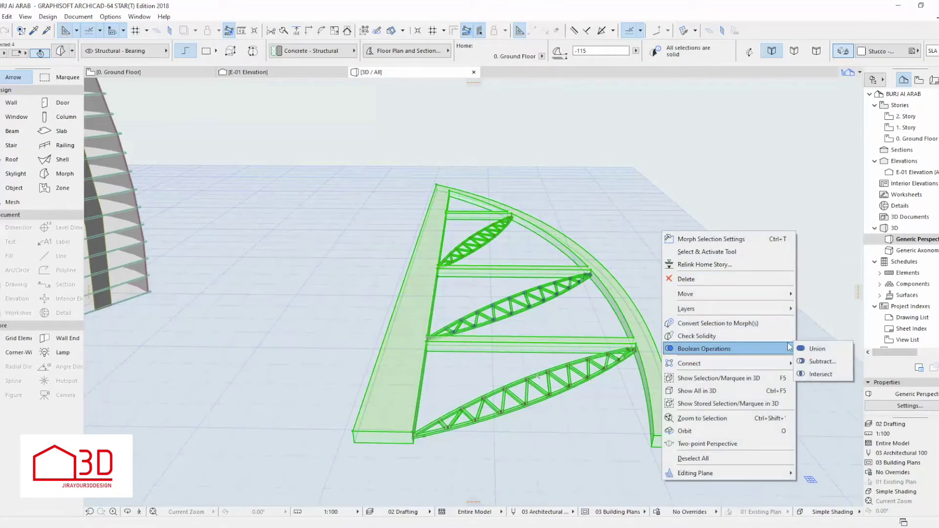
click(814, 349)
click(681, 281)
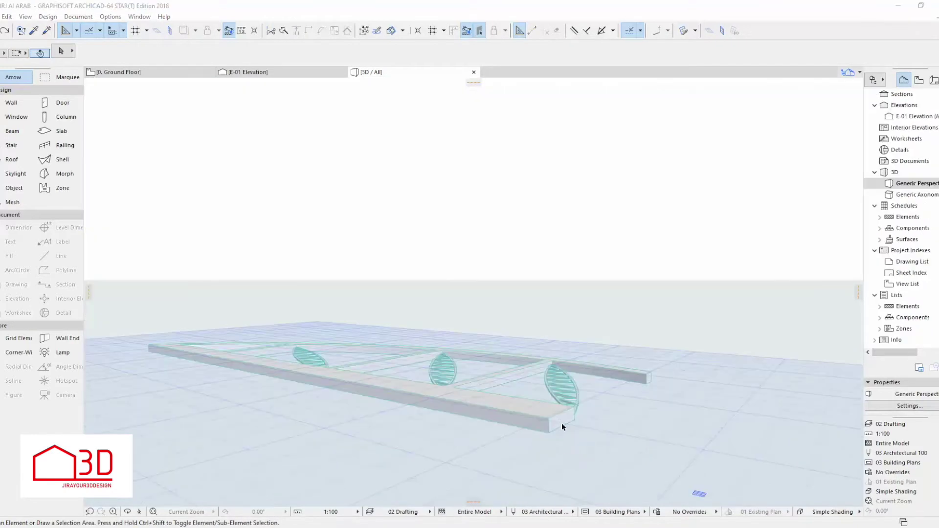
click(562, 423)
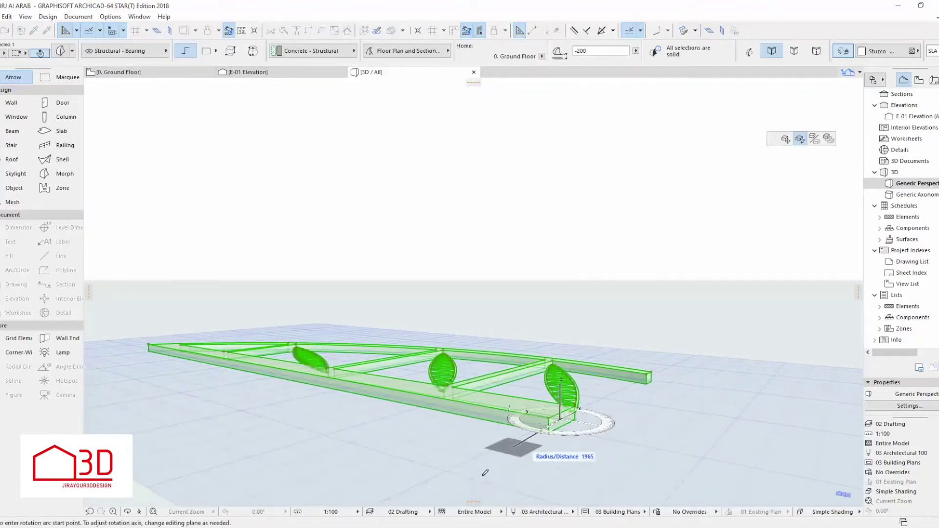
key(ctrl+e)
click(562, 417)
click(582, 432)
key(Escape)
key(ctrl+e)
click(538, 423)
click(591, 412)
key(Escape)
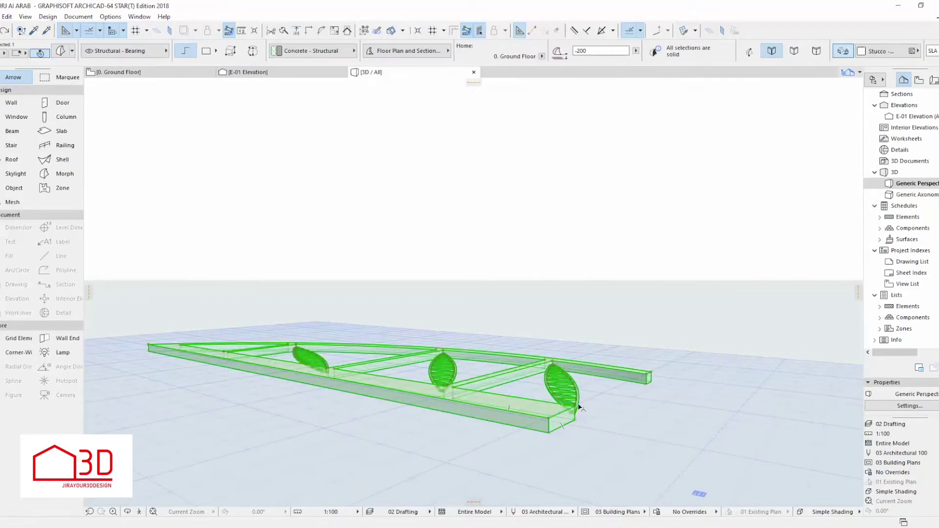
click(564, 422)
key(ctrl+e)
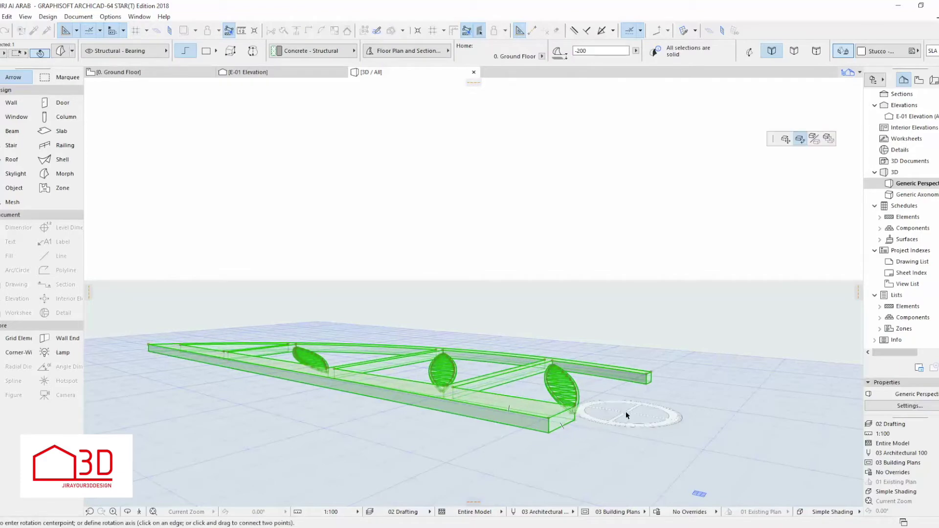
click(563, 415)
click(491, 398)
click(570, 324)
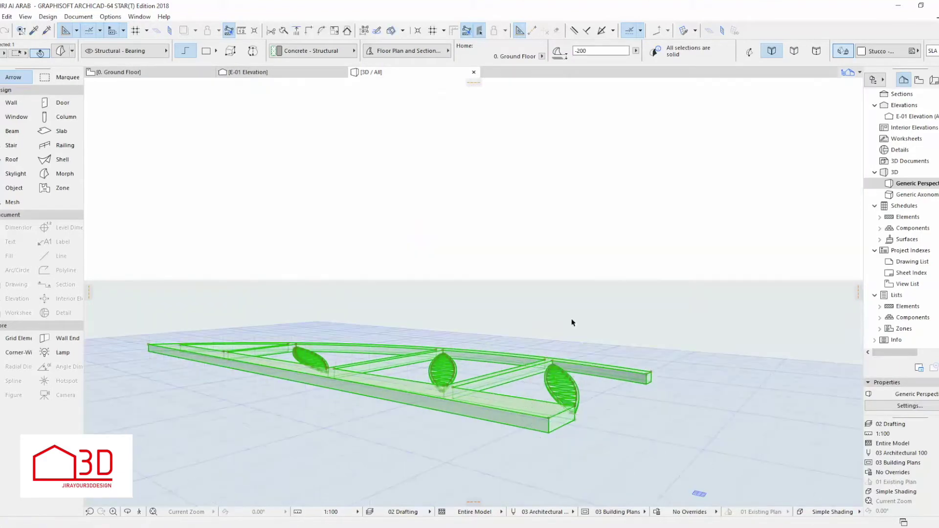
Step: Rotate the merged frame about its base end from lying flat to standing vertically, and clear the selection
click(562, 421)
key(ctrl+e)
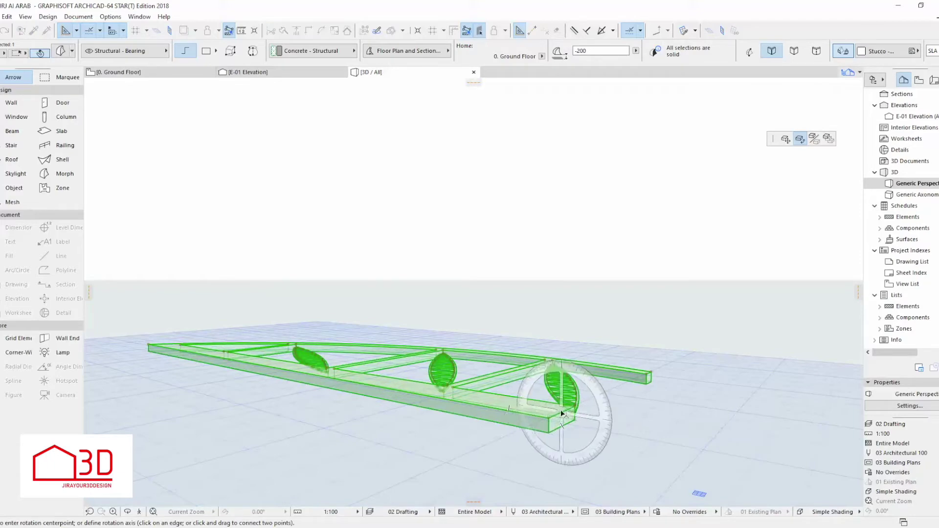
click(549, 406)
click(493, 396)
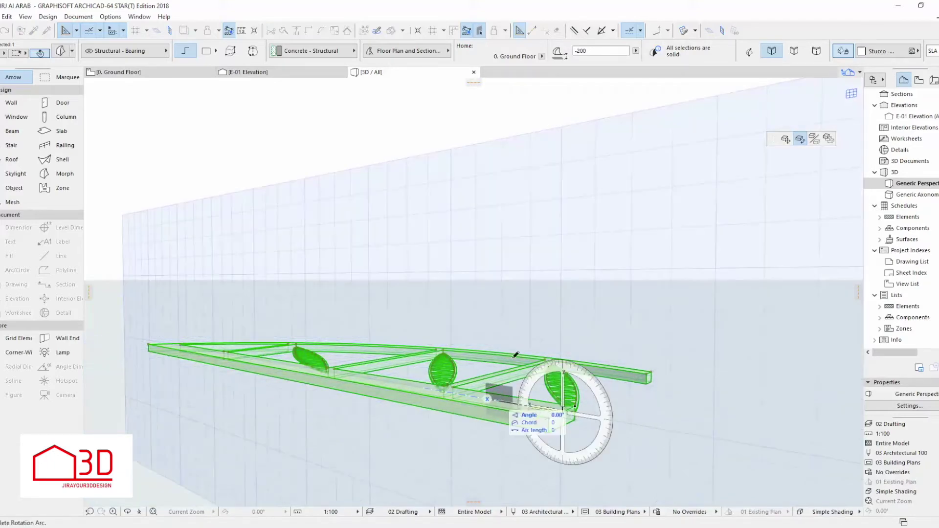
click(562, 276)
click(612, 387)
scroll(486, 435, down, 8)
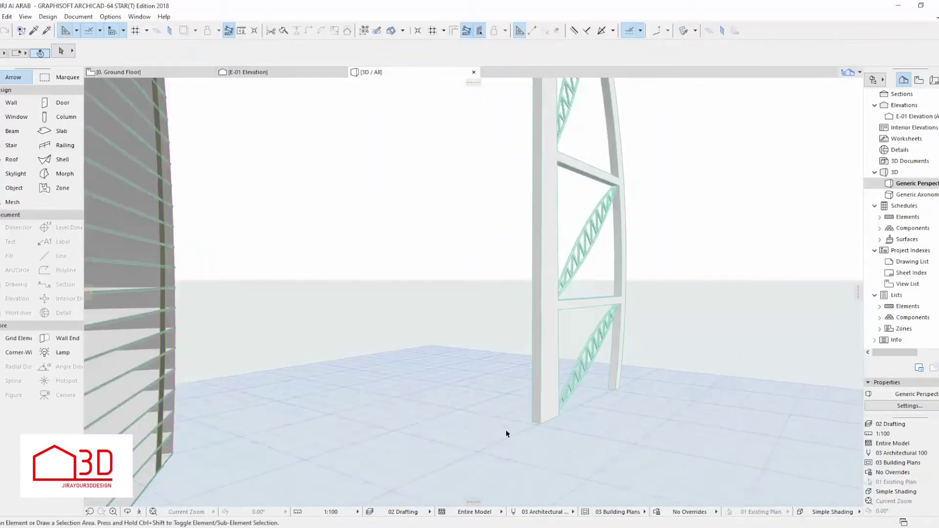
Step: In the ground floor plan, select the upright frame and drag a copy of its inner corner onto the apex of the radial lines
click(170, 74)
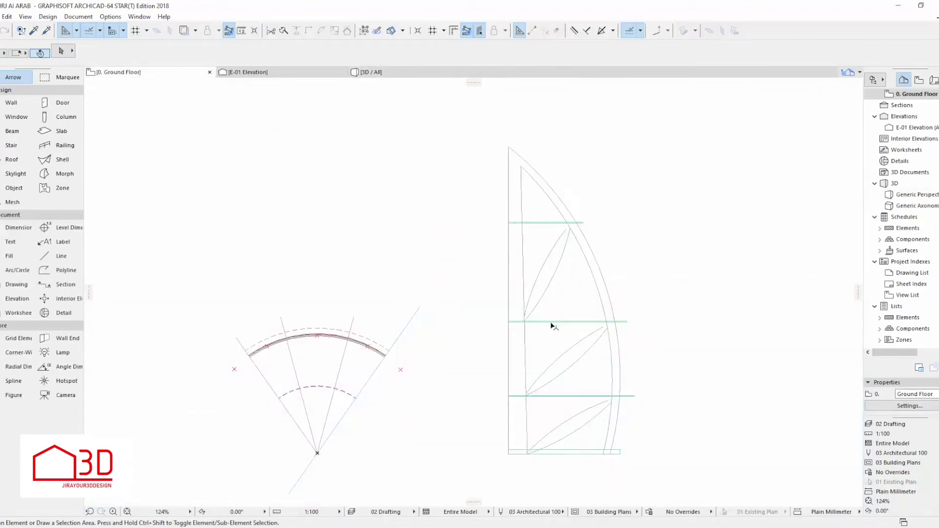
scroll(551, 404, up, 3)
click(546, 402)
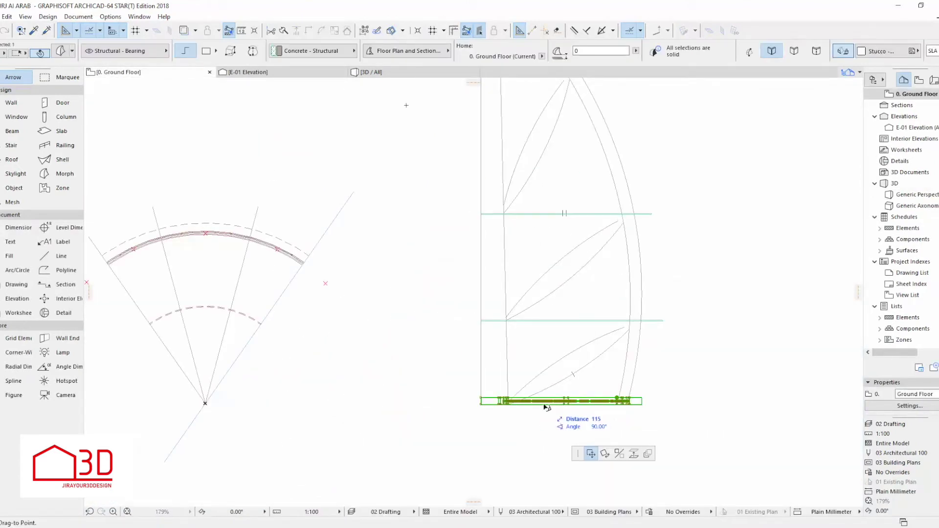
scroll(546, 404, up, 2)
scroll(547, 401, down, 4)
click(548, 398)
middle_drag(548, 399, 582, 394)
key(Escape)
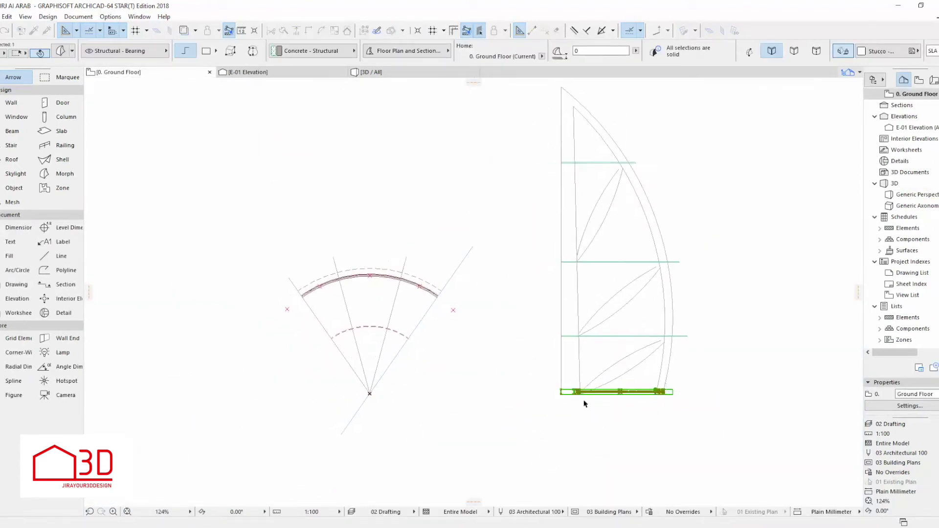
scroll(568, 400, up, 4)
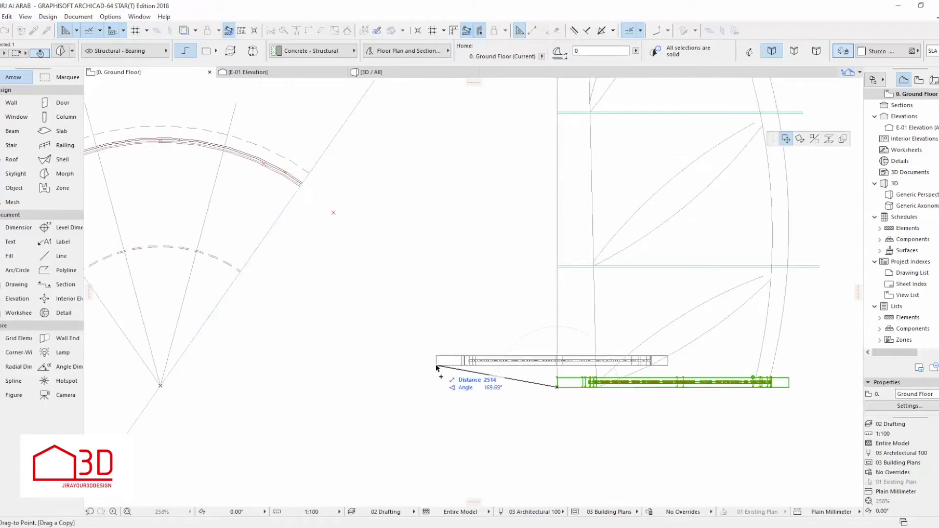
scroll(593, 348, down, 4)
scroll(425, 361, up, 7)
click(324, 390)
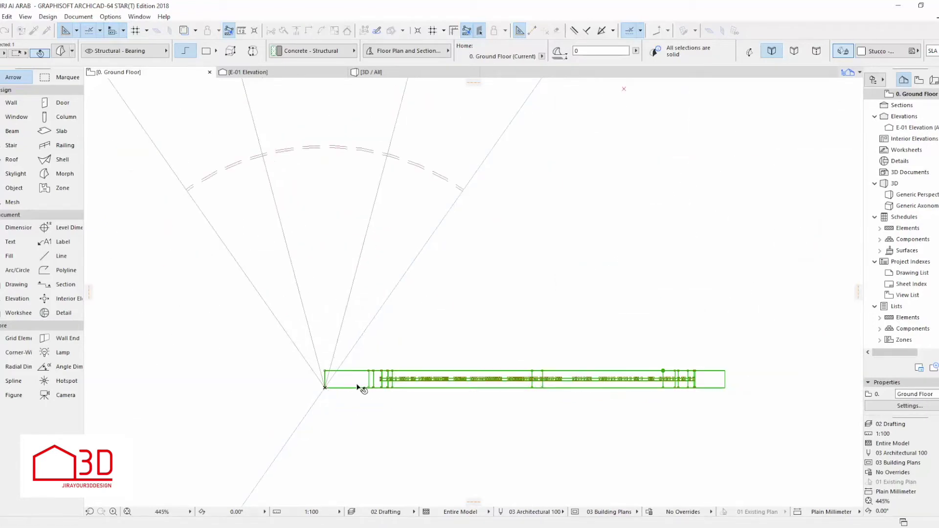
Step: Shift the copied frame down so its other inner corner sits on the apex of the radial lines
click(324, 371)
scroll(342, 390, up, 4)
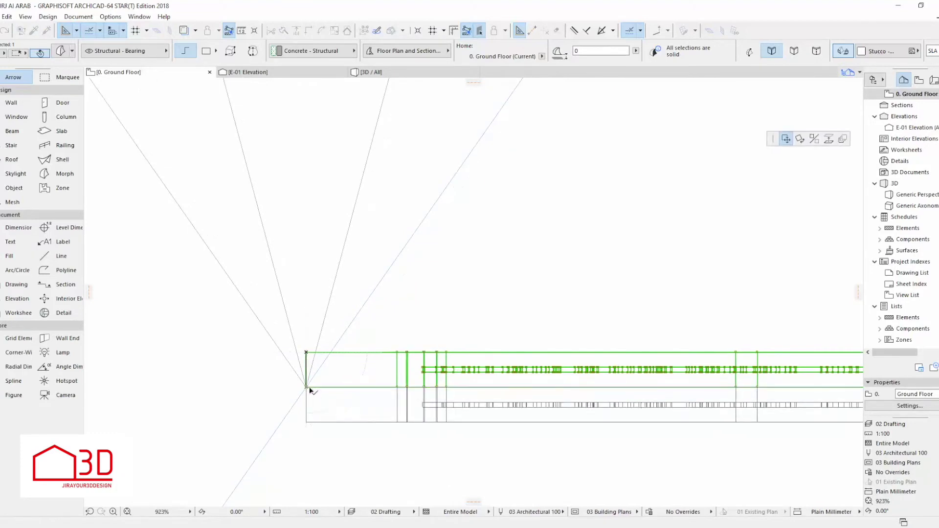
click(306, 387)
click(306, 387)
Step: Rotate the frame about the apex so its long edge lies on the right-hand inner radial line
click(800, 139)
click(306, 388)
click(508, 387)
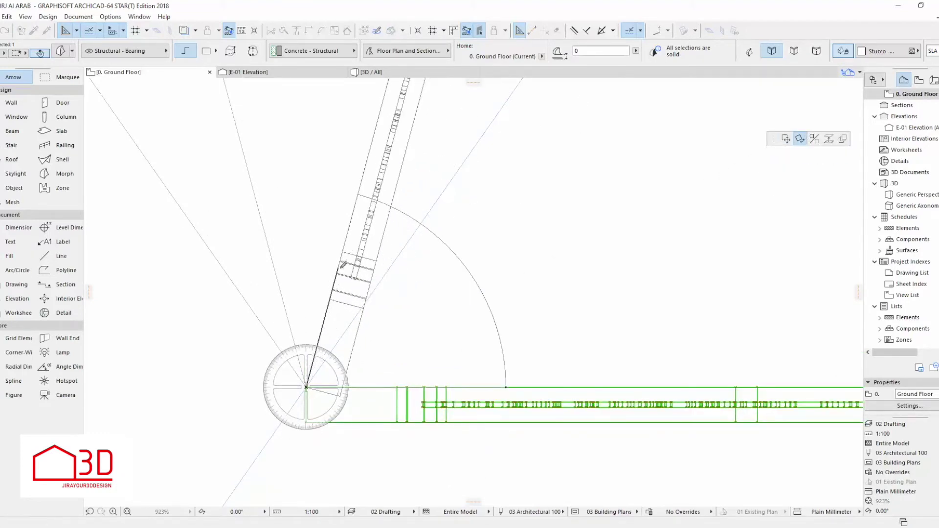
click(339, 266)
scroll(464, 394, down, 4)
scroll(461, 396, down, 3)
scroll(437, 404, up, 5)
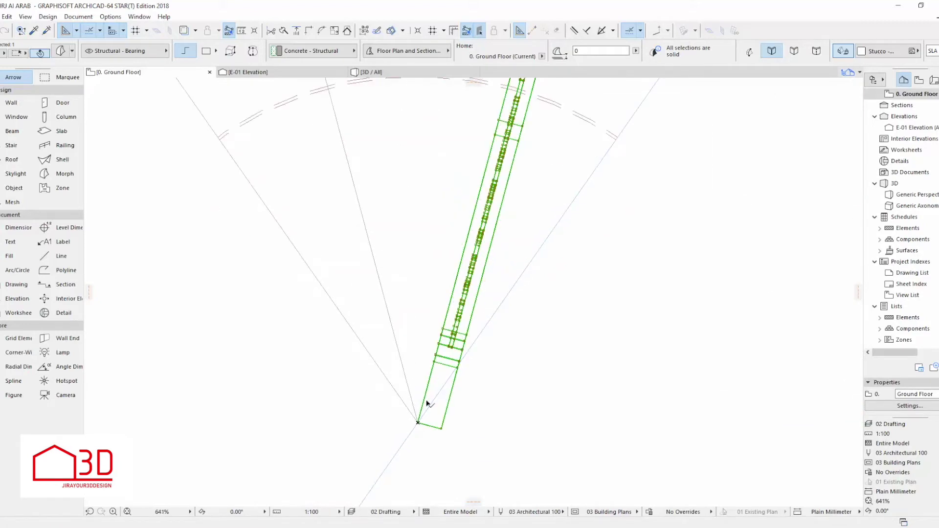
Step: Move the frame 100 outward from the apex along the right-hand inner radial line
click(423, 403)
click(418, 422)
text(1)
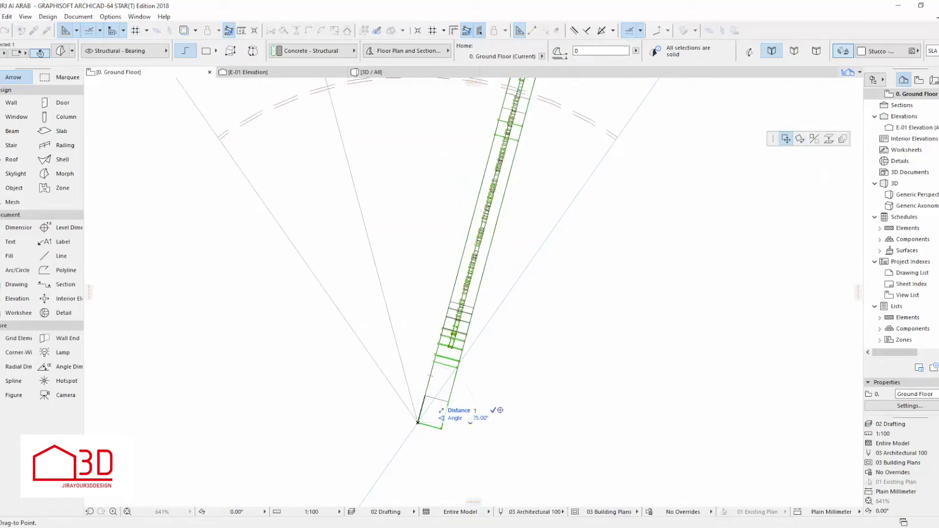
text(00)
key(Return)
scroll(434, 447, down, 4)
scroll(435, 448, up, 3)
key(ctrl+shift+m)
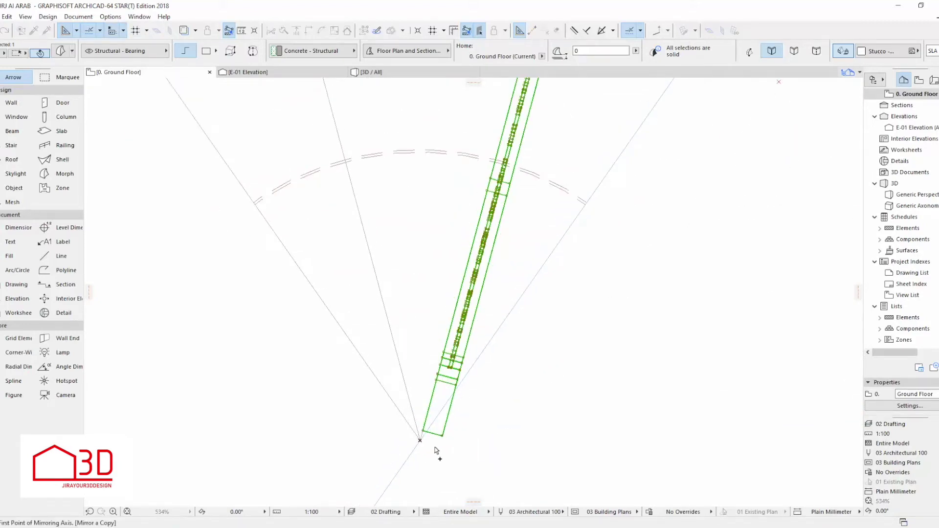
click(420, 440)
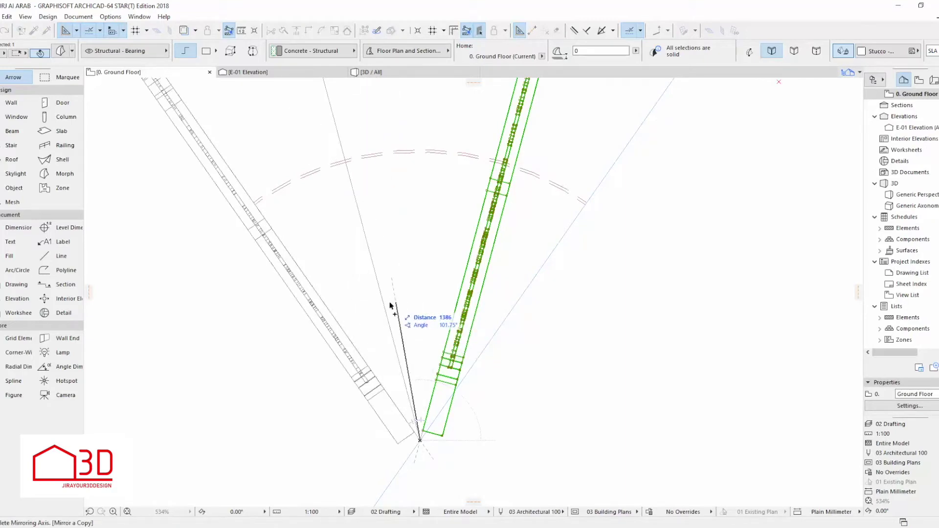
scroll(387, 325, down, 3)
key(Escape)
scroll(440, 331, up, 2)
Step: Move the frame back along the inner radial line so its corner sits on the apex
click(393, 410)
click(391, 419)
click(393, 410)
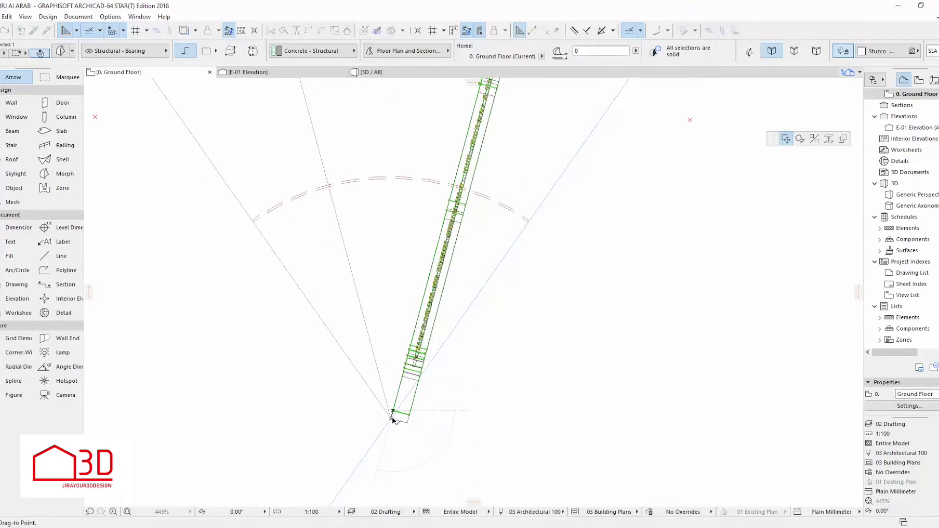
click(391, 419)
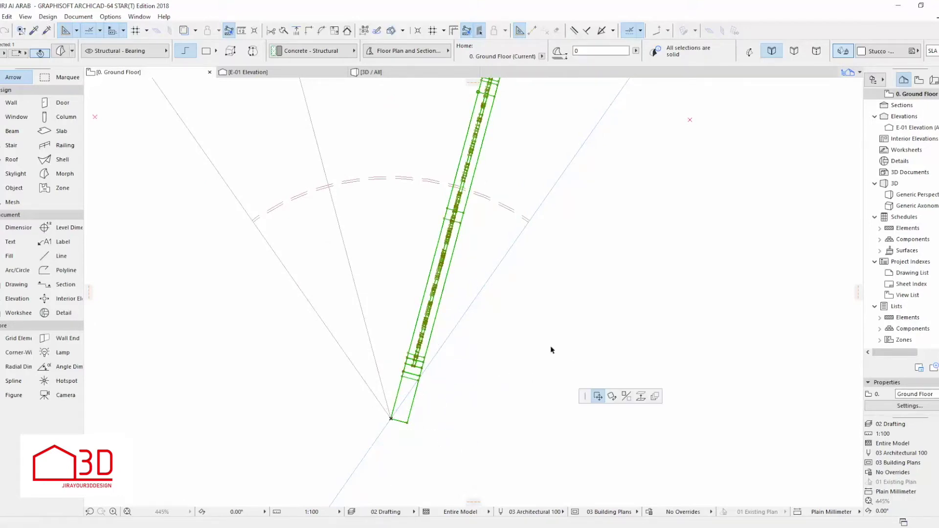
Step: Rotate the frame about the apex from the inner radial line onto the right-hand outer radial line
click(800, 139)
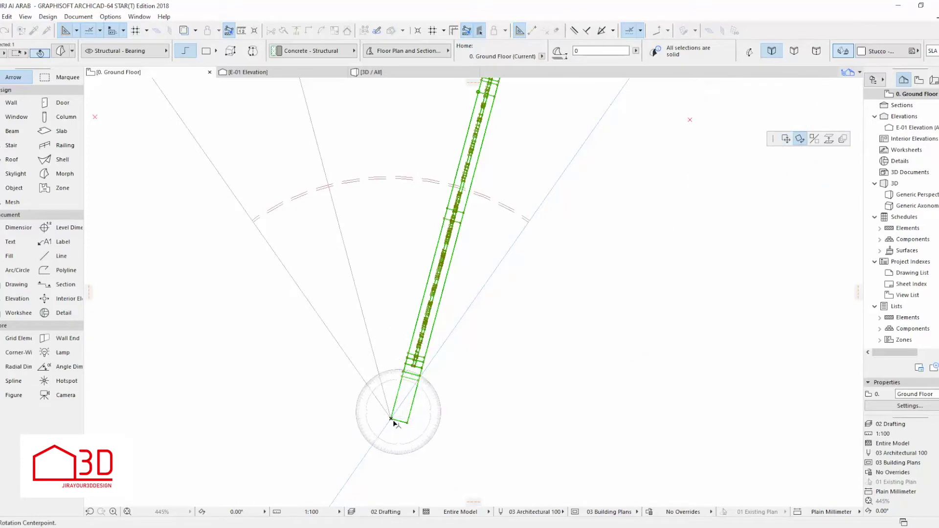
click(429, 284)
click(449, 358)
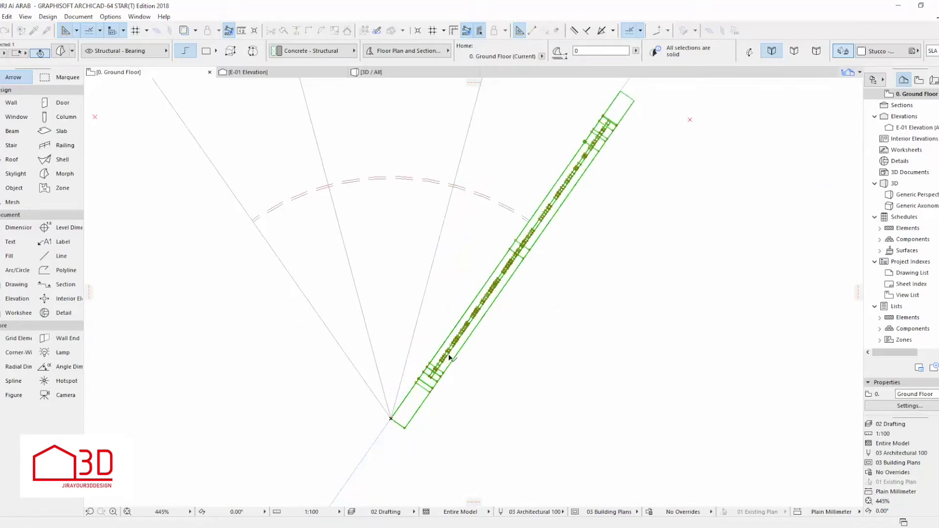
Step: Move the frame slightly outward from the apex along the right-hand outer radial line
key(ctrl+e)
click(391, 419)
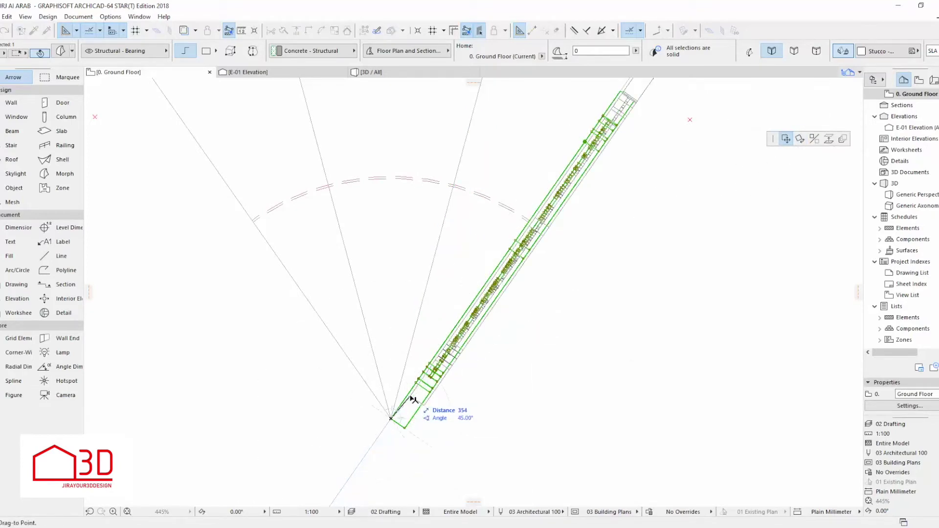
click(397, 414)
Step: Mirror a copy of the frame about the vertical axis through the apex onto the opposite outer radial line, and clear the selection
scroll(411, 446, down, 2)
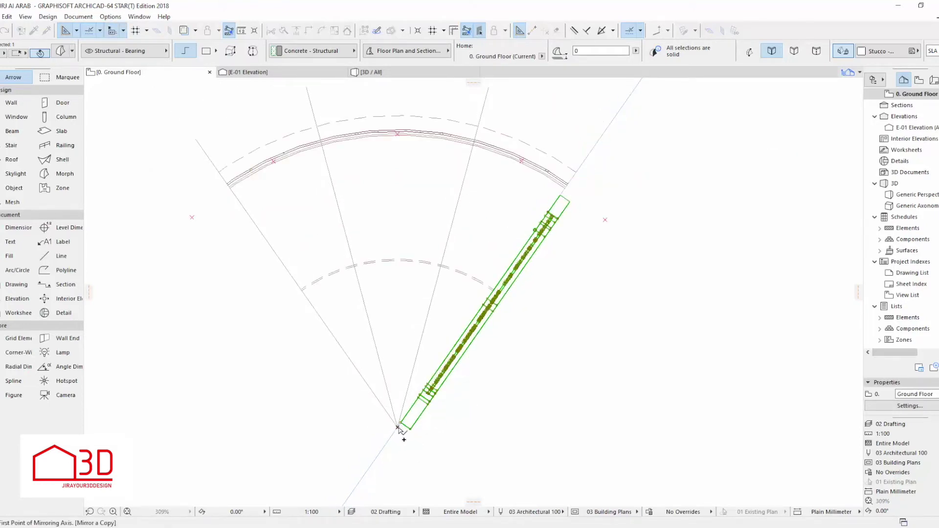
click(398, 428)
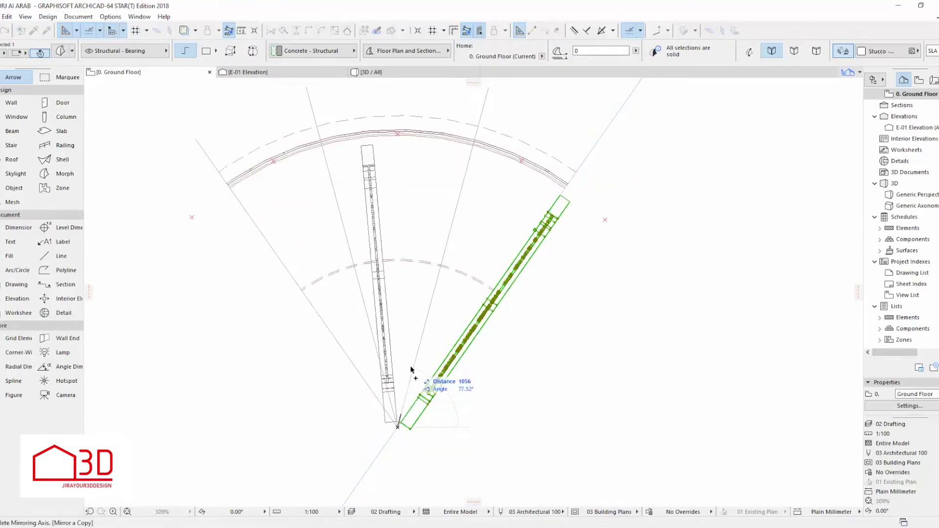
click(397, 308)
click(489, 381)
Step: In the 3D view, examine from several angles how the two mirrored frames fit around the tower
key(F3)
scroll(393, 372, down, 4)
shift+middle_drag(504, 372, 530, 346)
scroll(406, 367, up, 4)
scroll(513, 369, down, 2)
scroll(535, 307, up, 4)
scroll(478, 376, down, 4)
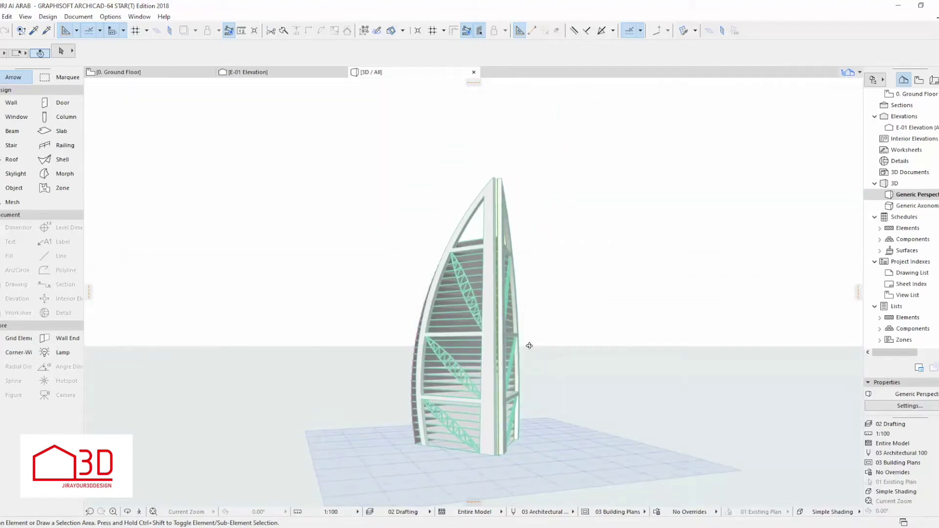
scroll(529, 346, up, 2)
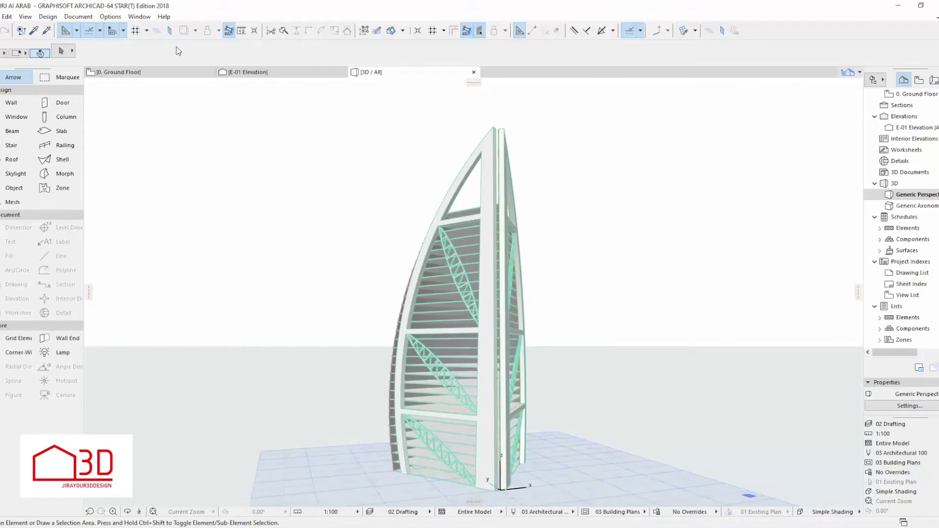
Step: In the ground floor plan, select the right-hand frame and move it 100 farther from the apex along its radial line
click(122, 72)
scroll(443, 408, up, 2)
click(457, 413)
key(ctrl+d)
click(457, 413)
text(100)
key(Return)
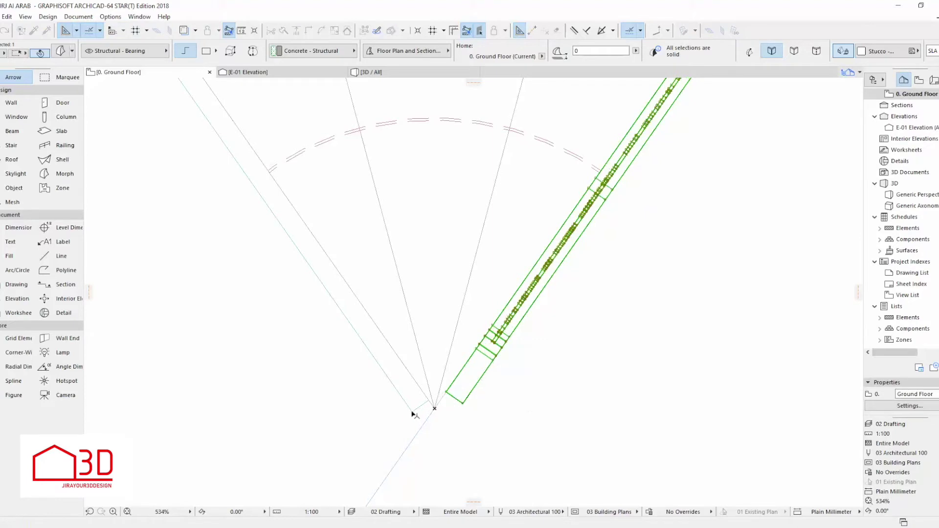
Step: Try to move the left-hand frame near the apex, and undo the change
drag(412, 415, 430, 425)
key(ctrl+z)
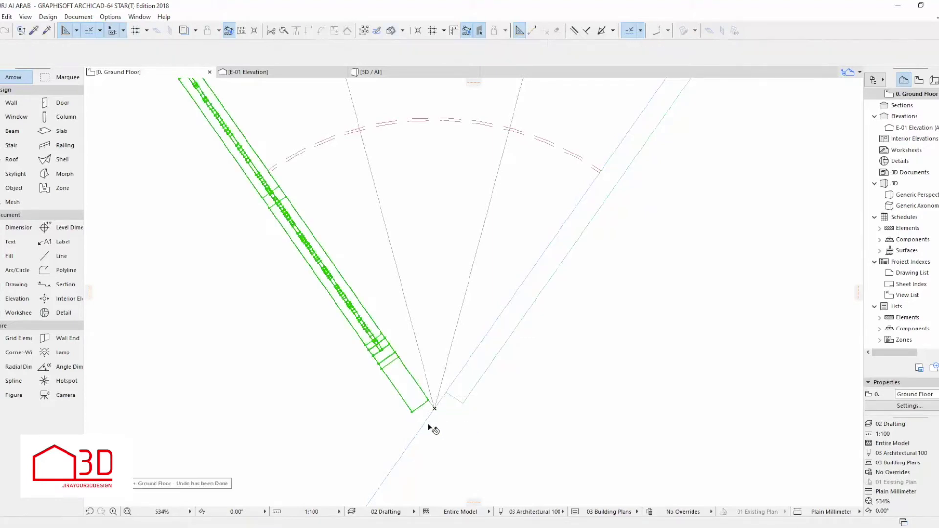
Step: Move the left-hand frame away from the apex along its radial line, and move the right-hand frame 100 farther out
click(410, 414)
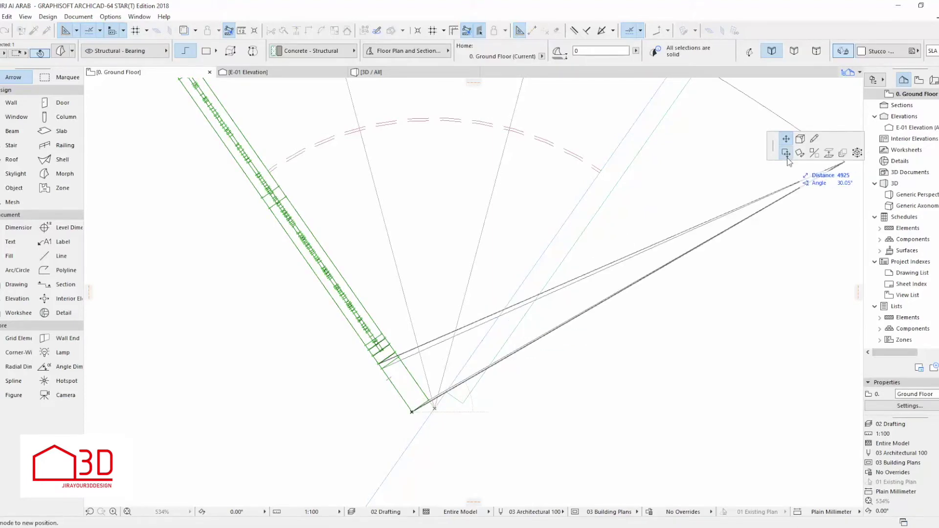
click(406, 407)
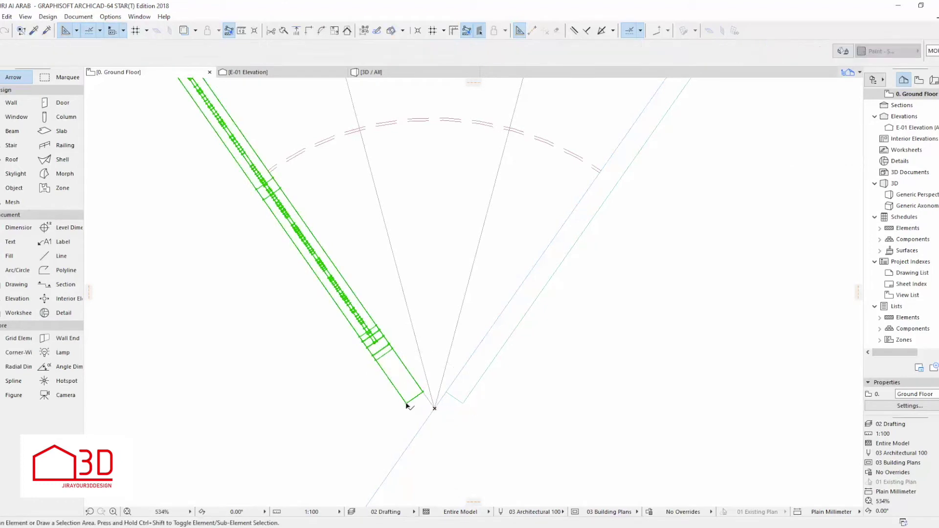
scroll(427, 449, down, 3)
click(446, 427)
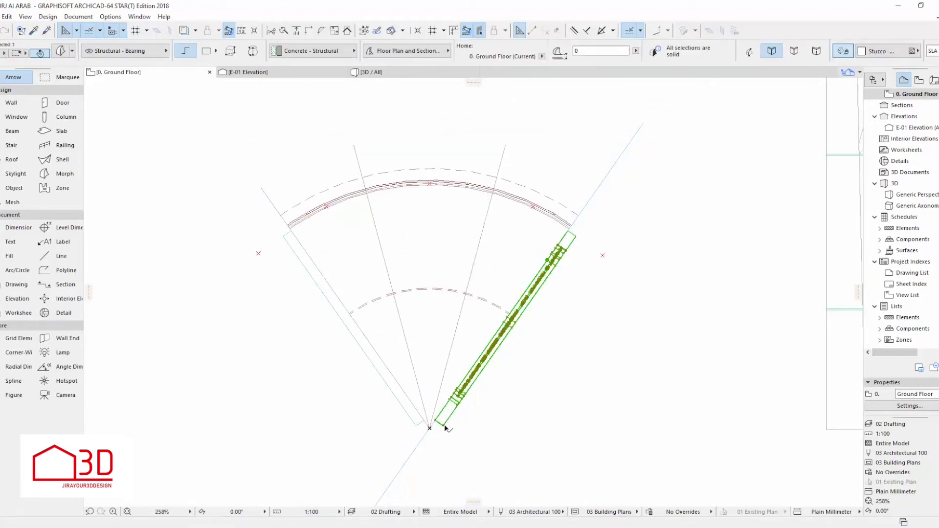
click(454, 419)
text(100)
key(Return)
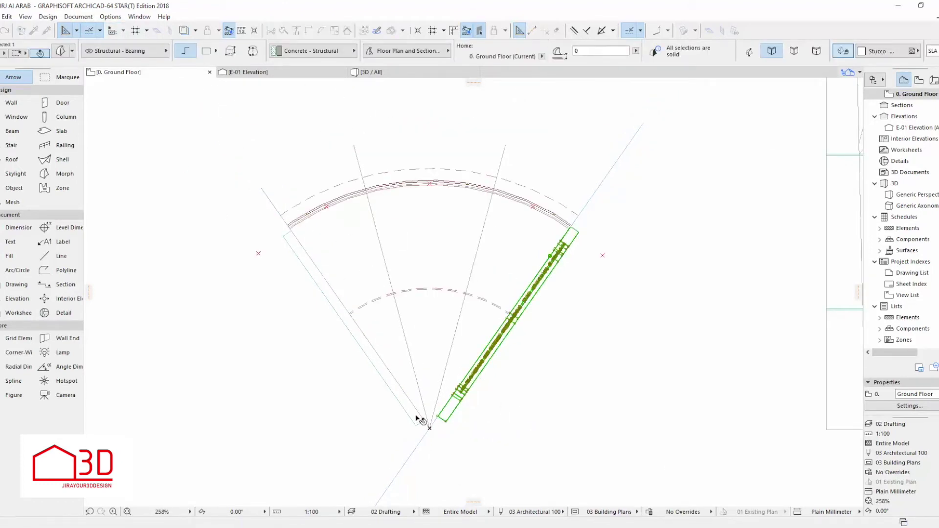
Step: Move the left-hand frame 100 farther from the apex along its radial line and clear the selection
click(417, 423)
click(415, 425)
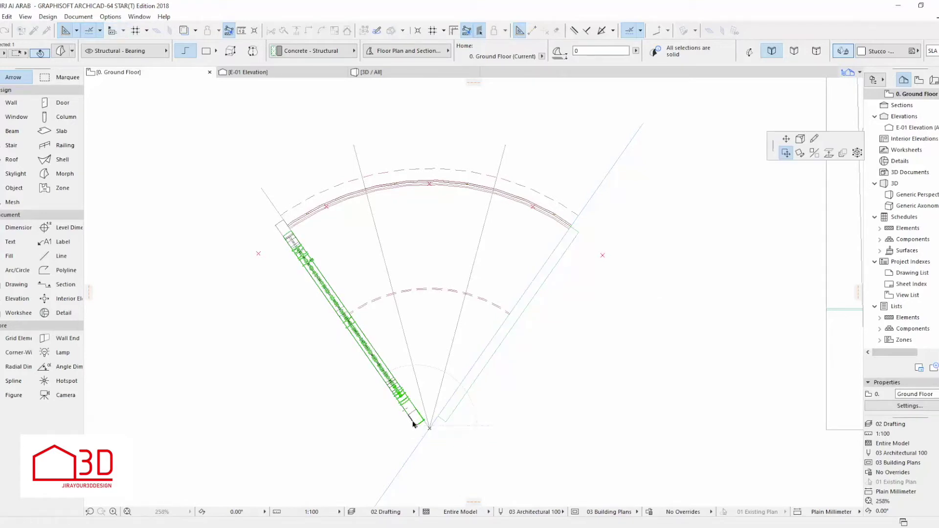
text(100)
key(Return)
key(Escape)
Step: Examine how the moved frames fit the tower in the 3D view, the E-01 elevation and the ground floor plan
click(412, 73)
shift+middle_drag(552, 248, 562, 248)
drag(562, 249, 406, 309)
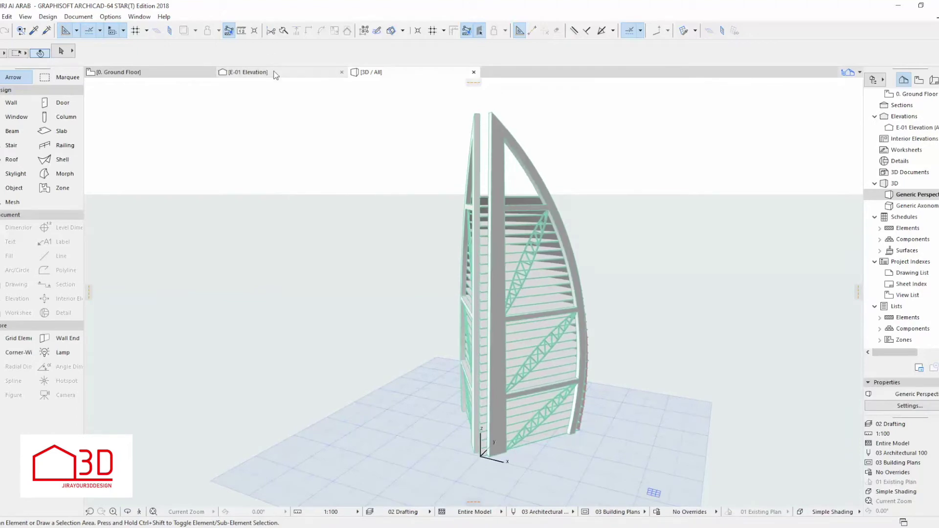
click(274, 71)
scroll(600, 310, up, 3)
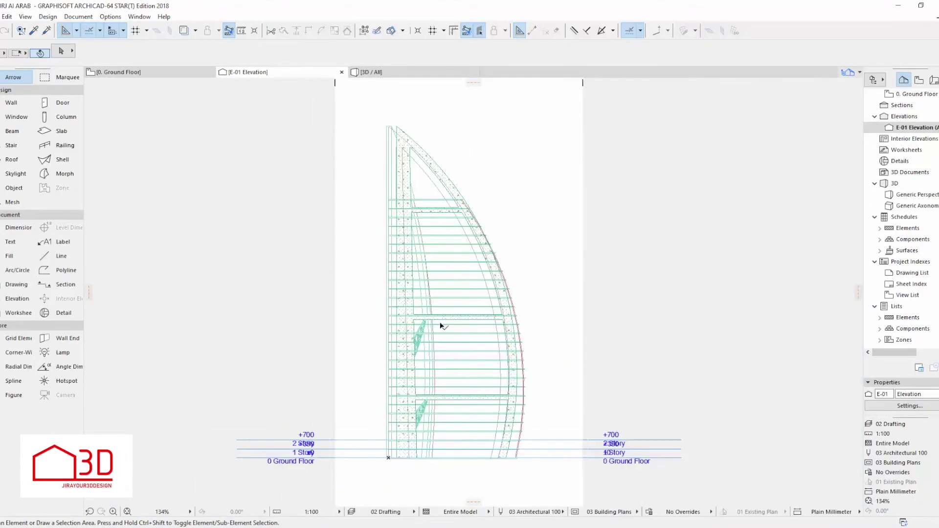
click(509, 303)
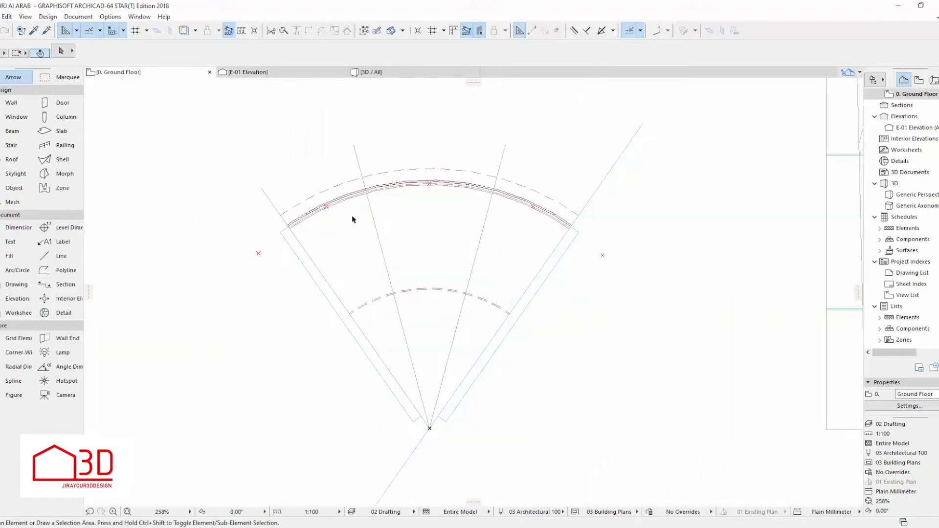
click(298, 73)
click(398, 76)
click(282, 71)
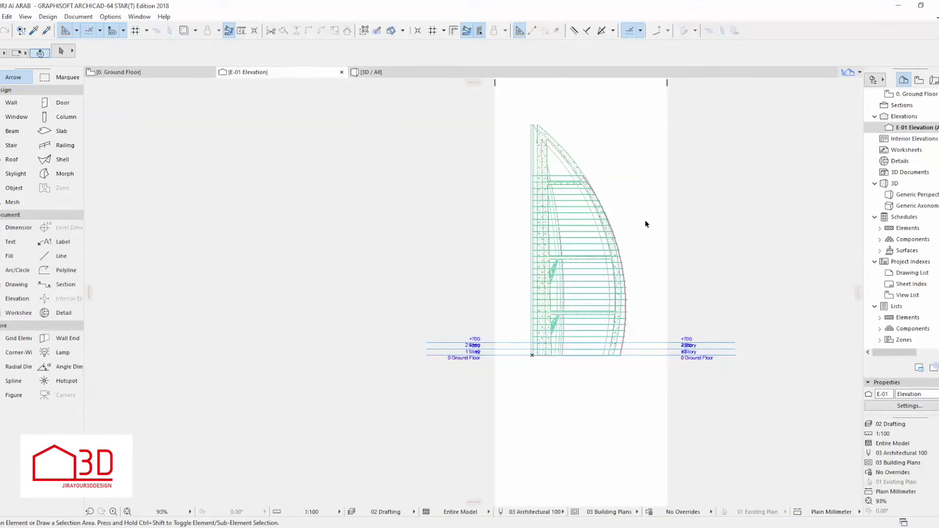
scroll(645, 219, up, 3)
scroll(535, 272, down, 1)
click(55, 255)
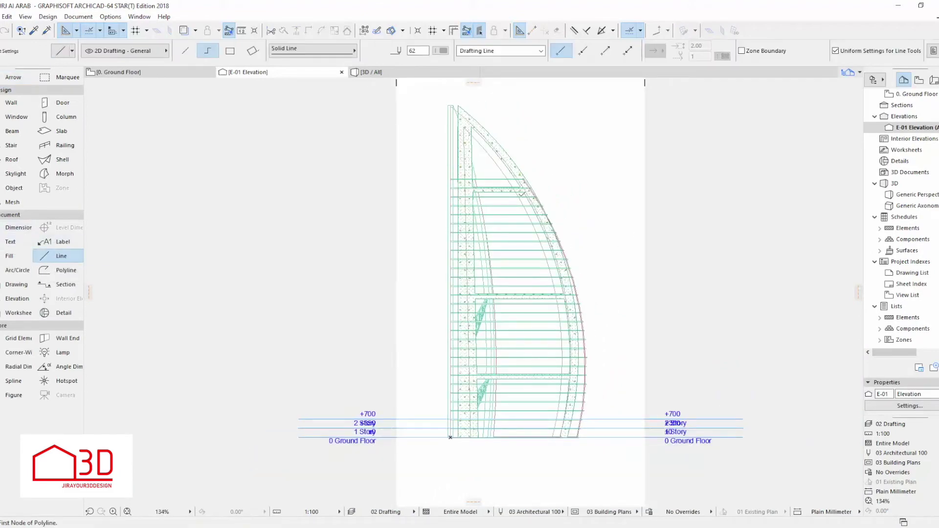
scroll(438, 151, up, 8)
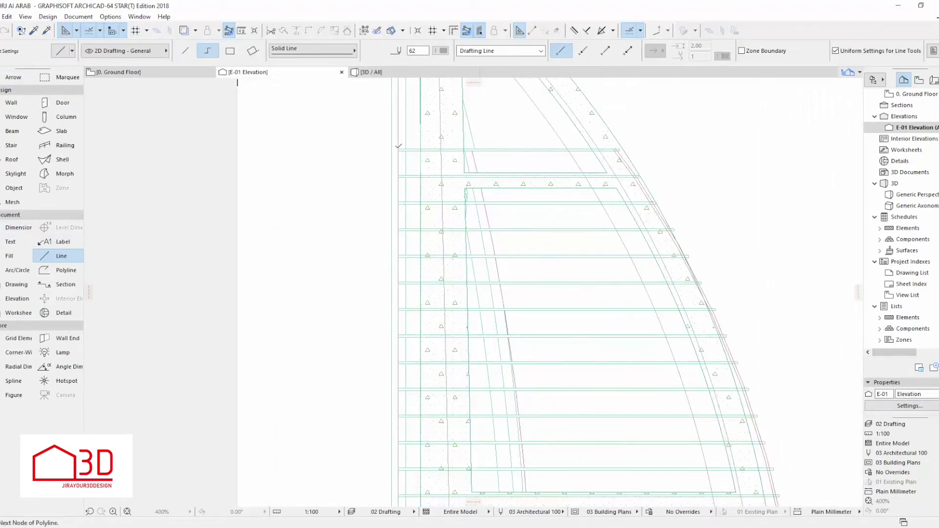
scroll(631, 175, down, 5)
scroll(645, 347, up, 5)
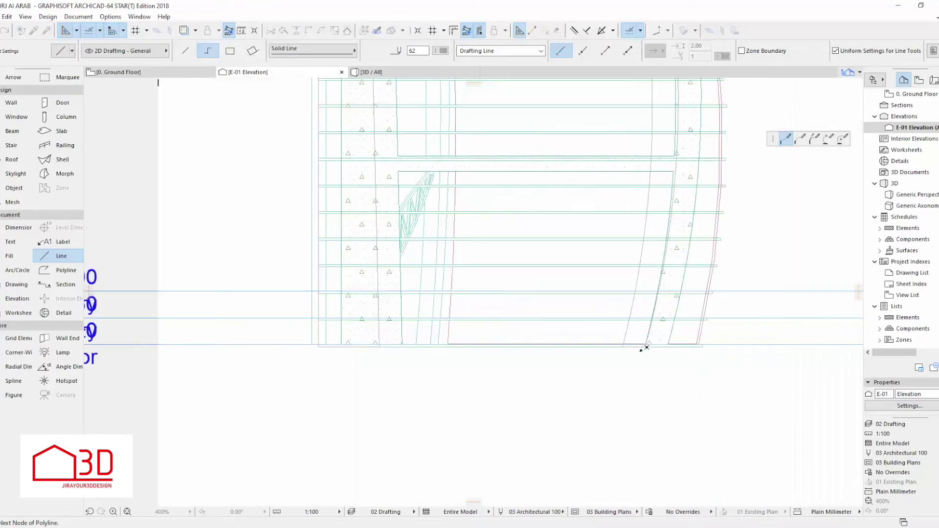
double_click(705, 344)
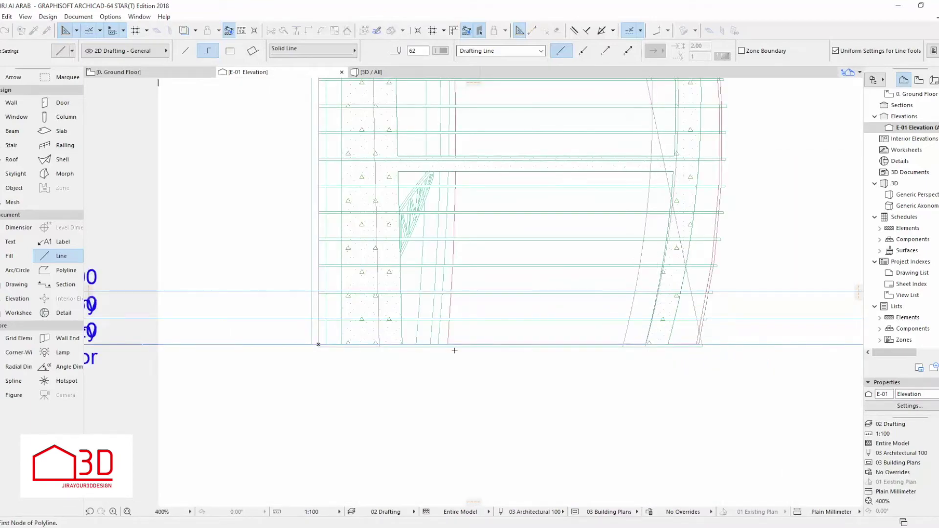
key(Escape)
click(691, 290)
scroll(633, 348, down, 5)
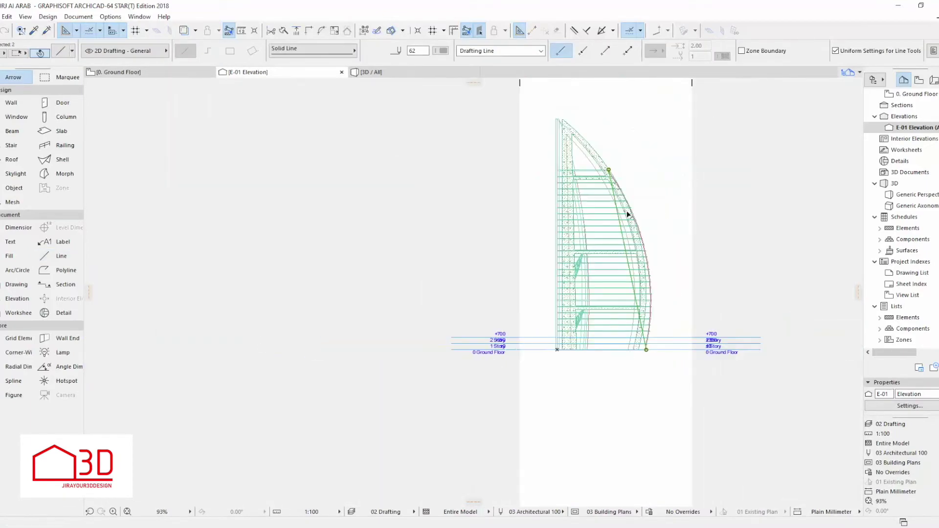
scroll(612, 183, up, 3)
key(Escape)
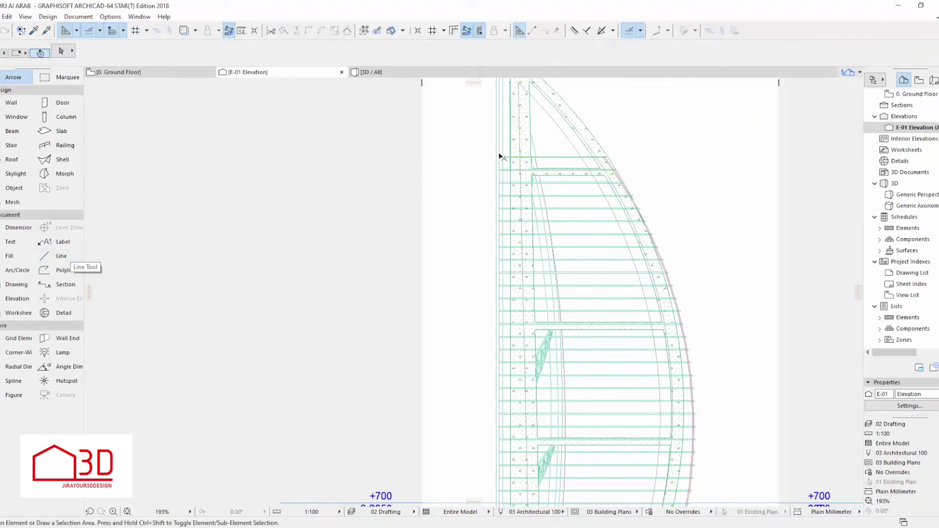
Step: In the E-01 elevation, draw a chained line along the topmost floor slab from its left end to the curved facade edge
scroll(500, 157, up, 5)
click(43, 258)
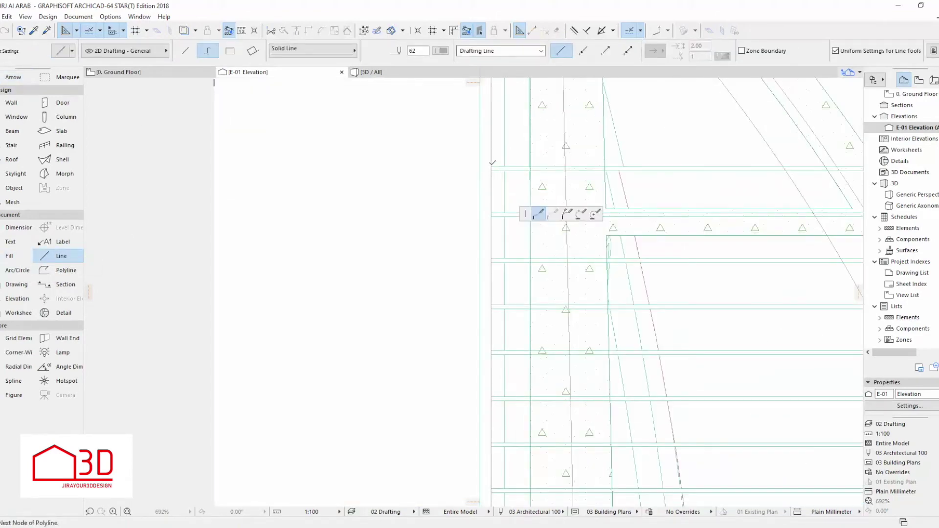
scroll(680, 180, down, 2)
click(703, 173)
scroll(703, 167, down, 2)
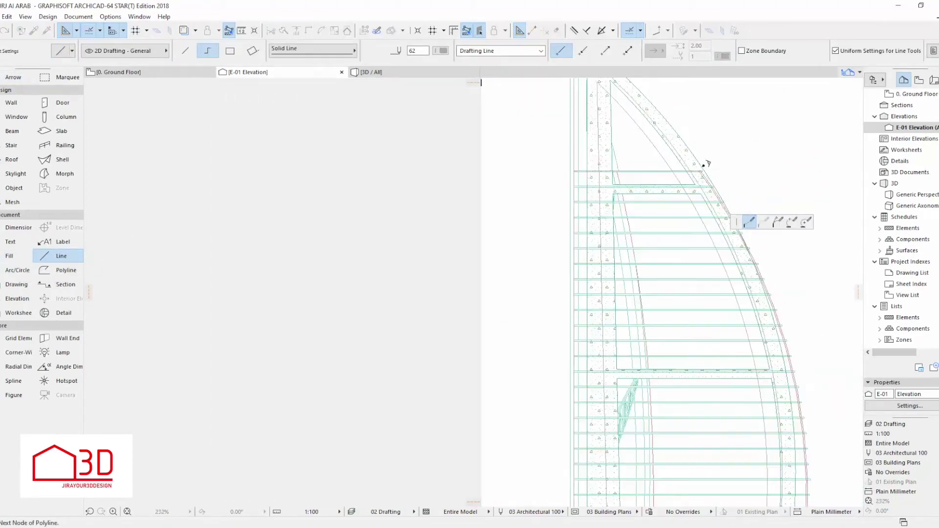
scroll(705, 165, down, 2)
scroll(717, 158, up, 6)
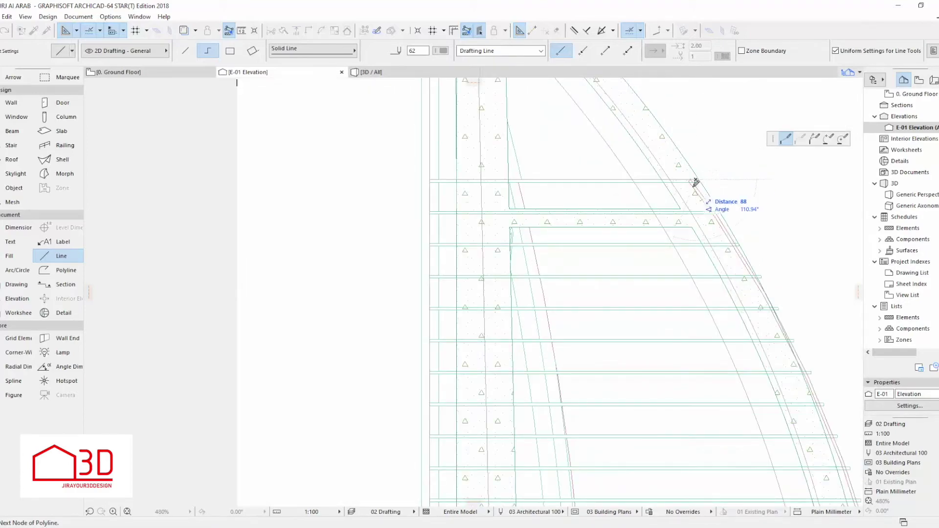
double_click(696, 183)
scroll(431, 178, up, 3)
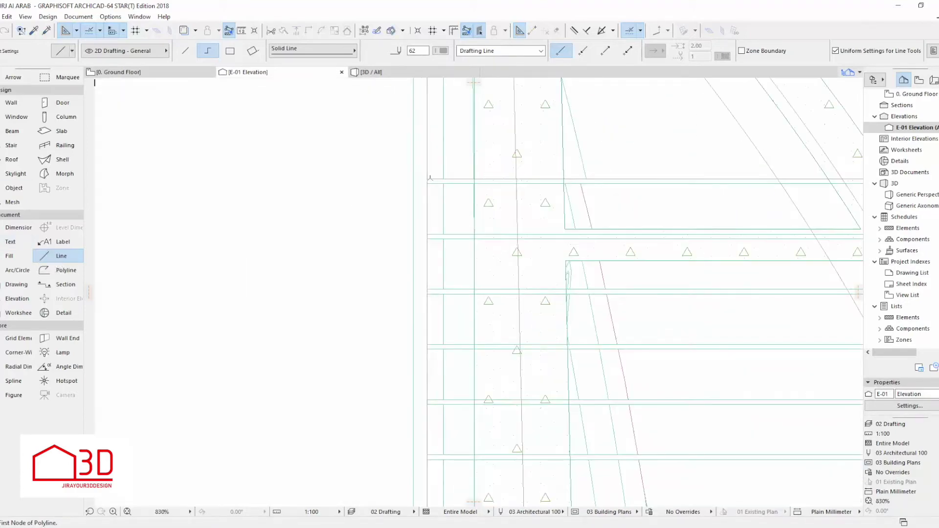
scroll(421, 183, down, 3)
Step: Continue the outline straight down to the curved facade's base, along ground level to the left edge, and up to its starting corner
scroll(617, 189, down, 6)
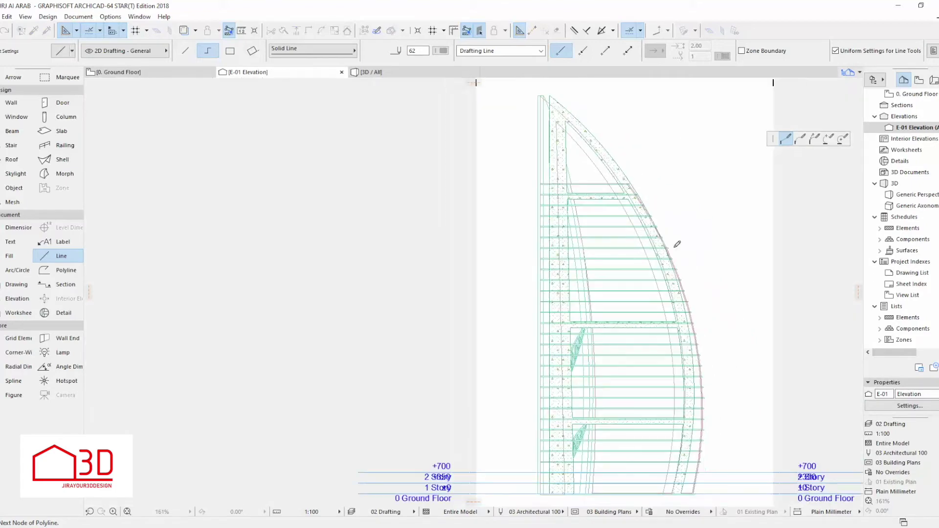
scroll(698, 340, up, 9)
scroll(593, 328, down, 5)
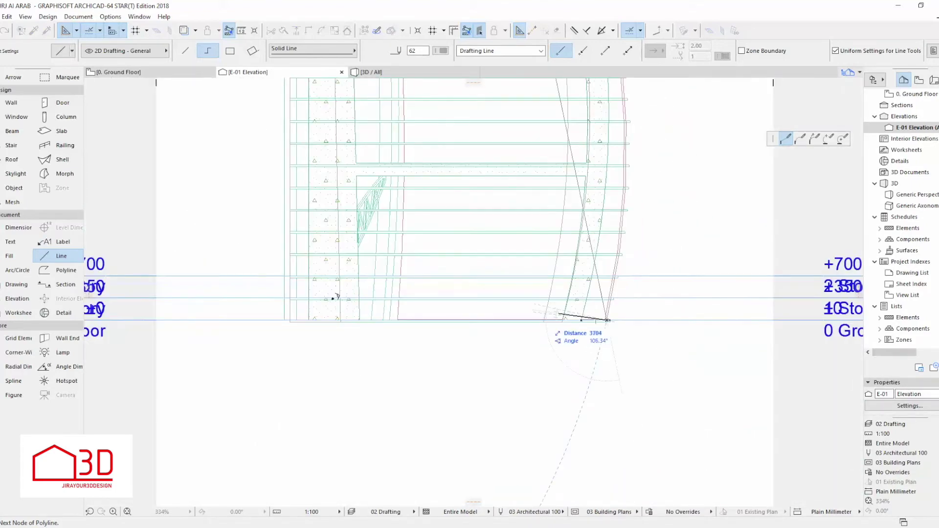
scroll(300, 321, up, 4)
scroll(314, 185, down, 8)
scroll(359, 203, up, 3)
scroll(377, 178, down, 6)
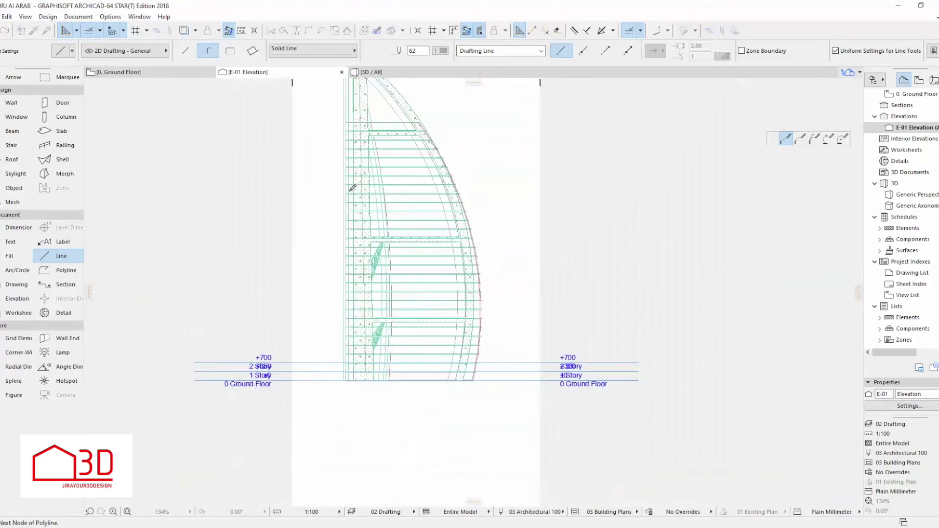
scroll(338, 191, up, 8)
click(335, 194)
scroll(539, 186, down, 2)
key(Escape)
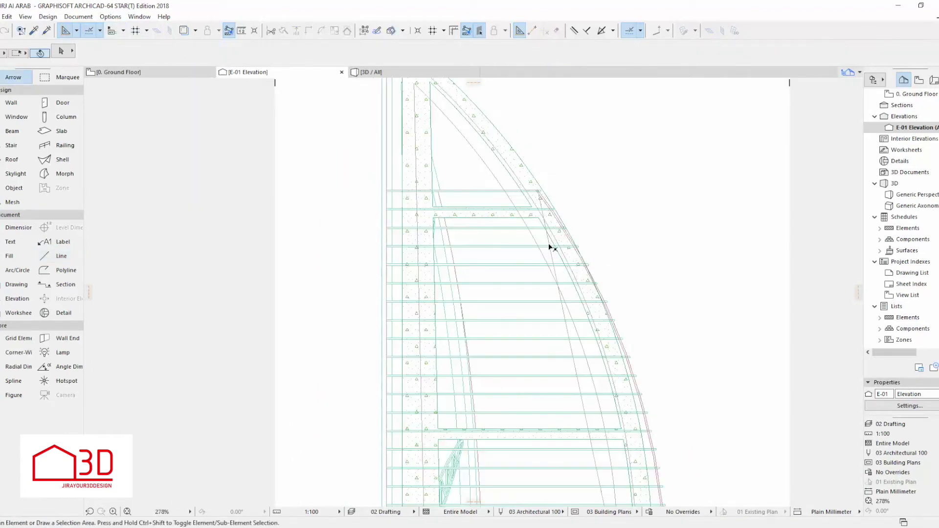
Step: Select the grouped four-sided outline and try to edit its sloping side
click(519, 194)
scroll(509, 178, down, 4)
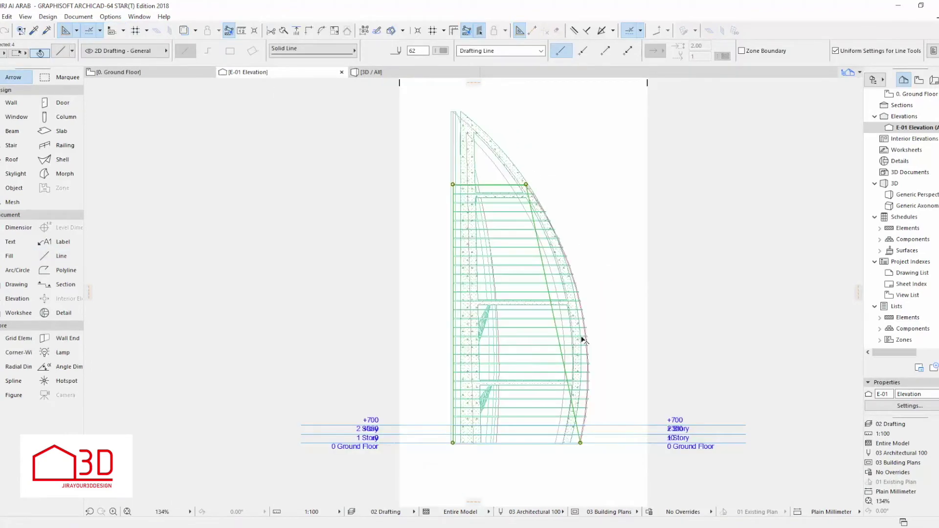
click(553, 317)
scroll(553, 316, up, 4)
scroll(553, 308, up, 3)
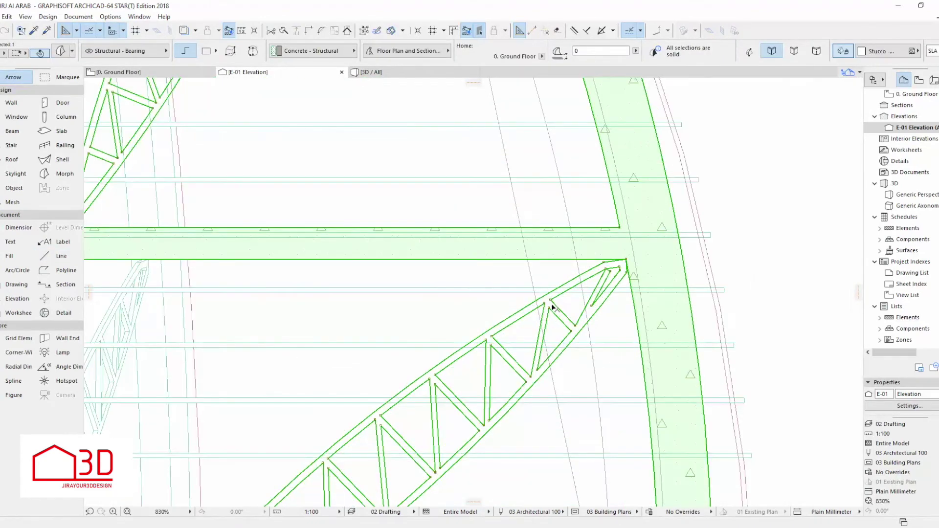
key(ctrl+z)
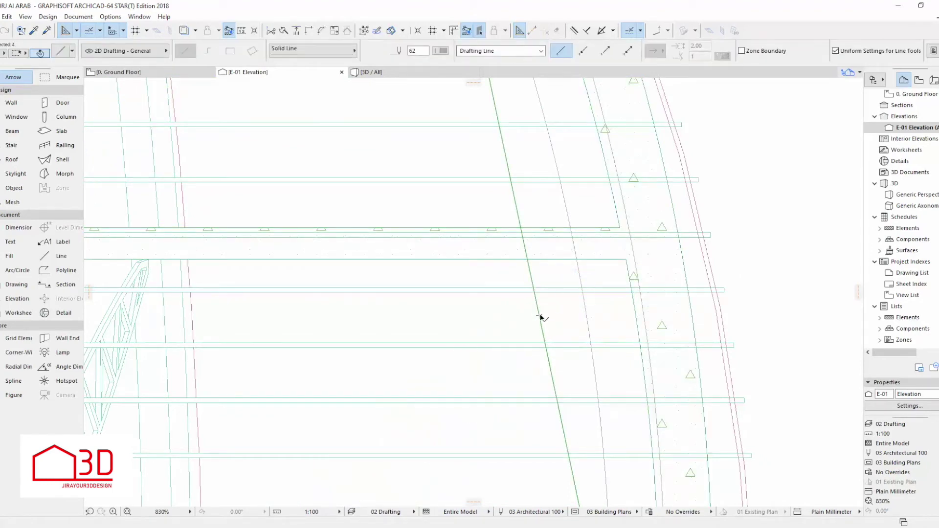
click(540, 317)
Step: Suspend grouping, select only the outline's sloping side, and curve it outward to match the facade's outer arc
scroll(627, 288, down, 5)
key(Escape)
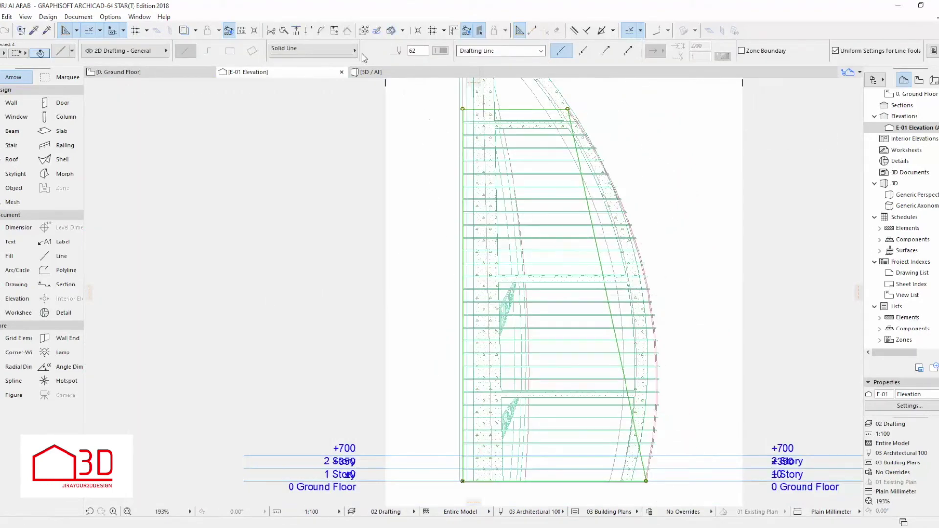
key(Escape)
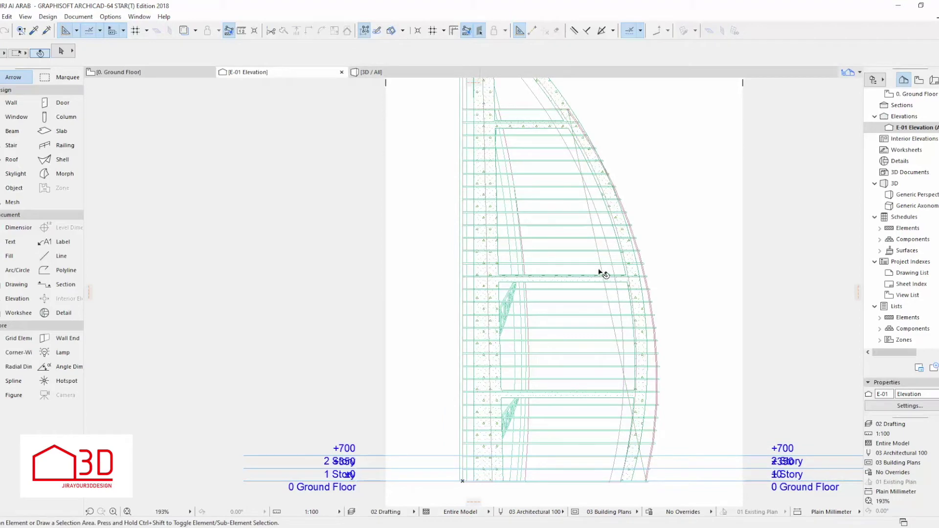
click(602, 273)
click(609, 298)
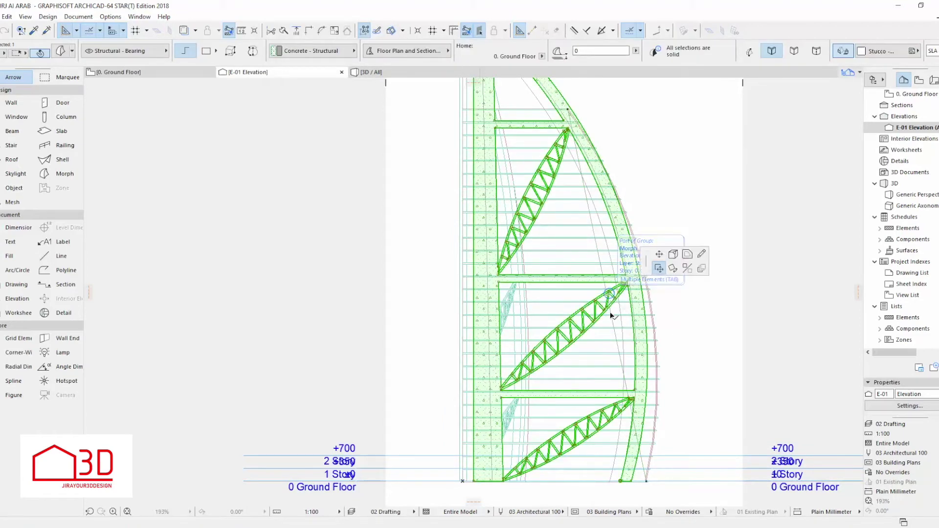
scroll(611, 315, up, 5)
key(Escape)
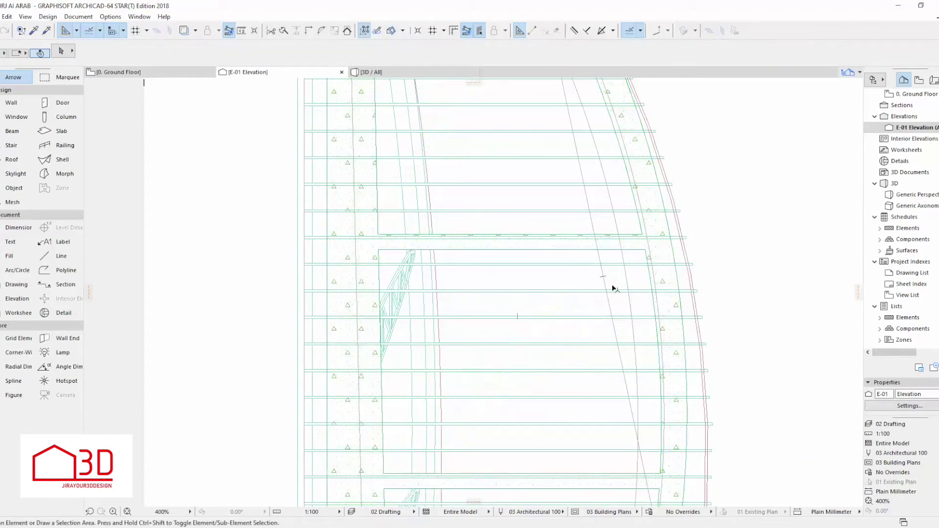
click(605, 279)
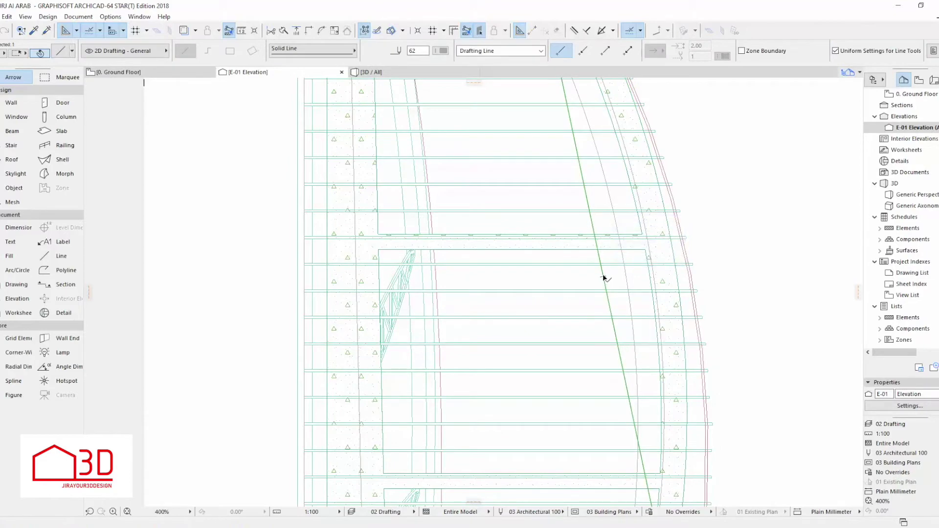
click(603, 276)
click(693, 274)
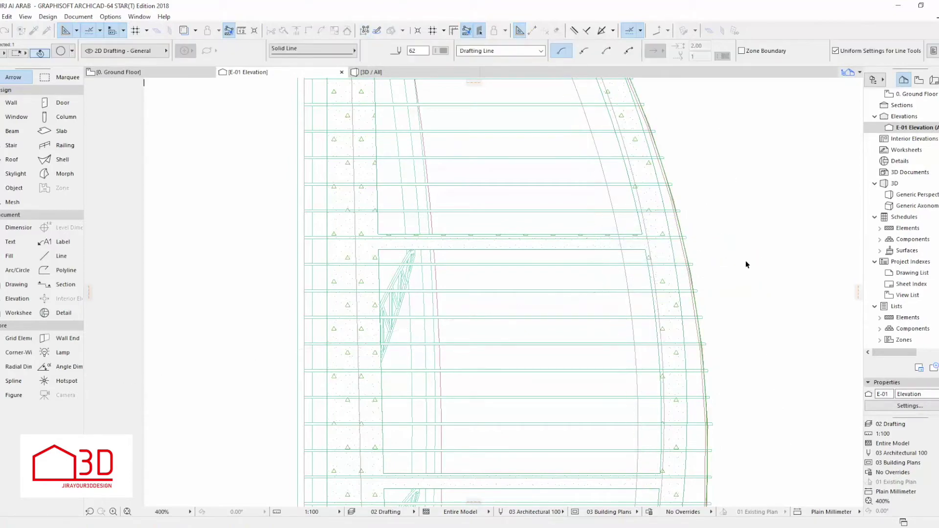
Step: Copy the closed side outline from the E-01 elevation into the ground floor plan, placing it beside the flat facade frame drawing
scroll(746, 260, down, 6)
key(Escape)
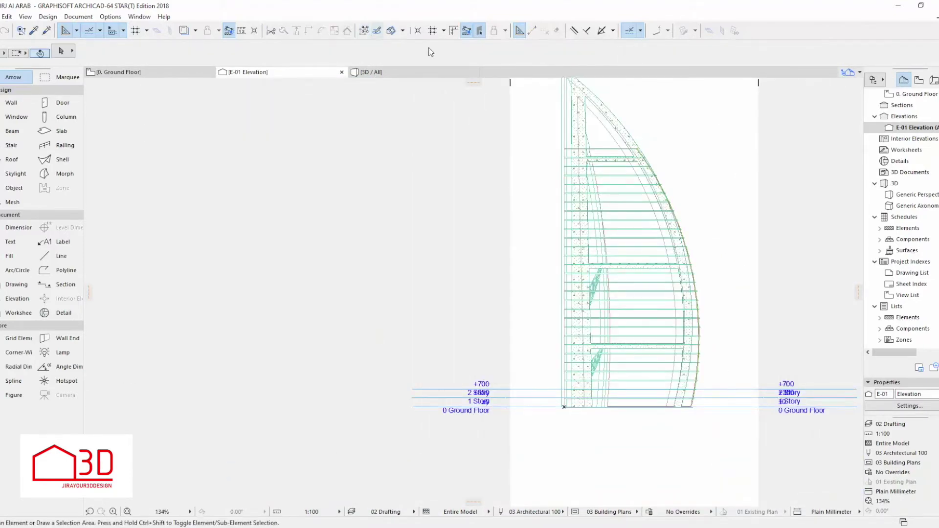
click(606, 149)
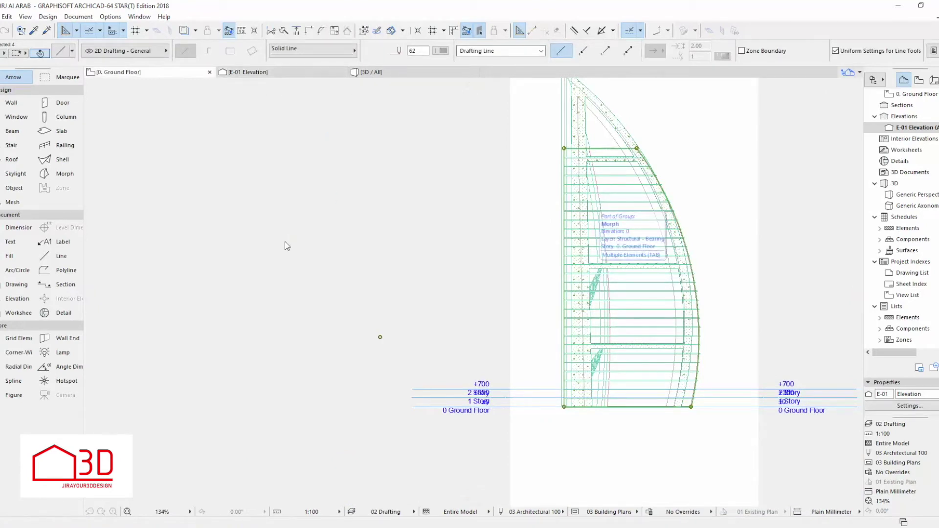
key(F2)
scroll(275, 280, down, 5)
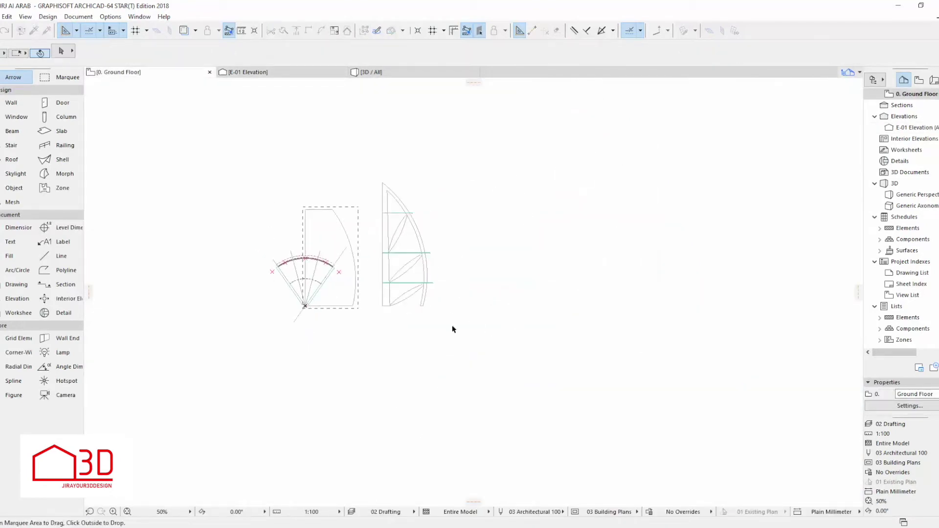
drag(352, 298, 542, 299)
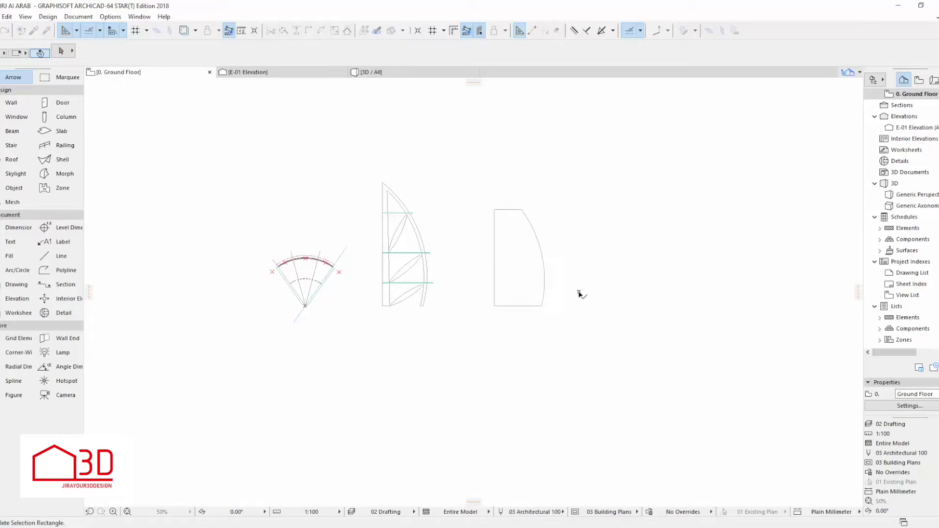
Step: Create a slab filling the pasted outline and check its selection settings
click(45, 131)
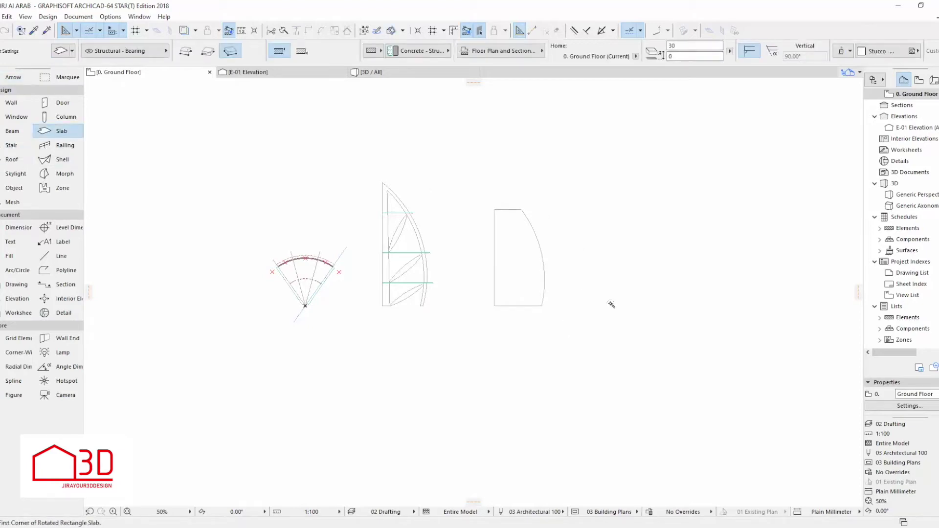
click(541, 256)
click(61, 52)
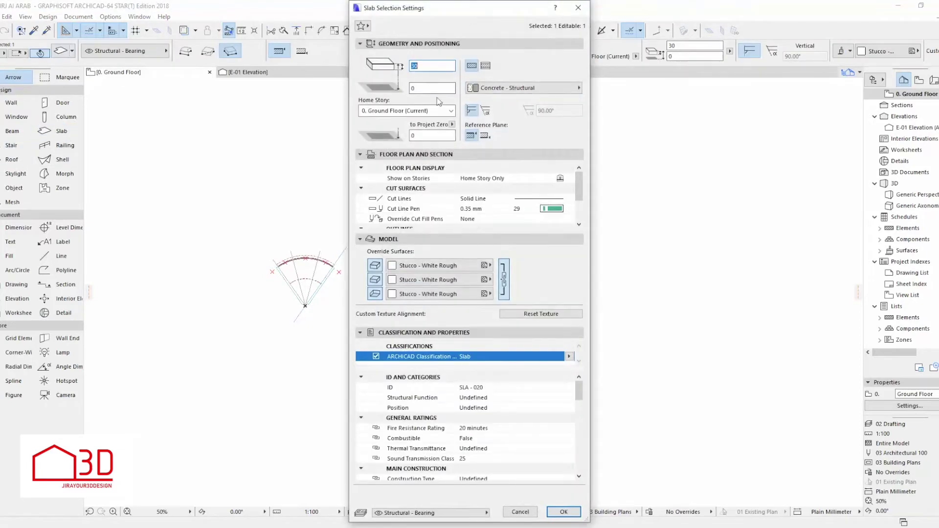
click(569, 515)
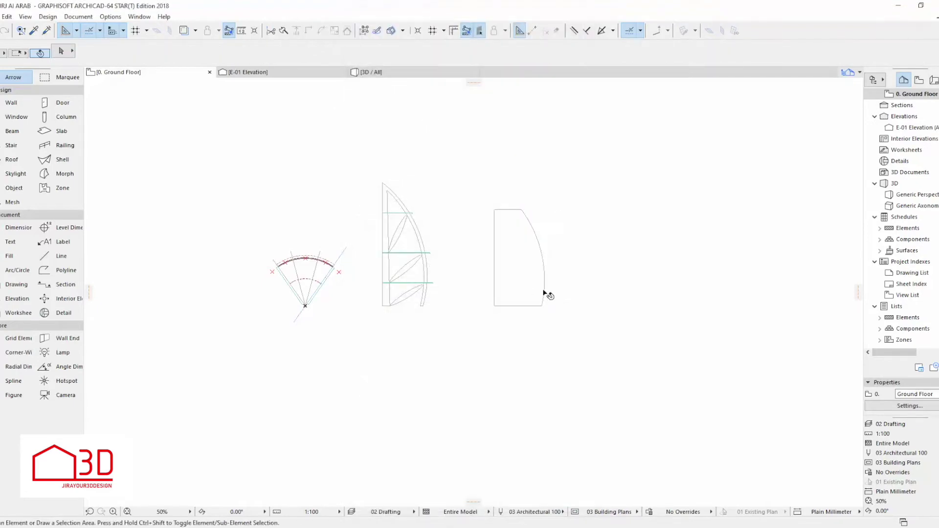
Step: Override all of the new slab's surfaces with Glass - Blue and switch to the 3D view
click(527, 266)
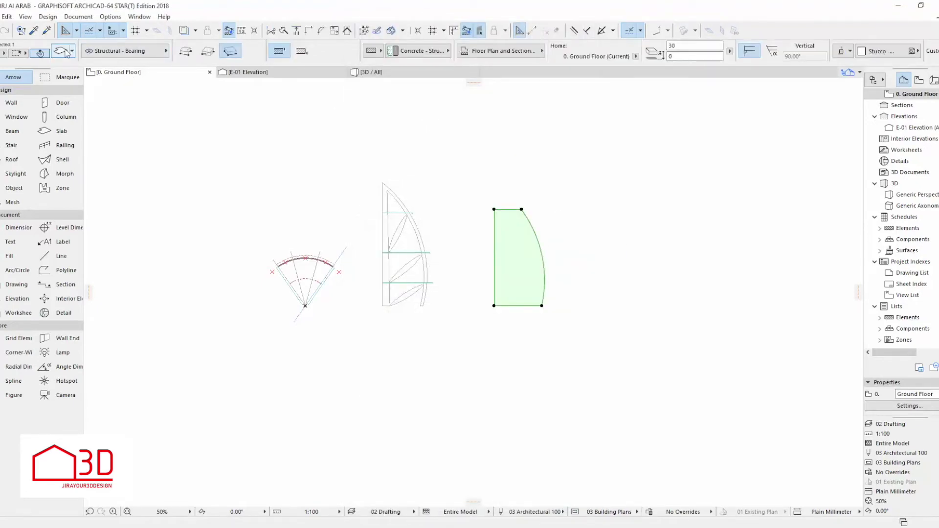
click(62, 50)
click(442, 265)
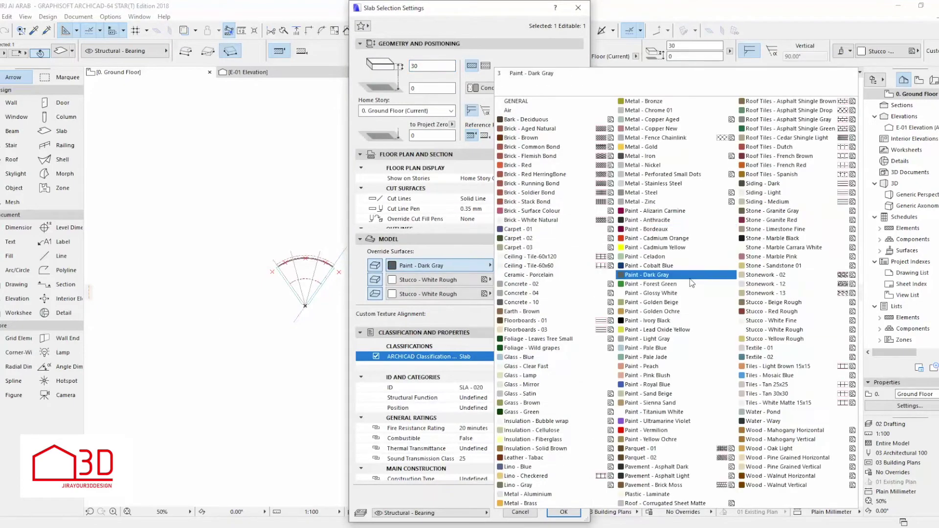
click(523, 357)
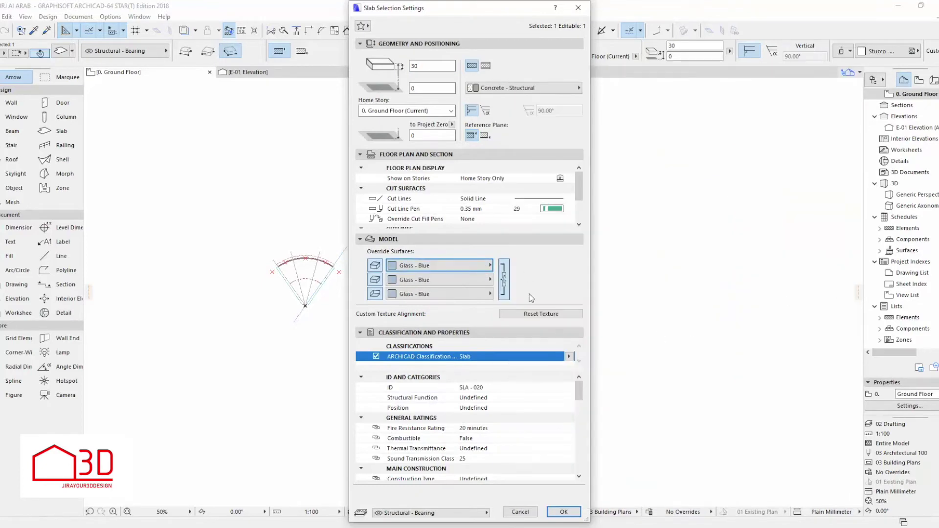
click(563, 511)
click(383, 73)
Step: Try to rotate the flat glass slab upright about its lower corner
scroll(453, 313, down, 5)
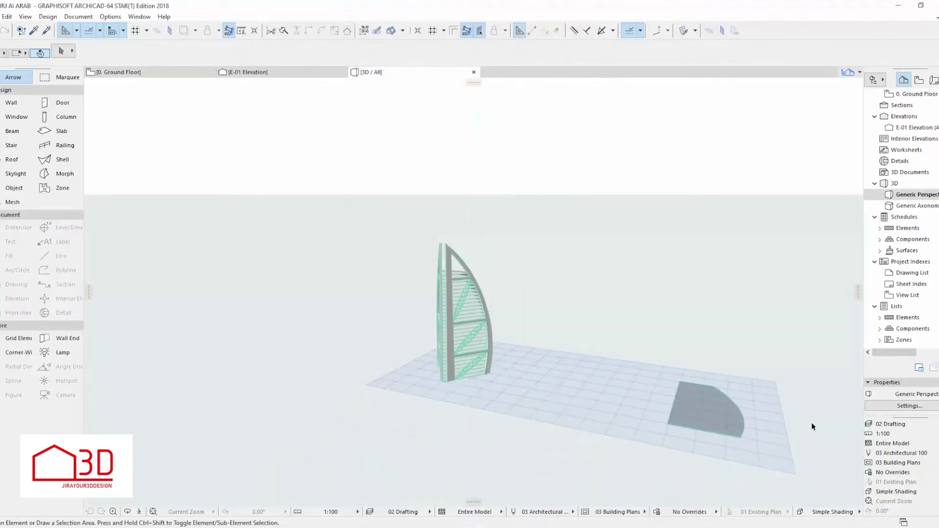
scroll(724, 423, up, 4)
scroll(646, 443, up, 3)
scroll(537, 406, down, 4)
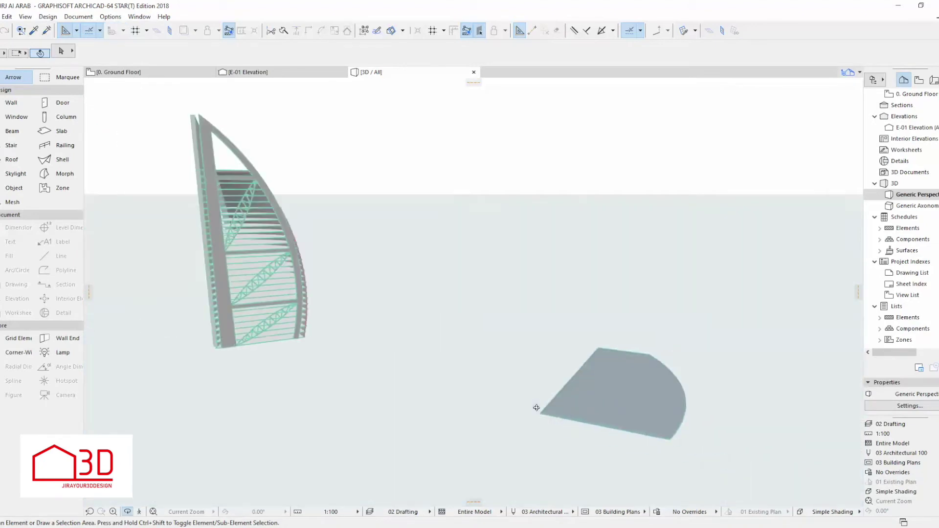
shift+middle_drag(537, 406, 663, 378)
scroll(601, 363, up, 3)
click(577, 377)
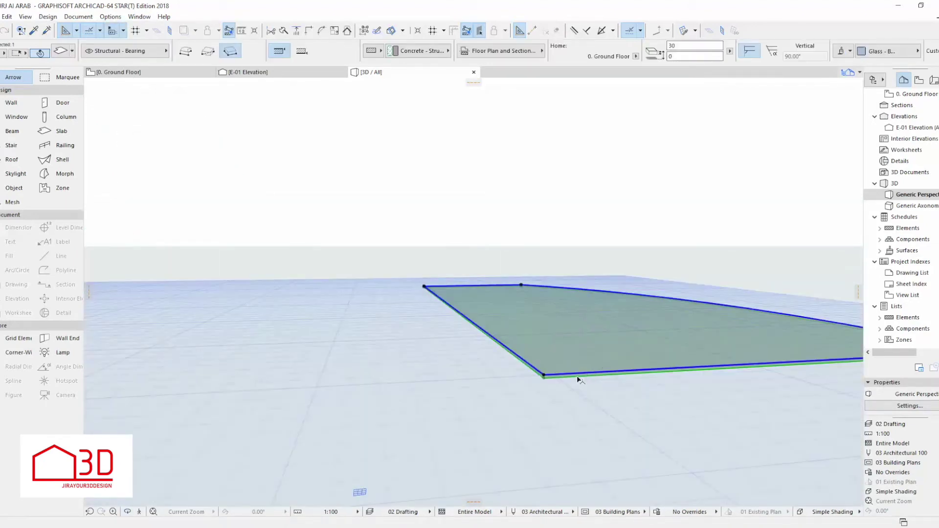
click(577, 377)
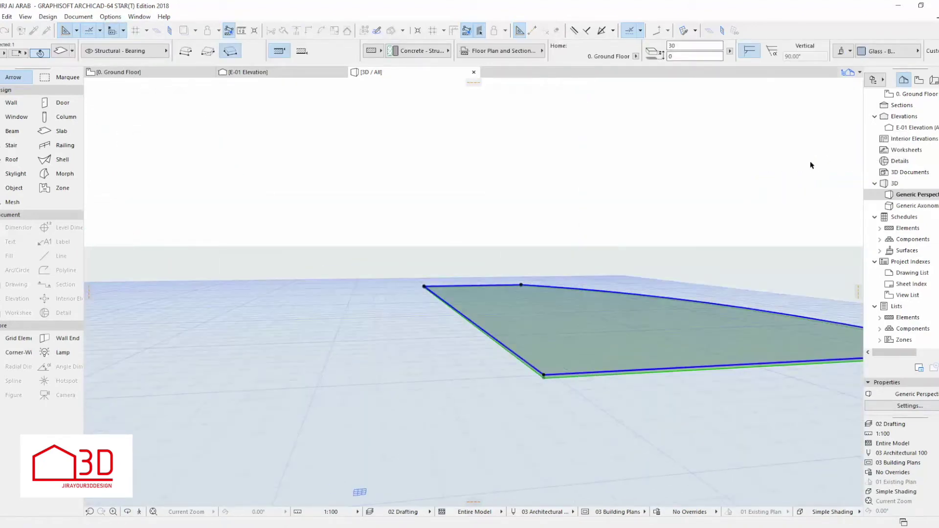
scroll(594, 370, up, 5)
click(461, 393)
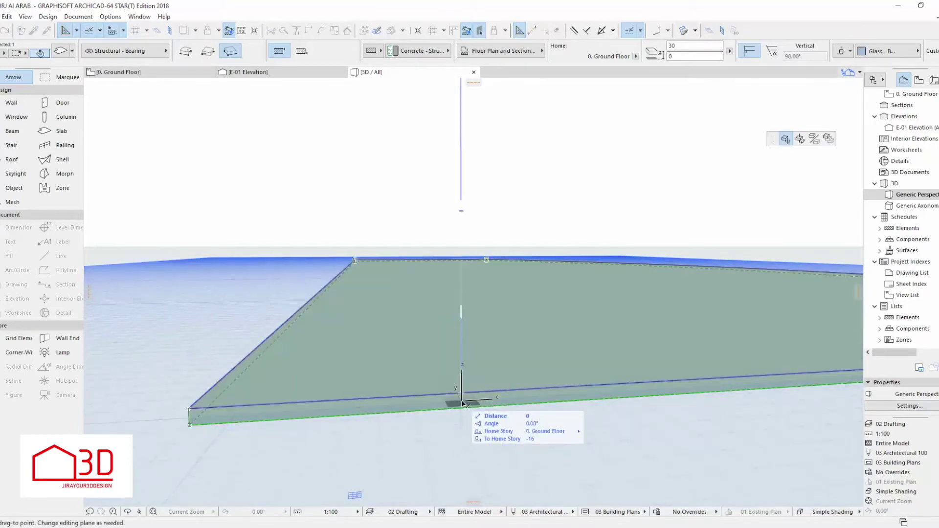
click(800, 139)
scroll(457, 417, down, 5)
shift+middle_drag(503, 422, 602, 378)
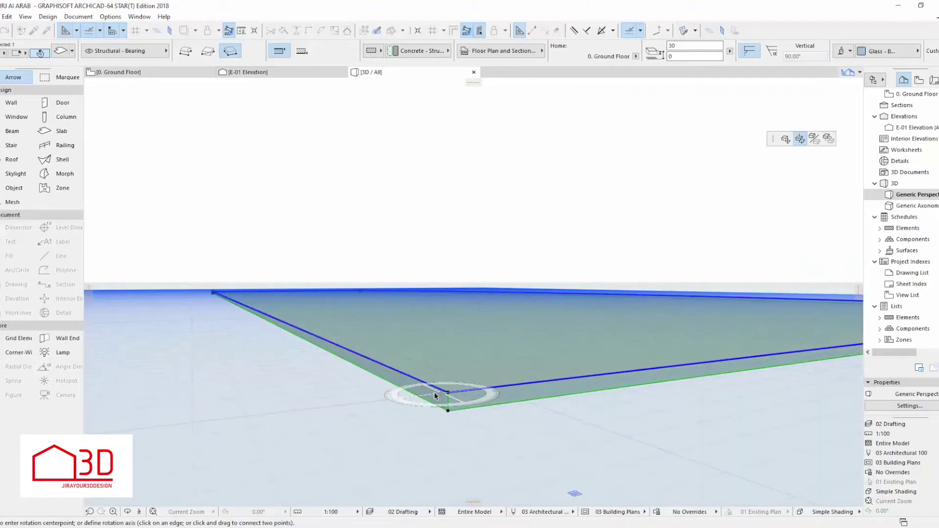
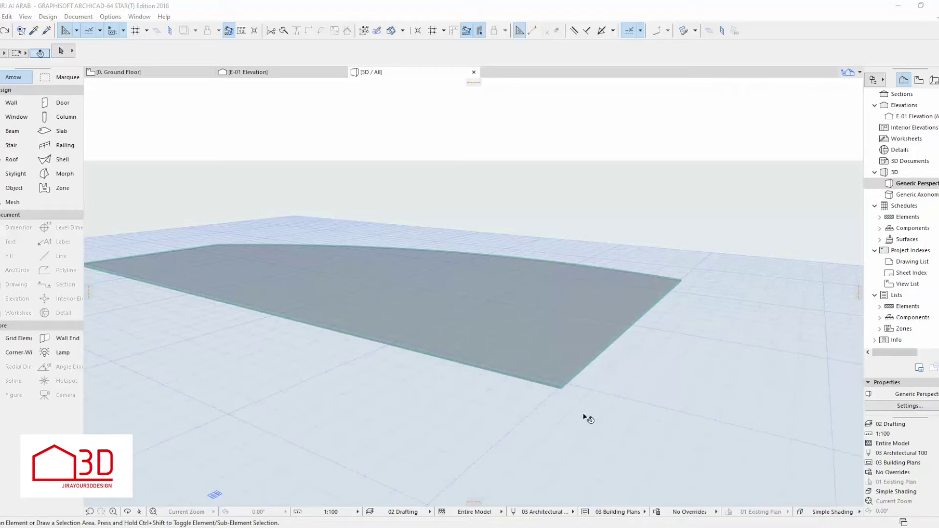
Step: Convert the glass slab into a morph
right_click(577, 348)
click(660, 218)
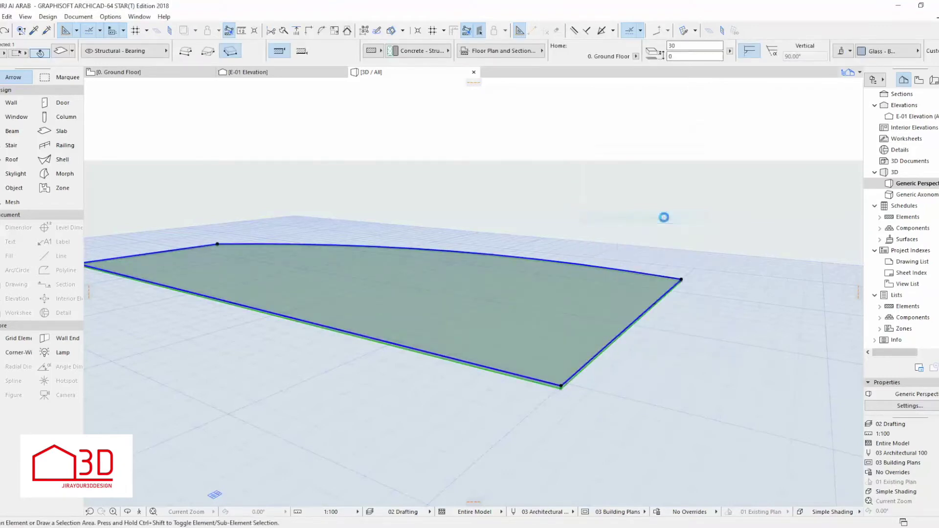
click(530, 210)
Step: Rotate the glass morph about its short base edge so that it stands vertically
key(ctrl+e)
scroll(565, 381, up, 2)
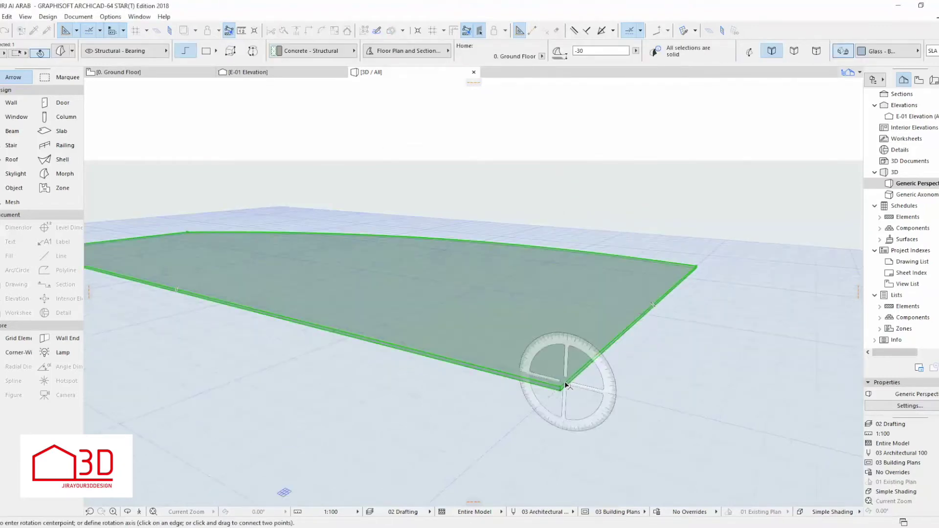
click(572, 381)
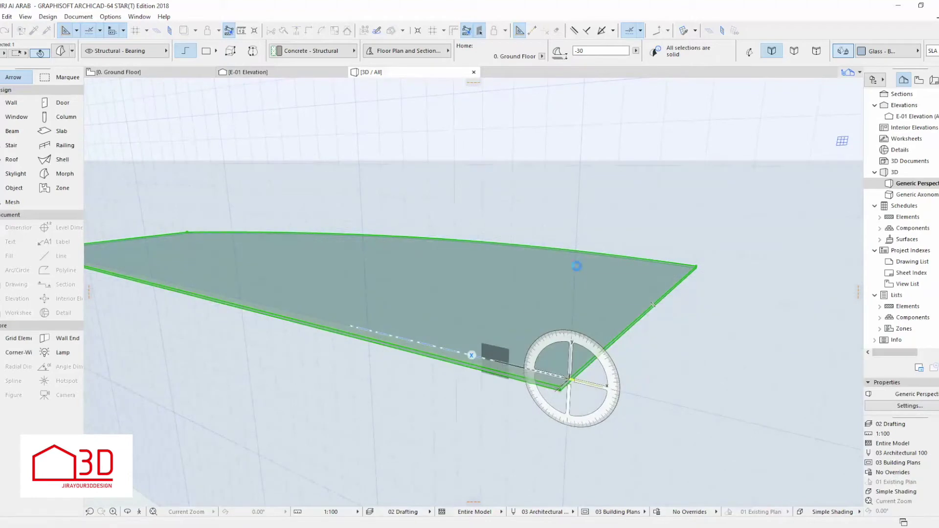
click(472, 355)
click(576, 224)
scroll(537, 424, down, 3)
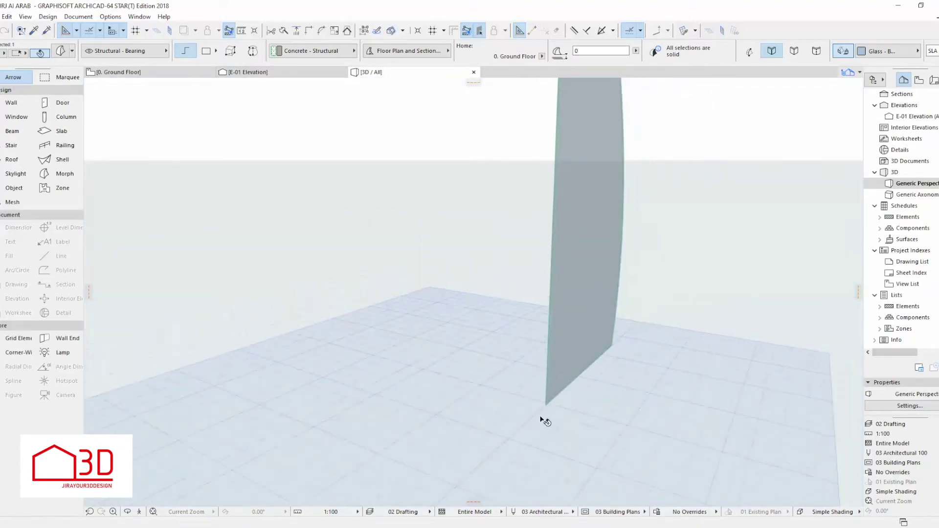
scroll(540, 419, down, 1)
key(Escape)
Step: In the ground floor plan, move the upright glass morph by its inner end onto the radial lines' common origin
click(161, 72)
scroll(469, 307, up, 4)
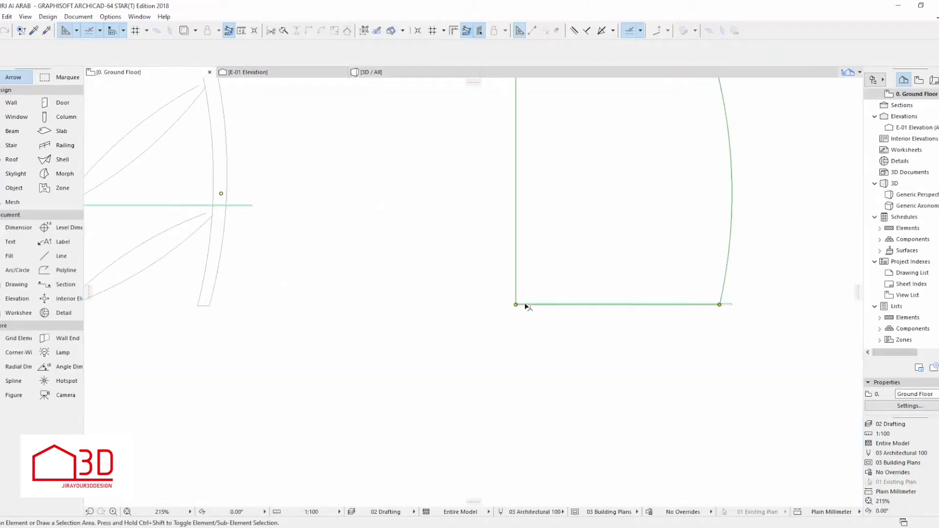
click(641, 305)
scroll(527, 300, up, 3)
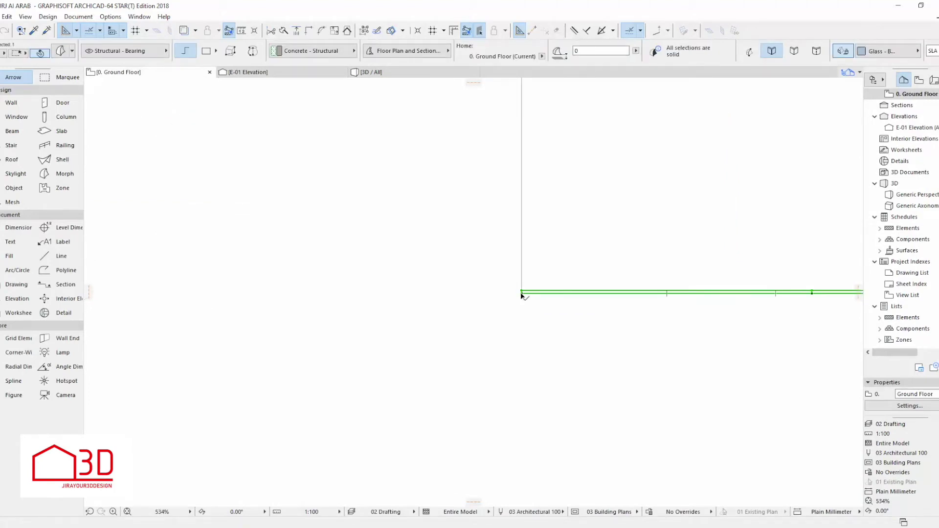
click(521, 295)
scroll(593, 308, down, 5)
scroll(445, 318, up, 11)
click(384, 289)
click(384, 308)
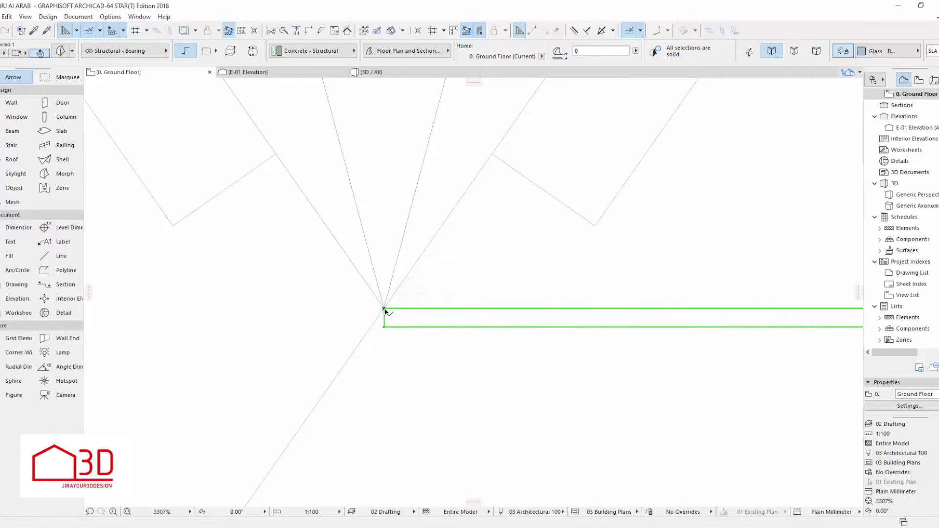
Step: Rotate the glass morph about the radial origin to align it with the right outermost radial line
click(524, 309)
click(801, 153)
click(384, 308)
click(498, 308)
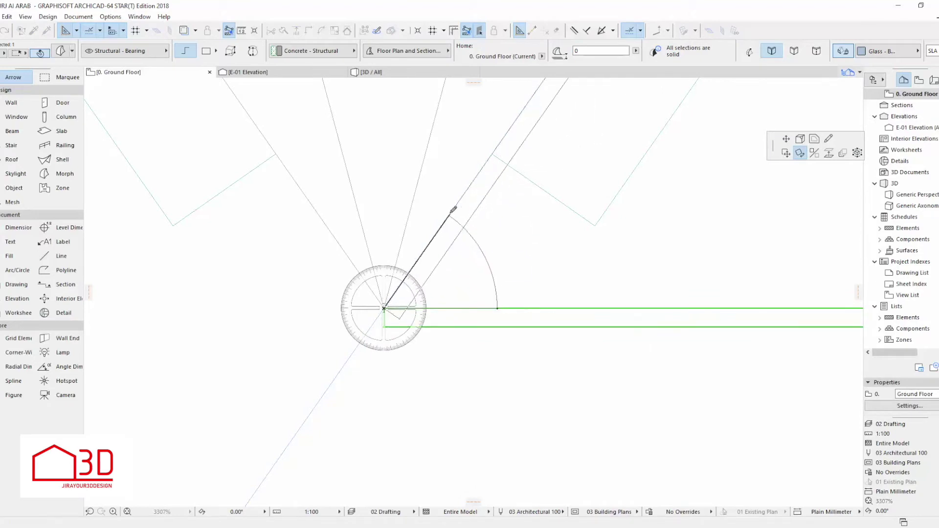
click(451, 210)
Step: Mirror a copy of the glass morph across the vertical axis through the radial origin
scroll(405, 260, down, 2)
key(ctrl+shift+m)
click(394, 331)
click(394, 240)
scroll(389, 391, down, 6)
middle_drag(383, 328, 395, 350)
key(Escape)
Step: Create another slab from the closed side outline in the ground floor plan
middle_drag(405, 290, 445, 328)
scroll(429, 331, down, 4)
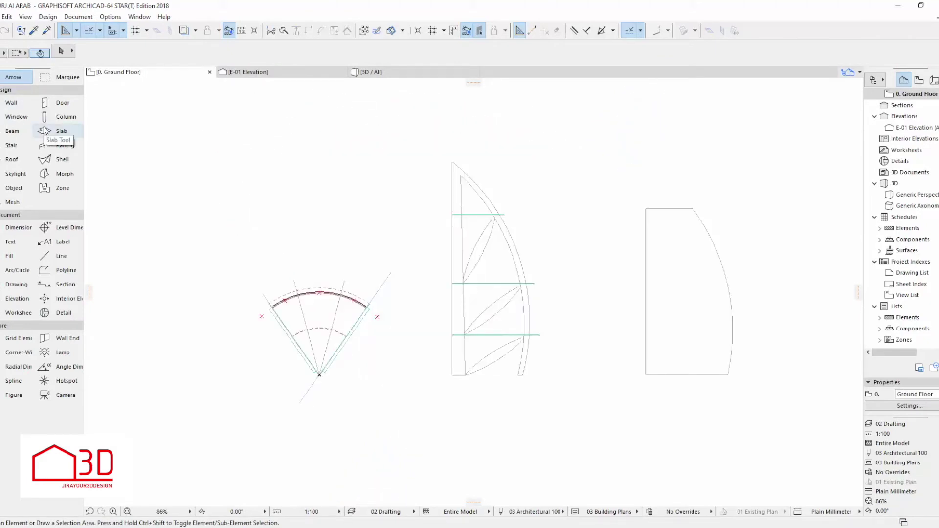
click(58, 130)
key(Escape)
Step: Select and copy all the floor slabs shown in the E-01 elevation
click(264, 71)
click(514, 209)
scroll(514, 217, up, 2)
key(ctrl+a)
scroll(470, 205, down, 3)
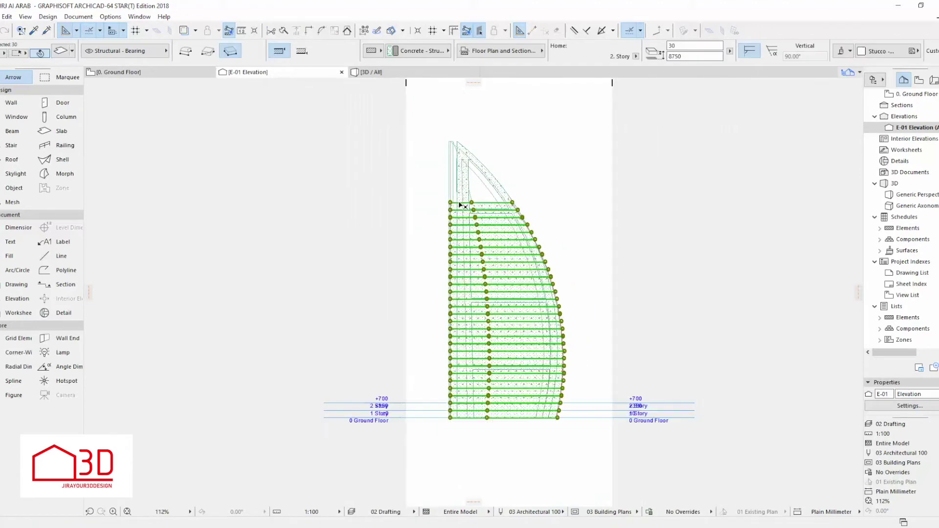
Step: Paste the floor slab lines into the ground floor plan and place them just right of the side-outline slab
click(171, 72)
key(Escape)
key(ctrl+v)
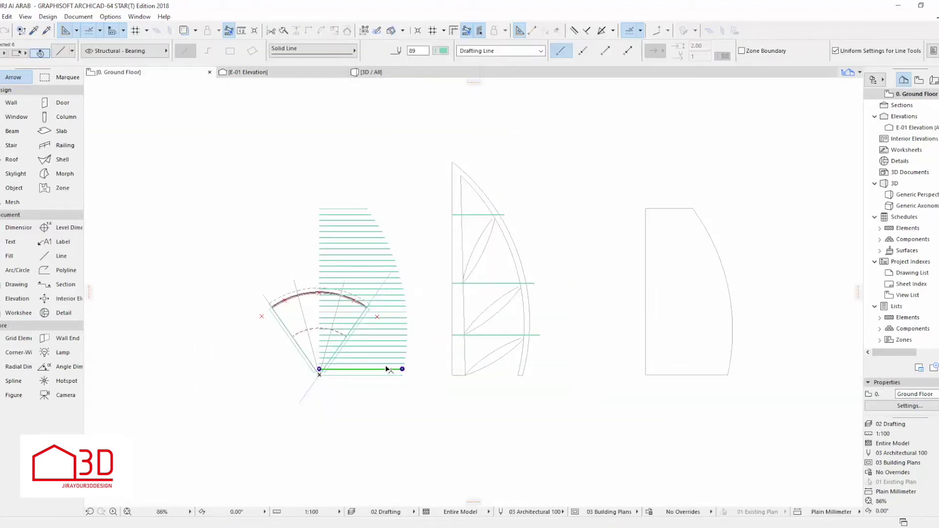
key(ctrl+z)
key(ctrl+v)
drag(360, 360, 791, 358)
click(812, 389)
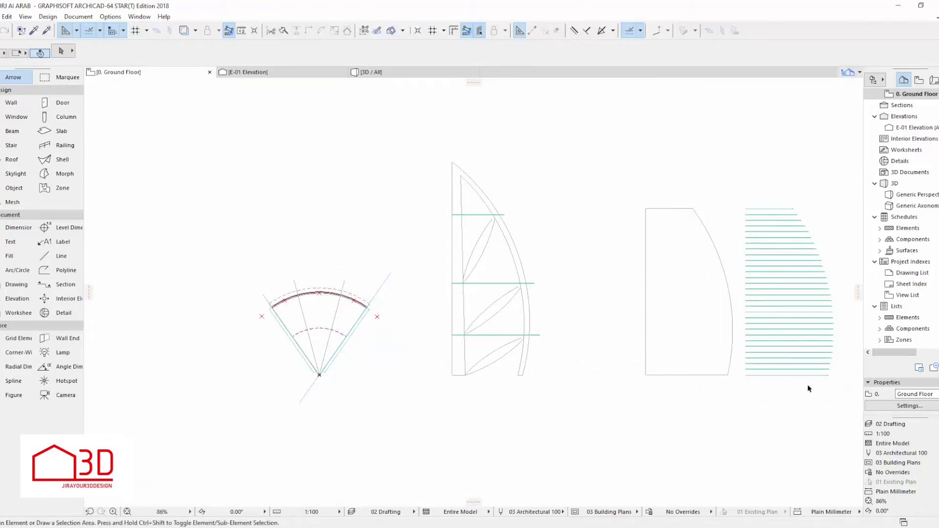
Step: Select the side-outline slab and split it horizontally at the second floor line above its base
scroll(812, 389, up, 1)
middle_drag(656, 329, 553, 346)
click(553, 346)
scroll(695, 353, up, 2)
middle_drag(713, 355, 683, 379)
middle_drag(663, 327, 633, 333)
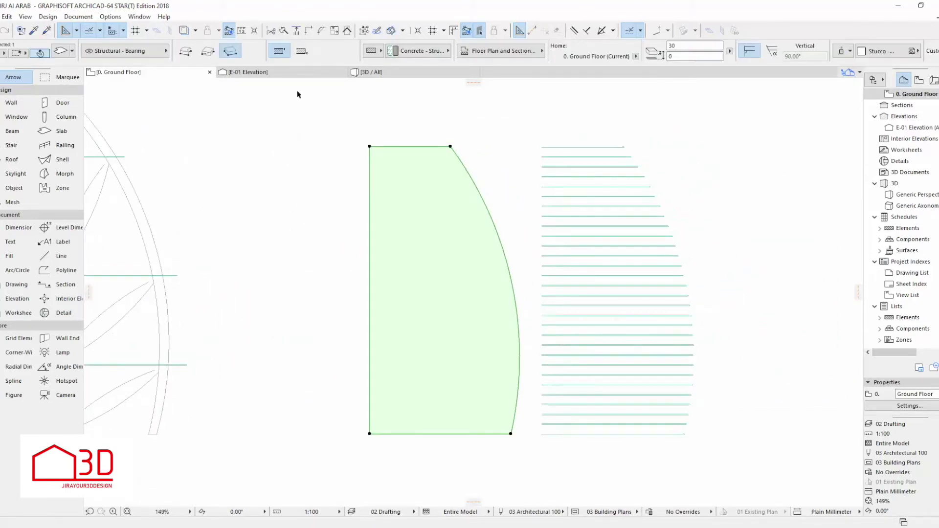
scroll(542, 416, up, 4)
click(543, 413)
click(146, 413)
click(156, 440)
Step: Split the remaining upper slab horizontally at the fourth and sixth floor lines above the base
click(449, 362)
scroll(380, 356, down, 4)
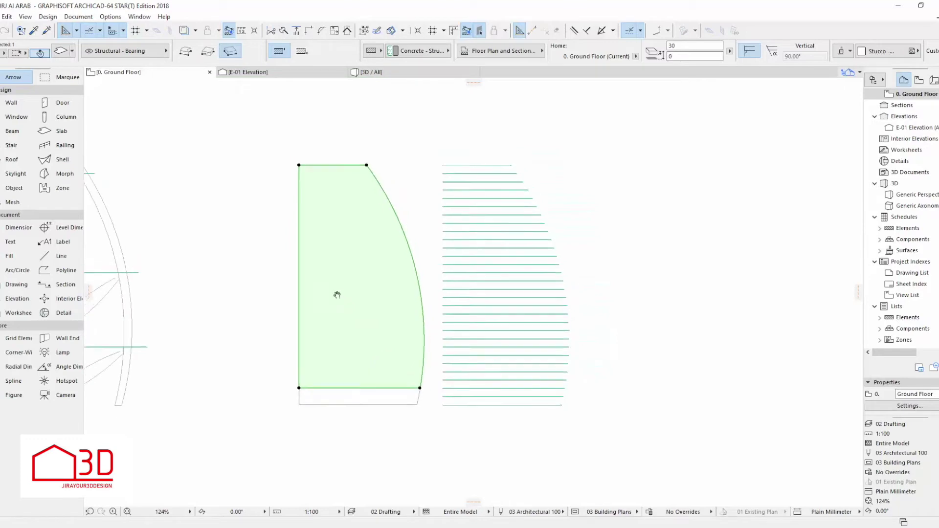
click(286, 32)
scroll(369, 381, up, 1)
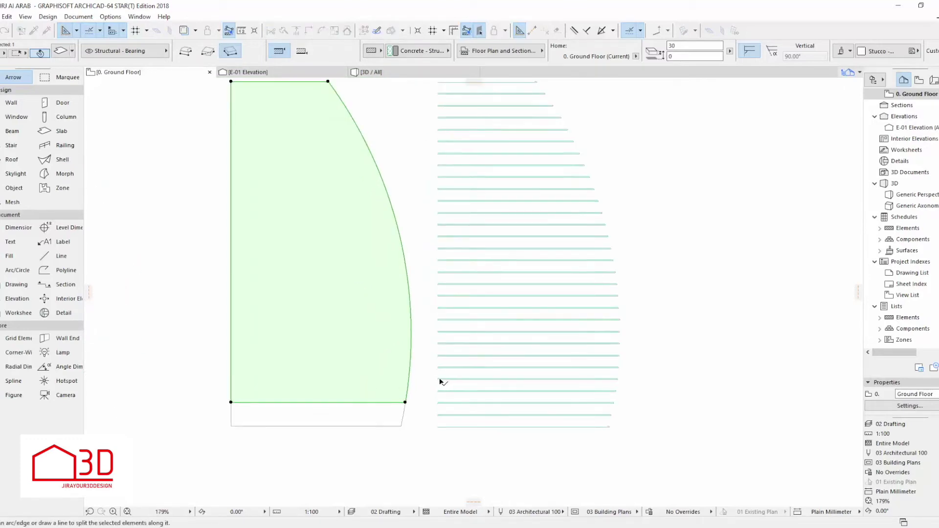
click(438, 378)
click(231, 404)
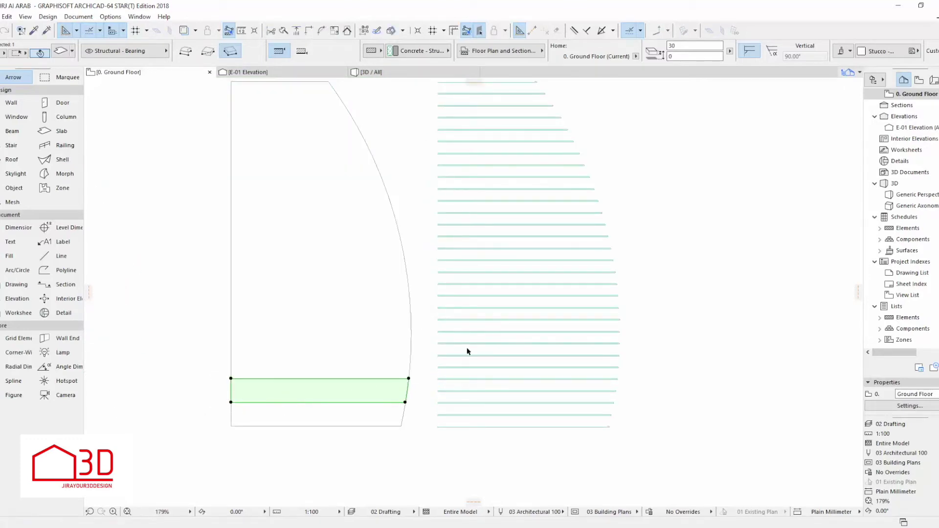
click(314, 246)
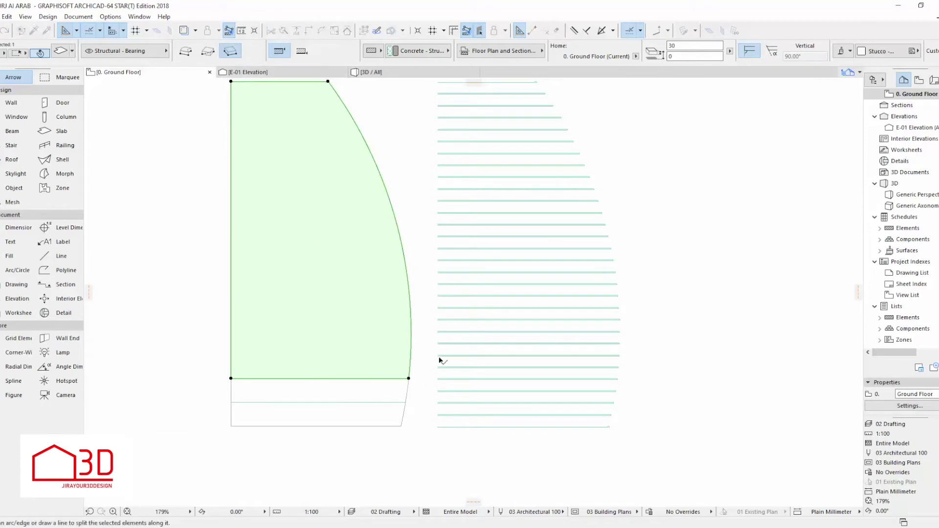
click(223, 359)
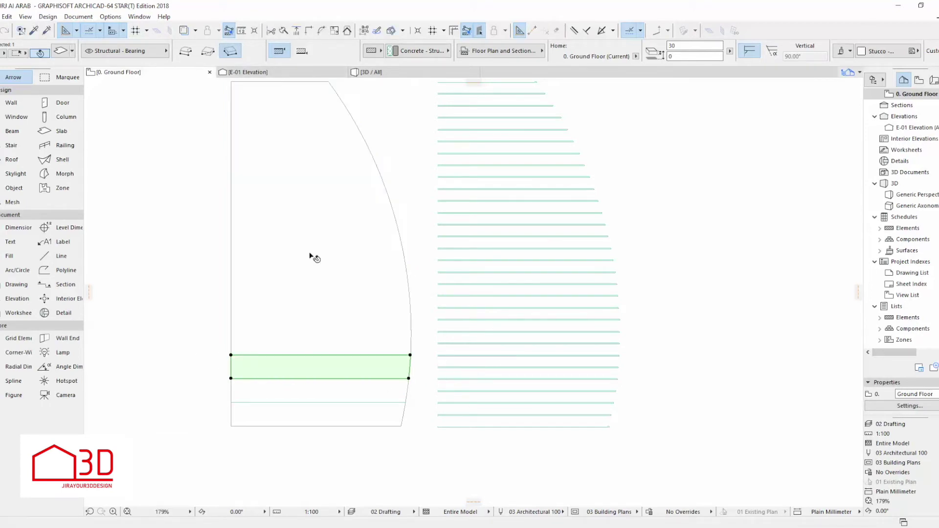
Step: Split the remaining upper slab horizontally at the eighth and tenth floor lines above the base
click(284, 32)
click(394, 315)
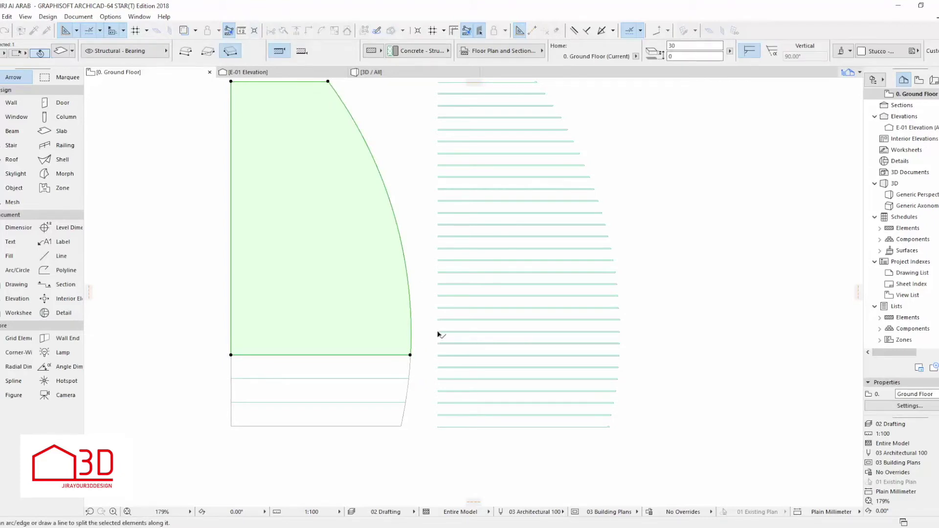
click(228, 355)
click(357, 311)
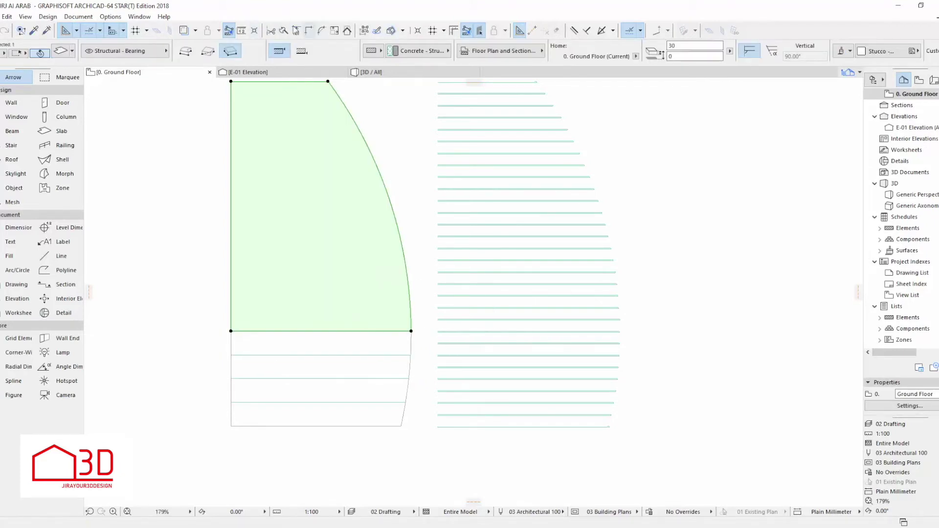
click(221, 308)
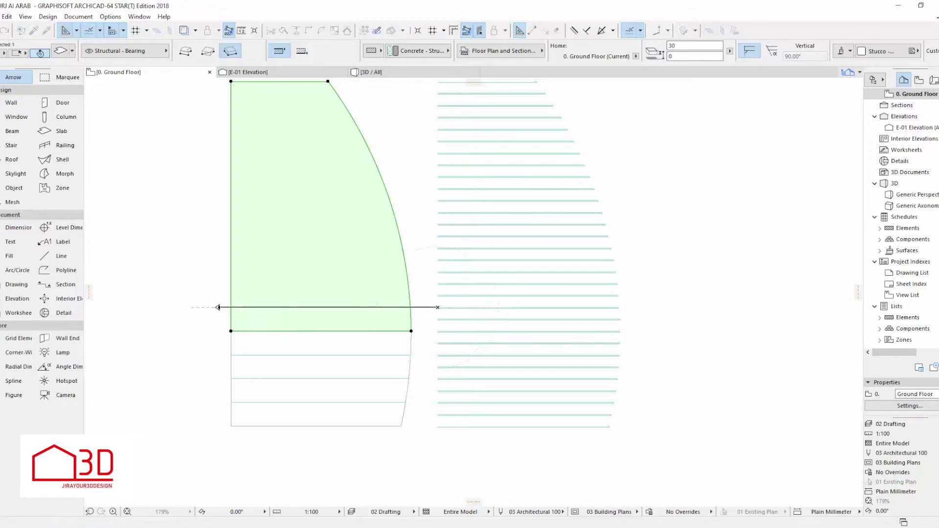
click(341, 247)
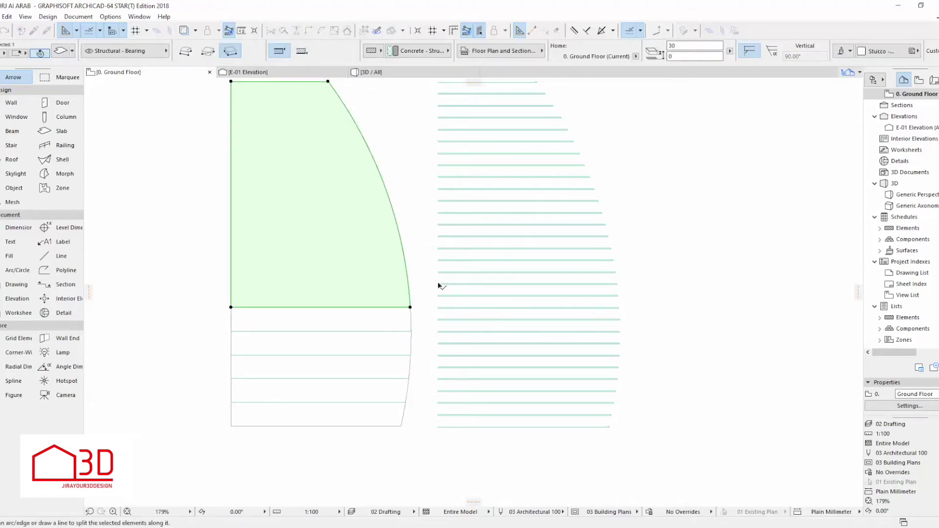
Step: Split the remaining upper slab horizontally at the twelfth and fourteenth floor lines above the base
click(168, 284)
click(315, 222)
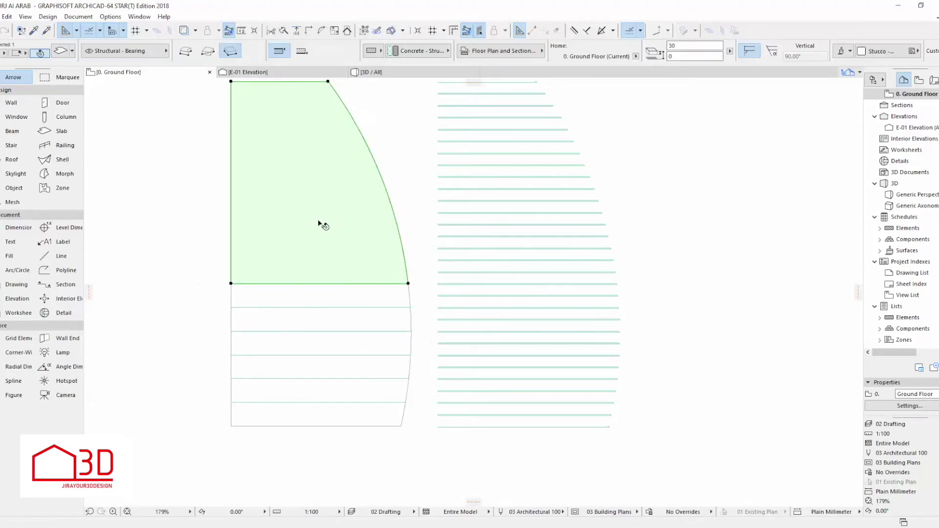
click(438, 248)
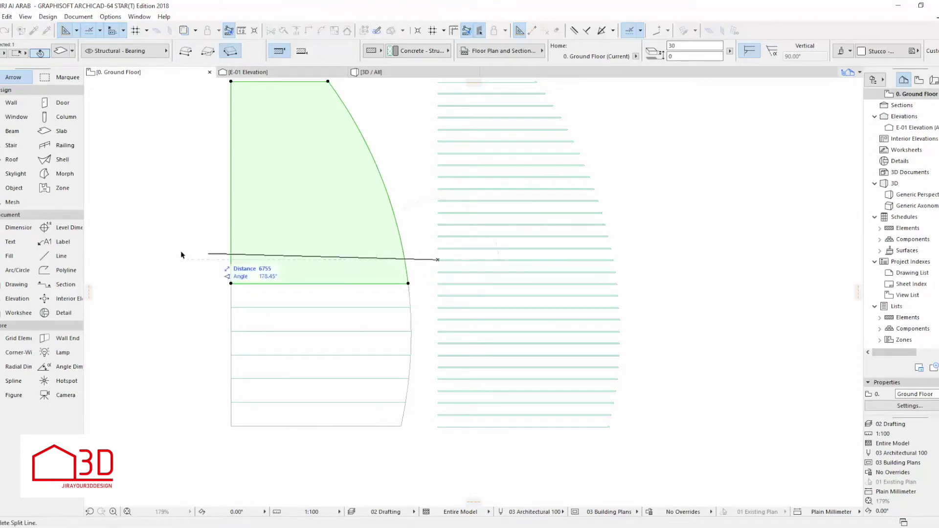
click(186, 288)
click(329, 233)
Step: Split the remaining upper slab horizontally at the sixteenth and eighteenth floor lines above the base
click(439, 237)
click(204, 237)
click(315, 199)
click(287, 30)
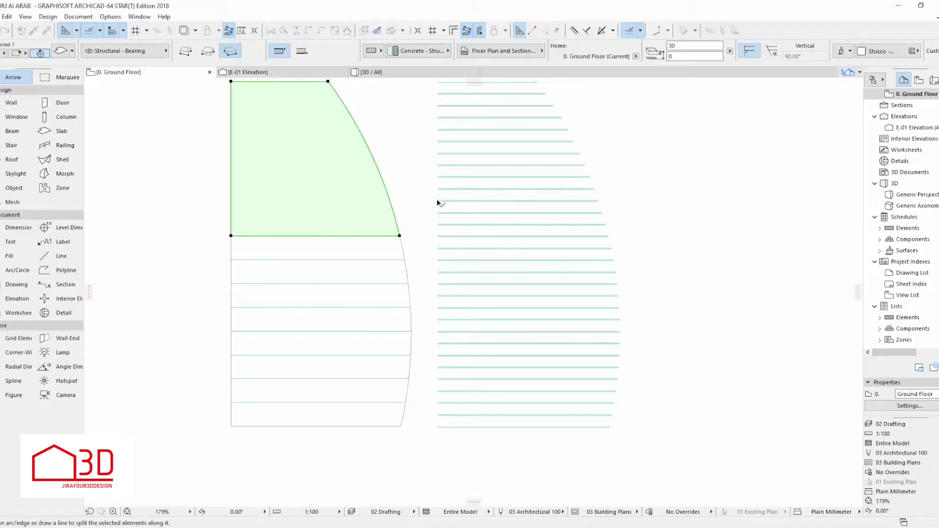
click(248, 208)
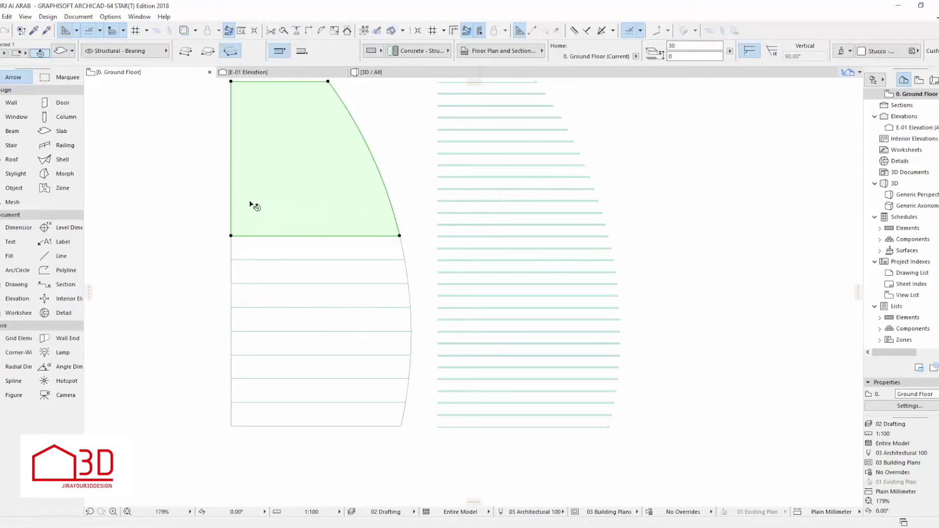
click(439, 215)
click(336, 205)
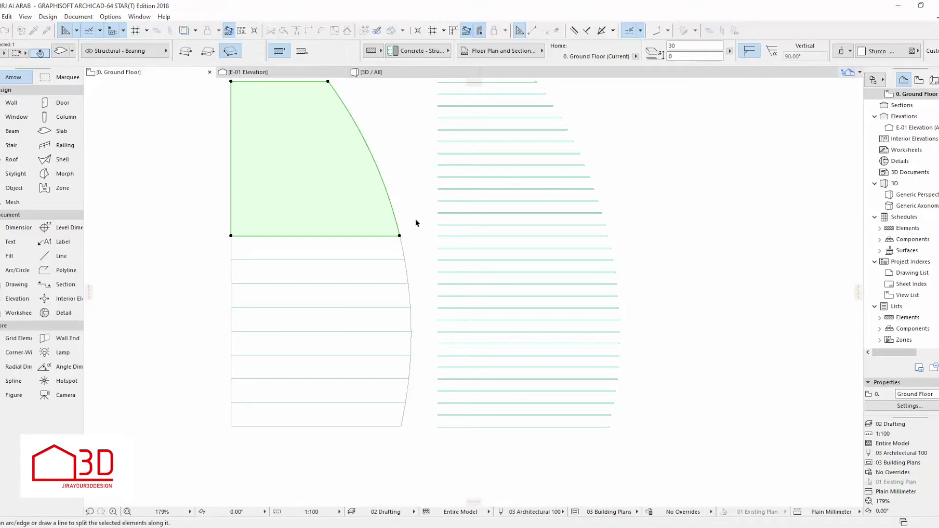
click(298, 183)
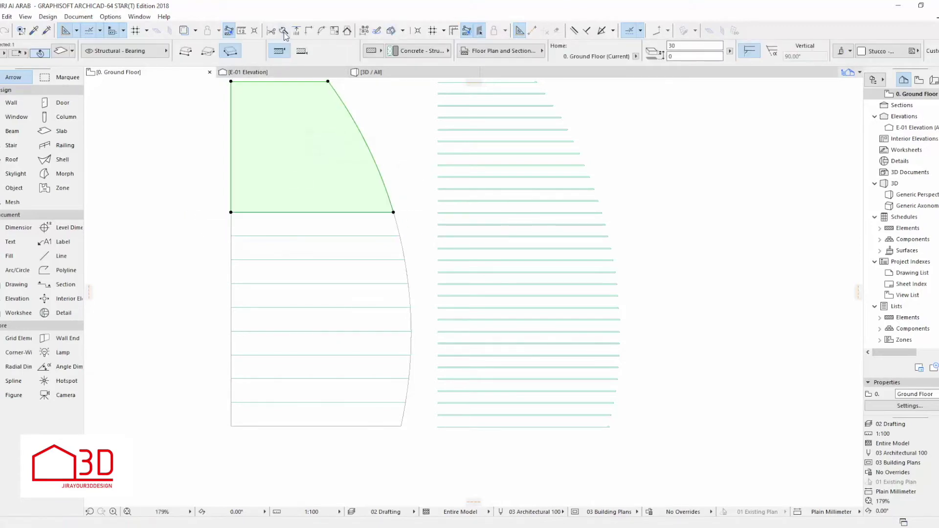
Step: Split the remaining upper slab horizontally at the twentieth floor line above the base
click(438, 189)
click(310, 164)
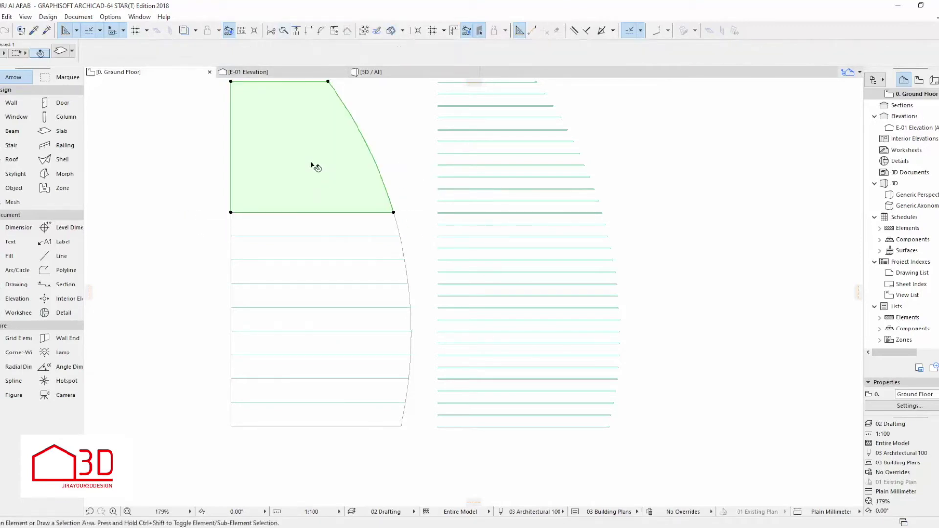
click(271, 30)
click(438, 188)
click(232, 212)
click(318, 171)
Step: Split the remaining upper slab horizontally at the 22nd and 24th floor lines above the base
middle_drag(298, 170, 304, 204)
middle_click(340, 193)
middle_click(341, 193)
middle_drag(716, 237, 460, 228)
scroll(460, 228, up, 3)
middle_drag(383, 249, 414, 205)
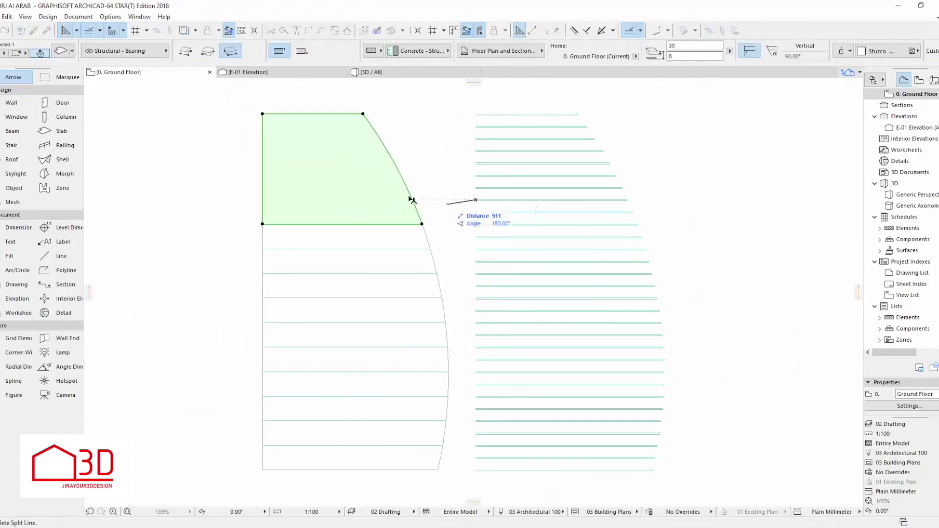
click(256, 200)
click(353, 168)
click(477, 178)
click(248, 178)
click(336, 153)
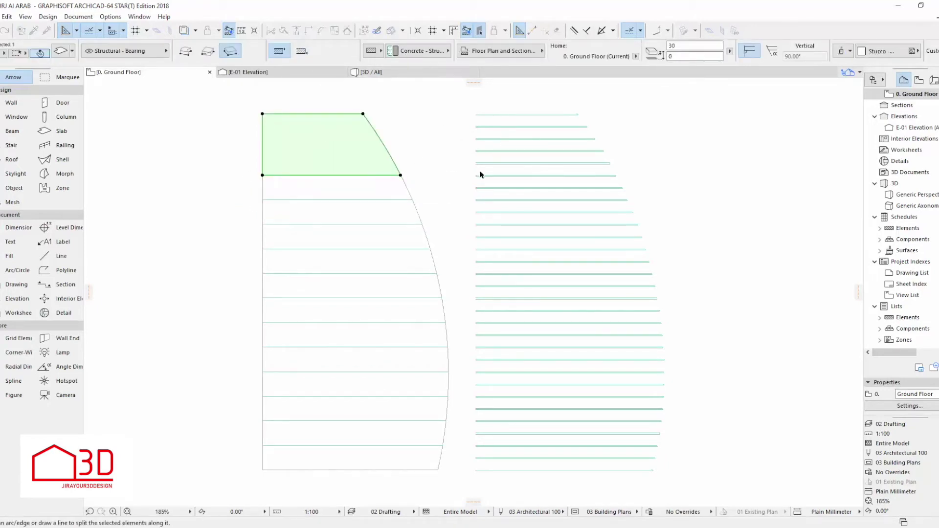
Step: Split the remaining upper slab horizontally at the 26th and 28th floor lines above the base
key(Escape)
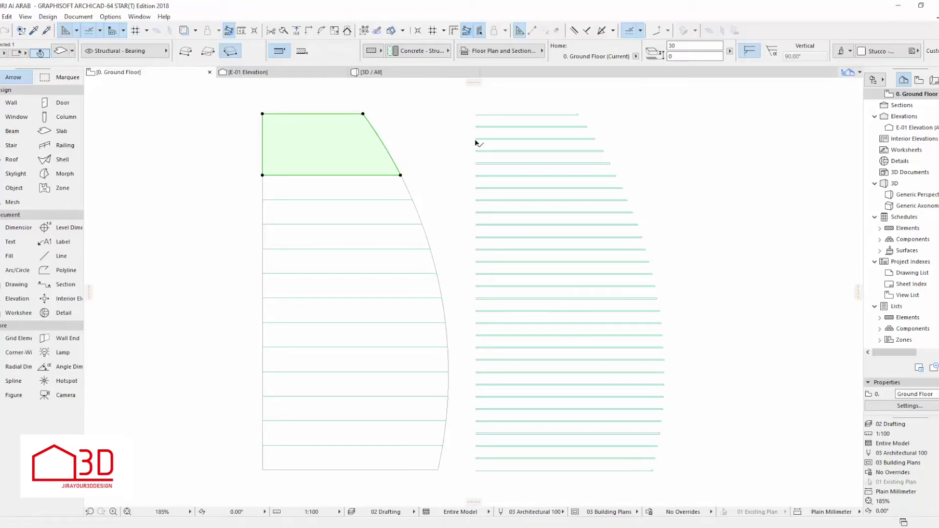
click(477, 142)
click(309, 129)
click(477, 151)
click(248, 151)
click(293, 163)
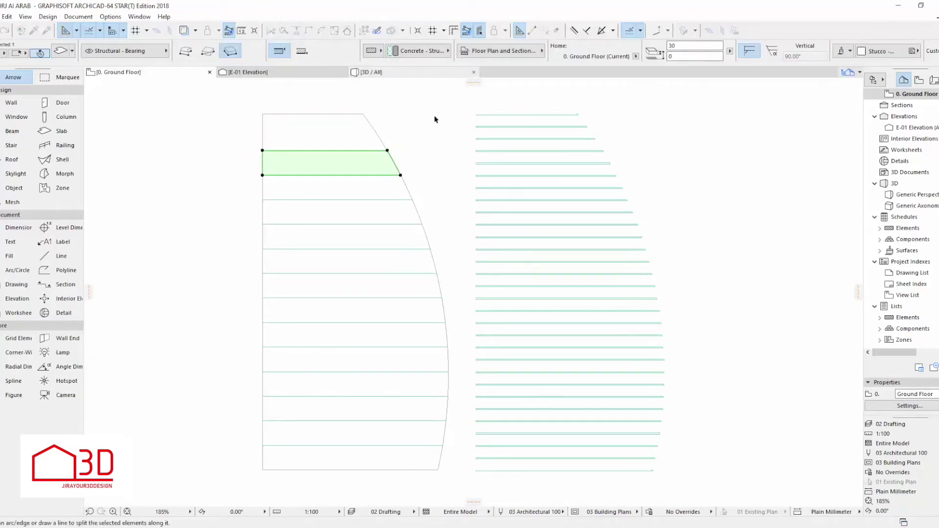
key(Escape)
click(333, 132)
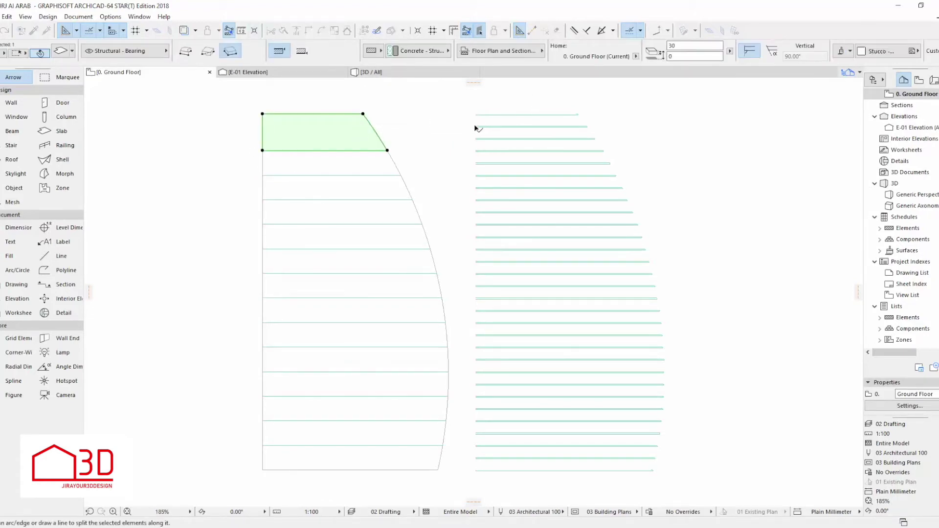
click(239, 131)
click(250, 145)
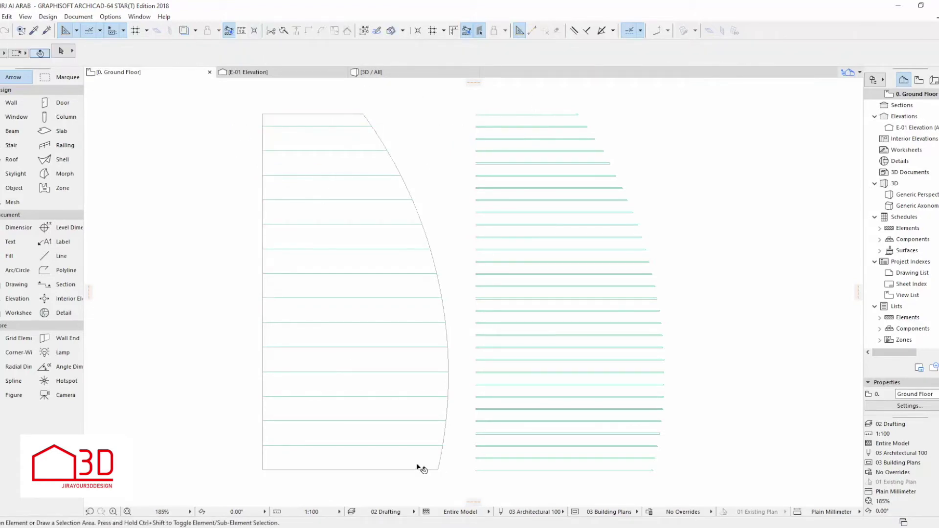
Step: Select every other slab band, starting with the base band, and set their override surfaces to Glass - Blue
click(401, 462)
shift+click(367, 411)
shift+click(362, 362)
shift+click(352, 311)
shift+click(338, 260)
shift+click(331, 215)
shift+click(332, 162)
shift+click(335, 120)
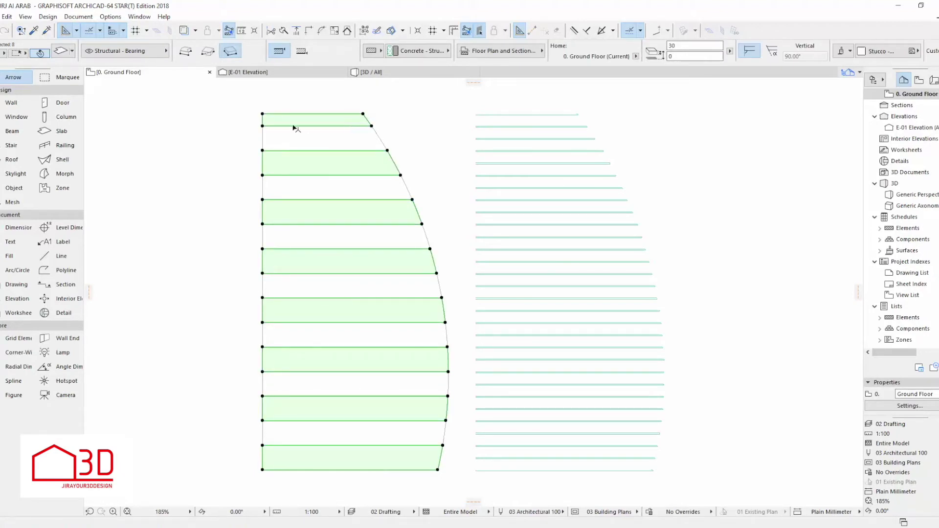
key(ctrl+t)
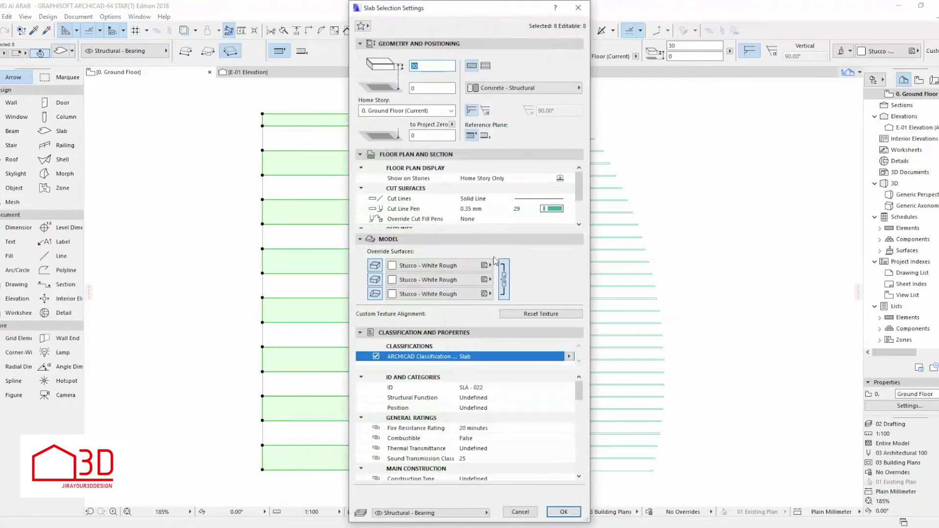
click(443, 265)
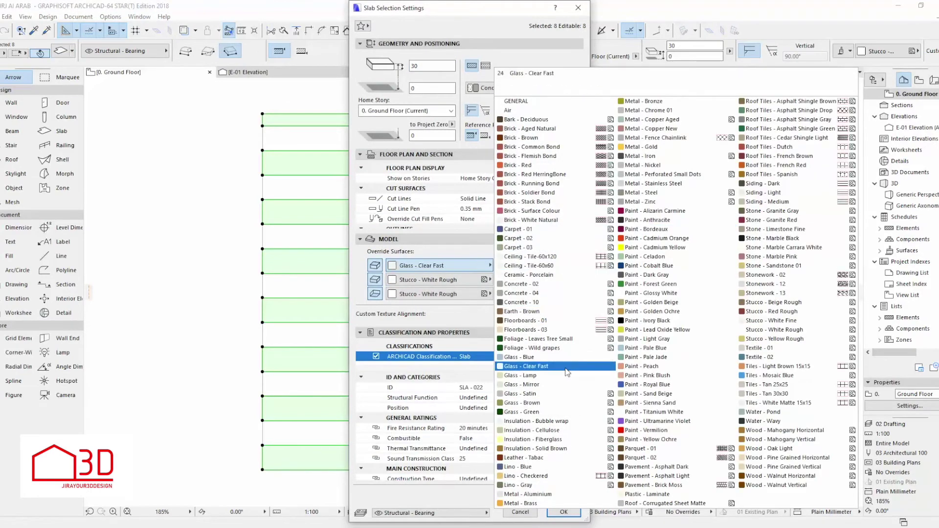
click(565, 361)
click(563, 512)
Step: Select the seven remaining alternate slab bands and set their override surfaces to Glass - Clear Fast
click(362, 443)
shift+click(377, 384)
shift+click(348, 334)
shift+click(352, 285)
shift+click(342, 237)
shift+click(337, 188)
shift+click(360, 139)
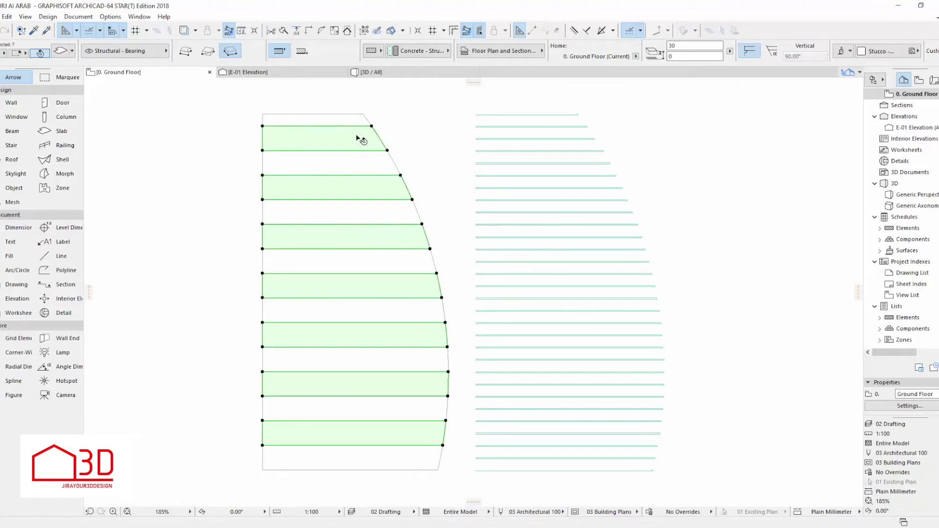
click(72, 52)
click(443, 265)
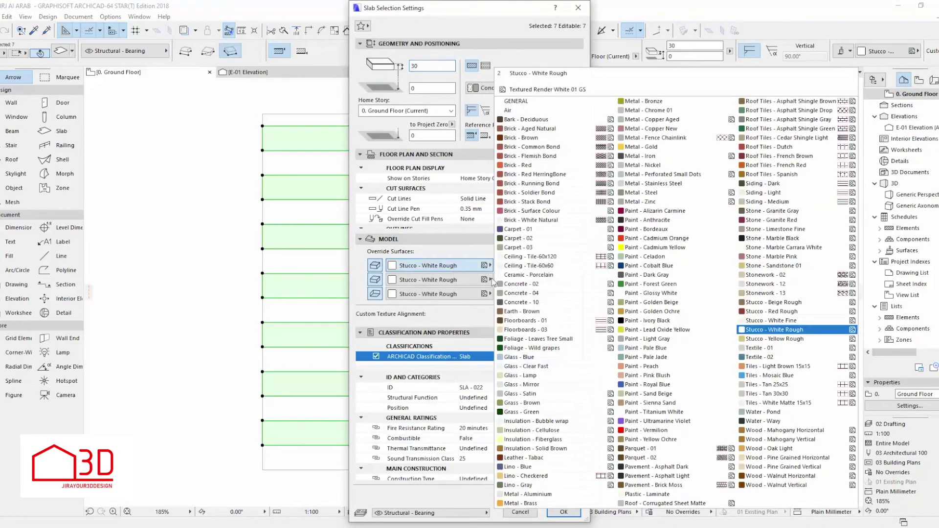
click(563, 367)
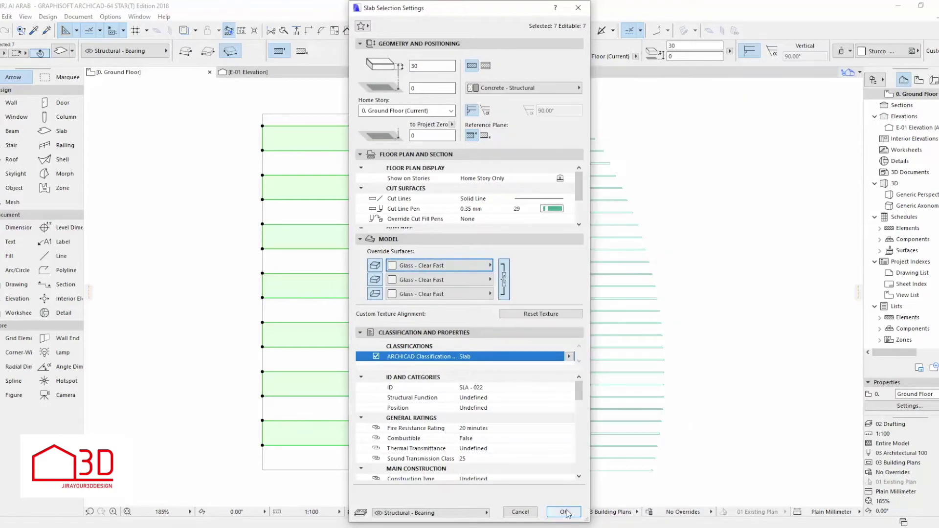
click(454, 264)
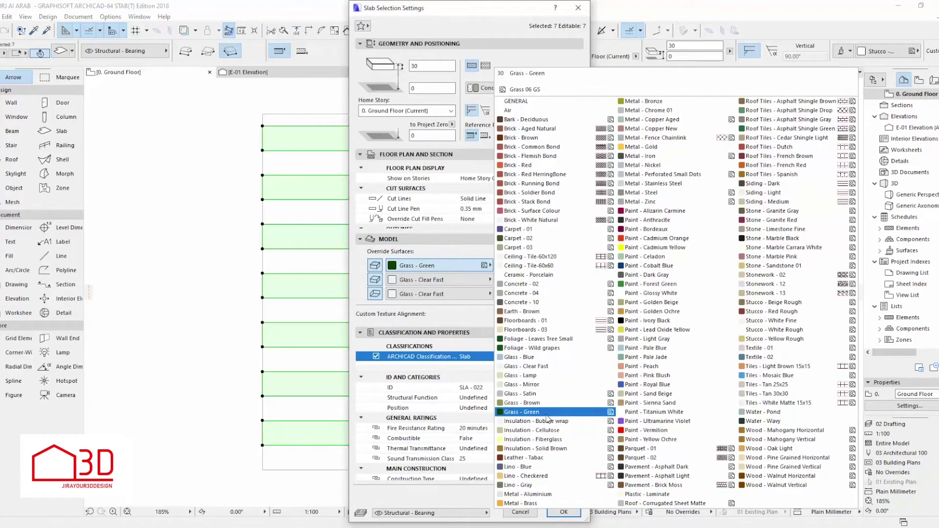
click(543, 367)
click(563, 511)
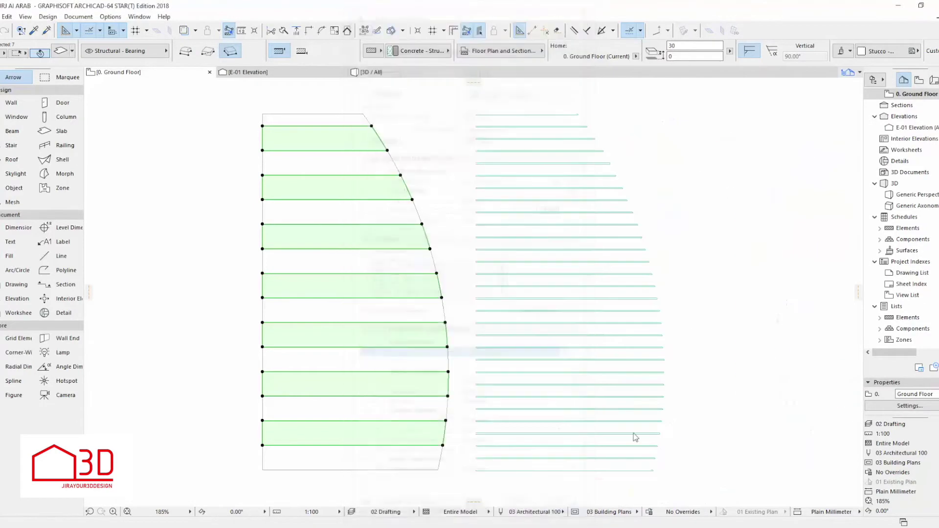
Step: Convert all the glass slab bands in the ground floor plan to morphs and show them in the 3D view
click(415, 72)
scroll(368, 392, down, 4)
shift+middle_drag(368, 393, 597, 421)
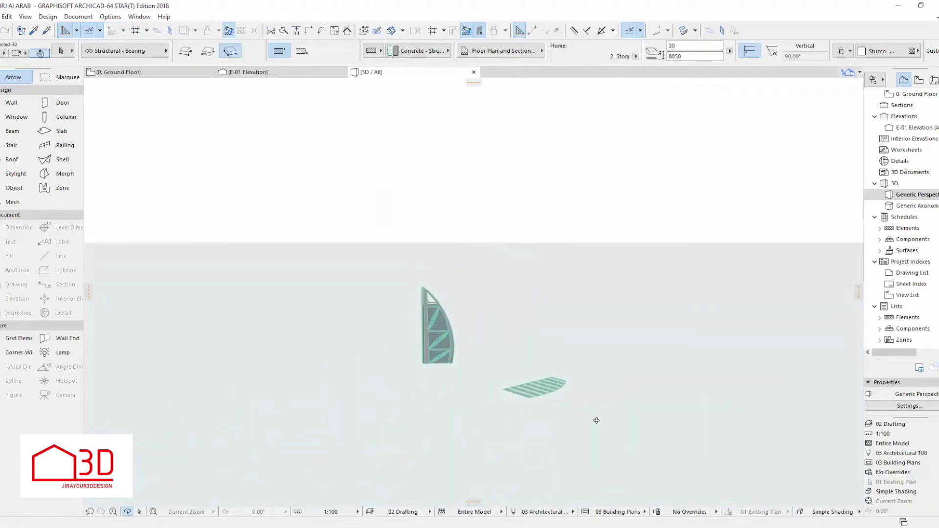
scroll(518, 396, up, 6)
key(F2)
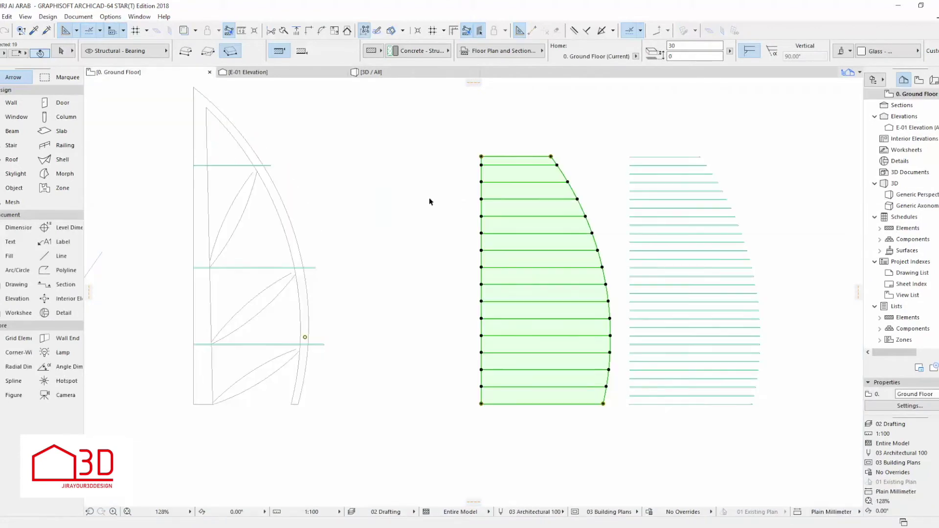
right_click(547, 213)
click(588, 411)
click(526, 210)
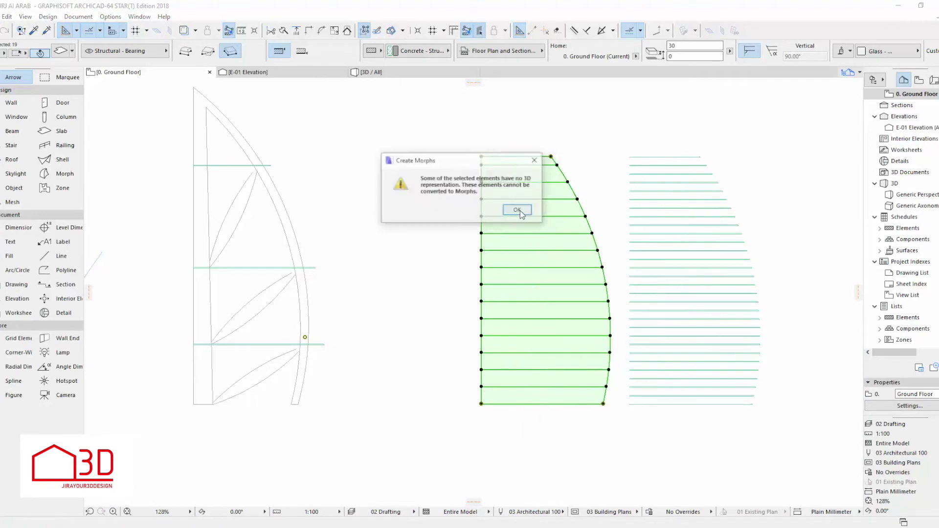
key(F3)
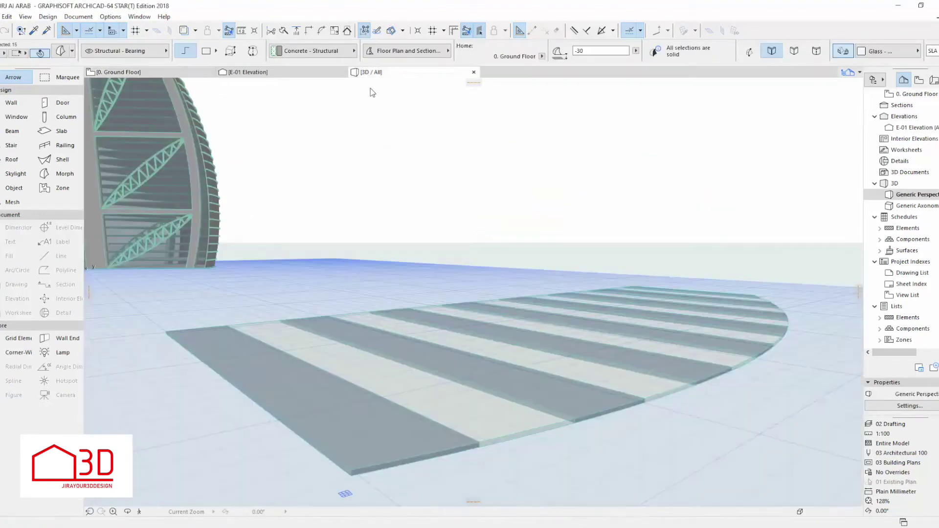
click(376, 456)
key(Escape)
click(367, 451)
click(365, 432)
key(Escape)
key(Escape)
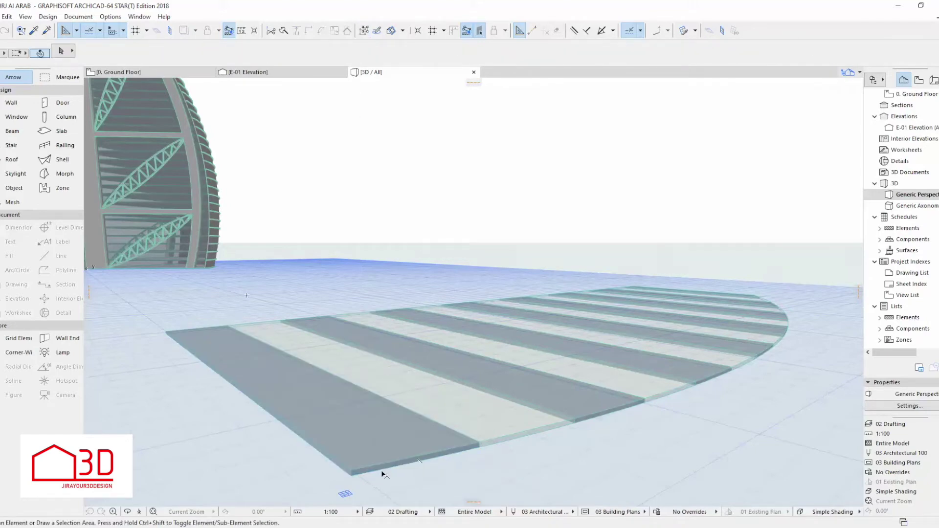
Step: Rotate the striped glass morph group upright about its base edge so the panel stands vertically in 3D
click(416, 463)
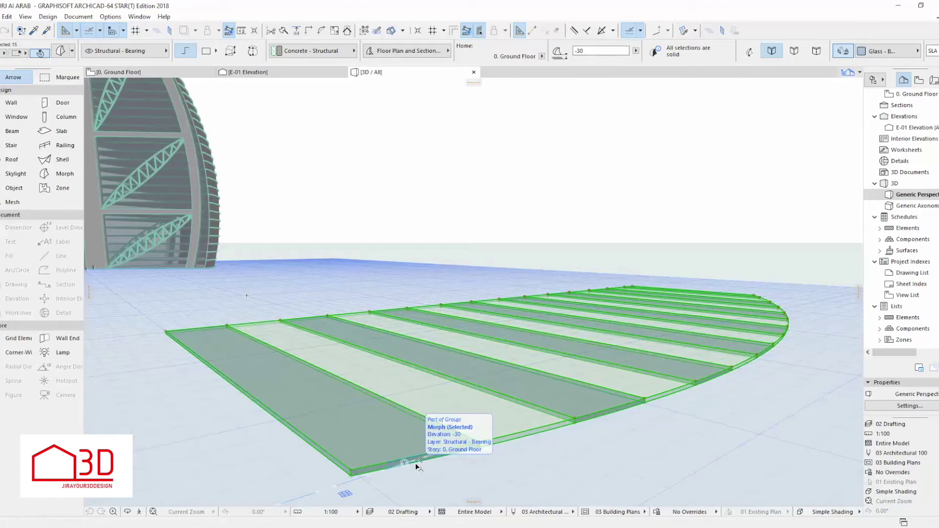
key(ctrl+e)
shift+middle_drag(418, 454, 652, 464)
drag(652, 464, 586, 344)
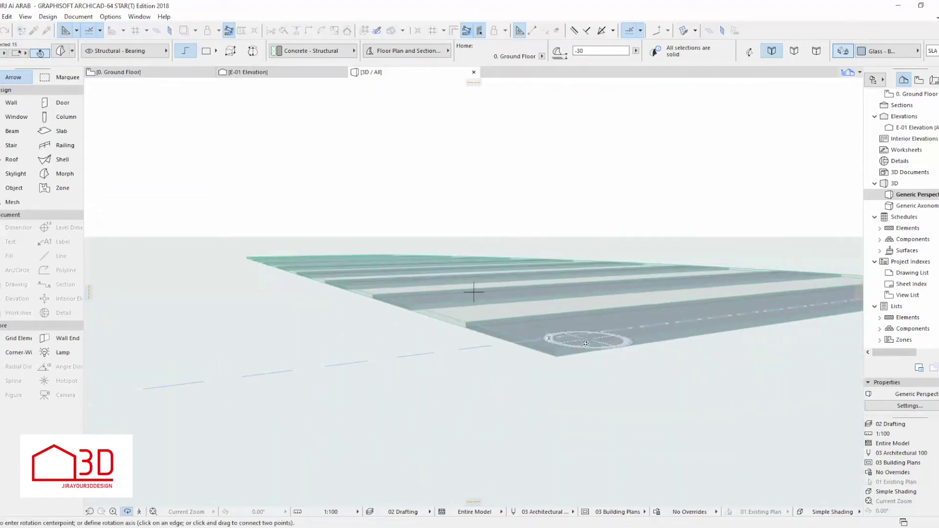
key(o)
scroll(549, 352, up, 5)
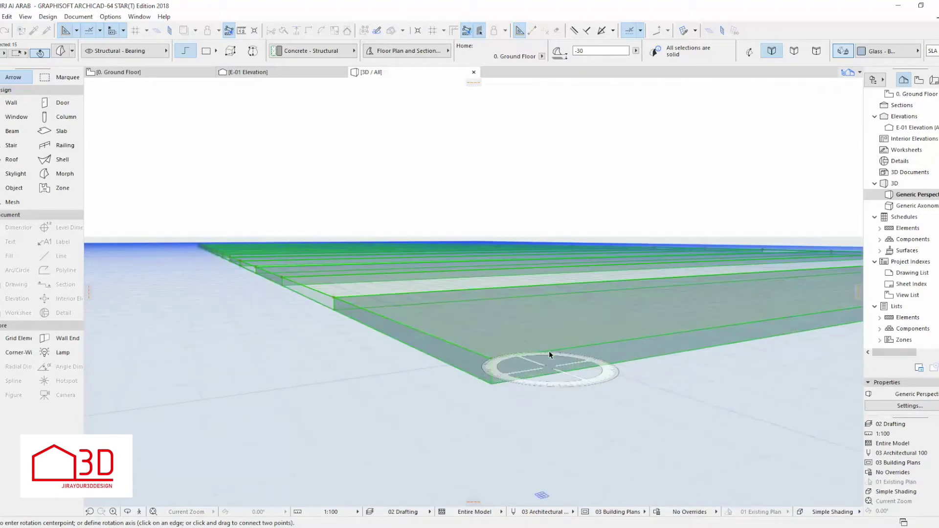
scroll(511, 405, down, 5)
key(o)
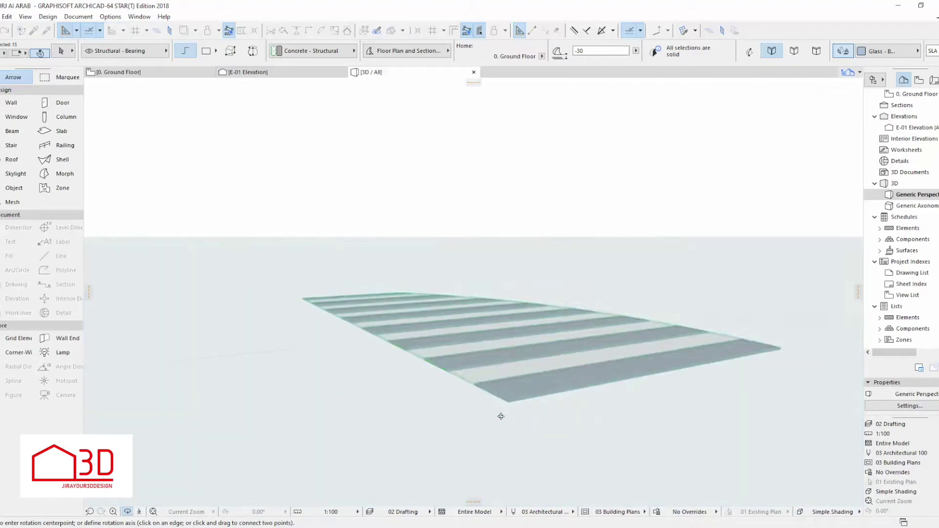
scroll(514, 403, up, 5)
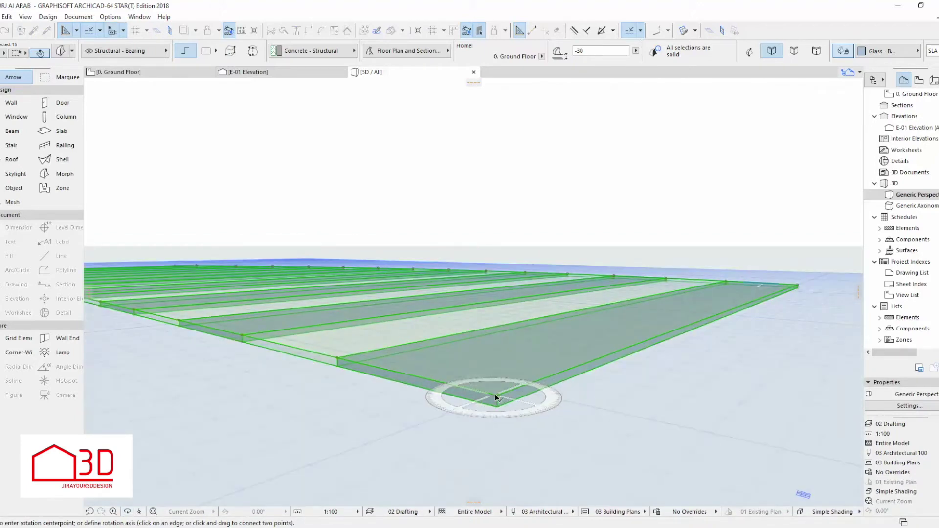
scroll(610, 420, down, 3)
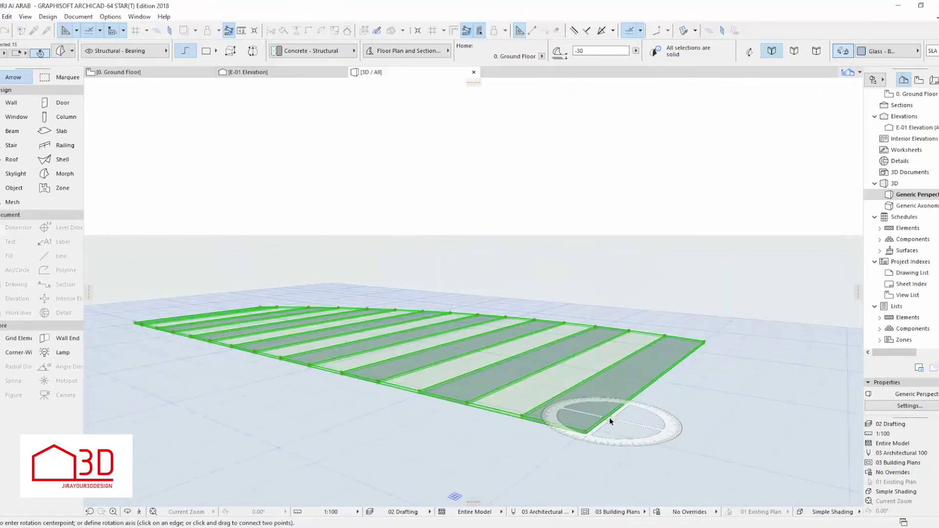
scroll(602, 422, up, 1)
click(591, 429)
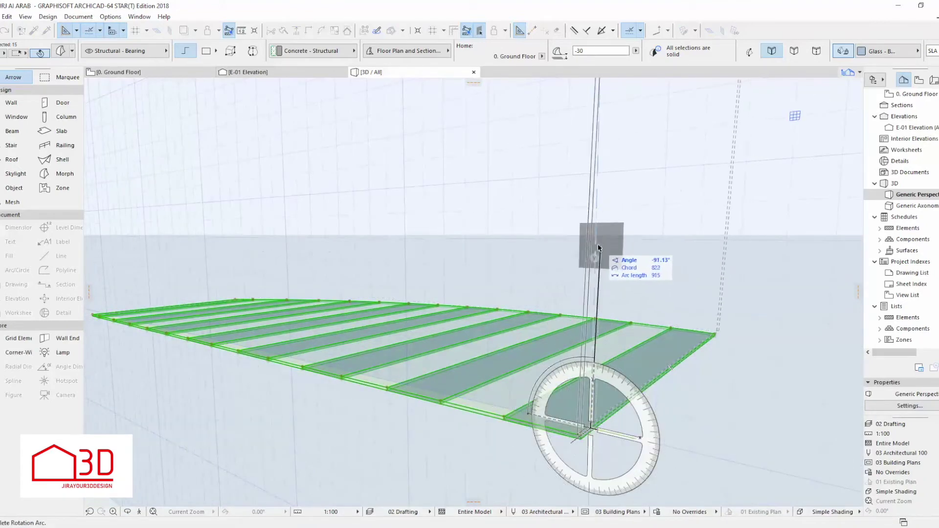
click(598, 243)
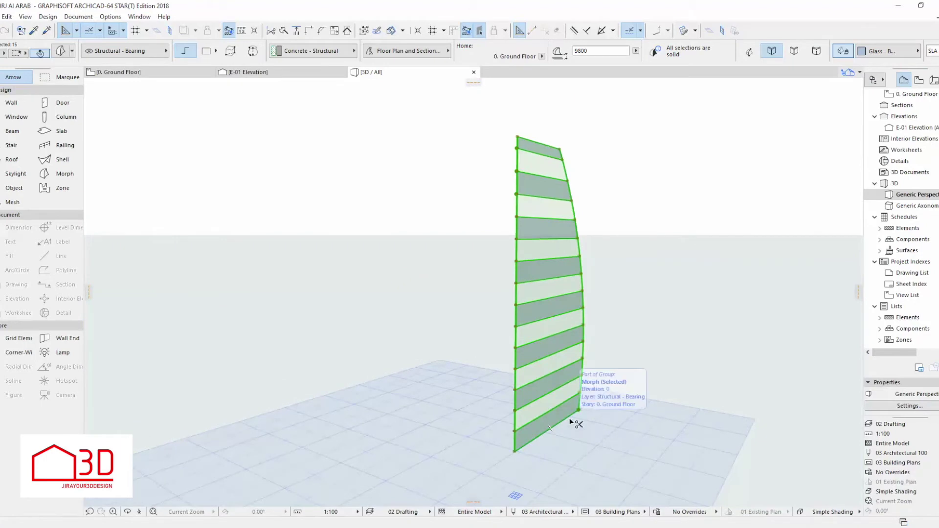
key(ctrl+f)
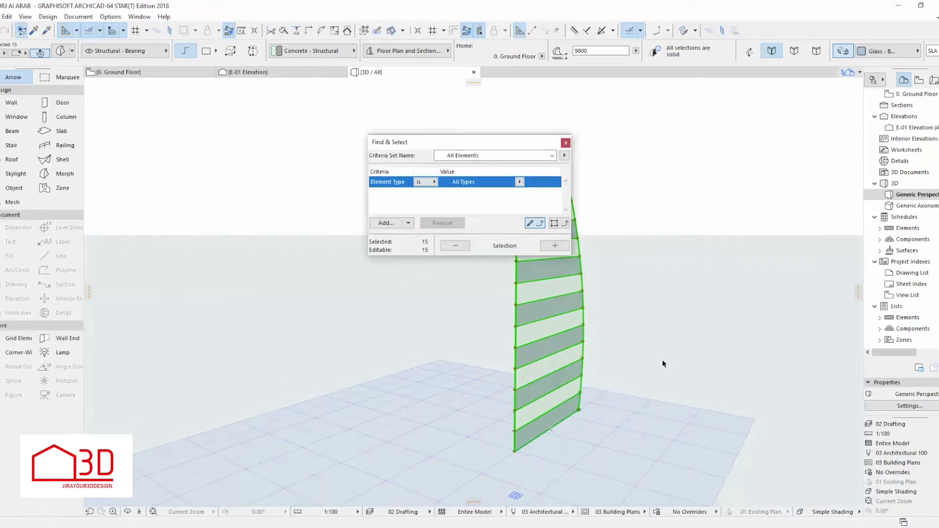
click(566, 144)
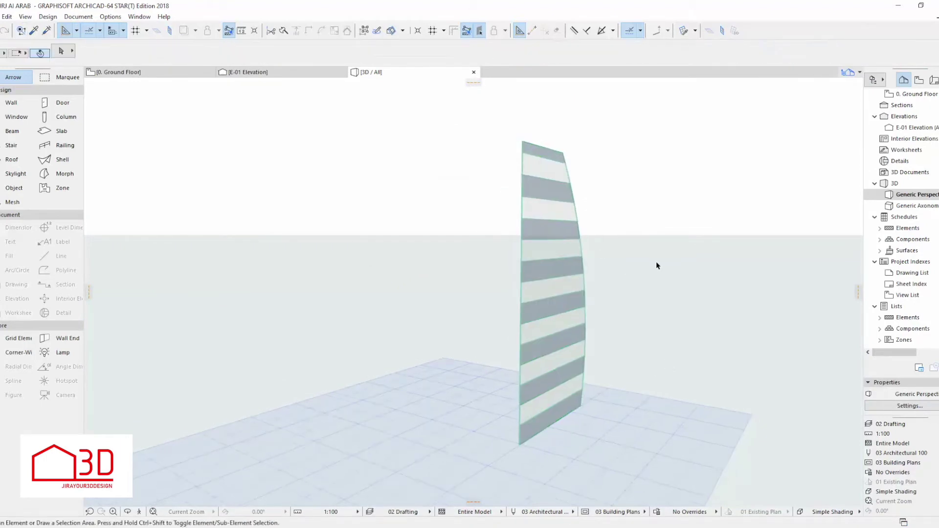
Step: Select the upright glass panel's morph group at the base corner of the elevation outline in the ground floor plan
click(197, 74)
scroll(509, 397, down, 3)
middle_drag(248, 405, 460, 385)
scroll(460, 385, up, 3)
scroll(494, 375, up, 4)
click(452, 385)
click(457, 388)
click(446, 388)
scroll(413, 395, down, 5)
scroll(556, 388, up, 8)
click(521, 368)
scroll(512, 360, up, 2)
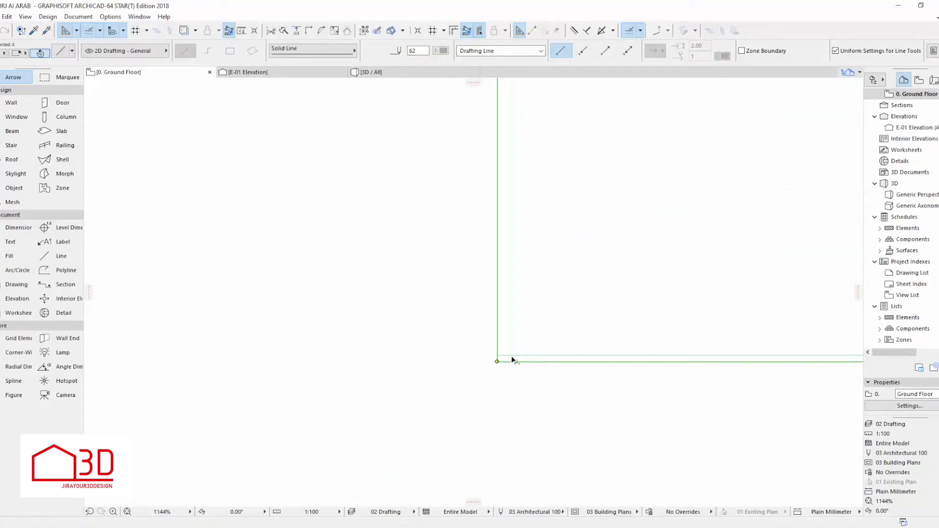
click(512, 360)
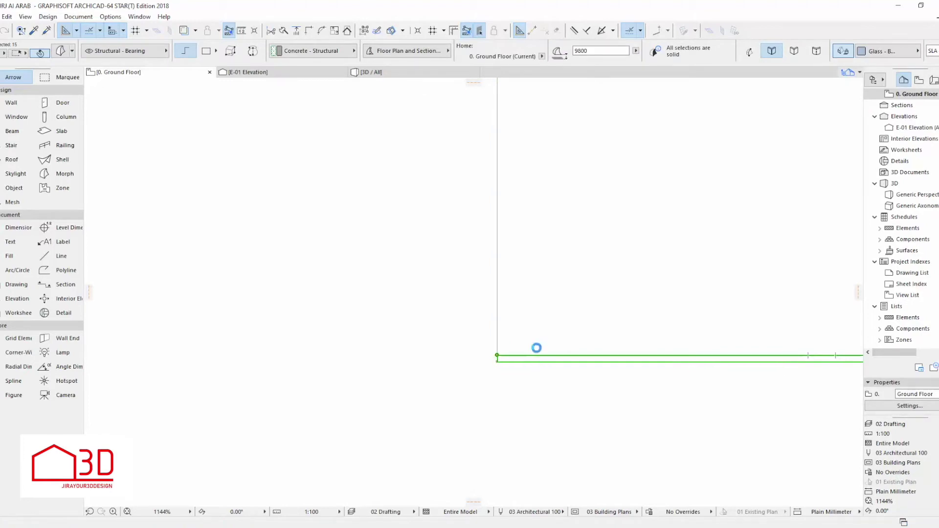
Step: Move the glass panel group by its corner from the elevation outline to the apex of the fan-shaped plan
key(ctrl+e)
key(Escape)
click(541, 351)
click(801, 138)
click(786, 139)
scroll(601, 316, down, 7)
scroll(326, 321, up, 7)
click(362, 404)
Step: Rotate the glass panel group about the fan's apex until it lies along the right radial edge
key(ctrl+e)
click(361, 404)
click(466, 405)
click(419, 325)
scroll(435, 392, down, 5)
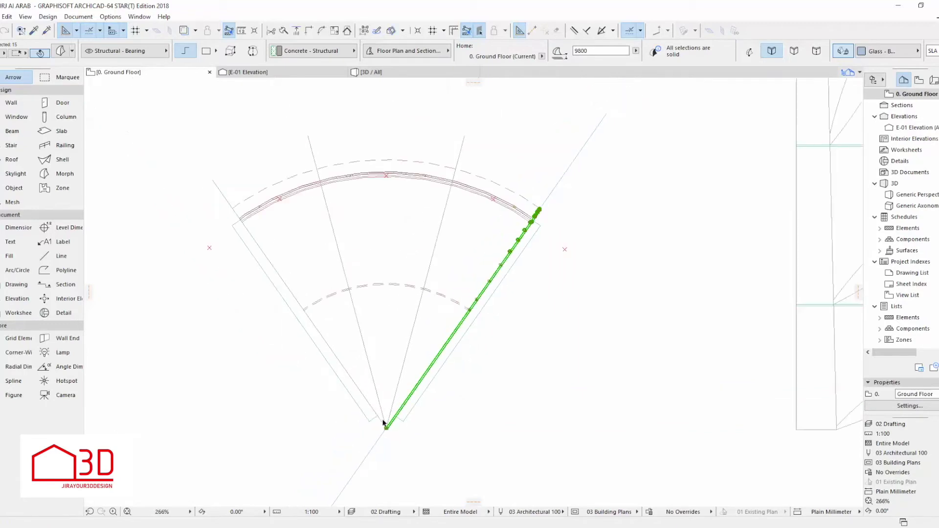
Step: Mirror a copy of the glass panel about the vertical axis through the apex onto the left radial edge
scroll(439, 359, up, 1)
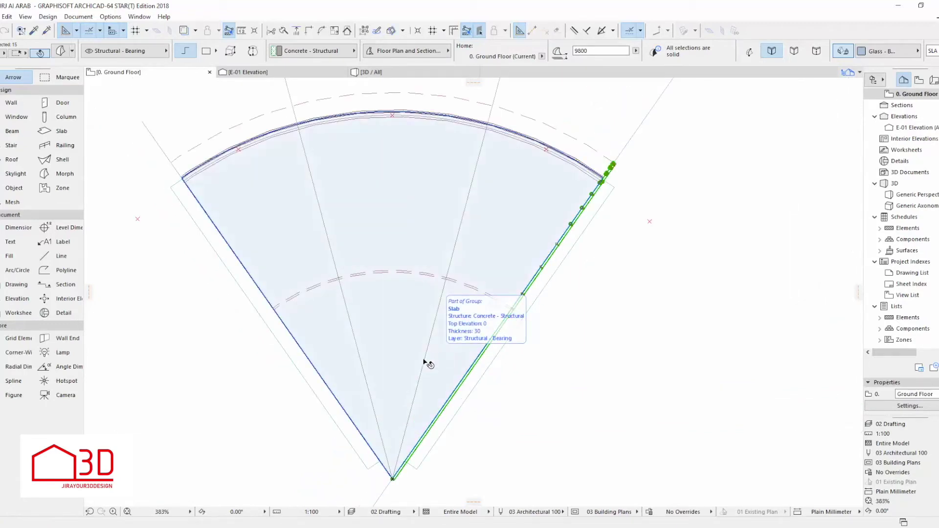
key(ctrl+alt+m)
click(393, 479)
click(392, 409)
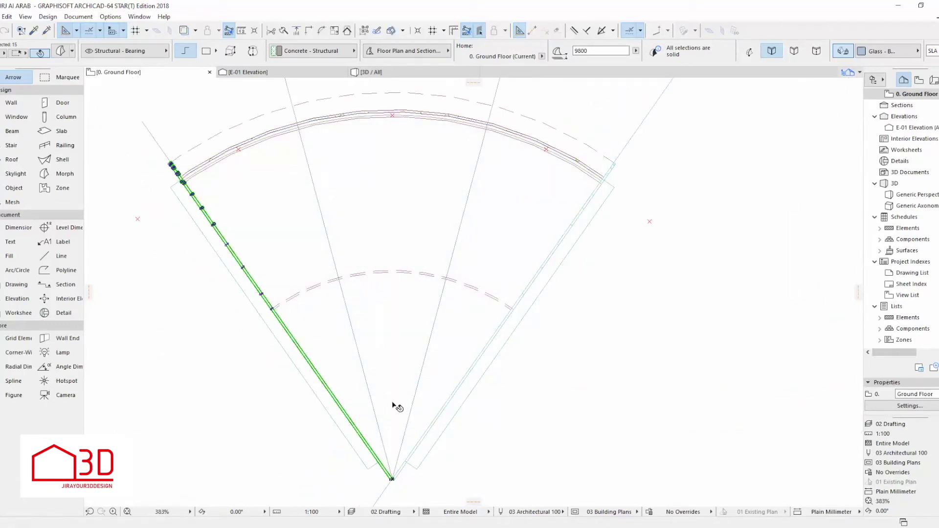
key(Escape)
Step: Examine how both glass side panels sit on the tower in the 3D view
click(387, 73)
scroll(463, 418, up, 3)
drag(463, 417, 275, 436)
scroll(397, 234, up, 3)
drag(396, 234, 484, 307)
scroll(432, 247, down, 5)
shift+middle_drag(427, 337, 440, 319)
scroll(446, 316, up, 3)
scroll(330, 303, down, 3)
mouse_move(393, 336)
middle_down()
mouse_move(394, 323)
mouse_move(405, 330)
middle_up()
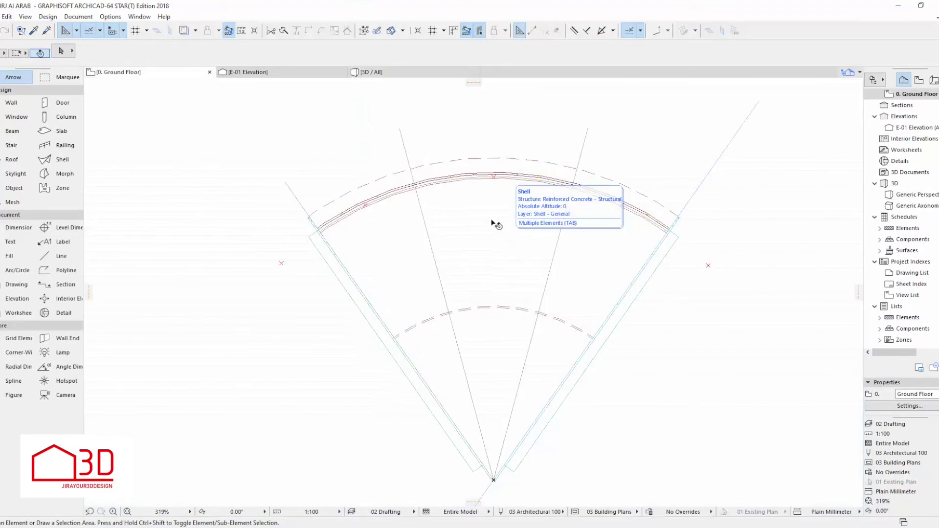
Step: Set the curved facade shell's override surfaces to Glass - Blue and show the tower in 3D
click(493, 223)
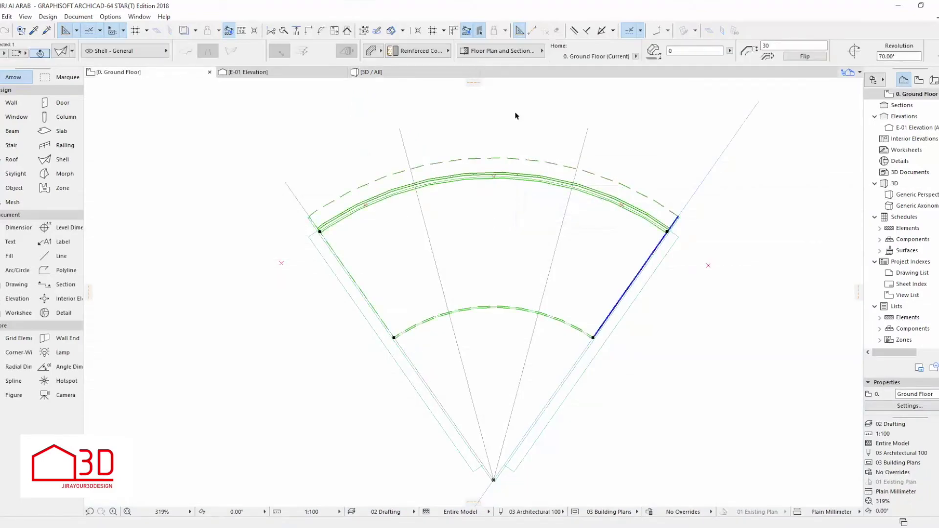
click(60, 52)
click(466, 289)
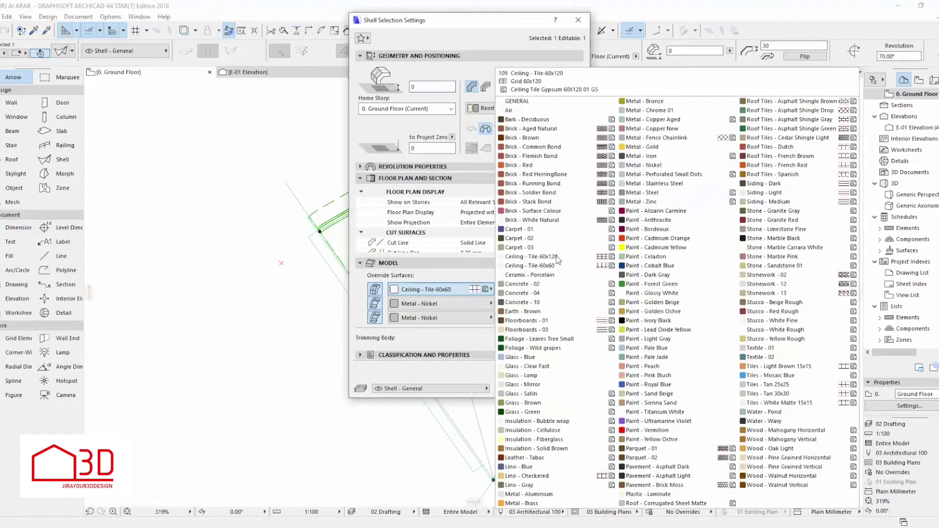
click(562, 358)
click(562, 388)
key(F3)
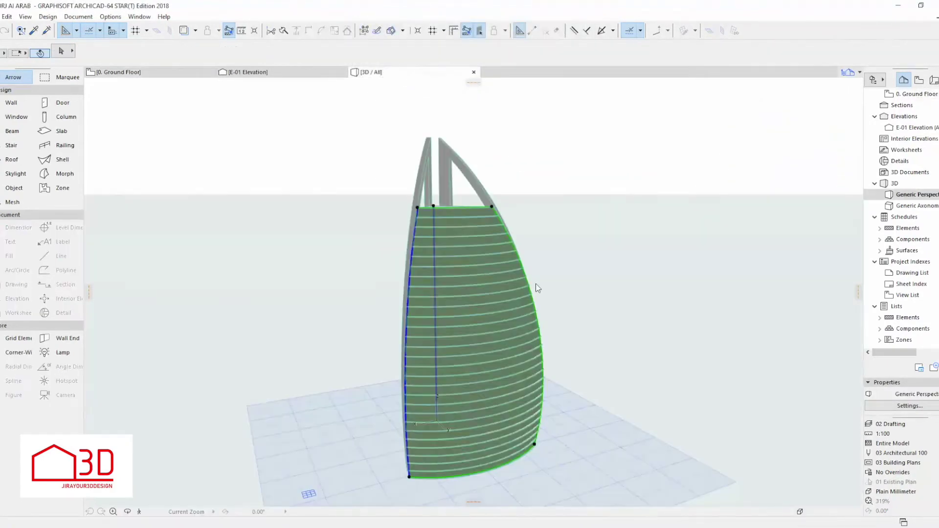
key(Escape)
scroll(496, 311, up, 2)
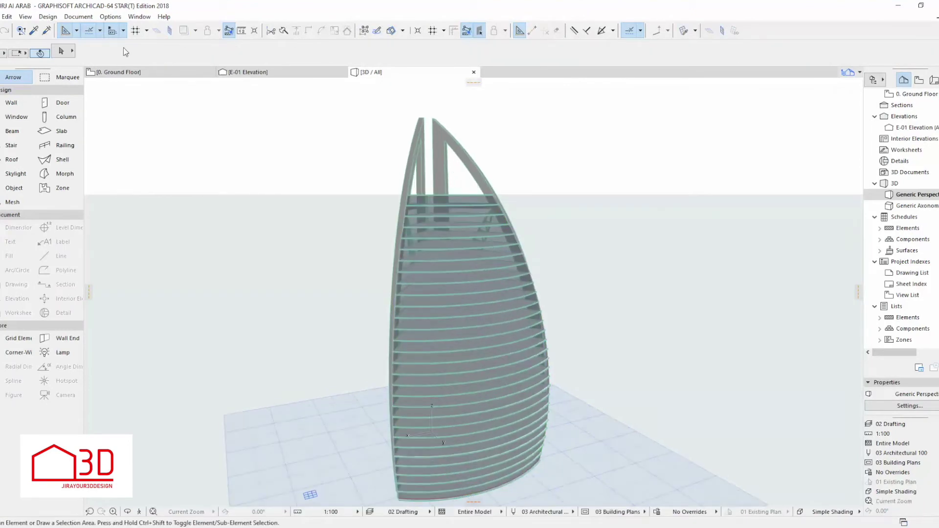
Step: Copy the curved glass shell in place in the ground floor plan and narrow the copy to the bay between the inner radial lines
click(123, 72)
click(500, 265)
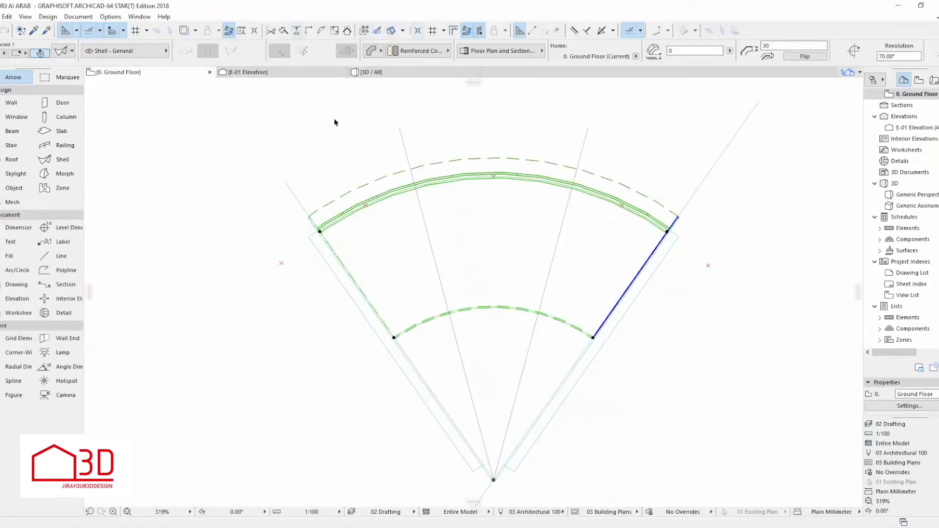
click(283, 31)
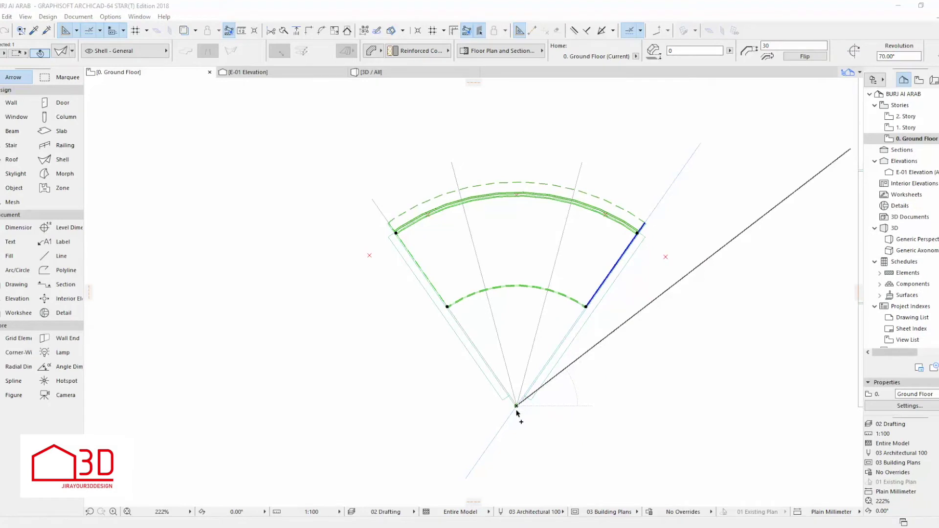
key(Escape)
scroll(406, 387, down, 2)
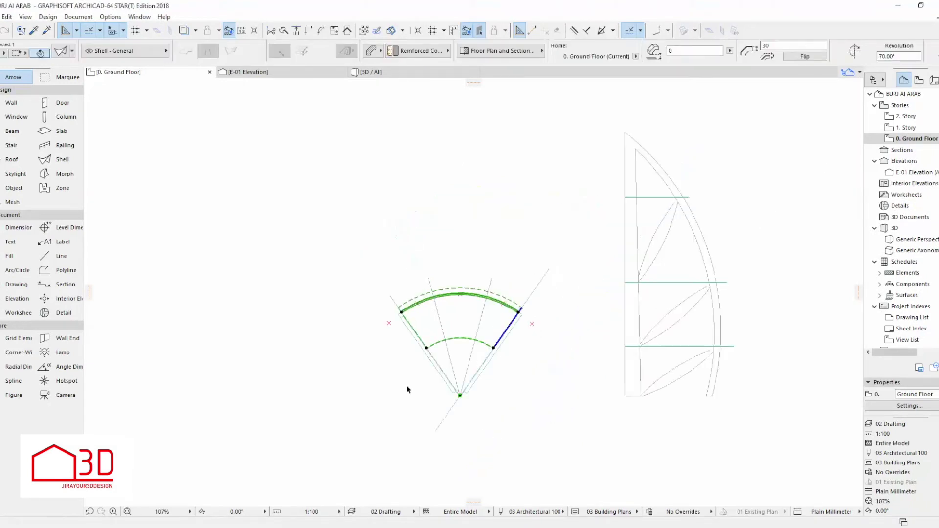
scroll(457, 361, up, 2)
click(466, 433)
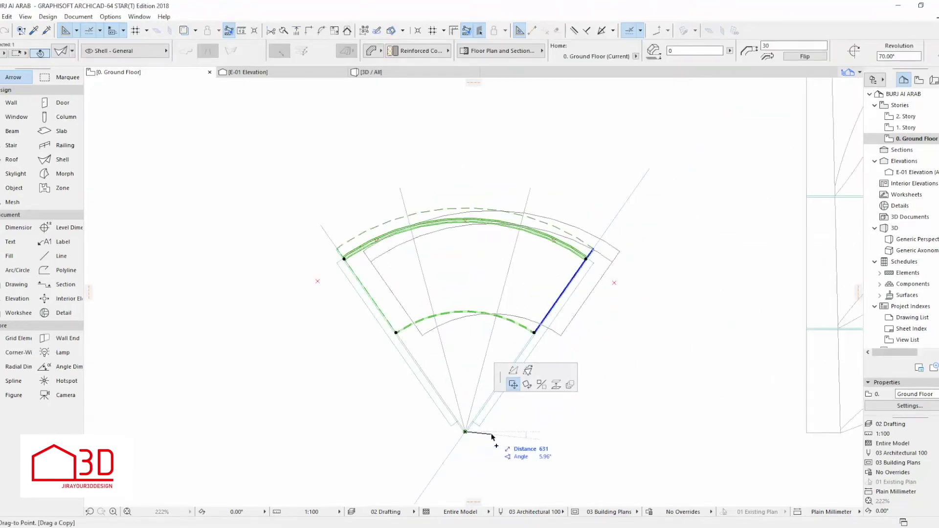
click(465, 432)
click(535, 335)
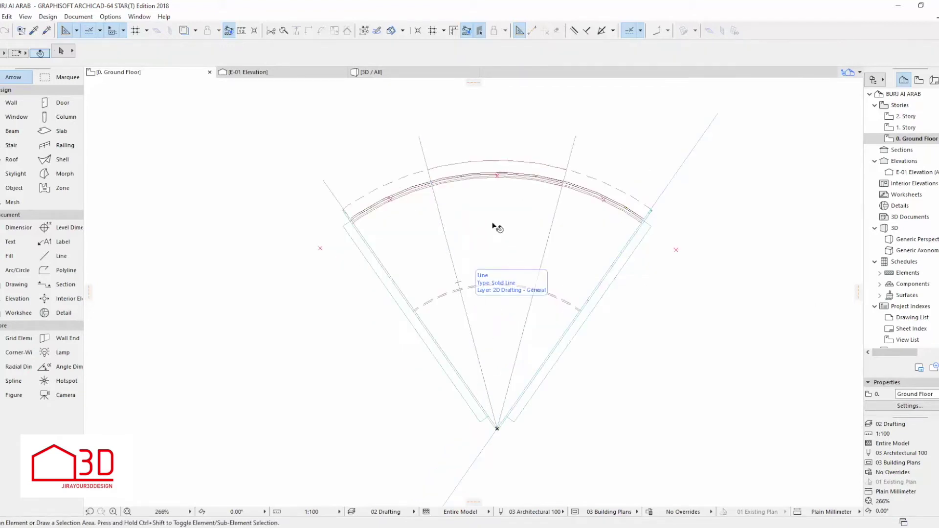
Step: Move the middle shell about 24 mm outward along the right inner radial line
click(503, 265)
scroll(535, 289, up, 3)
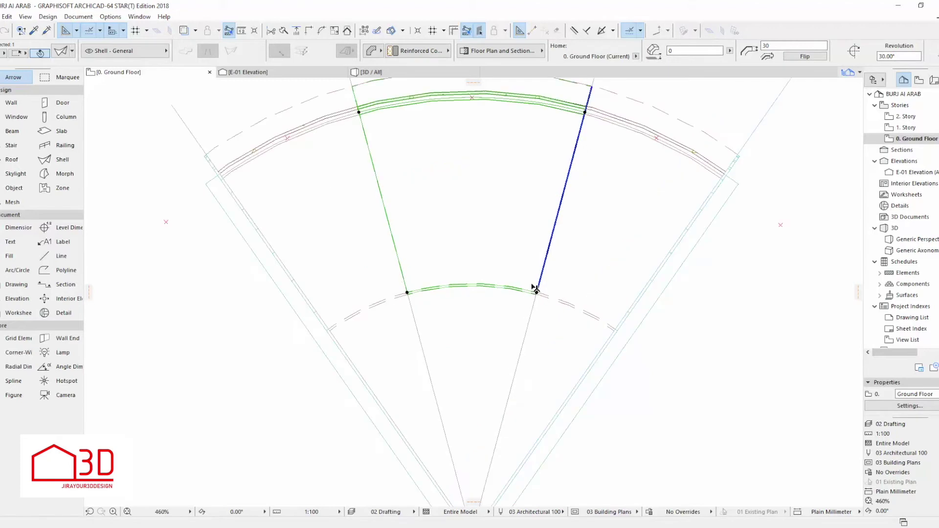
scroll(488, 289, down, 3)
scroll(449, 295, up, 3)
click(434, 297)
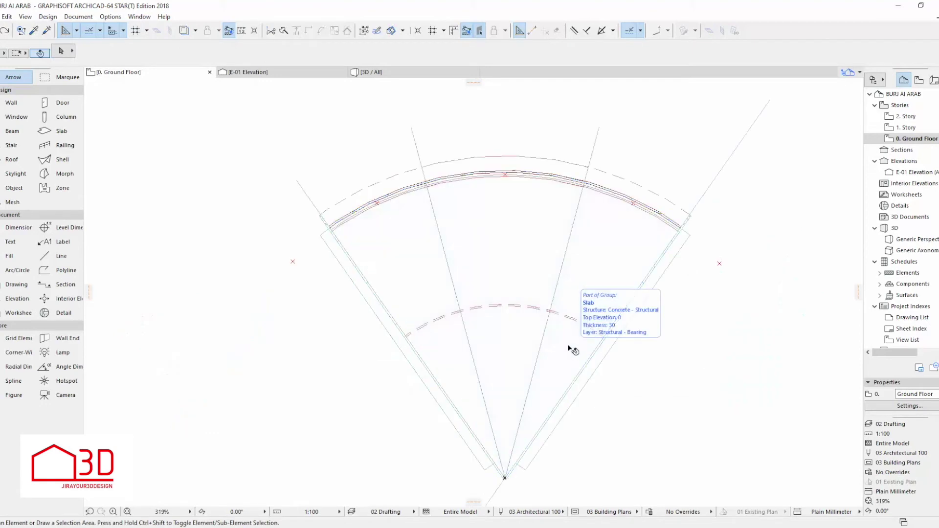
click(563, 294)
scroll(557, 318, up, 5)
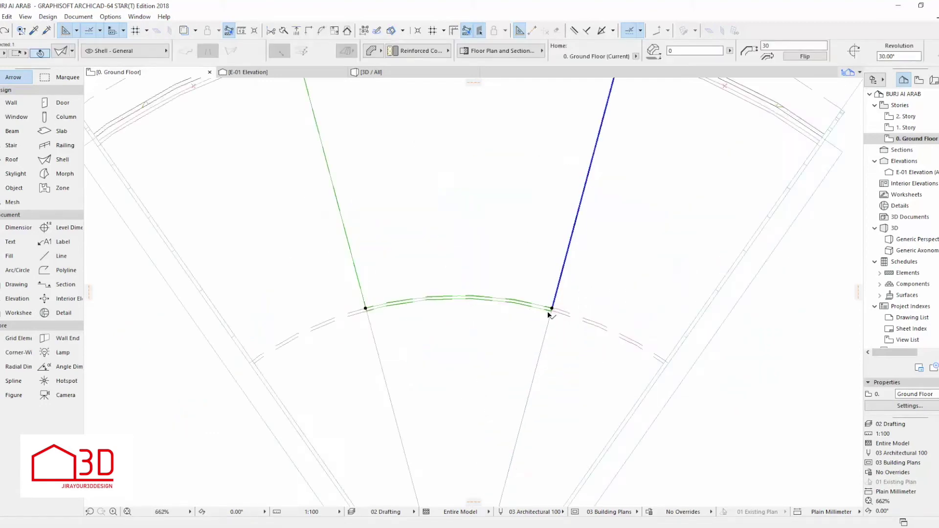
click(555, 317)
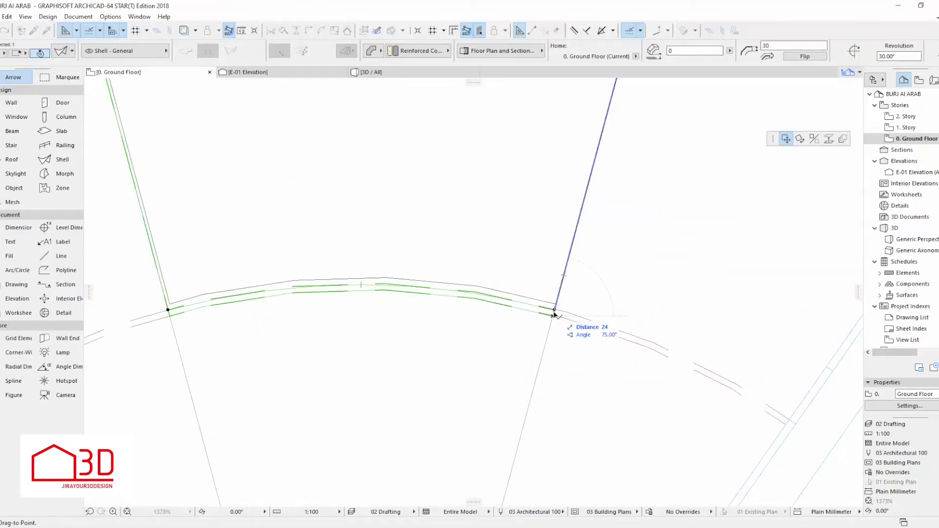
click(555, 310)
Step: Extend the middle shell's revolution so its left end meets the left inner radial line
scroll(482, 338, down, 4)
click(331, 321)
click(786, 139)
click(329, 321)
scroll(332, 323, up, 4)
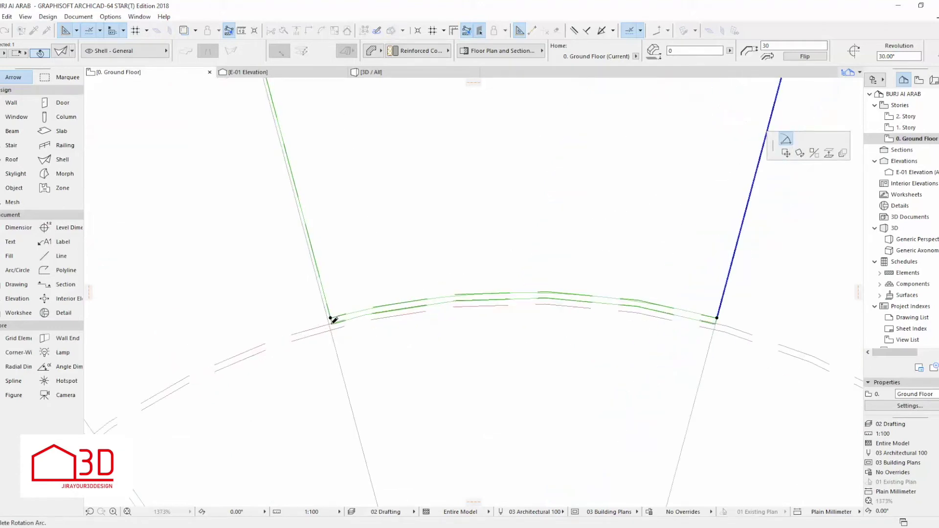
scroll(383, 359, down, 8)
key(Escape)
Step: Set the middle shell's override surface to Paint - Glossy White and show the tower in 3D
click(417, 276)
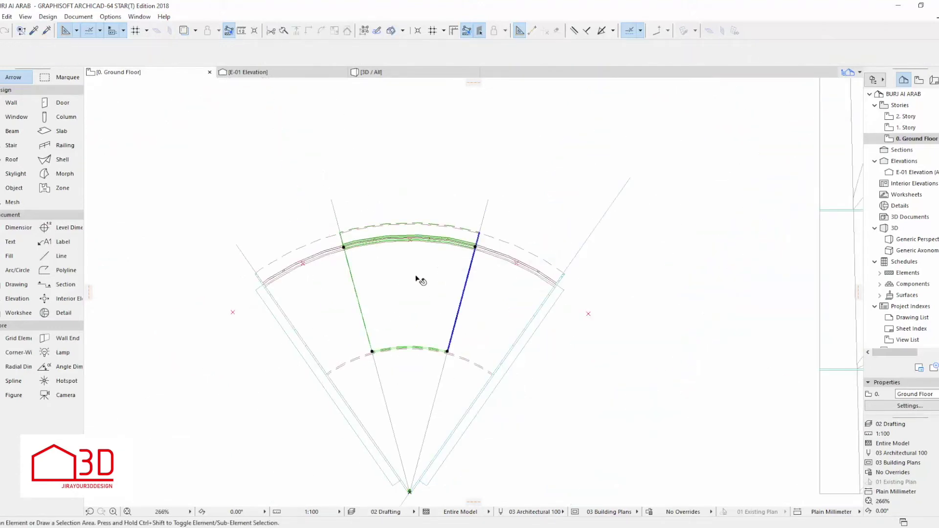
click(62, 51)
click(464, 289)
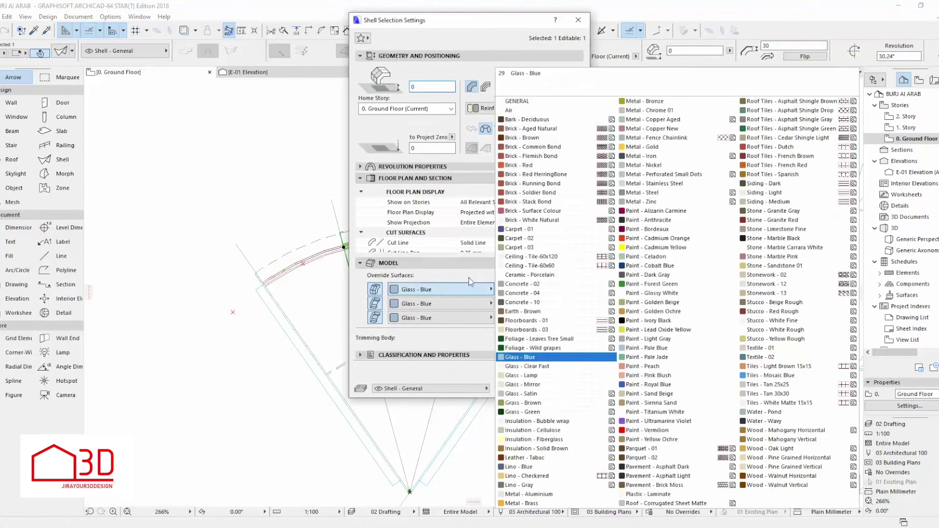
click(679, 296)
key(Return)
key(F3)
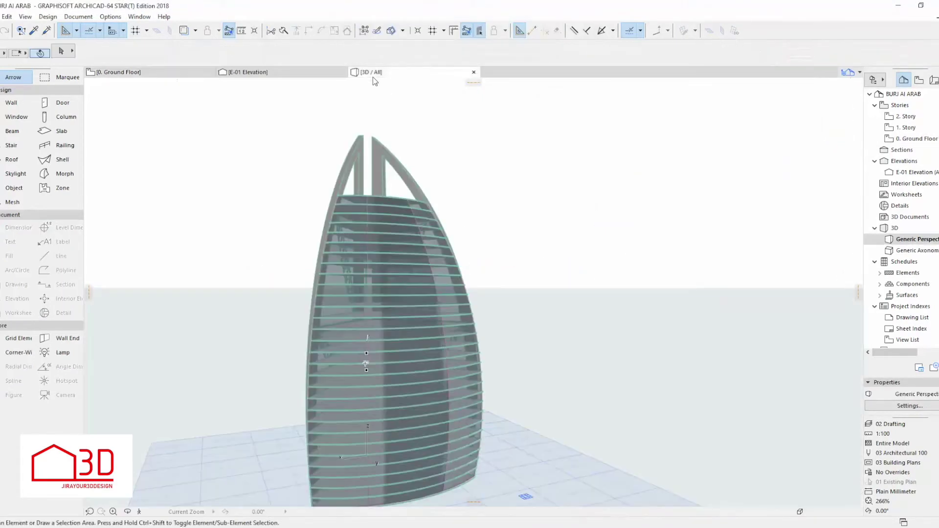
drag(421, 347, 390, 369)
Step: In the ground floor plan, draw a short horizontal line rightward from the apex where the radial lines meet
key(F2)
click(55, 256)
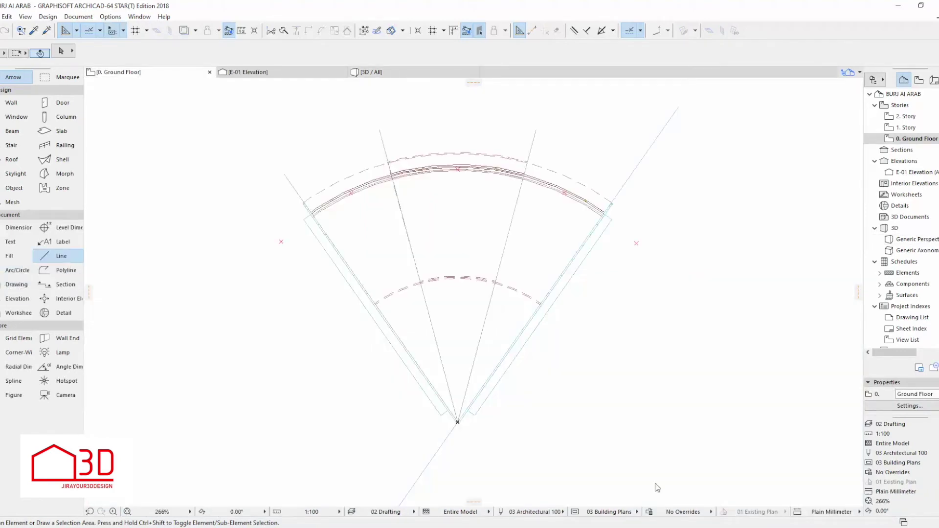
click(458, 422)
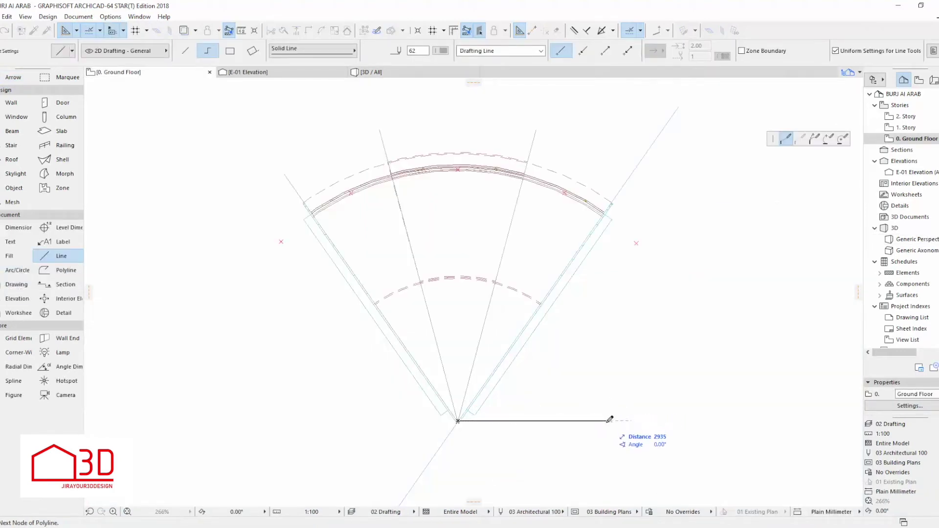
double_click(509, 420)
key(Escape)
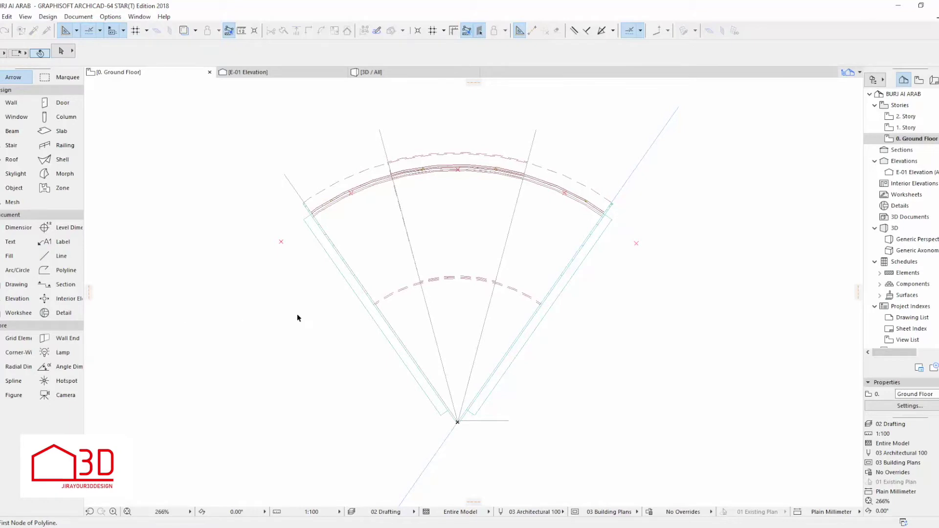
Step: Place a vertical elevation line from the horizontal line's free end up past the curved facade, looking left
click(14, 300)
click(508, 421)
click(509, 95)
click(519, 263)
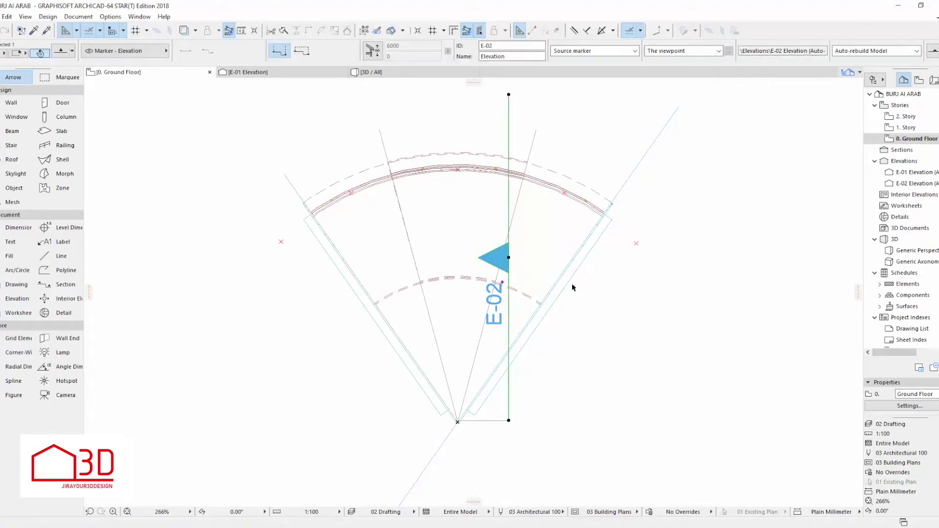
Step: Transfer the settings of elevation line E-01 to the new elevation line E-02
scroll(574, 288, up, 1)
click(638, 161)
scroll(617, 253, down, 3)
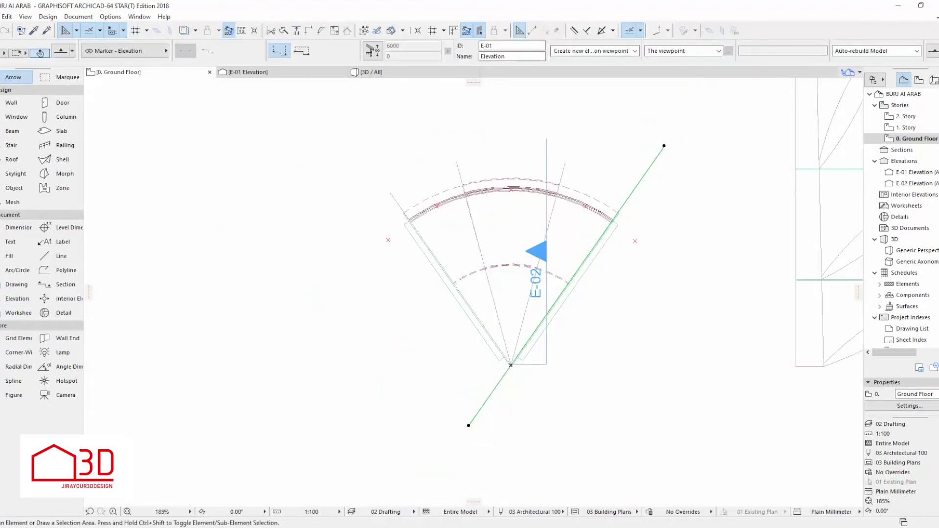
key(Escape)
click(35, 32)
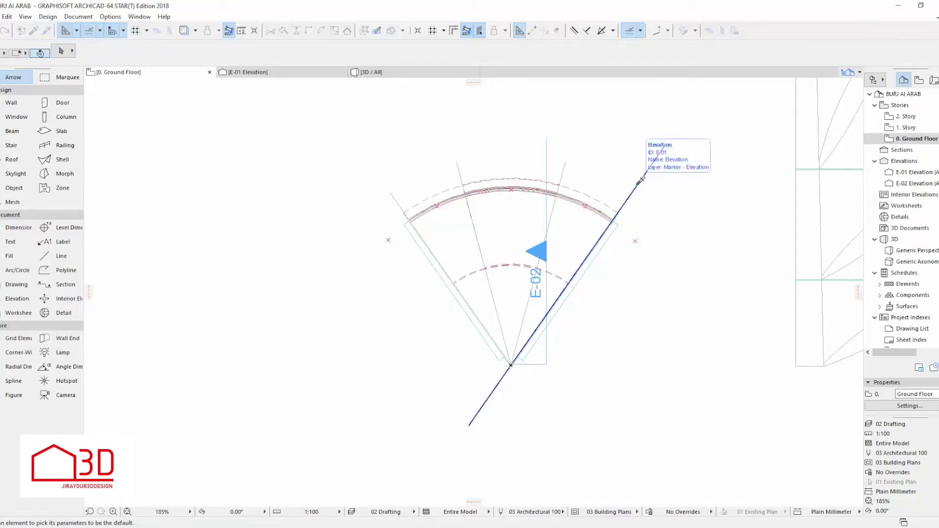
click(546, 157)
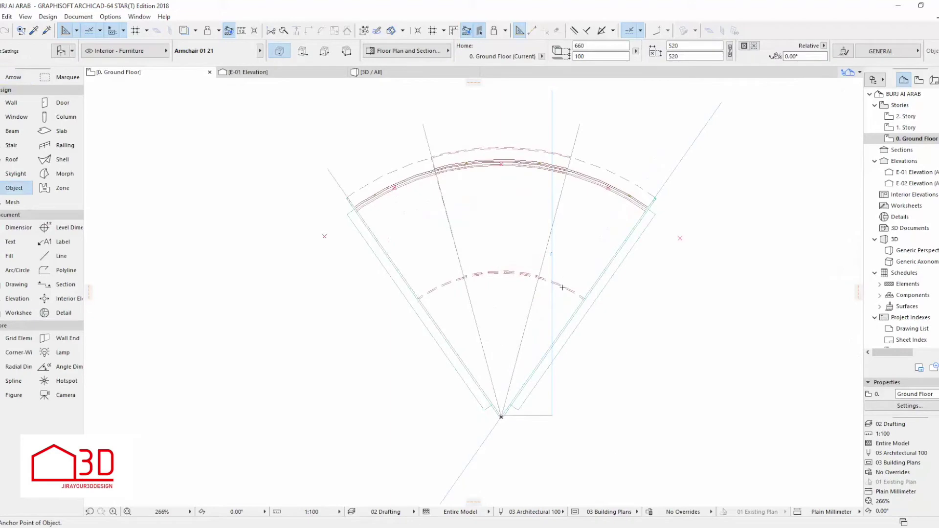
Step: Set the default library object to Cone 21 from the Basic Shapes 21 folder
double_click(14, 188)
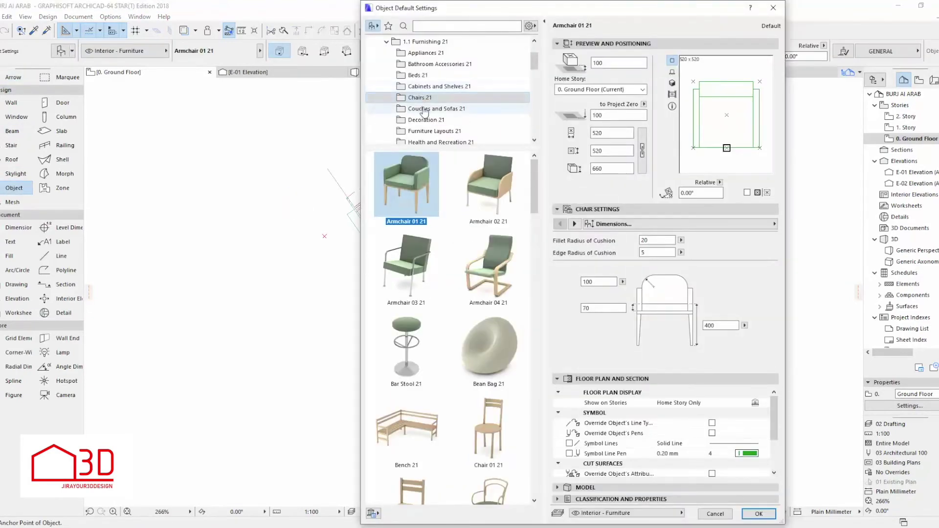
click(430, 109)
scroll(426, 104, down, 5)
click(425, 102)
click(488, 195)
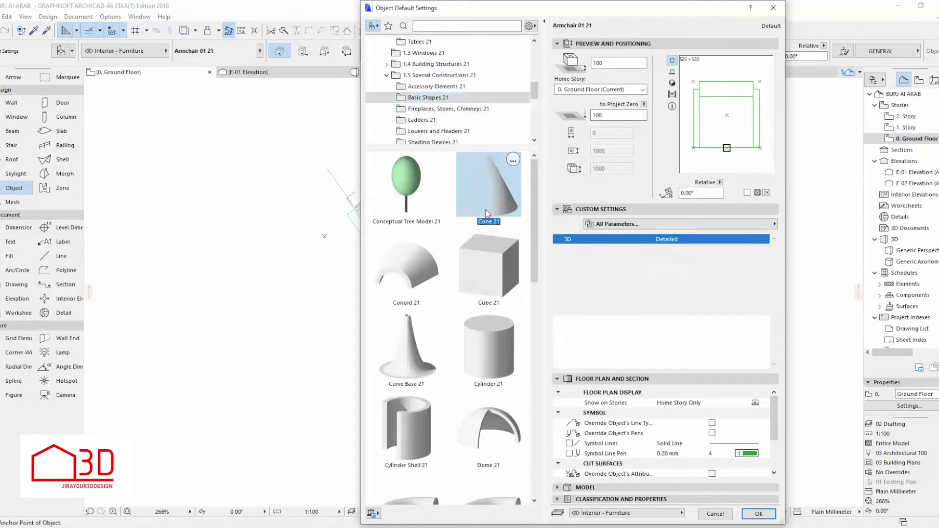
scroll(487, 201, down, 5)
scroll(487, 293, up, 5)
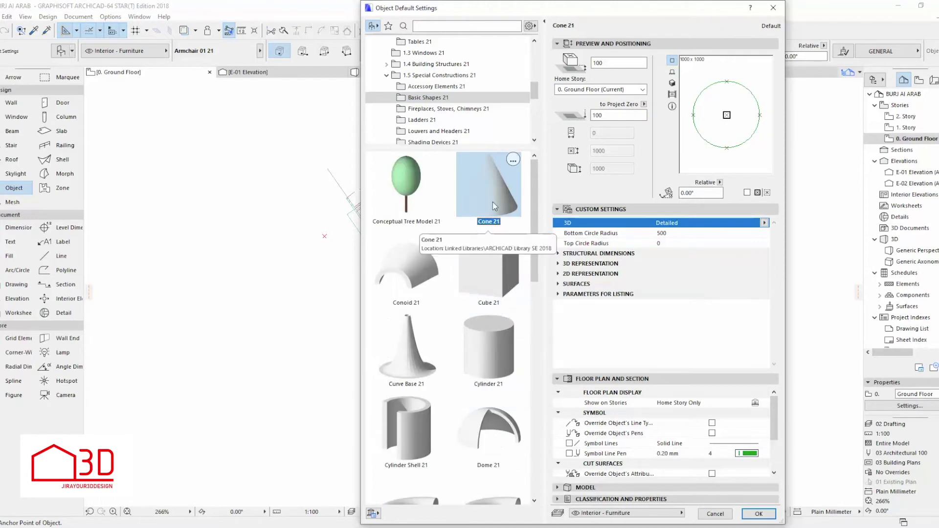
click(758, 514)
Step: Place the cone in the ground floor plan, centred on the apex of the radial lines
scroll(501, 415, up, 4)
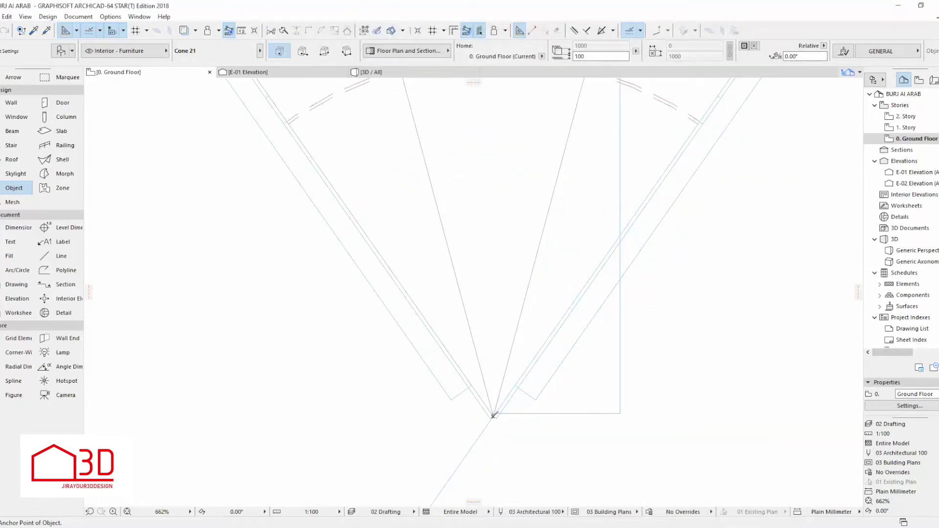
click(494, 416)
scroll(514, 409, up, 2)
key(Escape)
scroll(535, 412, down, 3)
click(535, 448)
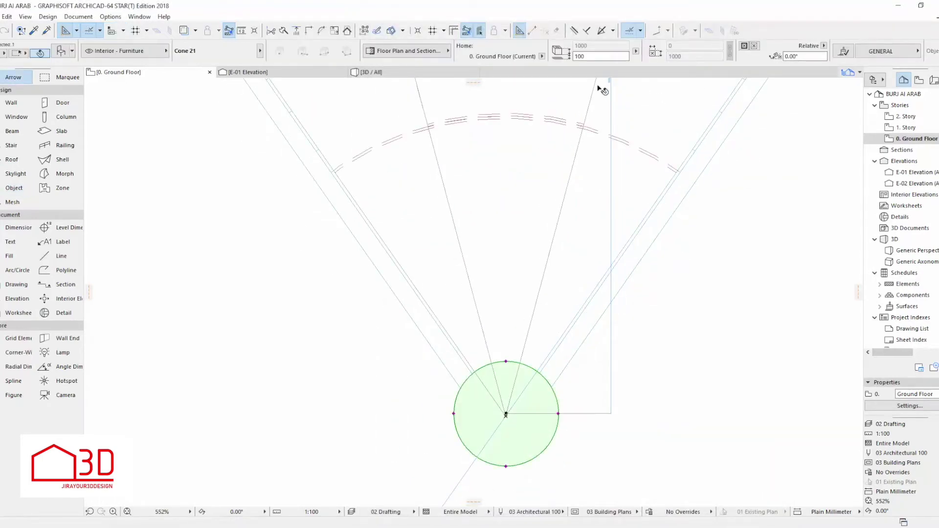
Step: Show the tower base in 3D and resize the cone to 200 mm across and 193 mm high
key(Escape)
click(372, 72)
scroll(350, 299, up, 1)
scroll(387, 333, down, 2)
scroll(397, 352, up, 10)
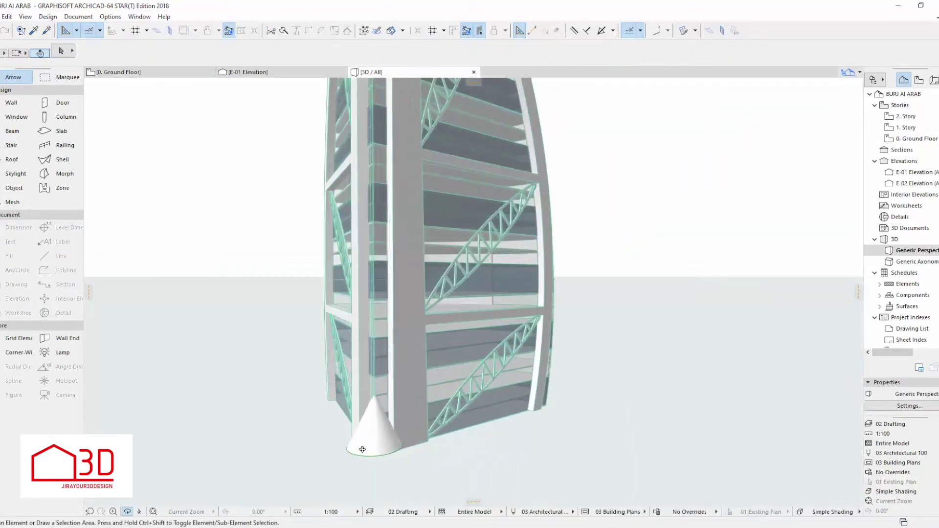
click(446, 461)
click(398, 463)
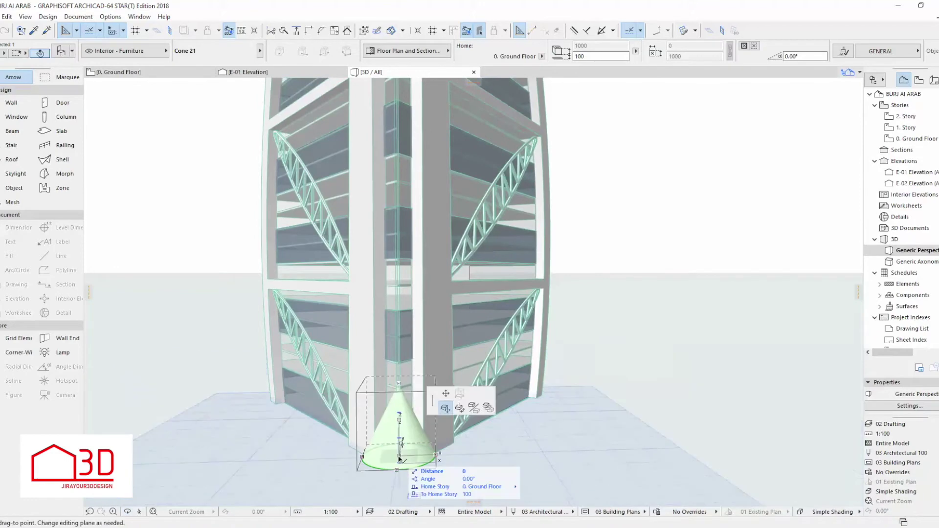
key(Escape)
key(ctrl+t)
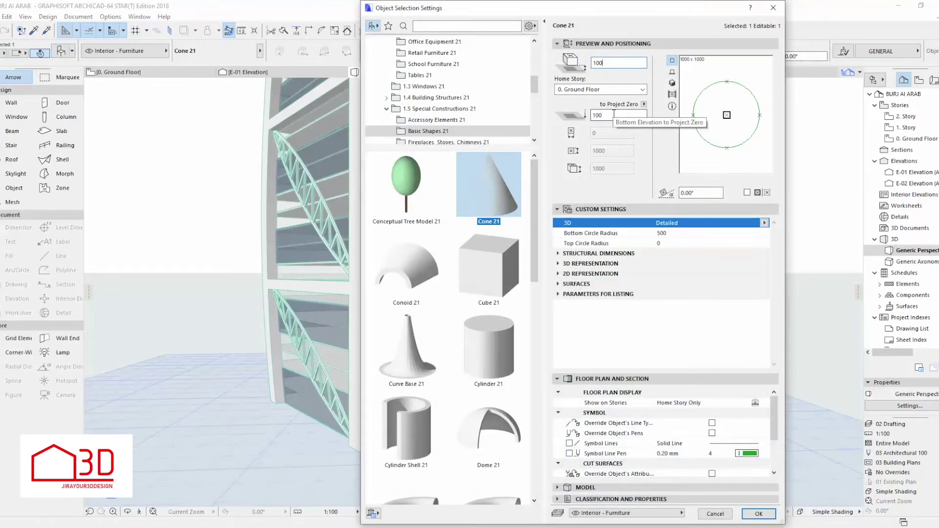
key(Return)
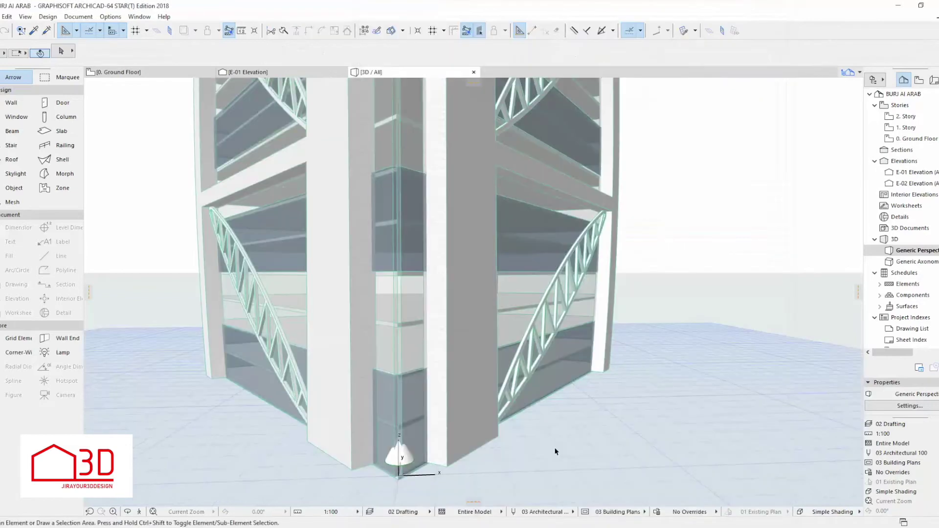
Step: Move the cone vertically to the top of the glass corner, at an elevation of 10150 mm
click(400, 459)
click(400, 462)
scroll(407, 477, down, 5)
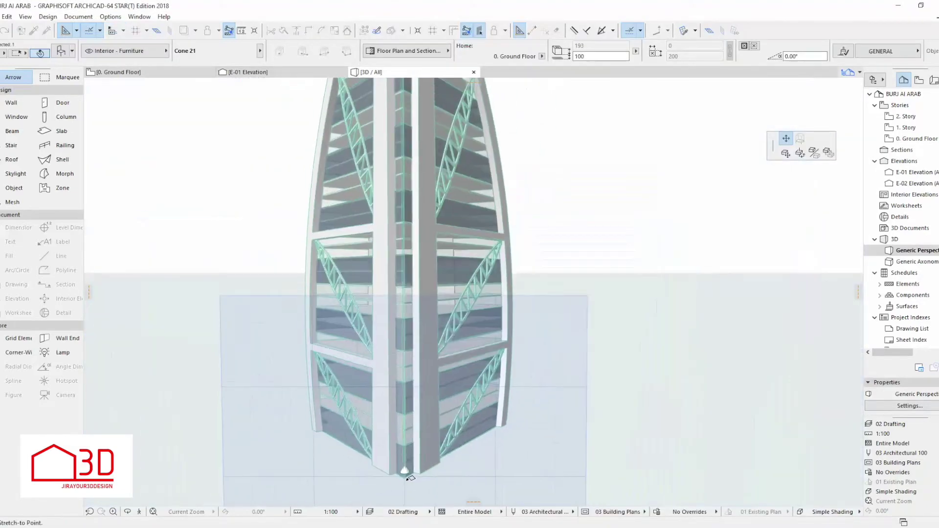
click(785, 154)
scroll(428, 286, up, 6)
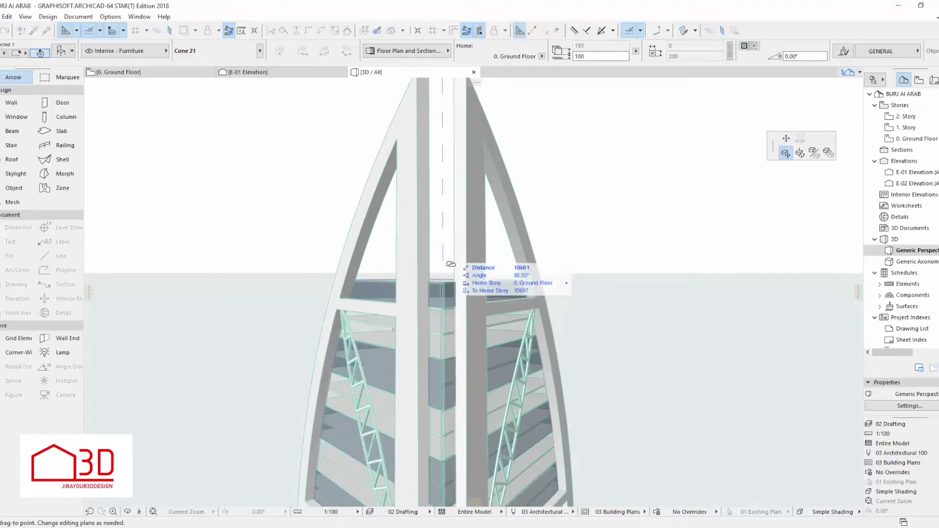
click(443, 286)
key(Escape)
Step: Stretch the cone's tip upward between the two pylons to a length of about 2500 mm
scroll(453, 257, up, 3)
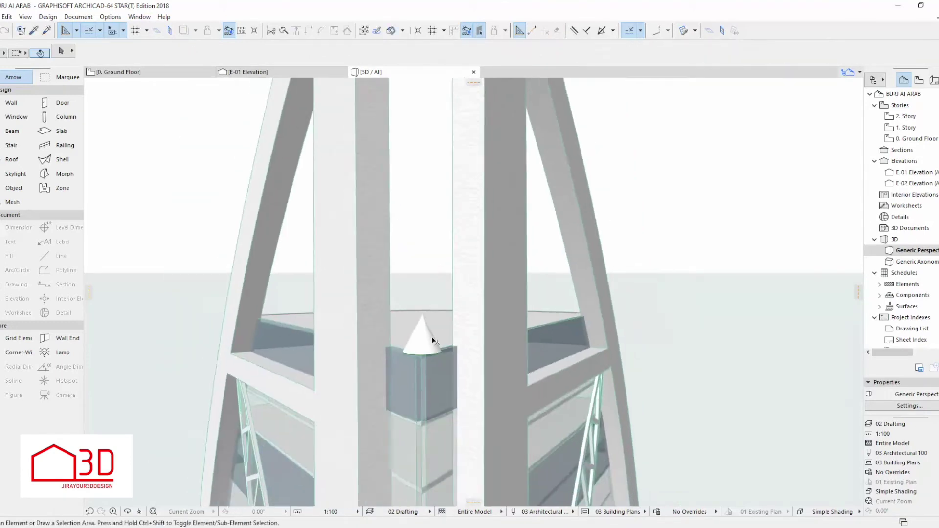
scroll(430, 352, down, 3)
shift+middle_drag(429, 360, 430, 361)
scroll(430, 361, down, 2)
click(405, 386)
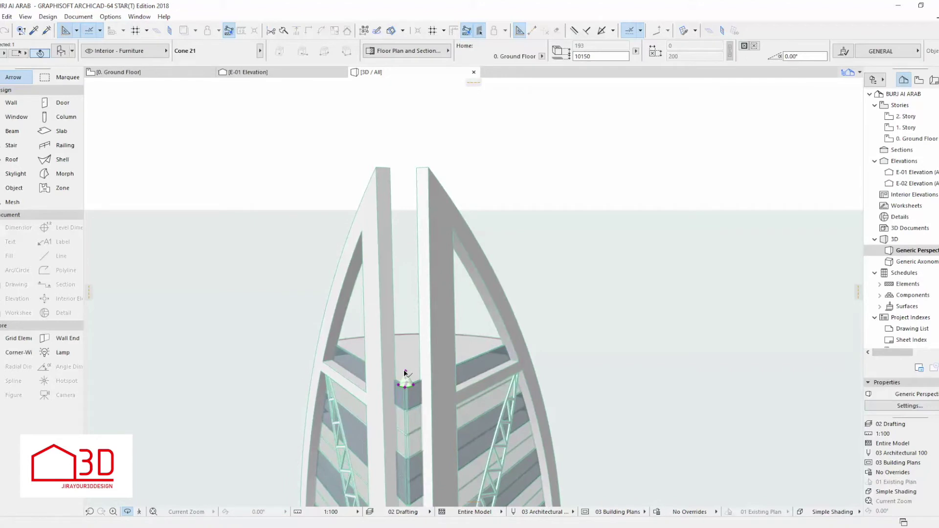
click(405, 385)
click(786, 139)
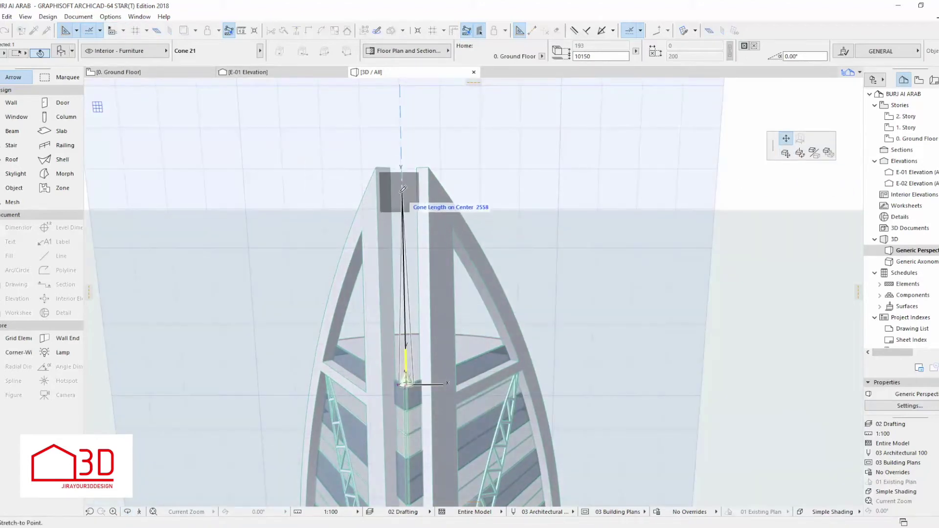
click(396, 197)
key(Escape)
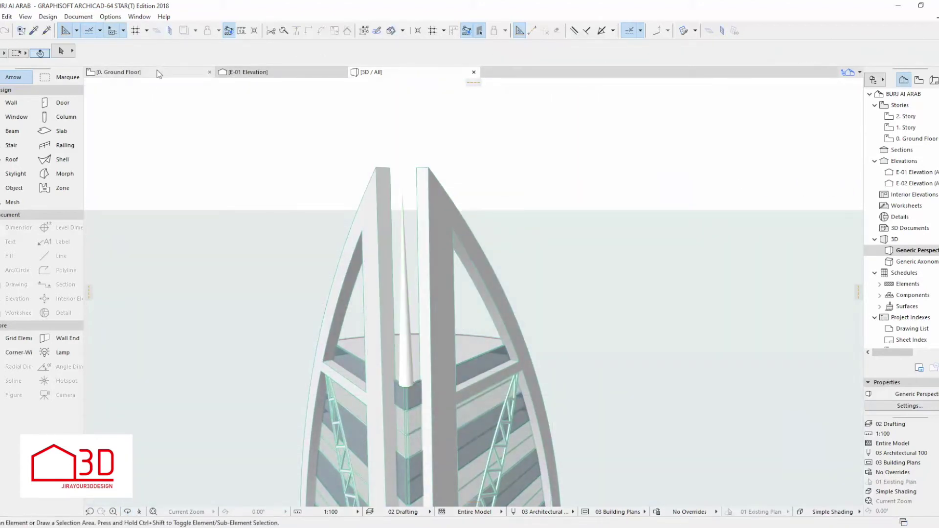
Step: Delete the cone at the apex in the ground floor plan
click(157, 73)
click(510, 426)
scroll(468, 346, down, 4)
scroll(498, 362, up, 4)
key(Escape)
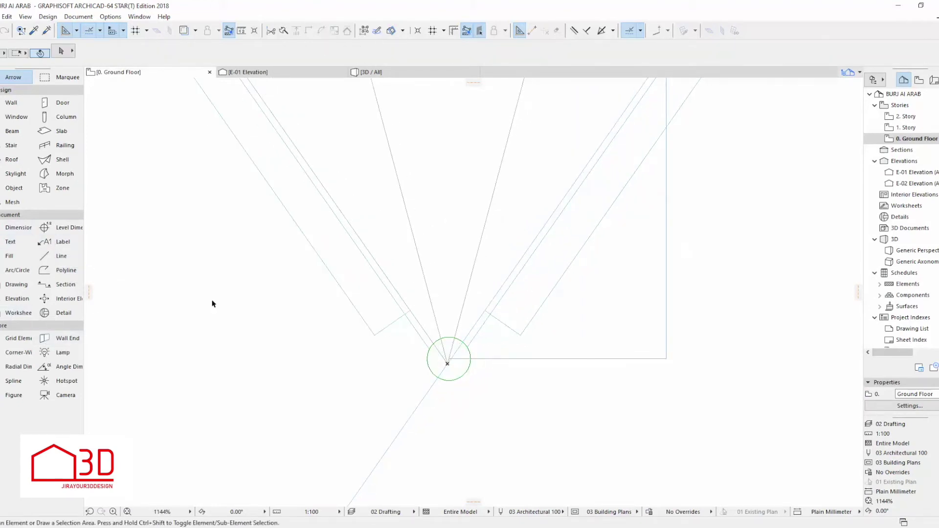
click(17, 270)
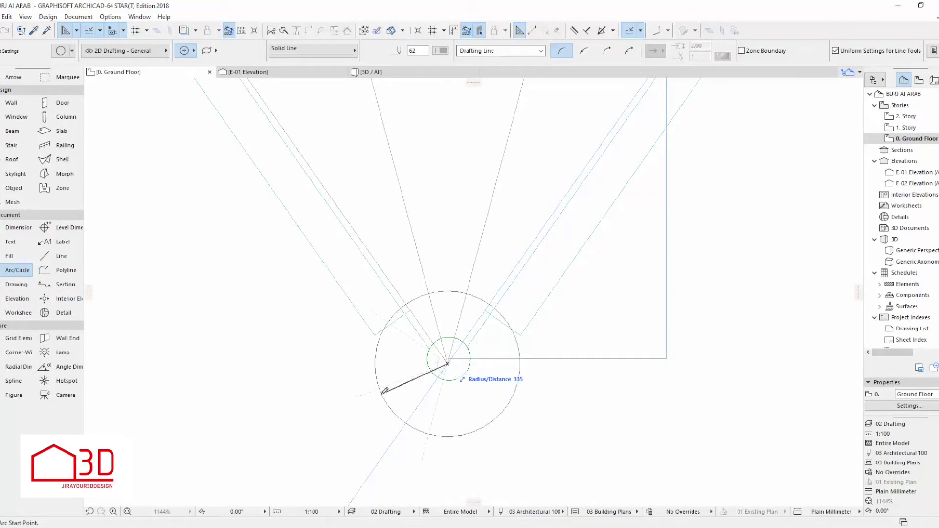
key(Escape)
key(Escape)
scroll(484, 426, up, 1)
middle_drag(484, 427, 536, 448)
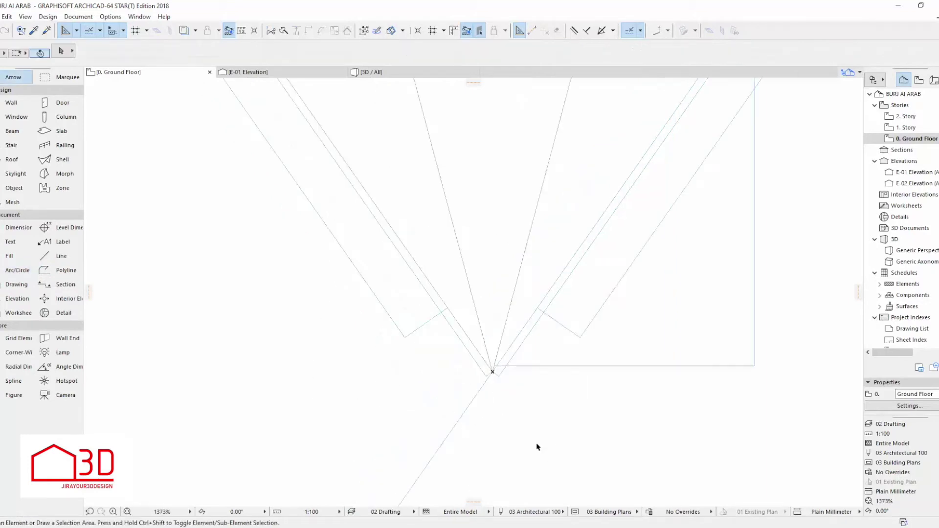
Step: Draw a circle with a 50 mm radius in the empty area left of the plan's apex
click(17, 270)
click(226, 380)
text(50)
key(Return)
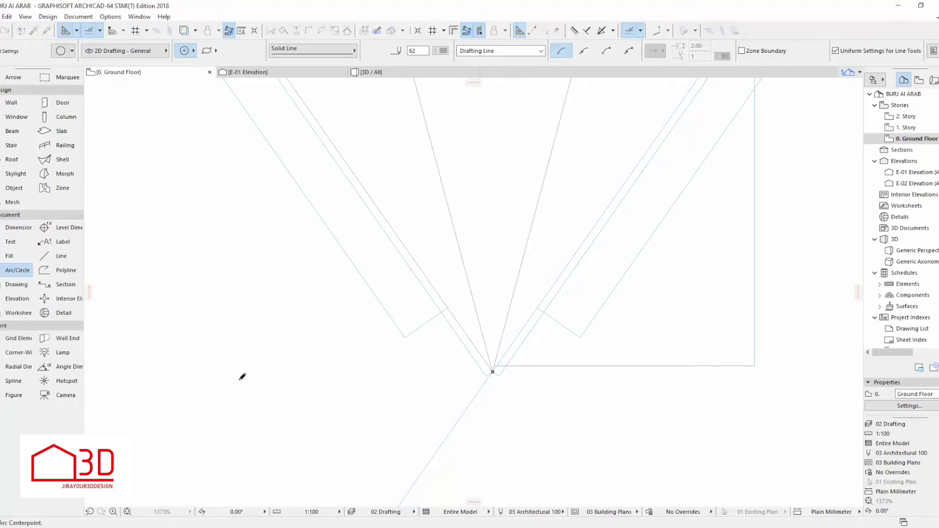
click(240, 380)
key(Escape)
Step: Create a 30 mm thick round slab from the circle and move it off the outline toward the apex
click(58, 130)
click(230, 379)
key(Escape)
click(234, 379)
drag(234, 380, 390, 424)
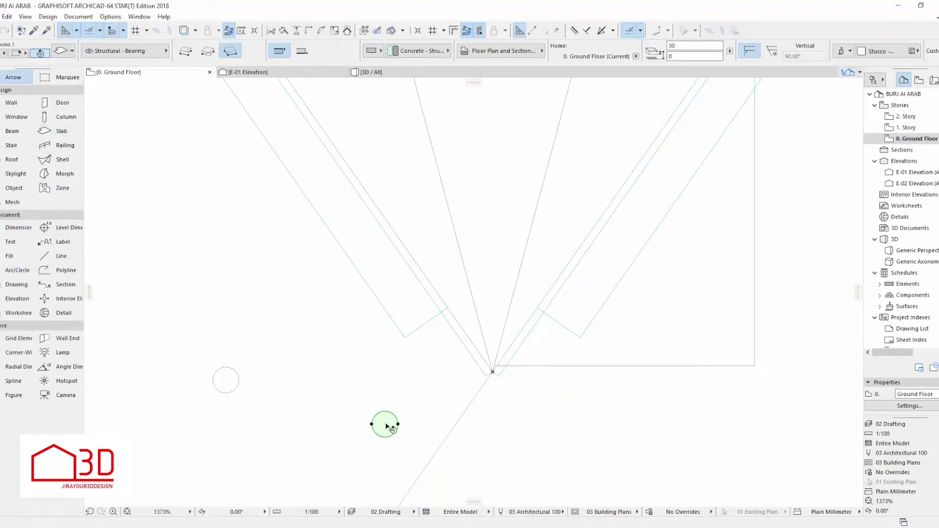
Step: Move the round slab by its centre onto the apex of the radial lines
scroll(384, 427, up, 2)
drag(188, 336, 109, 392)
drag(432, 389, 325, 465)
click(385, 443)
key(Escape)
click(392, 427)
key(Escape)
click(385, 424)
click(785, 153)
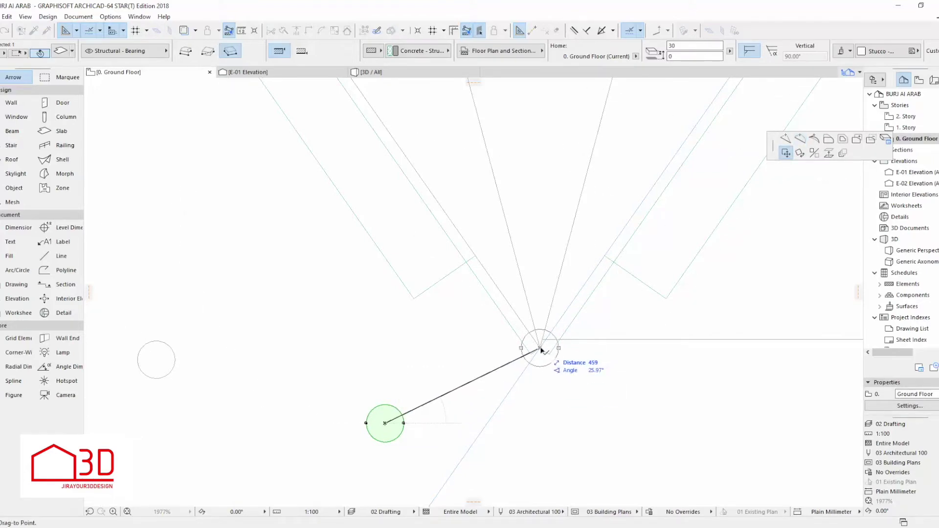
click(540, 348)
Step: In 3D, move the round slab vertically to the top of the glass corner, at an elevation of 10150 mm
key(F3)
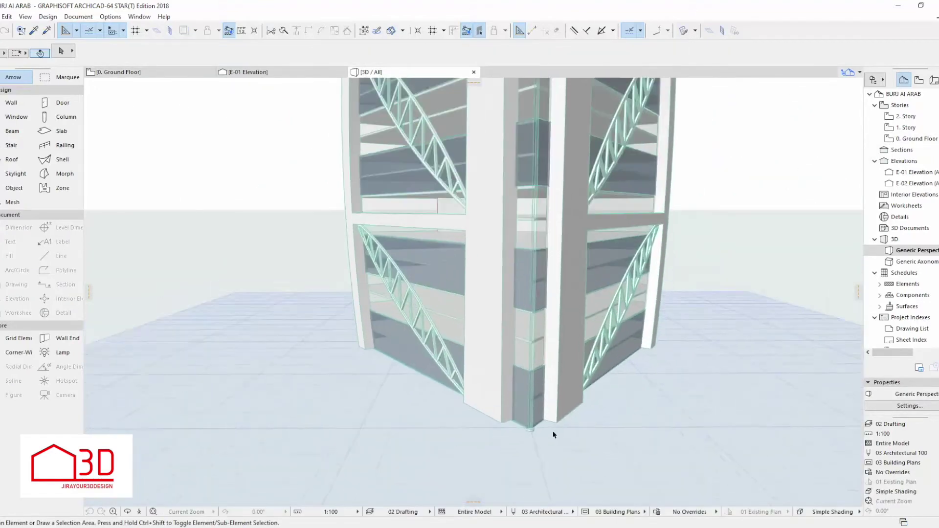
scroll(553, 431, up, 5)
click(507, 455)
click(497, 446)
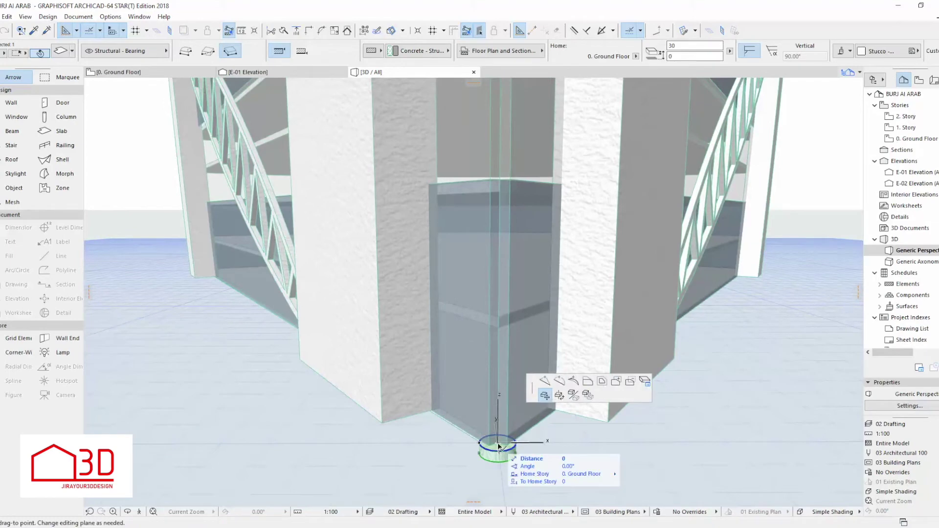
scroll(497, 448, down, 10)
scroll(490, 195, up, 8)
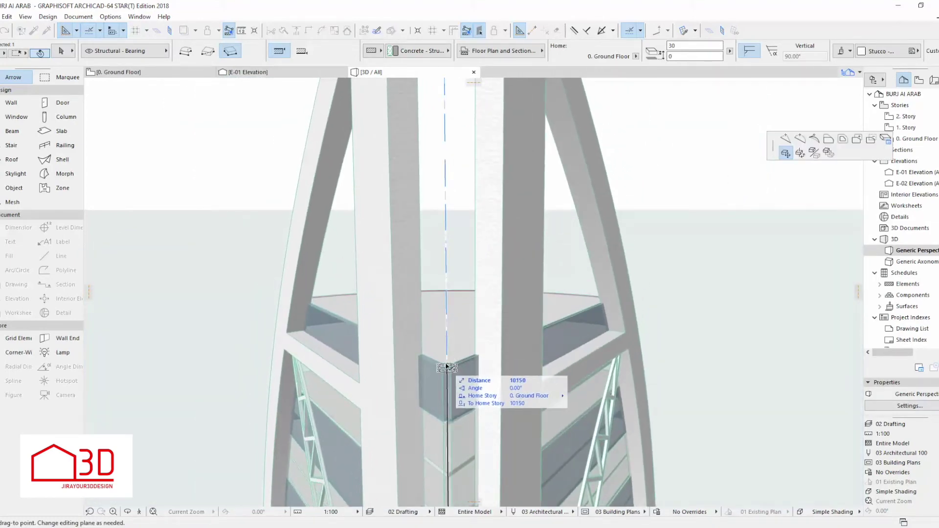
click(447, 335)
Step: Raise the round slab by its own thickness of 30 mm to an elevation of 10180 mm
scroll(445, 387, up, 5)
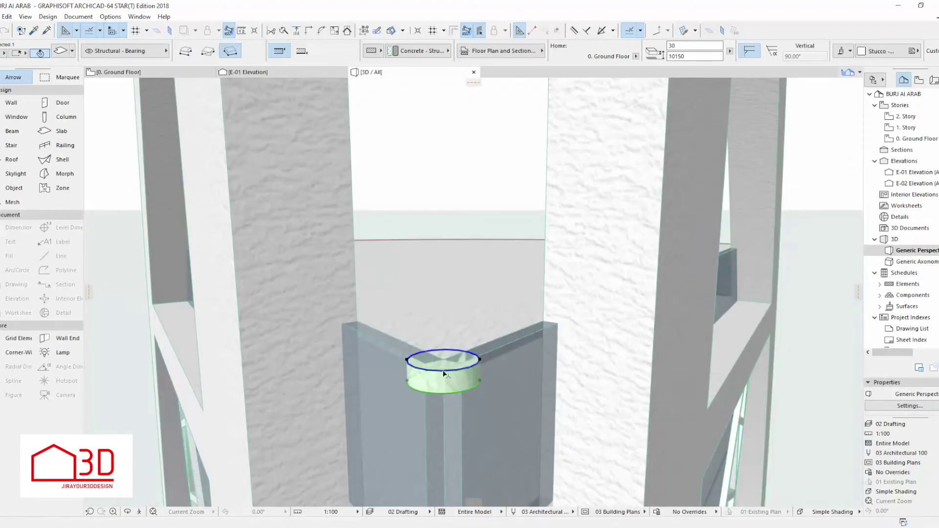
click(444, 381)
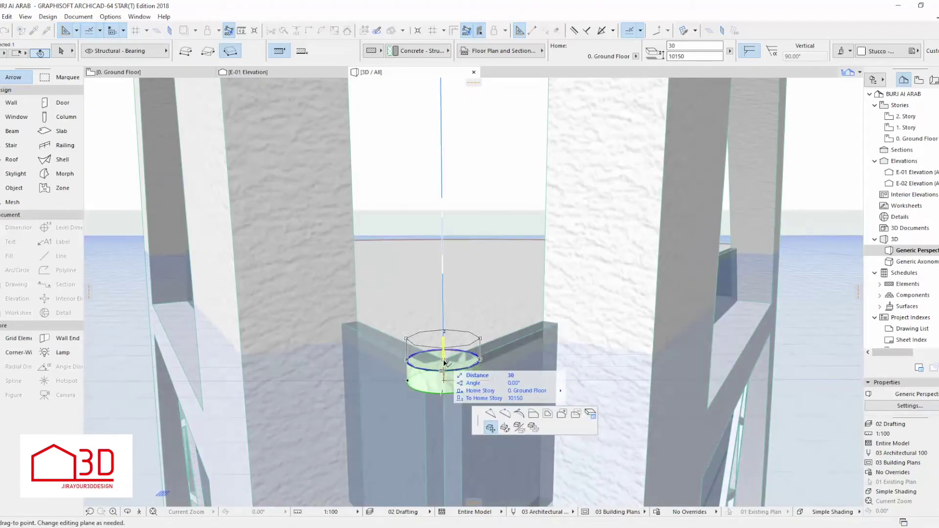
click(445, 360)
scroll(480, 433, down, 3)
scroll(479, 432, down, 2)
Step: Set the round slab's thickness to 500 mm and its reference plane to the bottom so it extends upward
click(470, 396)
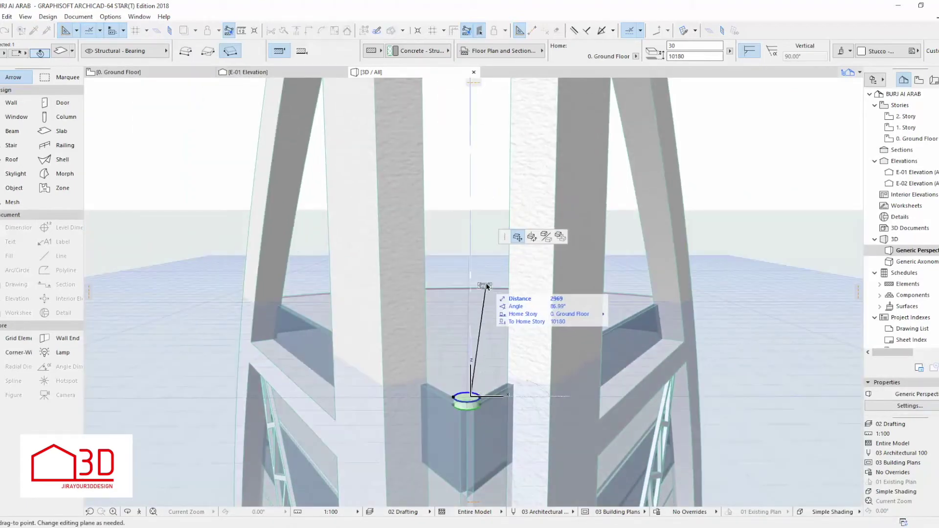
key(Escape)
click(469, 397)
key(Escape)
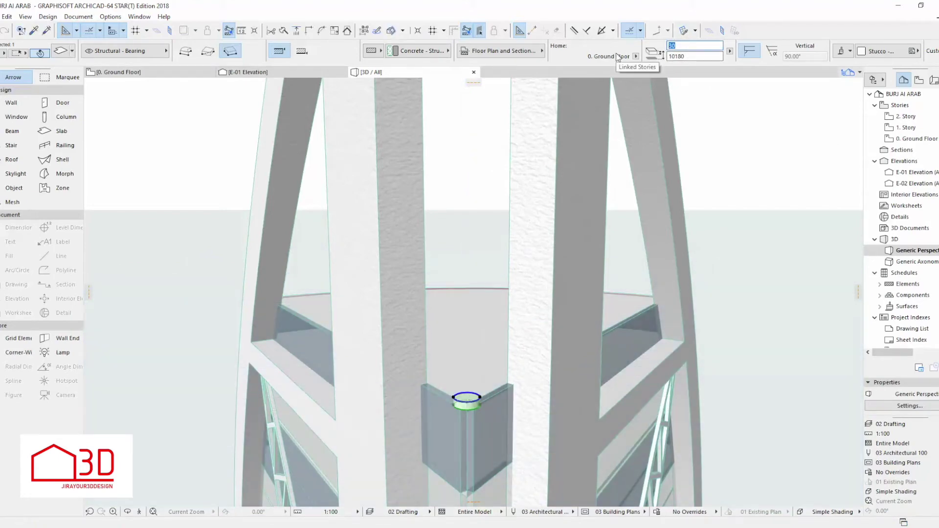
key(Return)
scroll(572, 430, down, 3)
scroll(458, 298, up, 3)
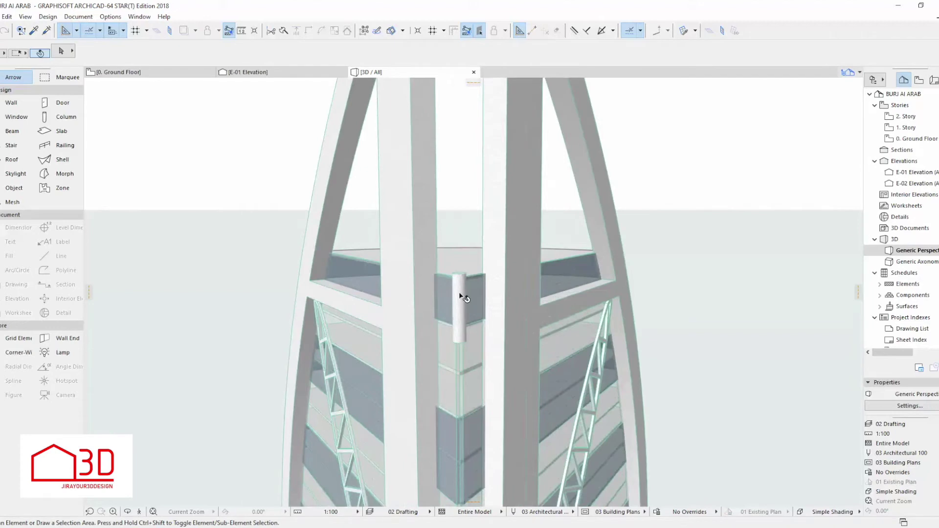
click(302, 51)
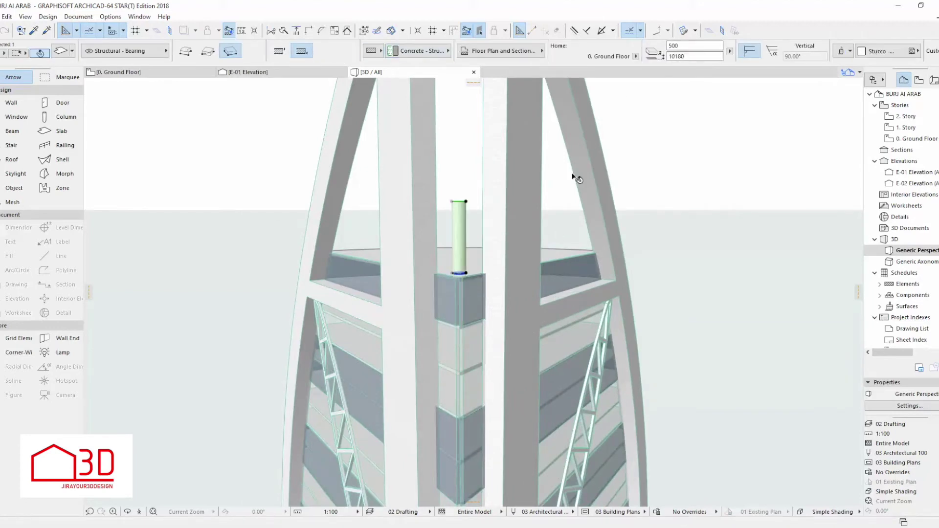
Step: Increase the round slab's thickness to 1000 mm to heighten the mast's shaft
scroll(573, 211, up, 3)
middle_drag(432, 356, 440, 415)
scroll(449, 430, down, 4)
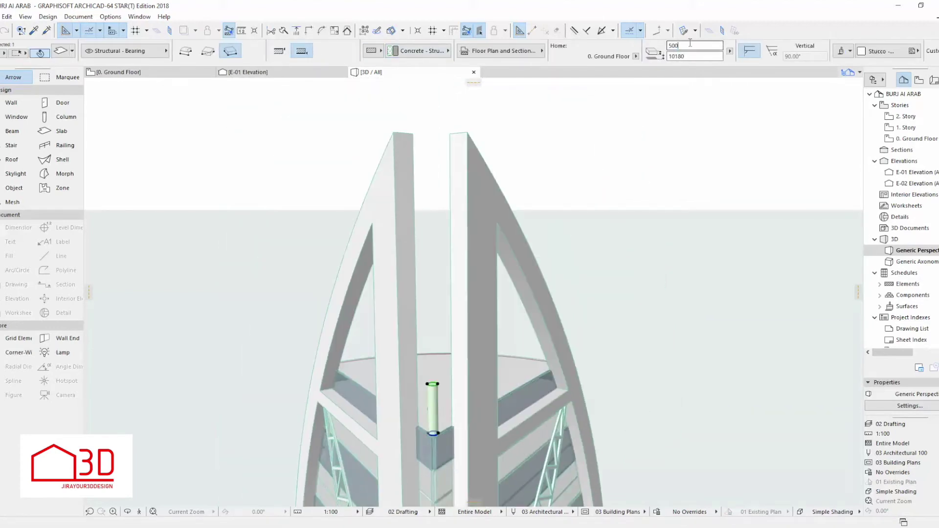
click(433, 406)
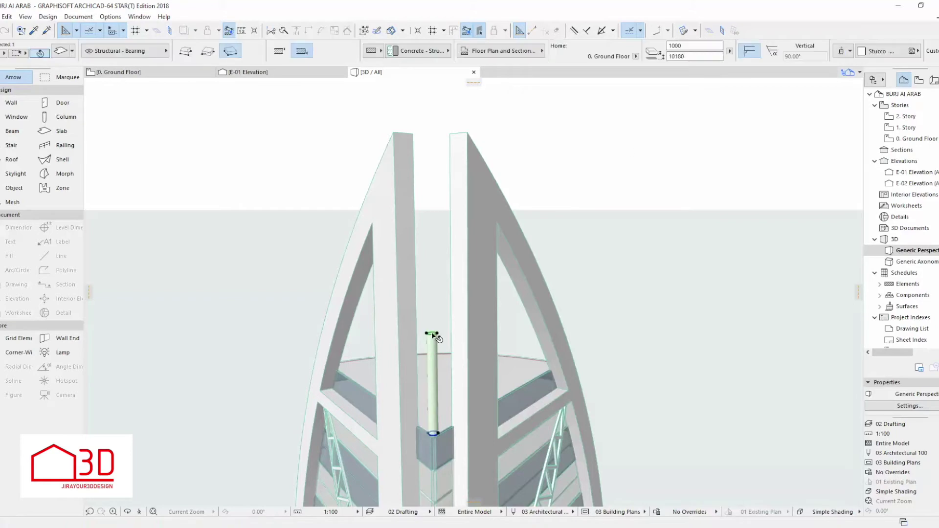
click(432, 385)
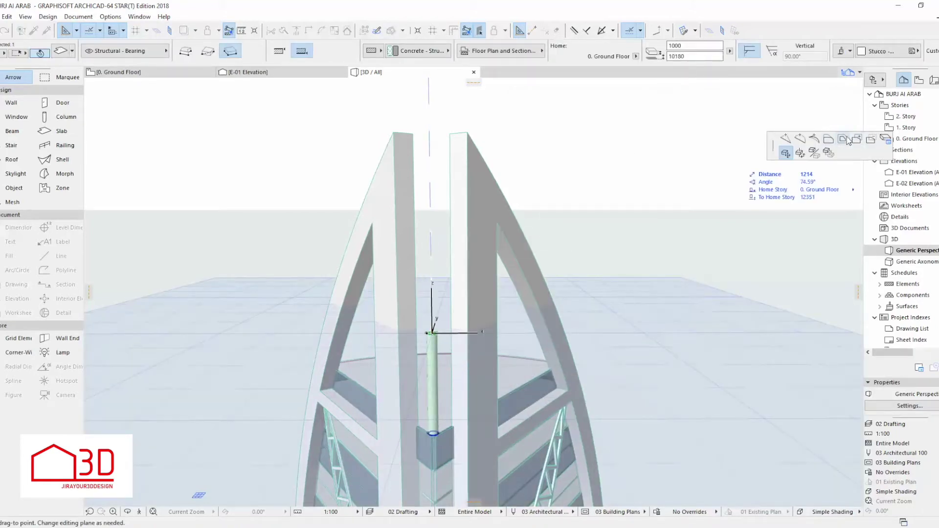
click(854, 140)
key(Escape)
scroll(432, 345, up, 6)
click(416, 308)
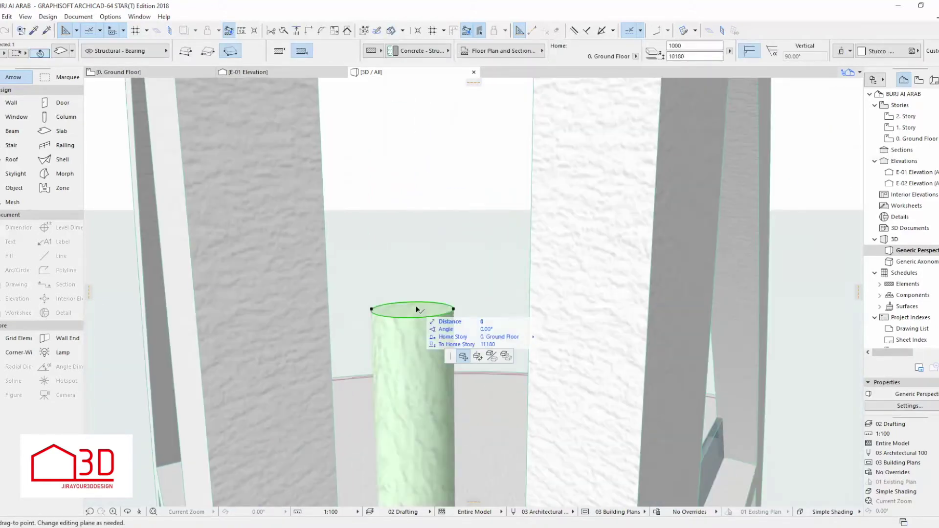
key(Escape)
Step: Convert the round mast slab to a morph
right_click(414, 312)
click(479, 182)
key(Return)
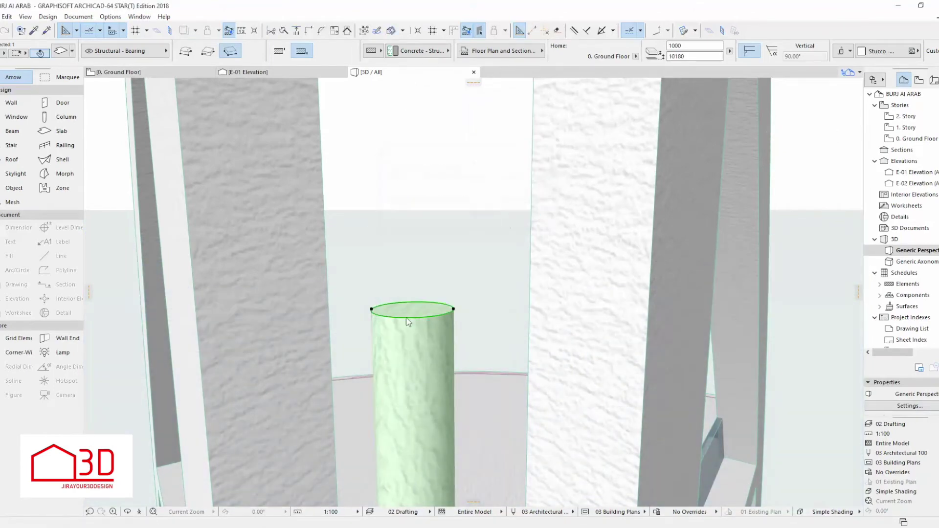
click(413, 313)
click(424, 297)
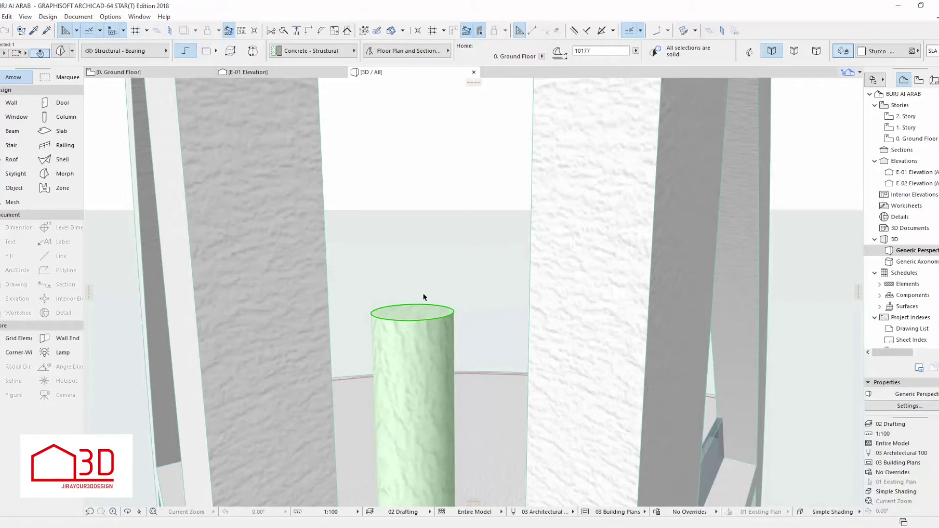
Step: Extrude the morph's top face straight up until the mast rises well above the pylon tips
click(415, 307)
click(786, 139)
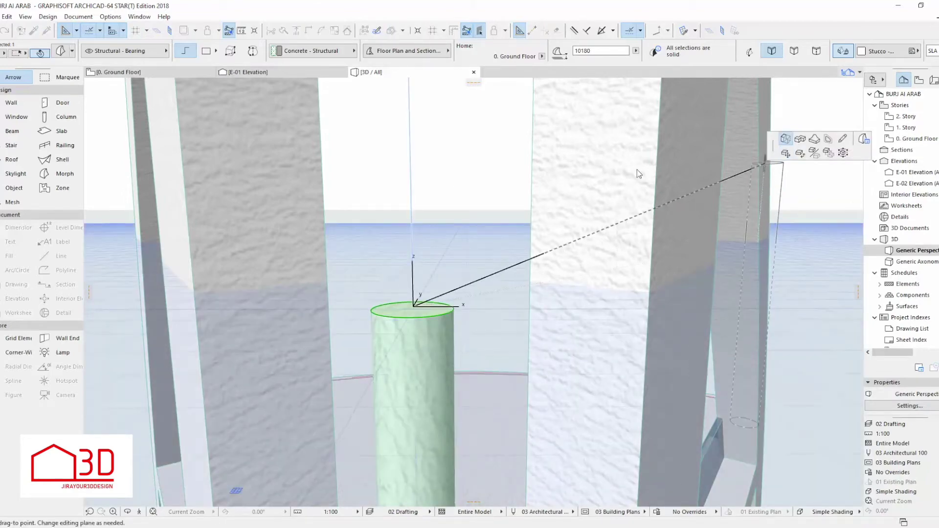
scroll(434, 325, down, 2)
scroll(437, 323, down, 5)
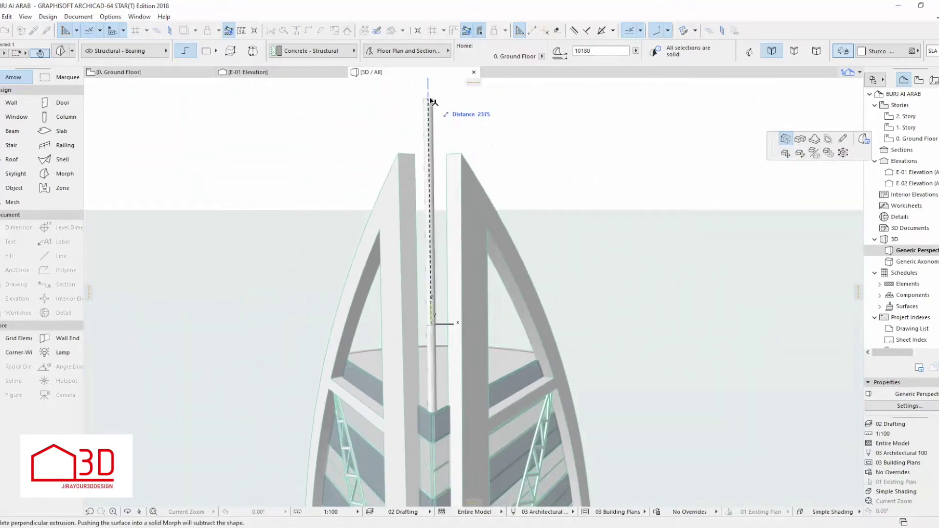
scroll(430, 283, down, 2)
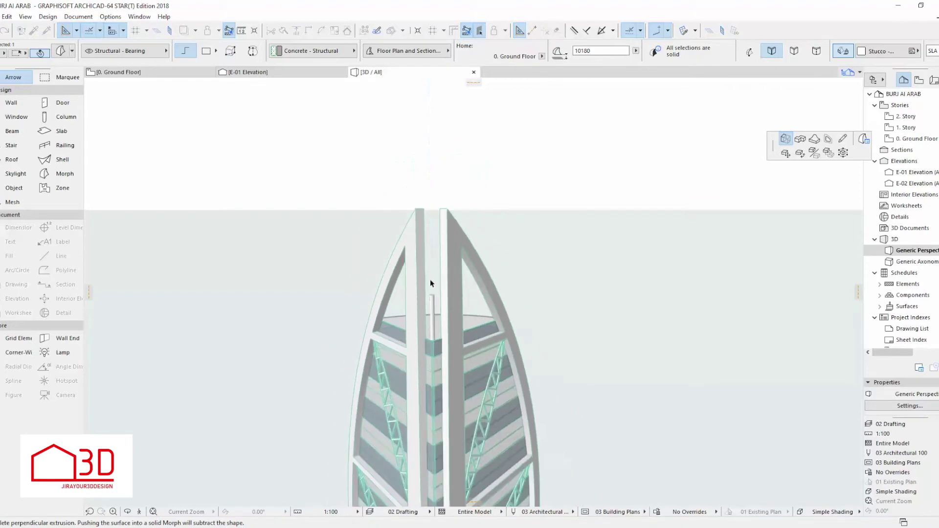
click(436, 150)
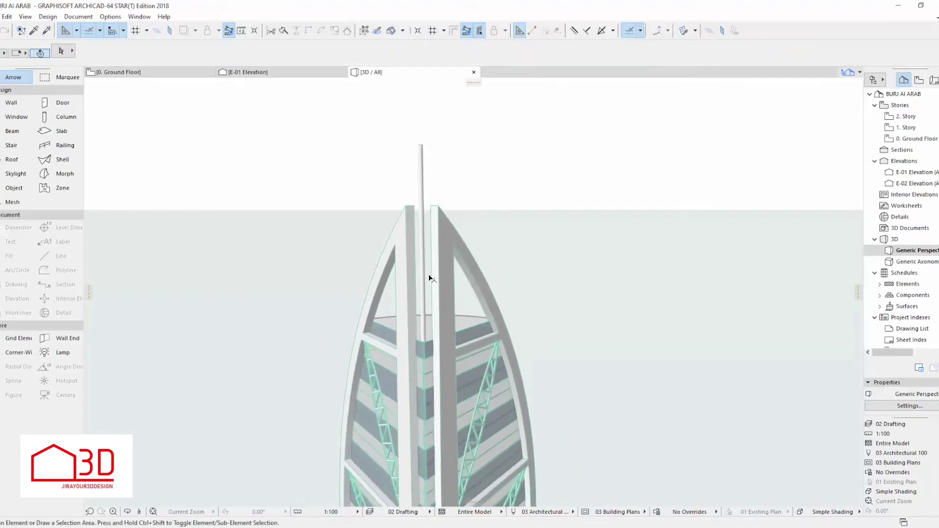
Step: In the ground floor plan, offset the mast morph's circular base outline outward to widen its foot
scroll(421, 304, up, 3)
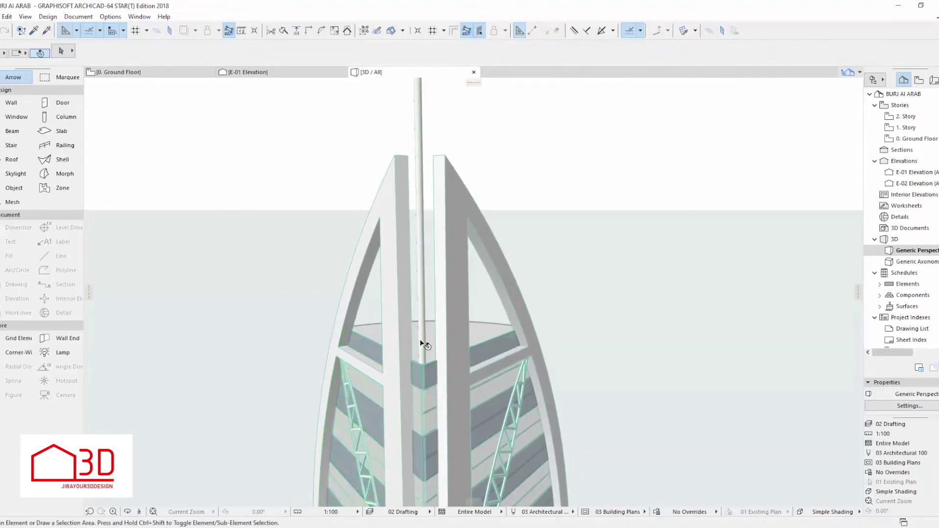
key(F2)
click(480, 390)
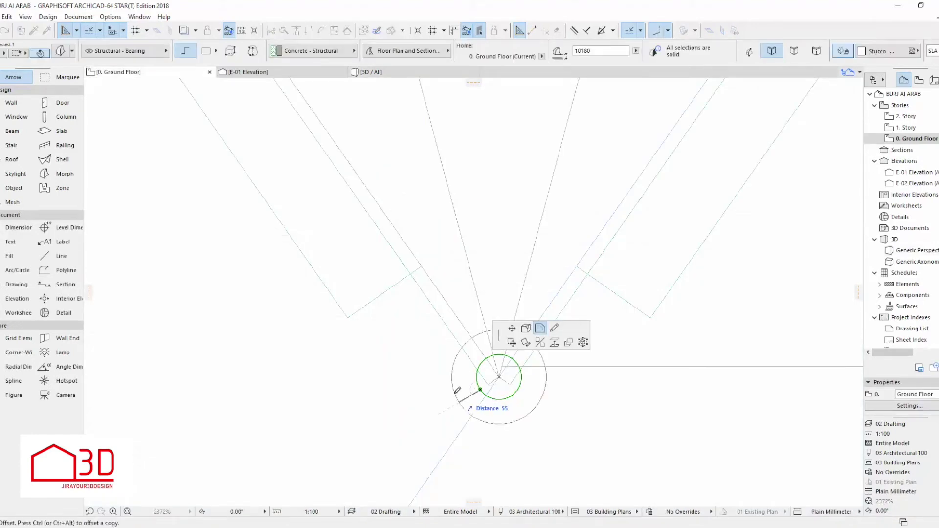
ctrl+click(458, 394)
key(Escape)
Step: In 3D, offset the mast's top face inward so the shaft tapers toward its tip
click(406, 76)
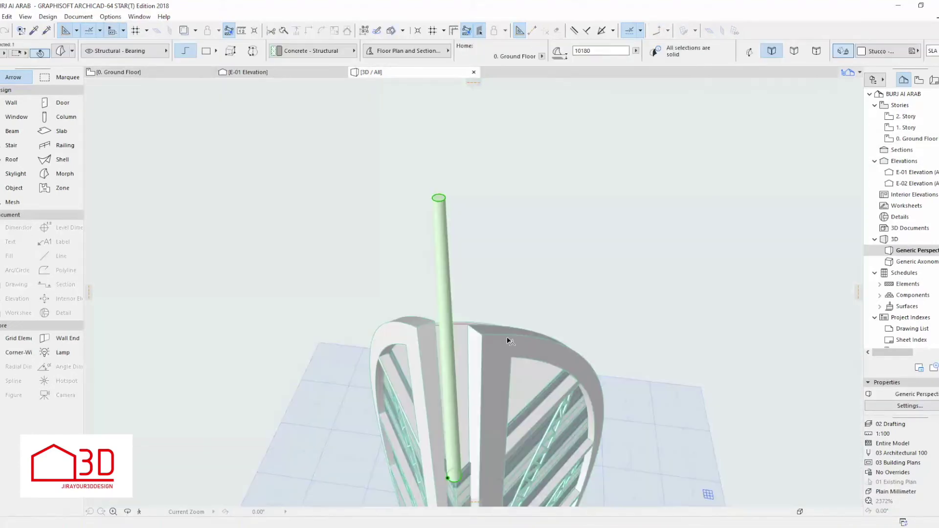
click(440, 199)
key(Escape)
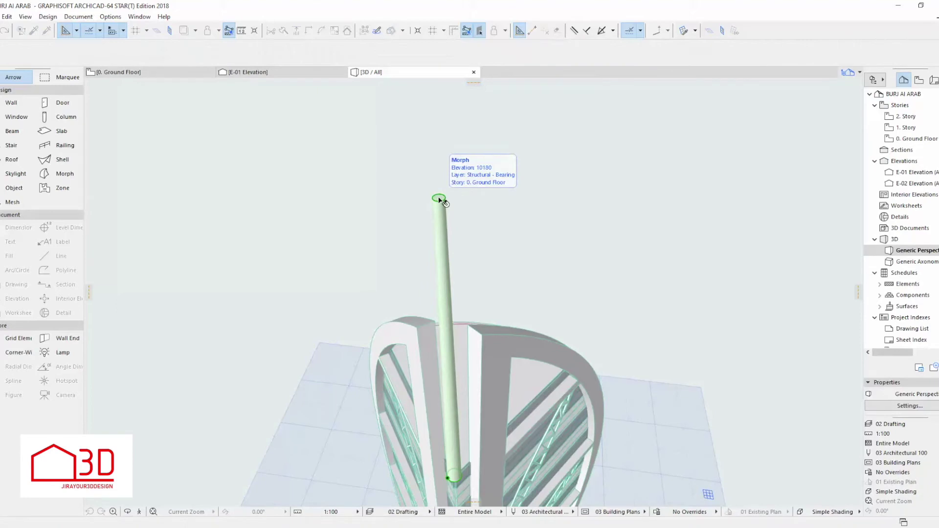
click(439, 199)
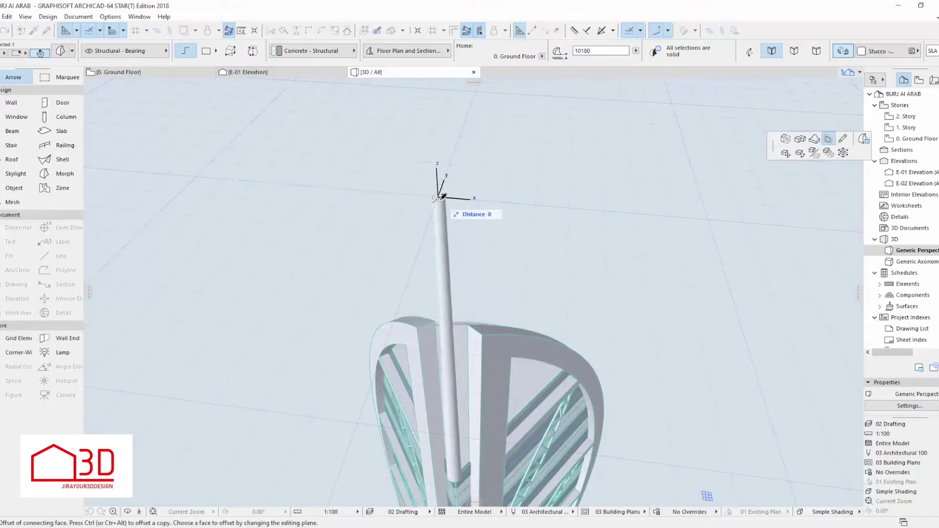
click(447, 203)
scroll(467, 372, up, 5)
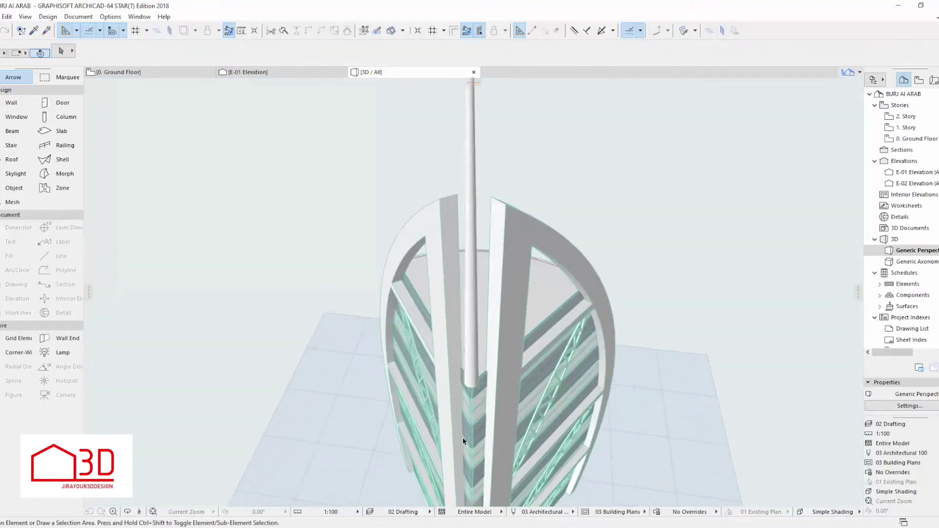
shift+middle_drag(486, 363, 528, 328)
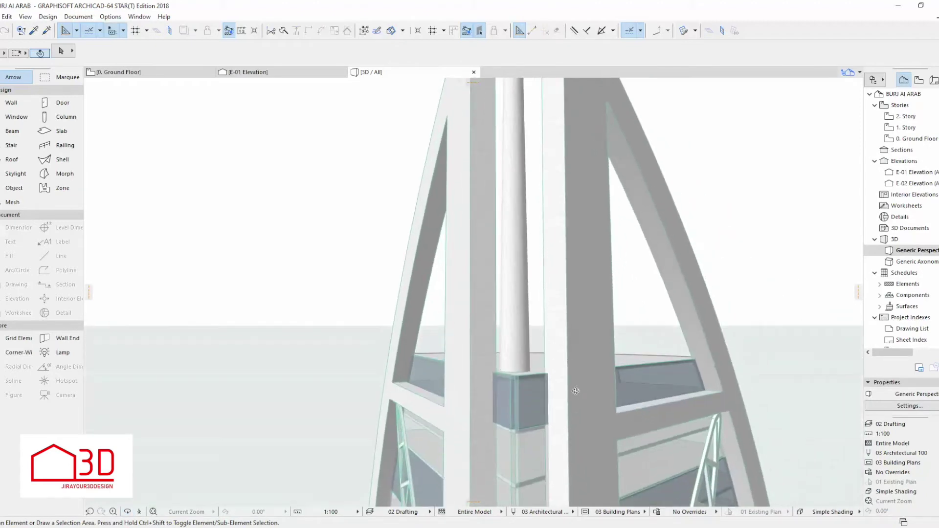
Step: In the ground floor plan, draw a narrow rotated rectangular slab, 30 mm thick, along the right wall between the pylon and the mast's base
click(525, 323)
click(176, 72)
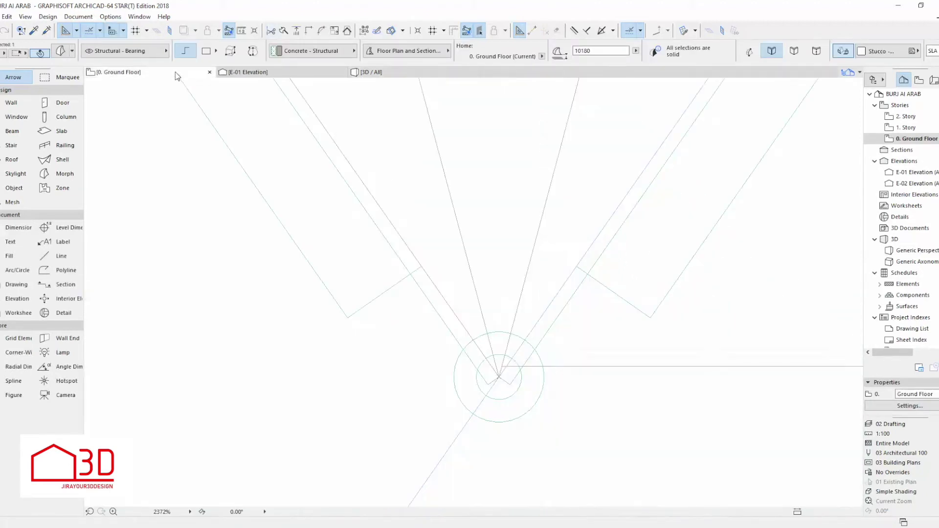
click(481, 391)
scroll(481, 394, down, 2)
click(58, 131)
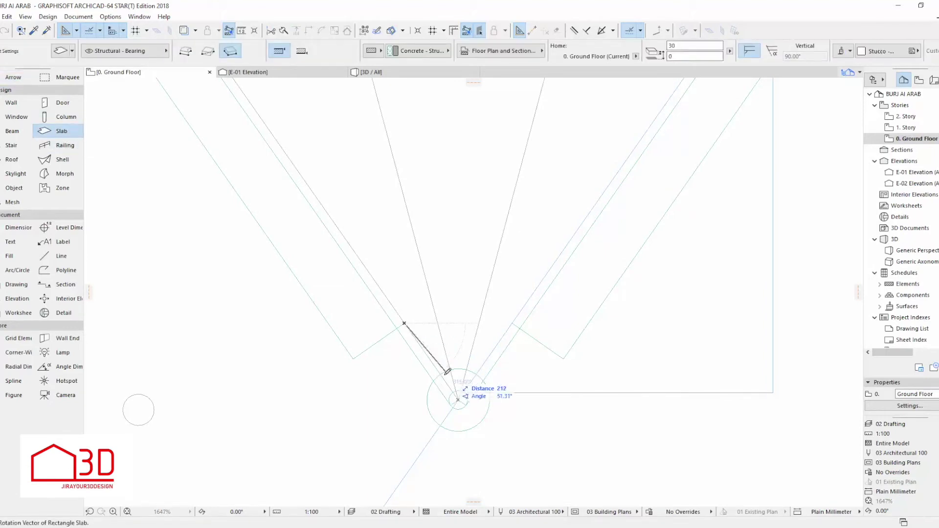
click(441, 375)
key(Escape)
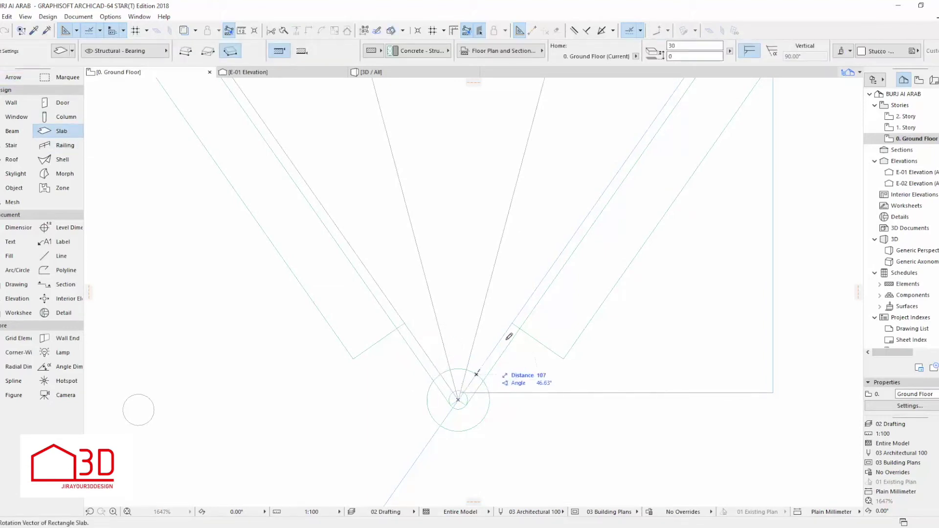
click(527, 331)
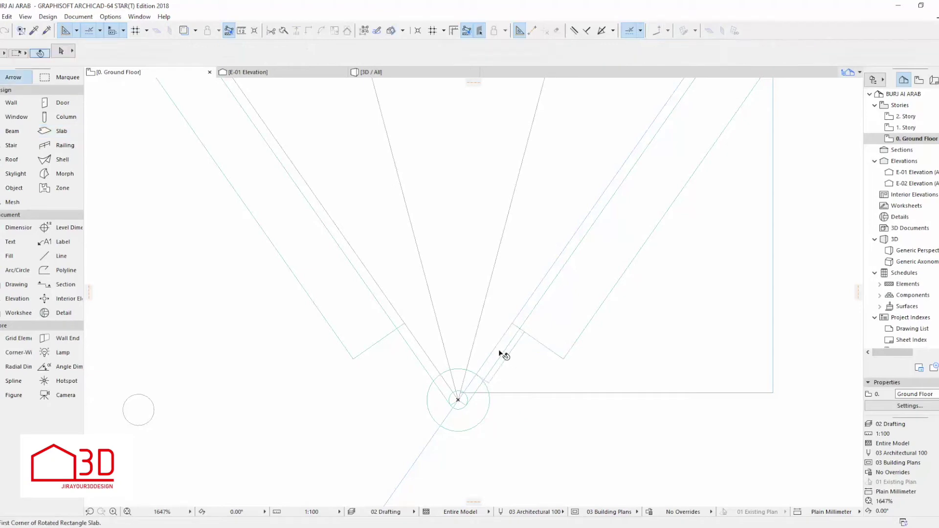
Step: In 3D, try to pick the new rectangular slab at the foot of the glass corner
click(366, 72)
scroll(496, 288, down, 10)
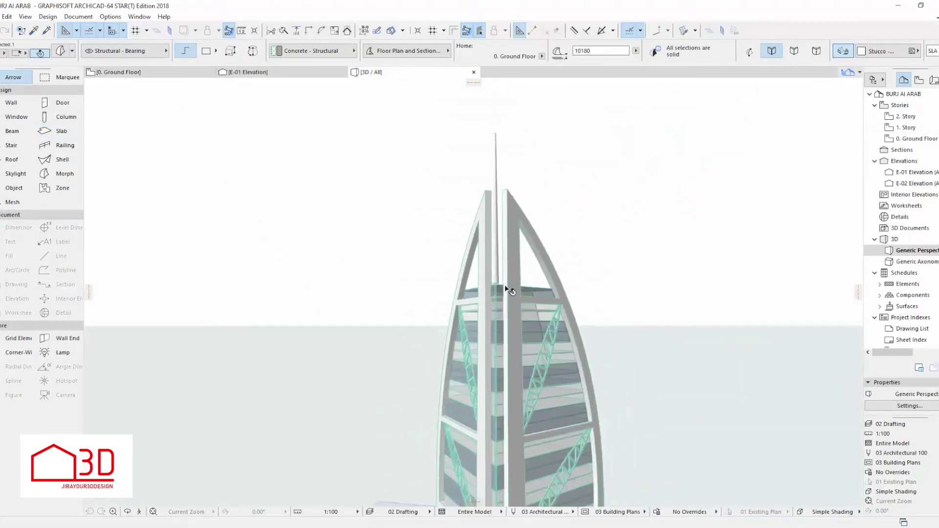
scroll(509, 459, up, 10)
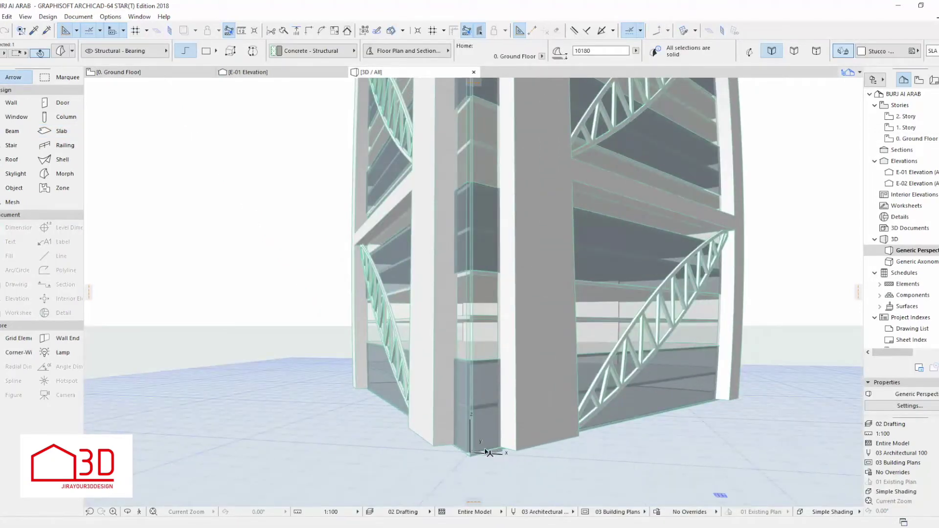
click(486, 450)
scroll(493, 489, down, 6)
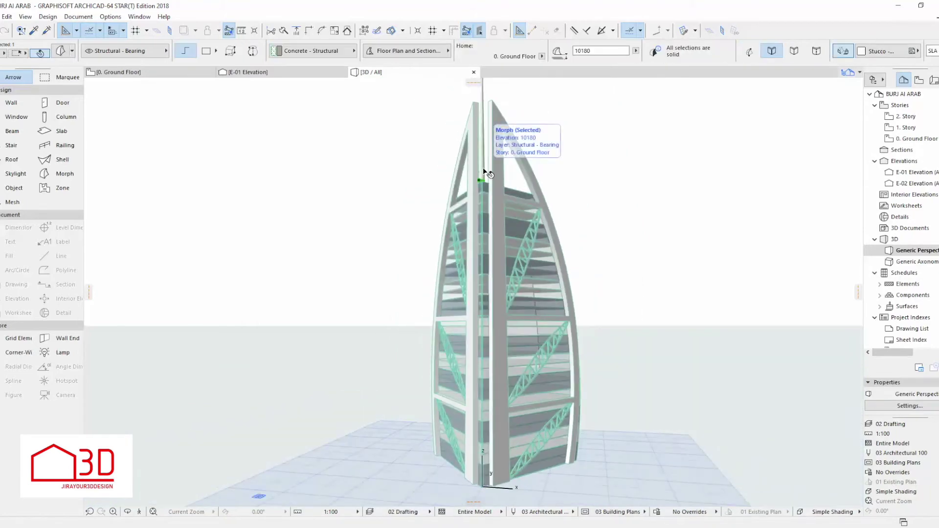
key(Escape)
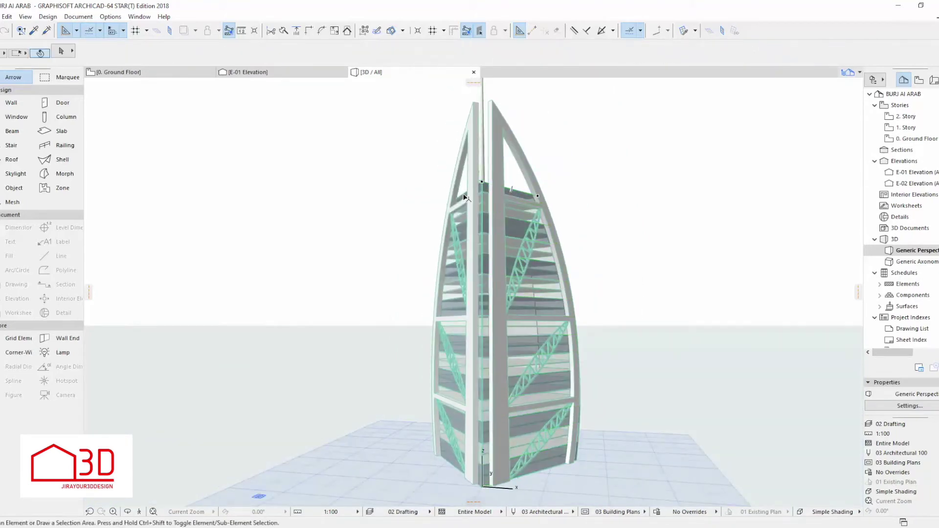
Step: Move the mast morph down by its base onto the top of the glass corner, at an elevation of 10150 mm
click(479, 187)
key(Escape)
scroll(480, 179, up, 3)
click(479, 179)
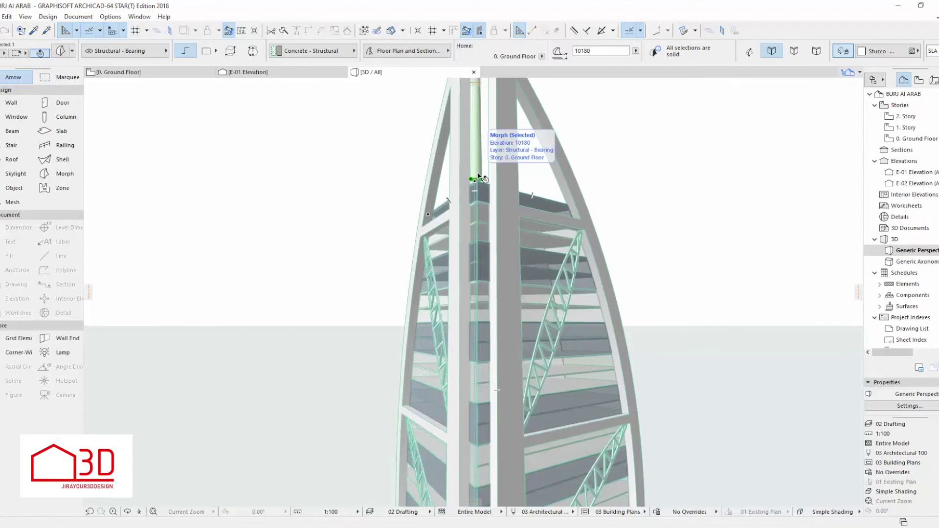
scroll(478, 179, up, 8)
scroll(513, 239, up, 2)
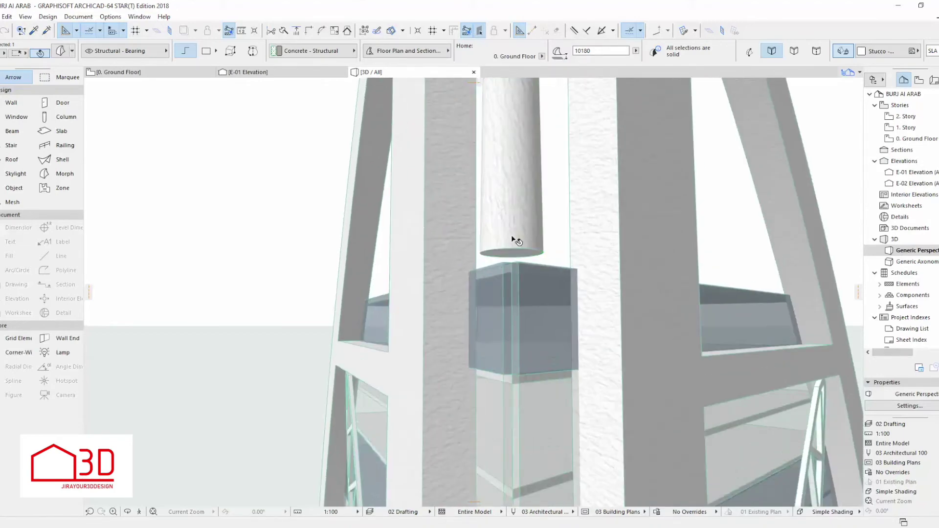
click(512, 254)
click(785, 153)
click(512, 263)
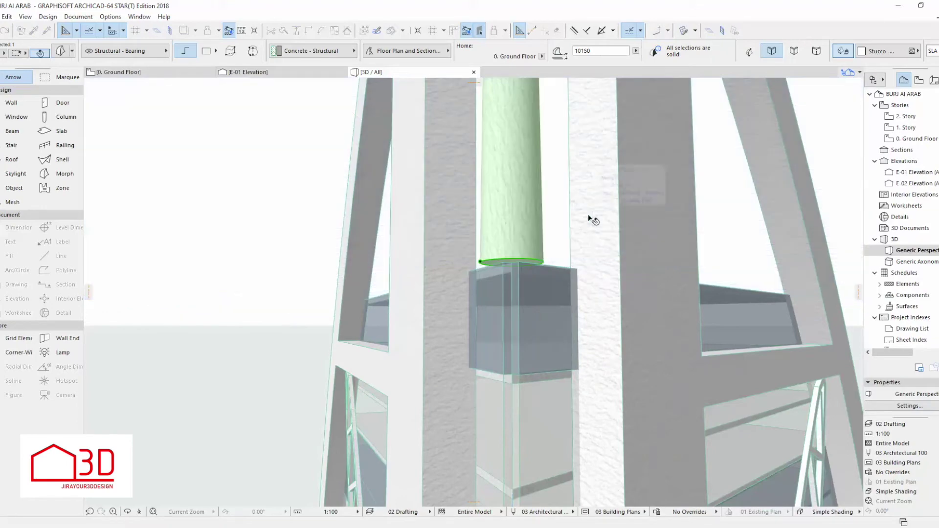
Step: Raise the narrow rectangular slab from the tower's base to the top of the glass corner beside the mast
scroll(489, 164, down, 10)
scroll(492, 280, down, 3)
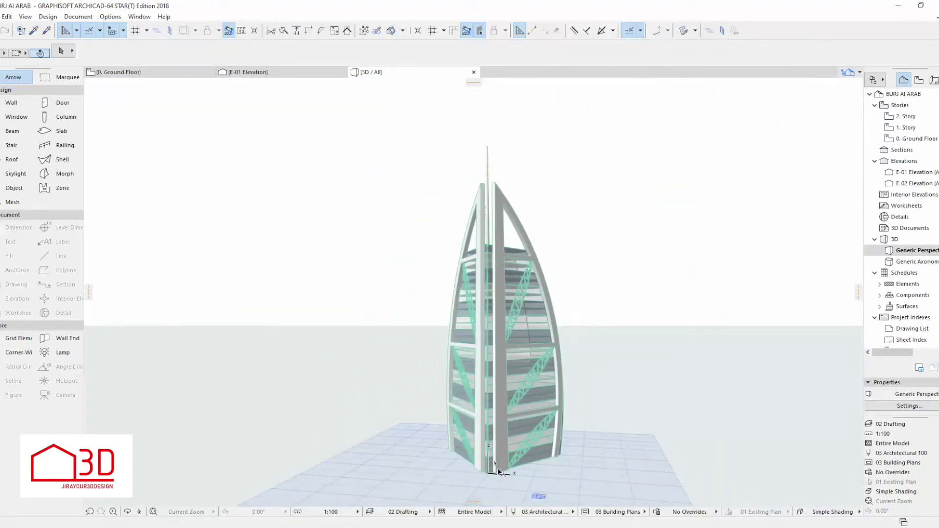
key(Escape)
scroll(488, 201, up, 10)
scroll(488, 265, up, 5)
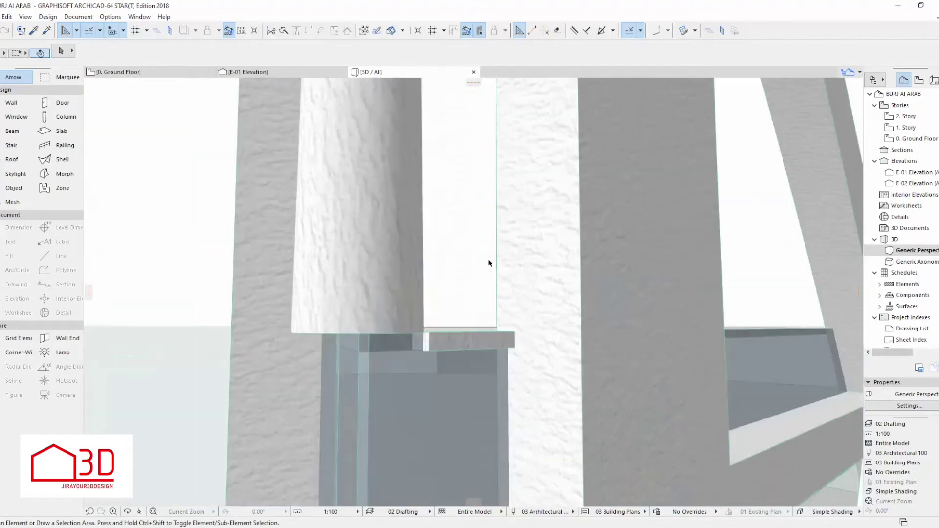
Step: Set the raised rectangular slab's reference plane to the bottom so it sits on top of the glass
click(449, 348)
click(301, 52)
key(Escape)
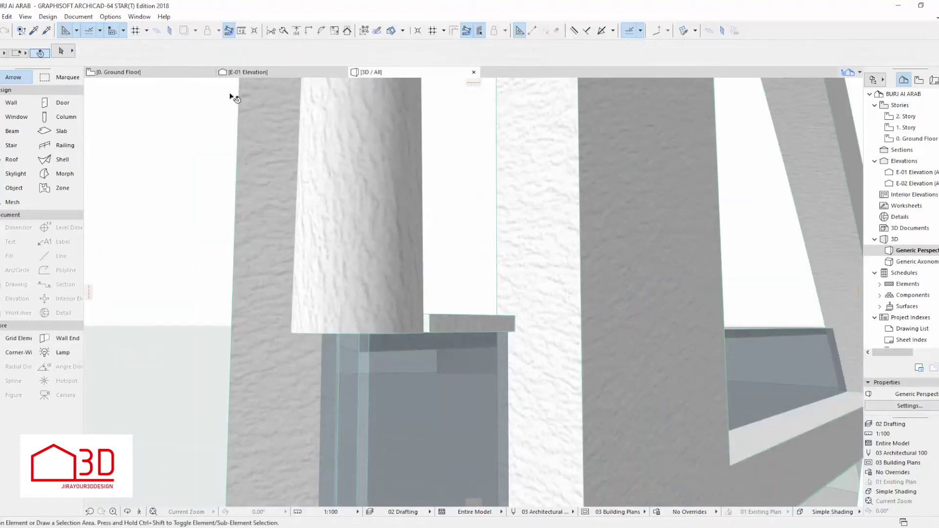
Step: Multiply the narrow slab beside the mast upward with Elevate and Spread at 200 mm spacing, up to near the pylon's top
scroll(478, 384, down, 6)
scroll(430, 406, up, 4)
shift+middle_drag(438, 440, 496, 436)
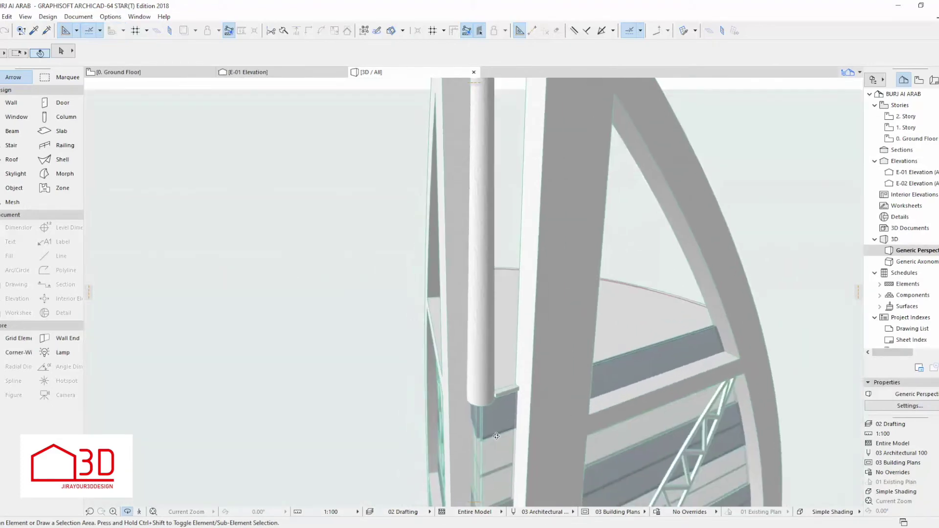
scroll(497, 436, down, 6)
scroll(489, 377, up, 3)
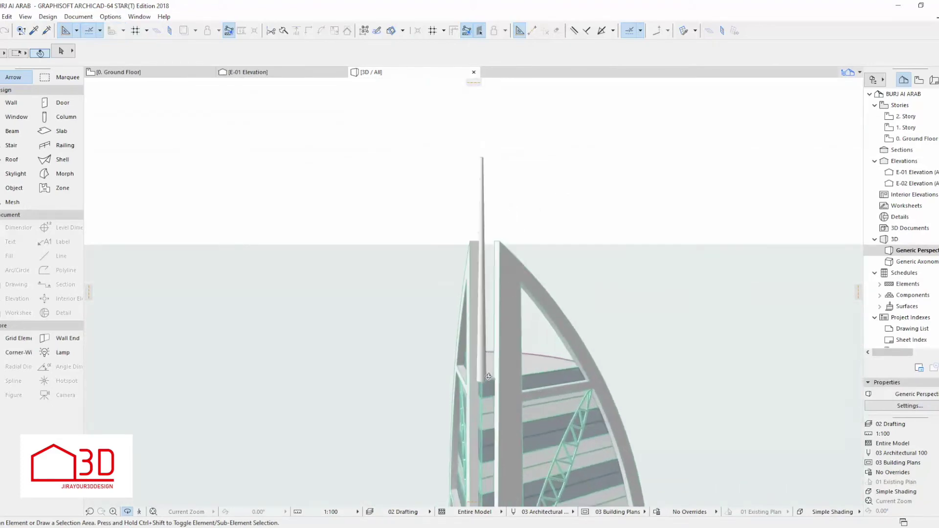
scroll(489, 376, up, 4)
scroll(510, 446, down, 3)
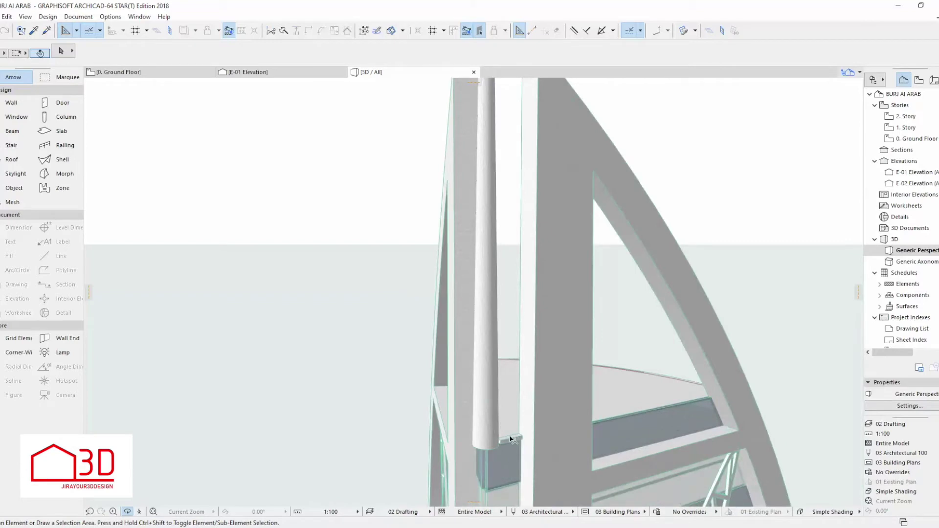
click(510, 439)
click(509, 442)
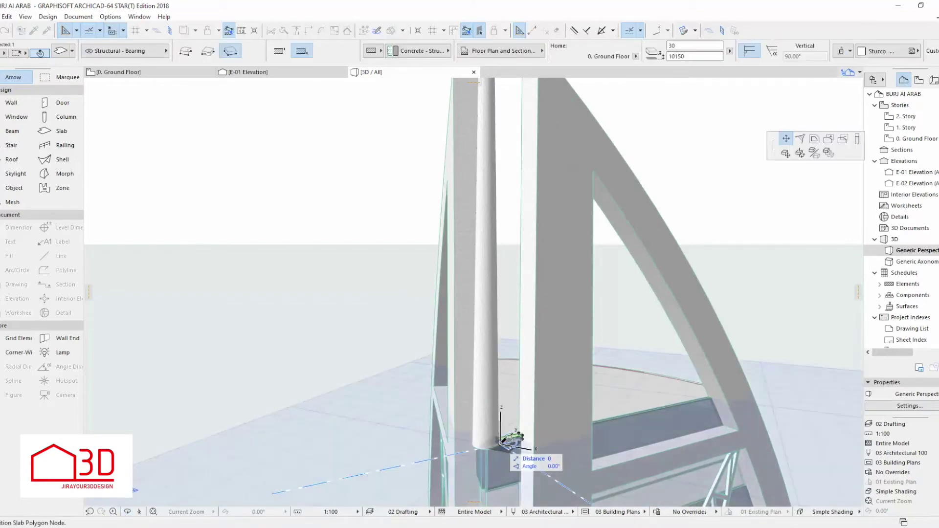
click(832, 155)
click(492, 128)
click(488, 176)
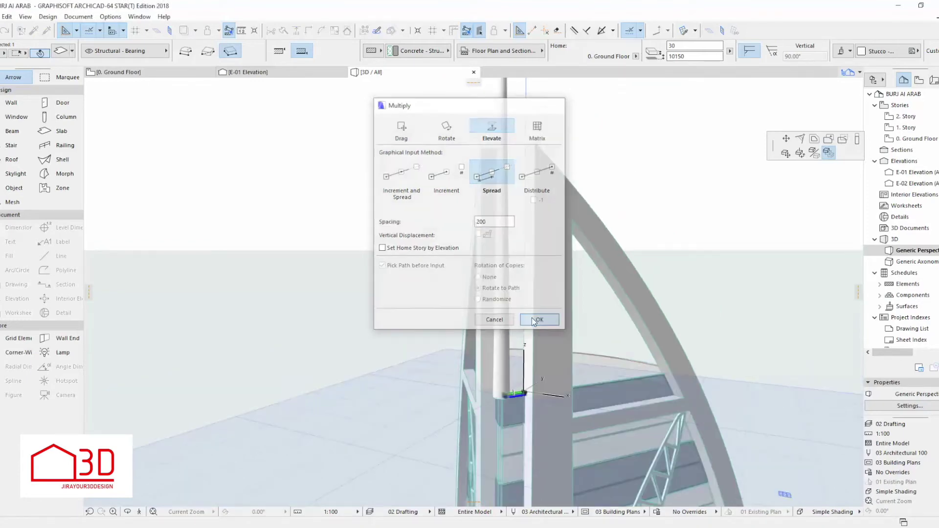
key(Return)
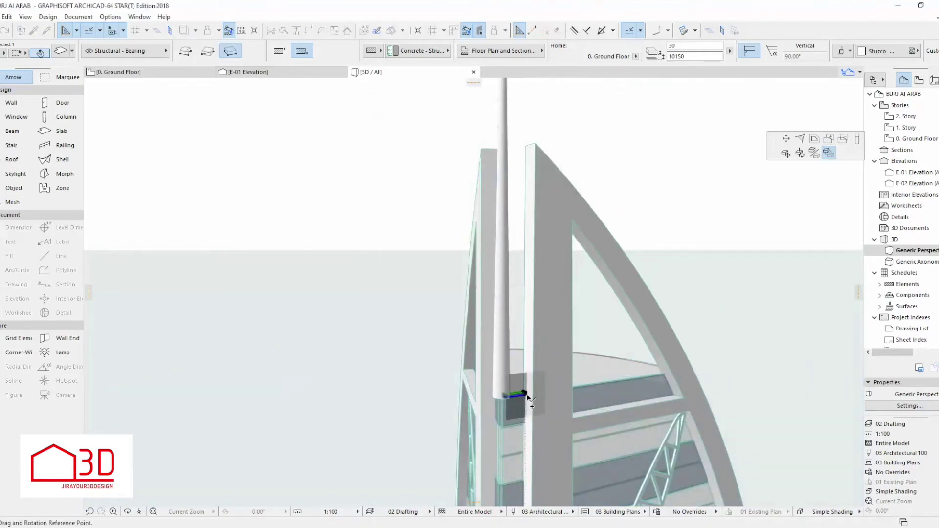
click(526, 395)
click(523, 175)
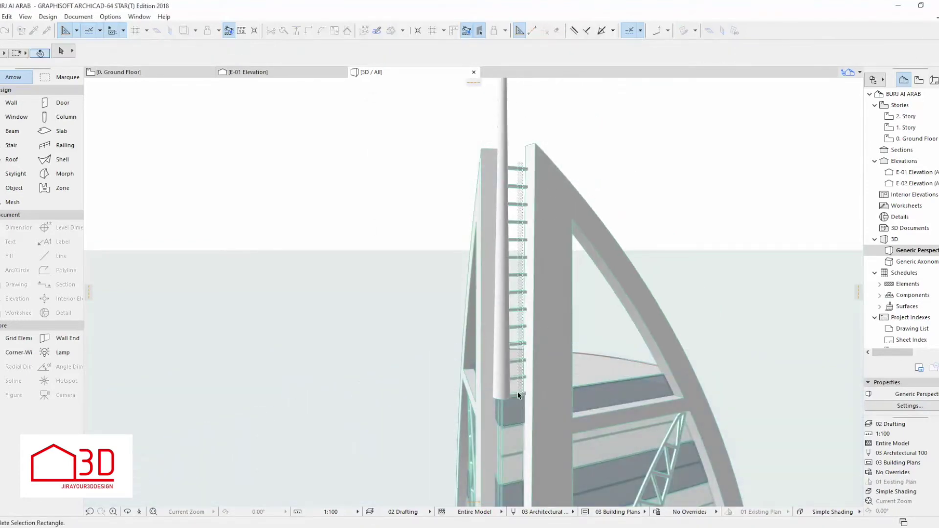
Step: Select all the stacked slabs beside the mast and mirror a copy to the mast's other side in the ground floor plan
click(542, 394)
click(519, 150)
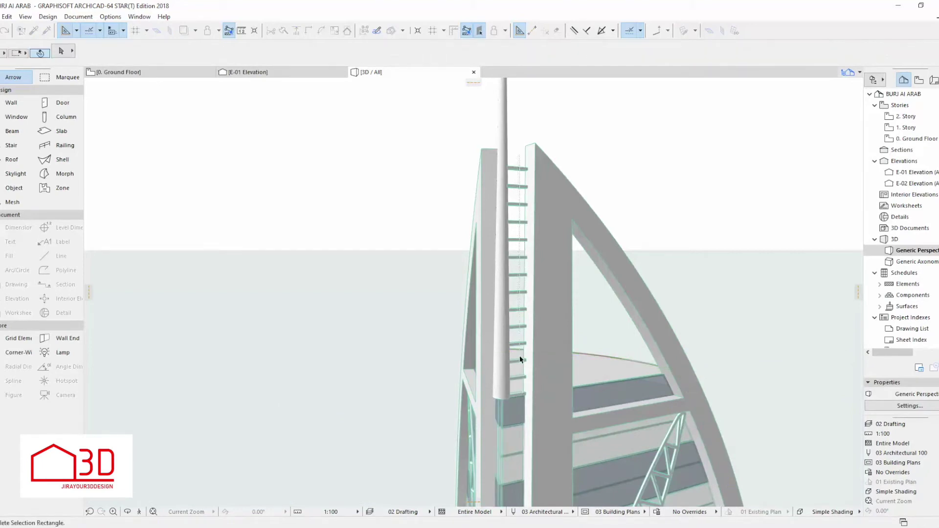
click(516, 335)
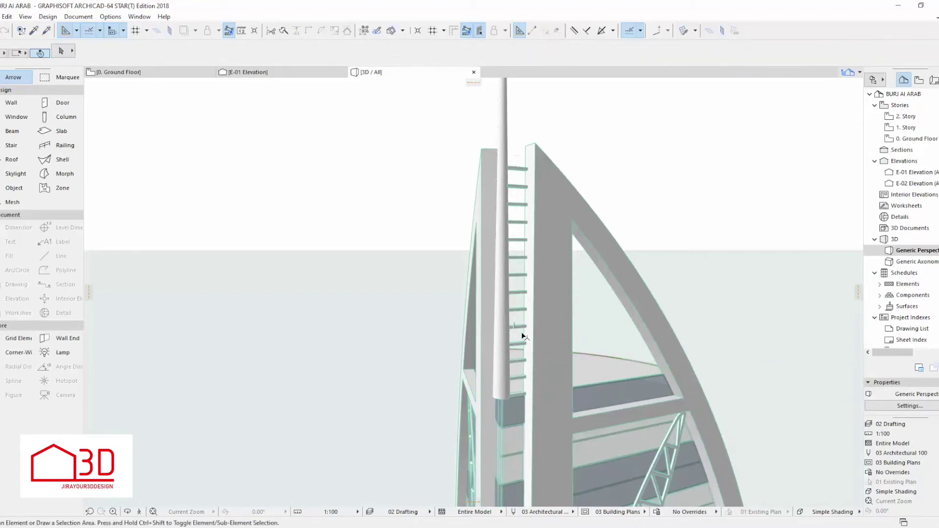
click(166, 72)
click(508, 361)
click(507, 360)
click(382, 72)
click(524, 186)
shift+click(521, 186)
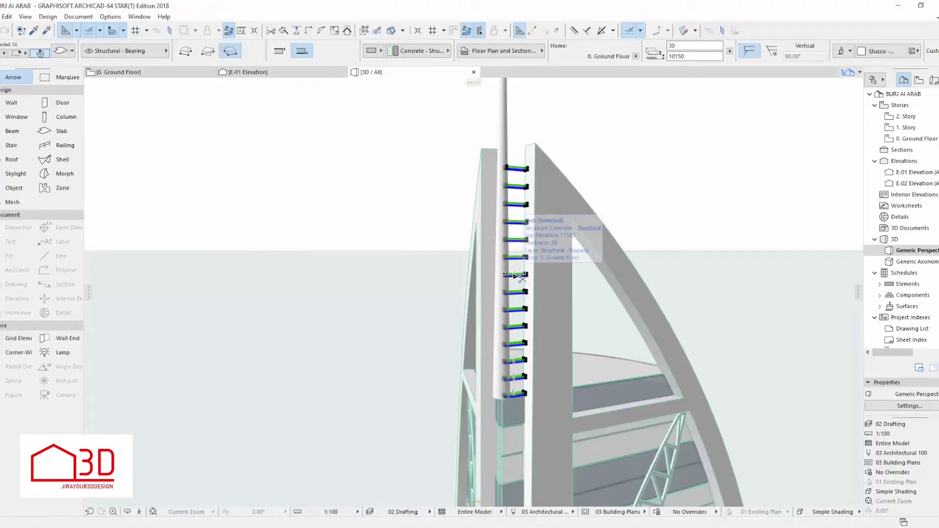
click(122, 72)
key(ctrl+alt+m)
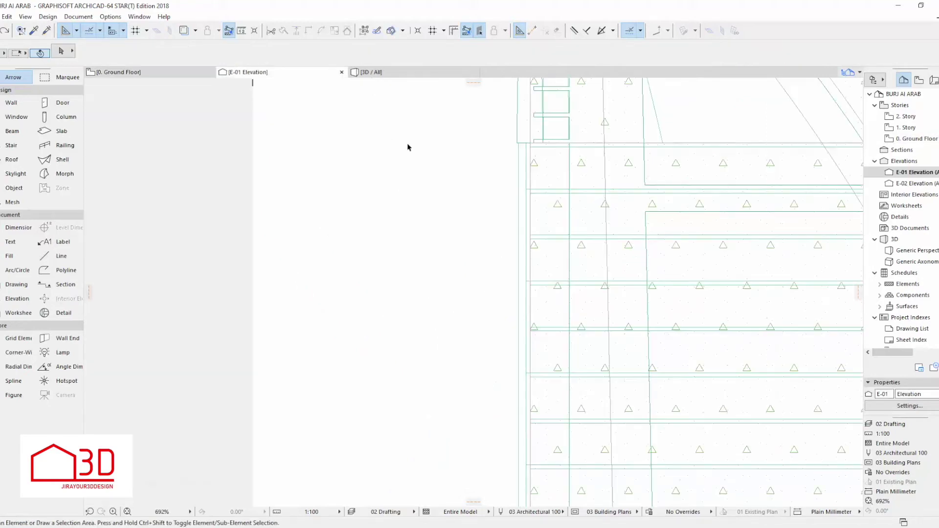
Step: In the E-01 elevation, draw a horizontal line outward from the pylon below the mast and bend it into a shallow upward arc
scroll(398, 288, down, 2)
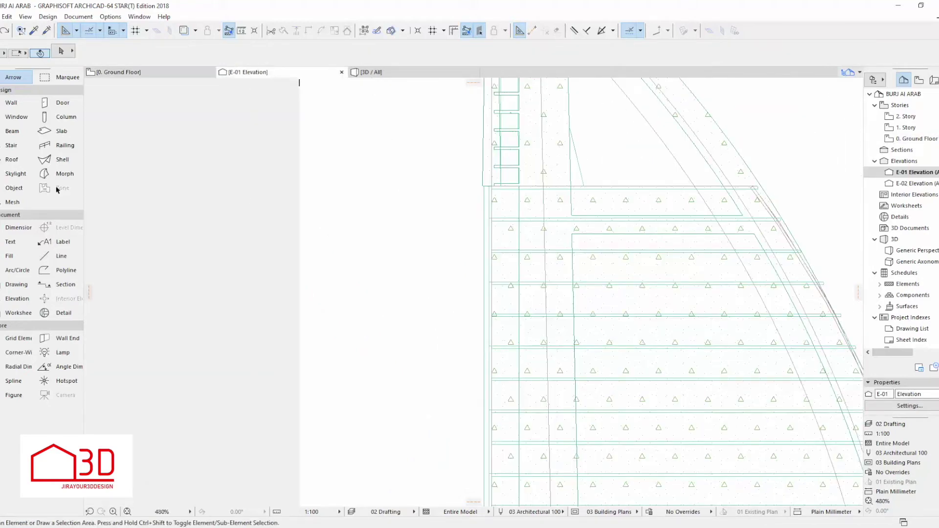
click(58, 256)
click(545, 249)
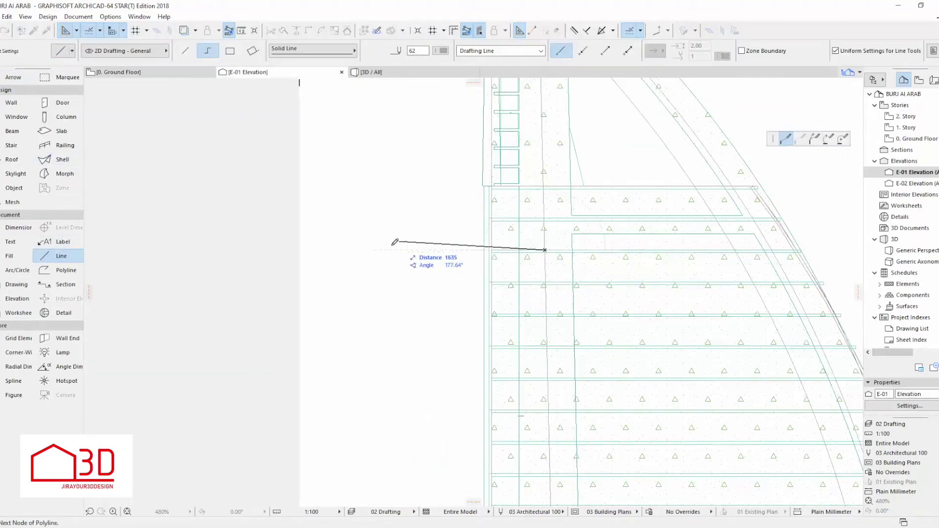
double_click(362, 250)
key(Escape)
click(464, 251)
click(454, 250)
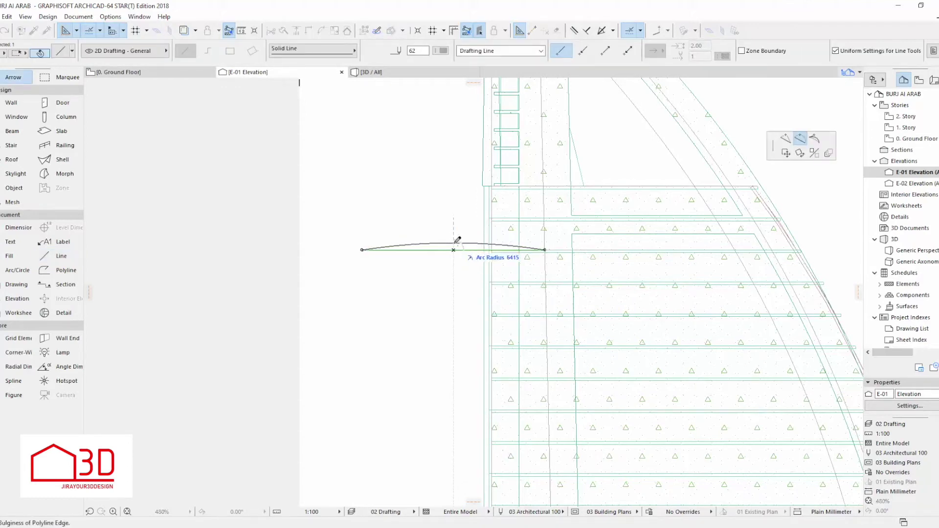
click(454, 243)
scroll(562, 249, up, 3)
key(Escape)
Step: Draw a 400 mm vertical line down from the arc's inner end and curve it into an arc bulging toward the building
key(w)
click(533, 252)
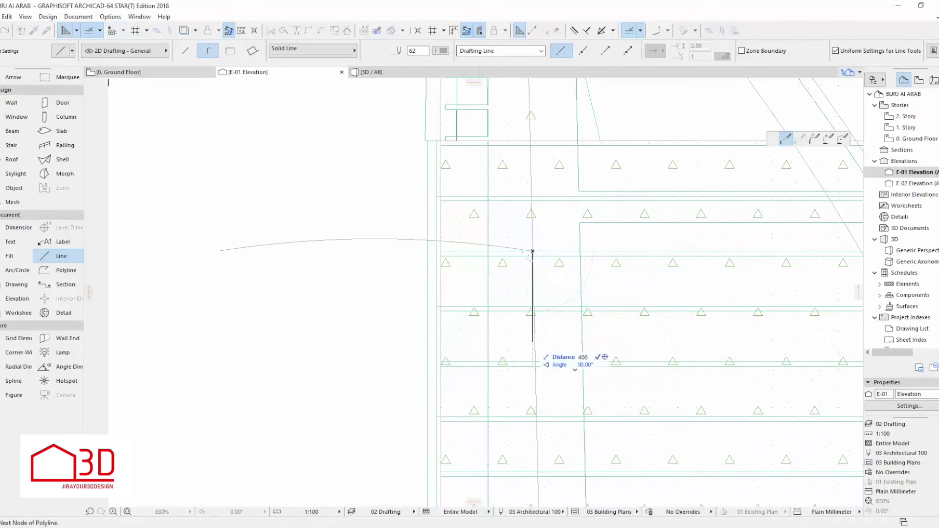
key(Return)
key(w)
scroll(537, 271, up, 4)
click(529, 316)
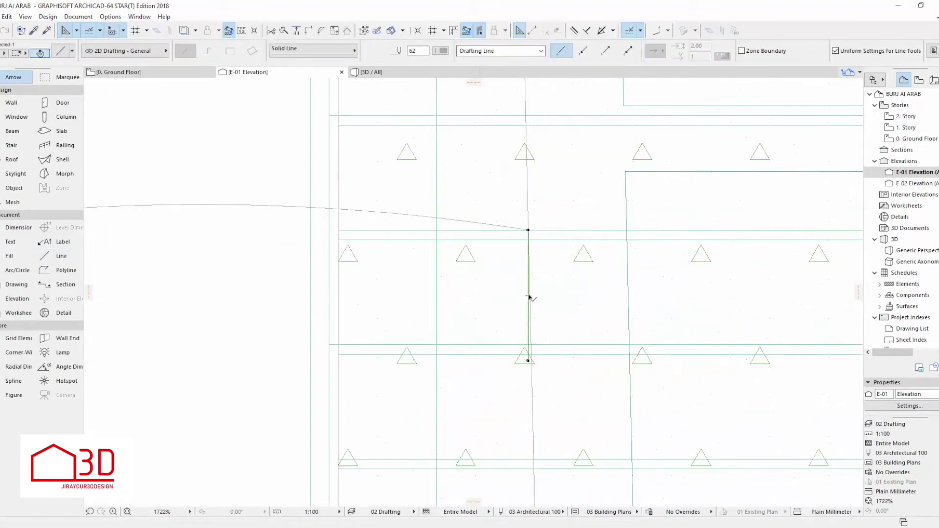
click(529, 297)
click(573, 292)
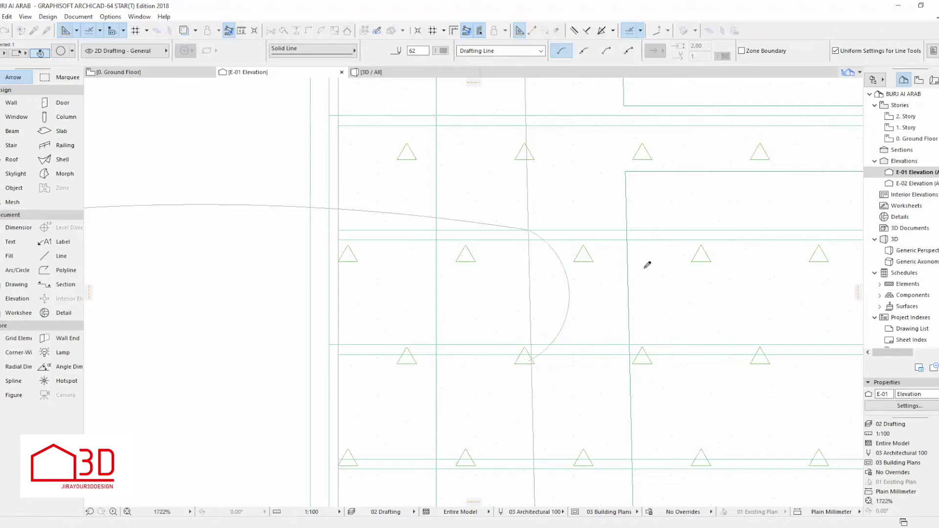
Step: Mirror a copy of the long shallow arc downward so it starts at the lower end of the small arc
scroll(665, 272, down, 6)
key(m)
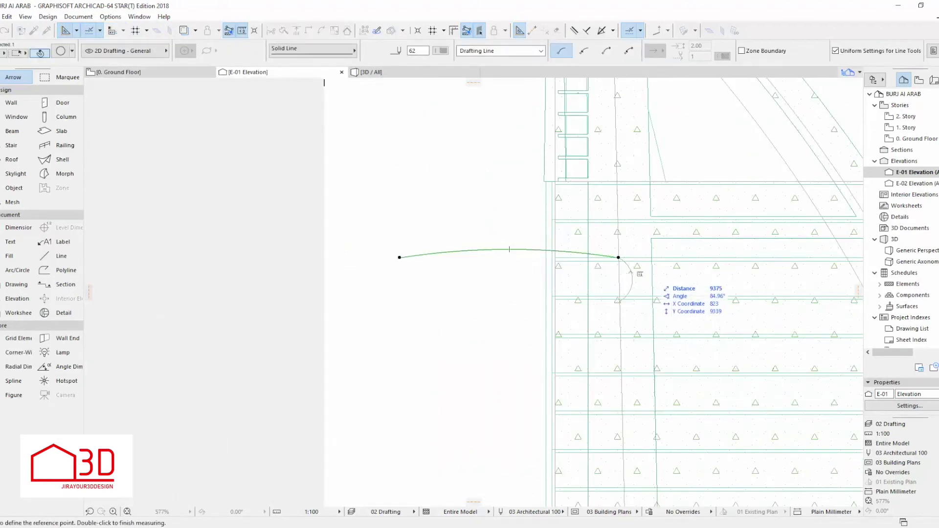
key(Escape)
key(Escape)
key(m)
key(Escape)
click(511, 251)
key(ctrl+alt+m)
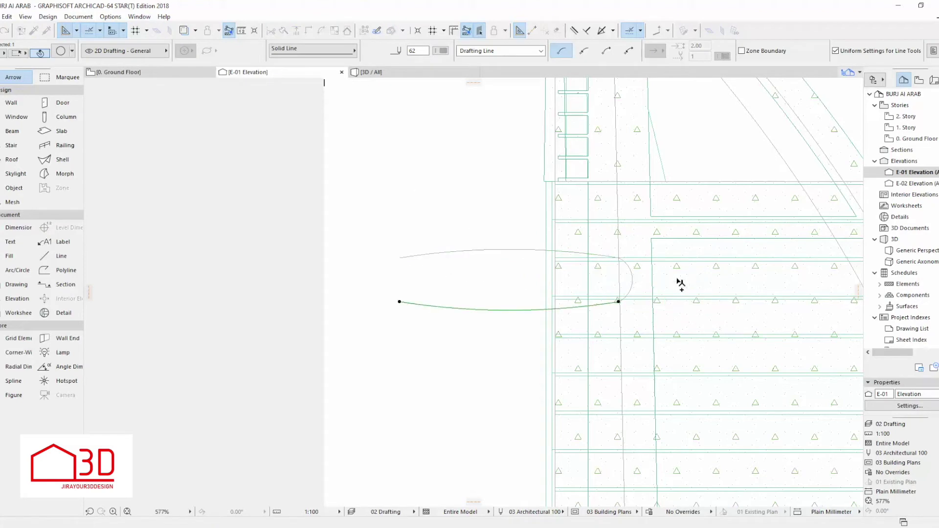
Step: Select the three connected arcs and offset a copy of them inward to form a thin U-shaped band
click(636, 280)
scroll(631, 277, up, 3)
click(636, 296)
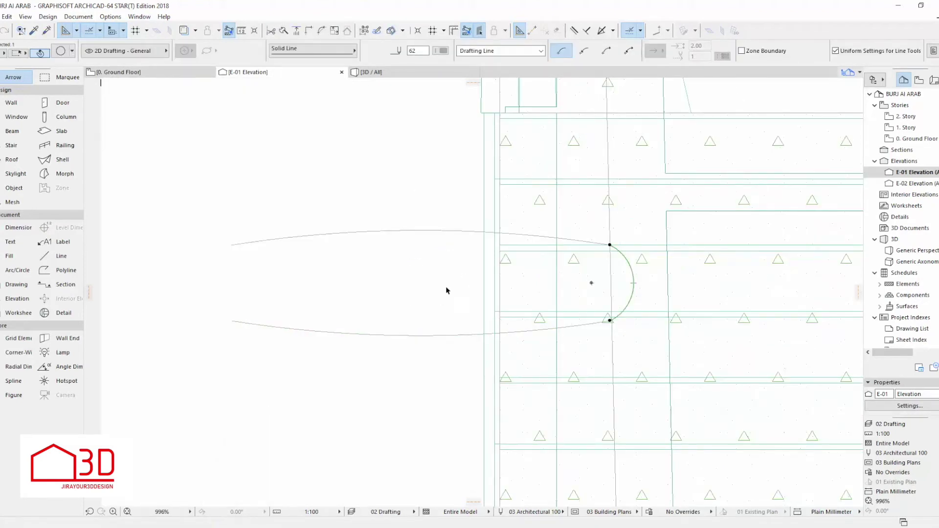
click(233, 245)
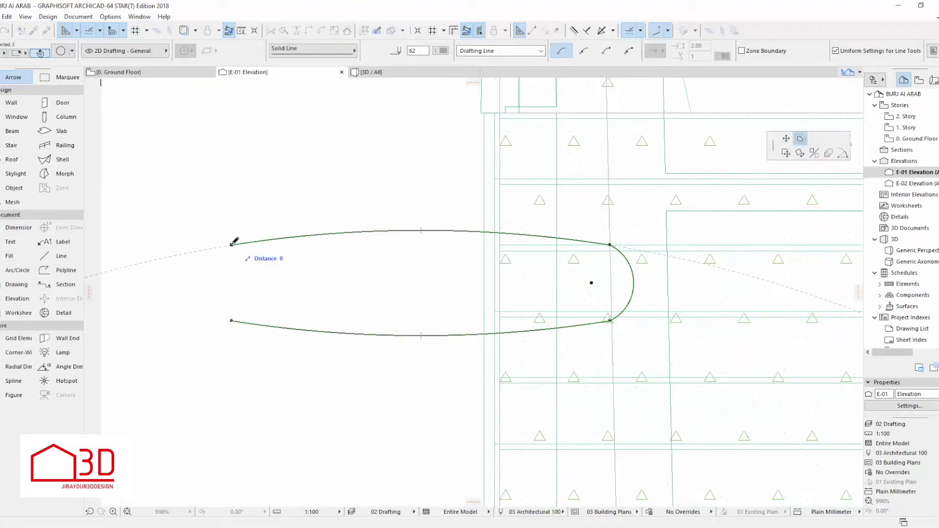
text(4)
key(Return)
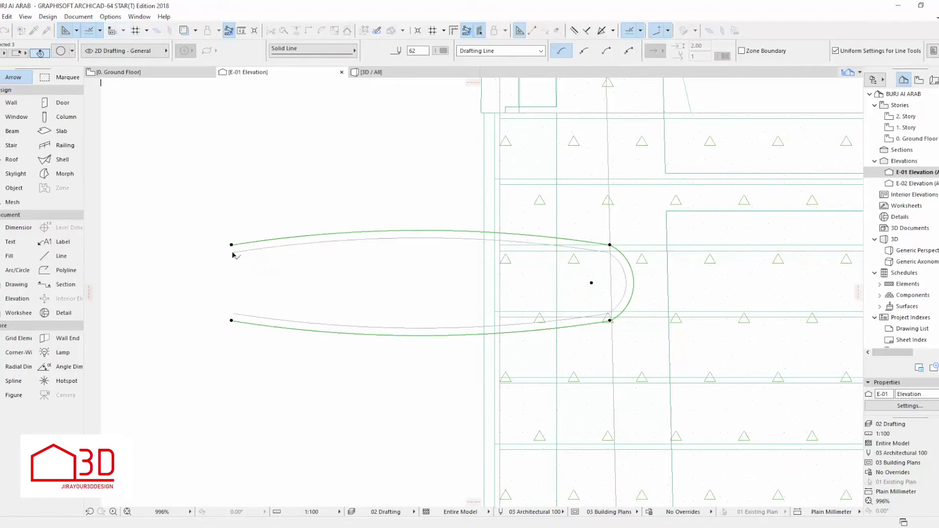
Step: Close both open ends of the U-shaped band with short lines between the outer and inner arcs
click(58, 256)
click(232, 245)
click(232, 252)
click(233, 315)
click(232, 323)
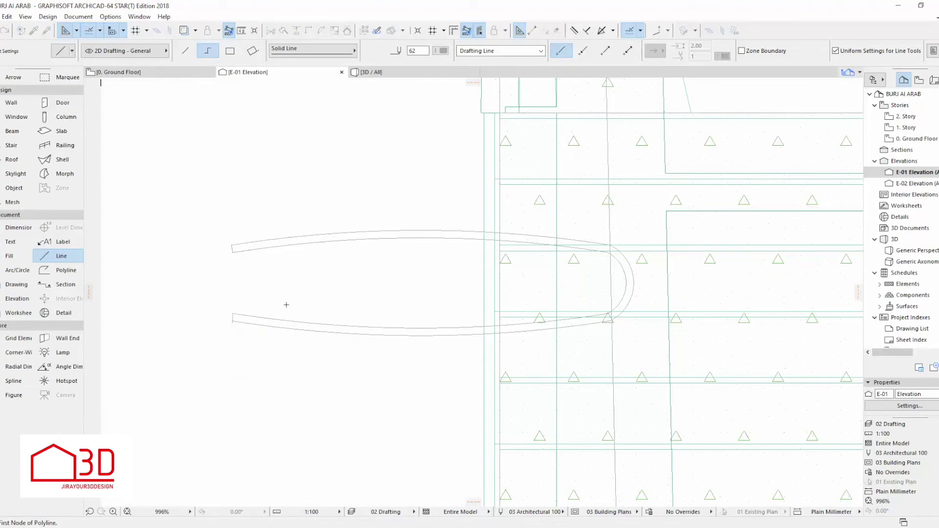
key(Escape)
scroll(240, 311, up, 4)
click(58, 261)
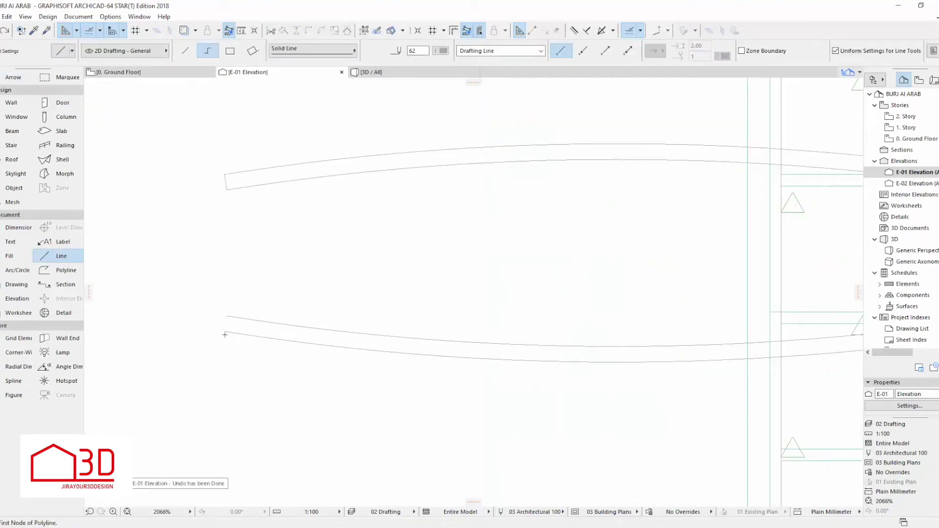
key(Escape)
scroll(294, 306, down, 3)
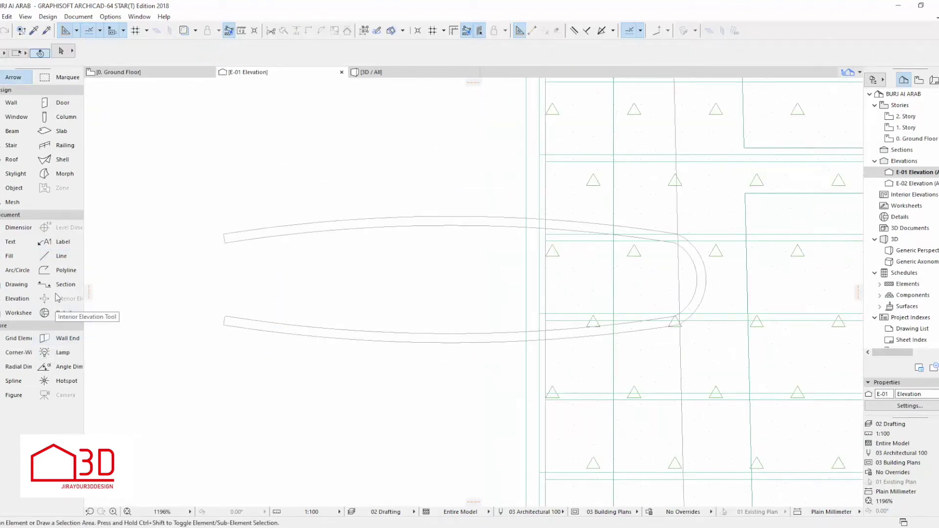
Step: Create a morph from the closed U-shaped band outline using the Magic Wand
click(64, 174)
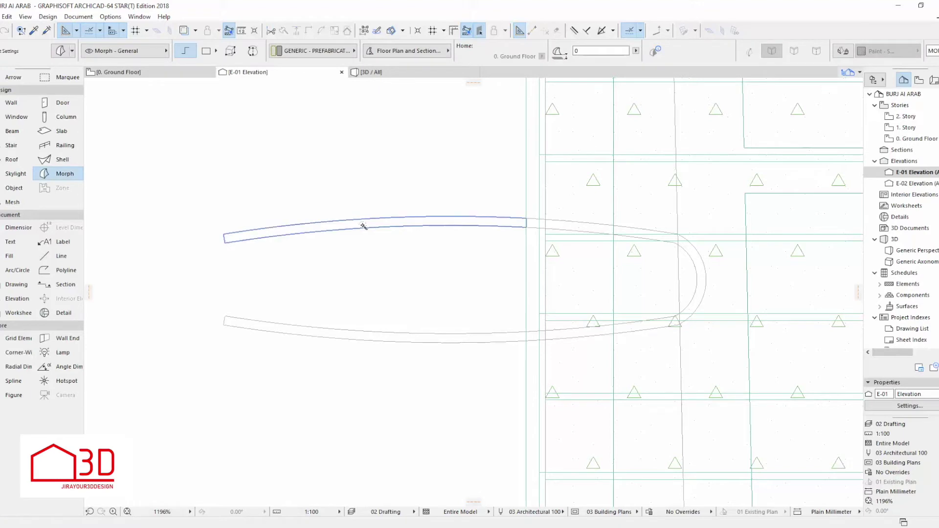
click(483, 218)
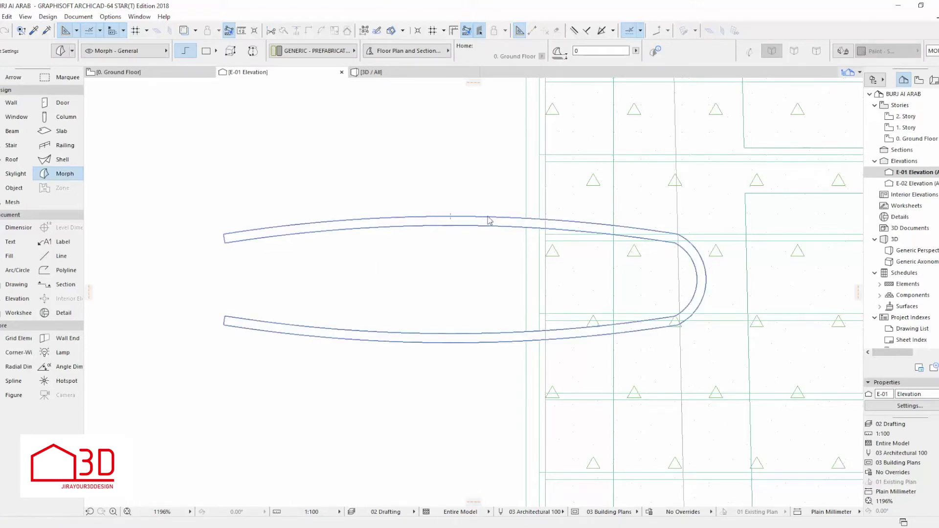
key(Escape)
click(470, 220)
key(Escape)
click(430, 218)
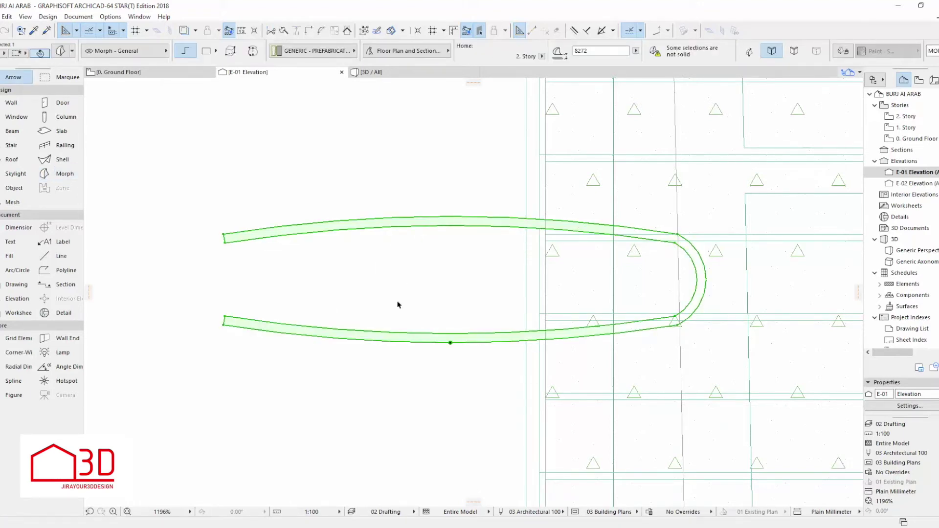
scroll(422, 344, down, 4)
key(Escape)
Step: In the 3D view, extrude the face of the U-shaped morph outward by 2000 mm
key(F3)
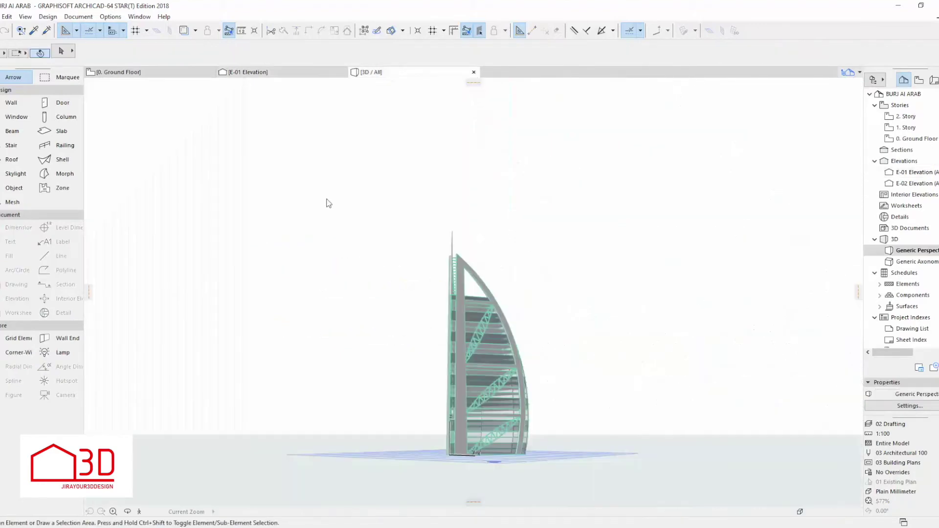
scroll(458, 301, up, 5)
click(367, 364)
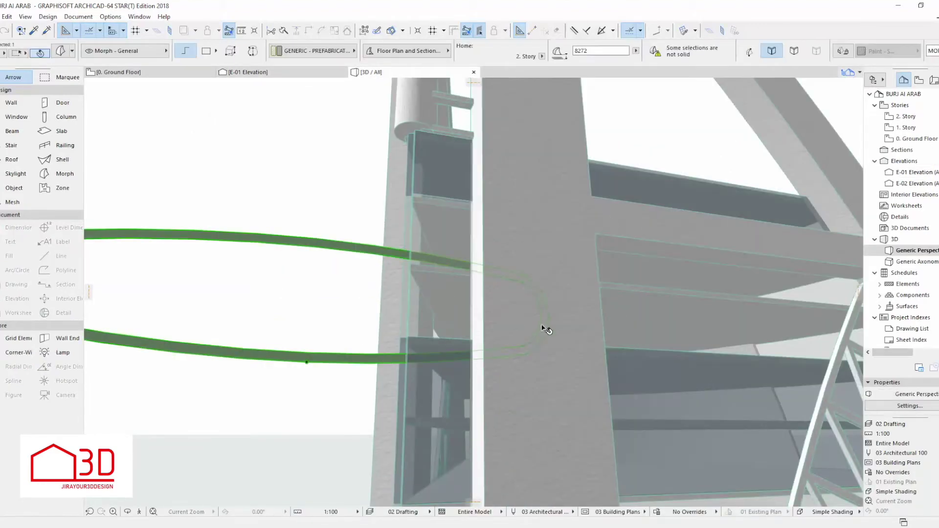
scroll(509, 329, down, 5)
click(413, 314)
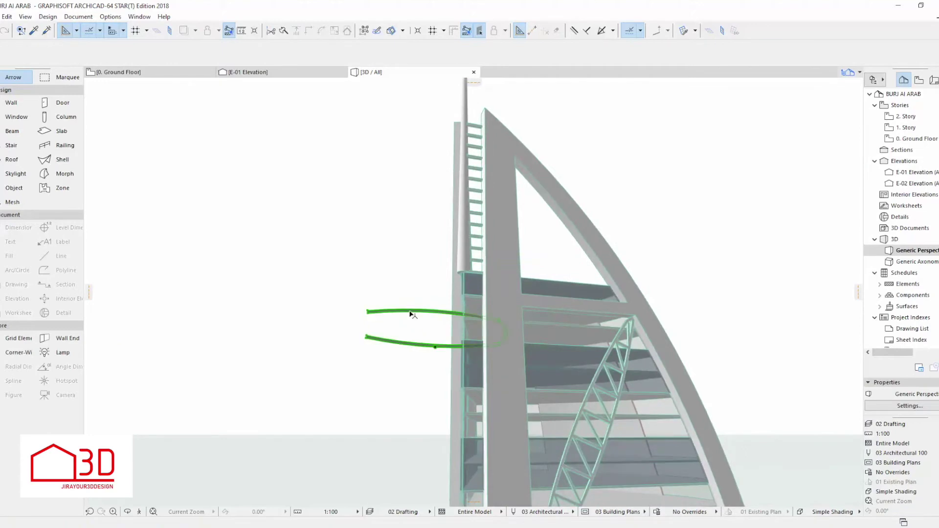
shift+middle_drag(402, 354, 519, 372)
scroll(395, 331, up, 4)
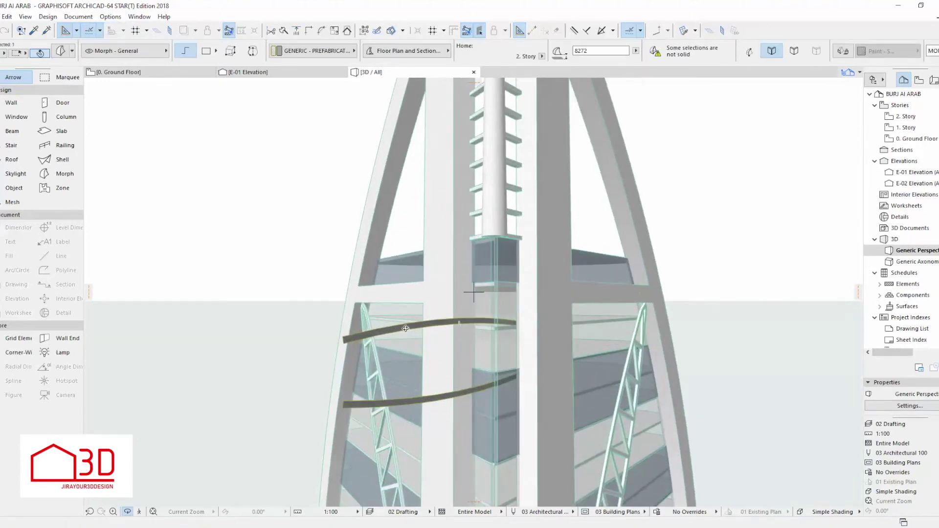
click(406, 329)
click(815, 139)
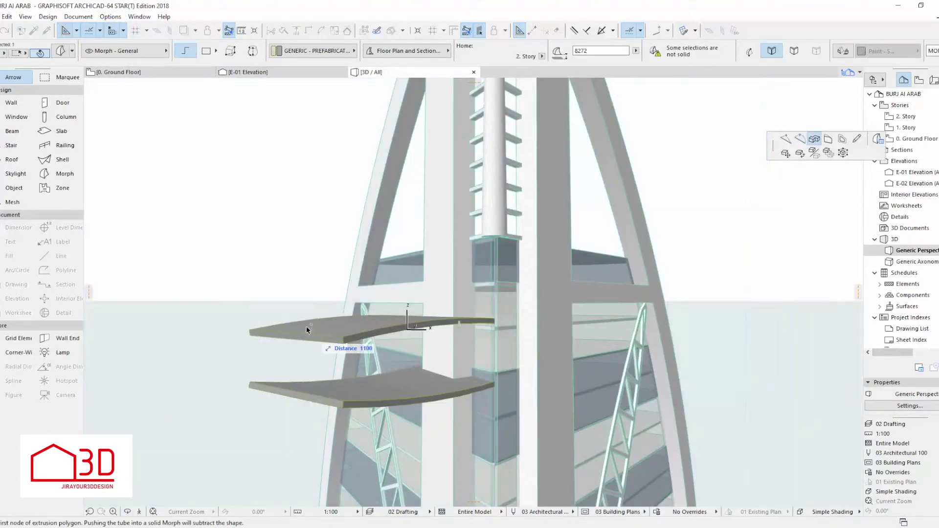
text(2000)
key(Return)
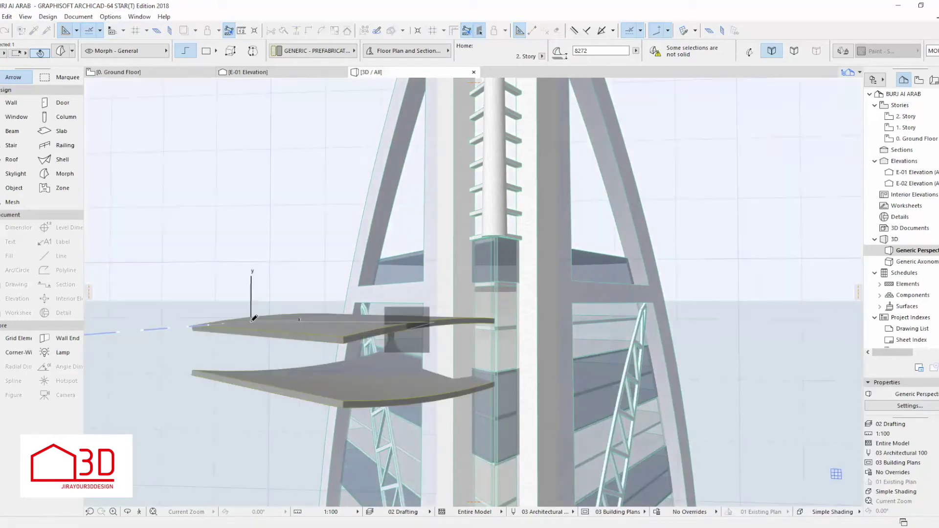
key(Escape)
Step: Extrude the opposite end face of the U-shaped morph outward by 2000 mm
scroll(272, 349, down, 5)
shift+middle_drag(344, 366, 444, 352)
scroll(443, 352, up, 3)
click(441, 390)
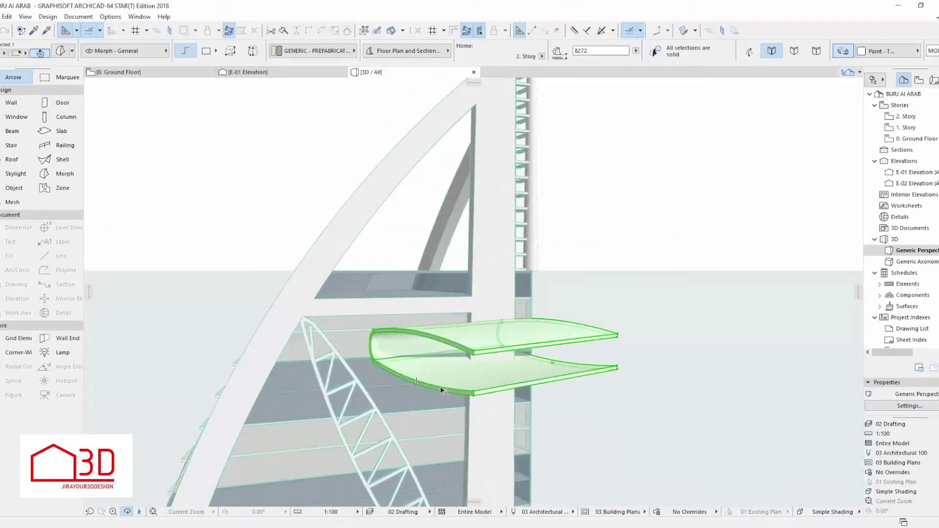
click(439, 391)
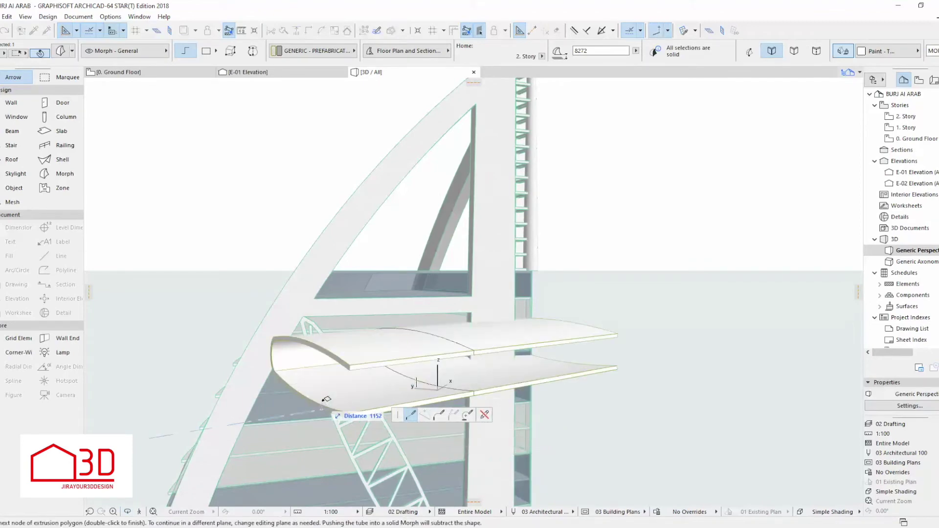
text(2000)
key(Return)
key(Escape)
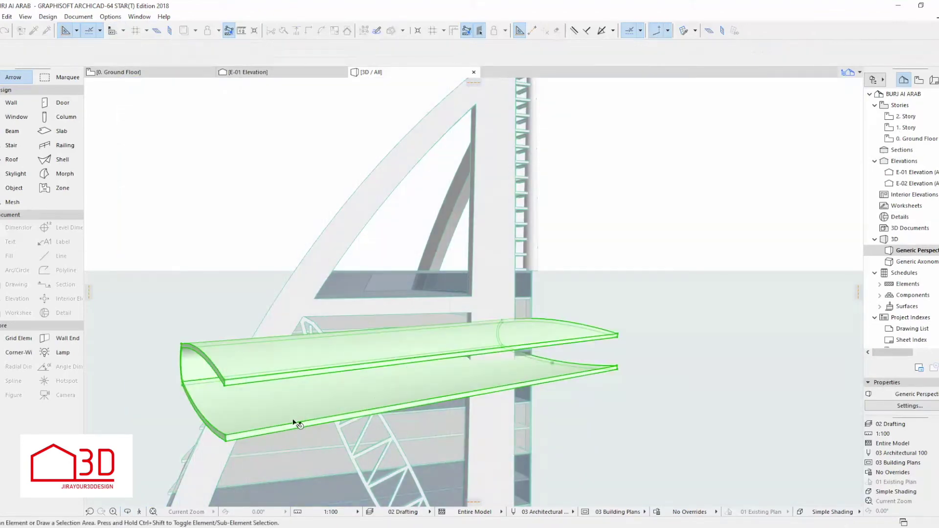
scroll(440, 370, down, 1)
scroll(440, 370, down, 2)
shift+middle_drag(440, 367, 211, 337)
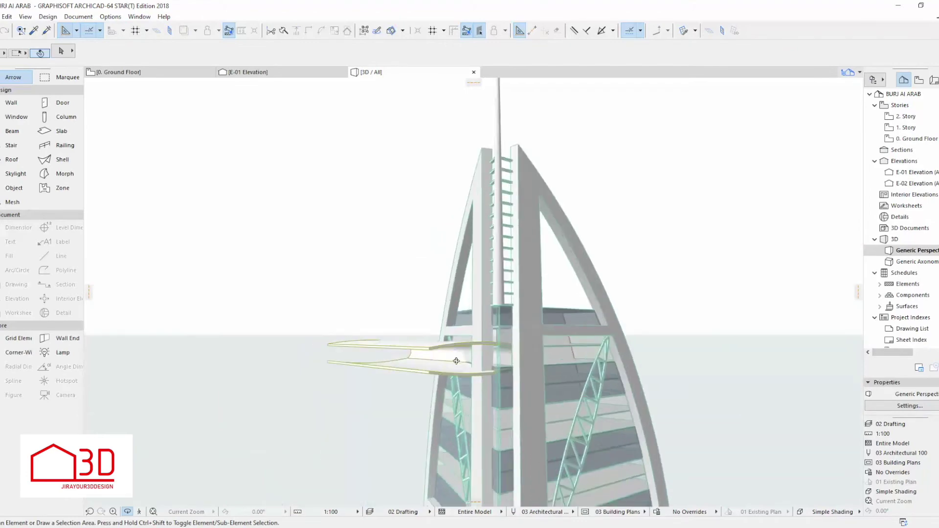
scroll(457, 360, up, 3)
Step: In the E-01 elevation, draw a vertical line between the inner arcs near the open end of the U-shaped band
click(200, 75)
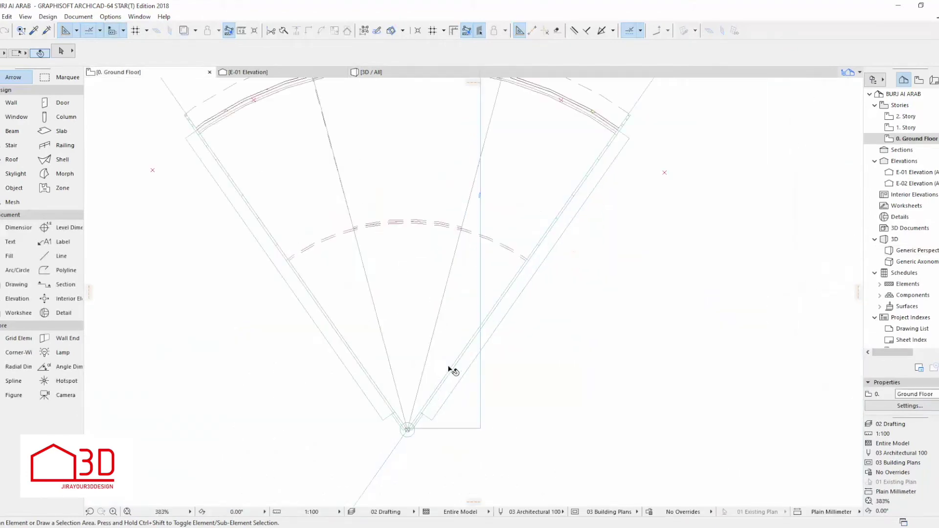
click(264, 72)
scroll(437, 299, up, 5)
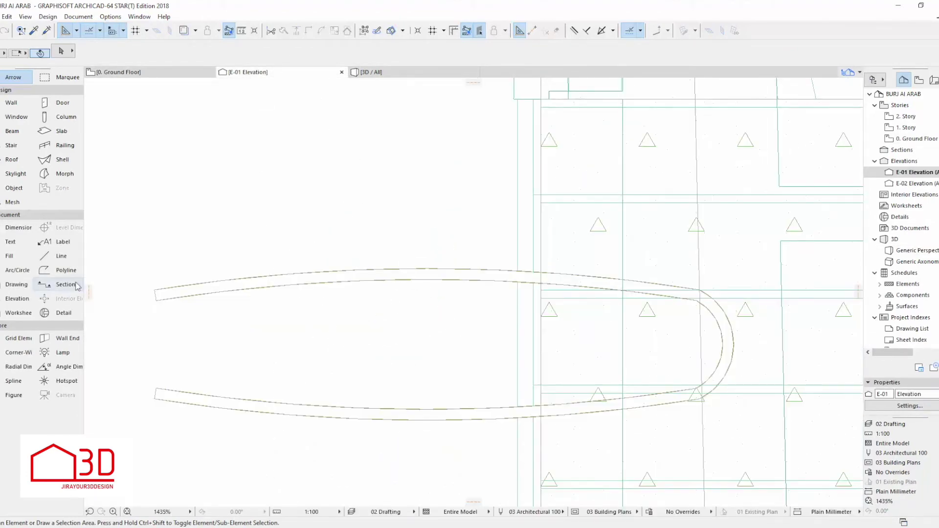
click(58, 256)
click(206, 295)
click(206, 394)
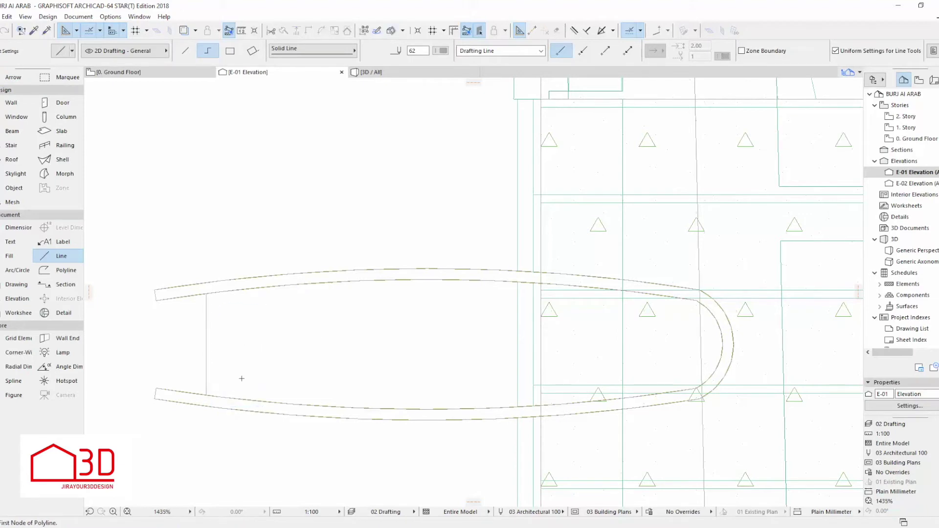
key(Escape)
Step: Create a Magic Wand morph inside the band and stretch its inner edge's corners to the endpoints of the small inner arc
click(63, 174)
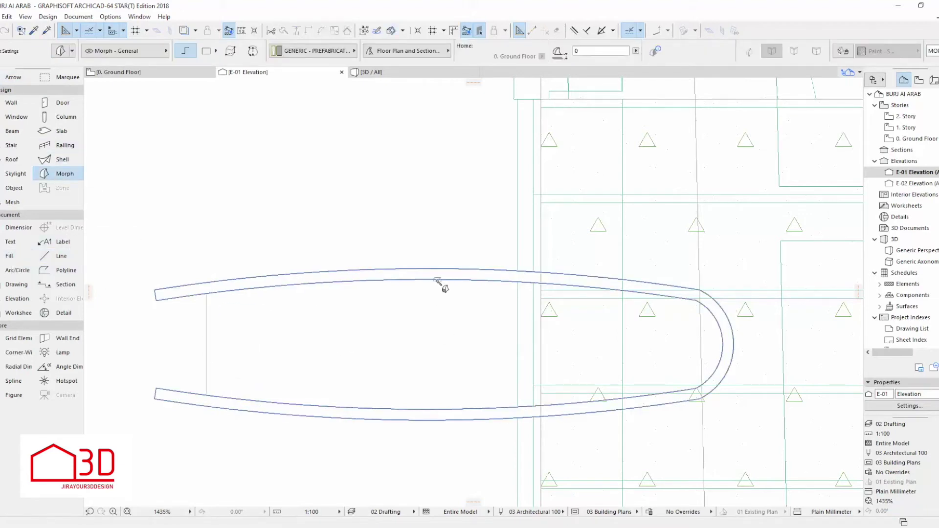
click(461, 331)
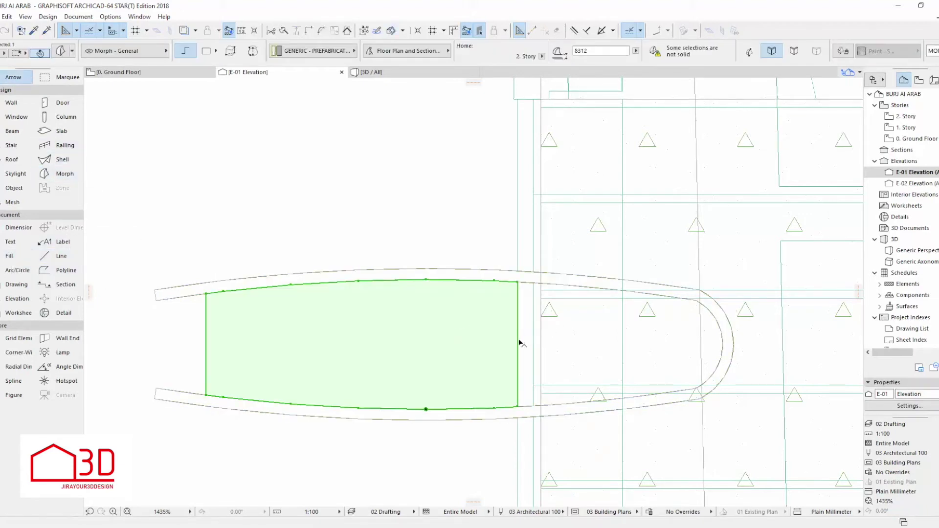
click(519, 348)
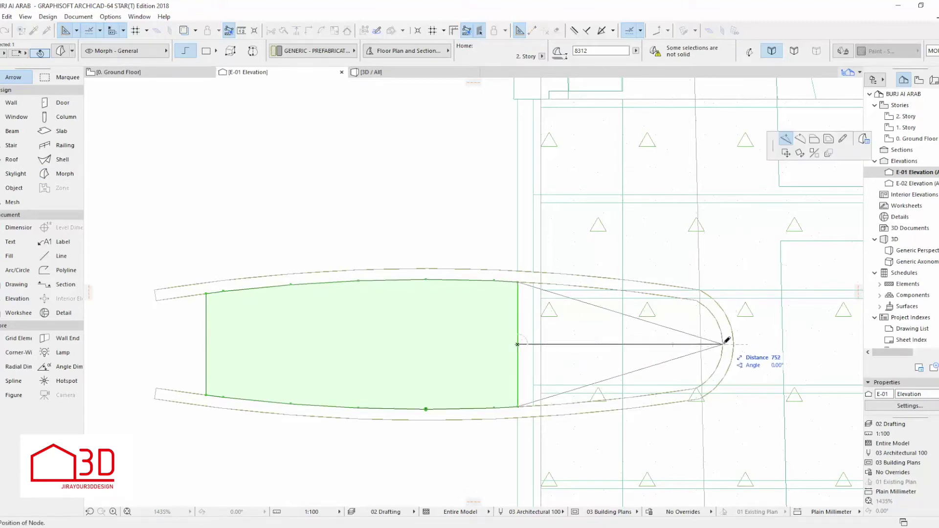
click(695, 301)
click(618, 348)
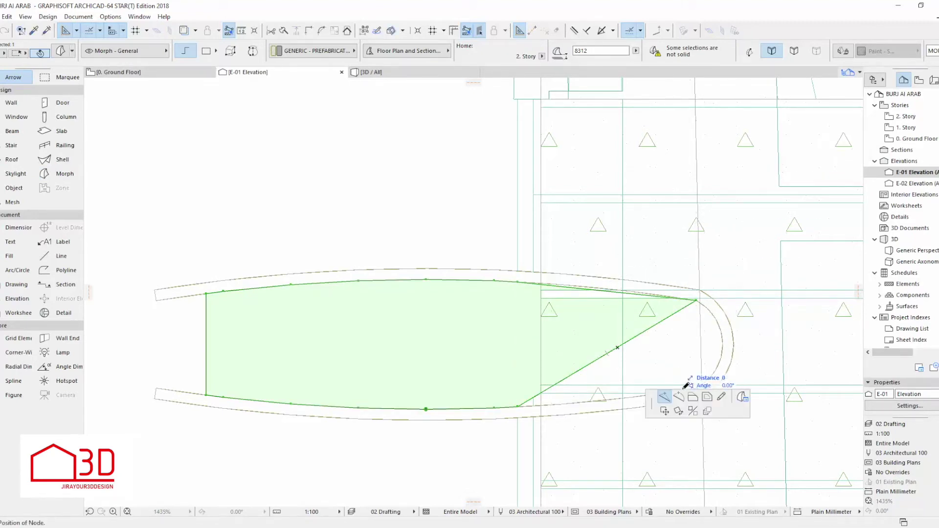
click(697, 349)
Step: Curve the infill morph's end edge to follow the inner arc of the U-shaped band
click(697, 344)
click(801, 139)
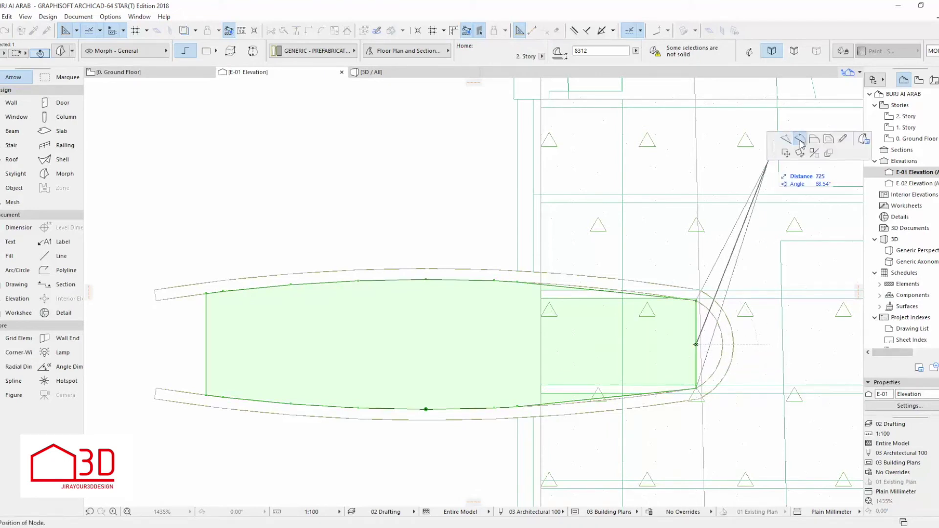
click(724, 345)
scroll(682, 313, up, 2)
click(577, 287)
click(583, 437)
click(583, 441)
scroll(651, 421, down, 2)
key(Escape)
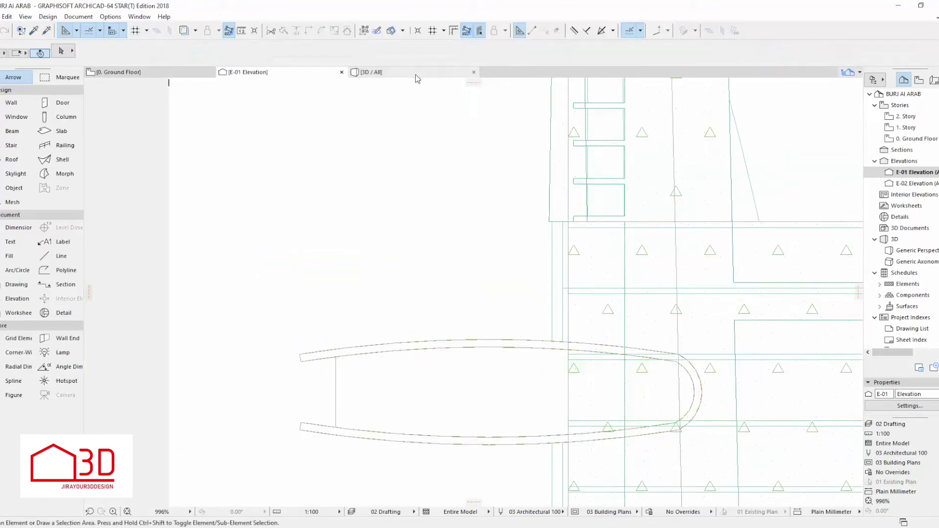
Step: In the 3D view, override the surface of the infill morph with Glass - Blue
click(415, 73)
click(471, 352)
double_click(403, 363)
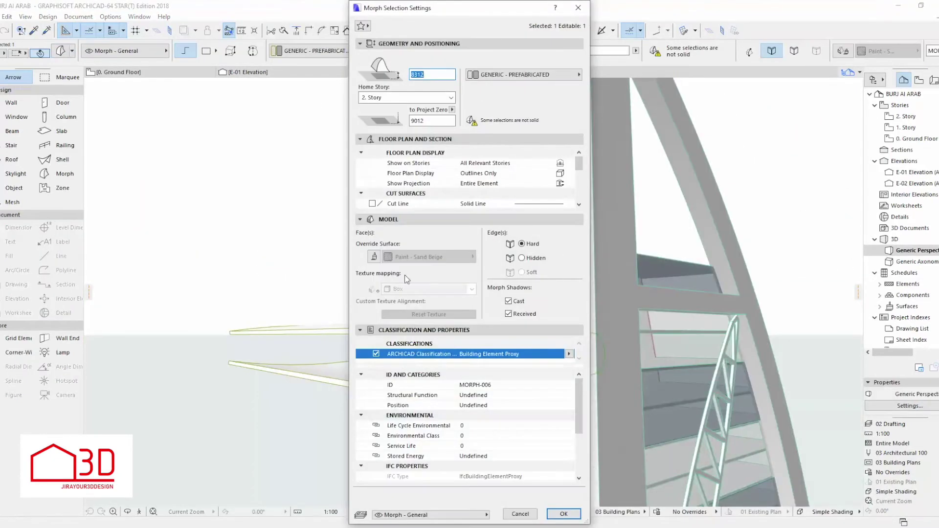
click(374, 256)
click(429, 257)
click(519, 367)
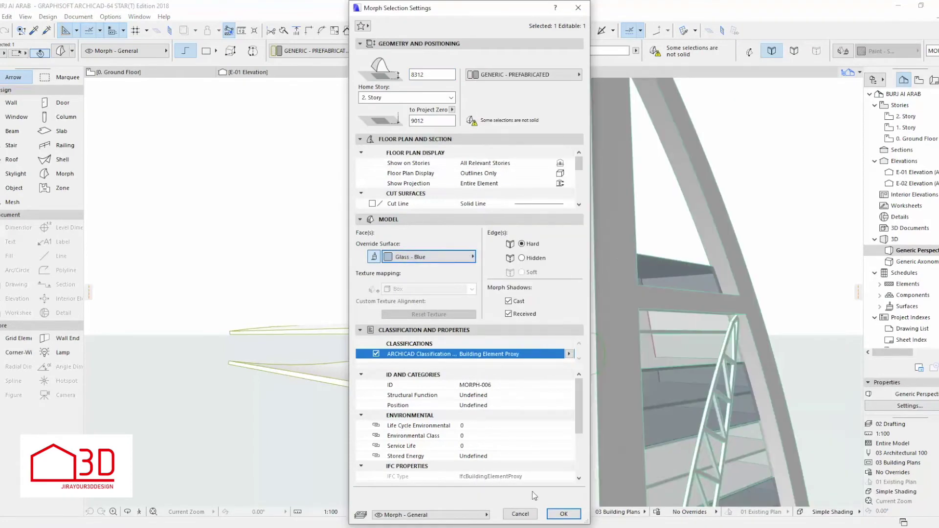
click(564, 514)
Step: Extrude the glass infill morph's face through to the opposite side of the U-shaped band
click(511, 390)
click(437, 363)
click(489, 393)
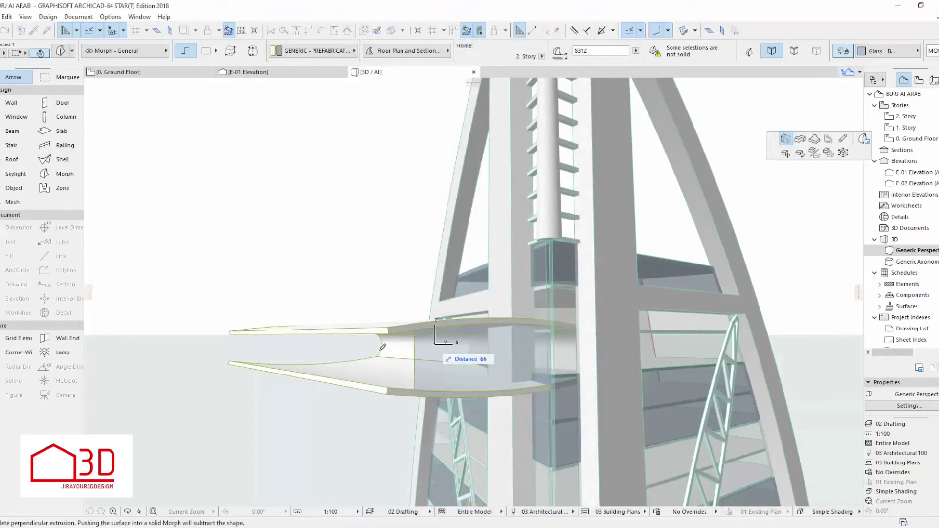
click(233, 357)
click(469, 364)
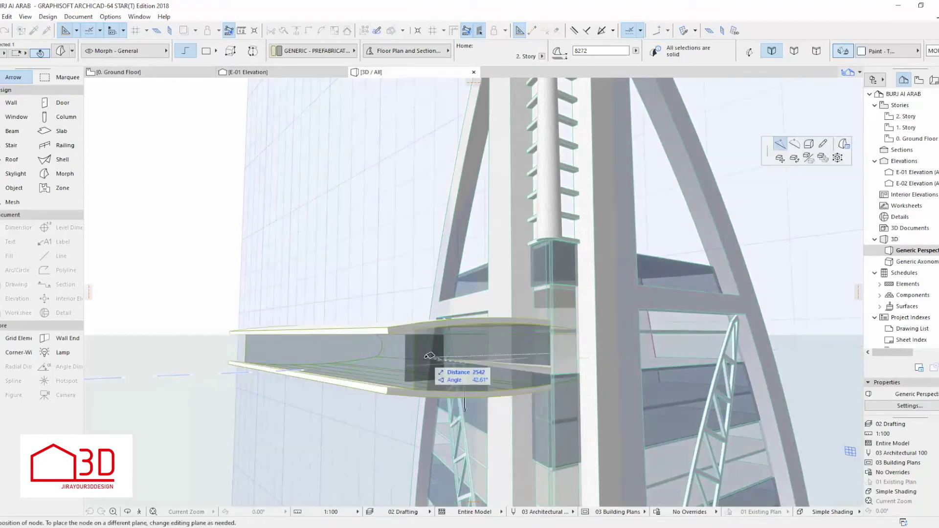
click(450, 346)
key(Escape)
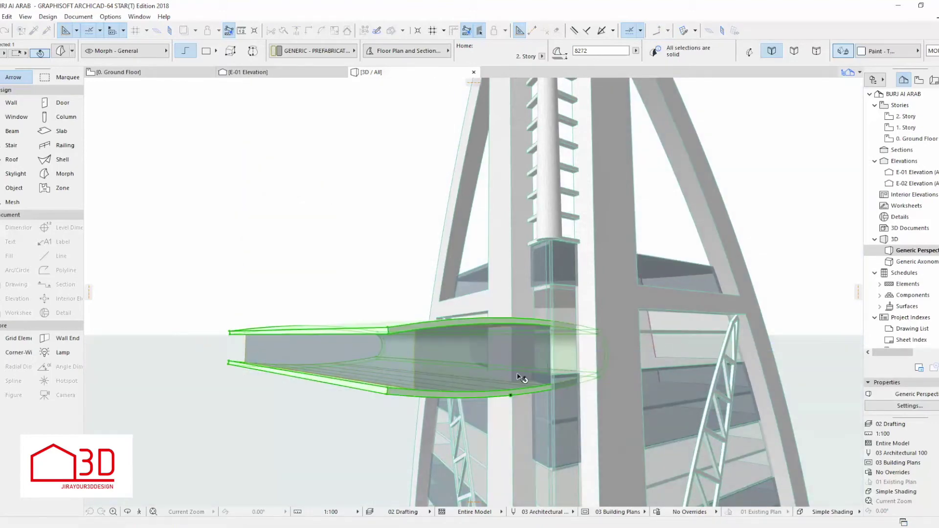
key(Escape)
scroll(436, 385, down, 2)
scroll(436, 385, up, 8)
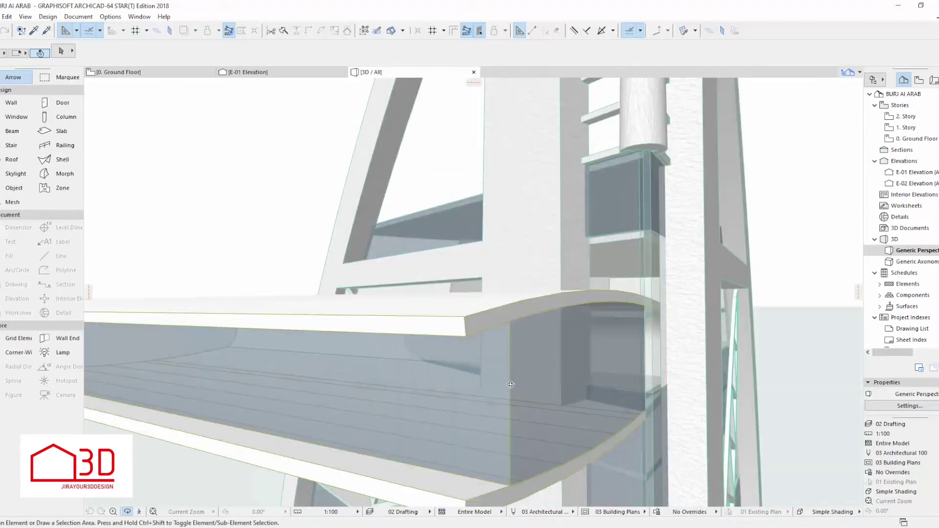
Step: Push the end face of the glass morph nearest the tower's lift shaft inward by 200
click(514, 360)
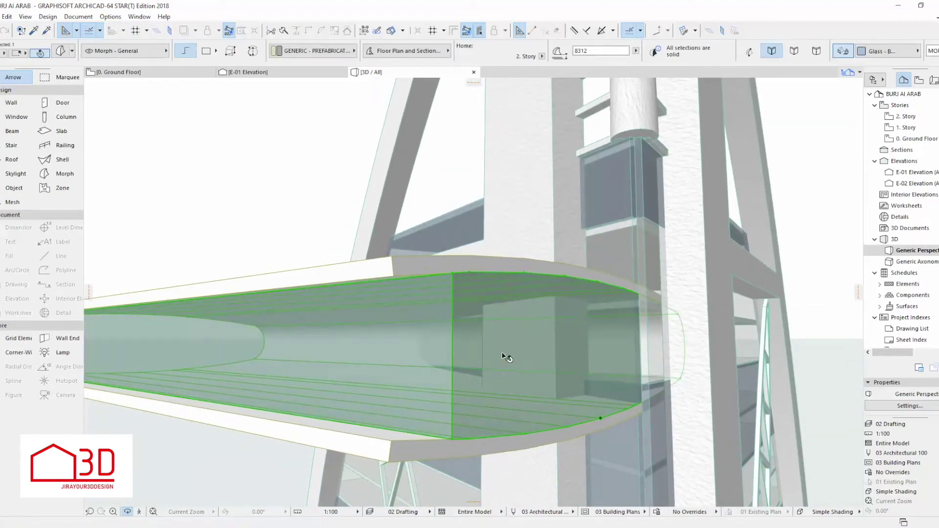
click(495, 363)
key(Tab)
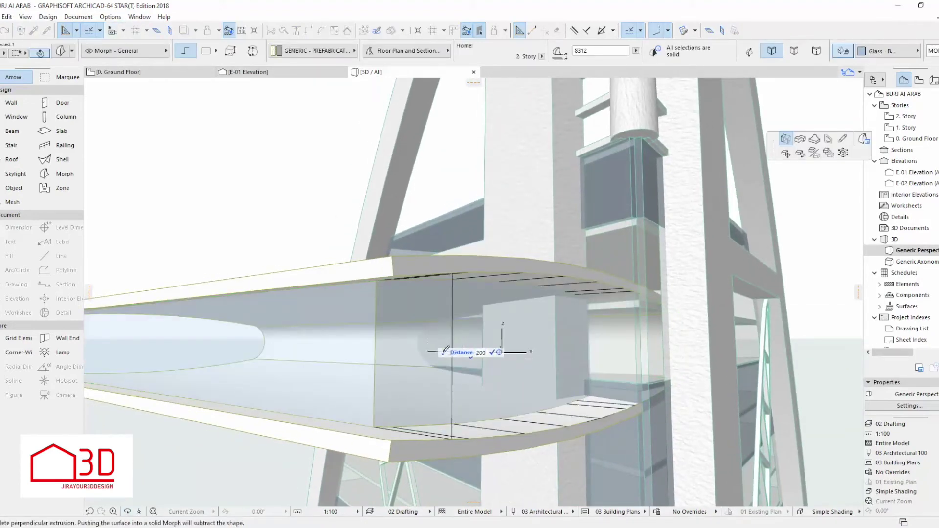
text(200)
key(Return)
click(495, 389)
key(Escape)
Step: Push the opposite end face of the glass morph inward from the edge of the white shell
shift+middle_drag(486, 384, 406, 443)
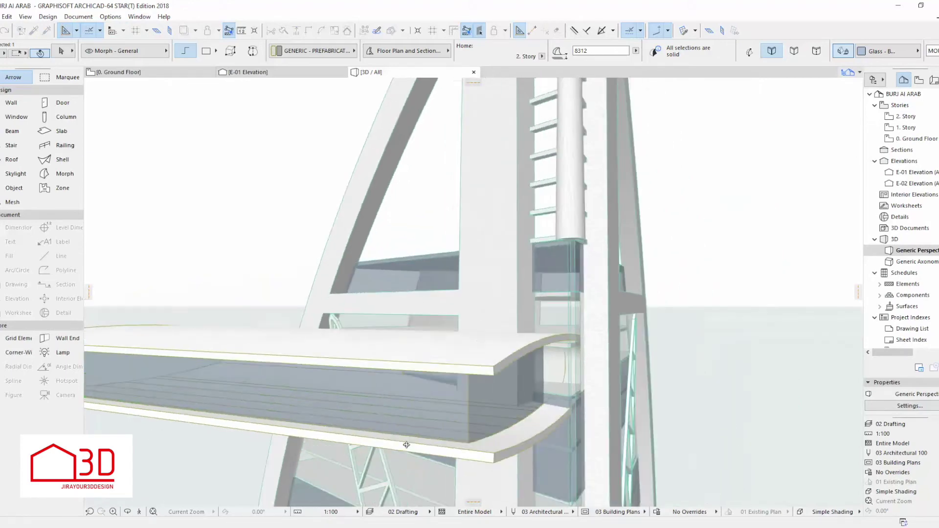
scroll(434, 403, down, 4)
scroll(434, 403, up, 4)
shift+middle_drag(434, 403, 445, 412)
shift+middle_drag(416, 384, 451, 375)
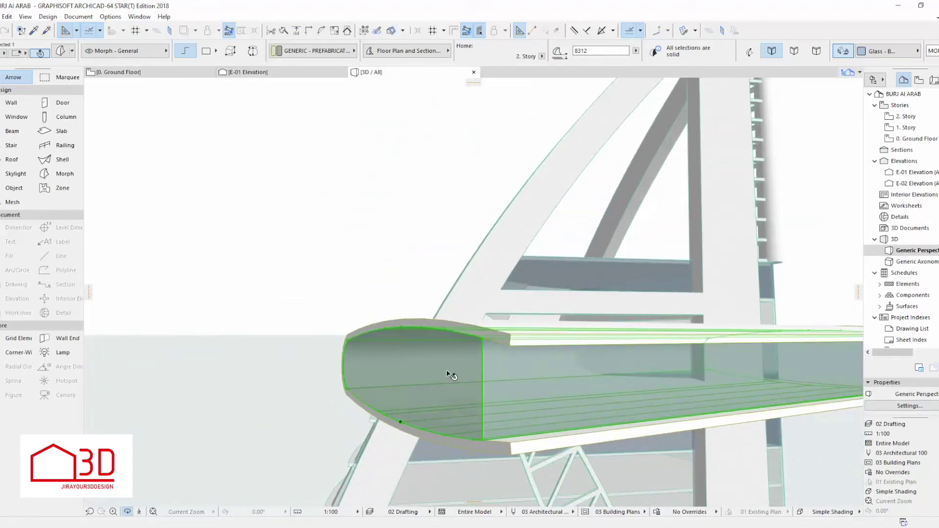
click(448, 371)
key(Tab)
key(Return)
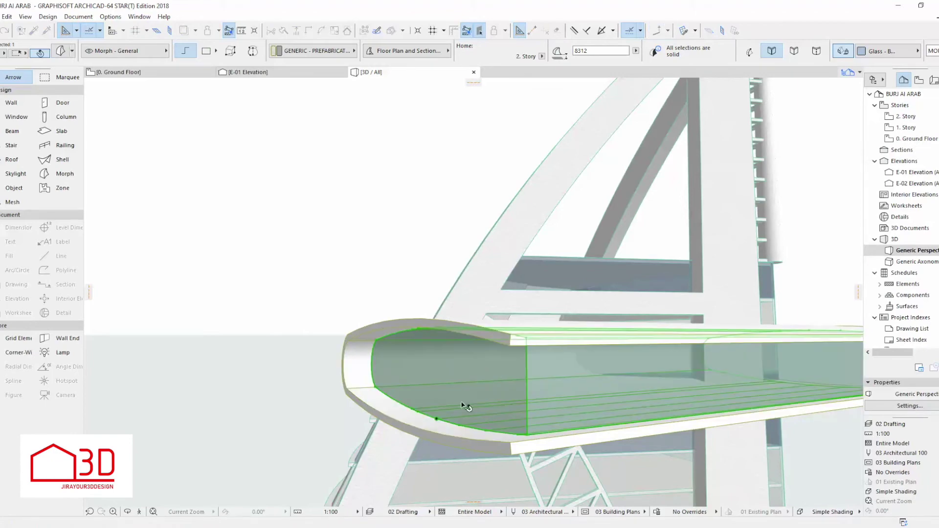
click(323, 453)
Step: Open the 2. Story floor plan to edit the cantilevered volume in plan
scroll(323, 453, down, 5)
shift+middle_drag(520, 445, 413, 422)
scroll(414, 422, up, 8)
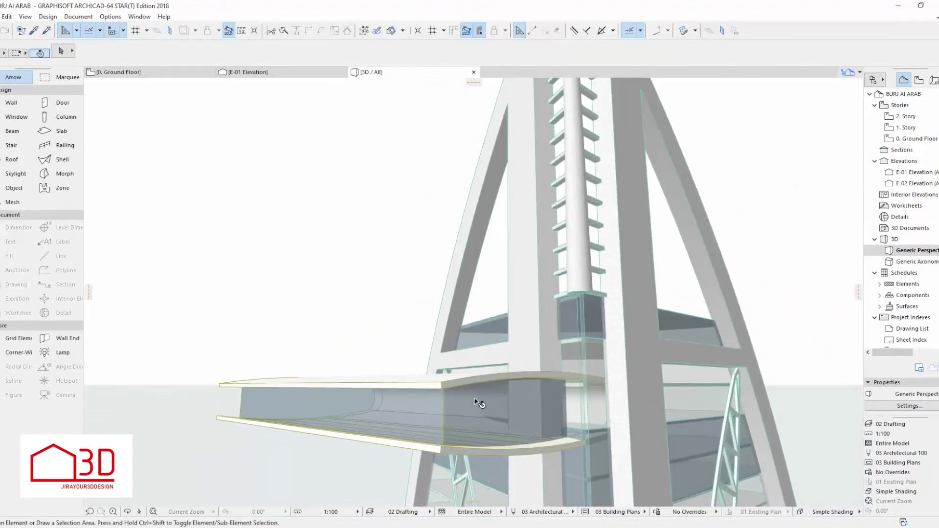
scroll(479, 403, down, 5)
key(F2)
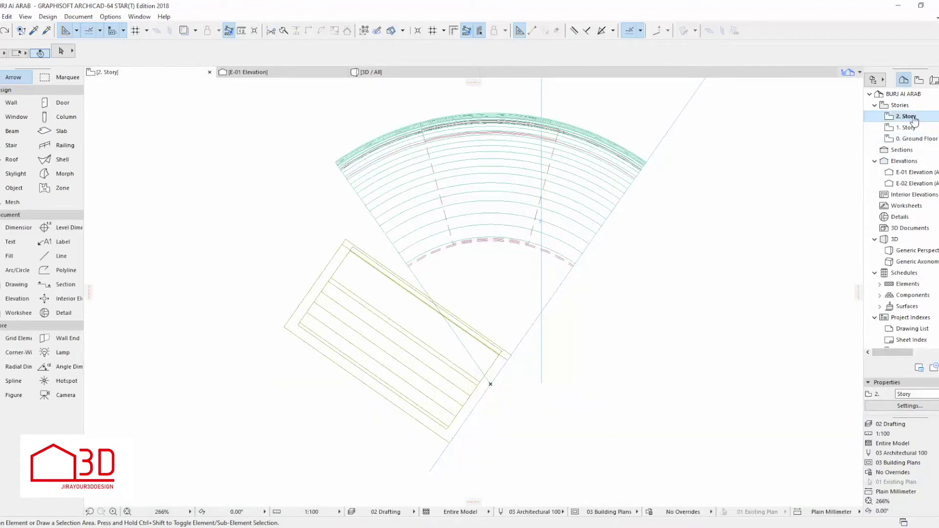
Step: Try to rotate only the glass morph about the lower corner of the volume
click(368, 355)
key(ctrl+e)
click(449, 444)
click(362, 382)
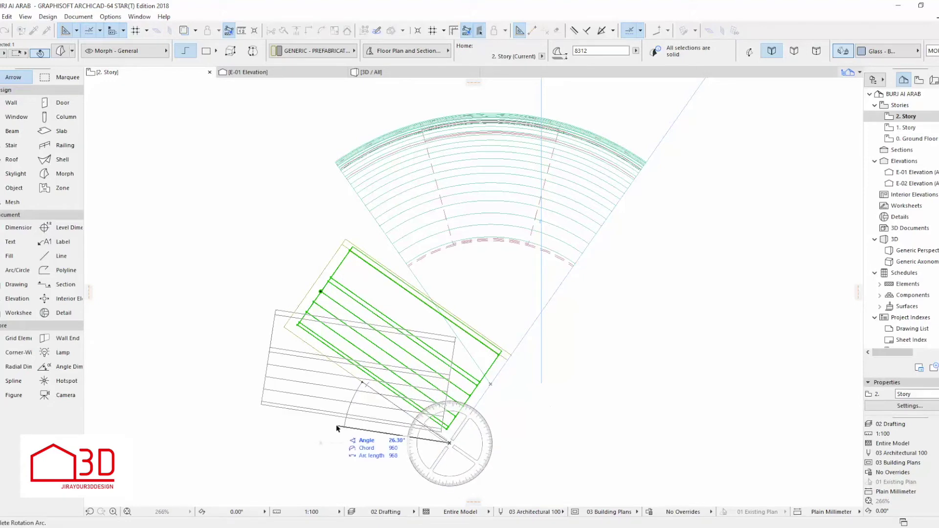
click(335, 444)
key(ctrl+z)
Step: Rotate the glass morph and white shell together about their lower corner until the long edges are horizontal
shift+click(428, 427)
key(ctrl+e)
click(449, 442)
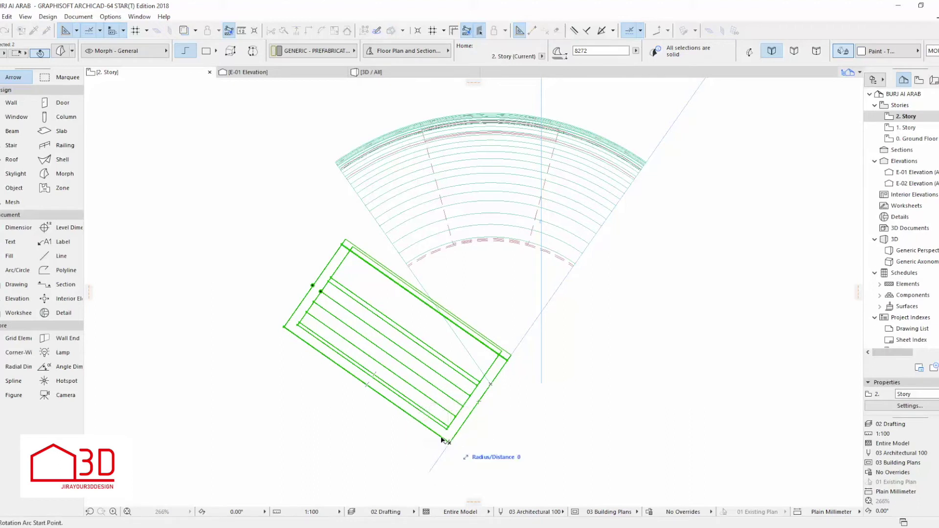
click(356, 380)
click(356, 444)
Step: Move both morphs so the midpoint of their lower long edge sits on the origin where the radial lines meet
click(348, 443)
click(439, 500)
key(ctrl)
click(491, 384)
key(Escape)
drag(287, 310, 232, 438)
key(Delete)
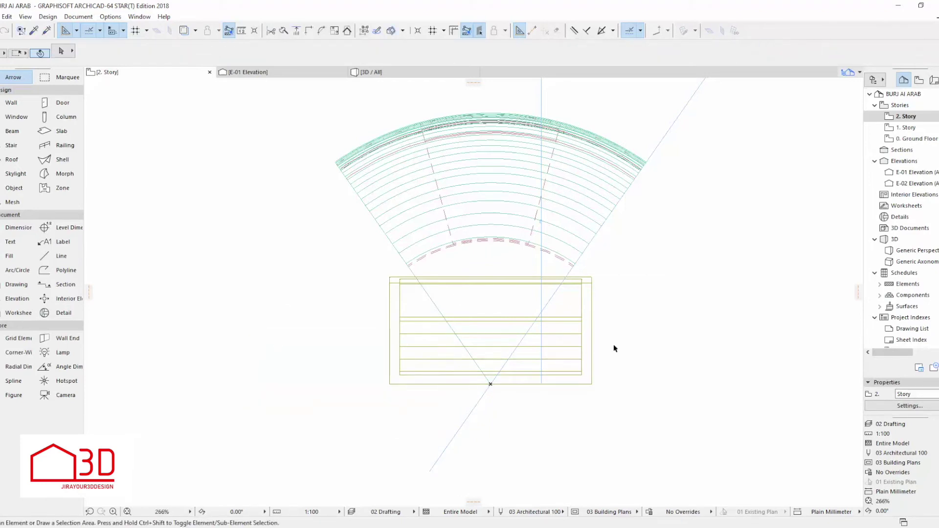
Step: Move both morphs straight down, away from the tower's curved plan, and check their position in 3D
click(591, 346)
click(591, 278)
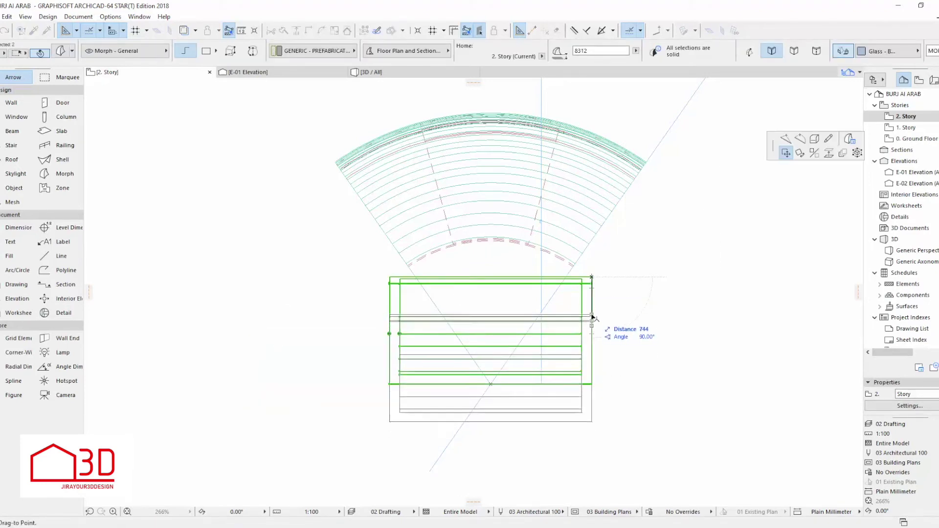
click(592, 321)
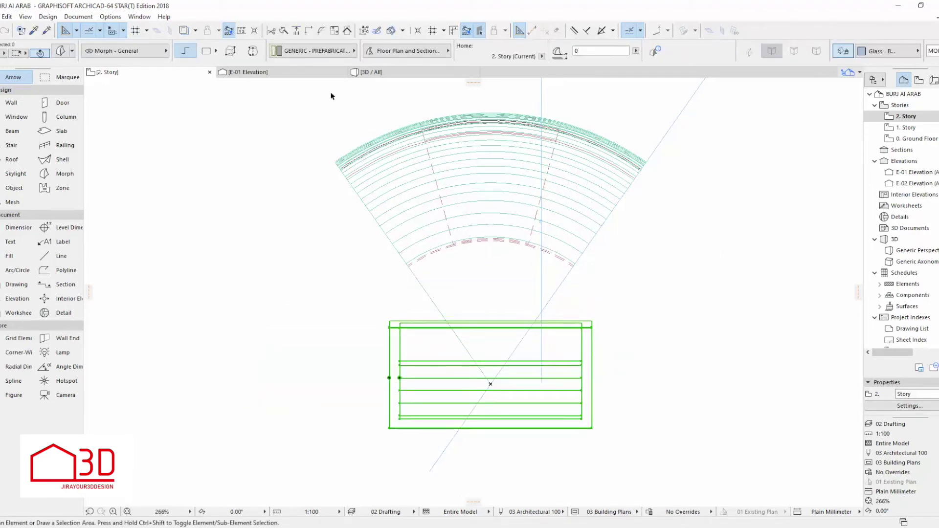
key(F3)
shift+middle_drag(403, 365, 382, 454)
click(167, 74)
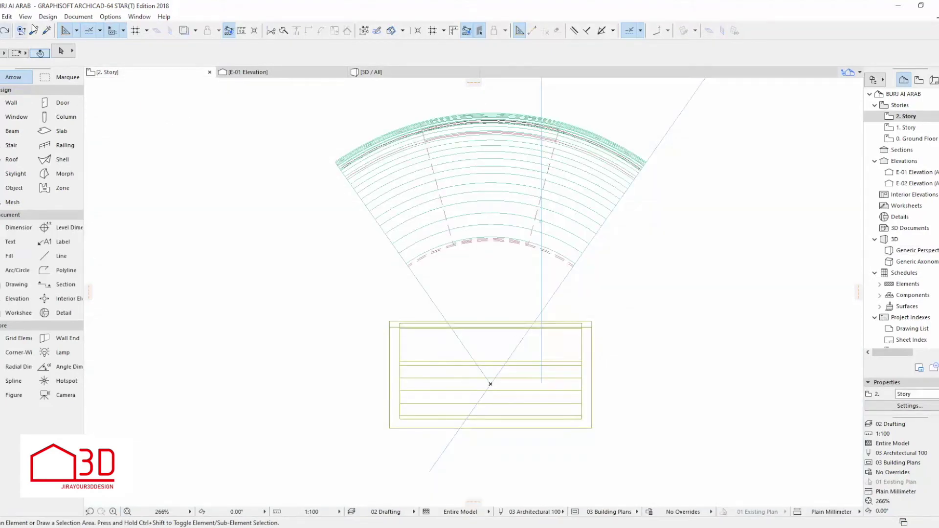
Step: Shrink both morphs graphically around the origin point and check the resized volume in 3D
drag(392, 345, 598, 430)
click(7, 16)
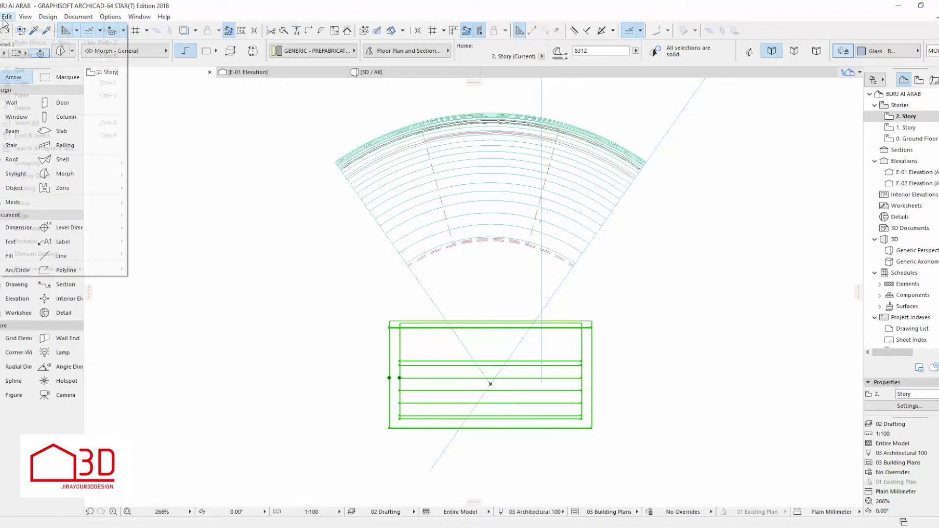
mouse_move(42, 242)
click(174, 265)
key(Escape)
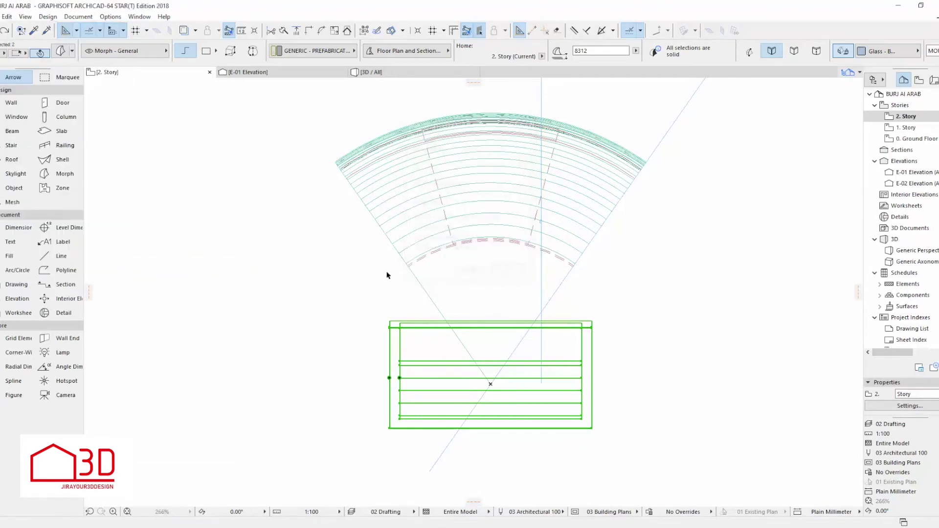
click(593, 385)
click(556, 388)
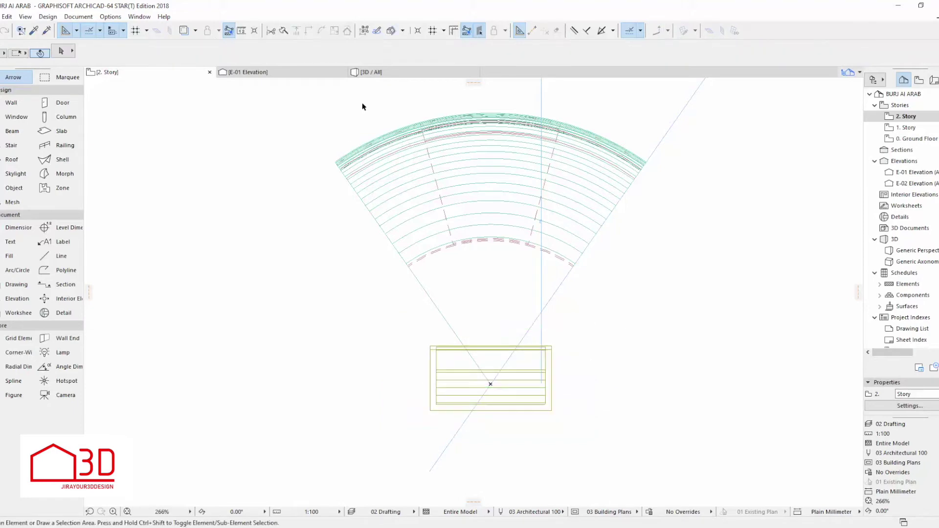
click(424, 72)
scroll(509, 164, down, 1)
scroll(492, 338, up, 4)
shift+middle_drag(491, 362, 329, 406)
key(F2)
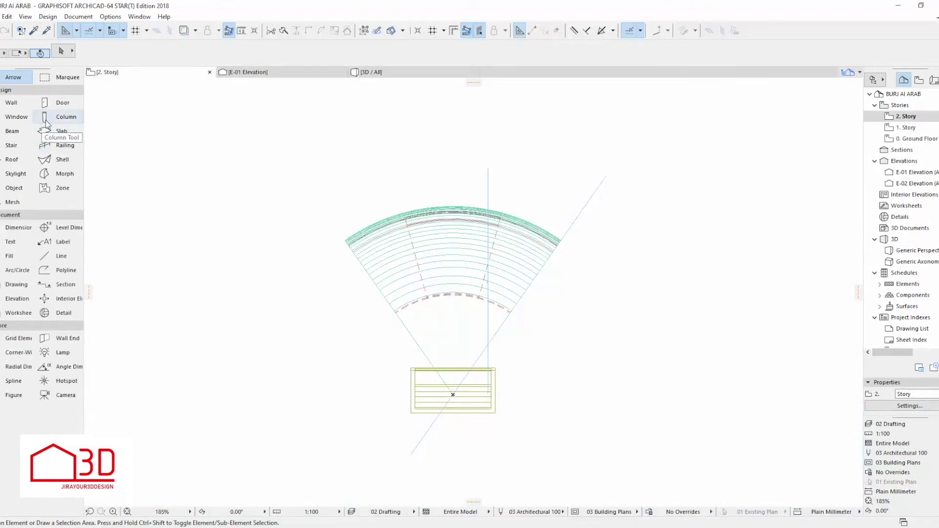
Step: Draw a small circle beyond the tower's outer arc in plan and create a slab from its outline
click(17, 270)
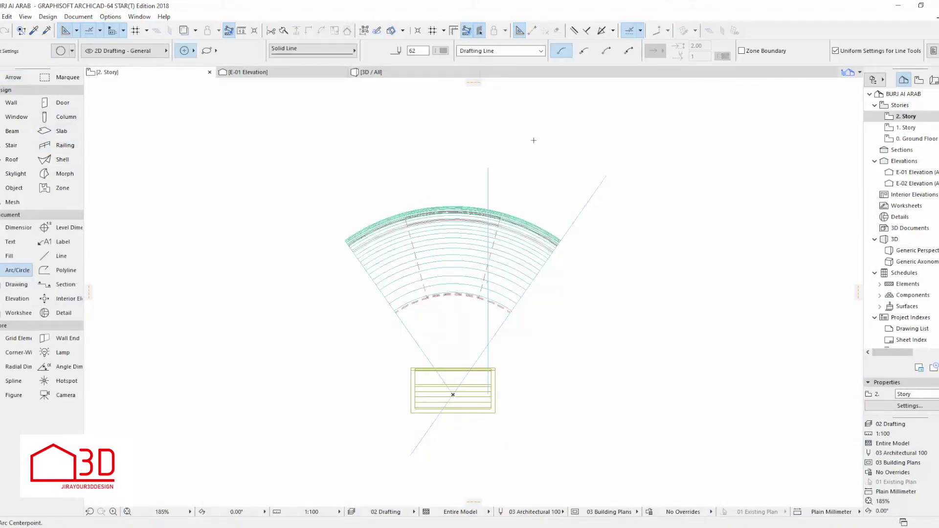
click(444, 161)
key(Escape)
click(419, 178)
key(Escape)
click(62, 130)
key(Escape)
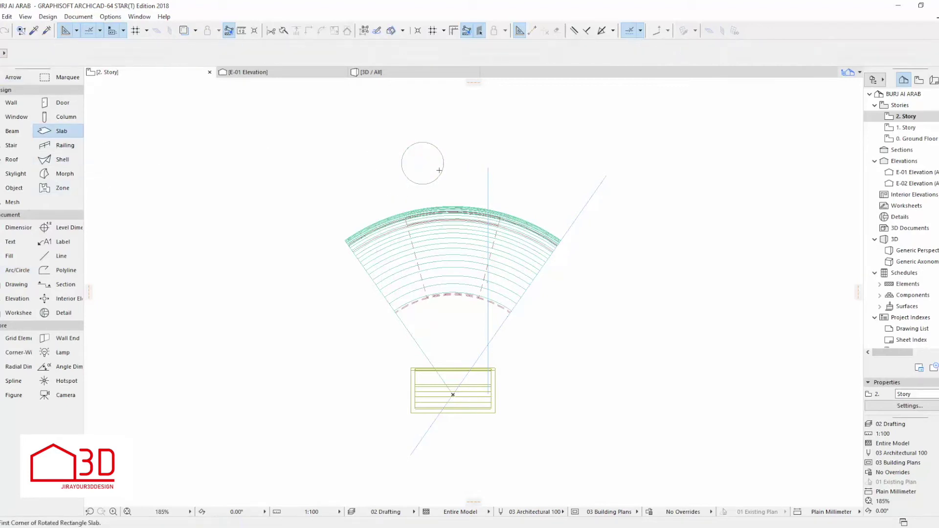
Step: Raise the circular slab vertically in 3D to an offset of 9160 from the 2. Story level, near the tower's upper floors
key(F3)
shift+middle_drag(610, 426, 576, 444)
scroll(576, 453, up, 3)
scroll(574, 455, down, 1)
click(575, 444)
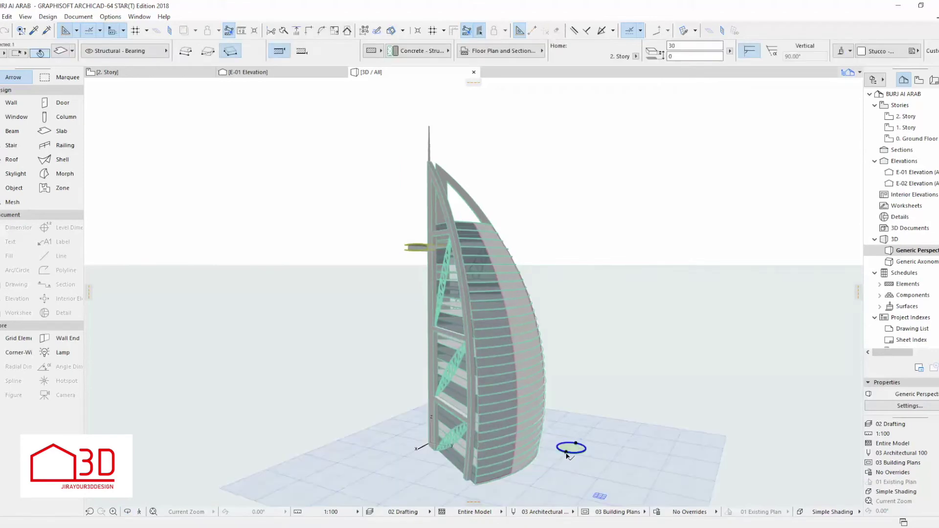
click(567, 453)
scroll(544, 195, up, 4)
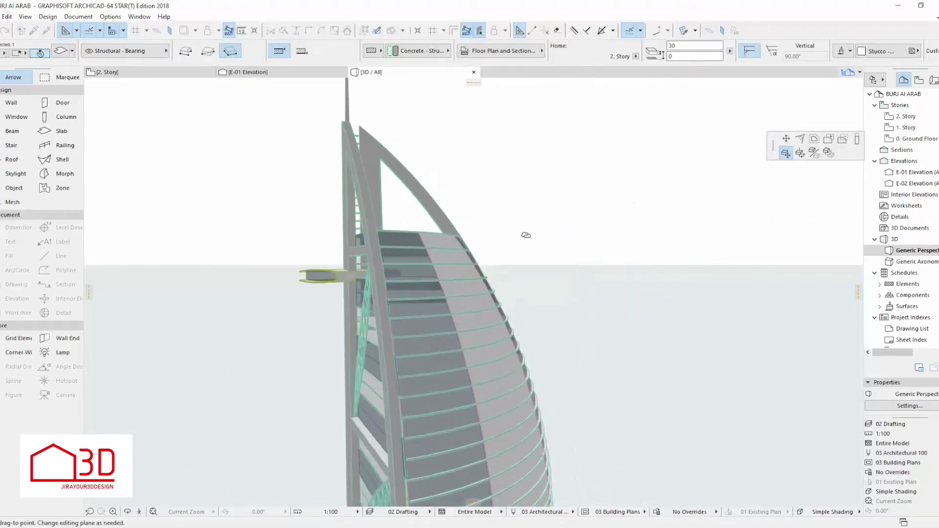
click(383, 248)
key(Escape)
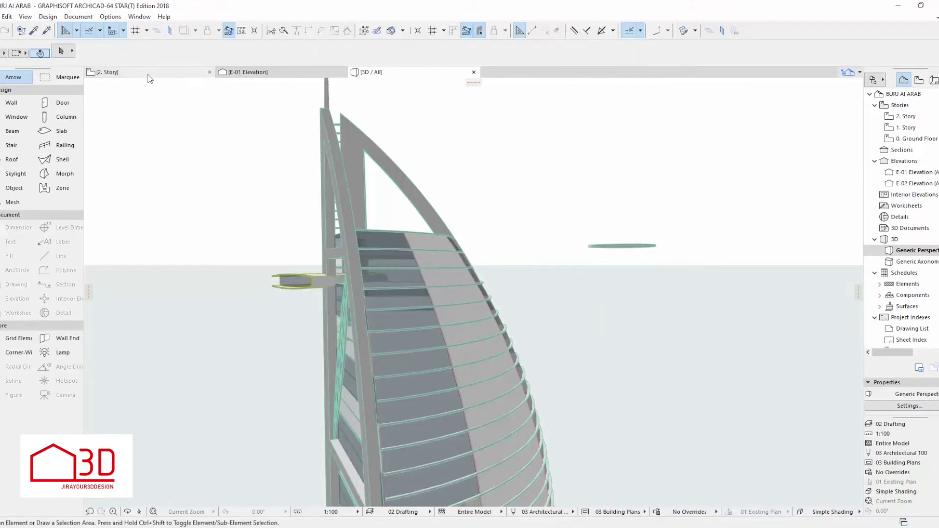
Step: Delete the drafting circle in plan and move the round slab so its edge touches the crown of the tower's outer arc
click(148, 75)
key(s)
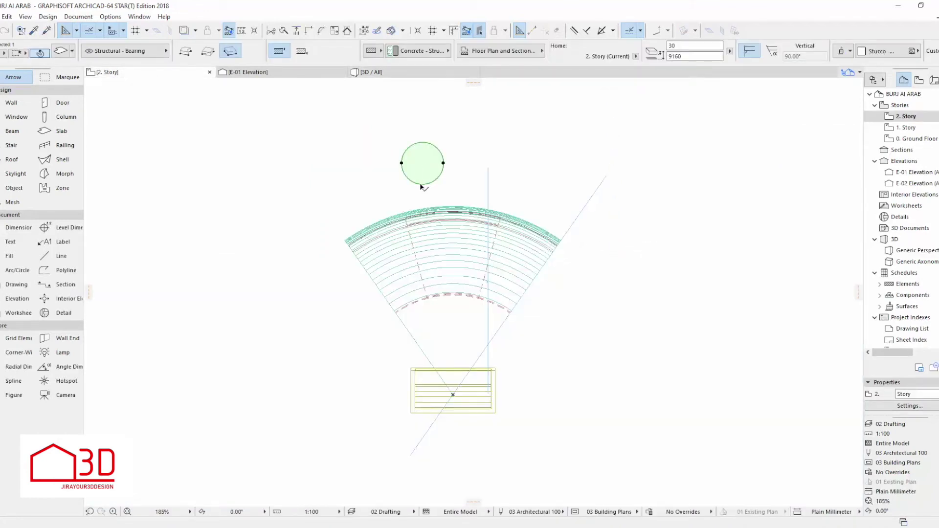
click(423, 182)
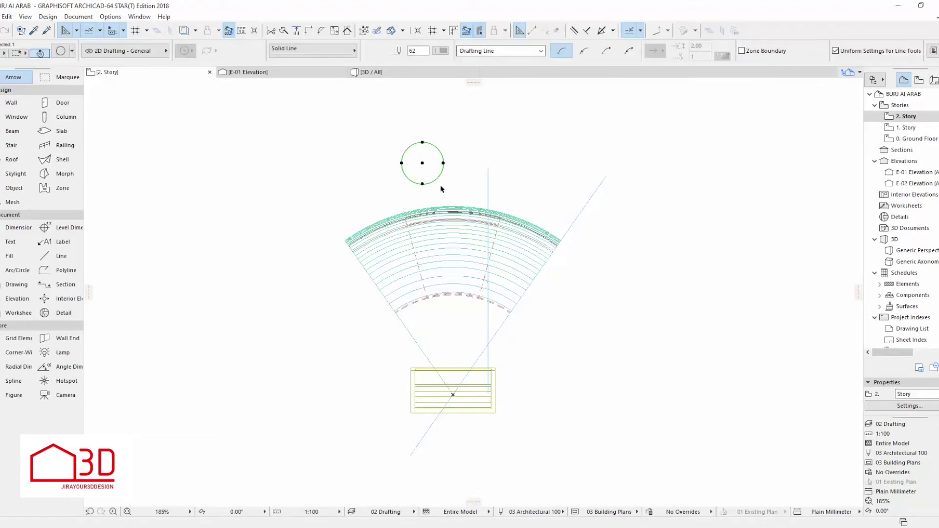
click(411, 181)
click(423, 185)
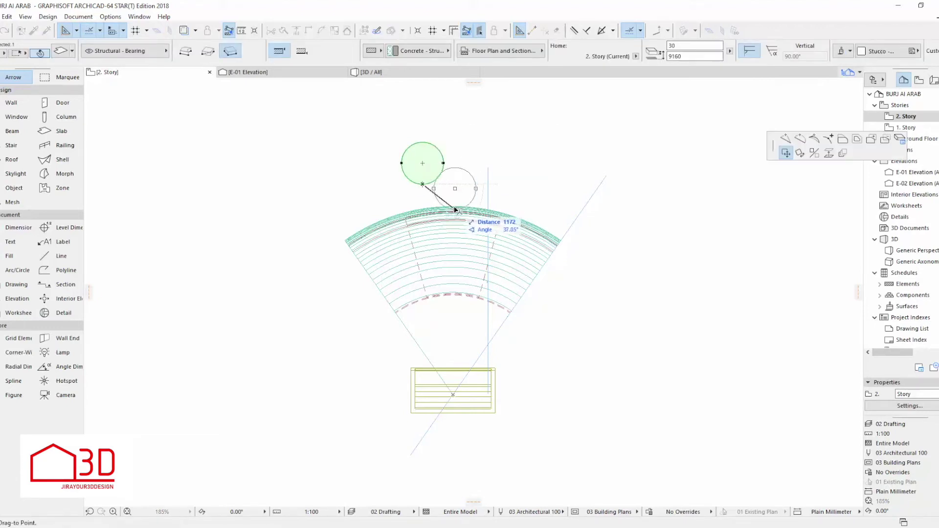
click(454, 207)
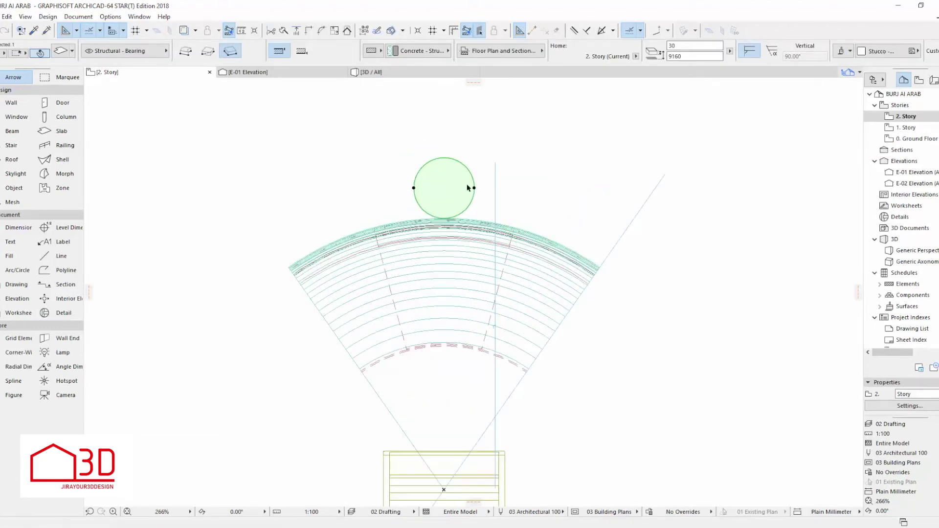
key(Escape)
scroll(478, 203, up, 1)
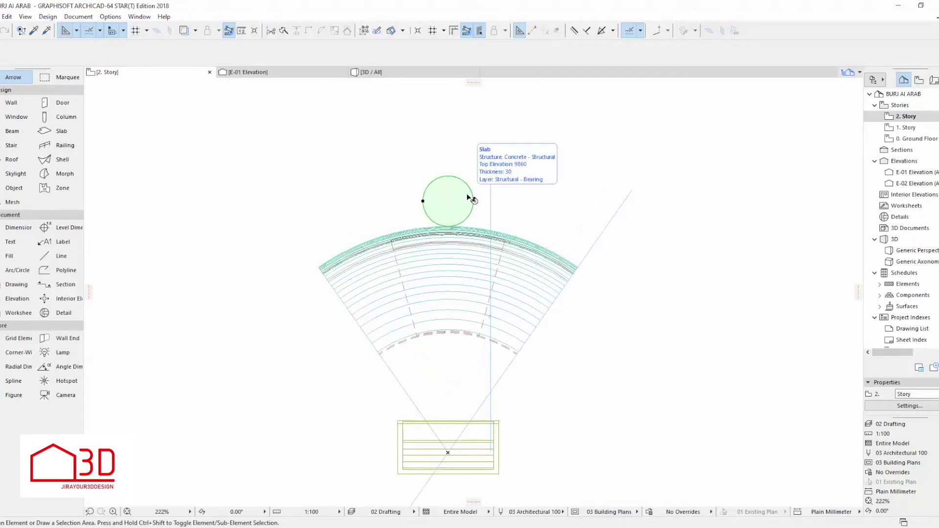
Step: Offset the round slab's edge outward to create a larger concentric slab
click(473, 200)
click(474, 201)
click(814, 139)
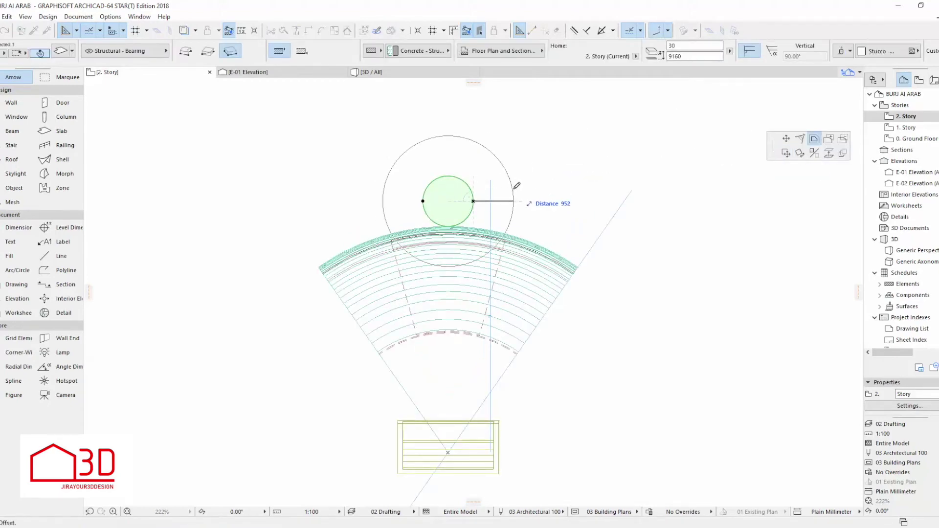
click(475, 198)
key(Escape)
Step: Subtract the inner circle from the larger slab so that it forms a ring around the round slab
scroll(469, 173, up, 3)
scroll(489, 199, down, 1)
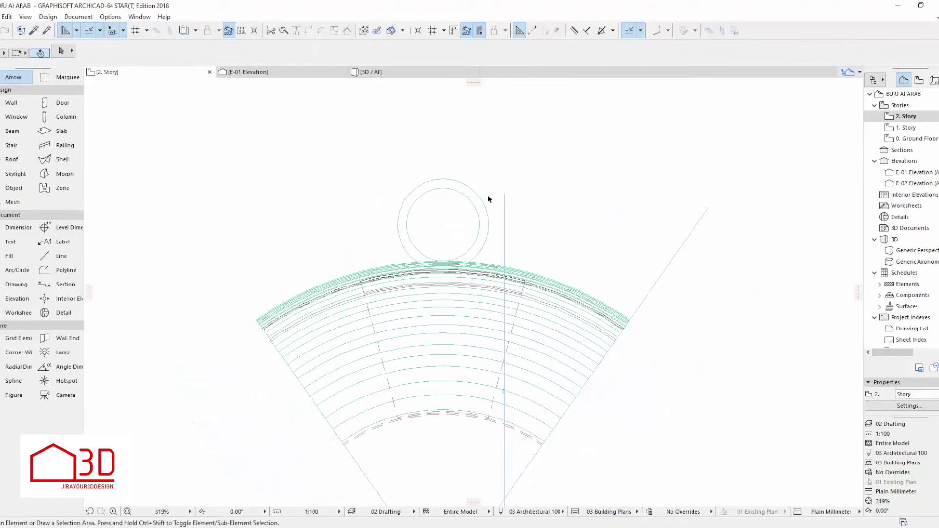
scroll(488, 199, up, 2)
click(452, 216)
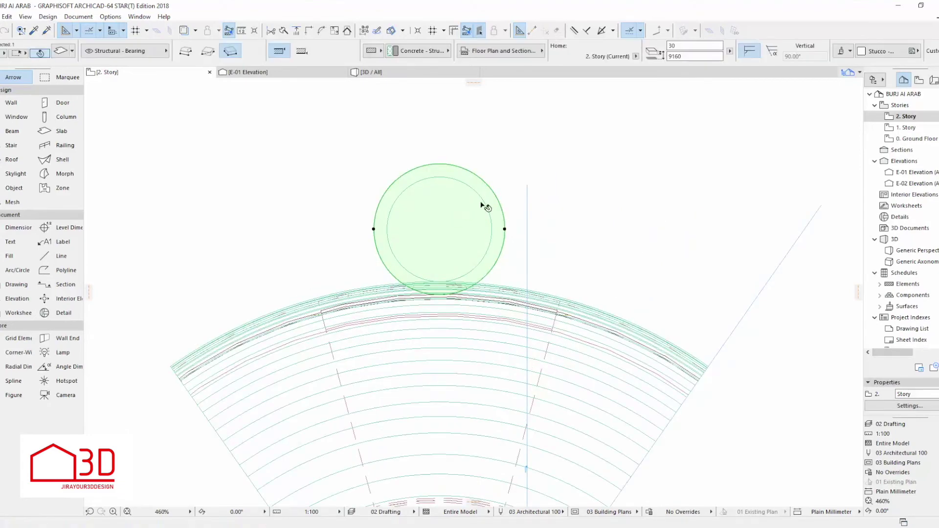
right_click(492, 202)
key(Escape)
click(505, 229)
click(843, 139)
click(490, 227)
click(508, 230)
Step: Offset the ring slab's outer edge slightly outward to create another concentric ring just beyond it
click(504, 229)
click(505, 230)
click(814, 139)
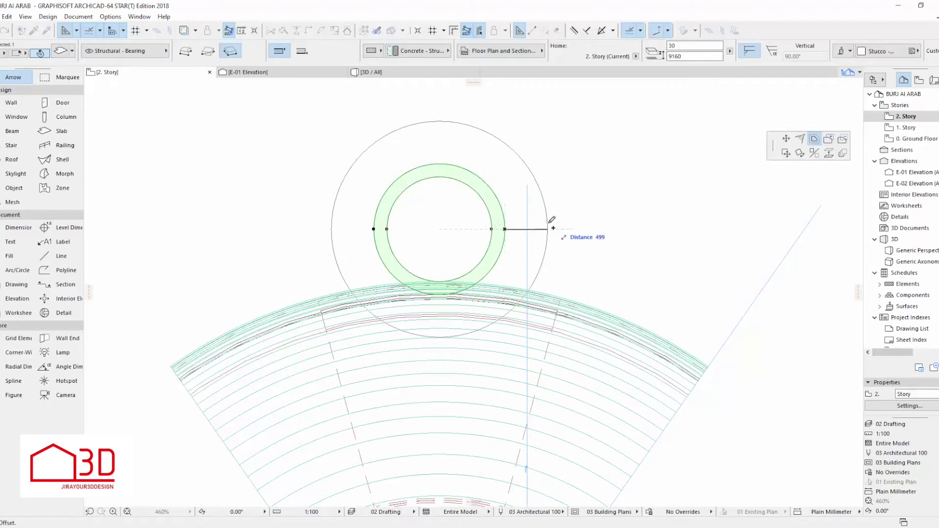
key(Escape)
scroll(504, 221, up, 4)
click(509, 223)
scroll(508, 223, up, 3)
scroll(509, 223, down, 3)
scroll(503, 221, down, 4)
middle_drag(440, 243, 478, 260)
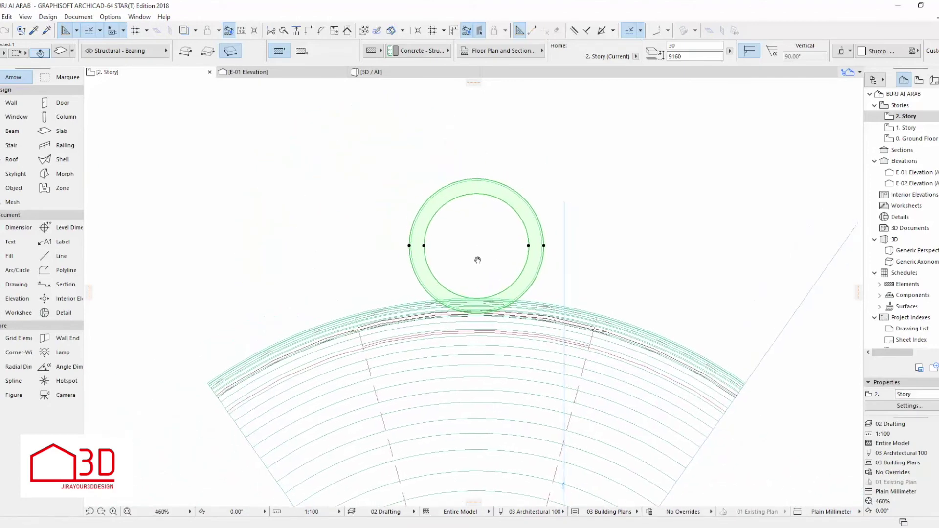
scroll(470, 254, up, 3)
key(Escape)
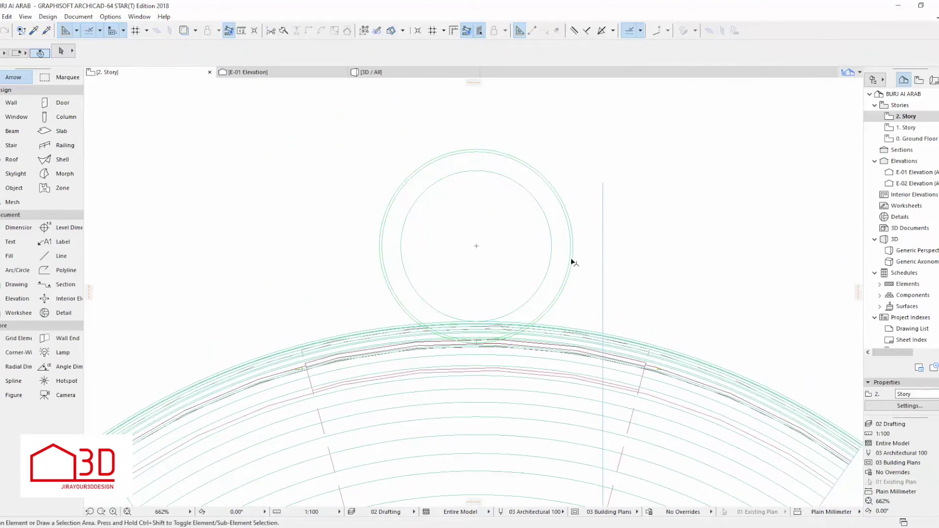
Step: Subtract the existing ring's outline from the newest outer slab to form a thin rim
click(574, 261)
click(572, 246)
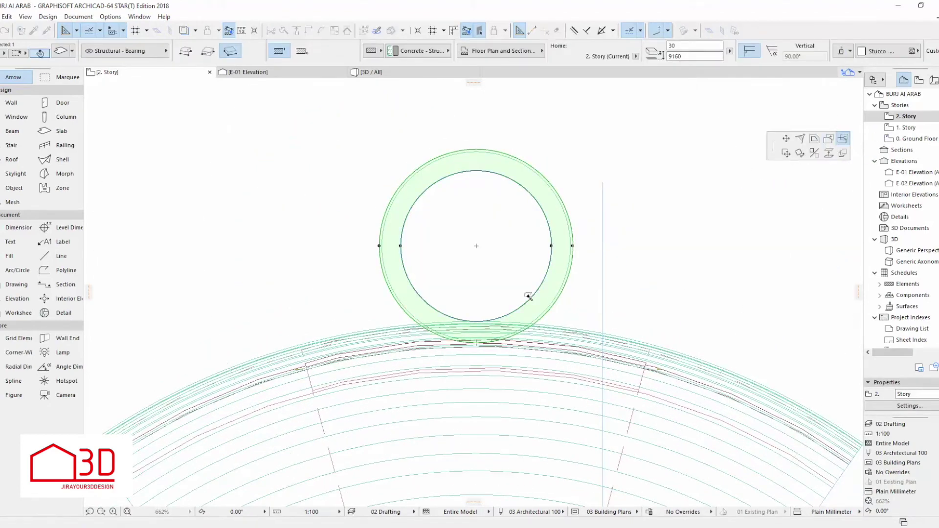
click(565, 214)
click(558, 247)
click(573, 260)
key(Escape)
Step: Move the concentric round slabs away from the tower's outer arc, leaving a gap between them
scroll(646, 287, down, 1)
click(556, 293)
key(Escape)
click(501, 285)
key(Escape)
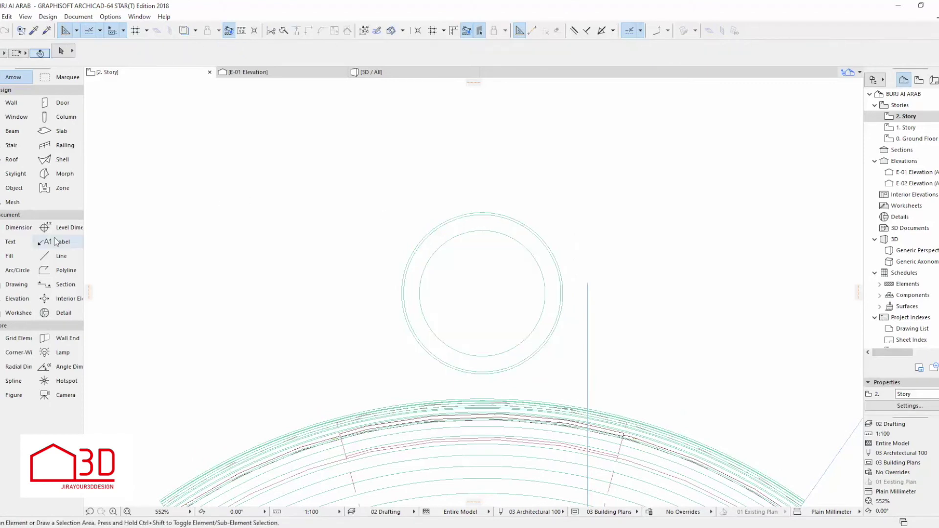
Step: Draw a narrow radial slab bridging the gap between the round slab and the surrounding rim
click(62, 131)
scroll(547, 290, up, 4)
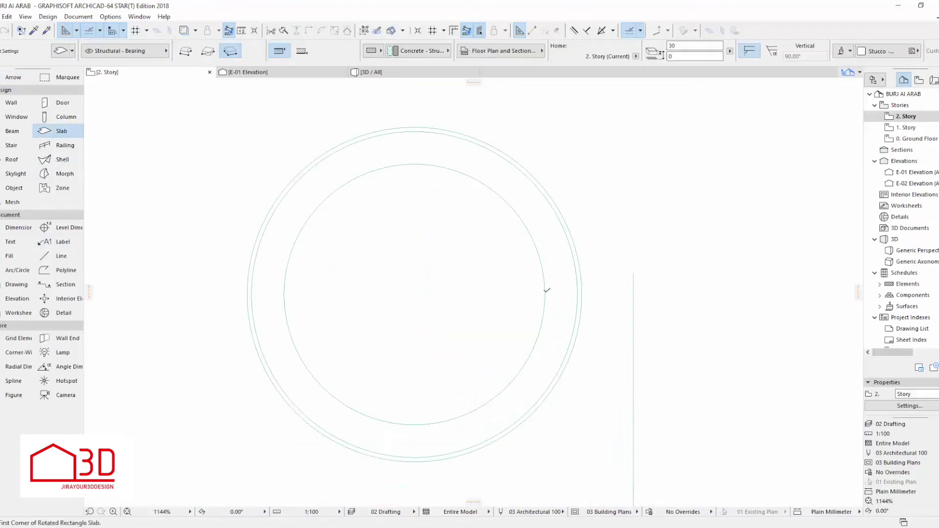
scroll(546, 293, up, 4)
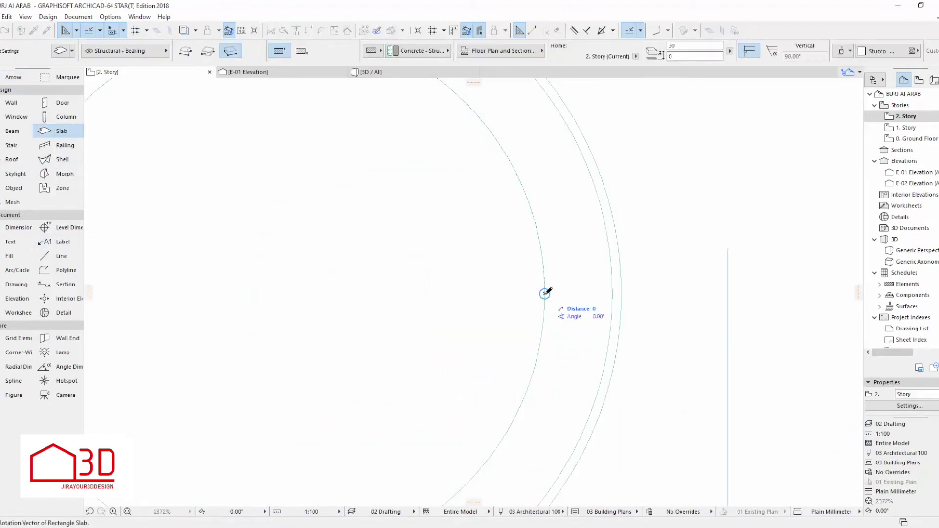
click(613, 293)
key(w)
click(608, 297)
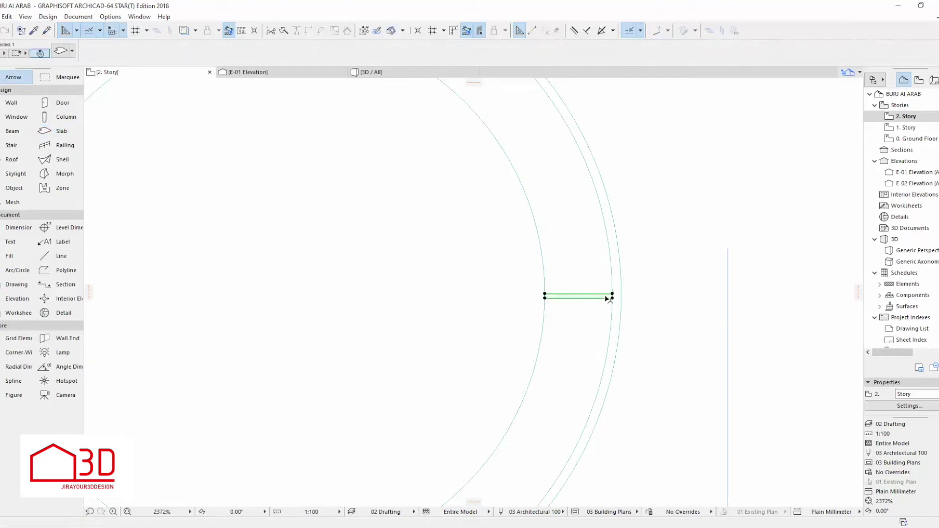
click(578, 294)
key(Escape)
scroll(676, 278, down, 7)
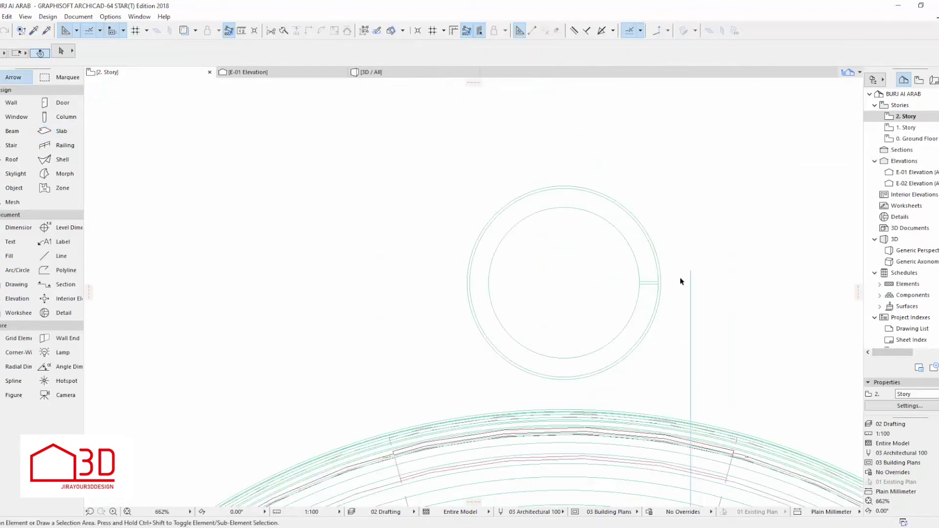
Step: Multiply the radial slab by rotation around the disc's centre with the Spread method, rotating copies to path, to fill the full ring with spokes
click(650, 283)
click(640, 283)
click(842, 153)
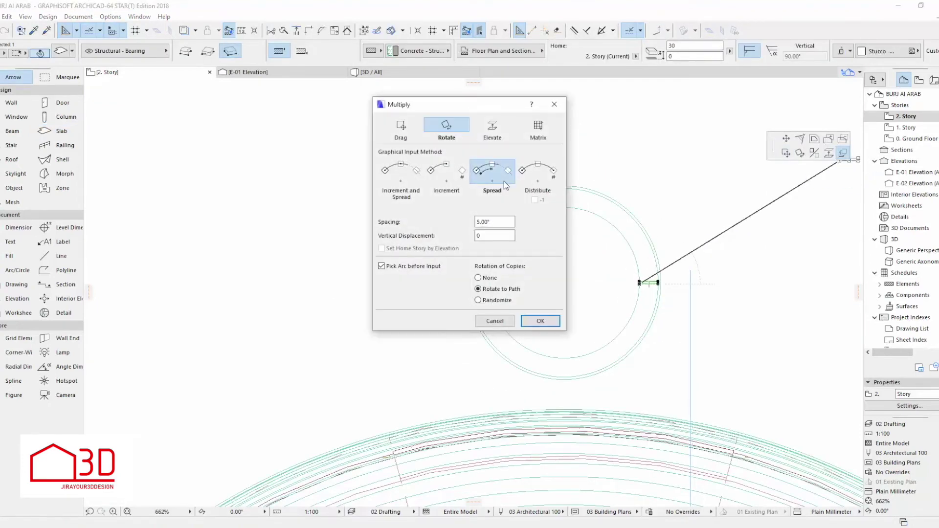
click(529, 323)
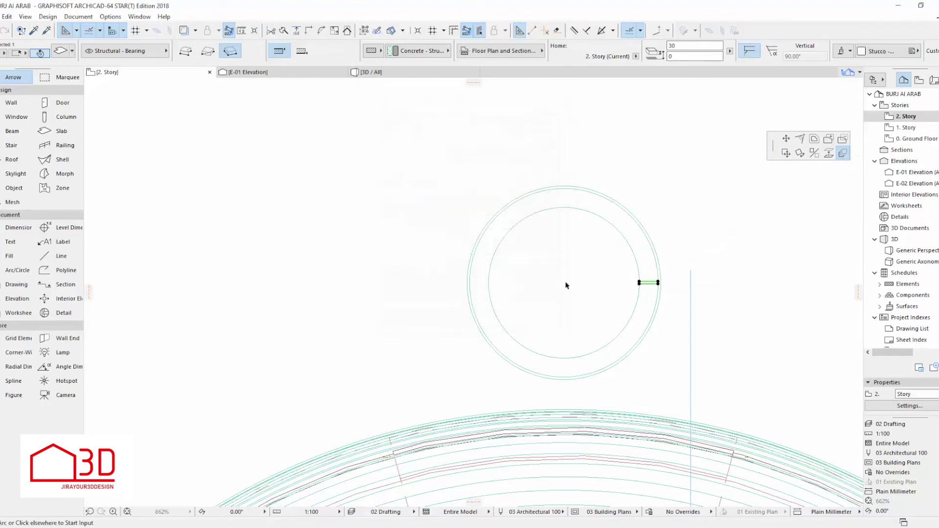
click(564, 283)
scroll(643, 286, up, 8)
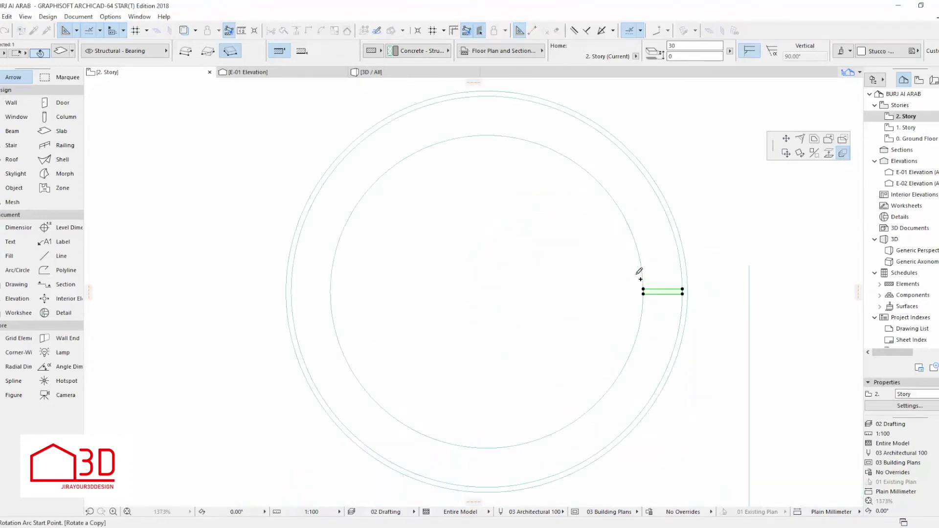
scroll(644, 291, down, 5)
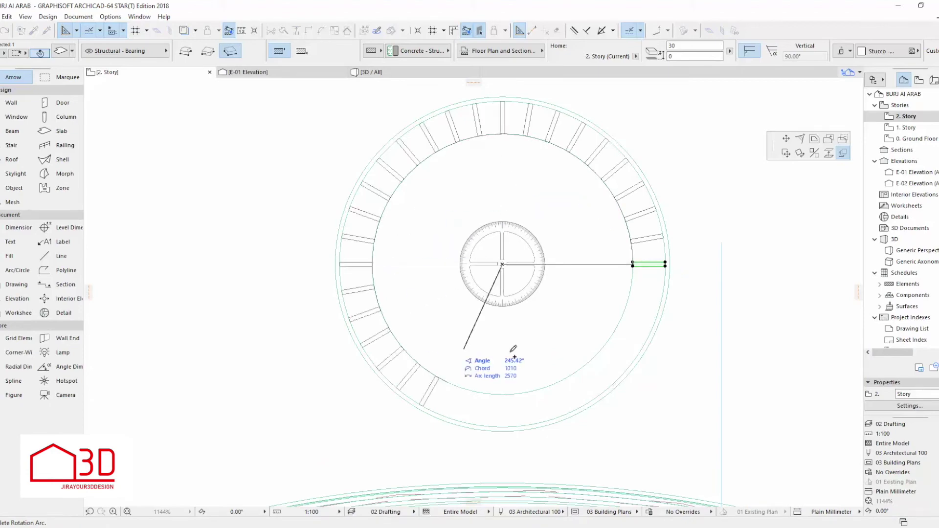
click(620, 277)
scroll(477, 321, down, 4)
click(480, 317)
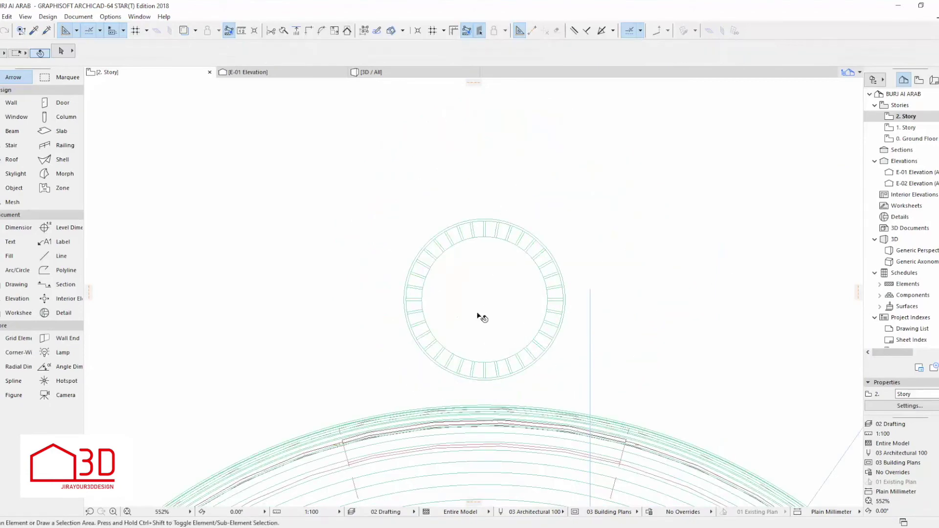
Step: Set the elevation of all helipad slabs, including the spokes, to 9160 to match the round slab, and check them in 3D
middle_drag(599, 310, 545, 285)
scroll(618, 282, down, 2)
click(416, 72)
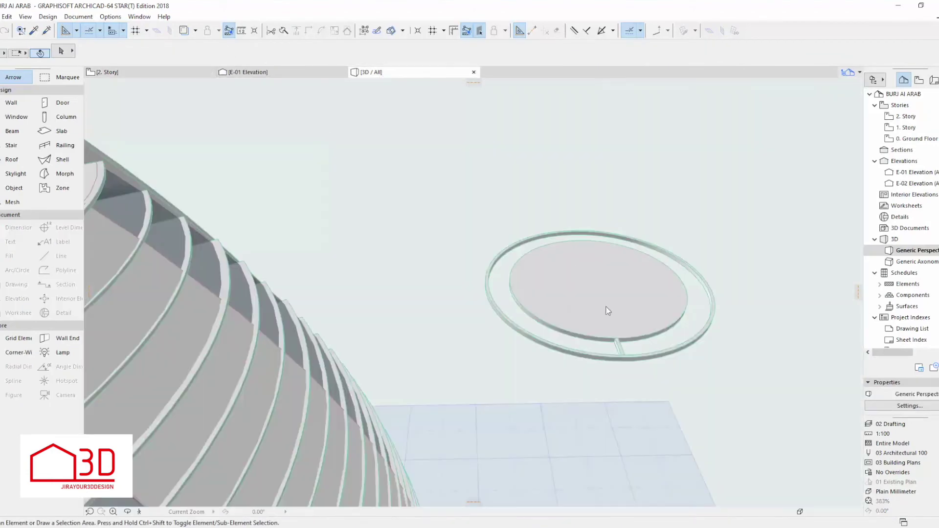
scroll(467, 137, up, 2)
click(173, 73)
scroll(511, 236, up, 4)
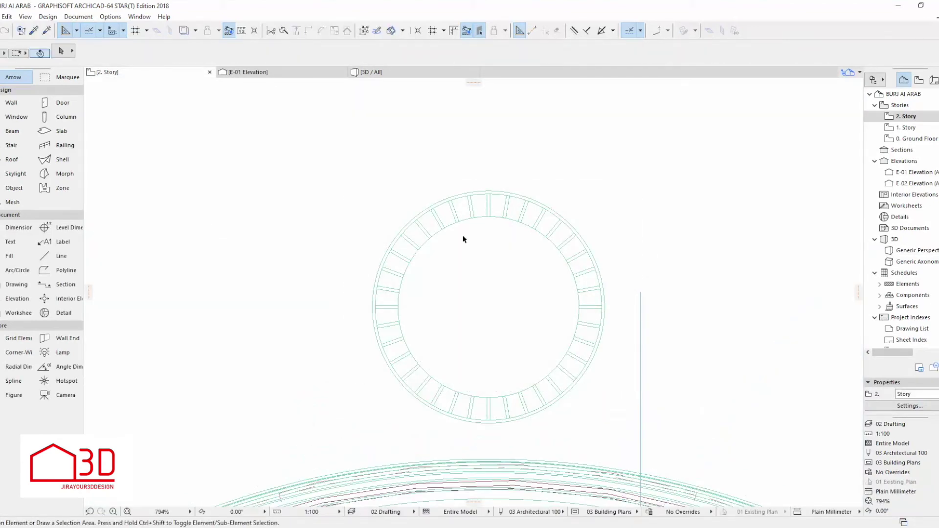
click(484, 272)
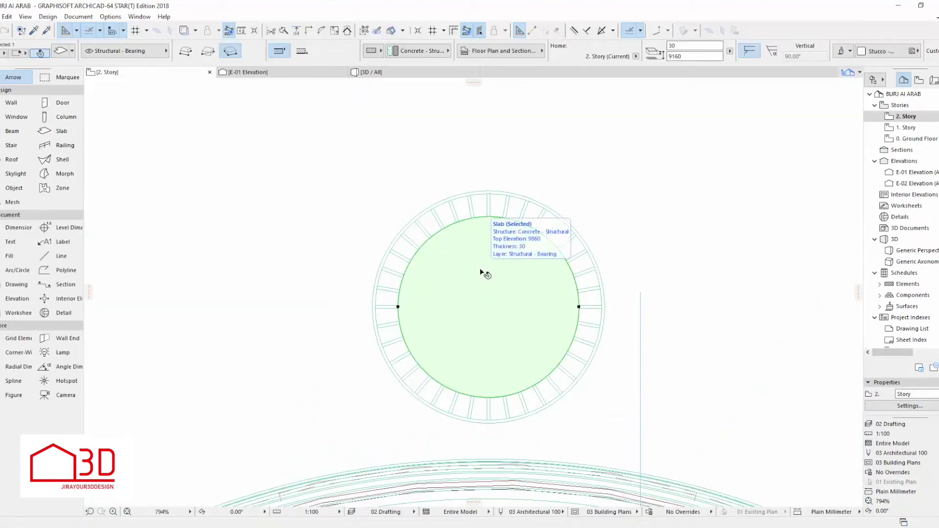
drag(619, 153, 359, 421)
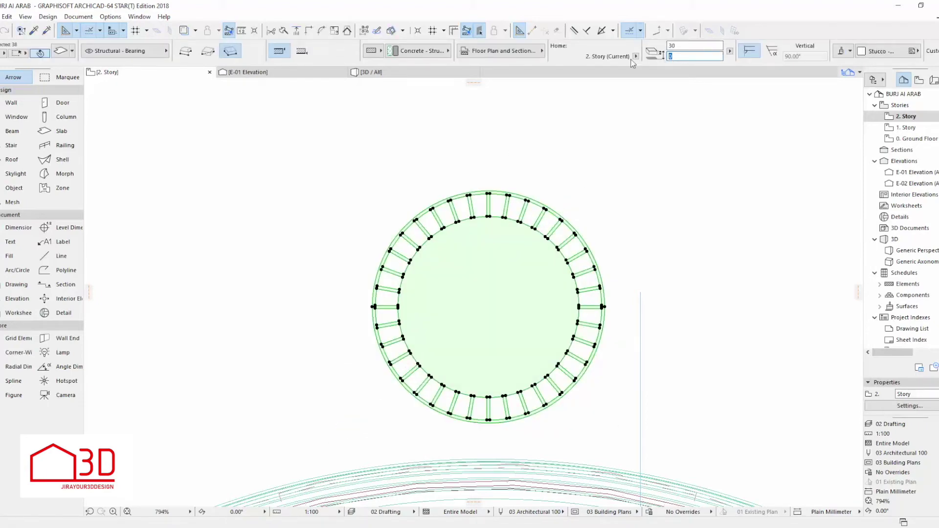
click(610, 156)
click(379, 73)
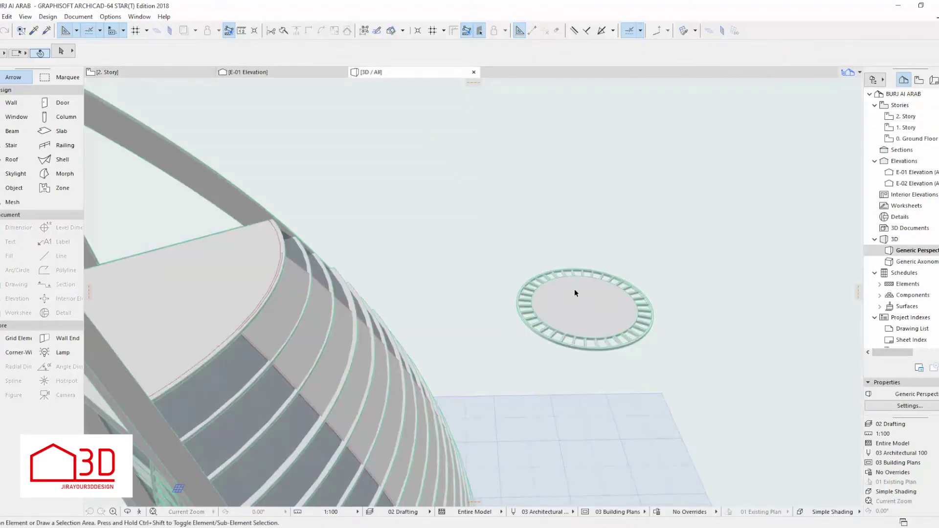
scroll(576, 294, up, 4)
Step: Edit the round central slab's thickness and check it in 3D
click(166, 73)
scroll(394, 233, down, 1)
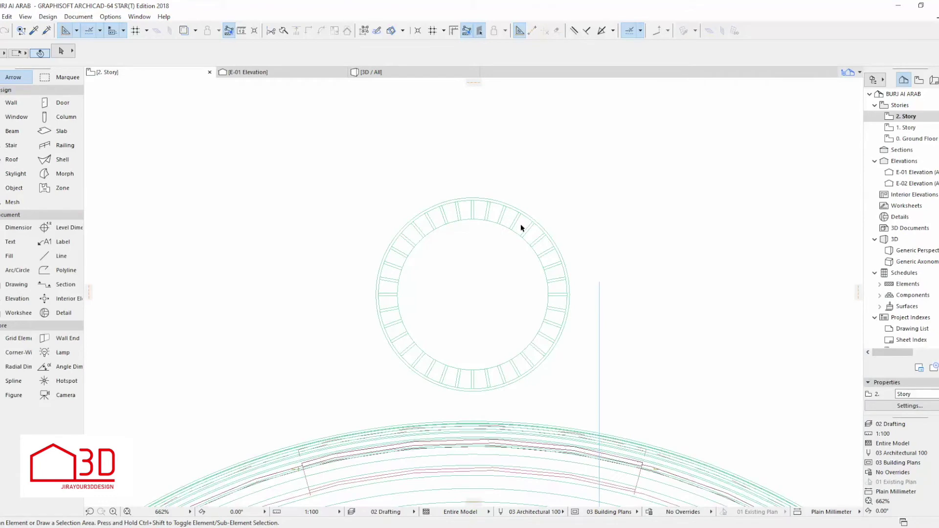
click(505, 303)
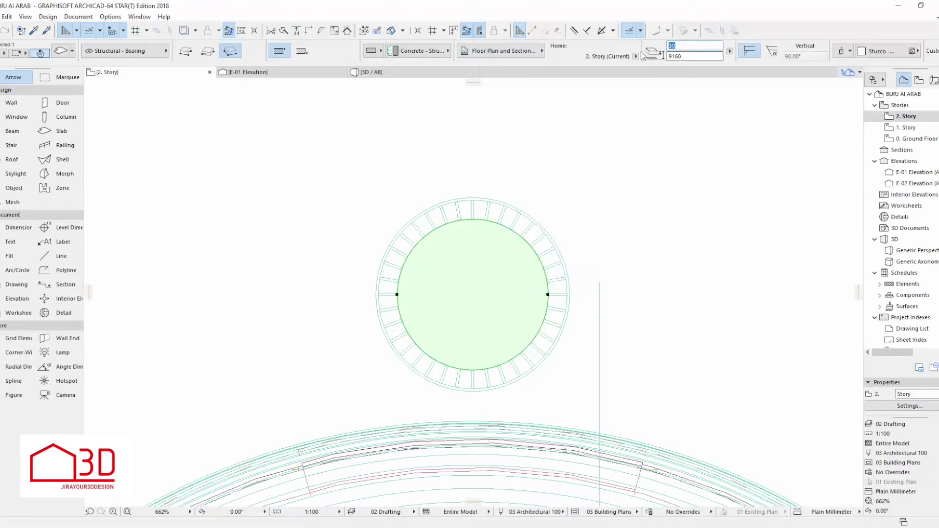
click(597, 165)
click(386, 75)
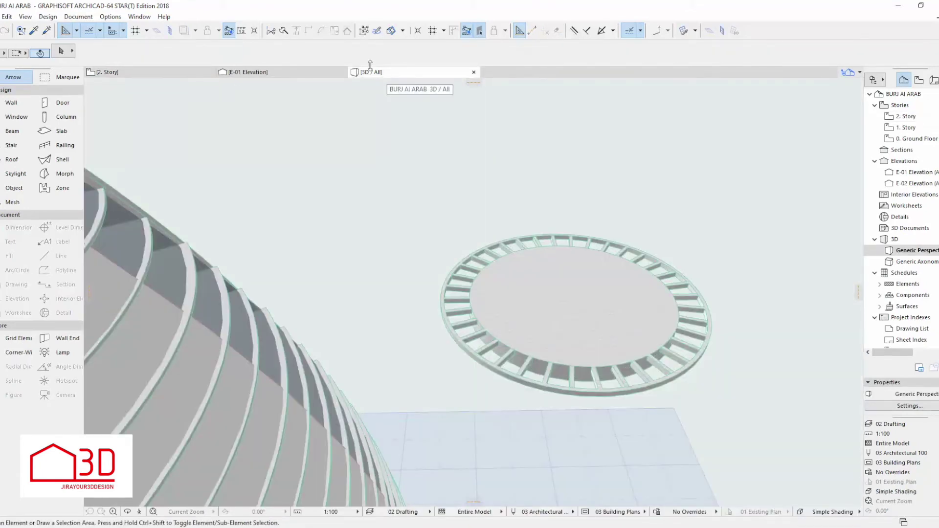
click(167, 73)
Step: Draw a vertical line across the round slab, left of its centre, spanning between the inner circle's edges
click(58, 256)
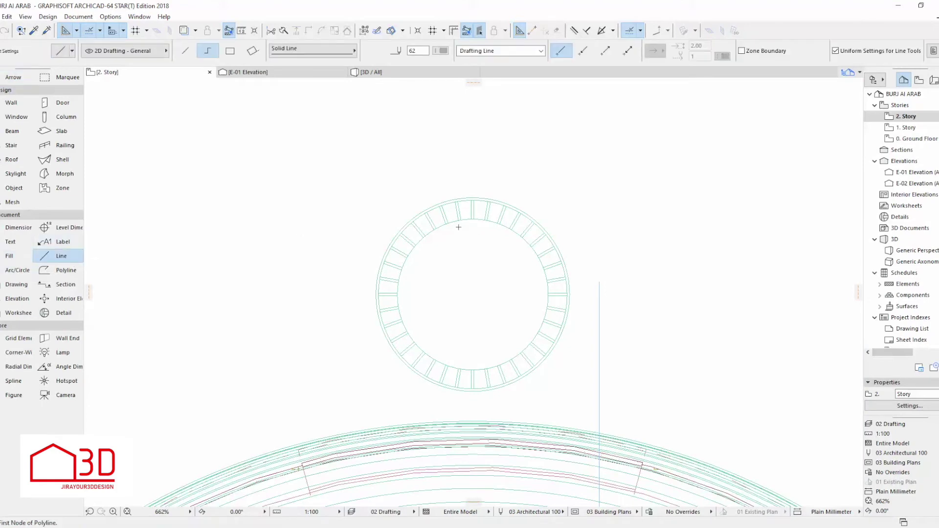
scroll(478, 230, up, 2)
click(441, 223)
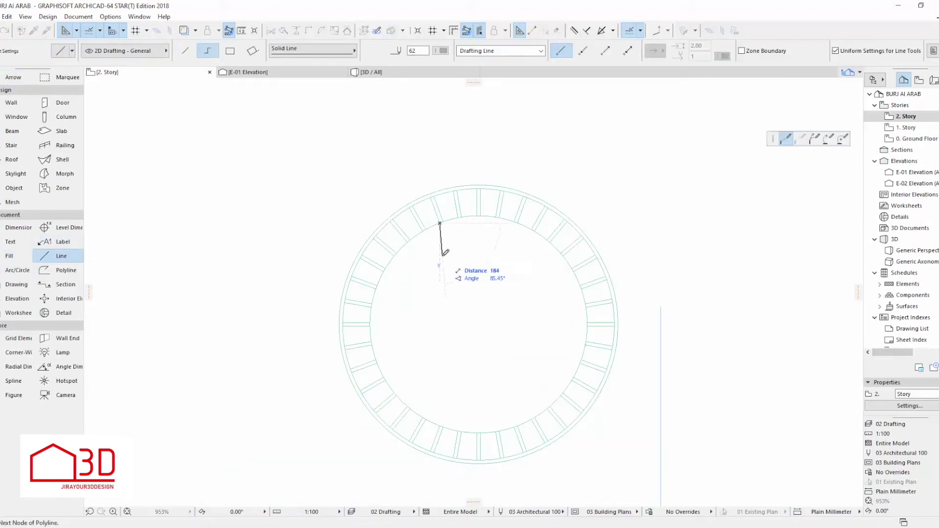
double_click(440, 426)
key(Escape)
Step: Copy the vertical line about 30 mm toward the disc's centre to form a narrow strip
click(441, 347)
click(440, 340)
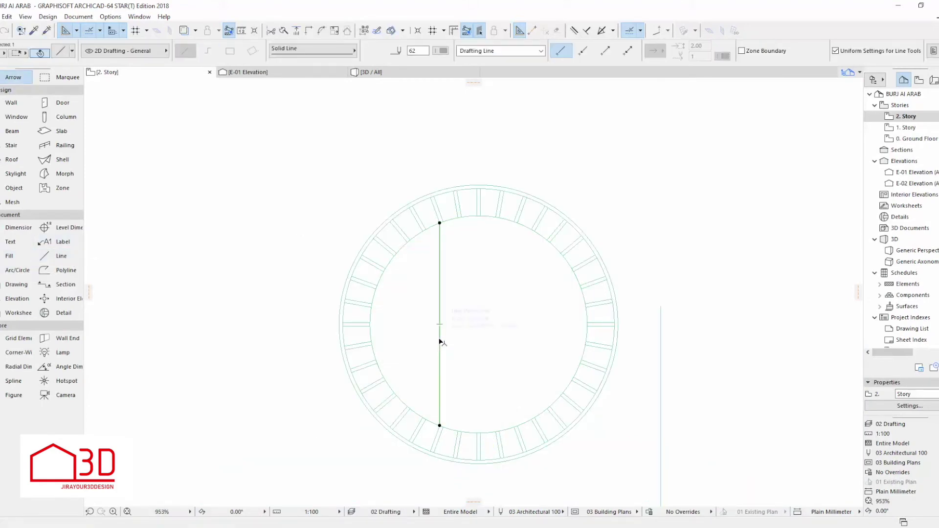
click(440, 340)
click(786, 153)
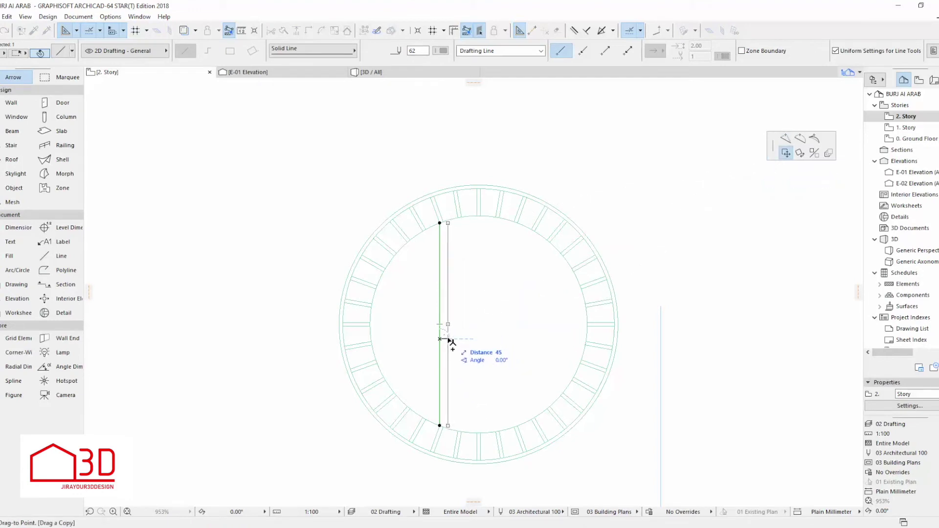
click(445, 341)
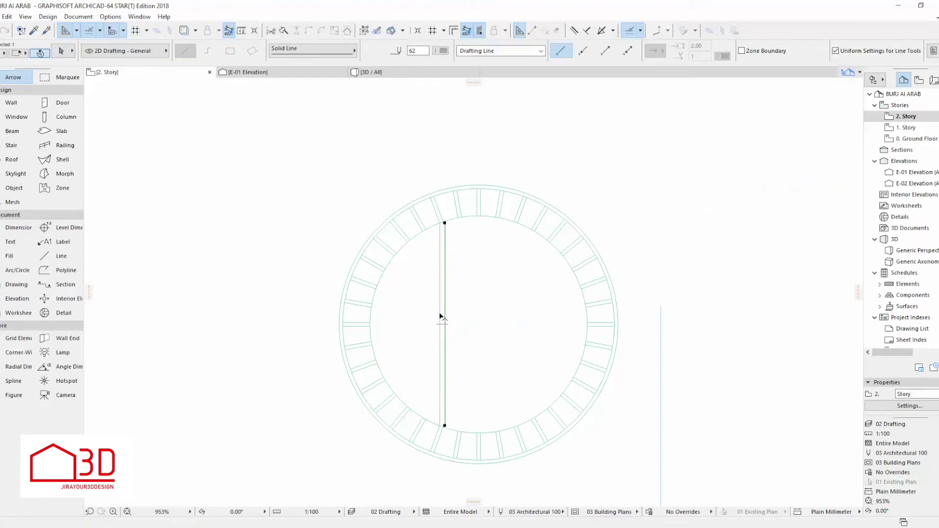
Step: Mirror a copy of the vertical line pair about the disc's vertical centreline
scroll(480, 215, up, 4)
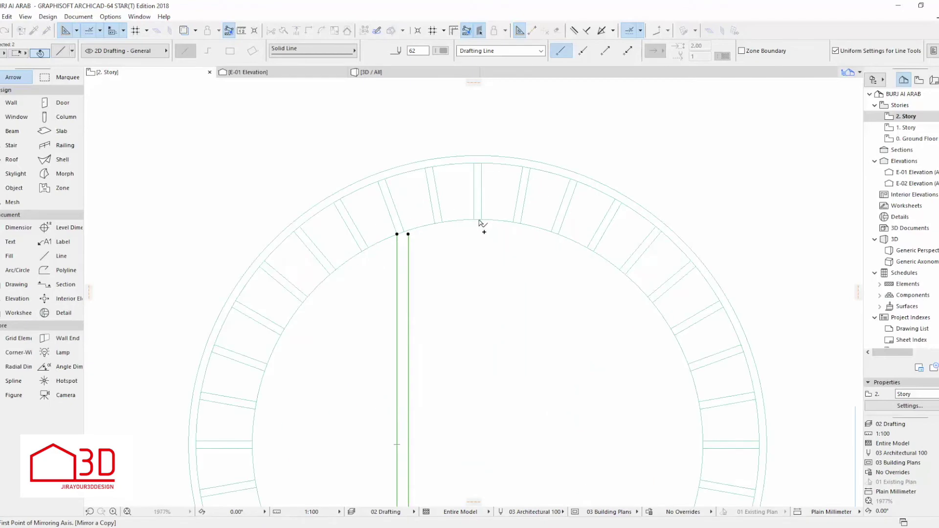
click(478, 220)
click(478, 124)
scroll(558, 240, up, 3)
key(Escape)
click(539, 232)
key(ctrl+d)
click(538, 231)
key(Escape)
scroll(424, 199, down, 8)
mouse_move(409, 252)
middle_down()
mouse_move(431, 234)
mouse_move(420, 240)
middle_up()
key(Escape)
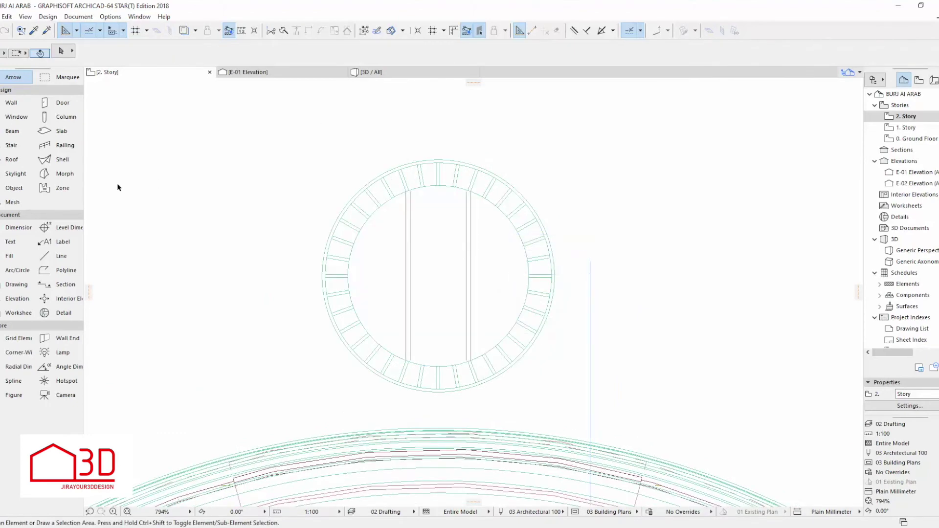
Step: Draw a narrow slab between the left pair of lines, from below the circle's upper edge down to the disc's horizontal centre
click(54, 130)
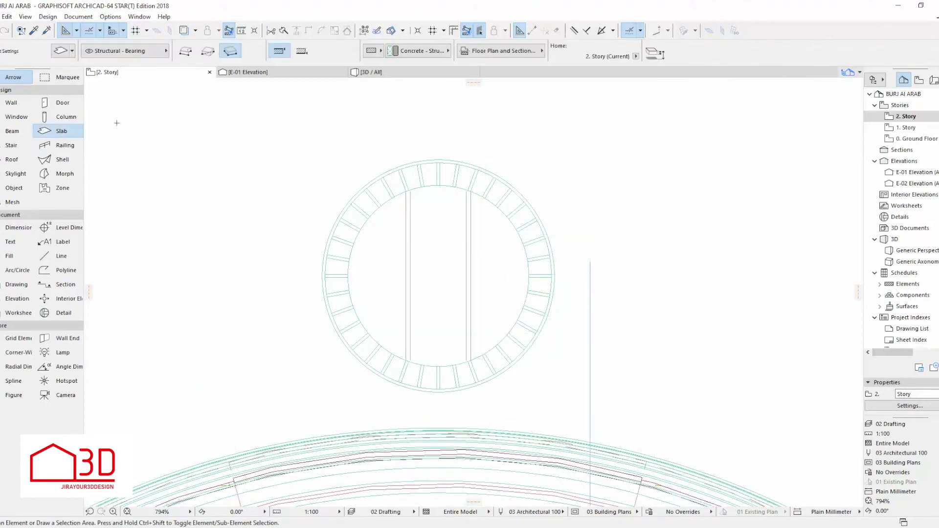
click(411, 213)
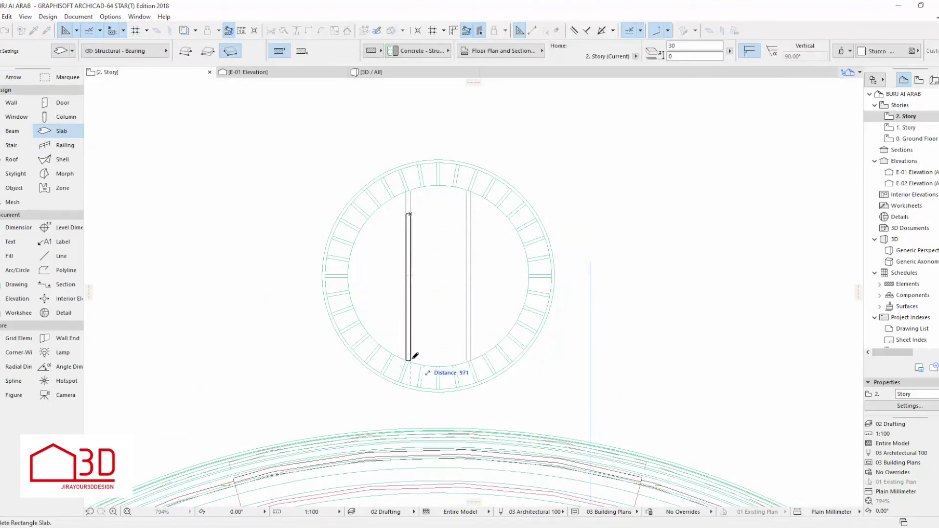
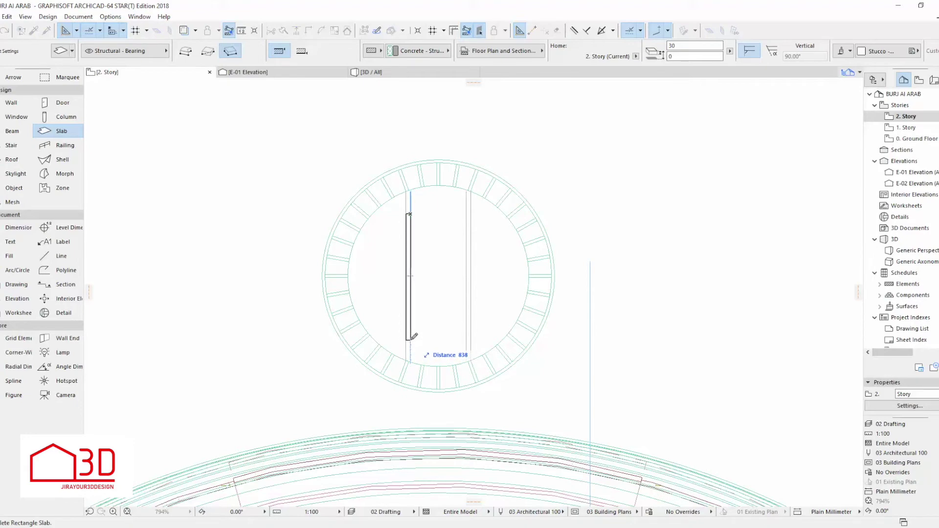
click(411, 277)
key(Escape)
click(410, 271)
scroll(407, 265, up, 4)
click(412, 286)
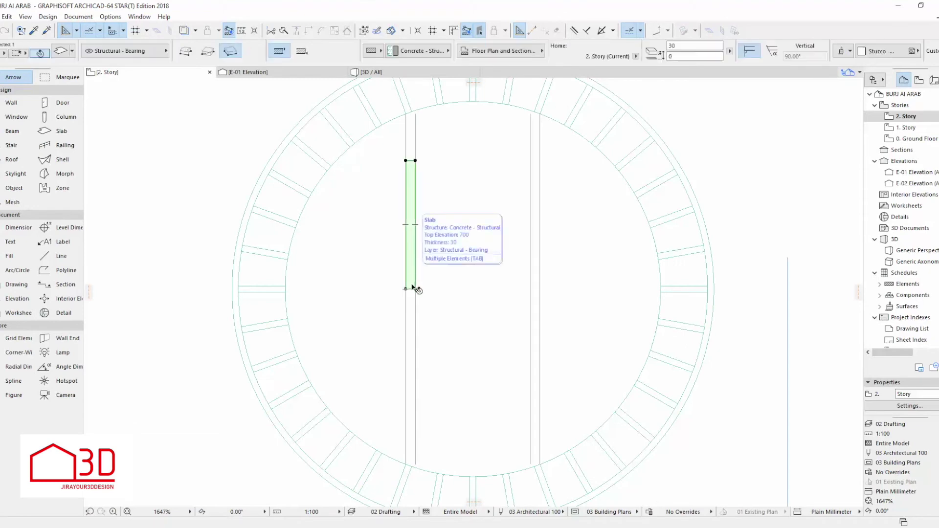
Step: Mirror a copy of the half-length slab strip about the disc's horizontal centreline
key(ctrl+alt+m)
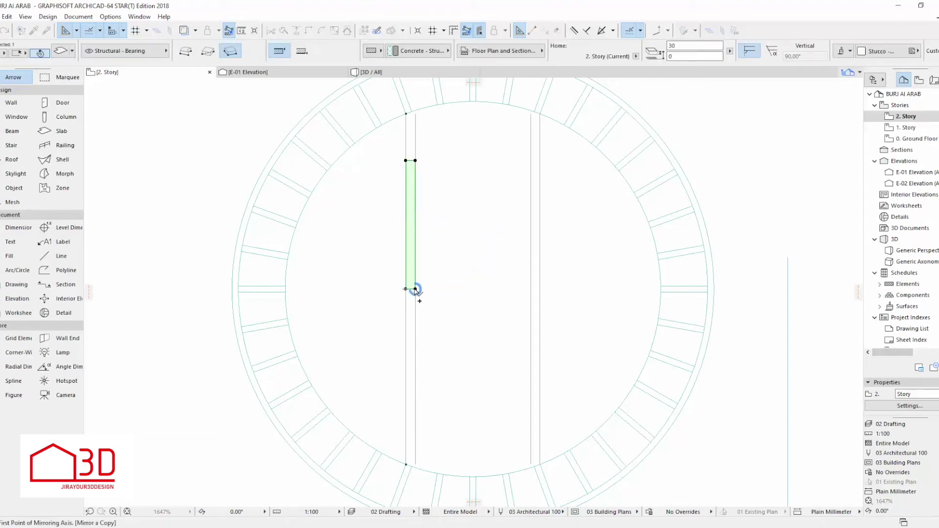
click(463, 289)
key(Escape)
click(412, 285)
click(413, 296)
key(Escape)
Step: Draw one full-length rectangular slab about 30 mm wide over the two half-length strips between the left lines
click(53, 132)
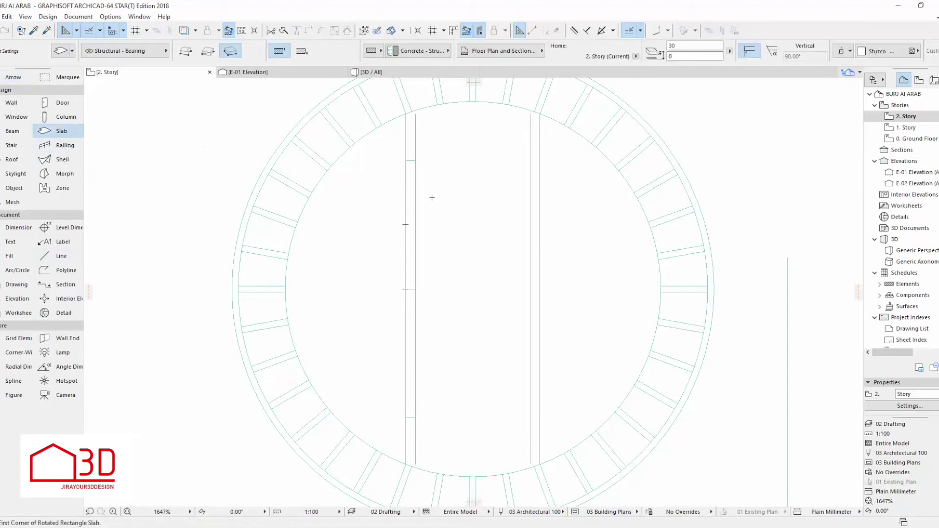
click(406, 418)
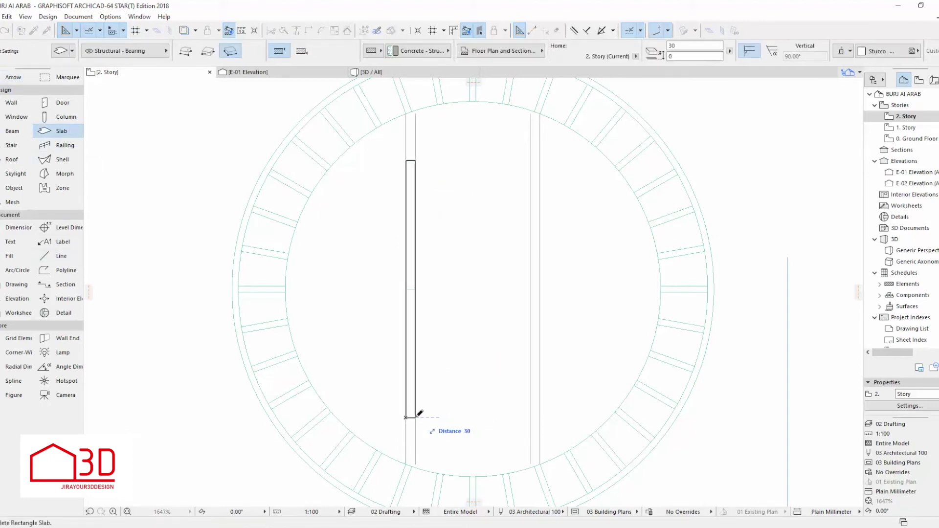
click(416, 418)
key(Escape)
Step: Try to delete the leftover slab pieces under the full-length strip, then undo the deletion
click(410, 291)
click(409, 280)
key(Delete)
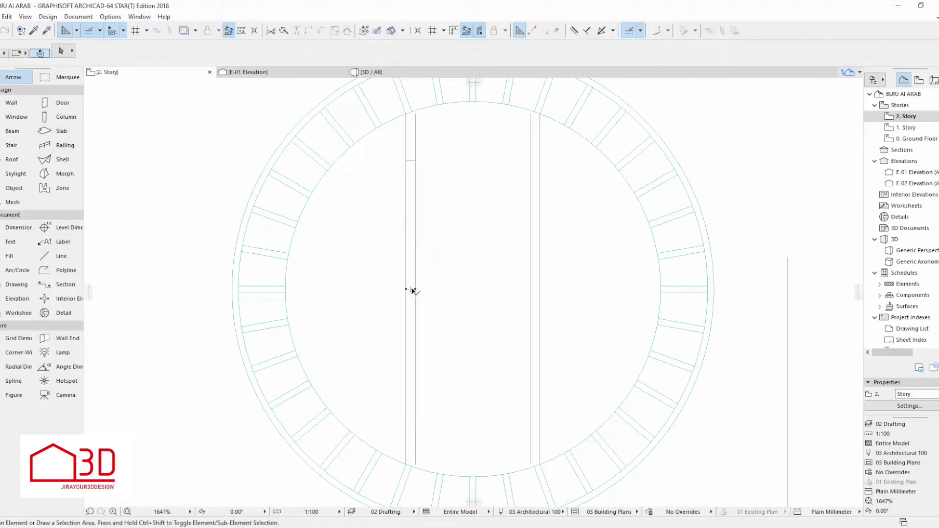
click(411, 315)
key(ctrl+z)
Step: Add a thin horizontal crossbar about 369 mm long to the full-length left strip, from its midpoint to the right pair of lines
key(Escape)
click(412, 290)
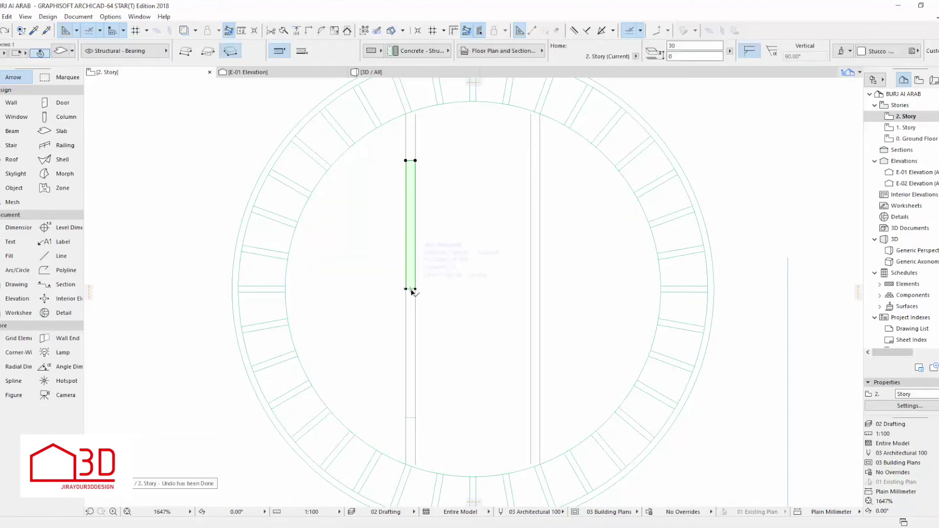
key(Escape)
click(412, 291)
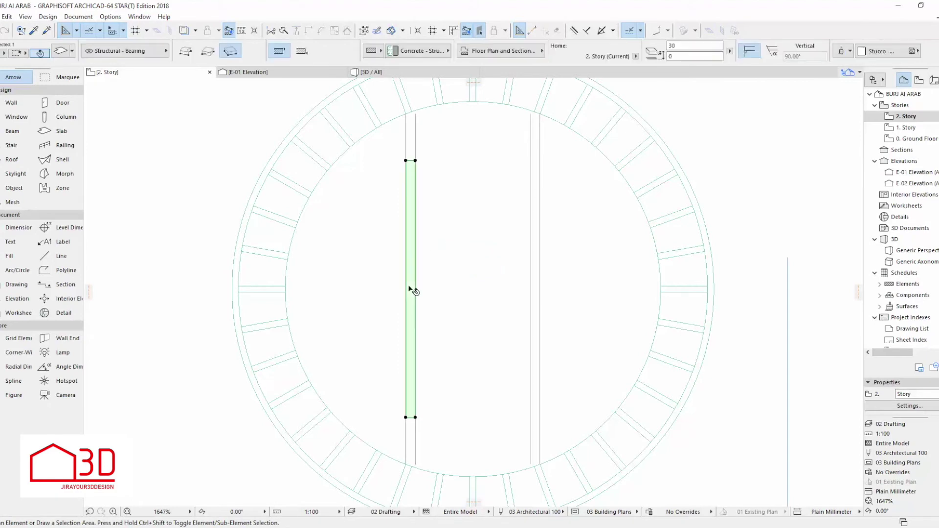
click(416, 161)
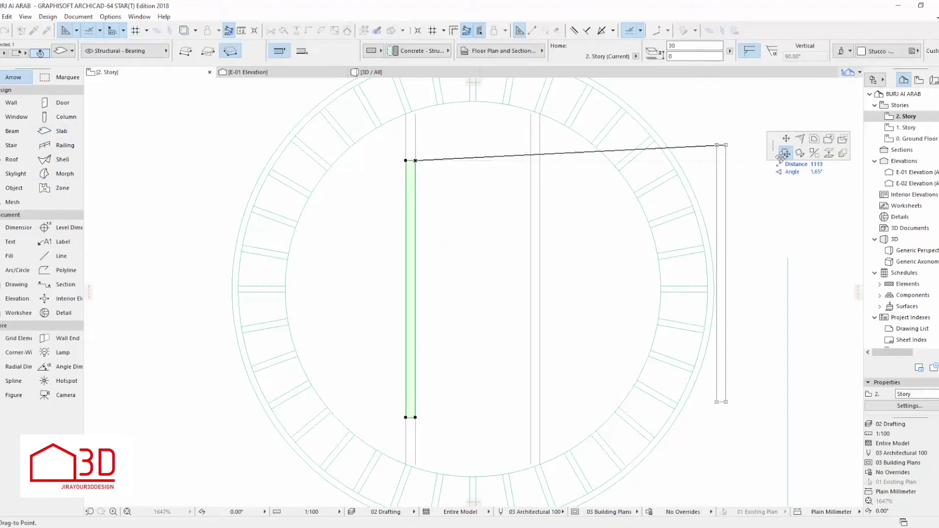
click(828, 139)
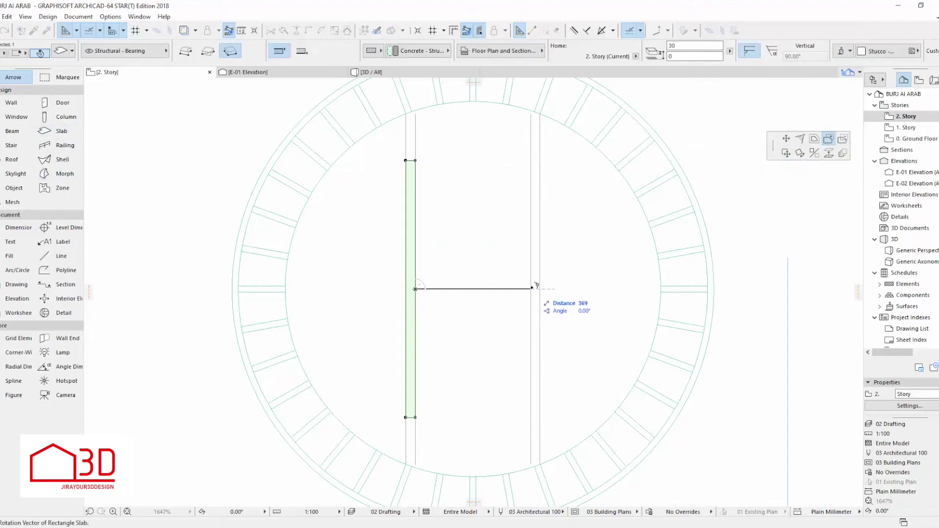
key(Return)
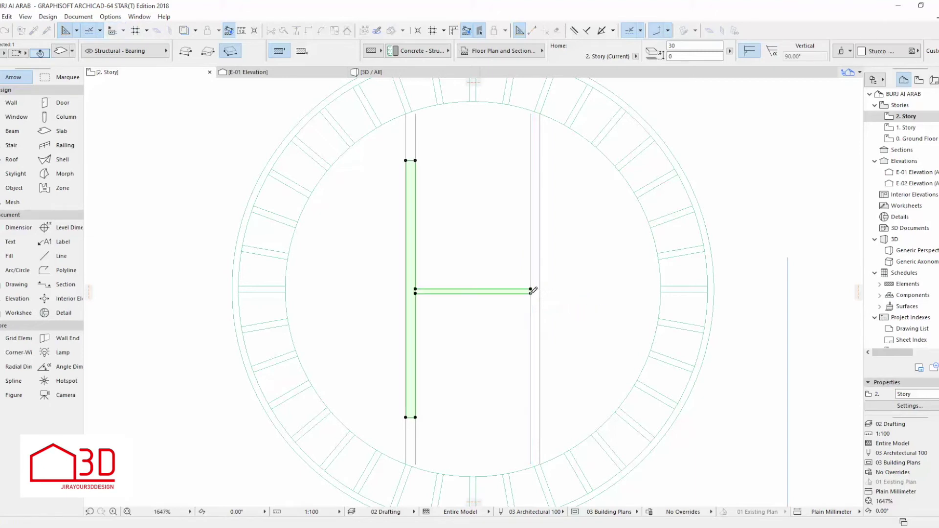
Step: Offset the crossbar's upper edge upward by 15 mm to thicken it
click(474, 292)
click(829, 139)
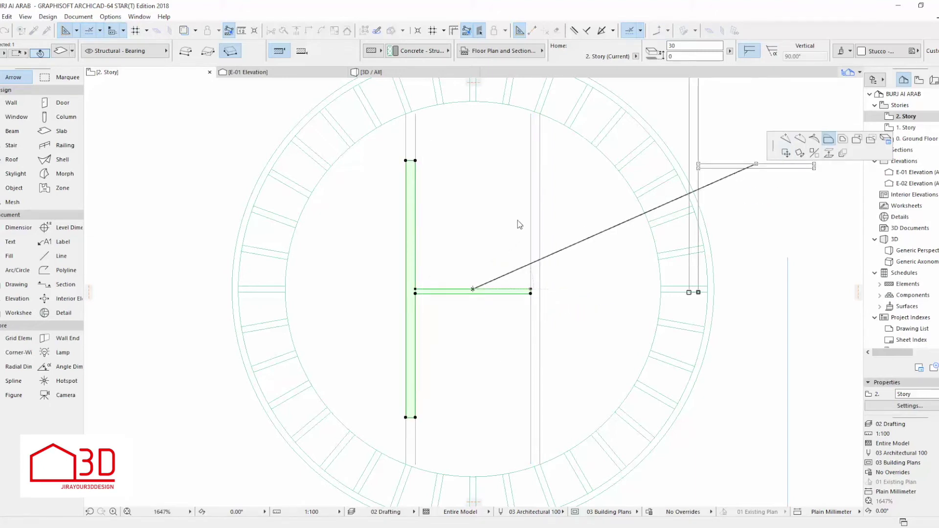
text(15)
key(Return)
key(Escape)
Step: Extend the crossbar with a rectangular slab addition that spans the gap between the right pair of lines
click(442, 291)
click(530, 285)
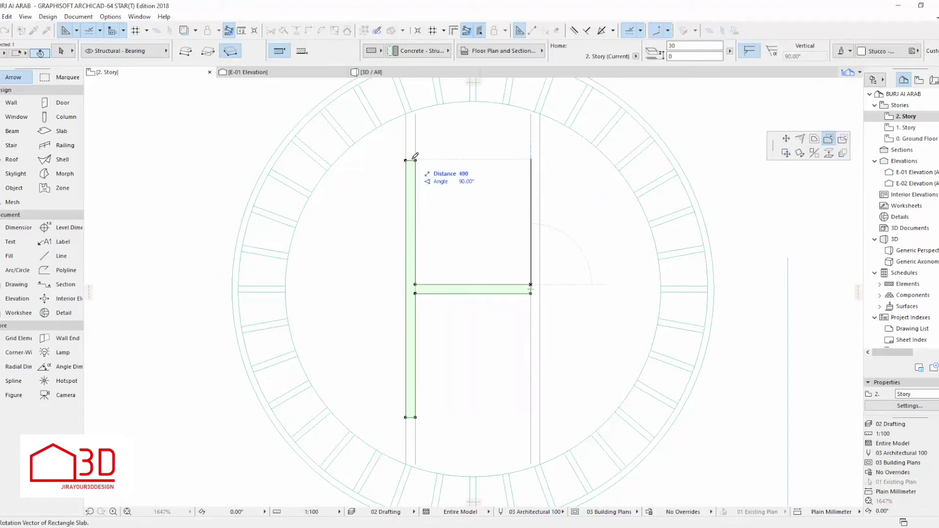
key(Escape)
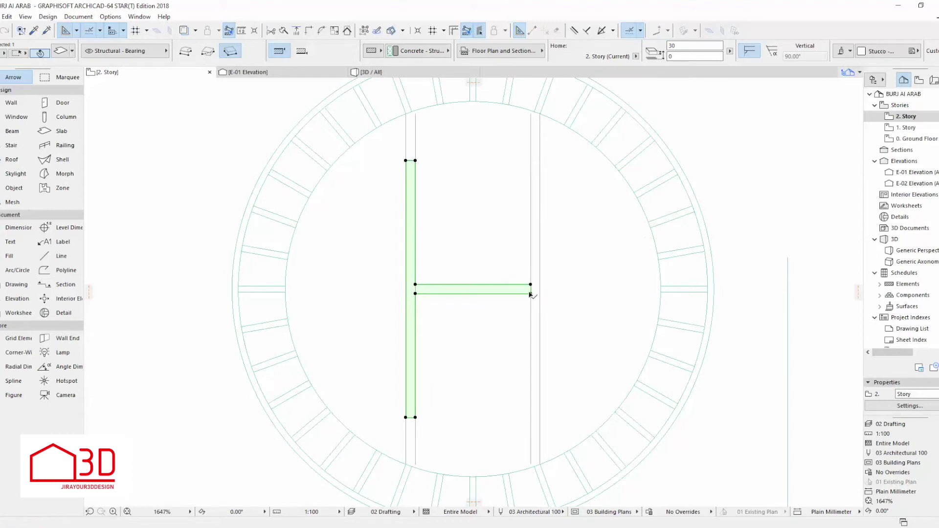
click(531, 286)
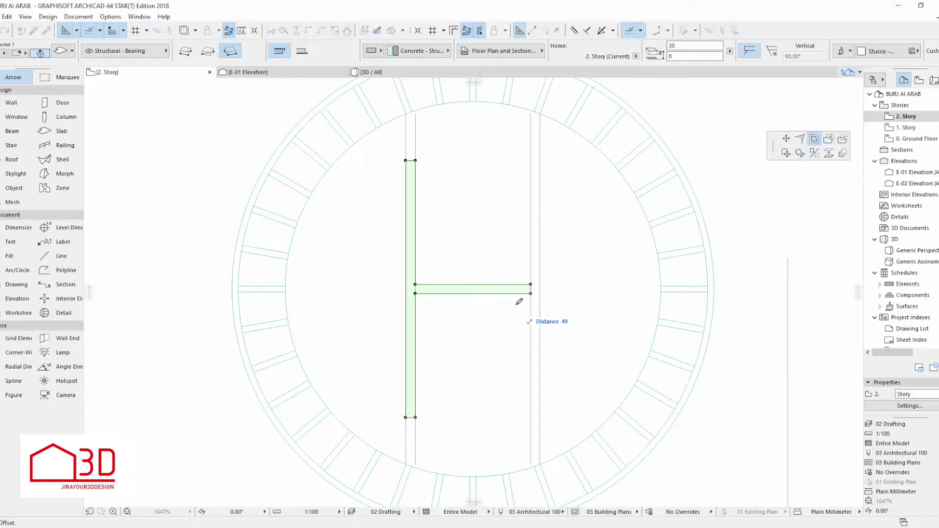
click(829, 139)
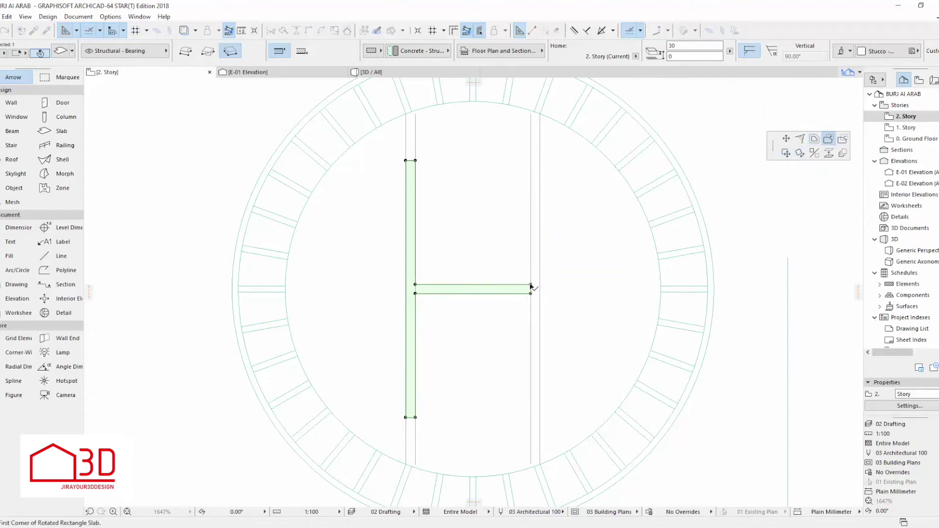
scroll(533, 287, up, 3)
click(208, 50)
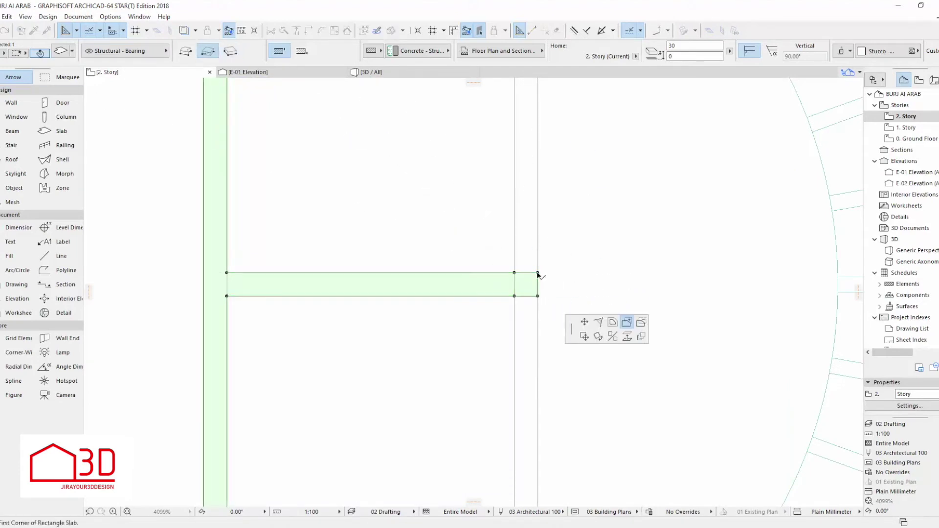
Step: Add rectangular pieces above and below the crossbar between the right pair of lines, matching the left strip's height to form an H
scroll(510, 207, down, 3)
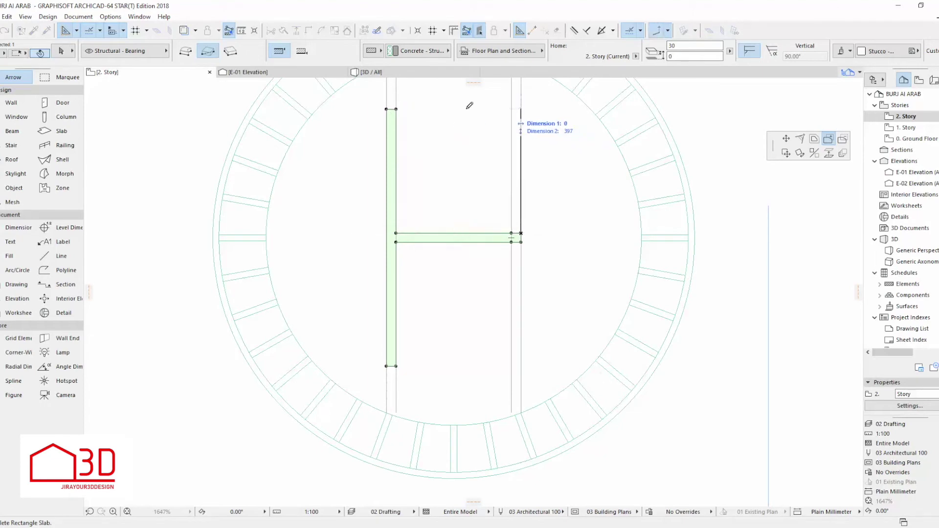
click(512, 109)
scroll(532, 263, up, 2)
click(516, 232)
scroll(509, 260, down, 3)
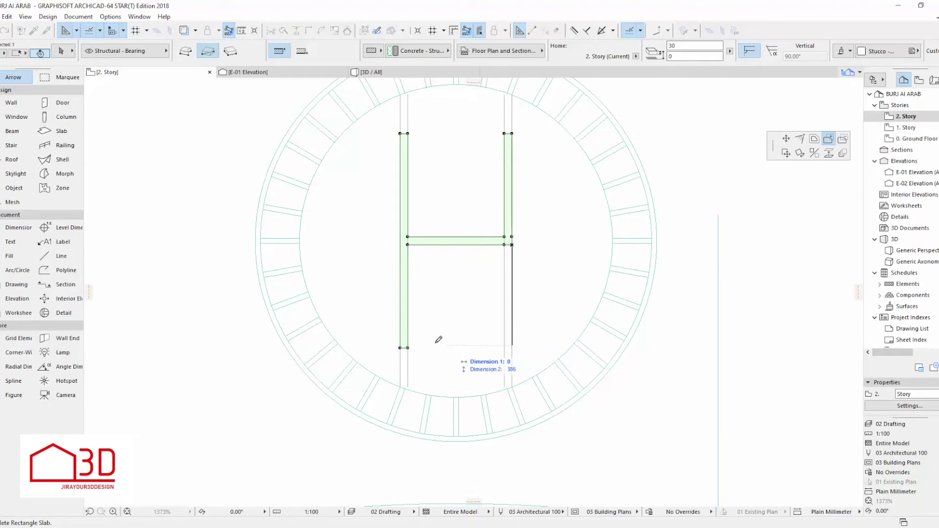
click(505, 348)
scroll(530, 242, up, 2)
scroll(499, 235, down, 2)
click(499, 109)
click(499, 242)
click(499, 367)
key(Escape)
Step: Delete the left and right pairs of vertical construction lines around the H slab
scroll(455, 348, down, 2)
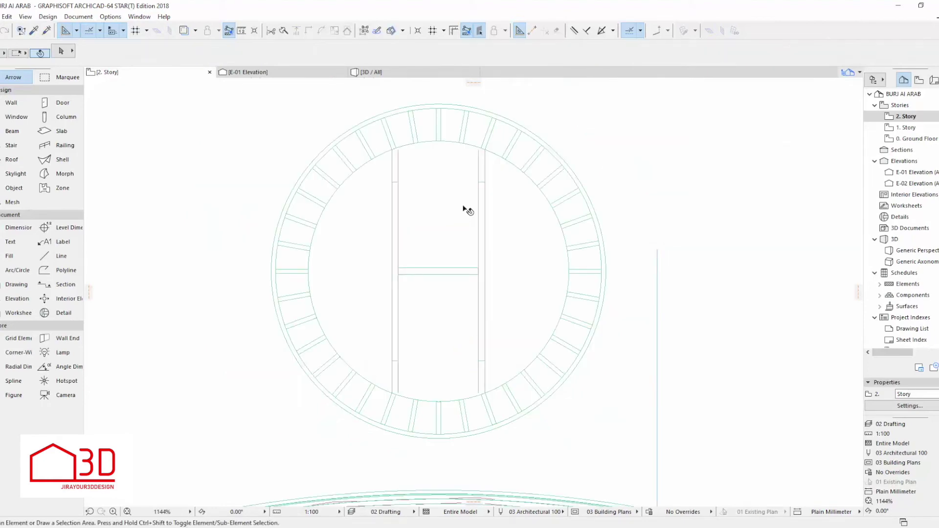
click(397, 172)
key(Delete)
click(485, 168)
scroll(468, 267, down, 2)
scroll(469, 231, up, 2)
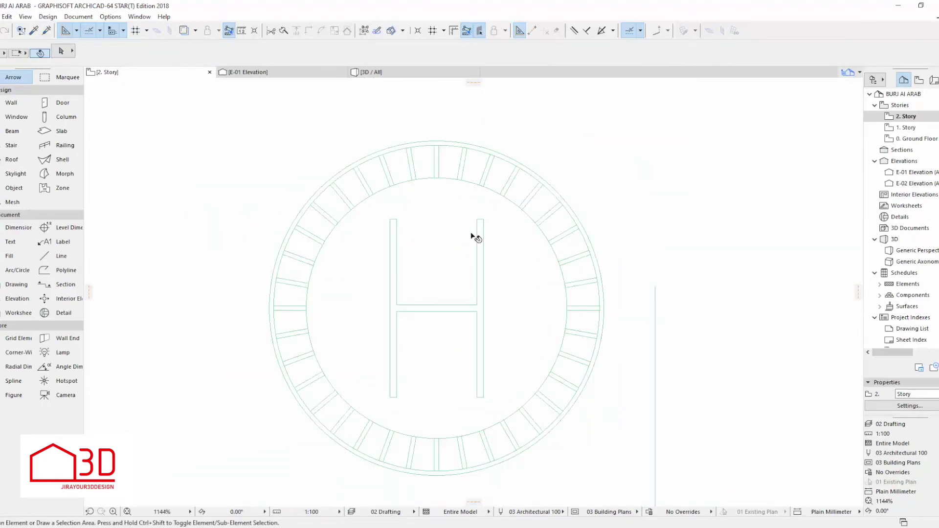
Step: Try to subtract a rectangle from the upper end of the H slab's right leg
click(483, 219)
click(483, 219)
click(819, 140)
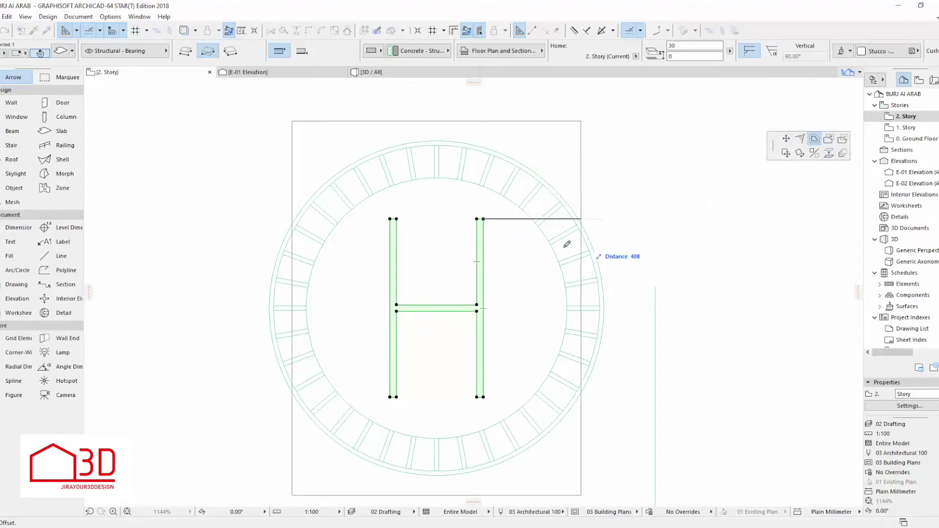
click(830, 141)
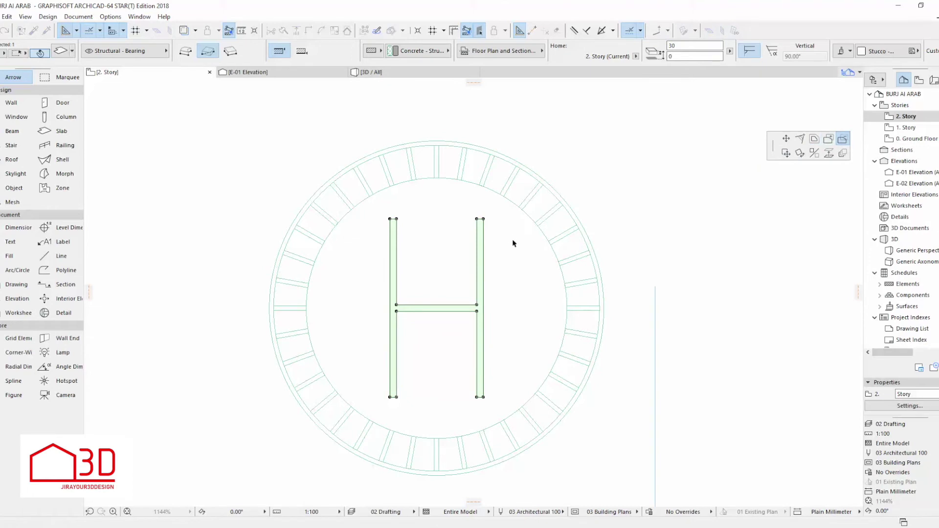
click(481, 240)
scroll(481, 328, up, 2)
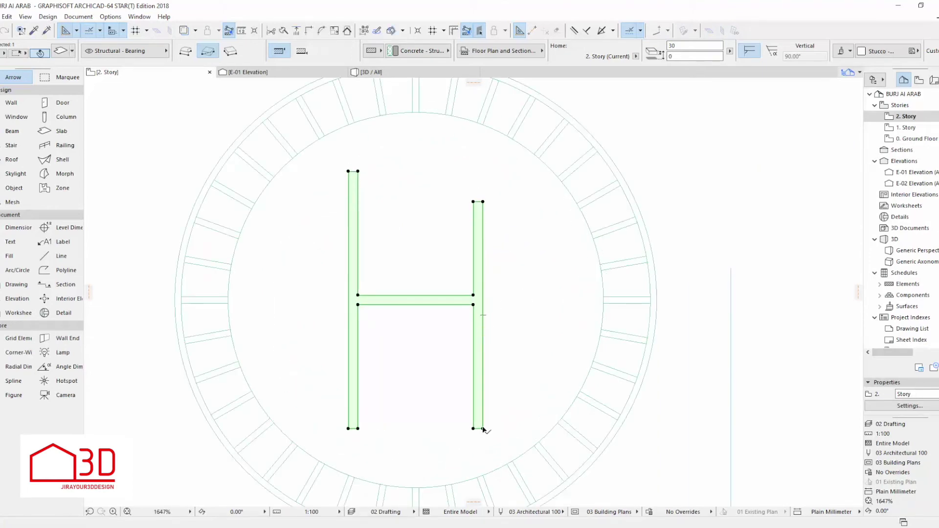
Step: Shorten both ends of the H's right leg, subtracting a rectangle 30 mm wide and about 110 mm high from the upper end
click(483, 171)
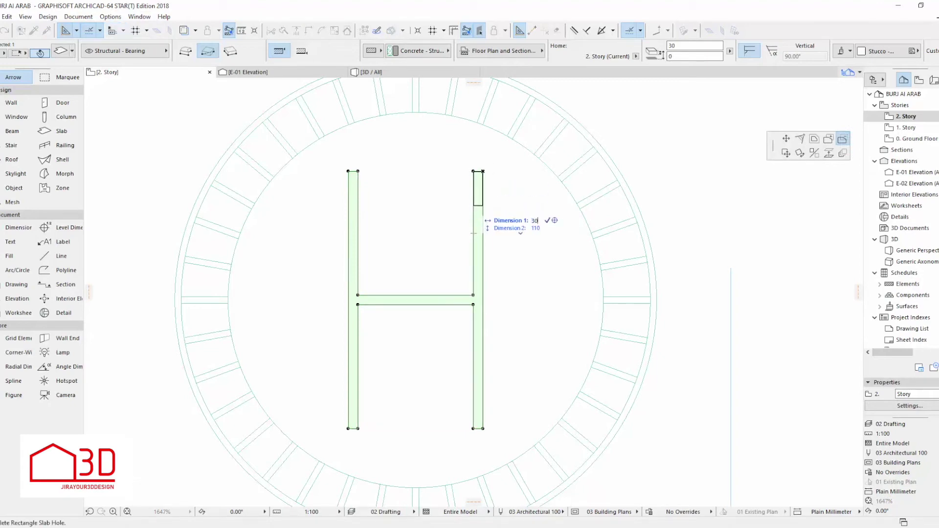
text(30)
key(Return)
click(481, 404)
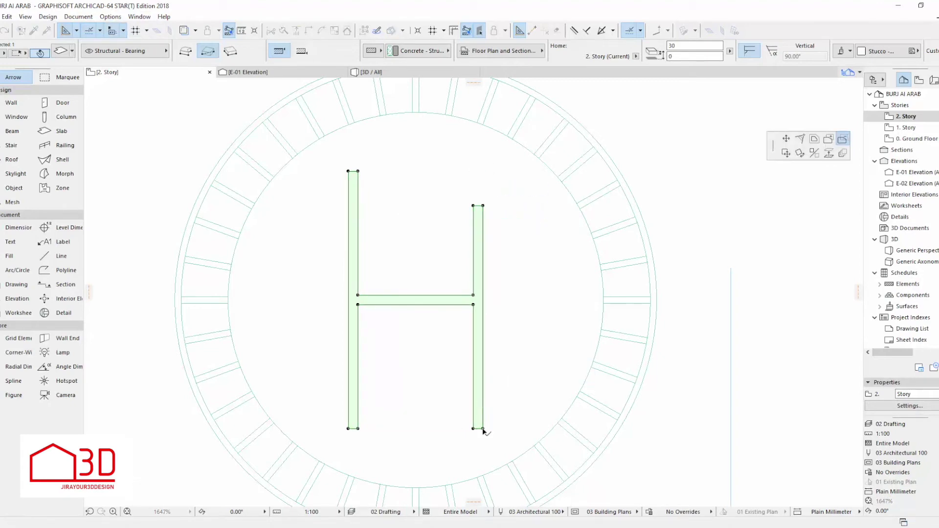
click(483, 429)
Step: Shorten the H's left leg by subtracting rectangles from its upper and lower ends
click(354, 172)
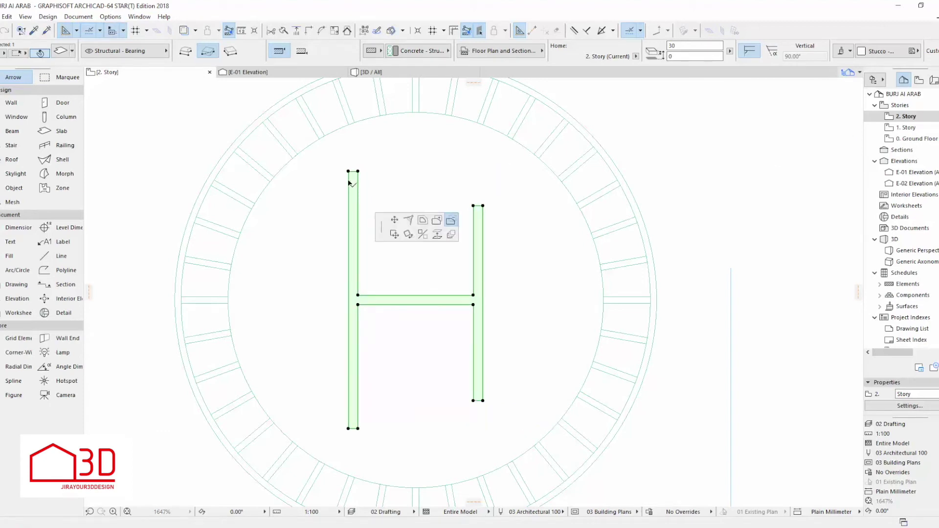
click(352, 208)
click(359, 429)
click(351, 381)
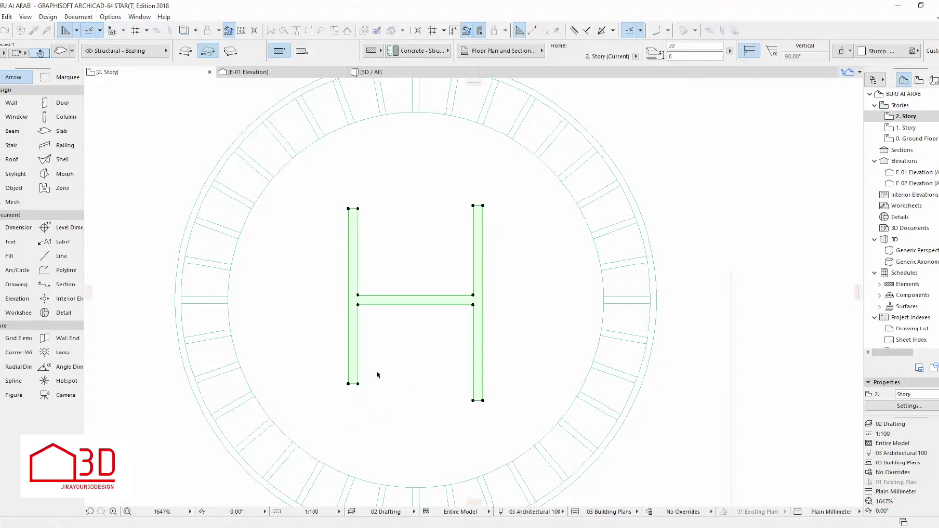
Step: Trim the lower end of the H's right leg level with the lower end of the left leg
key(Escape)
scroll(481, 329, down, 4)
scroll(470, 362, up, 3)
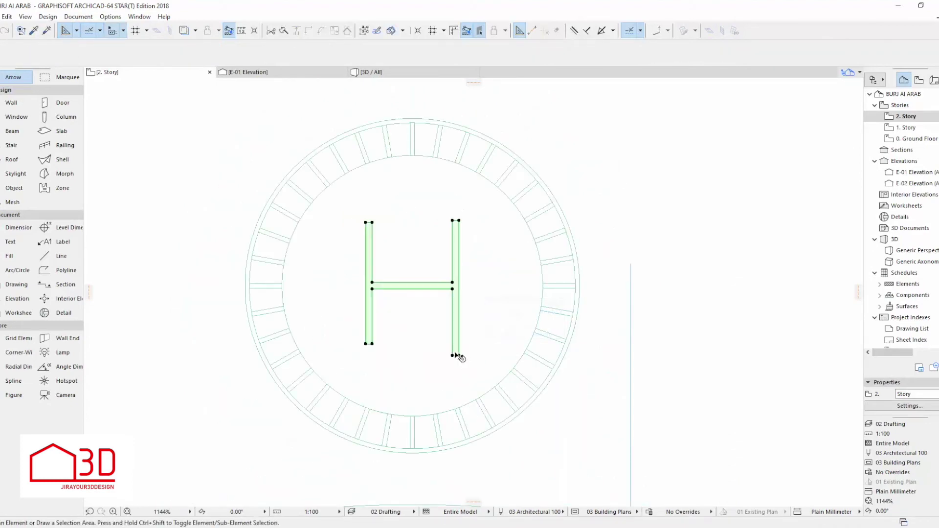
click(455, 355)
scroll(455, 355, up, 3)
click(452, 357)
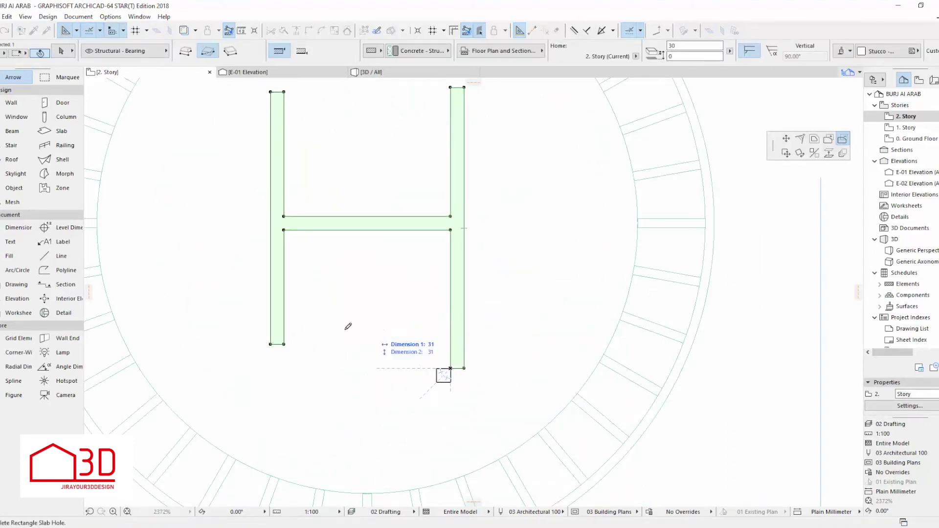
click(478, 346)
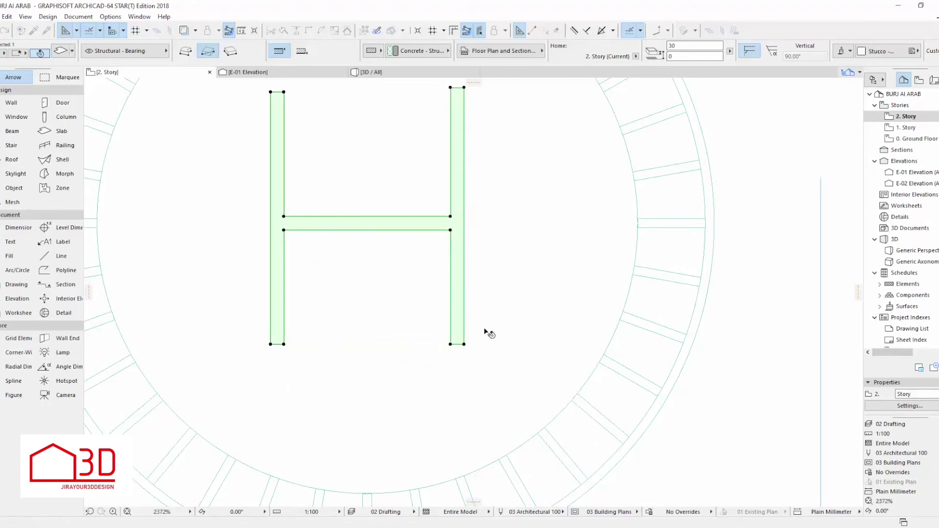
key(Escape)
Step: Shrink the whole H slab graphically with Resize to slightly over half its size, scaling from the midpoint of the crossbar's lower edge
scroll(441, 367, down, 4)
scroll(438, 361, up, 4)
scroll(460, 347, down, 4)
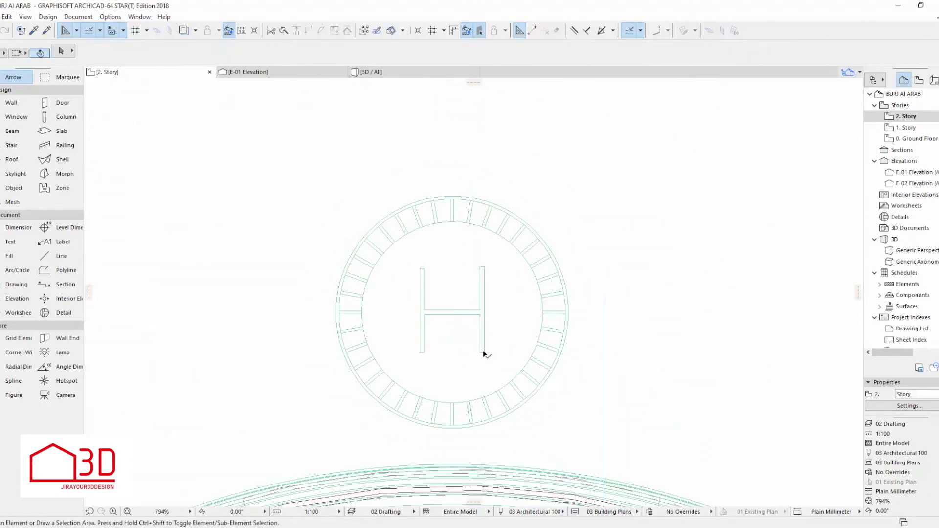
click(6, 16)
mouse_move(98, 241)
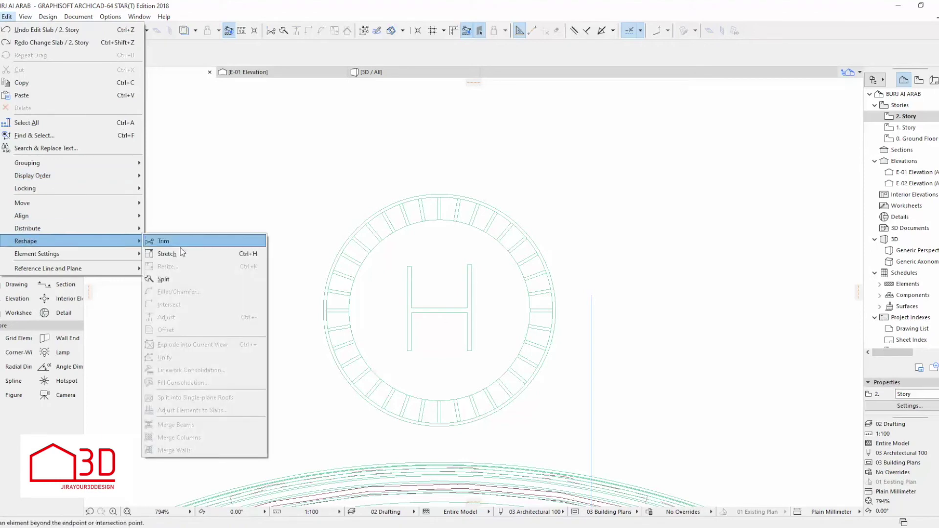
click(201, 282)
click(412, 311)
click(6, 16)
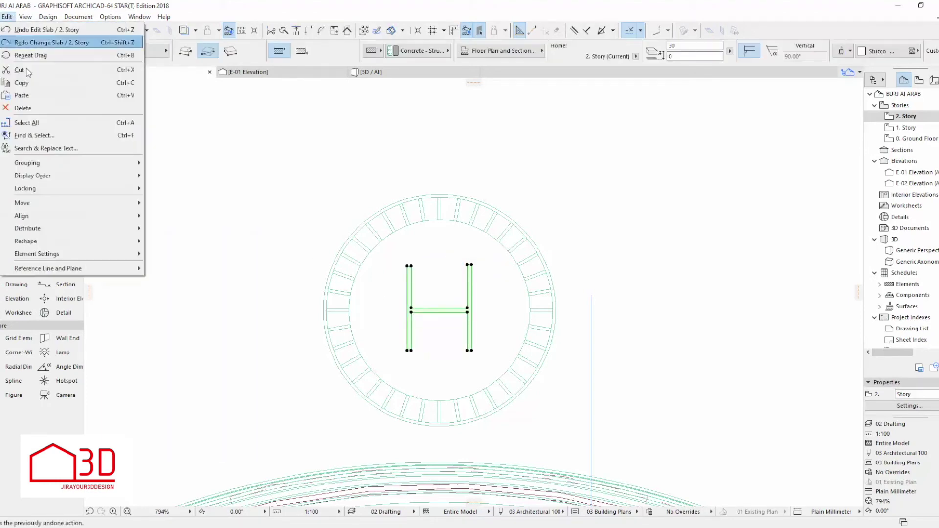
mouse_move(59, 242)
click(206, 266)
click(469, 284)
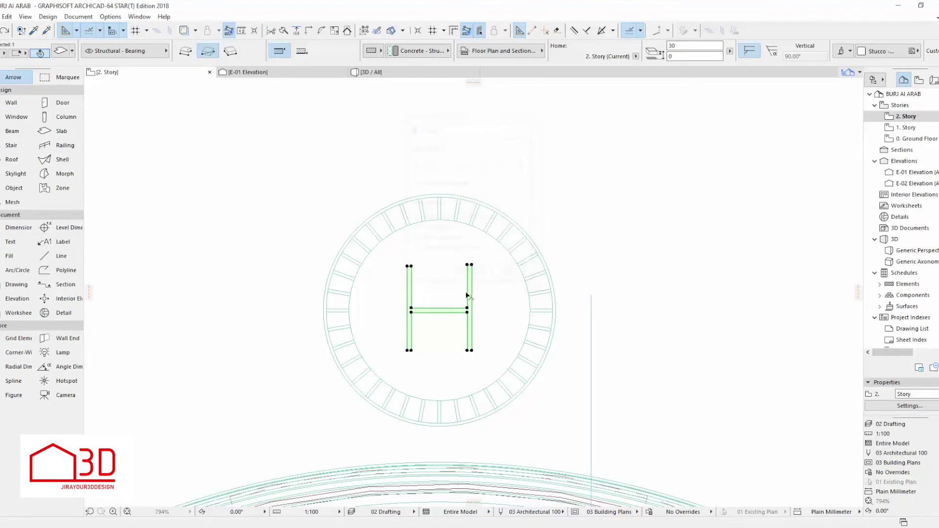
scroll(440, 314, up, 4)
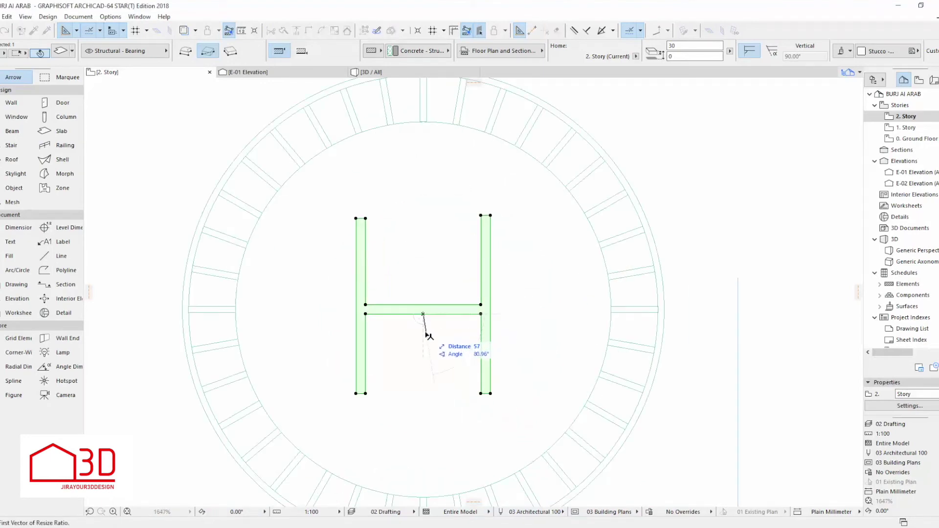
click(424, 336)
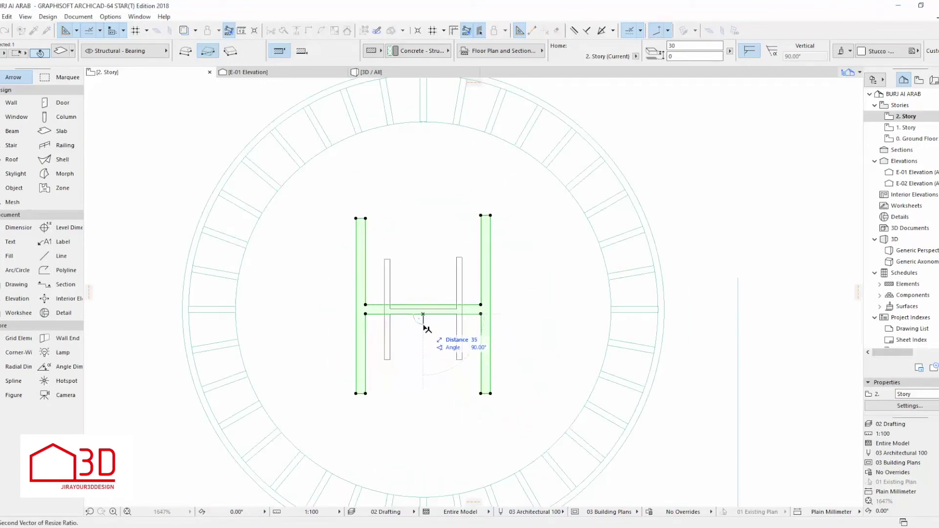
click(430, 325)
key(Escape)
Step: Offset a copy of the helipad's inner disc slab inward by about 259 mm to make a smaller circle around the H
scroll(512, 314, down, 4)
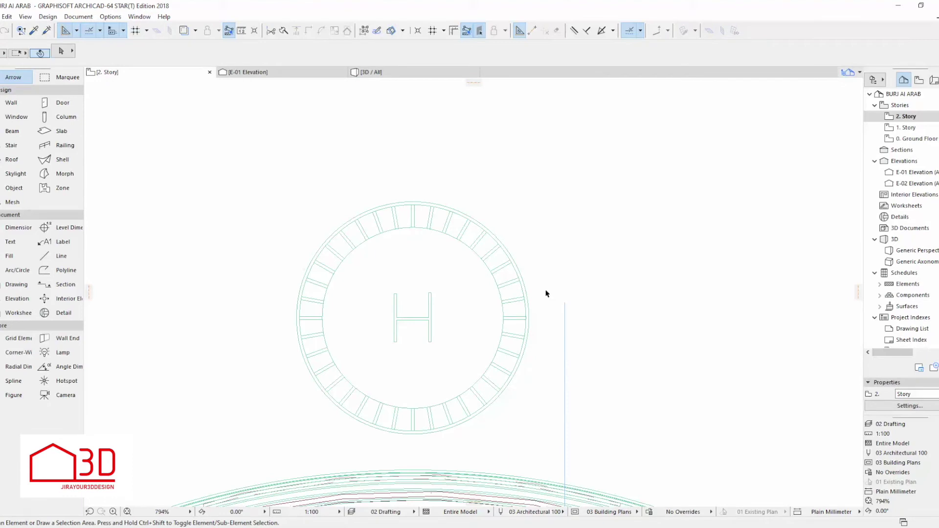
click(497, 307)
click(503, 318)
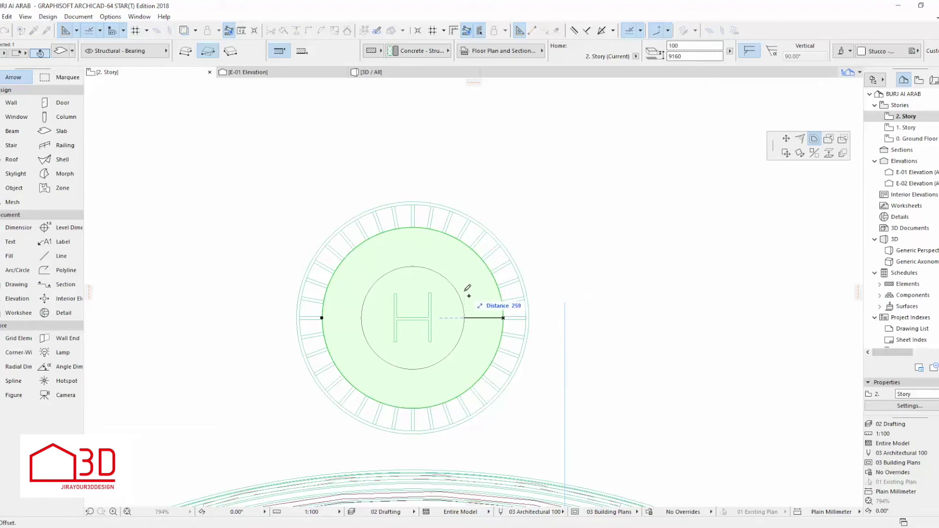
key(Escape)
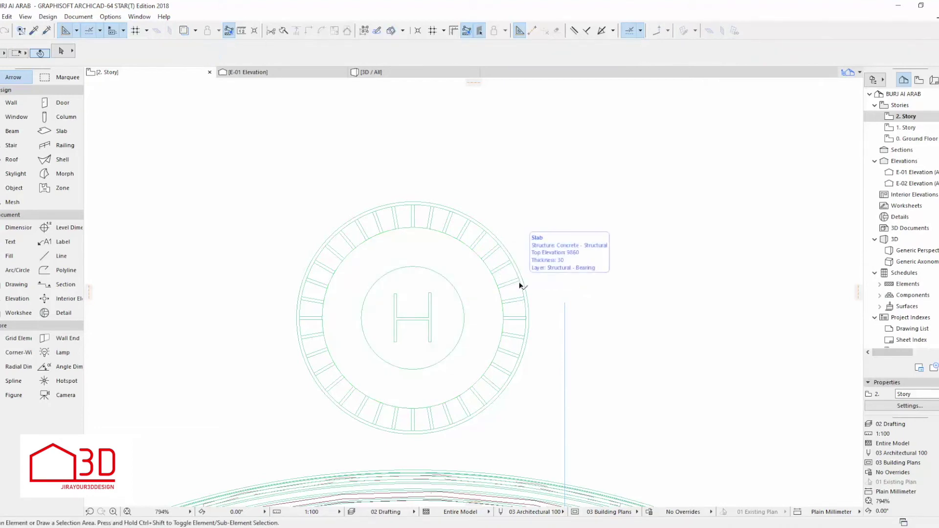
Step: Offset a copy of the small circle slab around the H slightly outward to make a second concentric circle
click(463, 319)
click(465, 318)
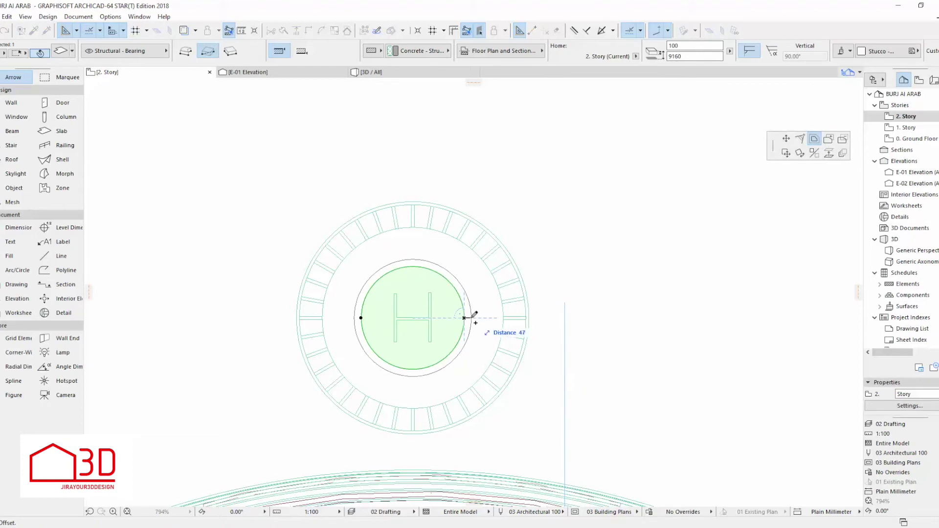
key(Return)
Step: Set the thickness of the H slab to 100
scroll(456, 316, up, 2)
click(499, 283)
click(461, 282)
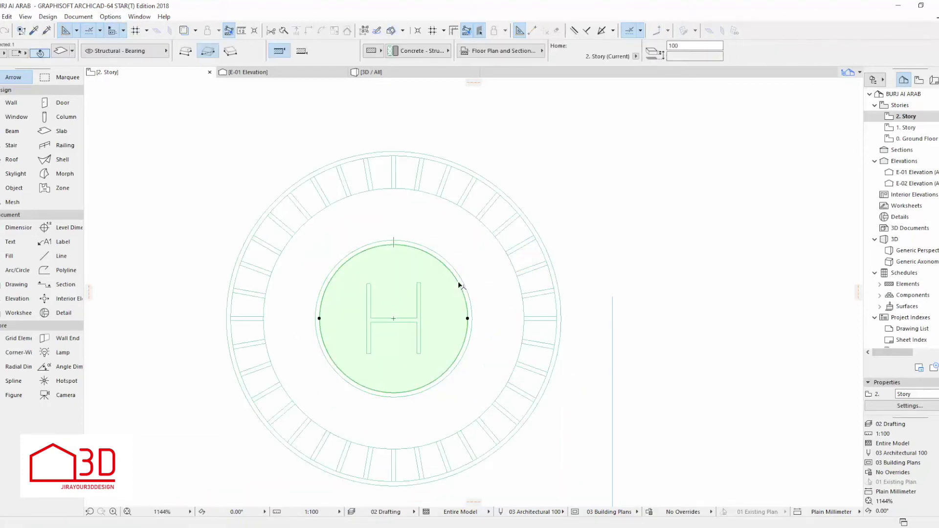
click(419, 305)
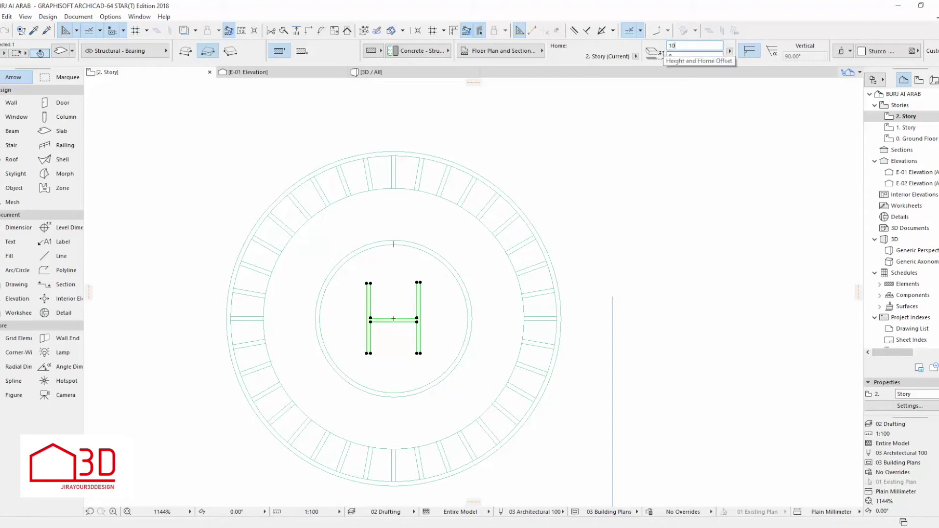
click(639, 145)
click(415, 326)
click(638, 260)
Step: Set the elevation offset of the H and the two small circle slabs to 9200
click(416, 321)
shift+click(469, 317)
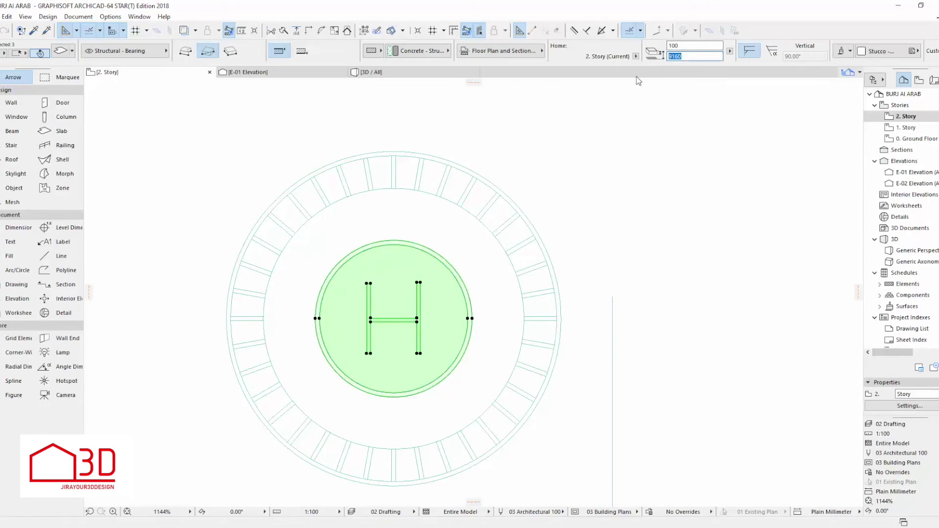
click(591, 207)
Step: In the 3D view, lower the H and both small circle slabs to an elevation offset of 9160
click(375, 72)
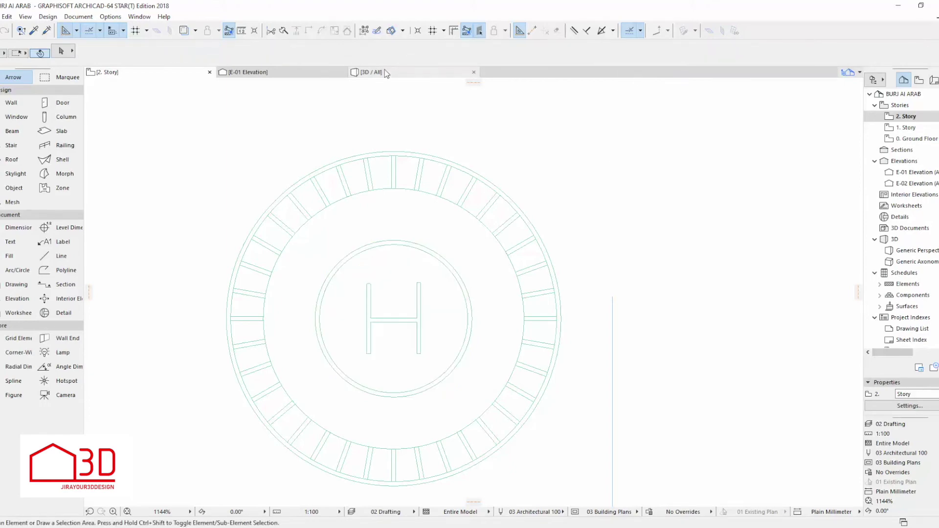
scroll(514, 331, down, 2)
scroll(518, 340, up, 2)
click(491, 341)
scroll(547, 333, up, 3)
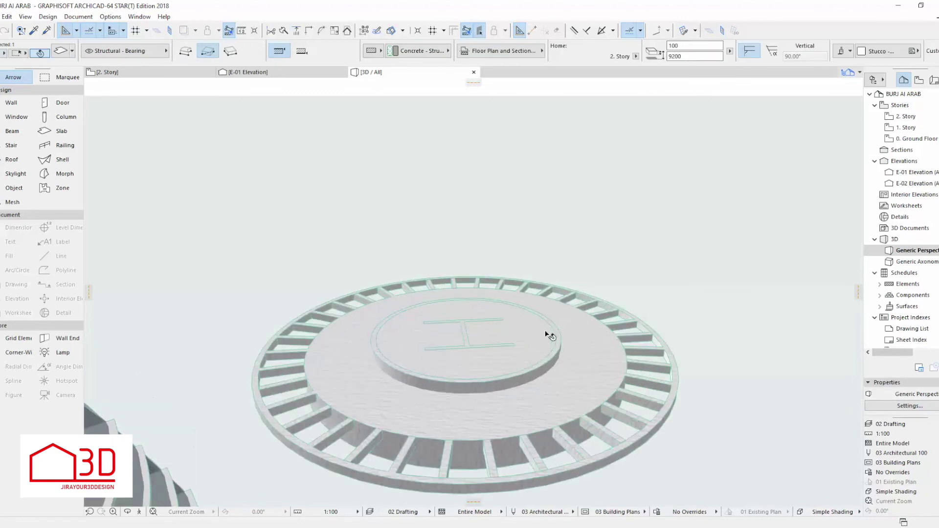
shift+click(535, 348)
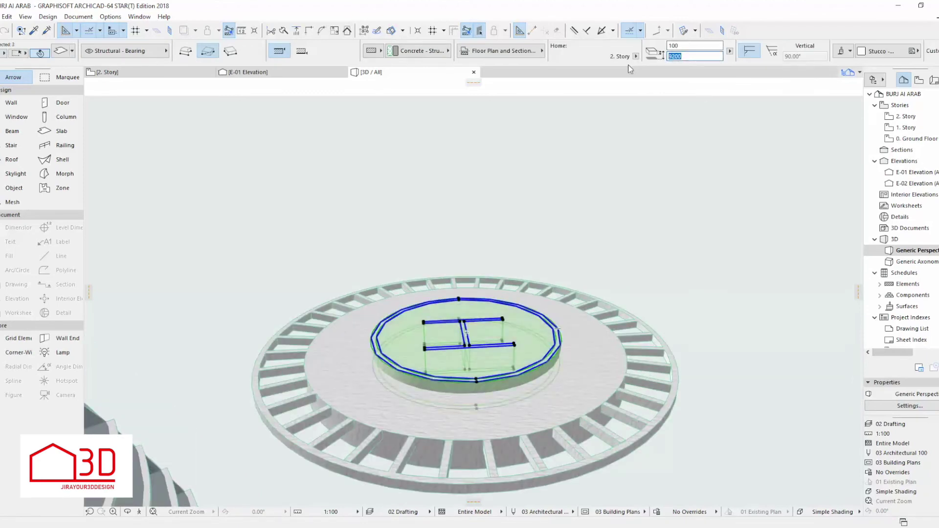
shift+click(530, 343)
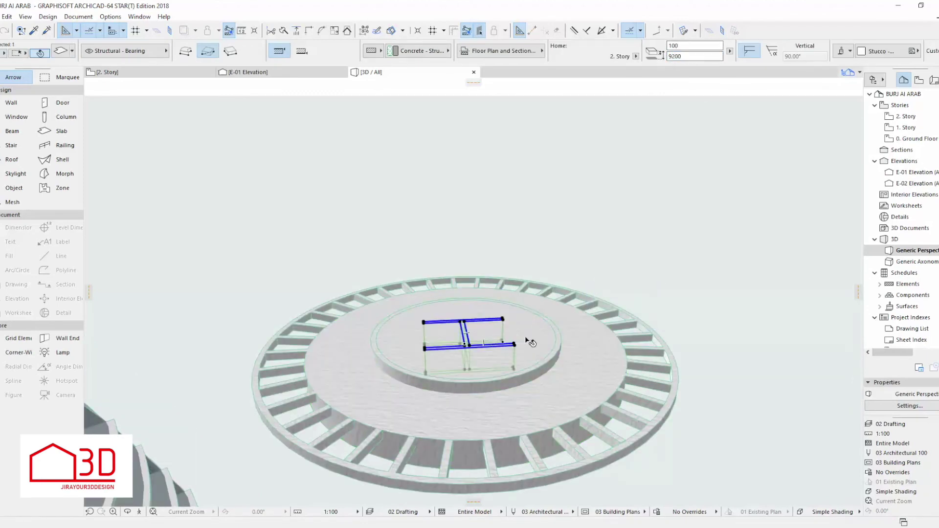
shift+click(530, 342)
shift+click(558, 356)
drag(691, 58, 641, 64)
text(9160)
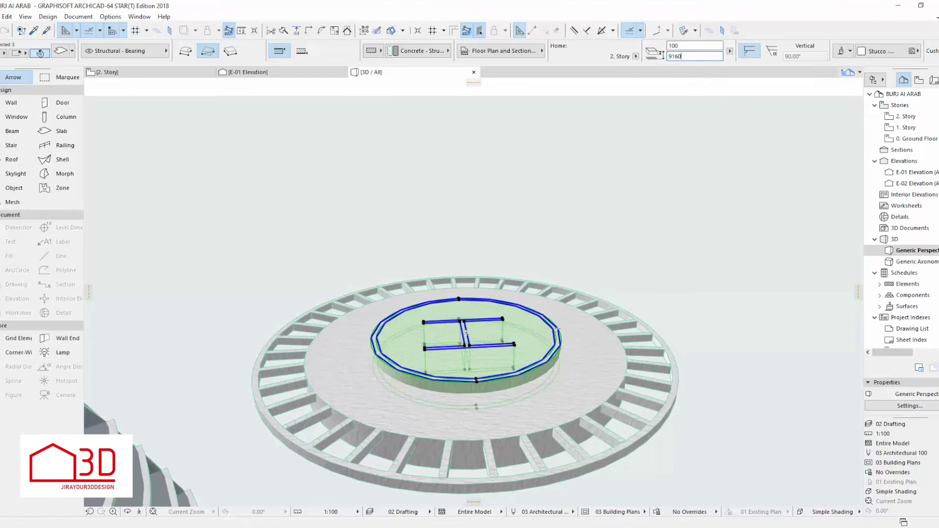
key(Return)
click(627, 236)
Step: In the story plan, offset a copy of the helipad's large inner disc slab slightly inward
scroll(606, 272, down, 2)
scroll(560, 321, up, 2)
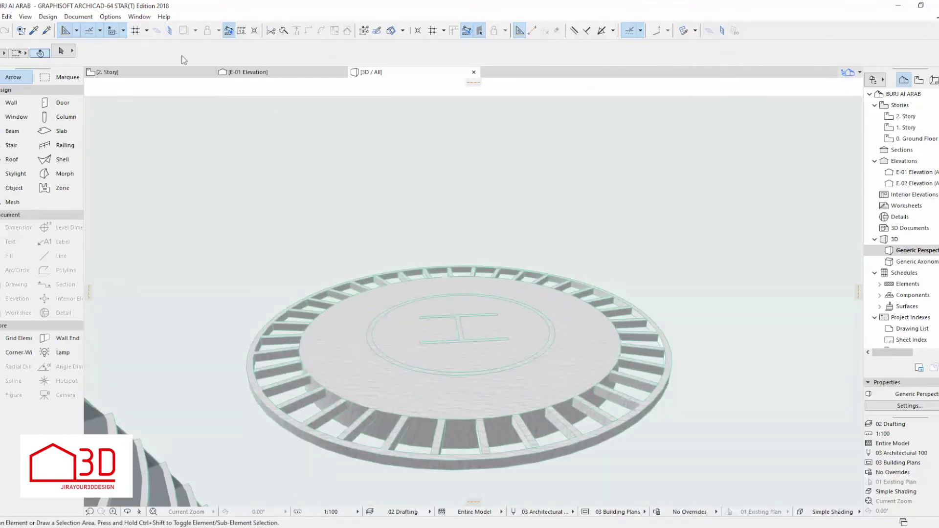
click(162, 72)
scroll(426, 271, down, 1)
middle_drag(365, 290, 409, 282)
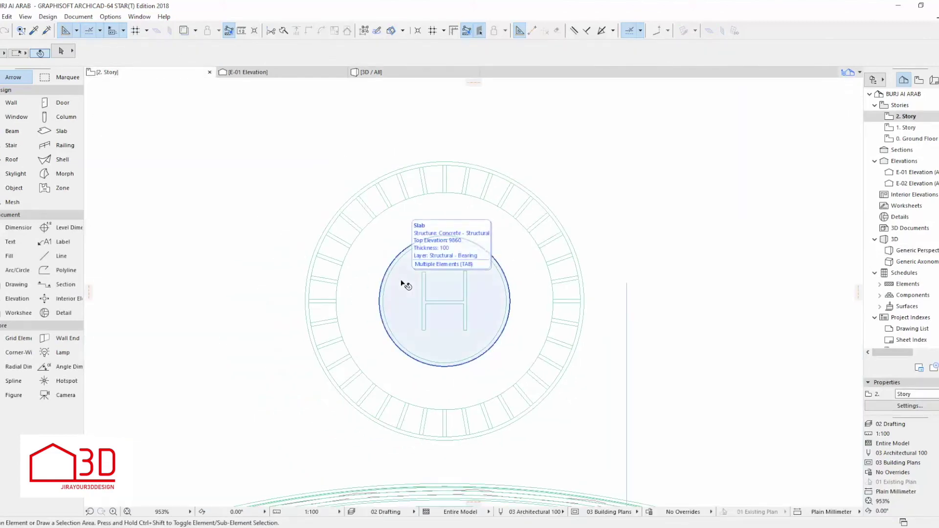
click(540, 354)
click(553, 302)
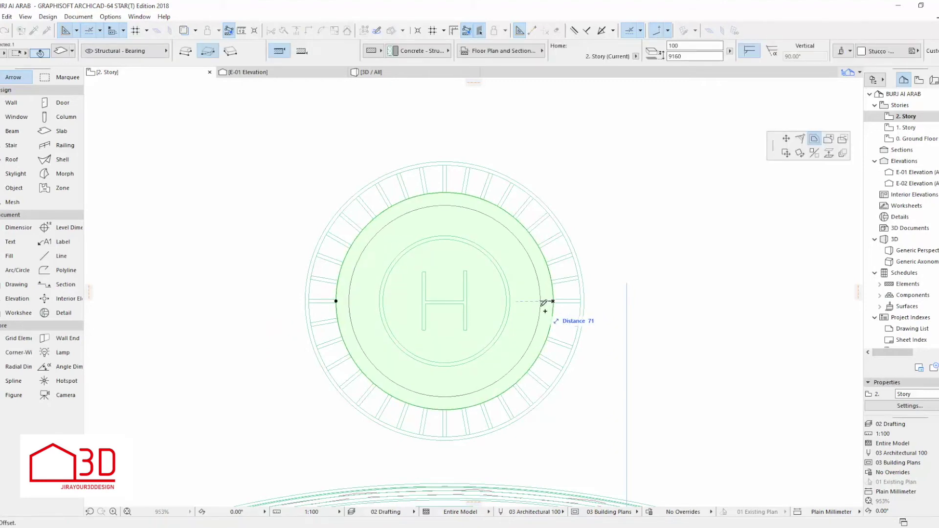
click(553, 300)
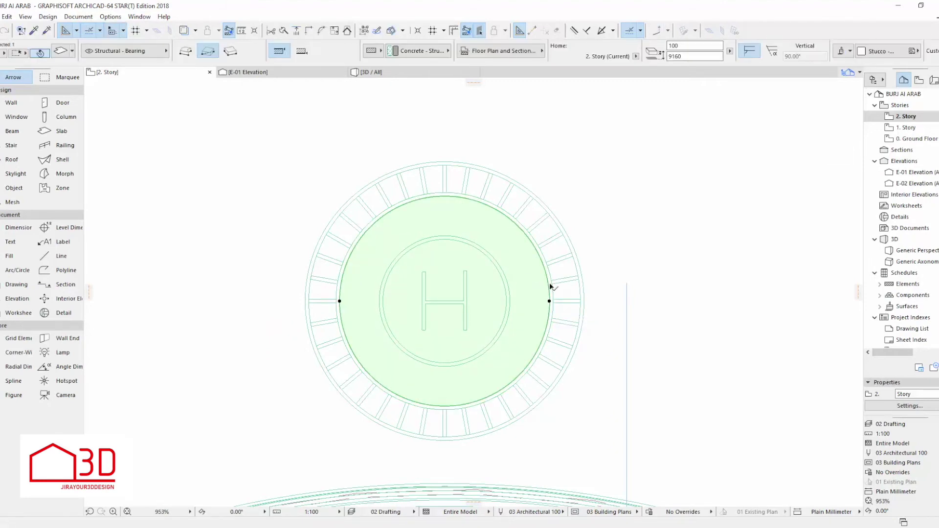
key(Escape)
Step: Try to subtract the inner small circle from the slightly larger circle around the H, and undo the subtraction
click(495, 310)
key(Escape)
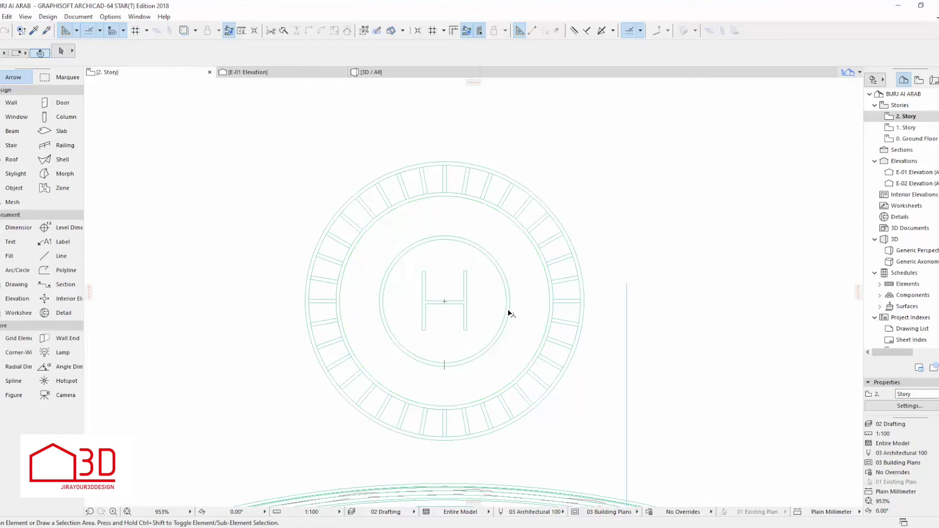
click(508, 313)
click(510, 301)
click(842, 139)
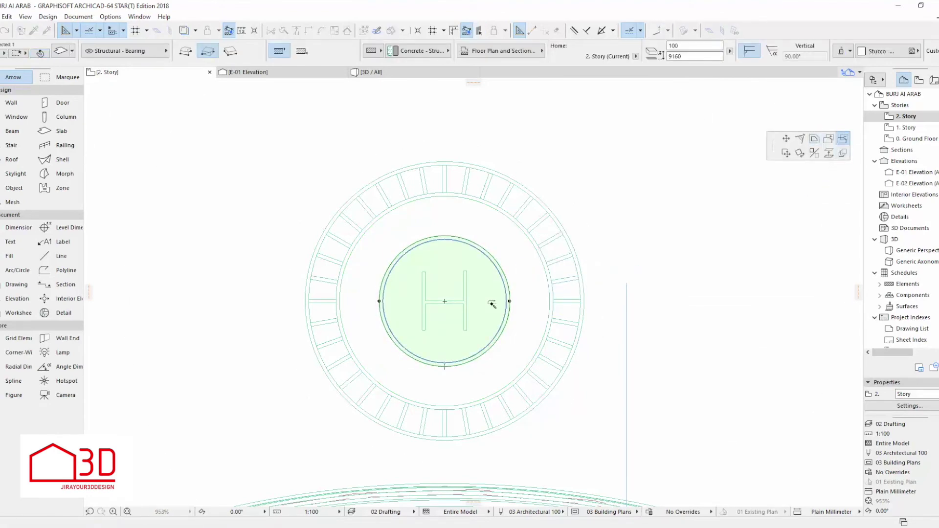
click(493, 302)
key(Escape)
click(495, 303)
key(Escape)
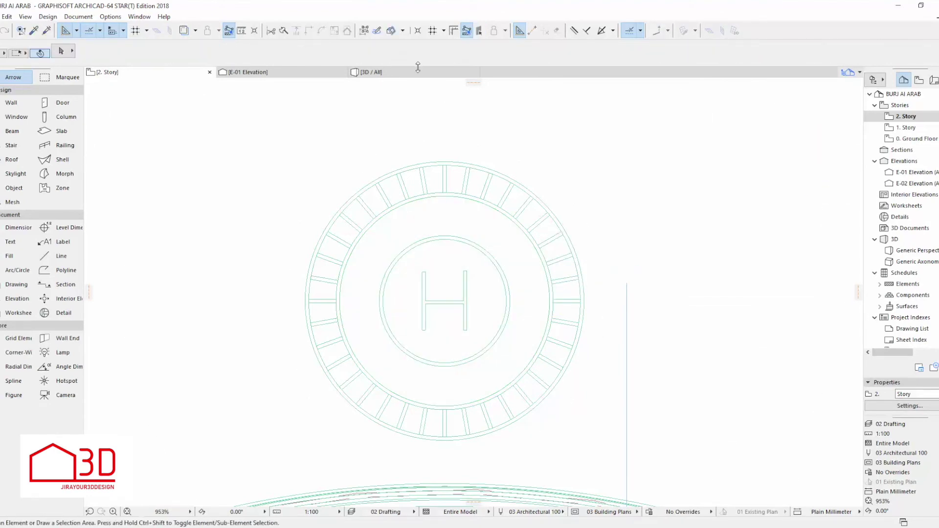
key(F3)
click(139, 73)
key(ctrl+z)
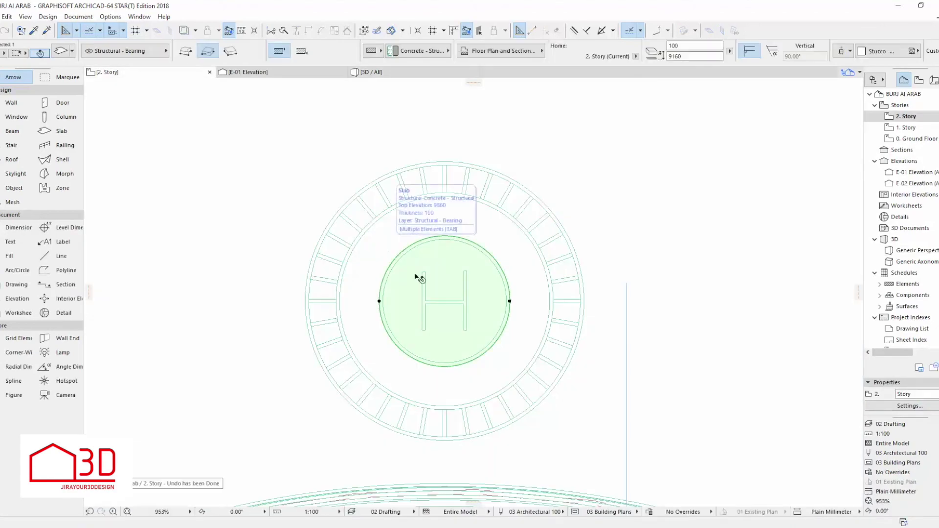
Step: Cut the inner small circle's area out of the slightly larger circle slab to leave a narrow ring around the H
click(503, 310)
click(507, 307)
click(510, 304)
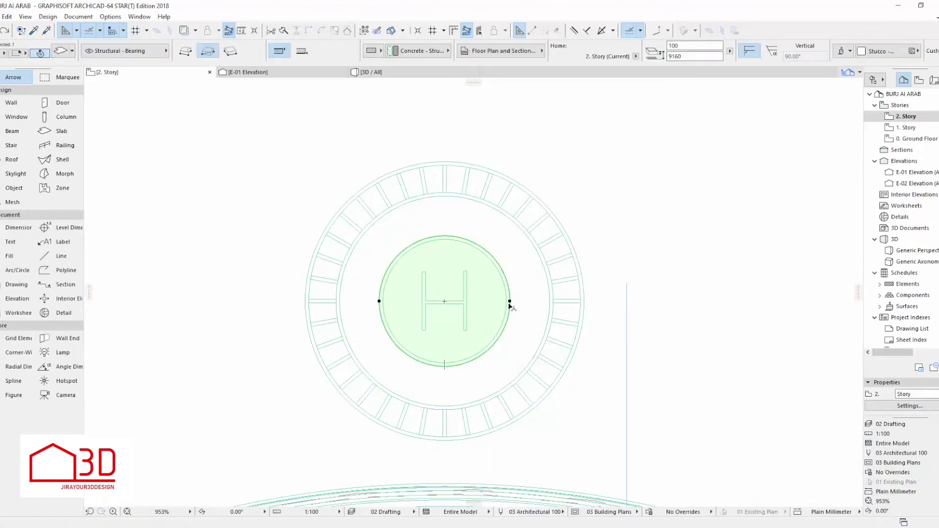
click(510, 302)
click(498, 272)
click(502, 297)
click(507, 308)
key(ctrl+shift+z)
key(F3)
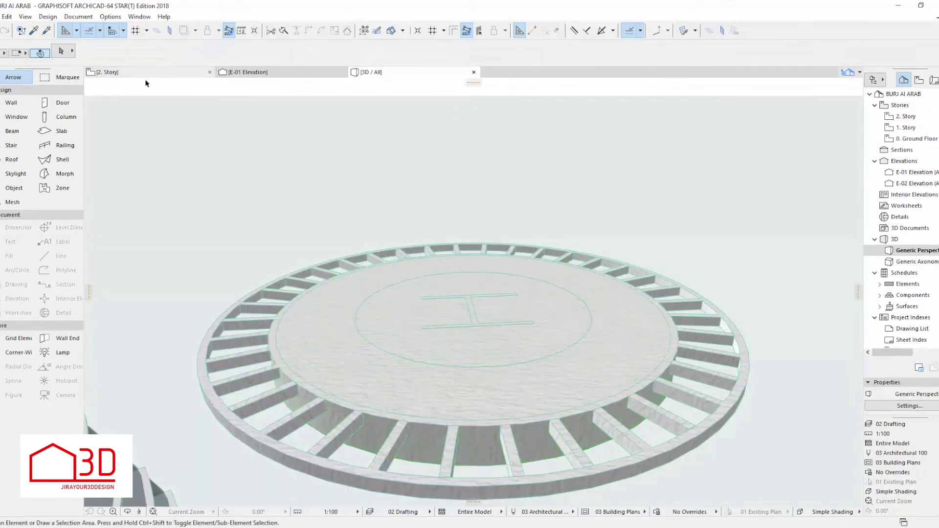
Step: Subtract the inward-offset disc from the helipad's large disc slab to leave a narrow outer ring, and check it in 3D
key(F2)
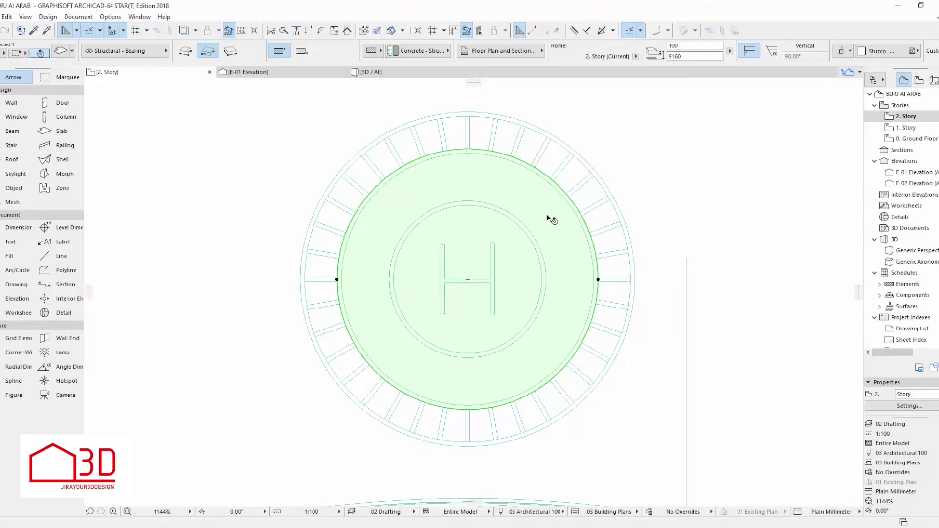
click(598, 279)
click(595, 281)
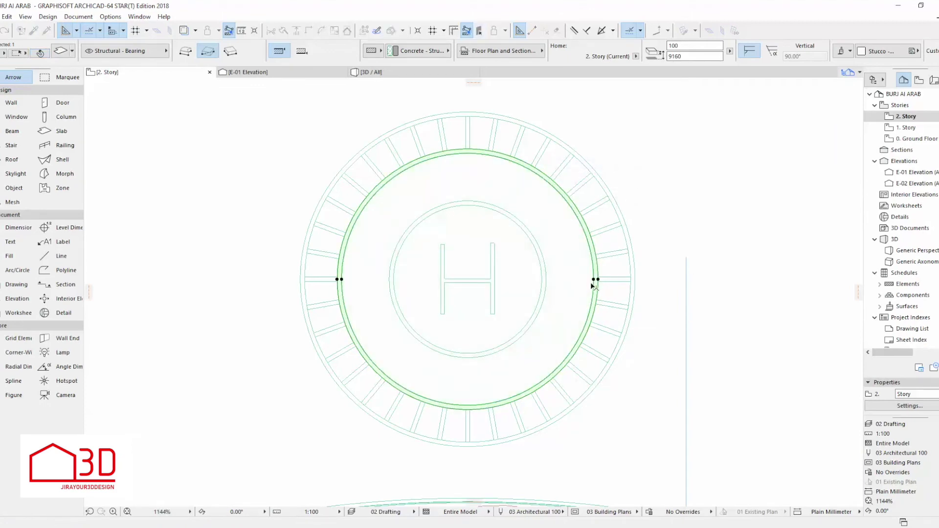
key(Escape)
click(399, 77)
click(352, 394)
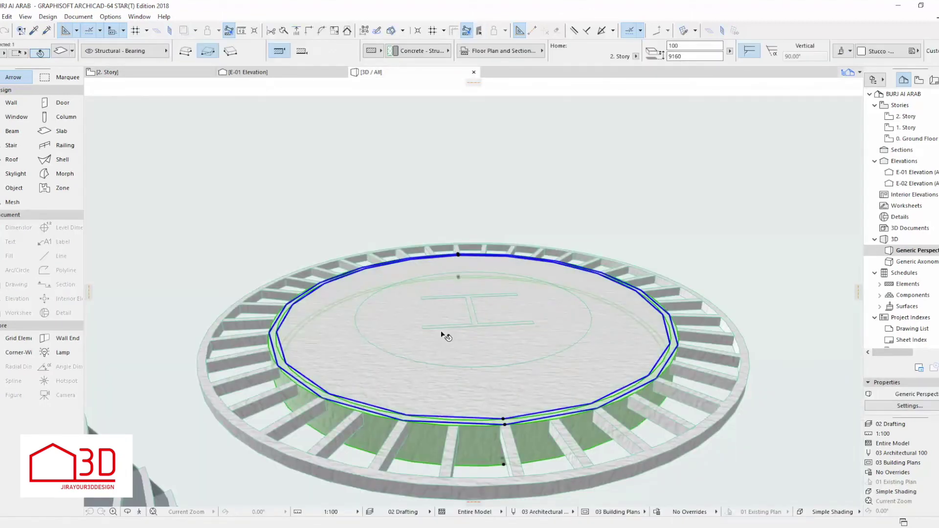
key(Escape)
key(F2)
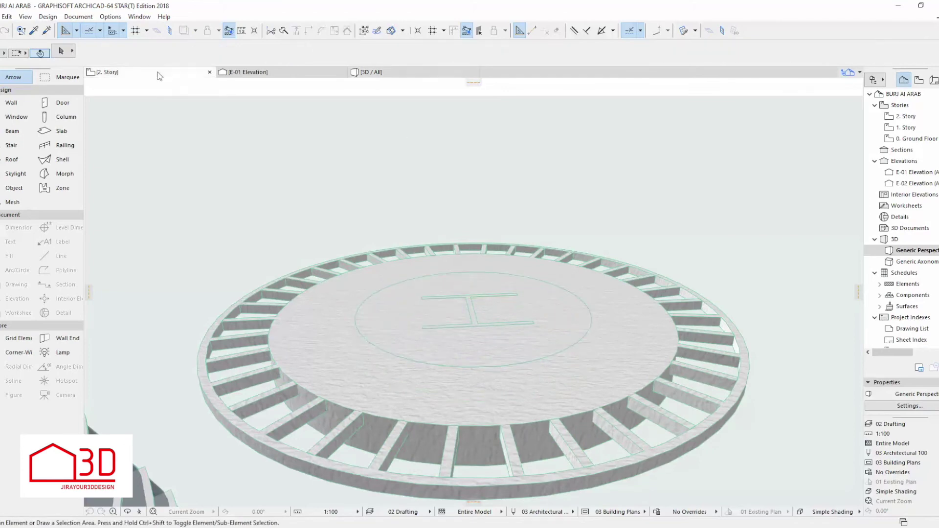
Step: Subtract the larger circle around the H from the inward-offset disc slab, leaving a wide ring, and check it in 3D
click(556, 245)
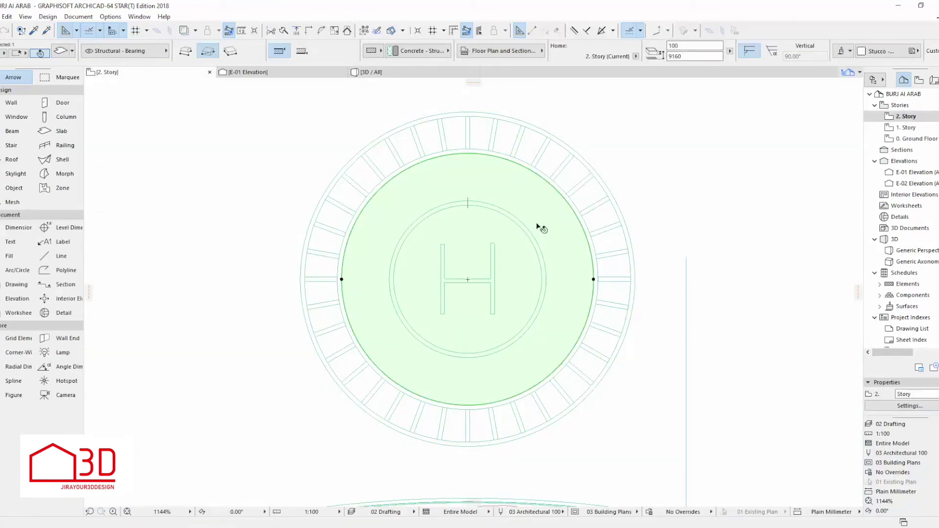
click(594, 280)
click(816, 141)
click(544, 258)
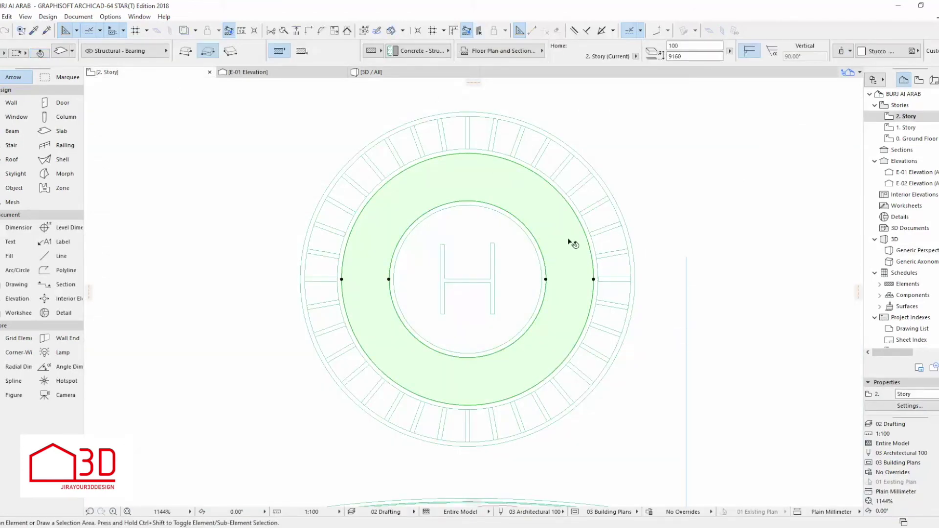
key(Escape)
click(405, 76)
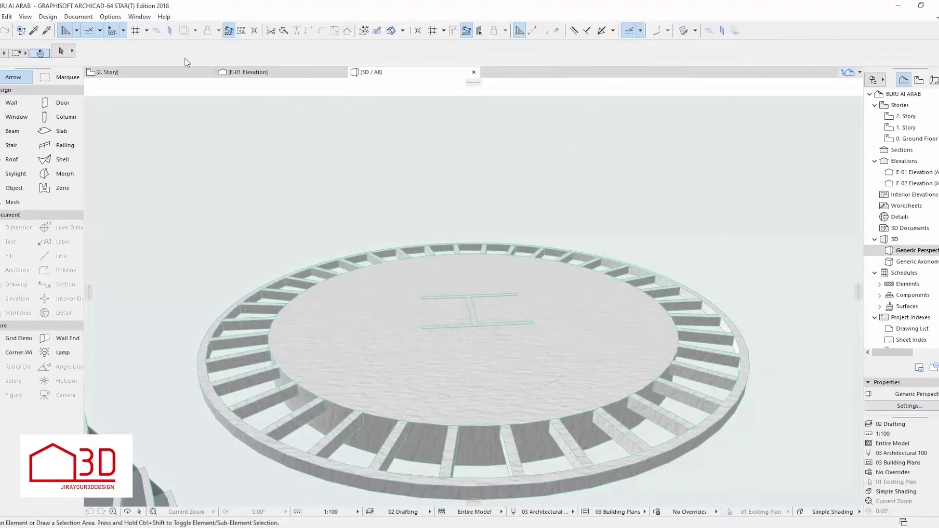
Step: Override the wide ring slab's surface with Stone - Marble Black and view it in 3D
click(179, 72)
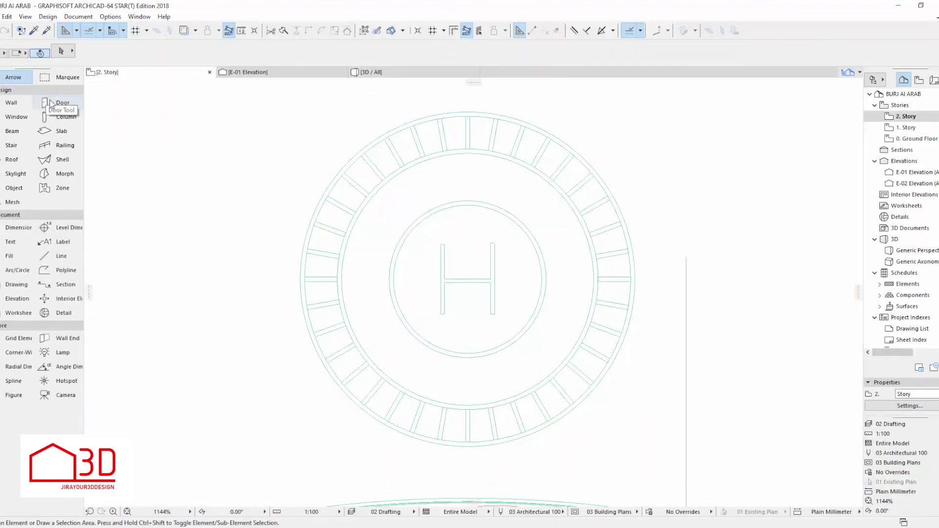
click(481, 195)
key(ctrl+t)
click(441, 265)
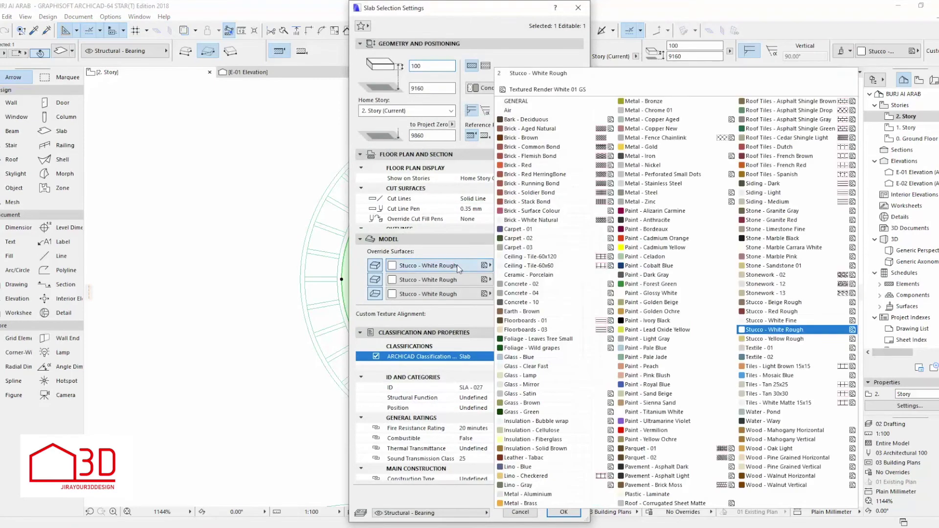
click(783, 230)
click(564, 512)
click(402, 72)
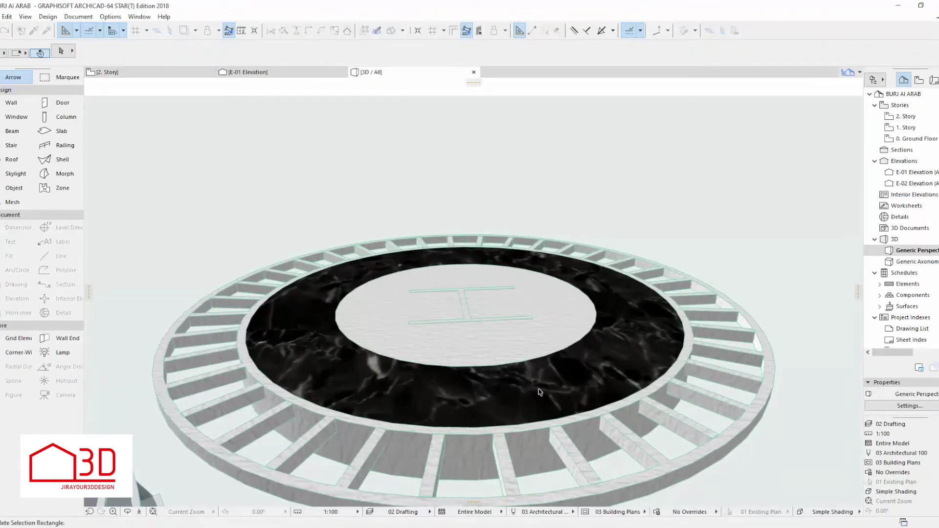
Step: Try a Siding surface and Stucco - Beige Rough on the wide ring slab around the helipad's center
click(582, 381)
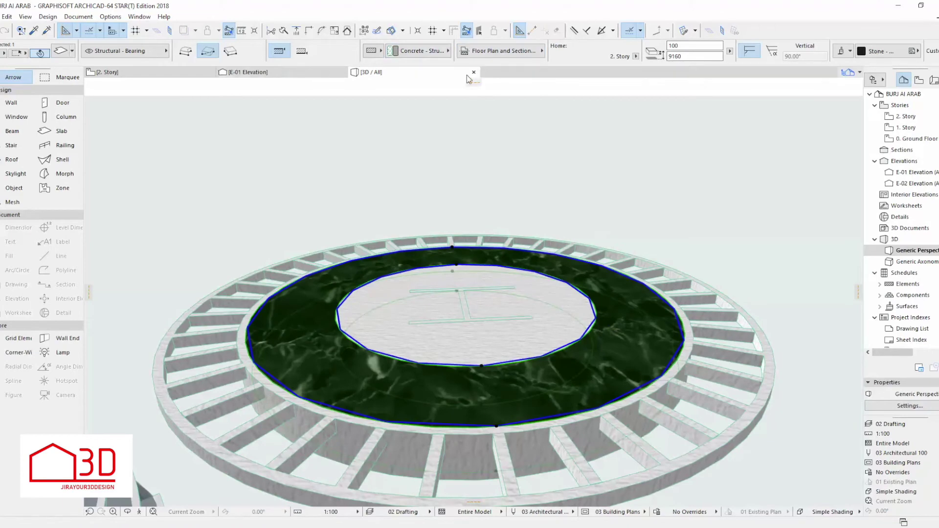
click(894, 51)
click(793, 169)
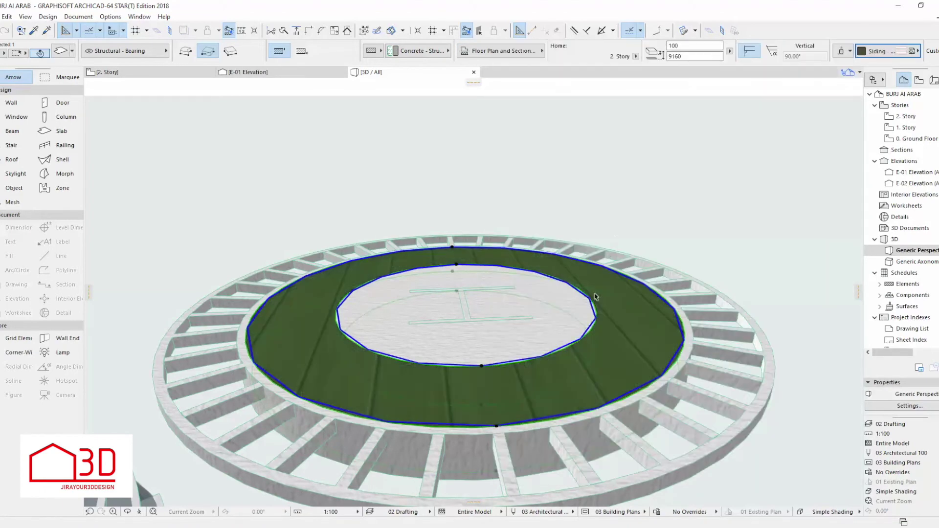
click(888, 52)
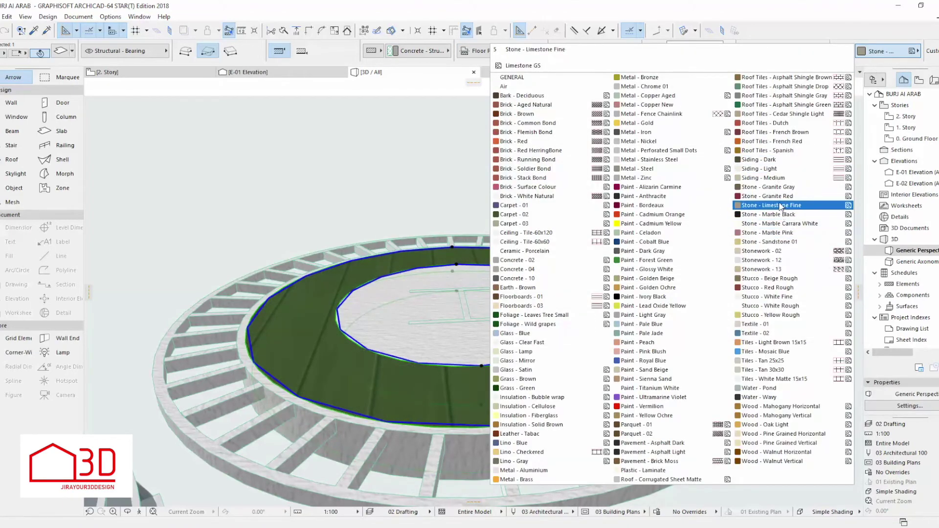
click(781, 282)
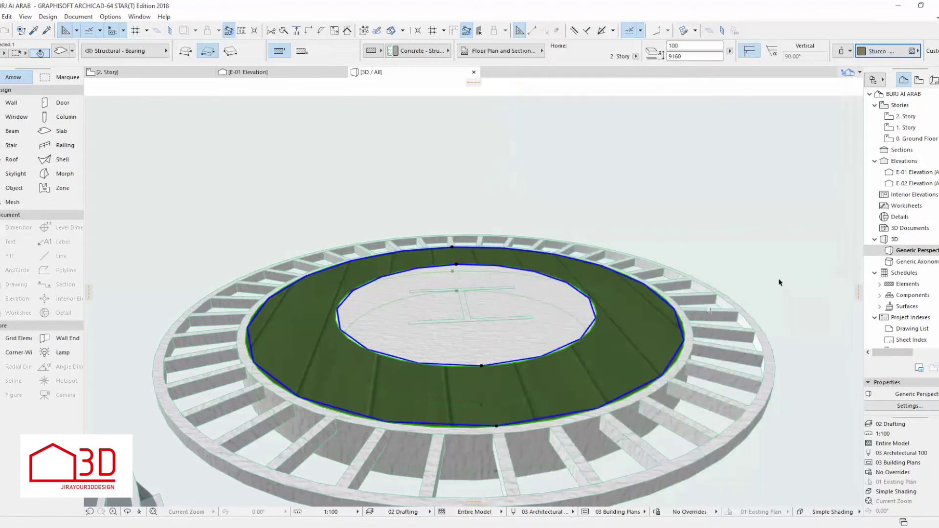
scroll(542, 321, down, 5)
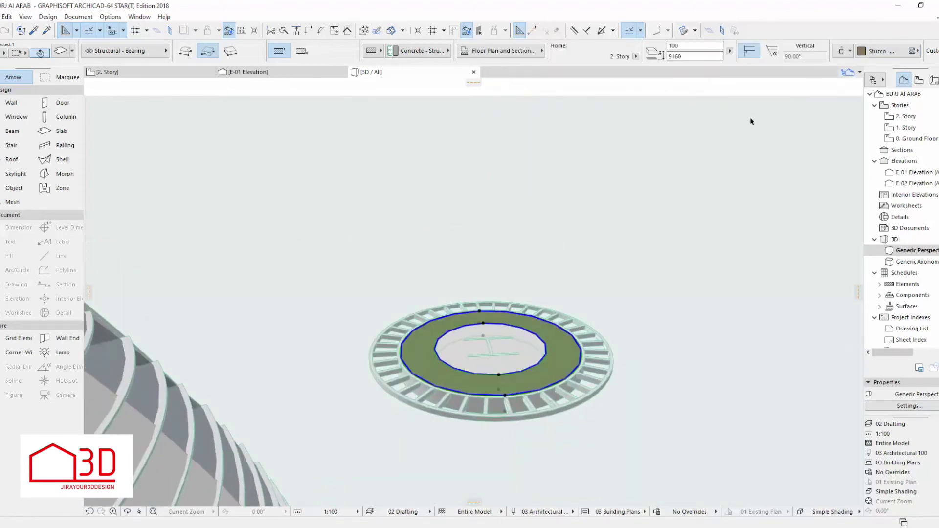
Step: Try further surface overrides on the helipad's wide ring slab and undo the last slab edits
click(888, 51)
click(778, 397)
click(866, 54)
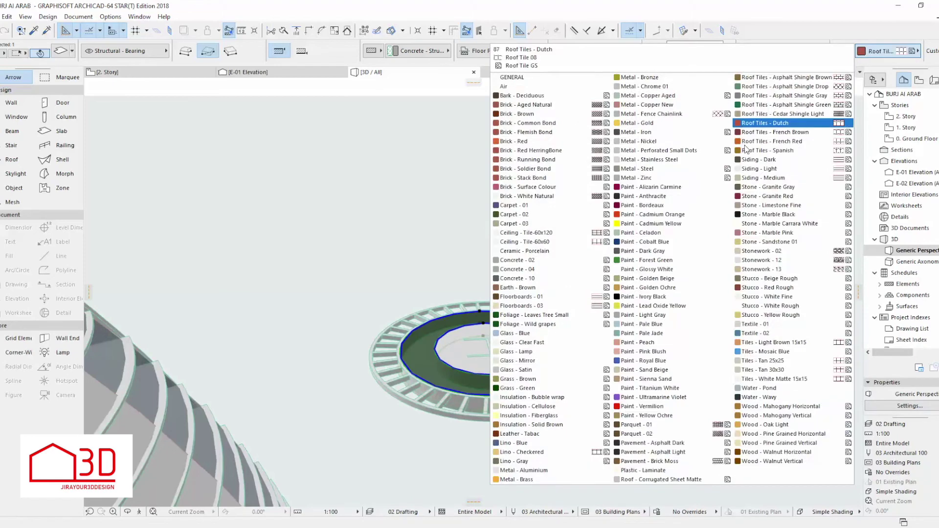
key(Escape)
key(ctrl+z)
key(ctrl+z)
key(ctrl+z)
key(ctrl+z)
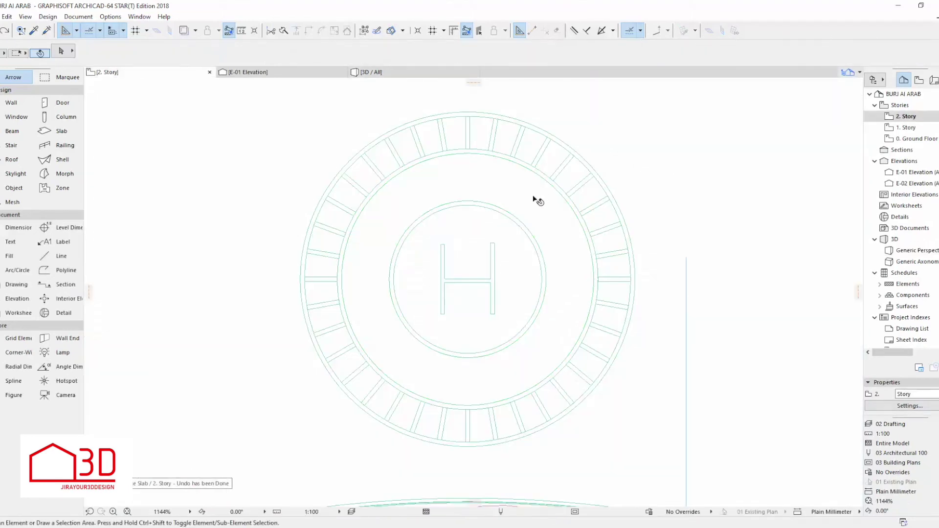
Step: Set the wide ring slab's building material to ST-04 Concrete - Structural in the 2. Story plan
click(533, 197)
click(60, 51)
key(Escape)
click(422, 52)
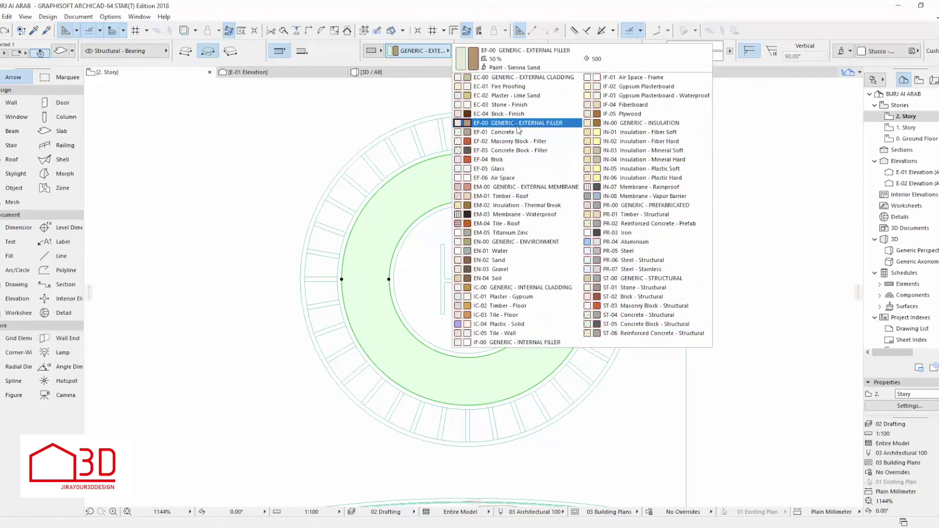
click(636, 315)
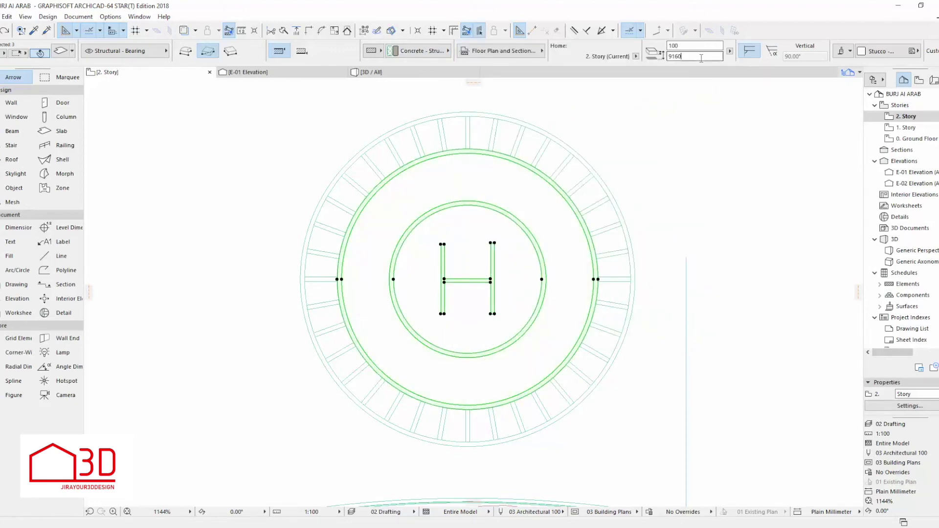
Step: Set the elevation of the narrow outer ring, inner ring and H slabs to 9170 and return to 3D
key(Return)
key(Escape)
click(409, 73)
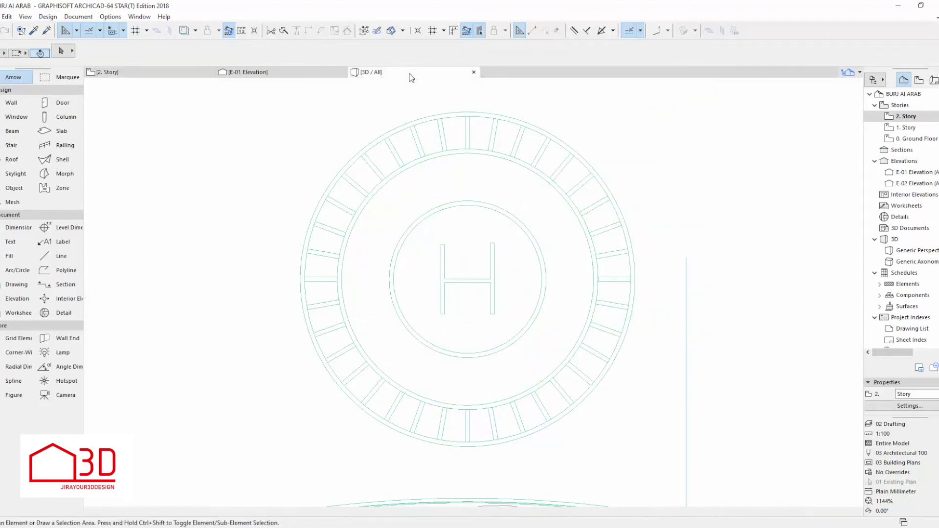
Step: Override the surface of the helipad's wide ring slab with Paint - Ivory Black
click(521, 372)
click(876, 52)
click(668, 298)
click(591, 234)
Step: Override the surface of the disc slab beneath the H with Paint - Ivory Black
click(529, 340)
click(887, 51)
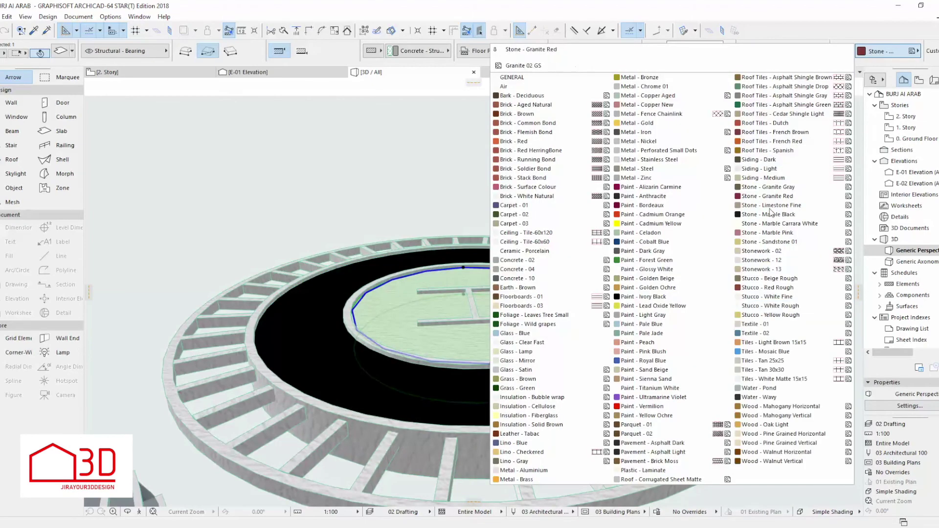
click(671, 292)
click(701, 184)
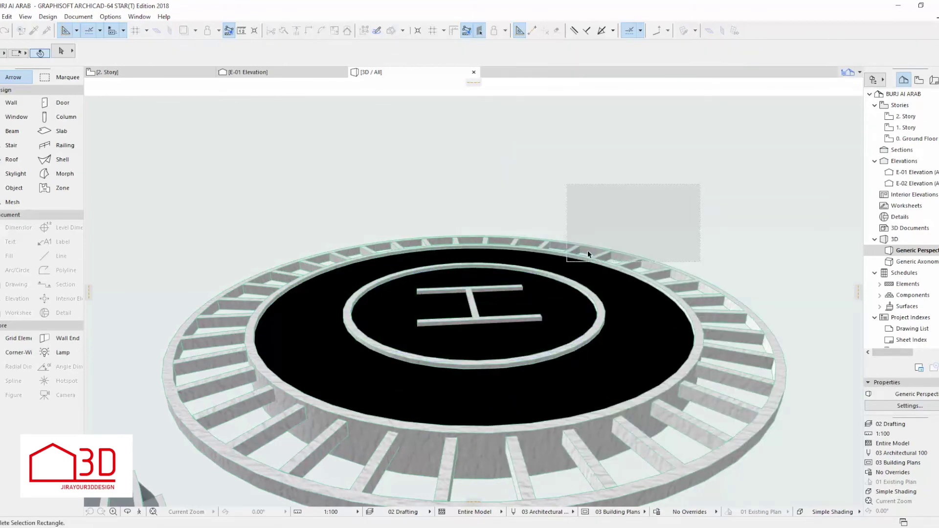
key(Escape)
Step: Change the elevation of the H marking and its surrounding narrow ring above the black disc
scroll(473, 324, down, 4)
scroll(473, 324, up, 4)
scroll(434, 288, down, 3)
shift+middle_drag(436, 292, 465, 294)
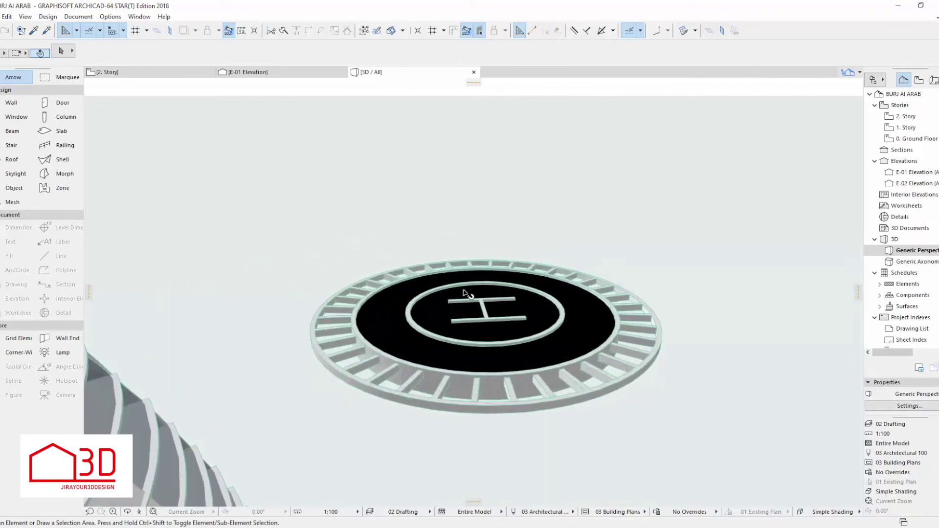
scroll(504, 294, up, 2)
click(448, 319)
shift+click(478, 351)
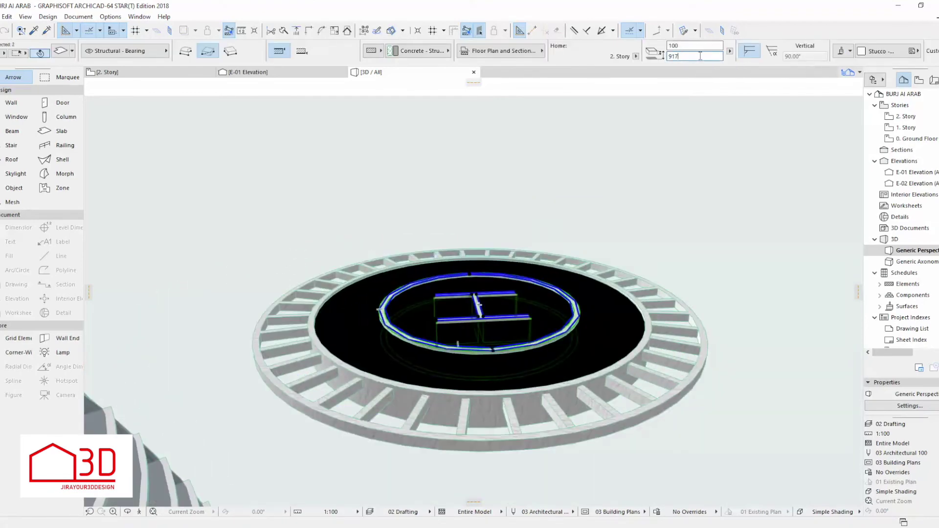
key(Escape)
scroll(557, 380, up, 1)
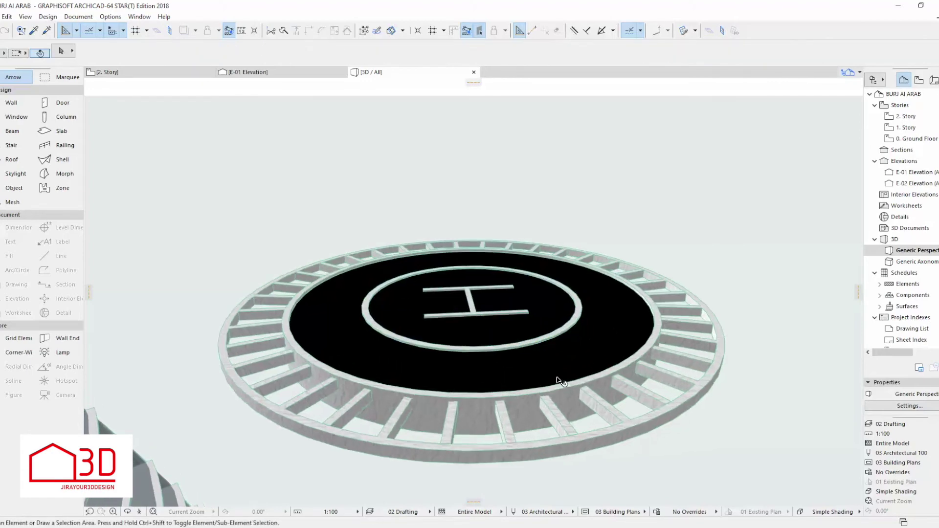
Step: Override the surface of the H marking and its surrounding ring with Paint - Cadmium Yellow
click(510, 351)
click(884, 51)
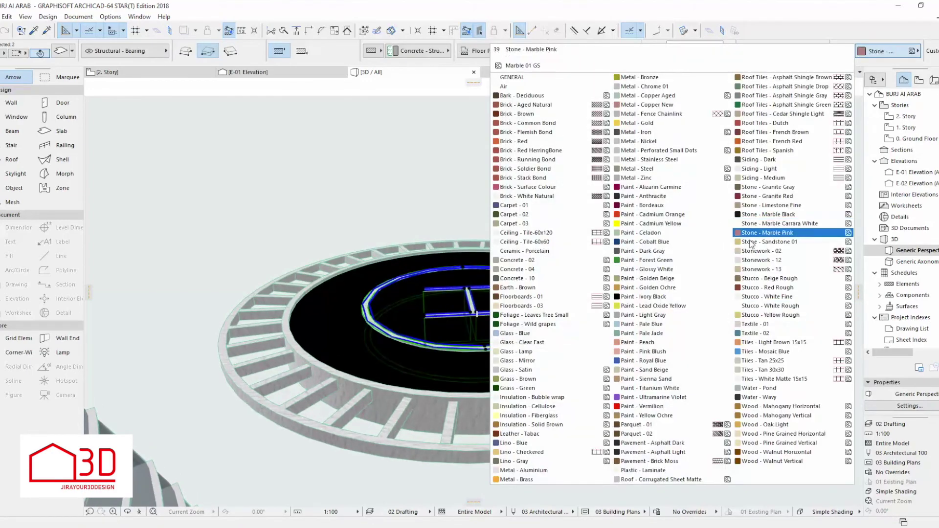
click(671, 223)
key(Escape)
click(527, 393)
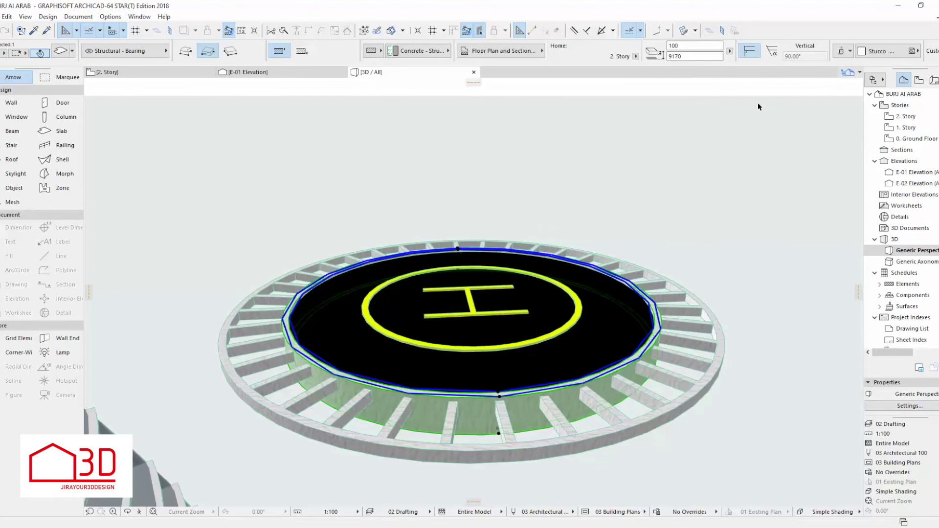
click(879, 51)
click(440, 110)
click(676, 237)
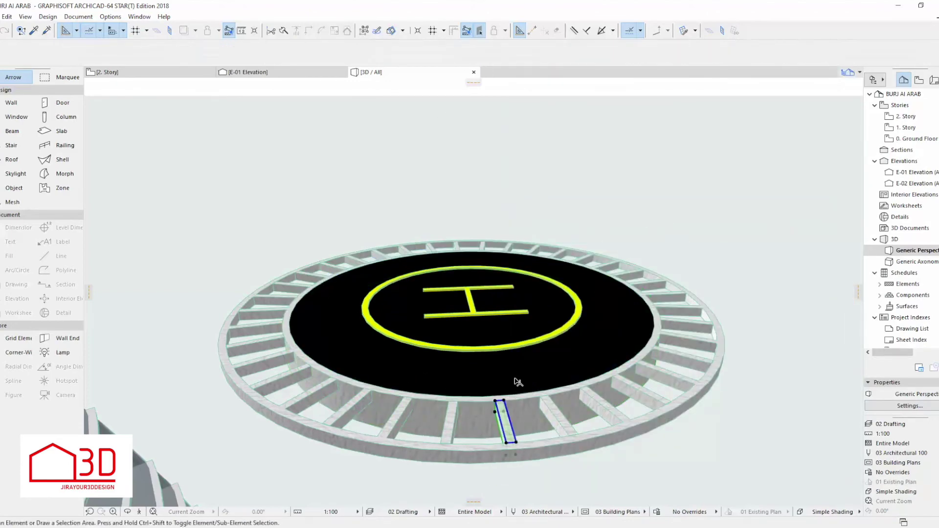
Step: Check the wide black ring's slab settings and examine the yellow H marking up close
click(551, 370)
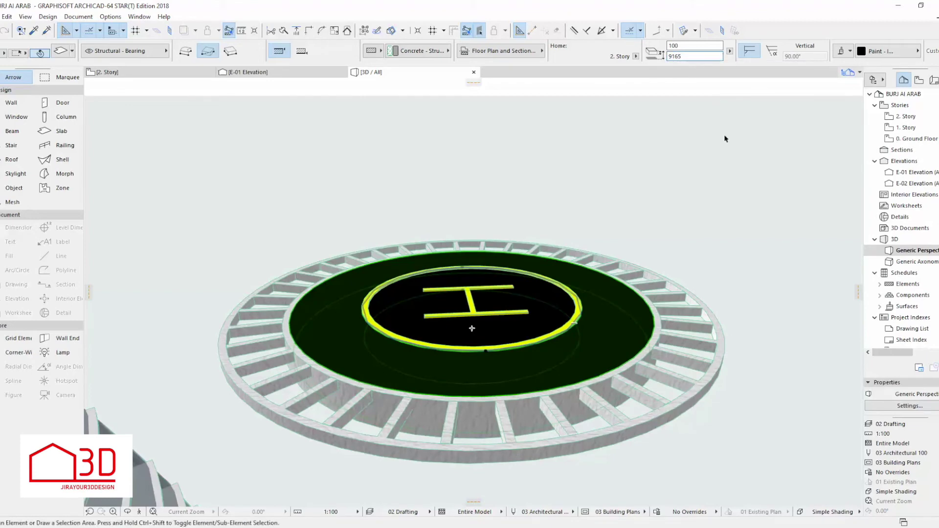
scroll(428, 364, up, 5)
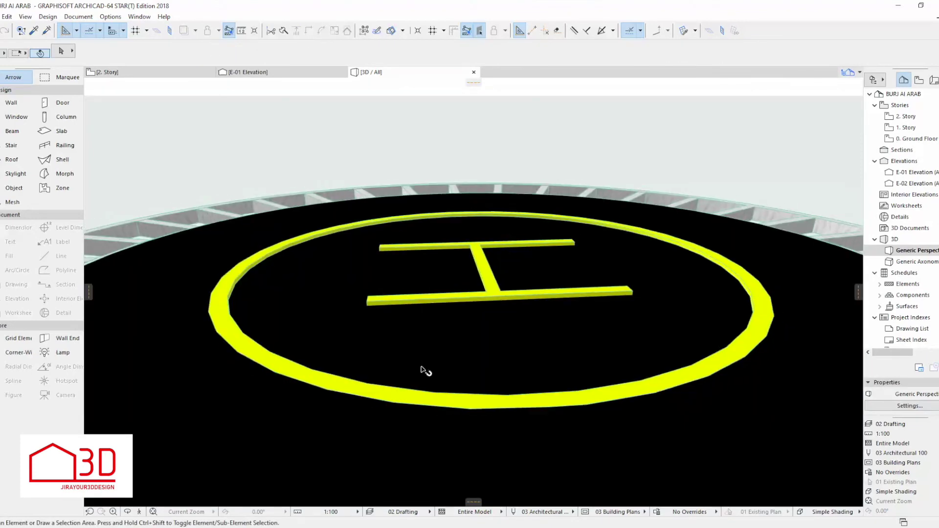
scroll(424, 370, down, 5)
click(411, 377)
click(478, 308)
key(Escape)
scroll(581, 278, down, 2)
Step: Try to delete the black disc slab inside the yellow ring around the H
shift+middle_drag(502, 314, 503, 283)
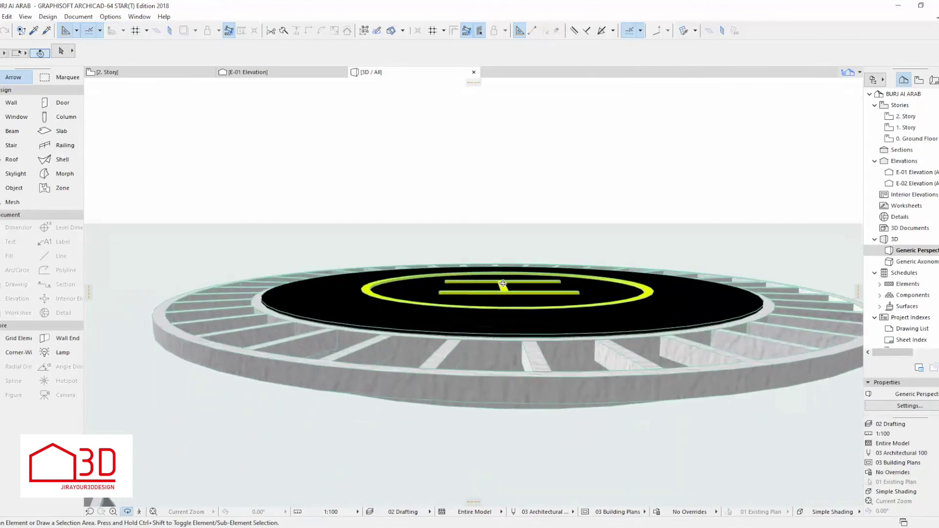
scroll(504, 284, up, 4)
click(434, 310)
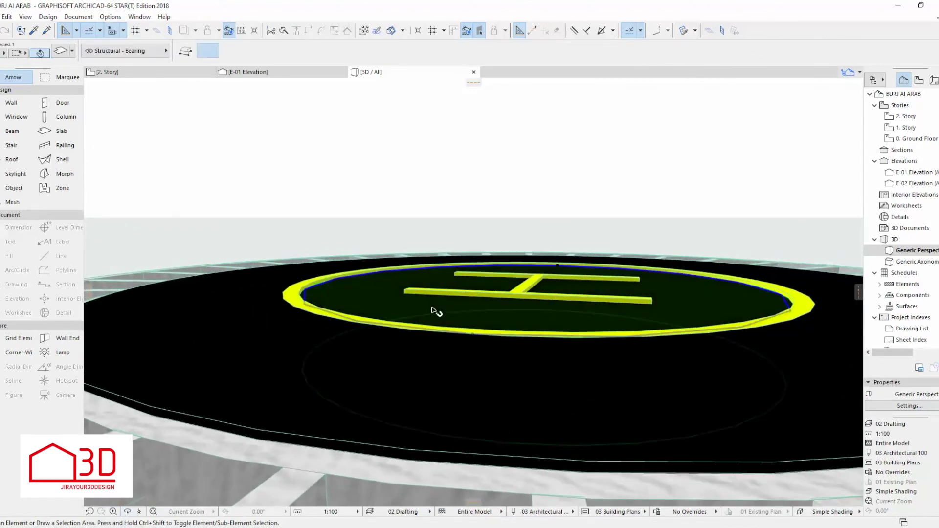
key(Delete)
Step: Examine the finished helipad and its position beside the tower from several angles
scroll(507, 321, down, 5)
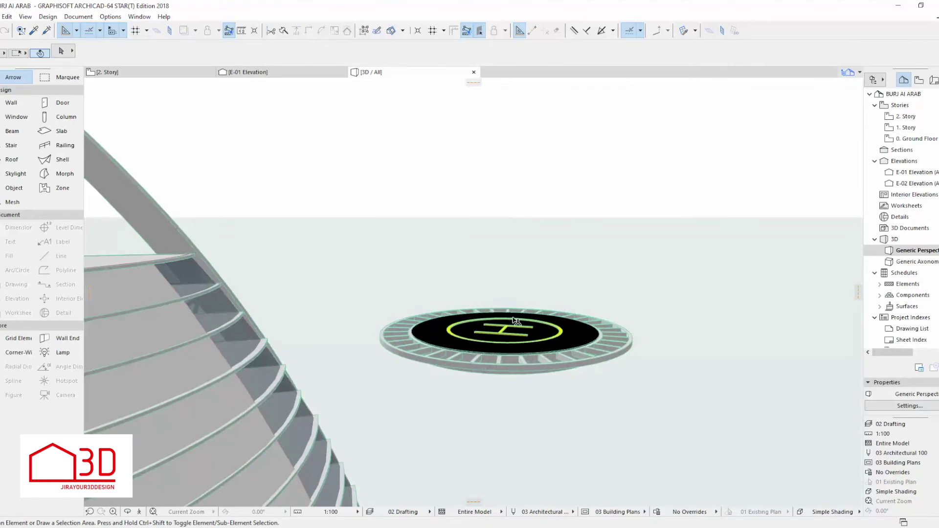
scroll(514, 317, up, 3)
scroll(467, 367, down, 2)
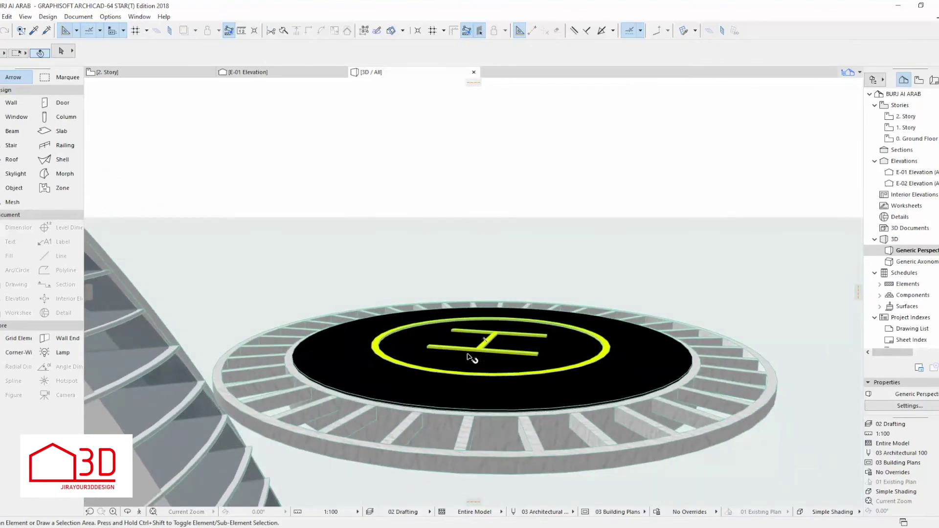
shift+middle_drag(470, 358, 495, 394)
scroll(567, 392, up, 2)
shift+middle_drag(563, 427, 500, 385)
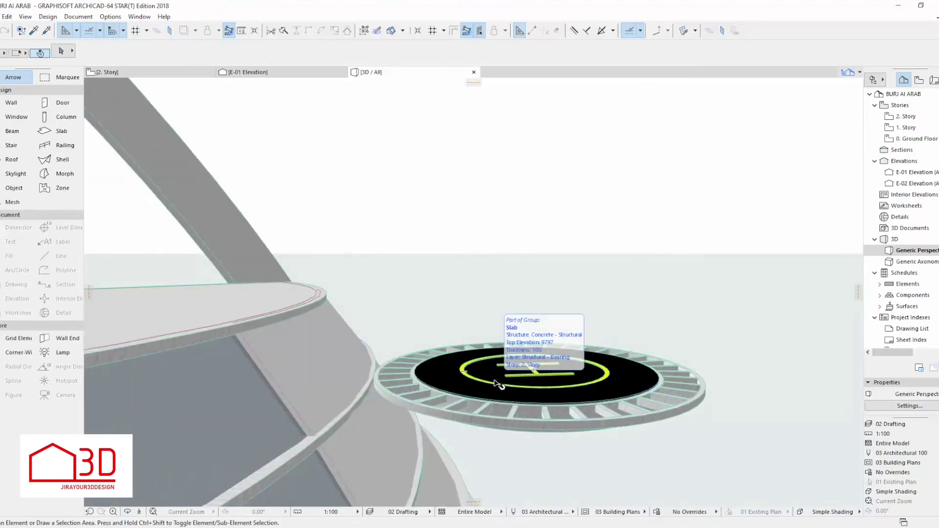
scroll(595, 356, down, 3)
shift+middle_drag(596, 357, 521, 330)
Step: Move the whole helipad group in plan so its outer rim meets the tower's curved slab edge, and check it in 3D
click(198, 73)
click(447, 235)
scroll(507, 277, down, 3)
scroll(458, 318, up, 4)
click(471, 324)
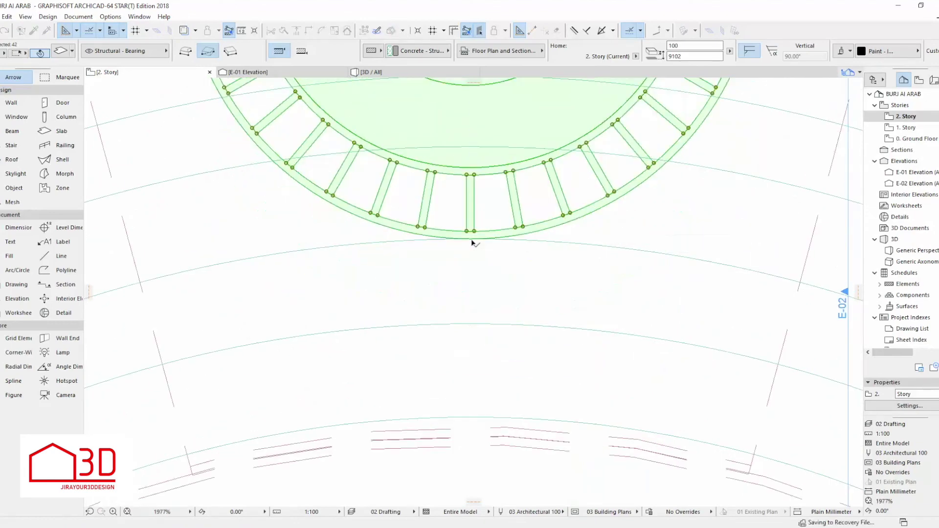
click(472, 239)
click(535, 270)
click(420, 74)
click(177, 71)
scroll(430, 287, down, 4)
click(443, 224)
key(Escape)
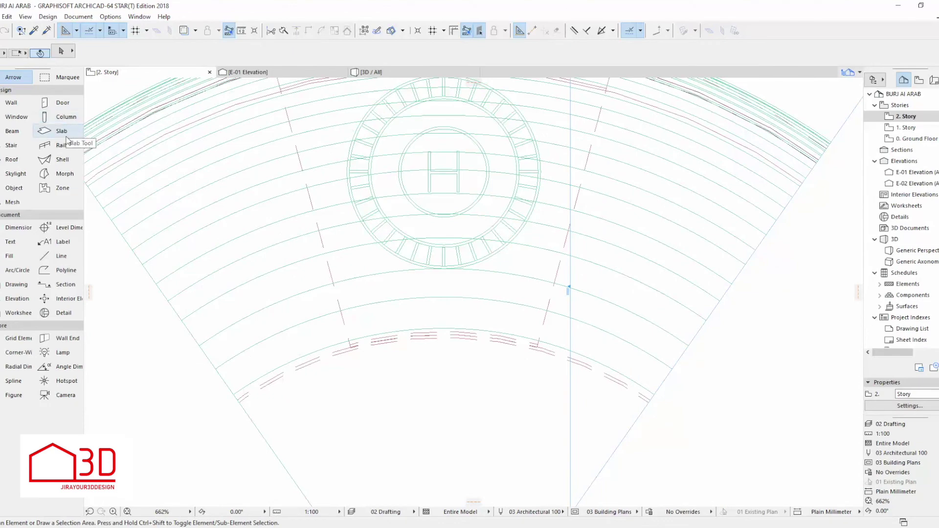
Step: Draw a 30 mm thick rectangular slab about 463 mm wide from the helipad's inner ring toward the tower, and view it in 3D
click(57, 131)
scroll(451, 259, up, 2)
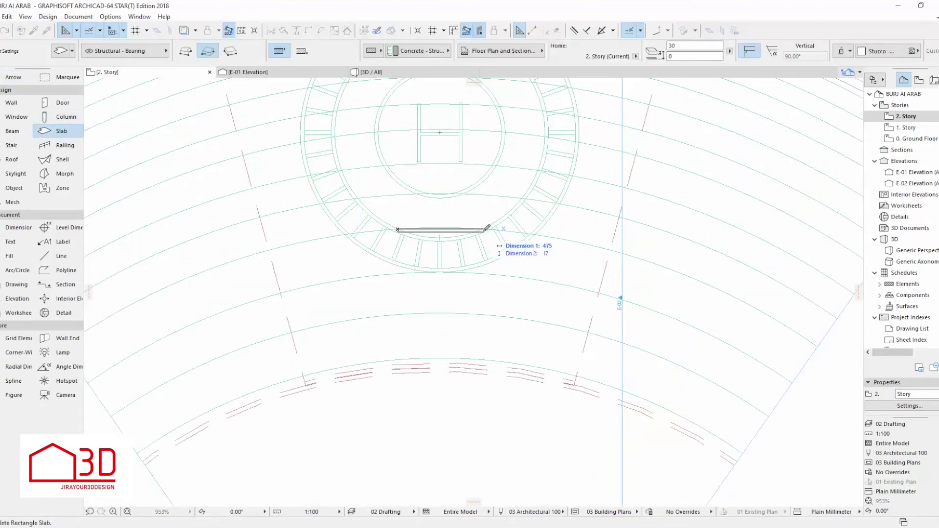
scroll(490, 224, up, 5)
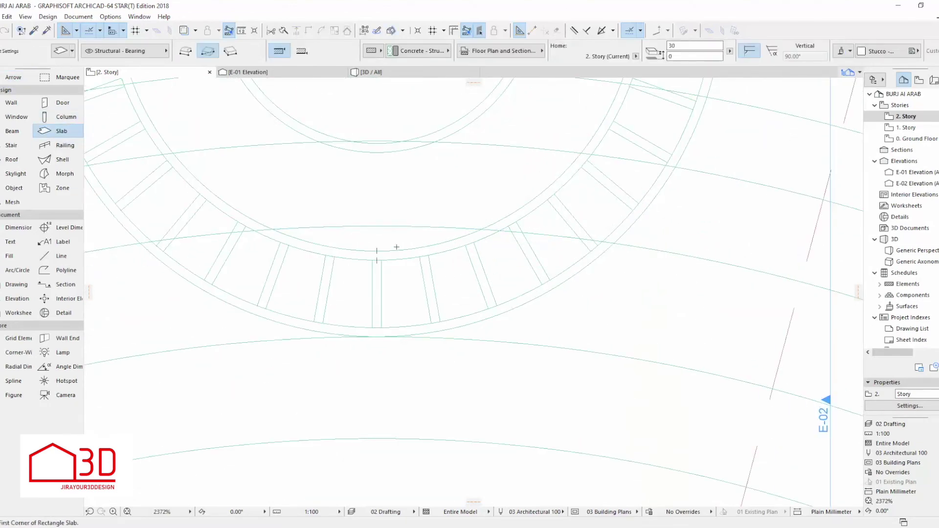
click(275, 229)
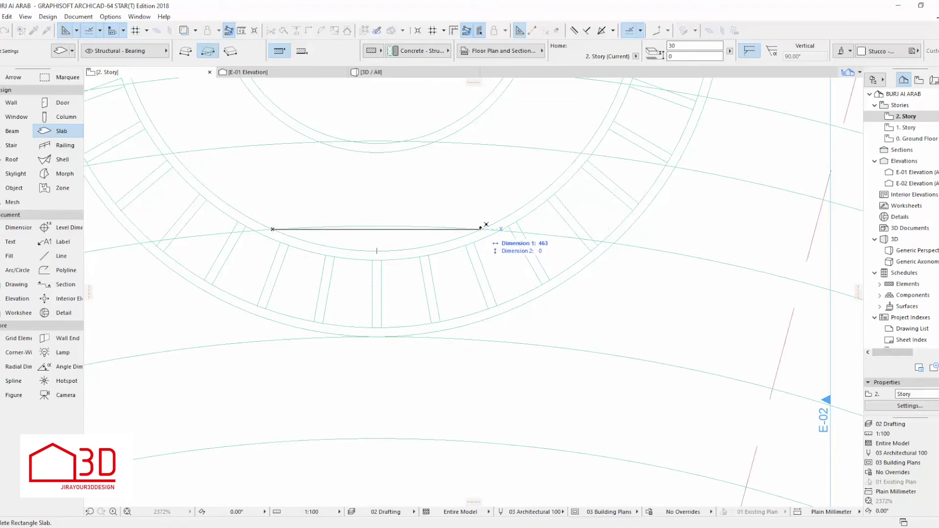
scroll(503, 305, down, 4)
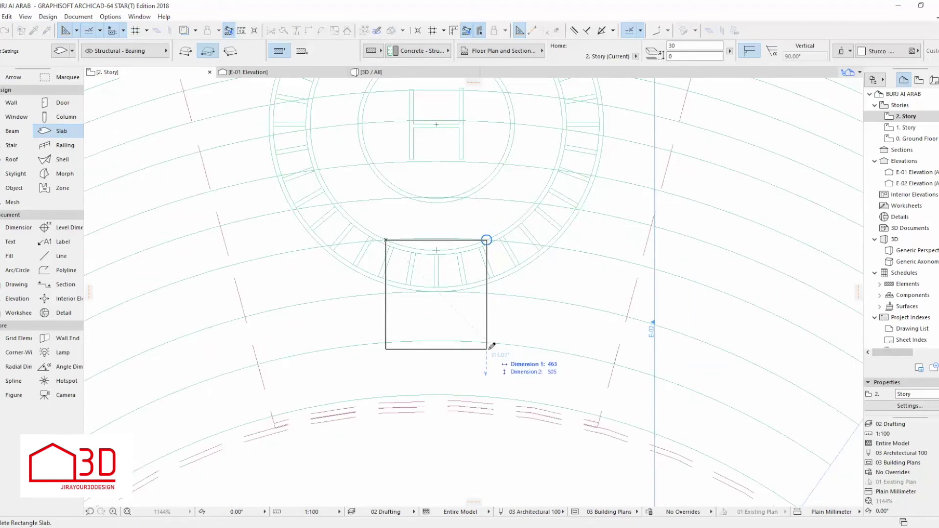
key(Escape)
click(393, 73)
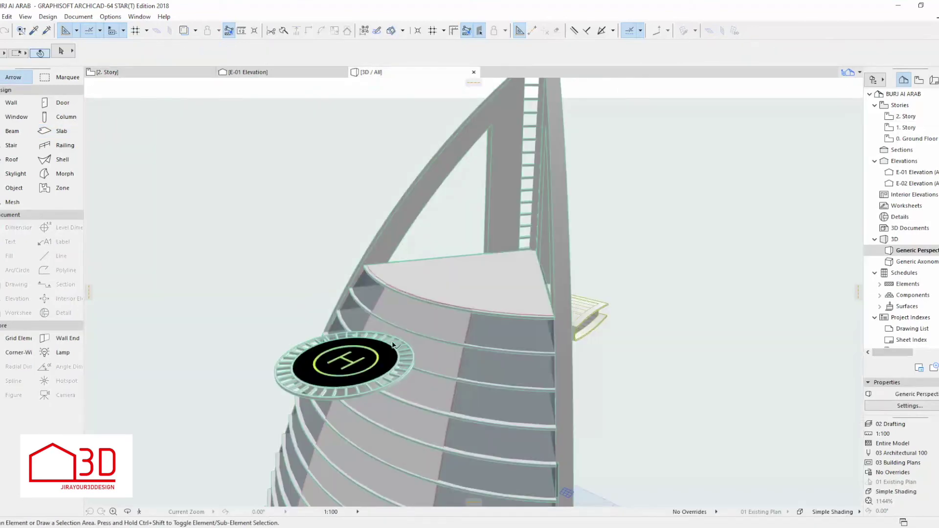
scroll(406, 296, up, 2)
Step: Check the helipad group's elevation in plan and set the rectangular connecting slab's elevation to 9100
click(187, 73)
click(187, 76)
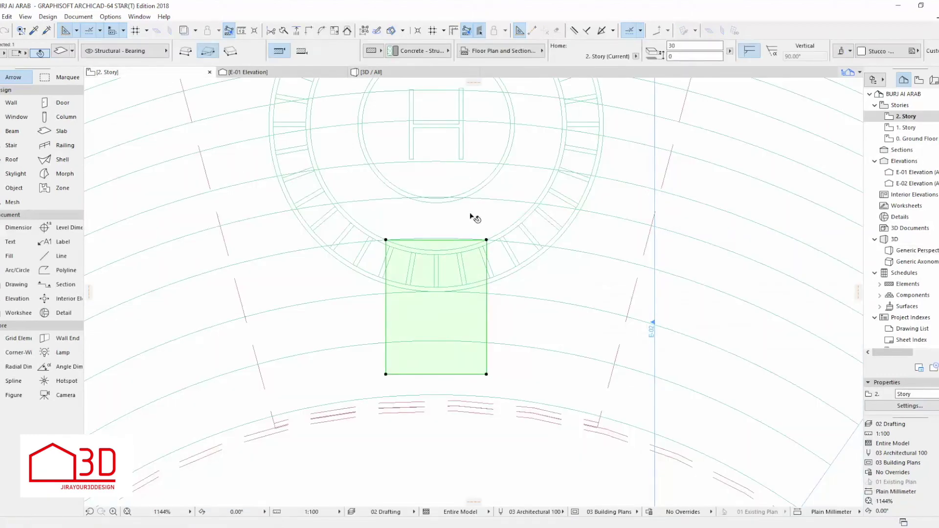
click(455, 233)
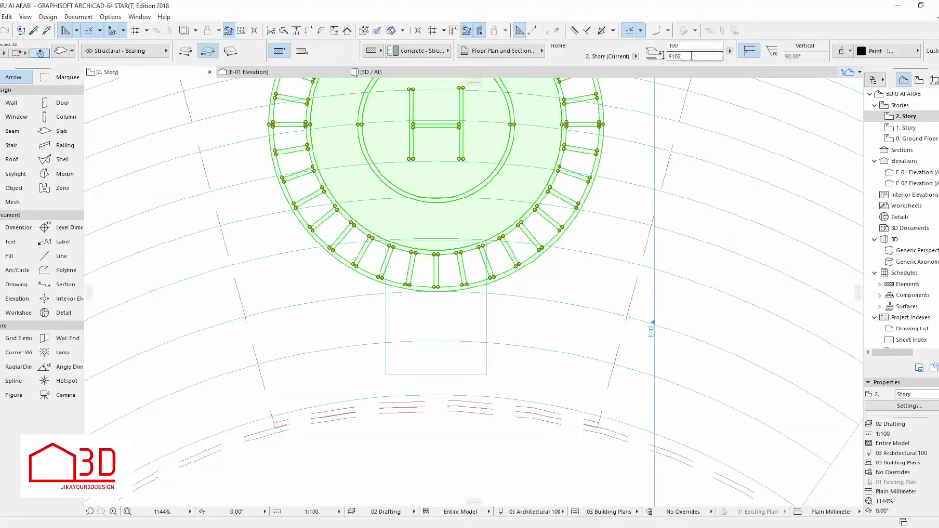
click(487, 293)
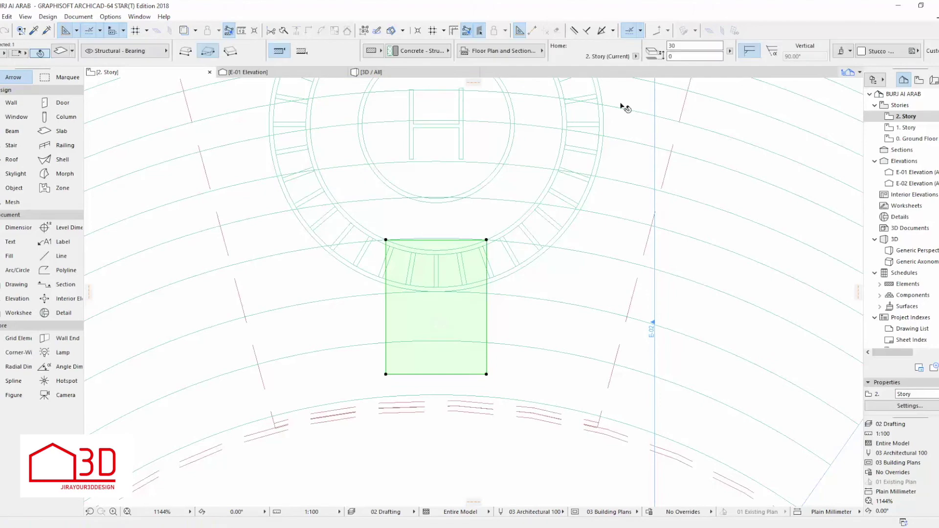
click(372, 72)
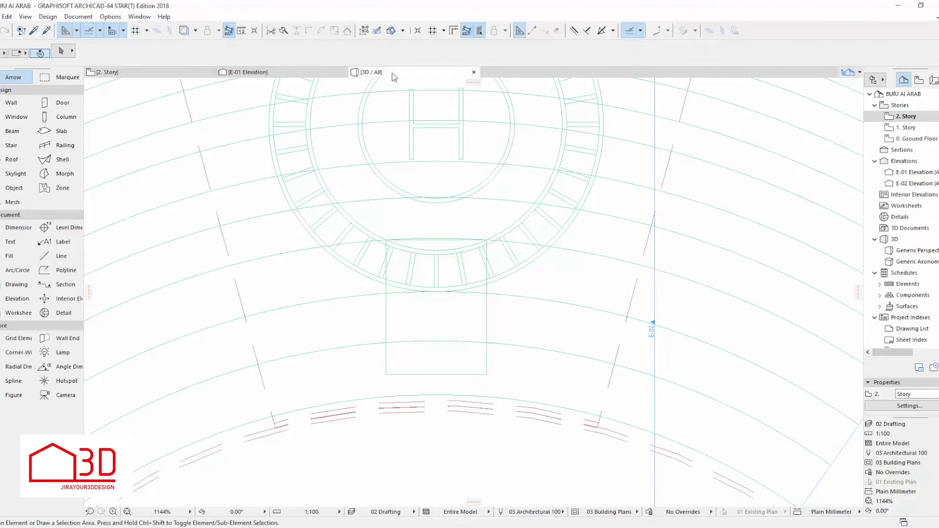
Step: Increase the thickness of the slab connecting the helipad to the tower and inspect the junction from above
click(396, 337)
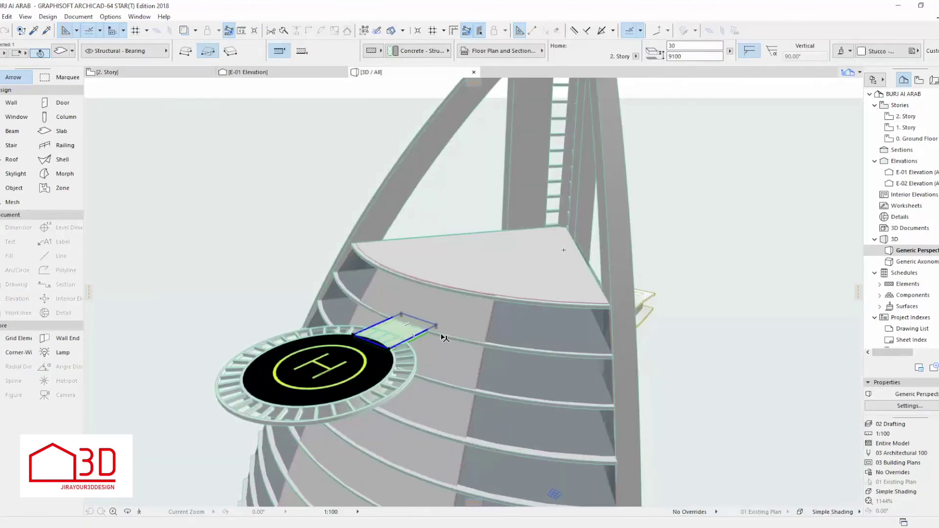
scroll(445, 337, up, 5)
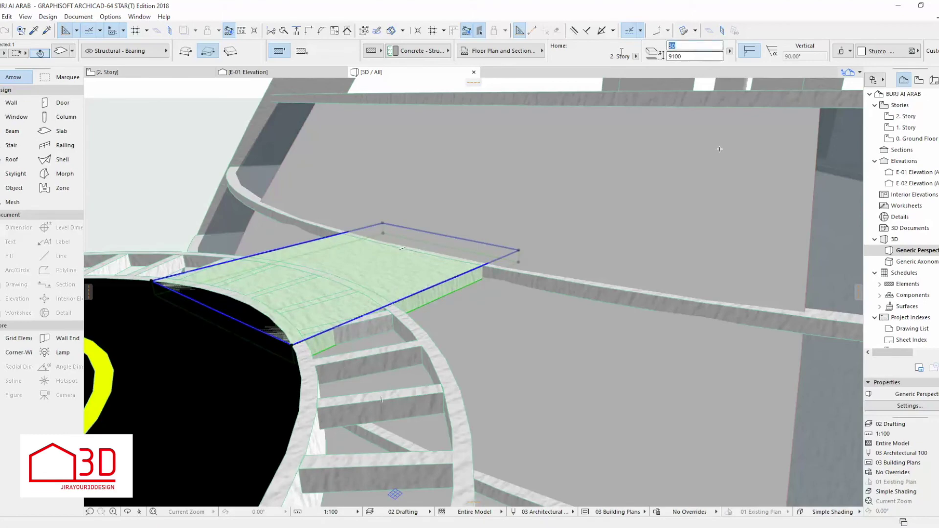
key(Escape)
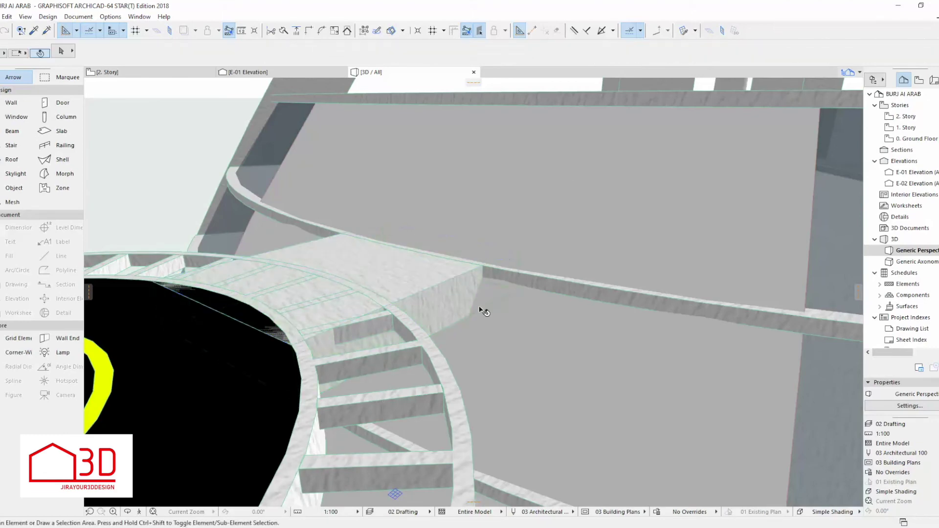
scroll(482, 307, down, 10)
shift+middle_drag(482, 306, 375, 329)
scroll(482, 313, up, 5)
shift+middle_drag(368, 283, 363, 322)
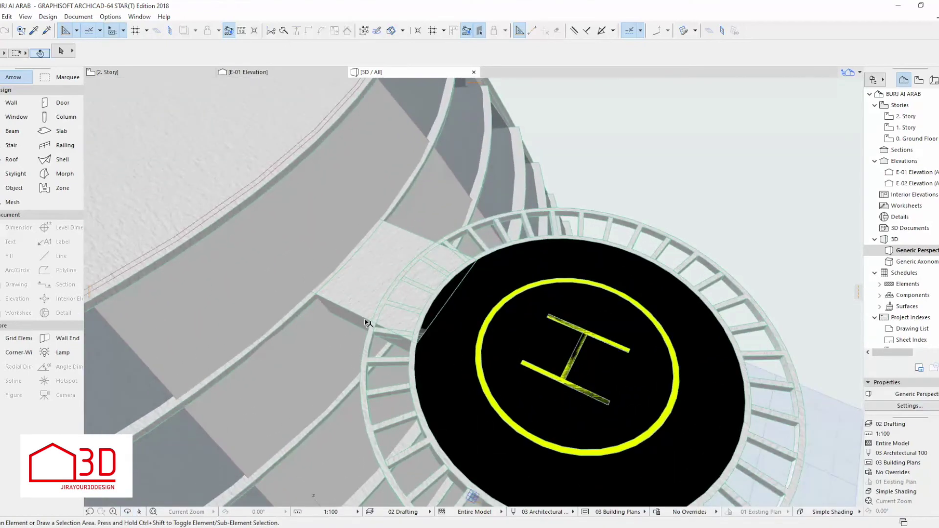
Step: Change the surface of the slab connecting the helipad to the tower to black paint
click(489, 295)
click(357, 288)
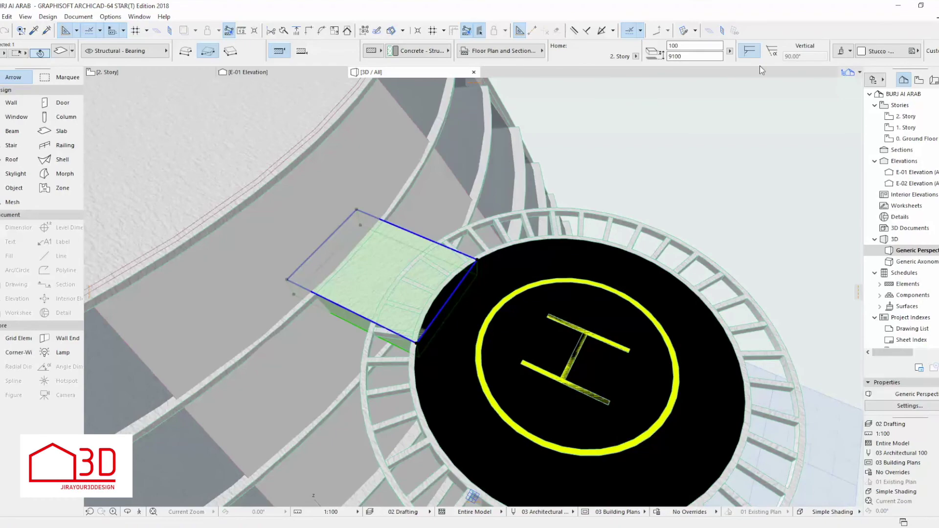
click(769, 52)
click(560, 299)
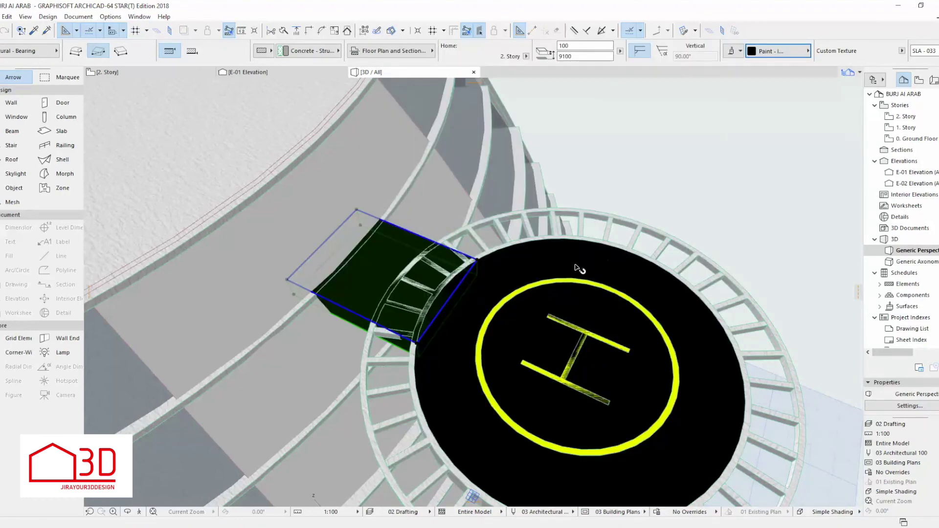
scroll(348, 321, up, 1)
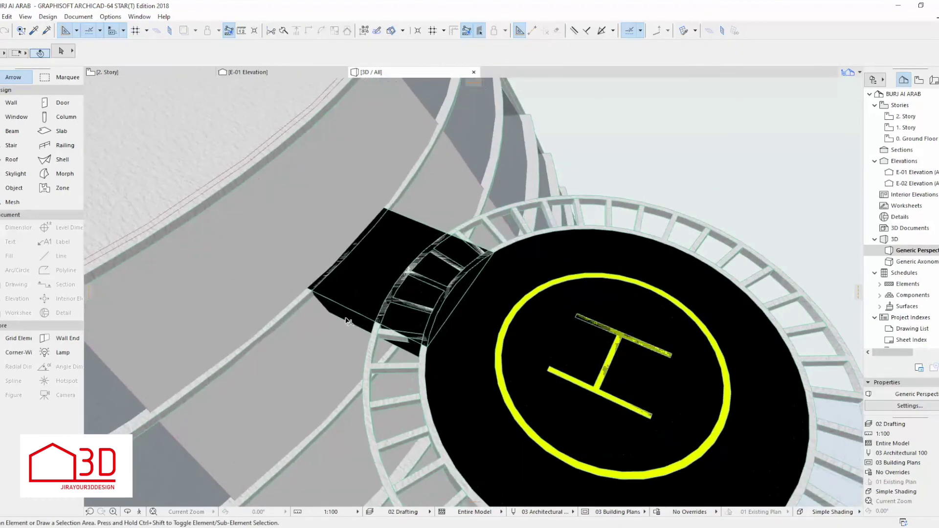
Step: Draw a 50 mm wide slab strip along one side of the connecting slab in plan and align its end with the slab's edge
click(198, 74)
click(45, 130)
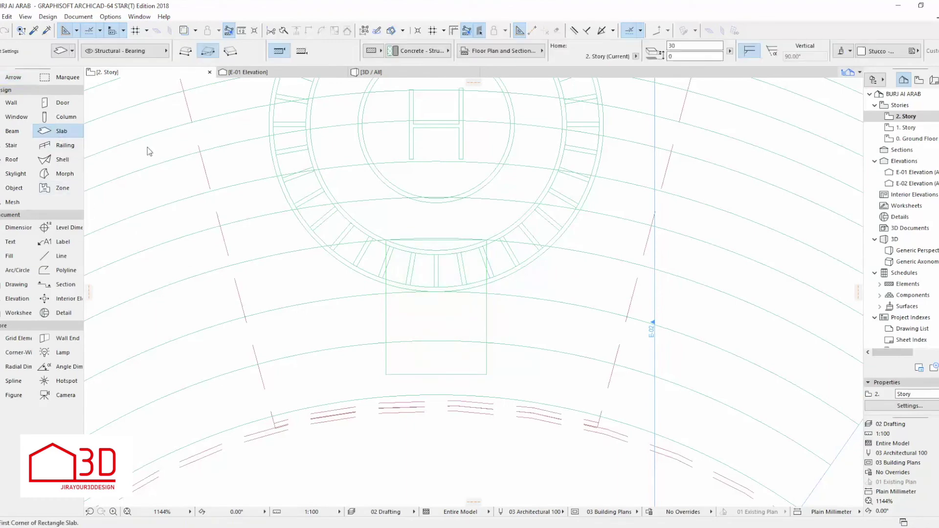
text(50)
key(Return)
key(Escape)
click(494, 372)
scroll(492, 375, up, 4)
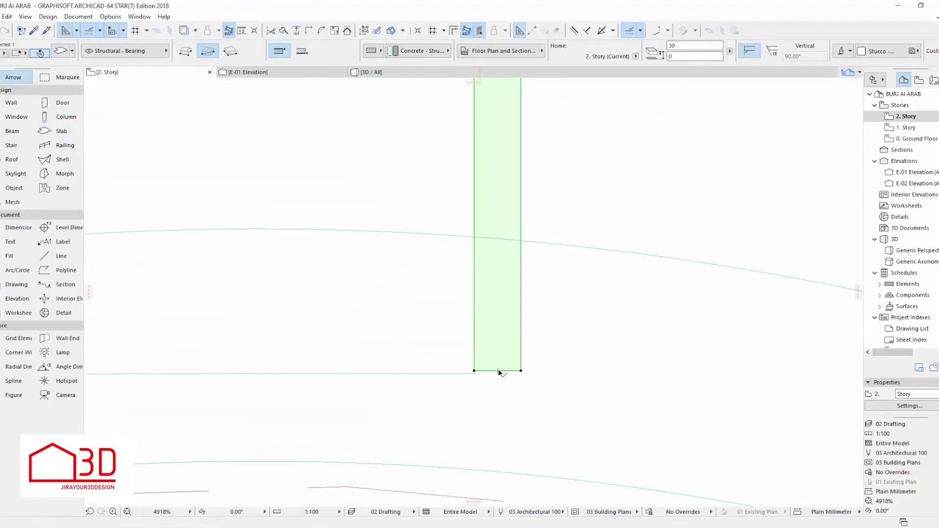
click(499, 371)
click(494, 387)
Step: Mirror a copy of the strip about the connecting slab's centre line to its opposite side
scroll(563, 377, down, 3)
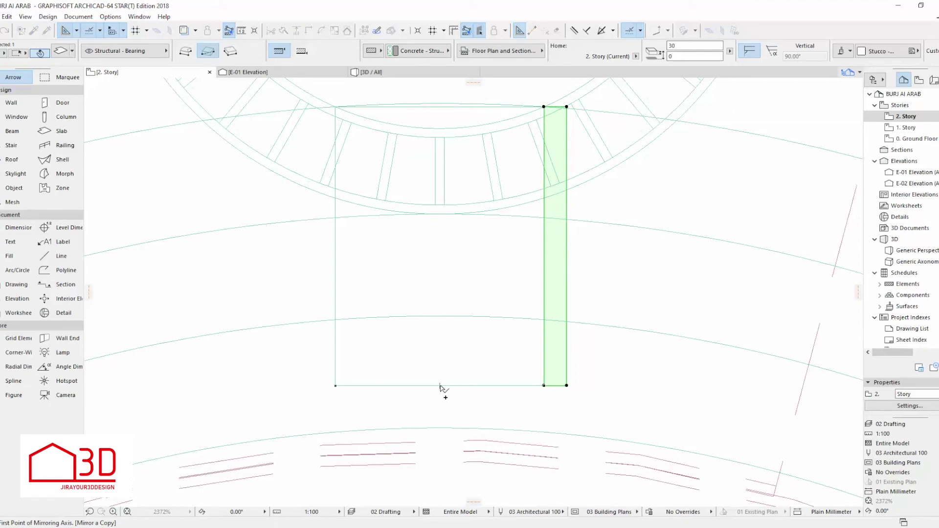
click(443, 407)
click(409, 73)
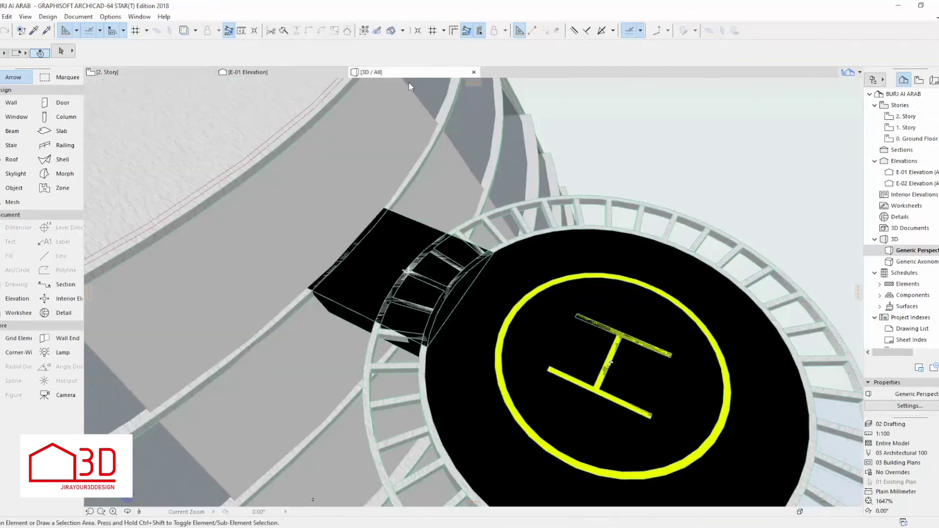
Step: Set the elevation of both side strips to 9100 and view them in 3D
click(166, 73)
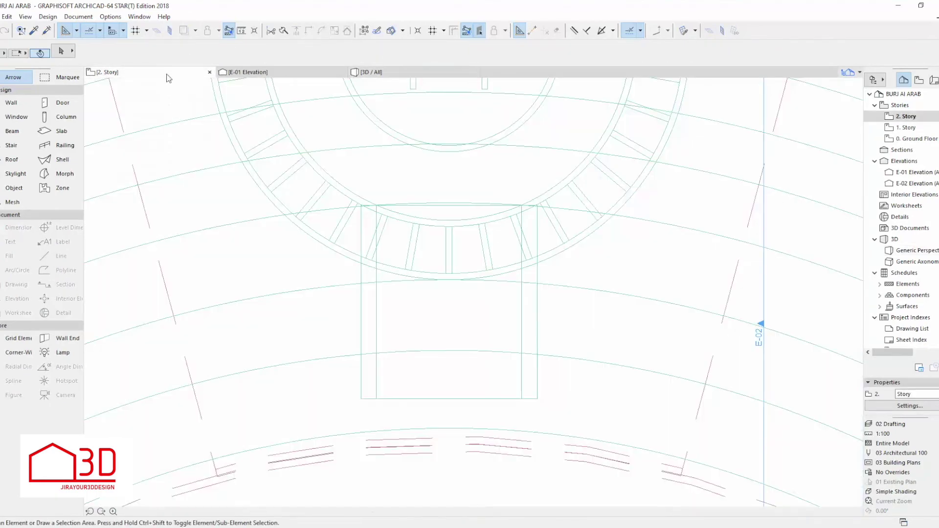
click(367, 336)
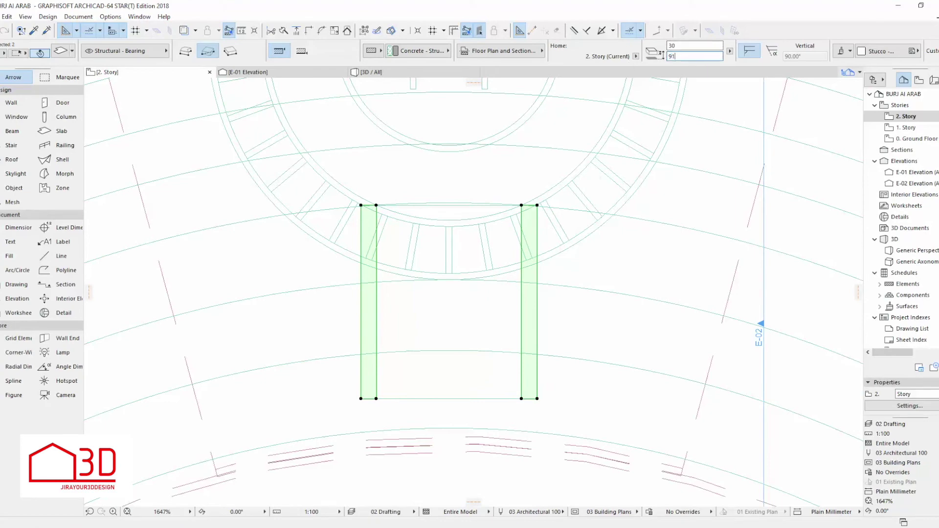
key(Escape)
click(412, 72)
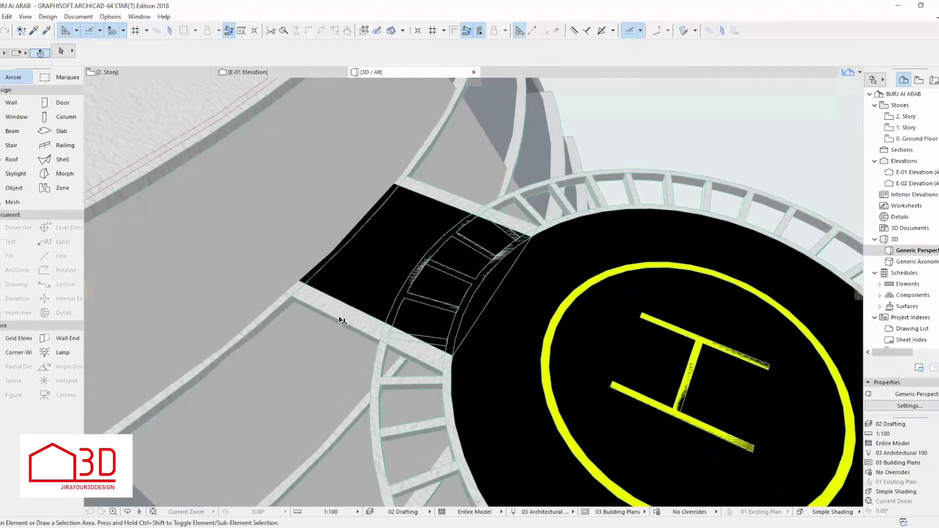
Step: Set the thickness of both side strips to 100 mm and view the junction from a lower angle
click(343, 321)
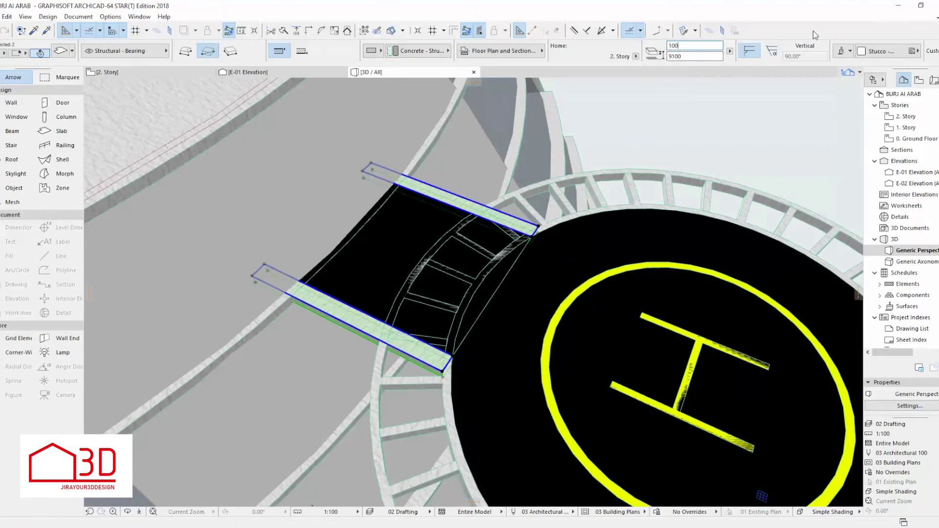
key(Escape)
scroll(425, 259, down, 5)
mouse_move(426, 260)
shift+middle_down()
mouse_move(485, 189)
mouse_move(420, 223)
mouse_move(457, 252)
mouse_move(416, 264)
shift+middle_up()
scroll(485, 189, up, 5)
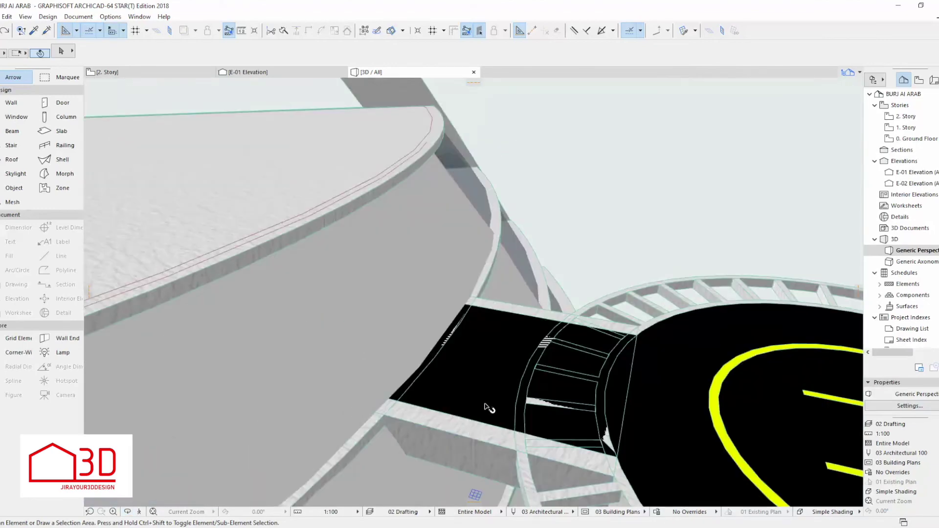
Step: Pull the near side strip's tower end back to the curved edge of the tower slab
click(402, 421)
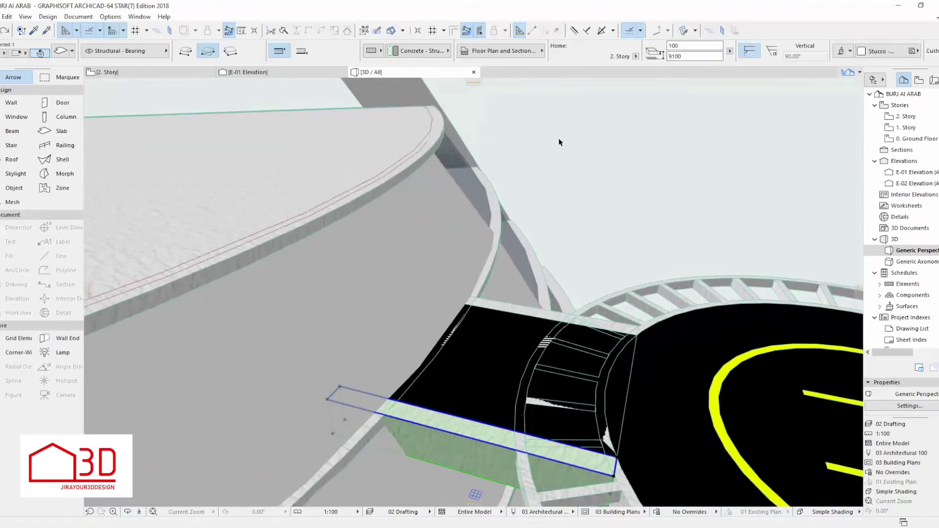
click(348, 391)
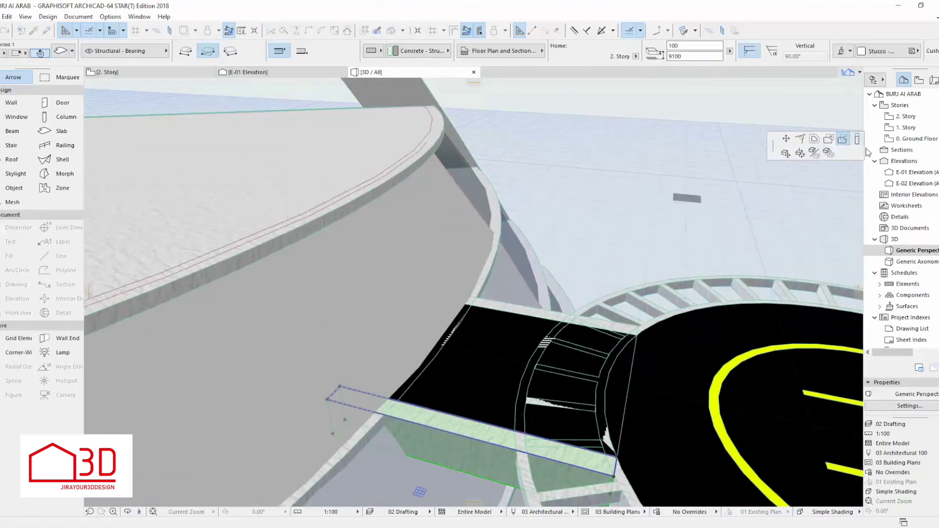
click(385, 415)
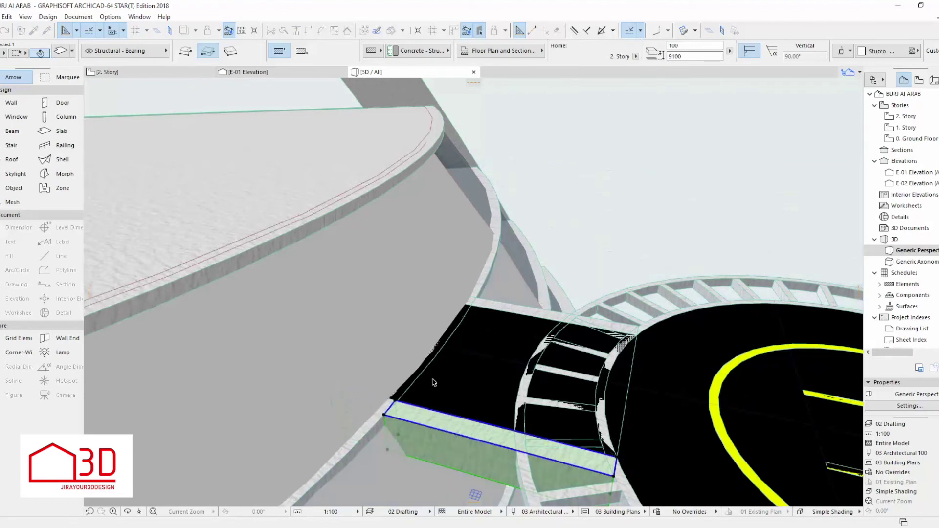
click(443, 385)
Step: Pull the black connecting slab's tower-side edge back to the curved edge of the tower slab
click(438, 359)
click(553, 352)
click(426, 297)
click(404, 395)
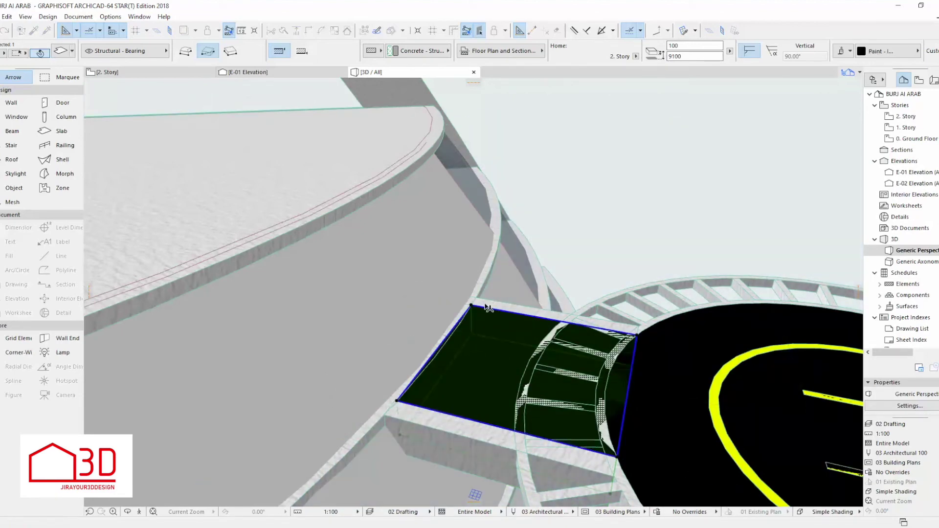
Step: Pull the far side strip's tower end back to the curved slab edge and view the whole upper tower
click(433, 293)
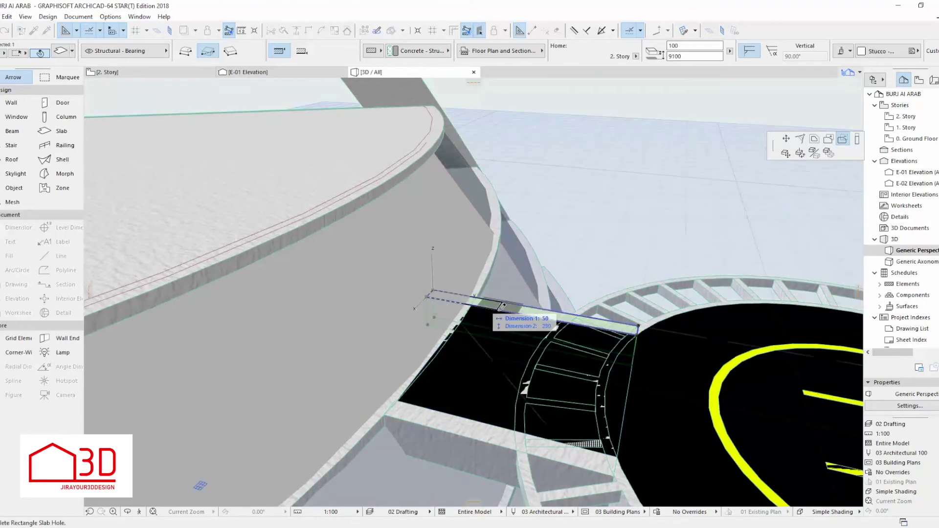
click(473, 301)
key(Escape)
scroll(459, 355, down, 5)
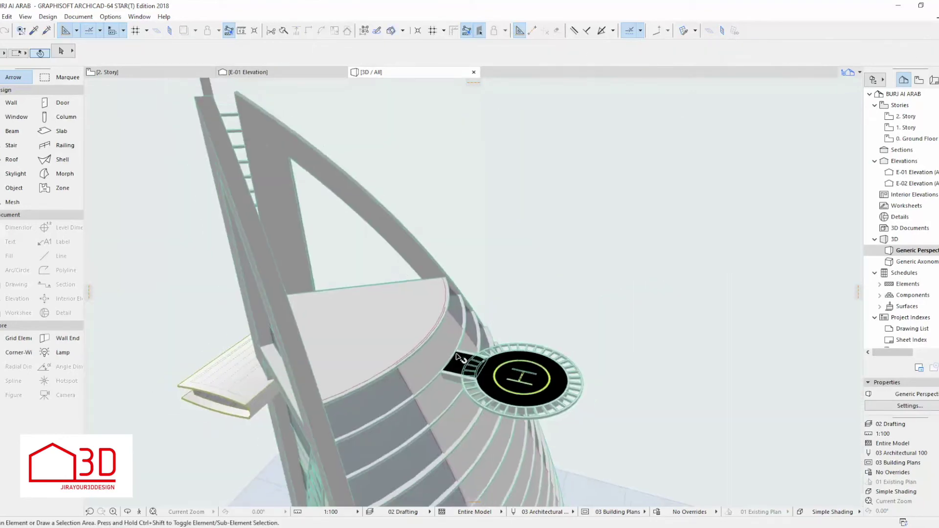
scroll(541, 396, up, 2)
scroll(543, 396, up, 3)
double_click(57, 117)
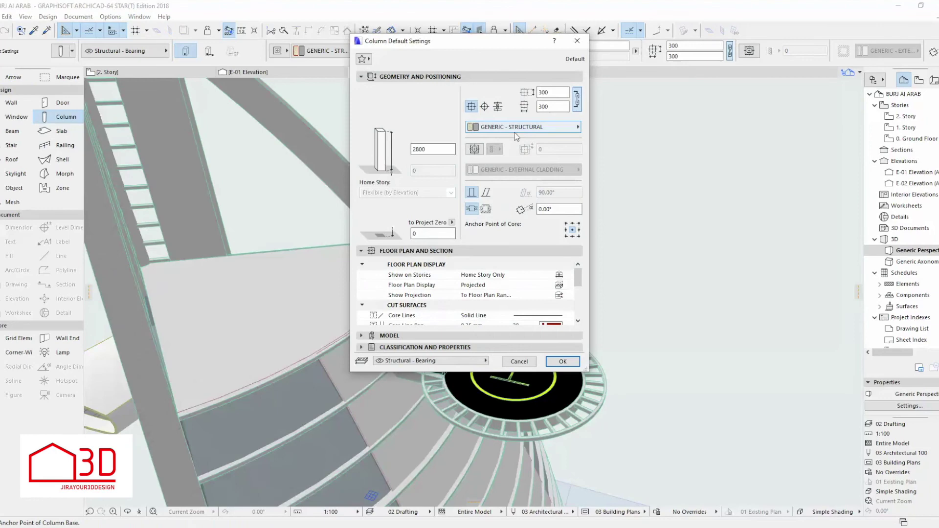
click(435, 251)
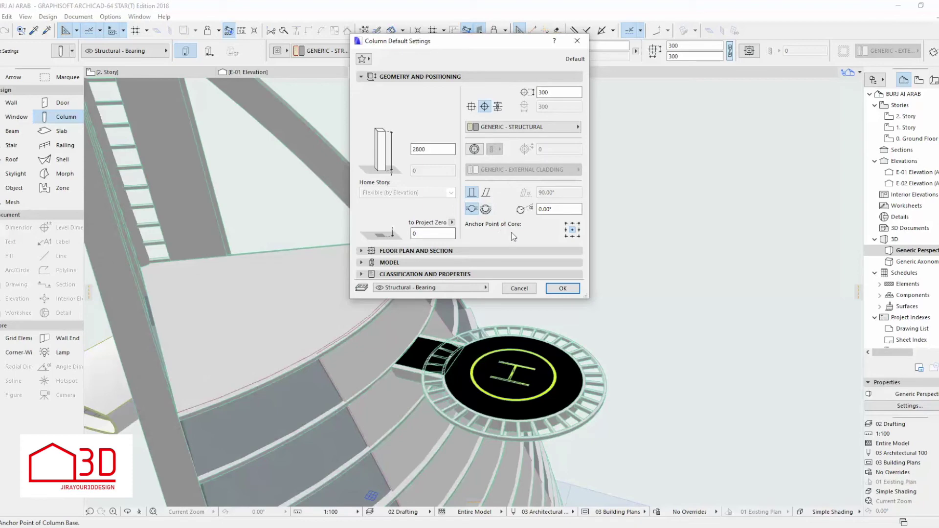
key(Escape)
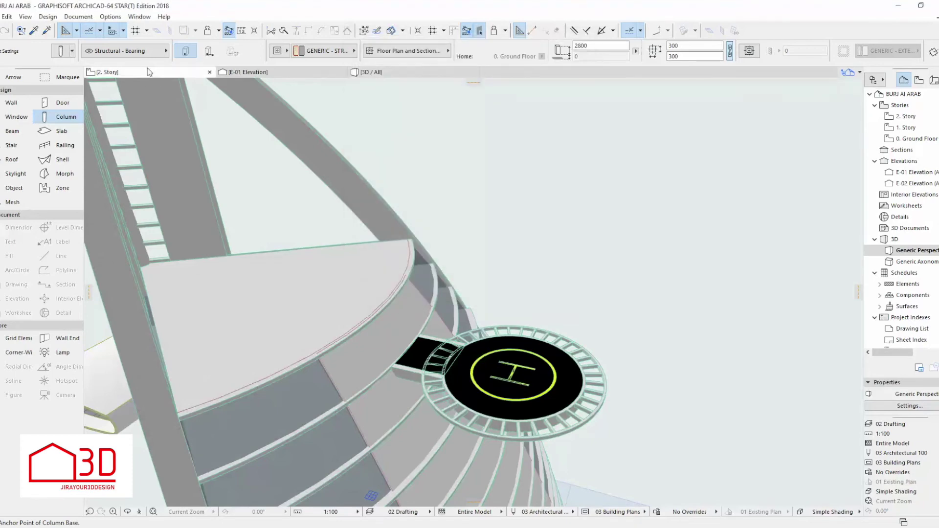
Step: Check the helipad's elevation, then place a column 300 mm high with base elevation 9100 on the 2. Story at the helipad
click(146, 72)
key(Escape)
scroll(500, 271, down, 5)
scroll(507, 267, up, 3)
middle_drag(507, 267, 500, 311)
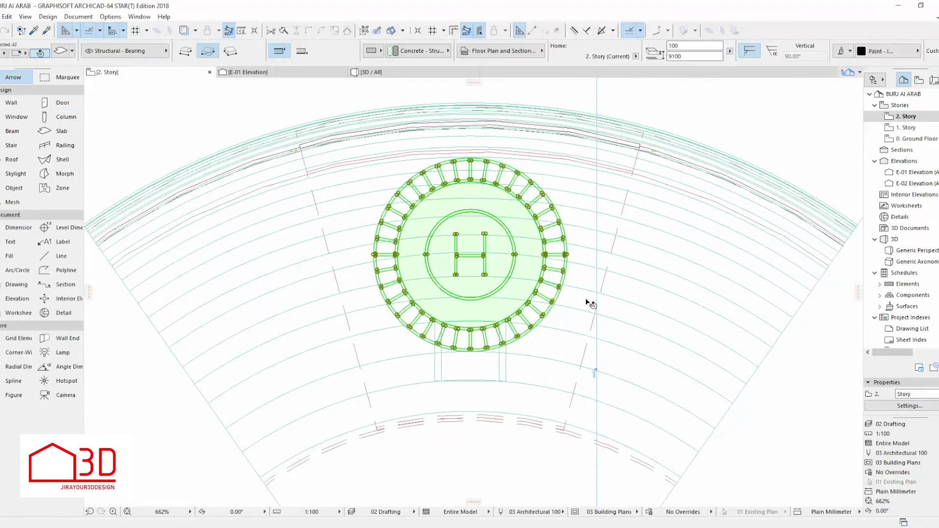
double_click(58, 117)
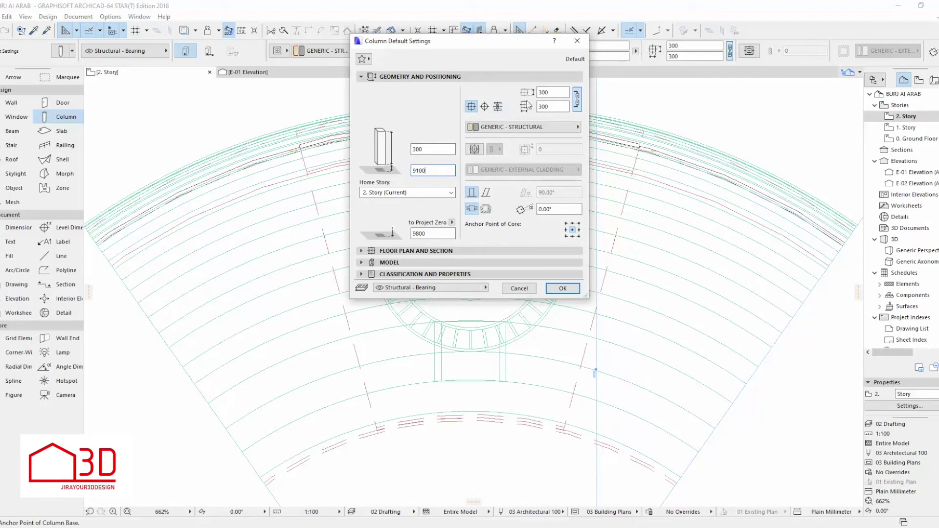
click(563, 289)
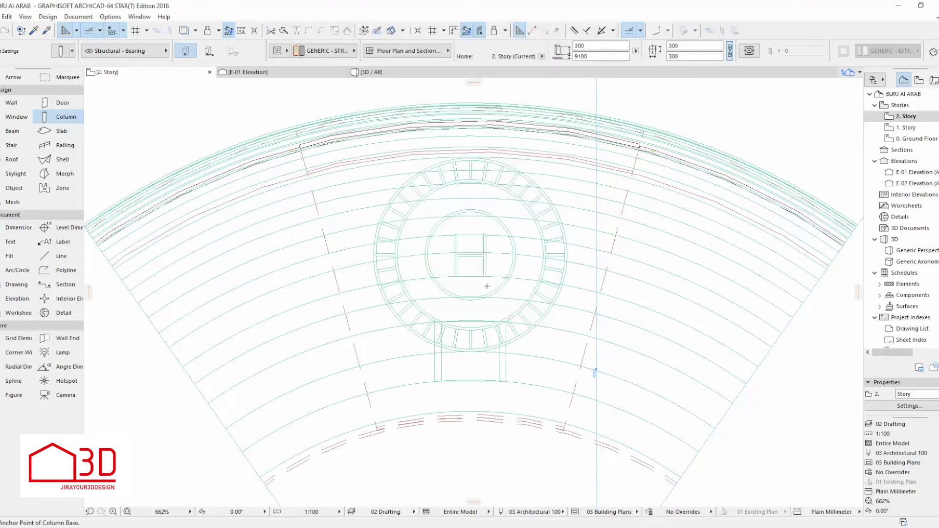
click(391, 72)
scroll(504, 338, up, 2)
click(467, 324)
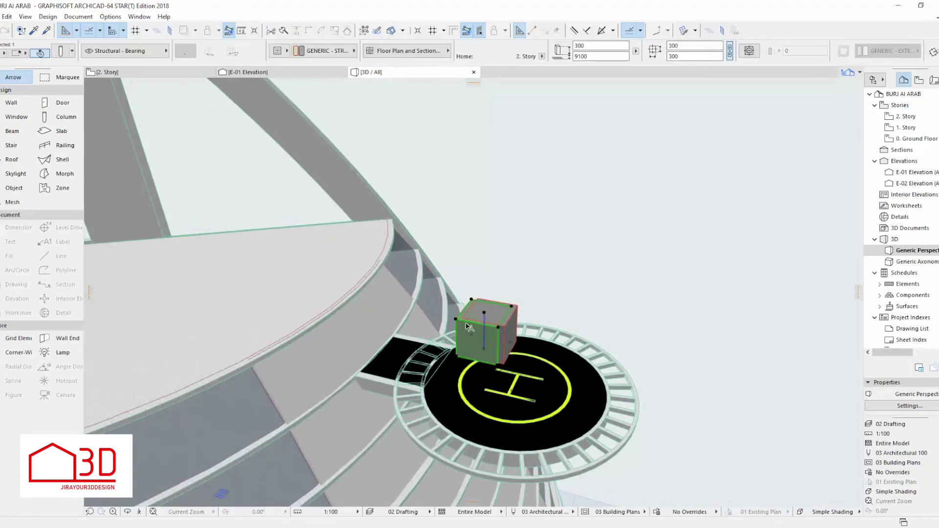
key(Escape)
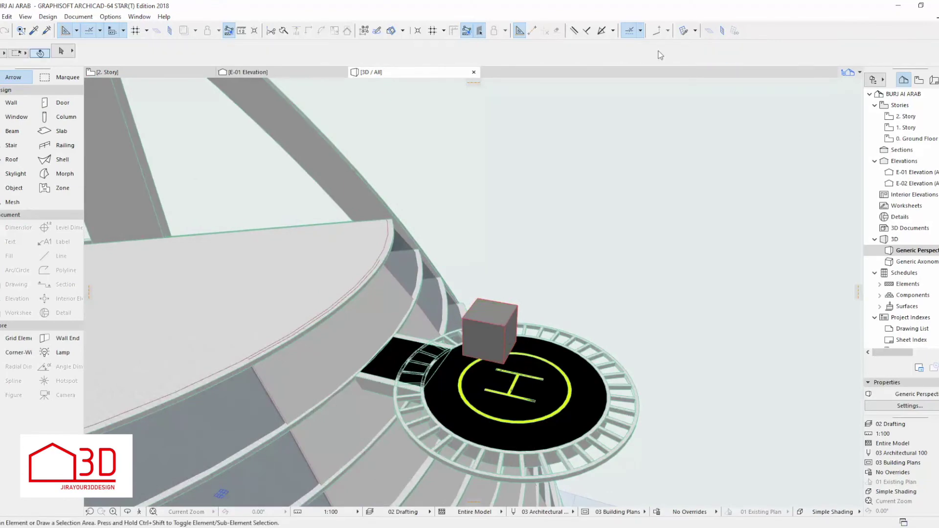
Step: Set the helipad column's cross-section to 10 x 10 mm and inspect it in 3D
click(509, 304)
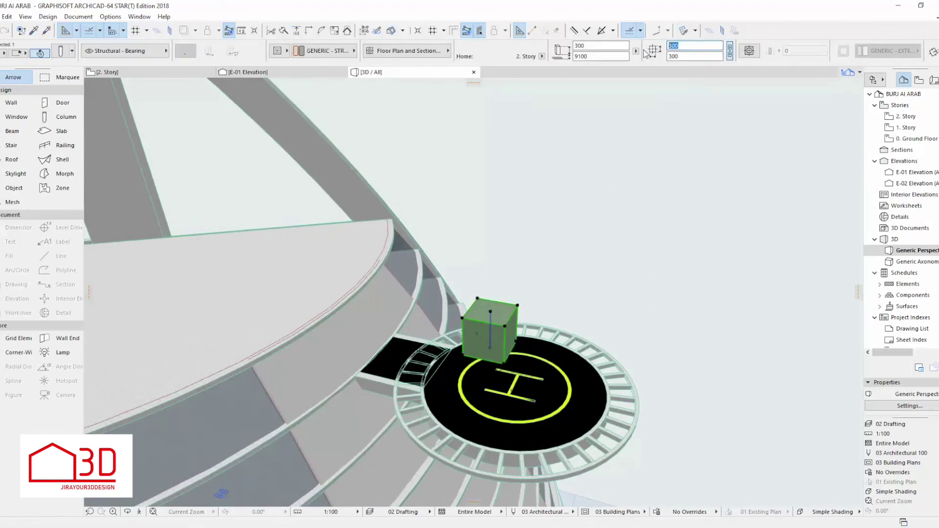
click(617, 191)
scroll(500, 314, up, 5)
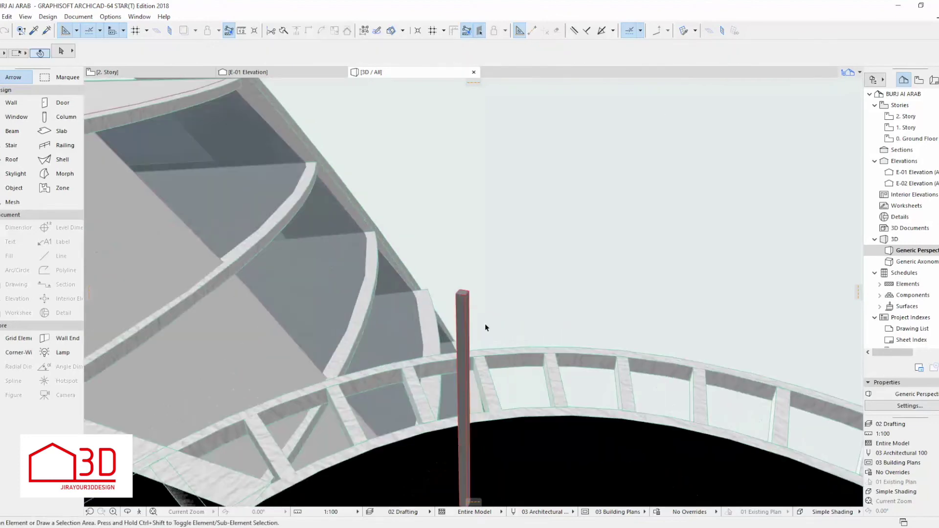
click(464, 313)
scroll(591, 244, down, 6)
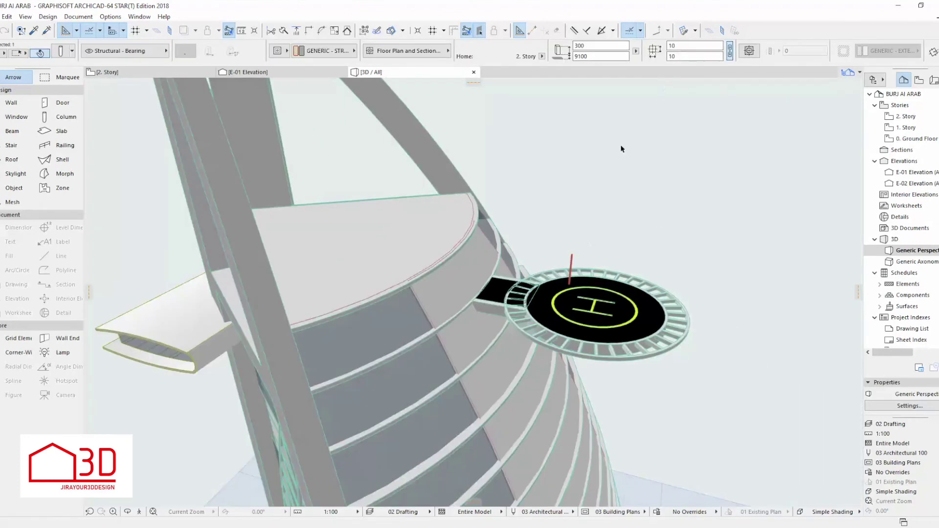
Step: Set the helipad column's cross-section to 50 x 50 mm
click(653, 229)
click(572, 267)
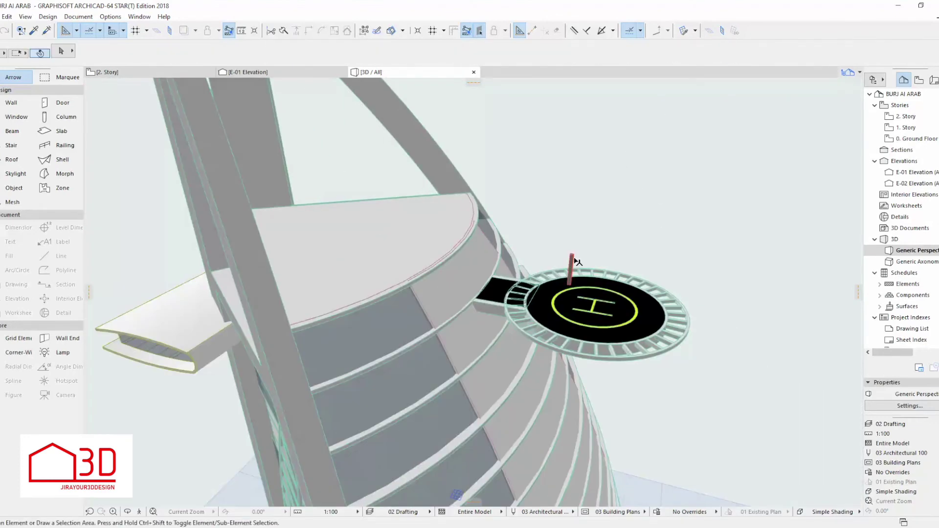
key(Return)
scroll(570, 242, up, 4)
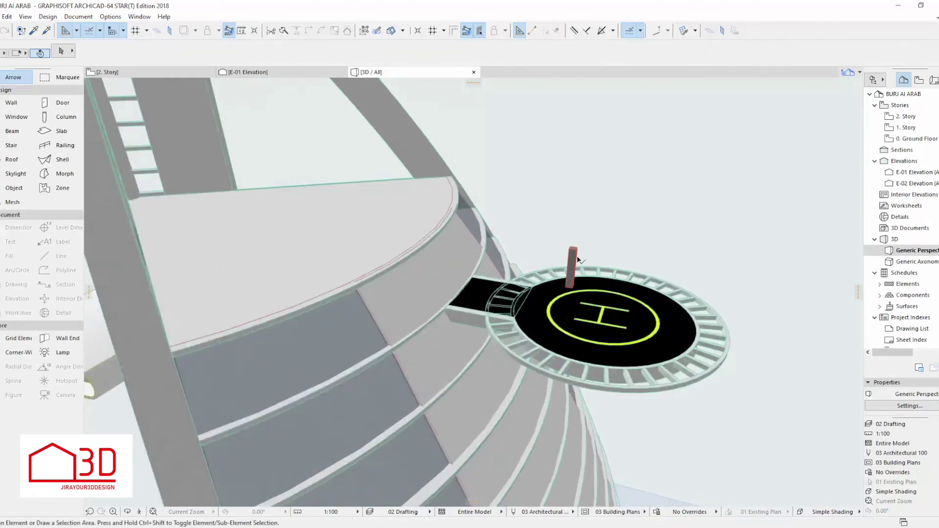
Step: Lower the helipad column until its top meets the helipad's underside, giving it a base elevation of 8700
click(569, 240)
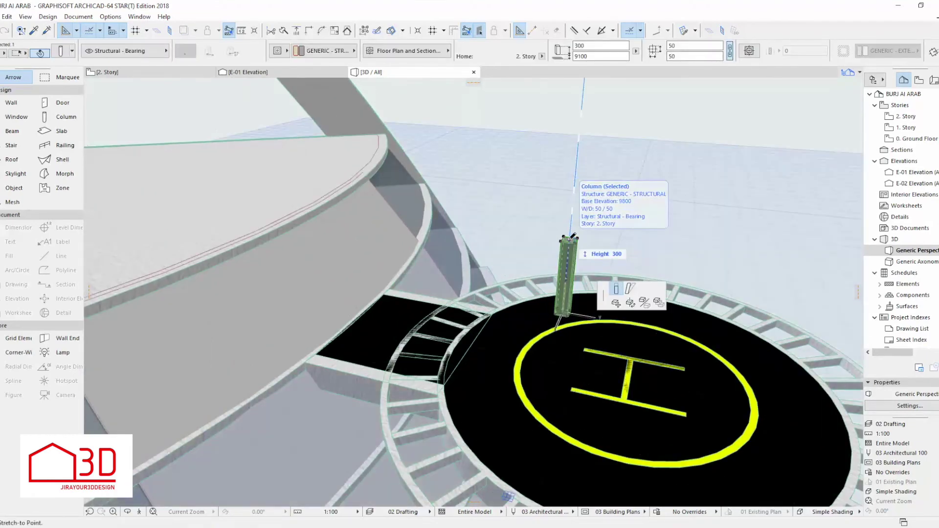
click(786, 153)
scroll(605, 258, down, 5)
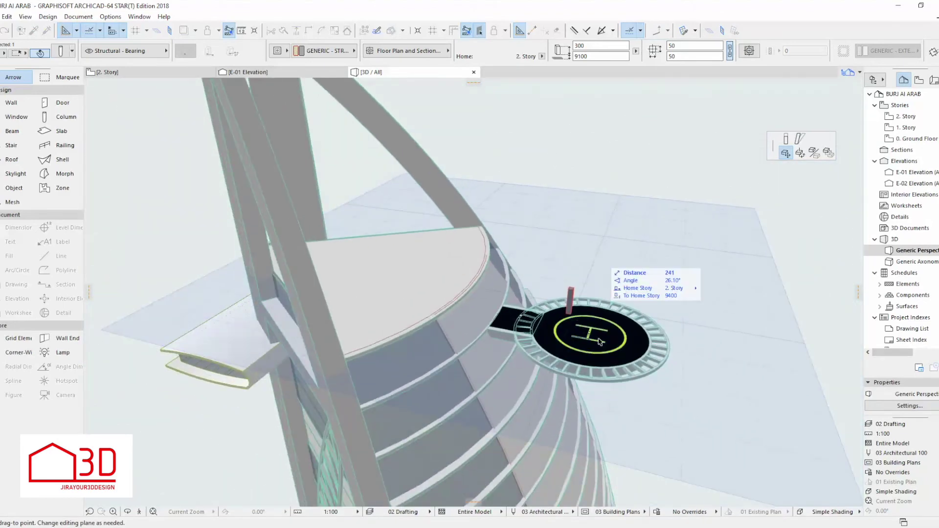
scroll(527, 308, down, 2)
scroll(572, 327, up, 4)
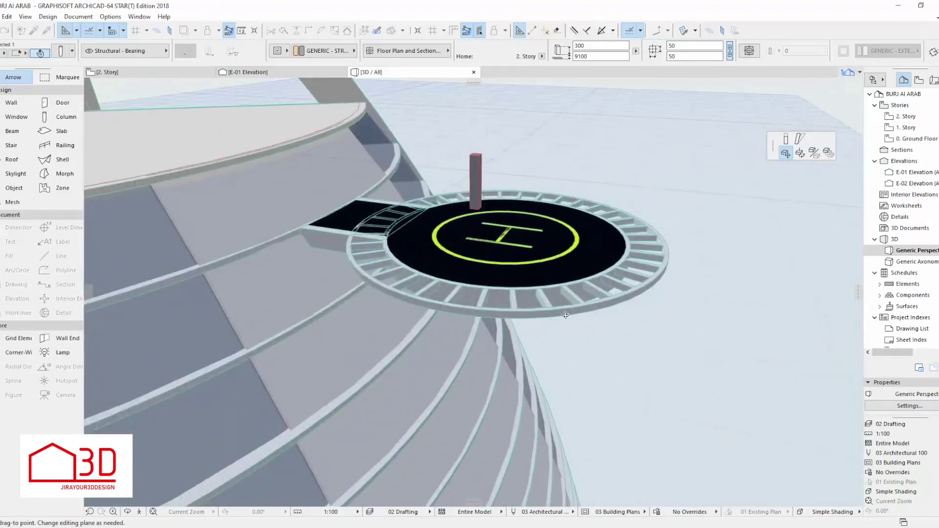
shift+middle_drag(566, 321, 510, 204)
scroll(510, 206, up, 4)
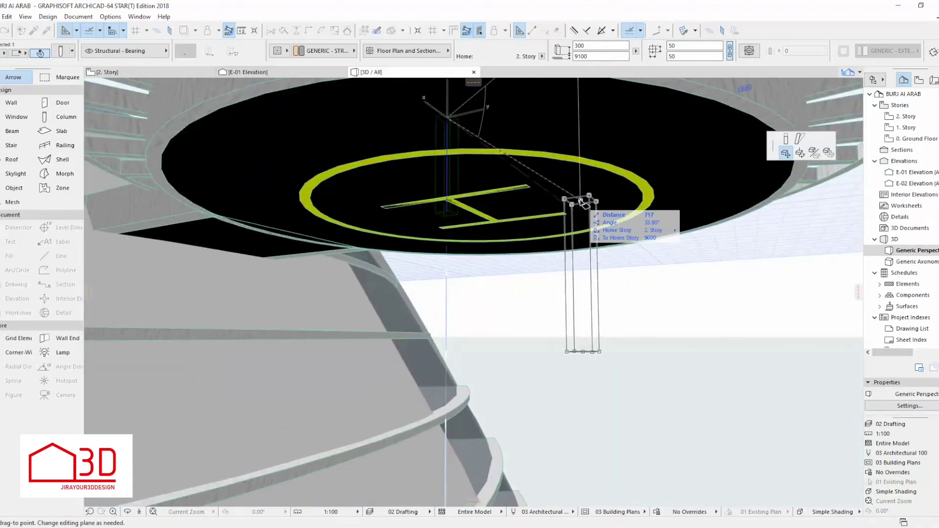
click(695, 100)
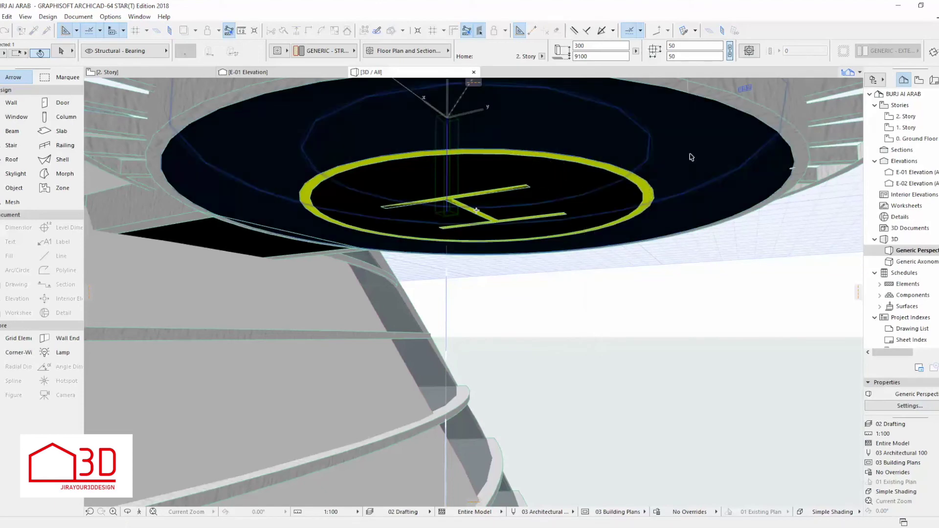
scroll(540, 392, down, 5)
scroll(538, 393, up, 5)
click(532, 344)
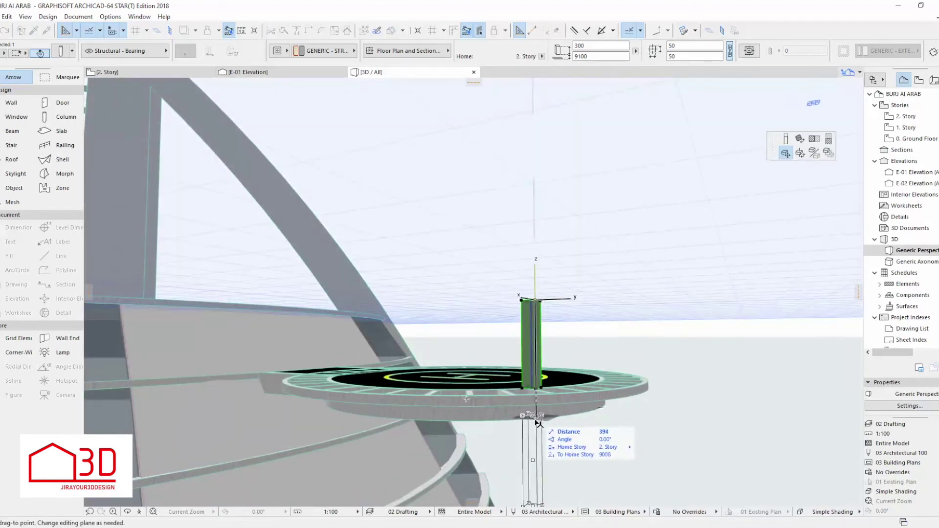
click(601, 411)
key(Escape)
Step: Move the column about 163 mm inward from the edge of the black disc beneath the helipad
scroll(545, 429, down, 5)
shift+middle_drag(545, 430, 388, 344)
scroll(436, 330, up, 3)
scroll(478, 367, up, 5)
scroll(486, 353, down, 7)
scroll(459, 352, up, 3)
scroll(466, 384, up, 3)
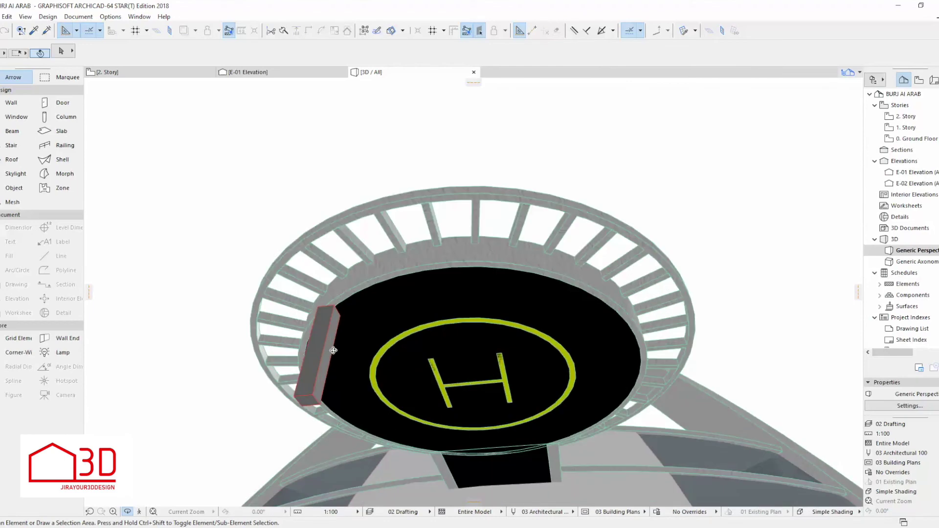
click(327, 333)
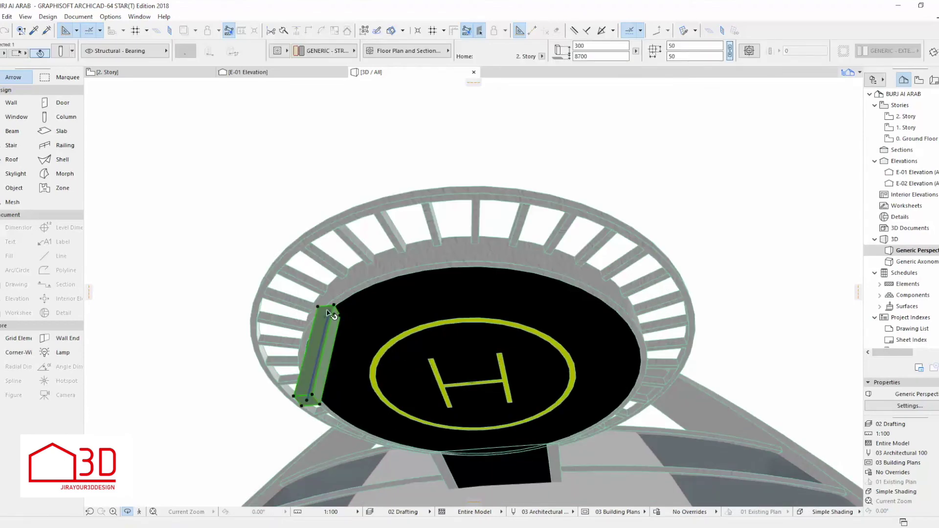
click(331, 312)
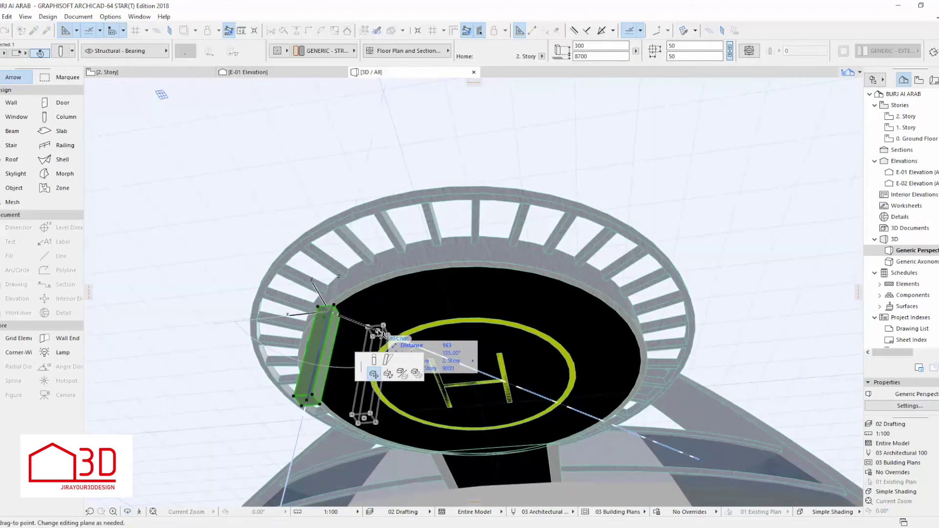
click(379, 334)
Step: Try to slant the column by pulling its foot toward the tower facade, and undo the attempt
click(363, 420)
scroll(411, 376, down, 3)
click(800, 139)
shift+middle_drag(447, 387, 322, 498)
scroll(423, 382, down, 3)
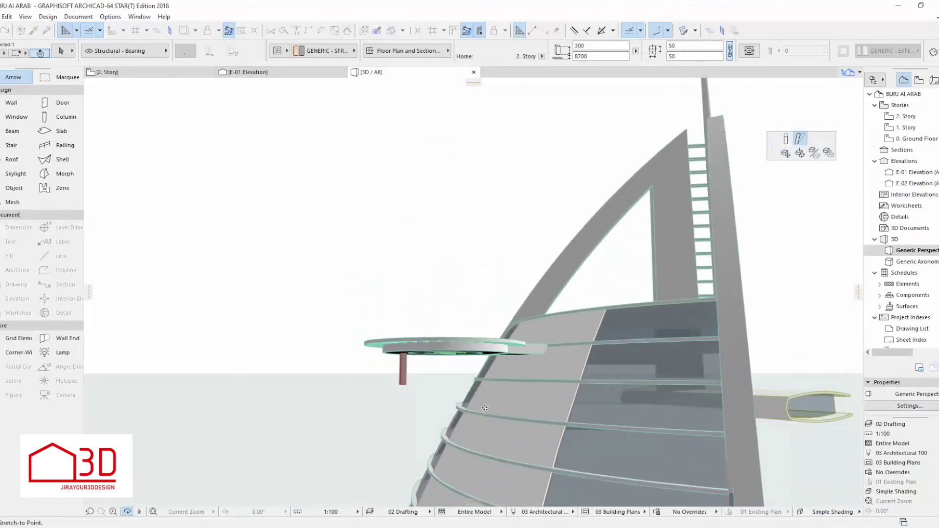
scroll(485, 408, up, 5)
scroll(483, 407, down, 3)
shift+middle_drag(468, 363, 427, 388)
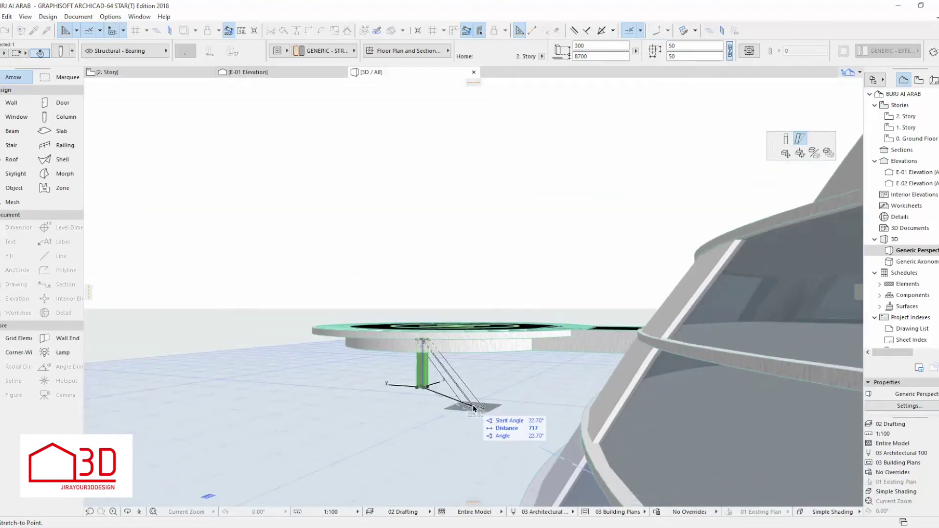
click(553, 458)
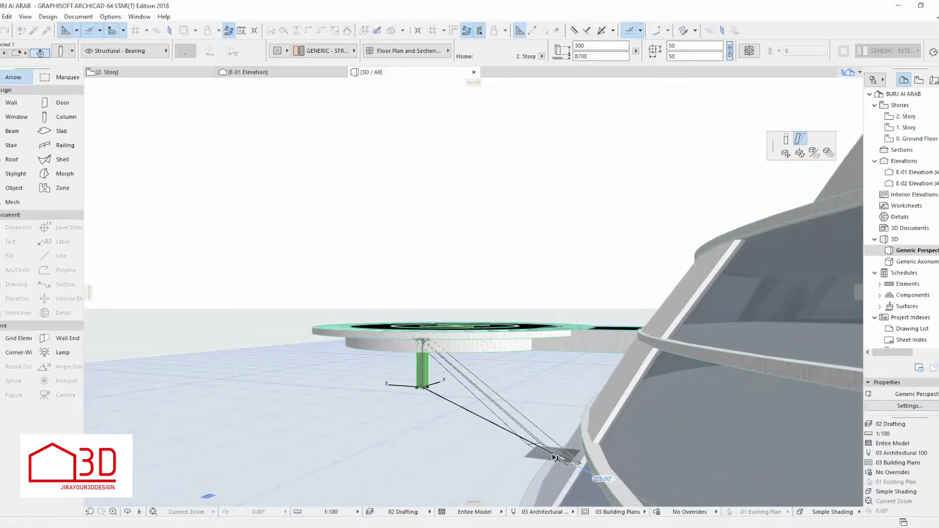
key(Escape)
mouse_move(543, 437)
shift+middle_down()
mouse_move(520, 447)
mouse_move(761, 390)
mouse_move(783, 372)
mouse_move(531, 398)
mouse_move(534, 426)
mouse_move(558, 438)
shift+middle_up()
scroll(528, 399, down, 2)
key(ctrl+z)
scroll(495, 350, up, 3)
shift+middle_drag(494, 365, 496, 352)
key(F2)
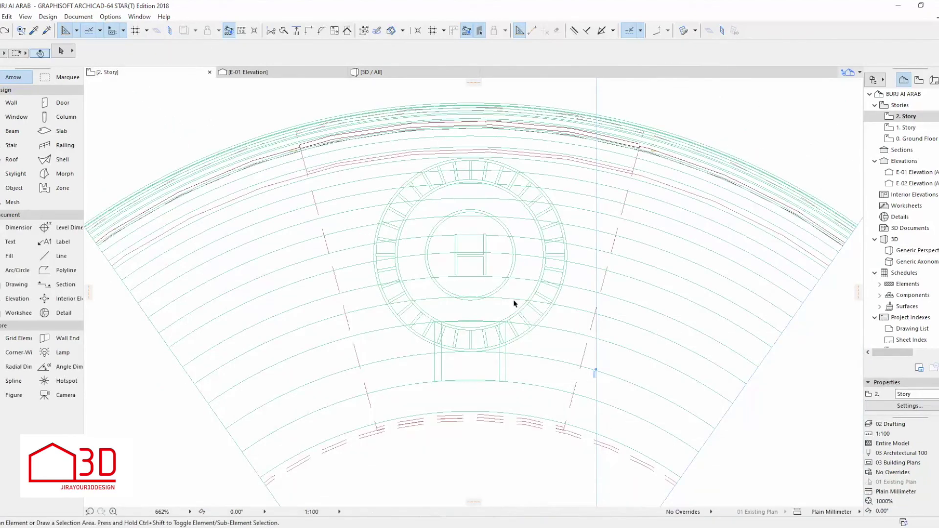
key(F3)
Step: Slant the column beneath the helipad by stretching its foot toward the tower facade
scroll(536, 383, up, 3)
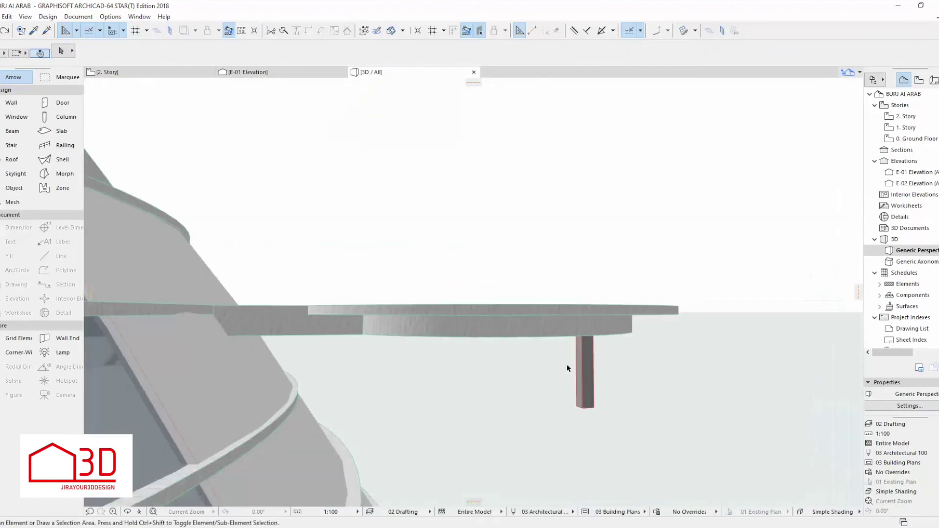
click(591, 394)
click(587, 407)
click(646, 455)
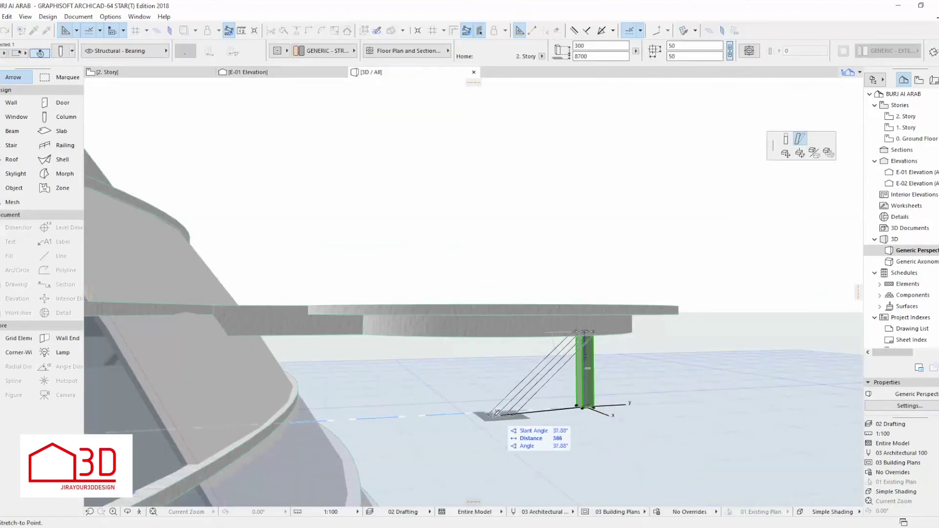
click(309, 421)
Step: Stretch the slanted column's foot down to the next facade ring, giving a 610 height and 8390 base elevation
scroll(395, 416, down, 5)
shift+middle_drag(395, 416, 373, 387)
scroll(380, 413, up, 4)
click(370, 389)
click(355, 390)
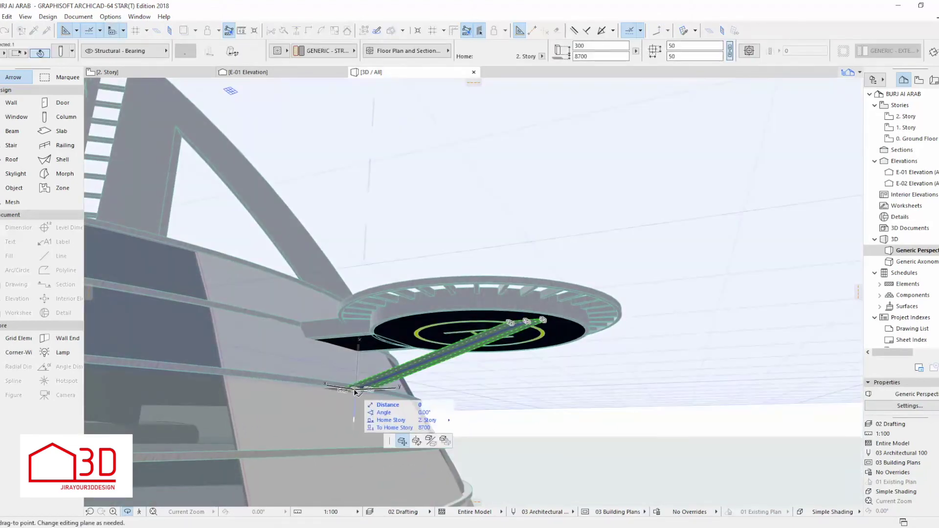
key(Escape)
scroll(360, 397, up, 1)
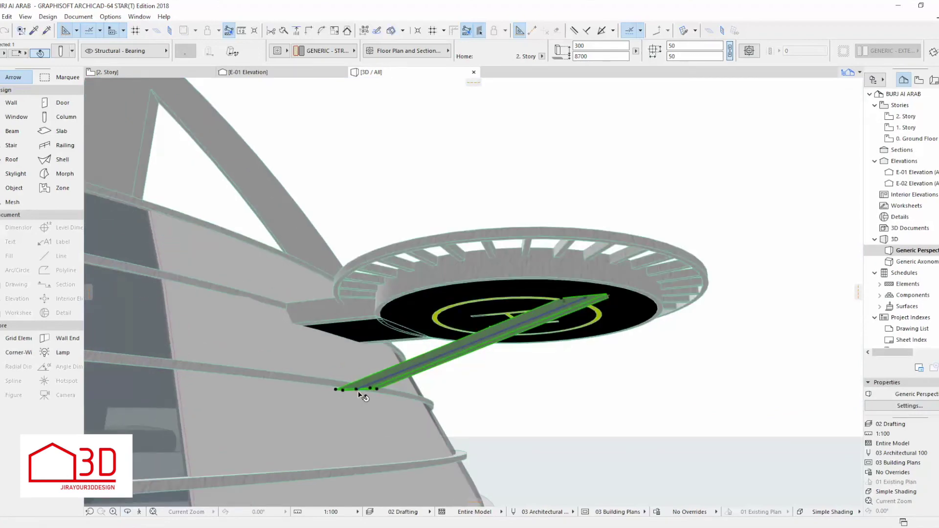
click(359, 392)
scroll(362, 441, up, 1)
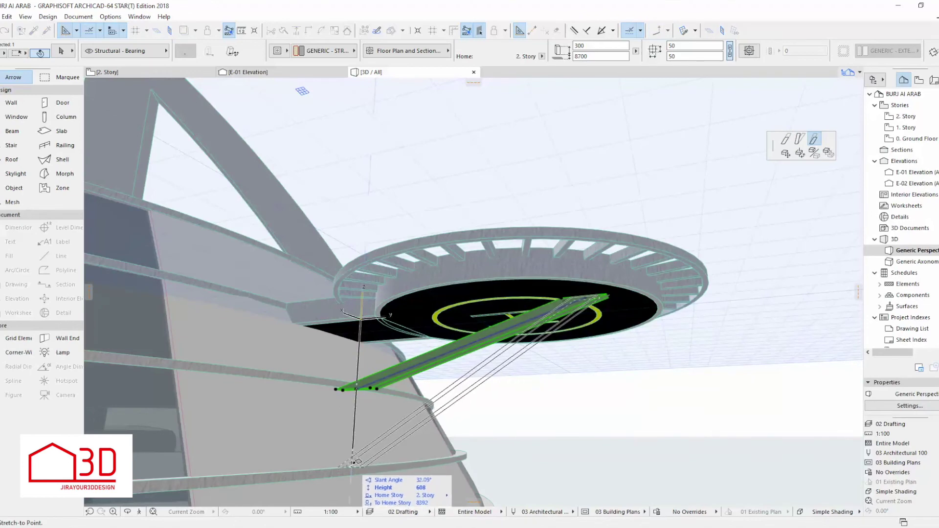
click(356, 463)
key(Escape)
Step: Adjust the column's slant to 33.47° by pulling its foot outward along the facade ring
scroll(455, 419, down, 5)
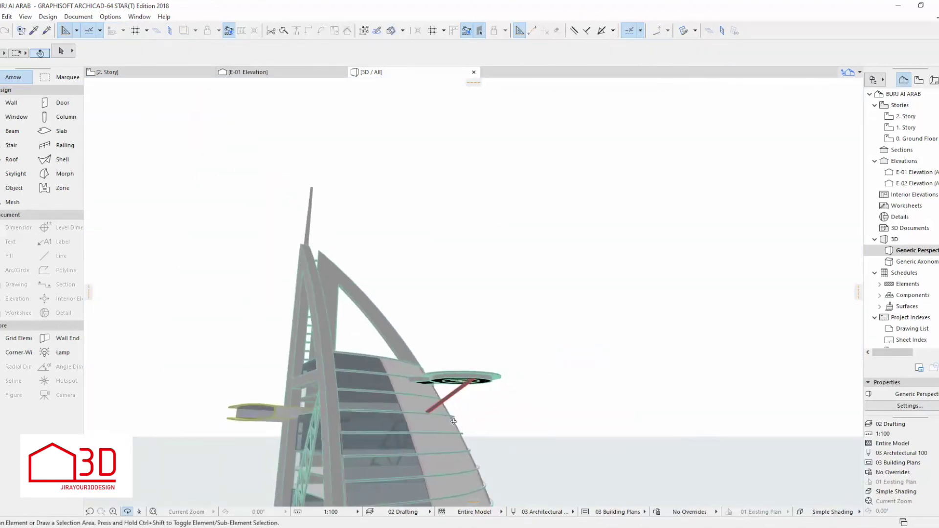
shift+middle_drag(454, 422, 401, 435)
scroll(460, 406, up, 4)
mouse_move(494, 406)
shift+middle_down()
mouse_move(411, 342)
mouse_move(587, 390)
mouse_move(509, 408)
mouse_move(411, 353)
mouse_move(343, 415)
mouse_move(428, 412)
shift+middle_up()
click(317, 414)
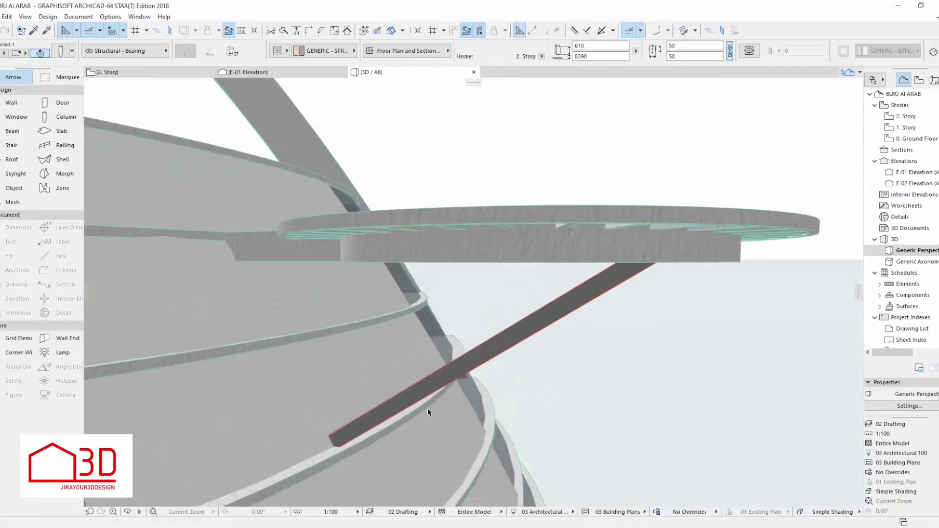
click(335, 447)
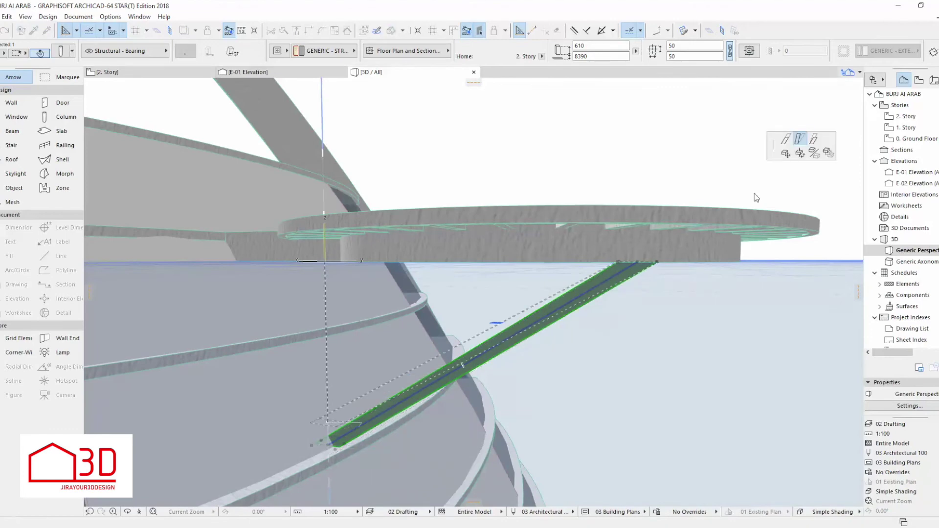
click(797, 142)
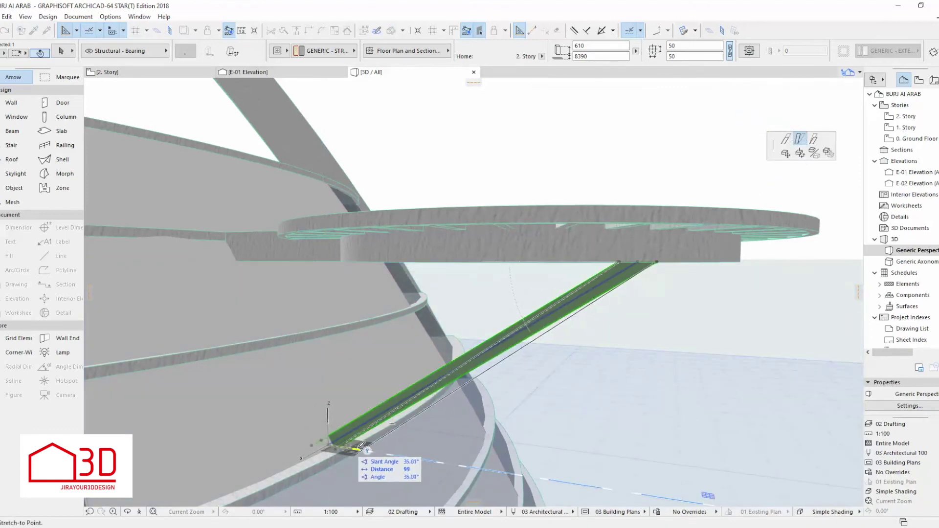
click(376, 444)
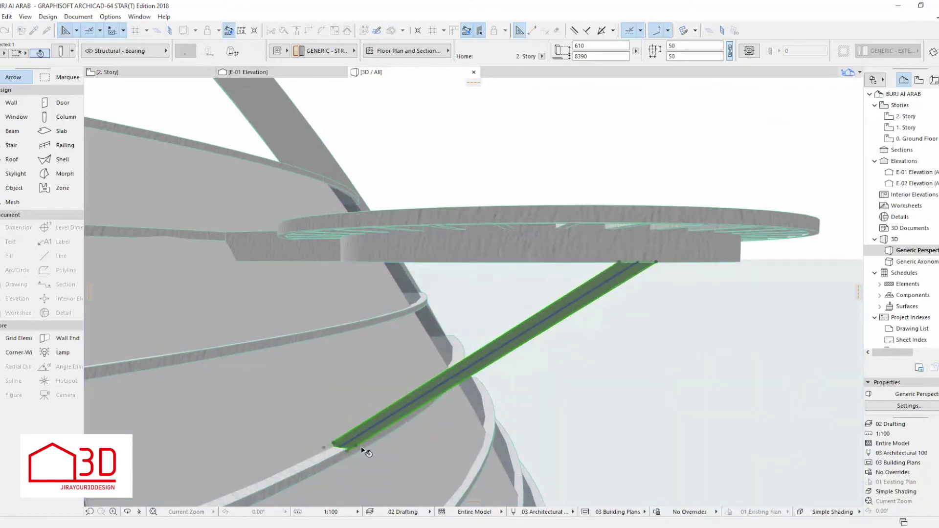
Step: Override the slanted column's surface with Paint - Titanium White
scroll(362, 448, up, 2)
scroll(363, 447, down, 5)
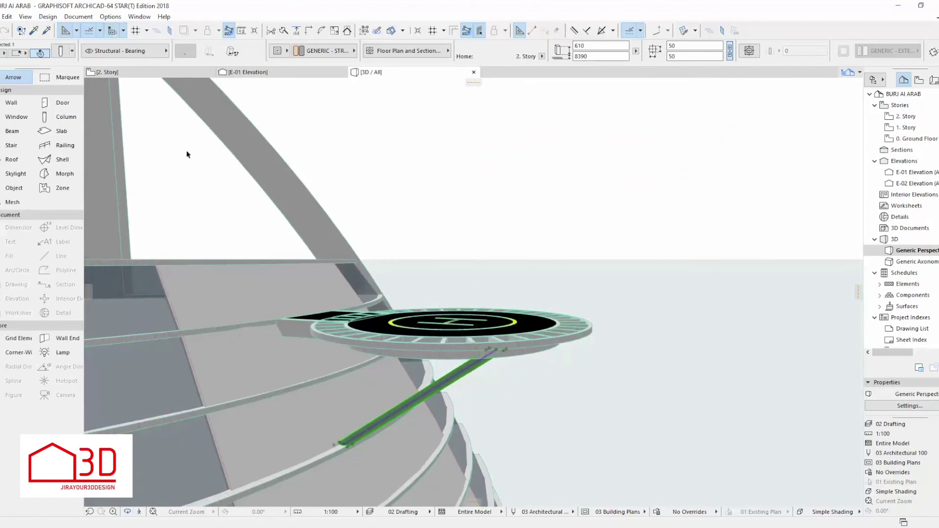
scroll(563, 56, down, 5)
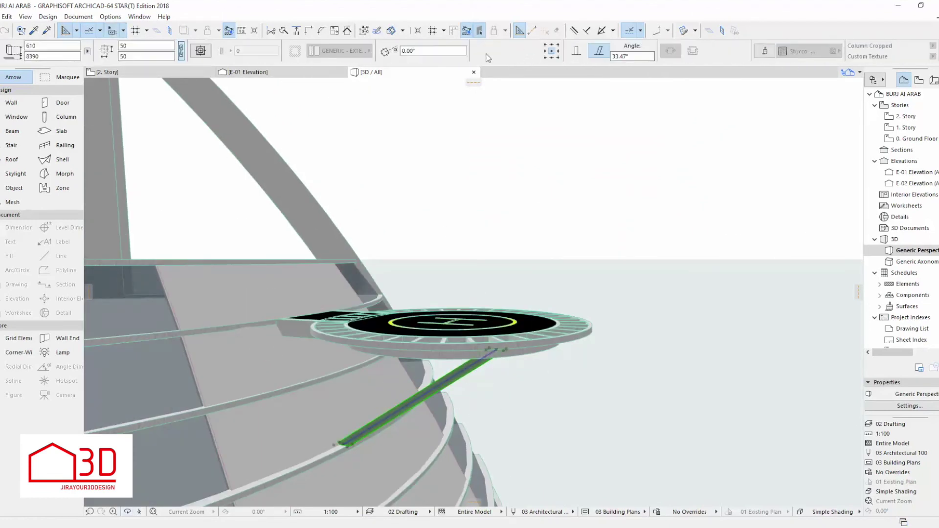
click(565, 54)
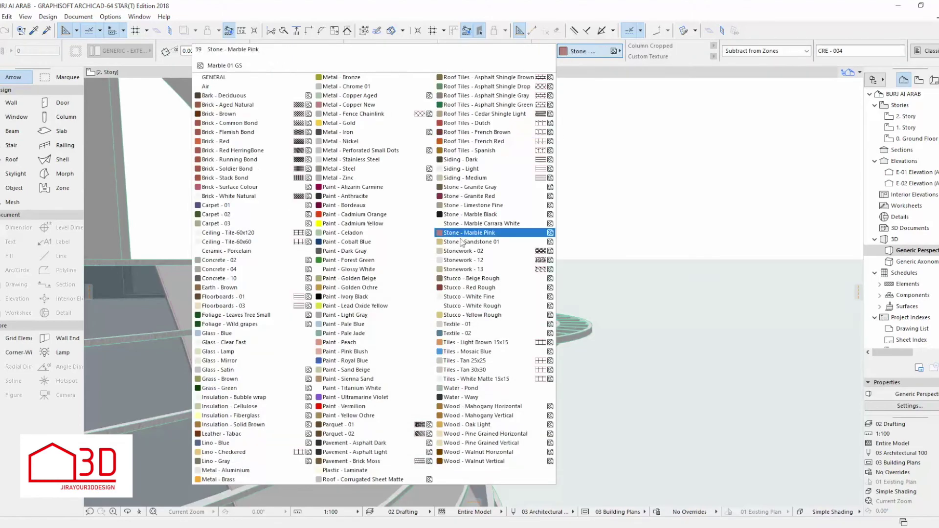
click(342, 390)
key(Escape)
Step: Try to mirror a copy of the slanted column using an axis picked at the helipad's outer rim
middle_drag(476, 390, 299, 363)
drag(299, 363, 254, 293)
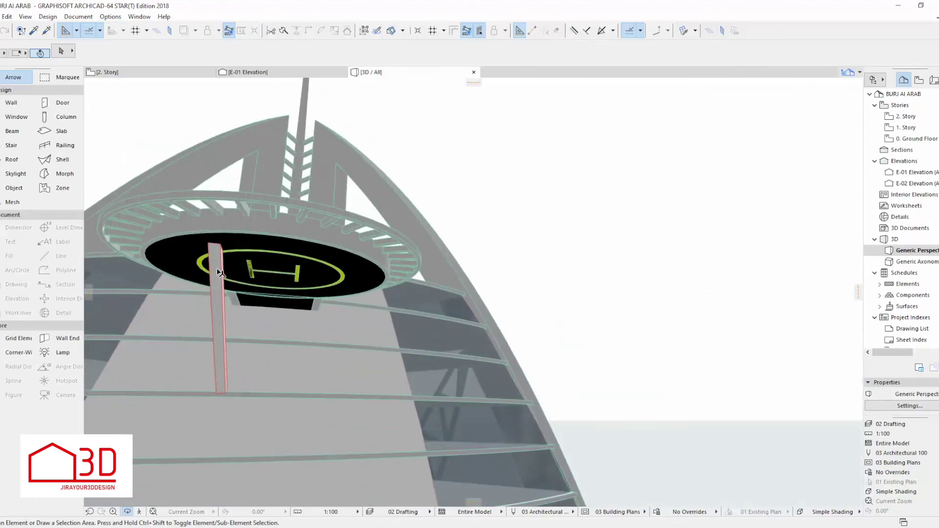
click(221, 279)
key(ctrl+shift+m)
shift+middle_drag(264, 332, 315, 360)
drag(315, 360, 286, 369)
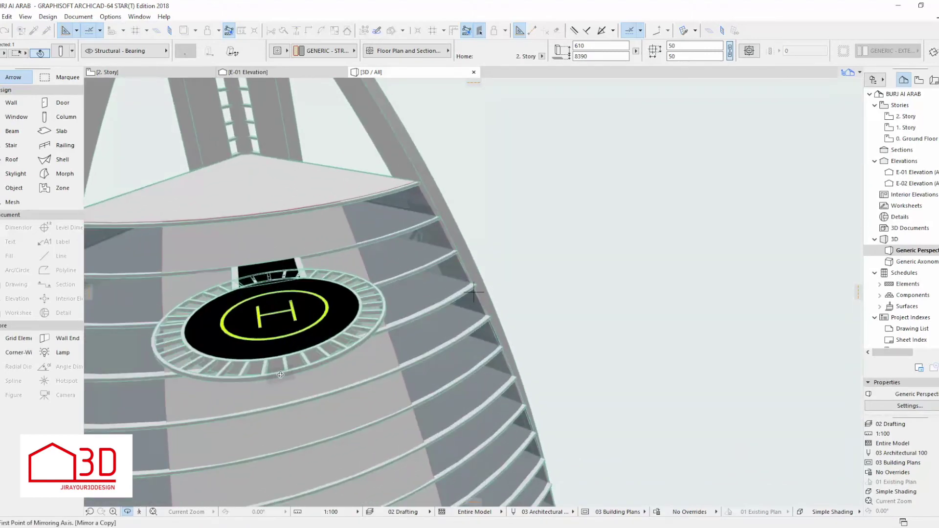
scroll(280, 375, up, 3)
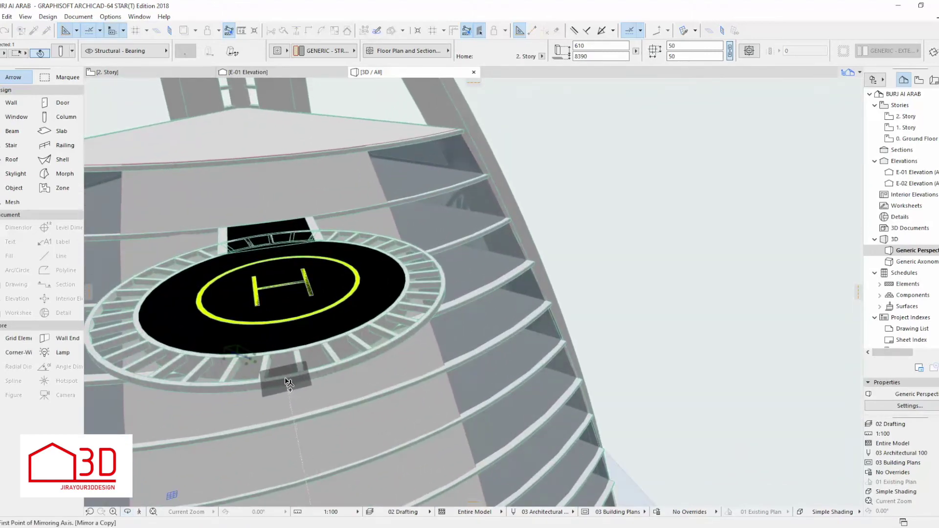
click(301, 377)
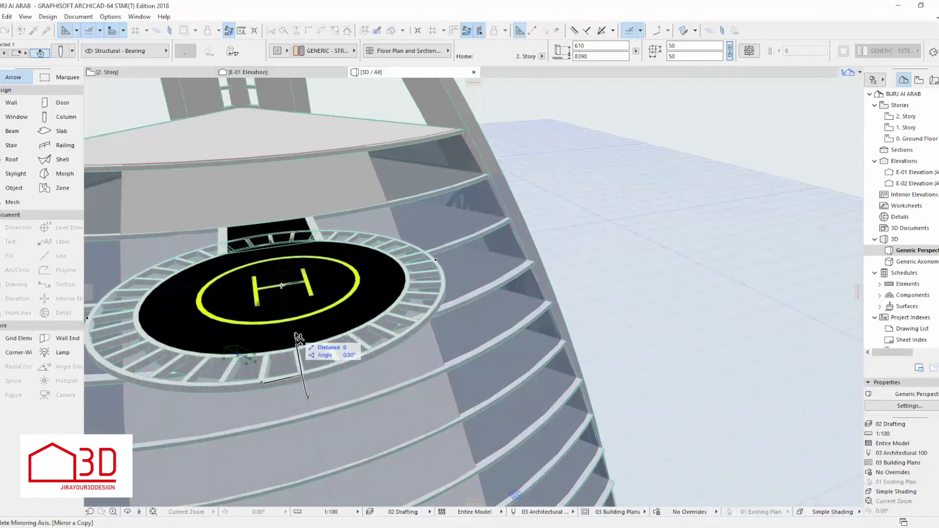
click(295, 334)
key(Escape)
scroll(407, 313, down, 3)
shift+middle_drag(294, 342, 289, 297)
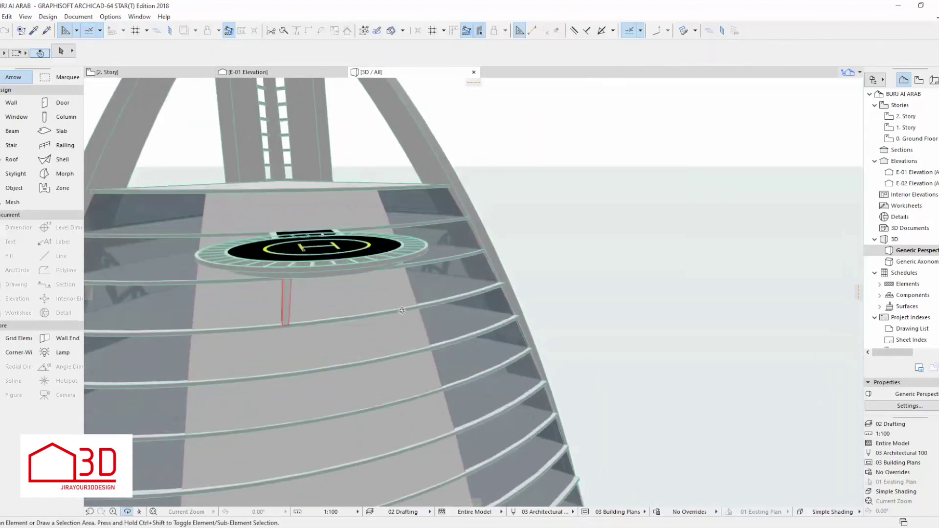
Step: Mirror a copy of the slanted column across the helipad's centre axis to form a pair of supports
click(290, 298)
scroll(316, 261, up, 2)
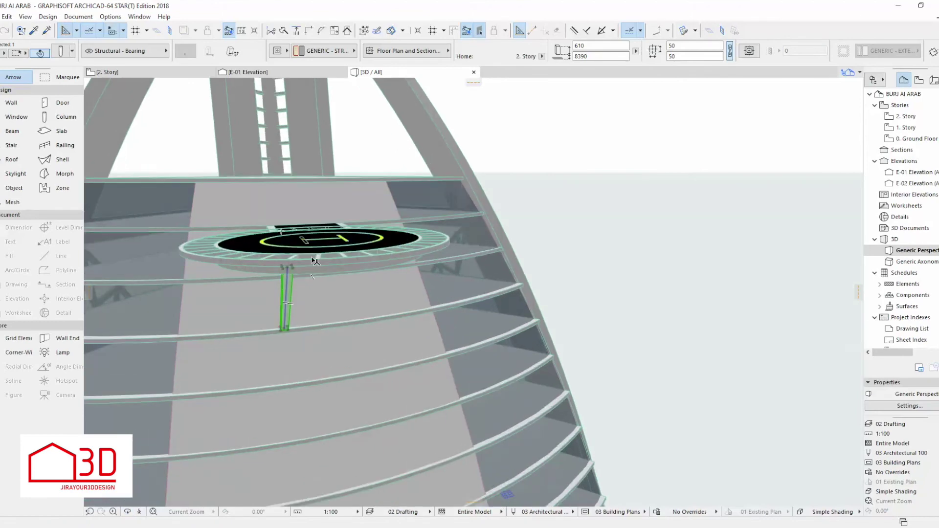
click(350, 260)
click(287, 300)
click(350, 259)
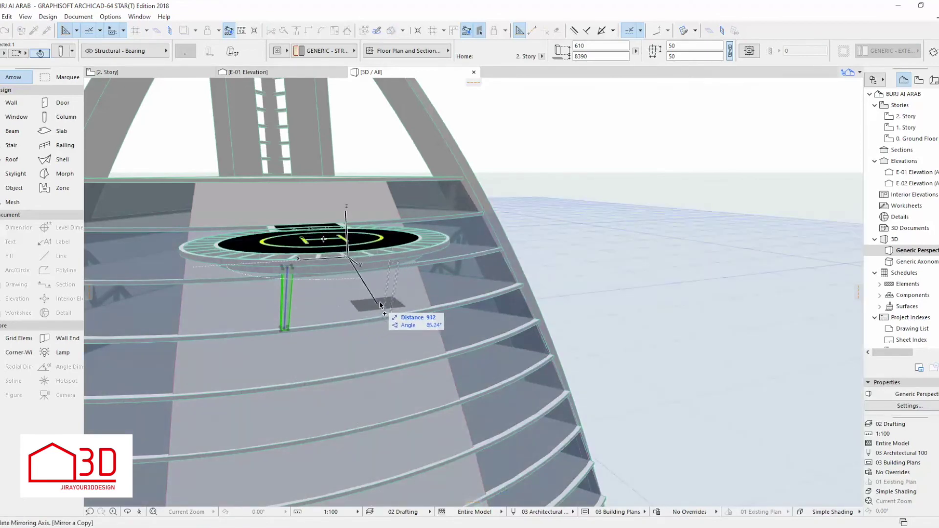
scroll(378, 306, up, 1)
click(403, 287)
key(Escape)
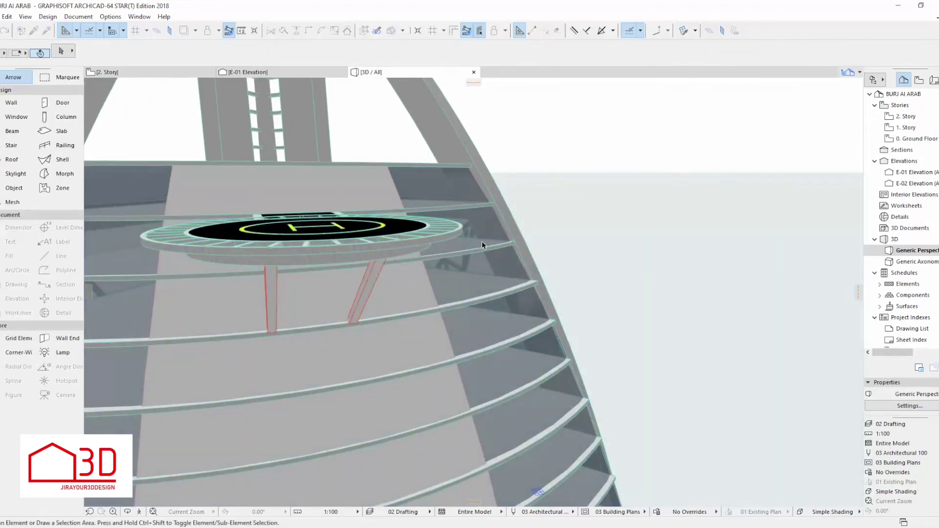
scroll(372, 245, down, 3)
shift+middle_drag(372, 244, 467, 287)
shift+middle_drag(538, 304, 535, 306)
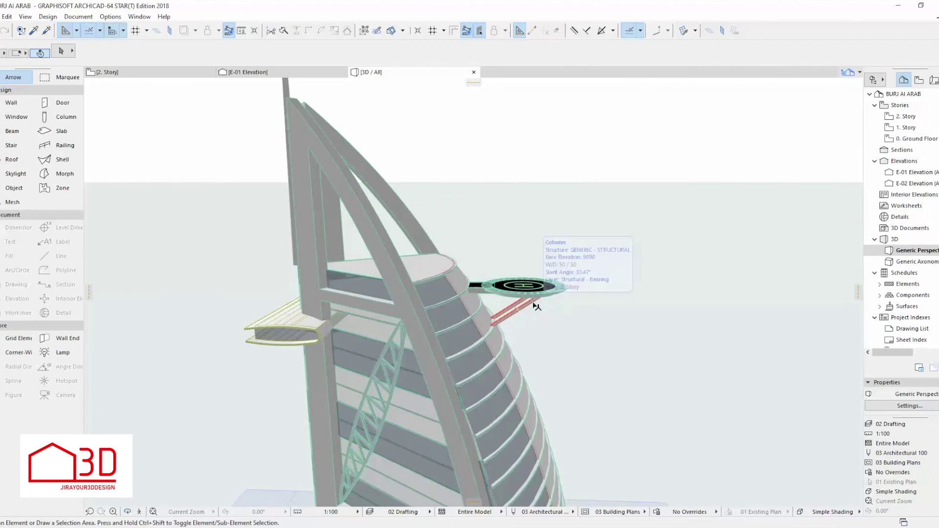
Step: Draw a circle around the whole tower on the 2. Story plan, centred on the guide-line intersection at the front block
key(F2)
click(58, 131)
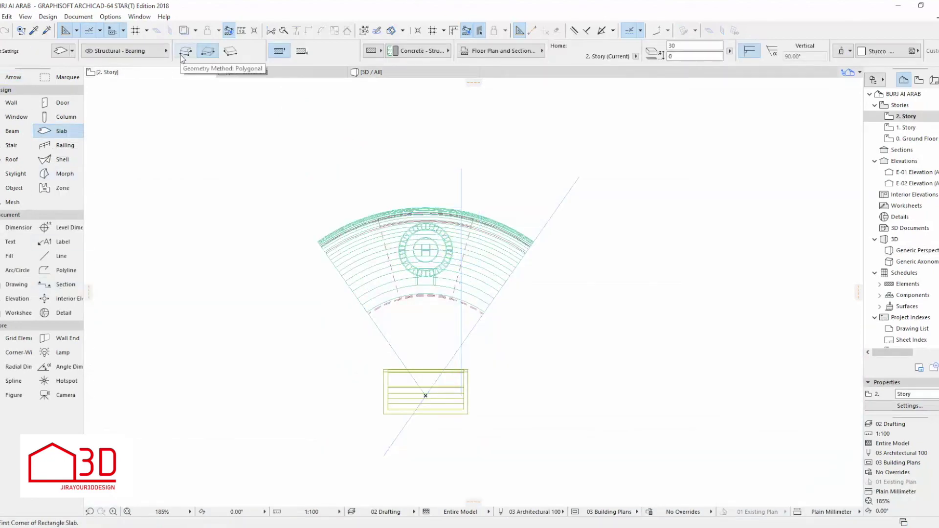
click(17, 270)
click(425, 394)
scroll(607, 294, down, 3)
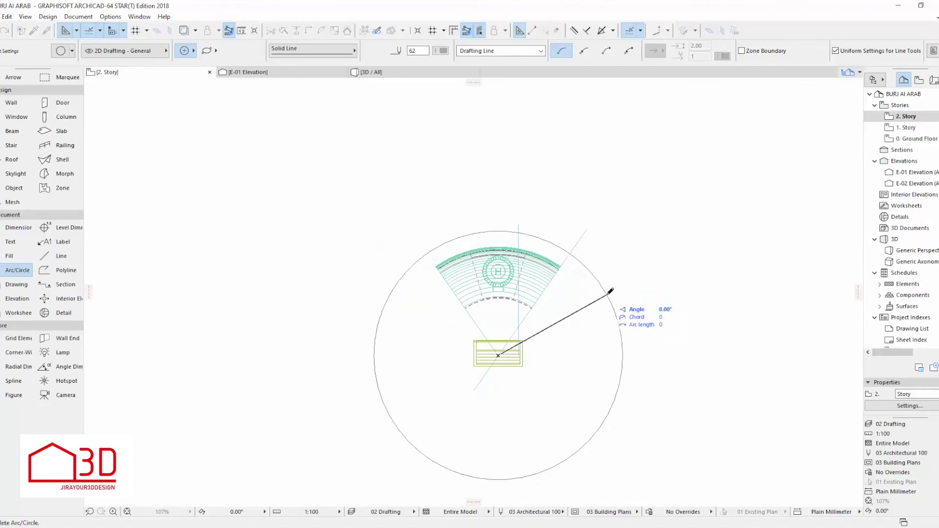
click(609, 294)
key(Escape)
click(558, 337)
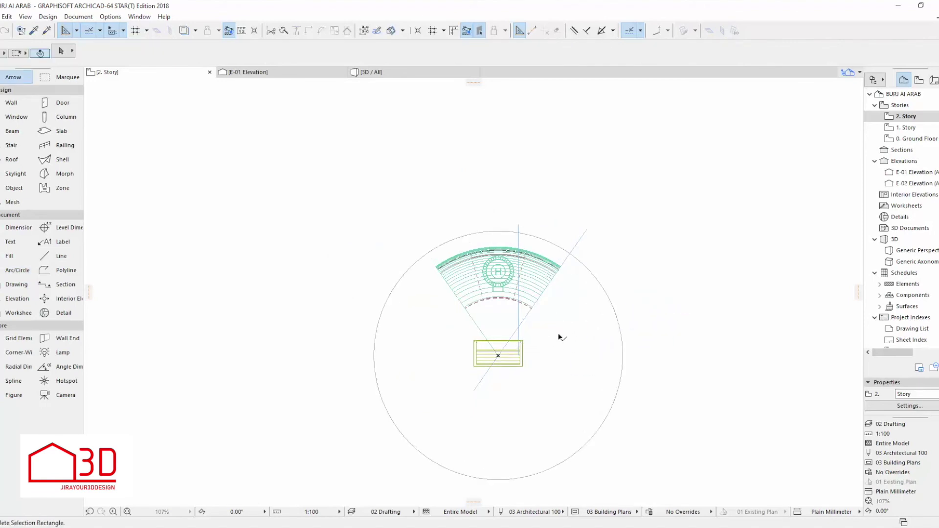
Step: Move the large circle straight up in the plan until the tower footprint sits roughly in its middle
click(623, 350)
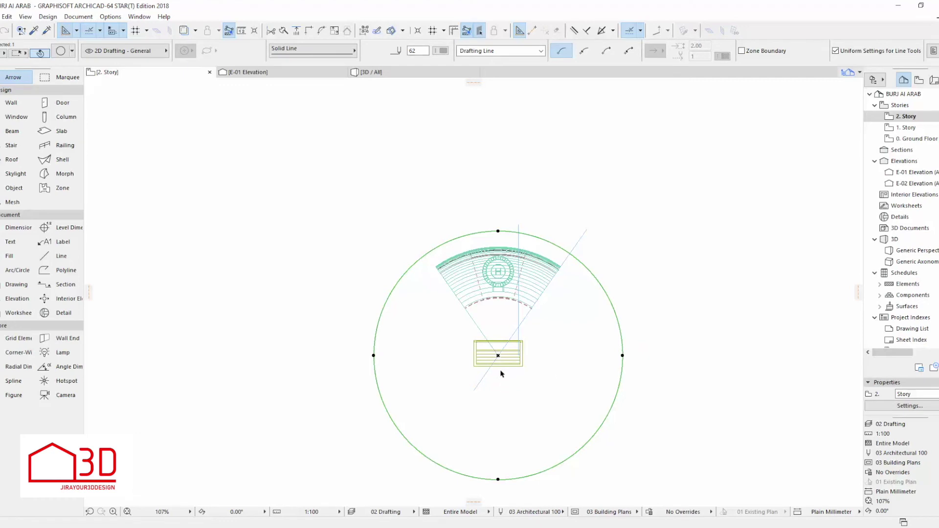
click(623, 356)
click(786, 153)
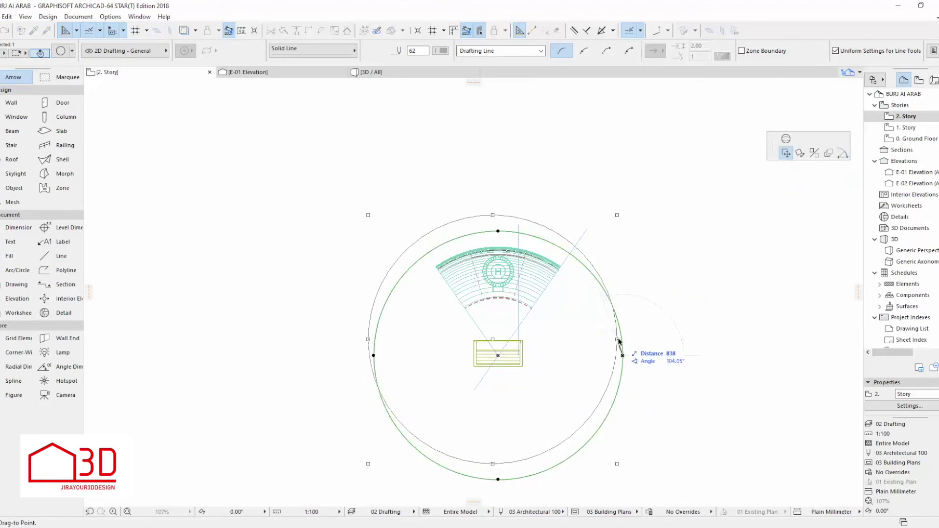
click(624, 331)
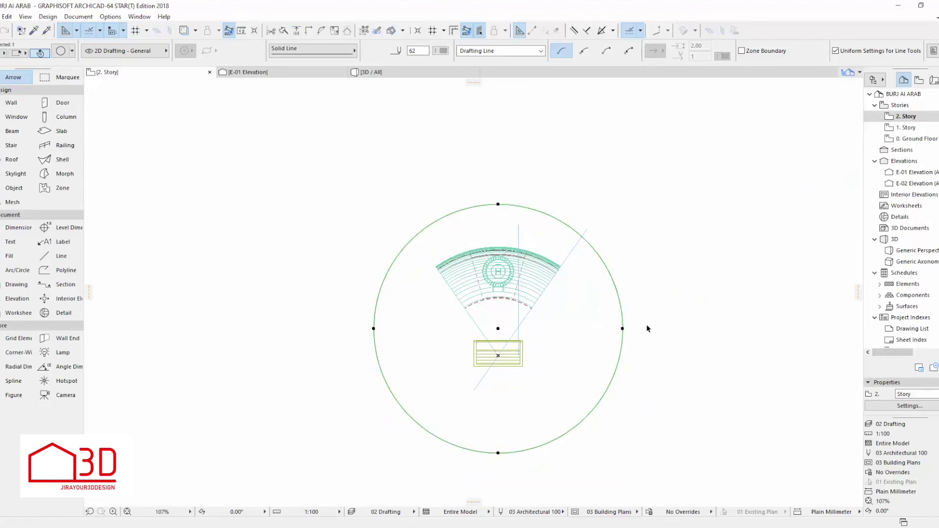
click(623, 332)
click(640, 324)
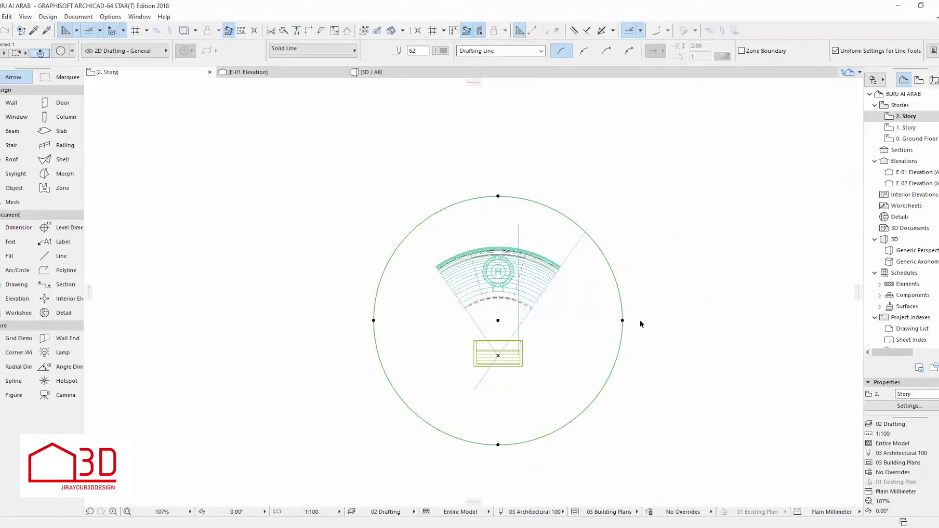
key(Escape)
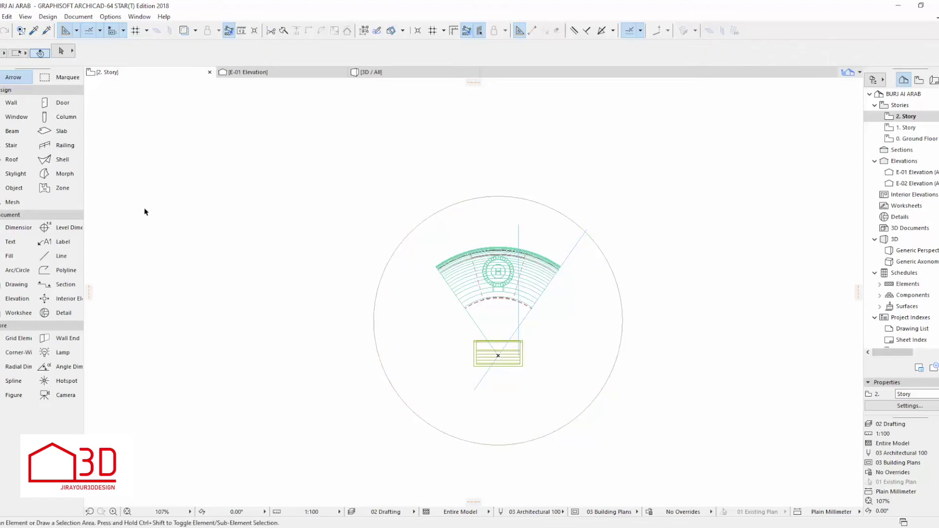
Step: Create a 30 thick circular slab from the drawn circle and open the 3D view to select it
click(55, 131)
key(Return)
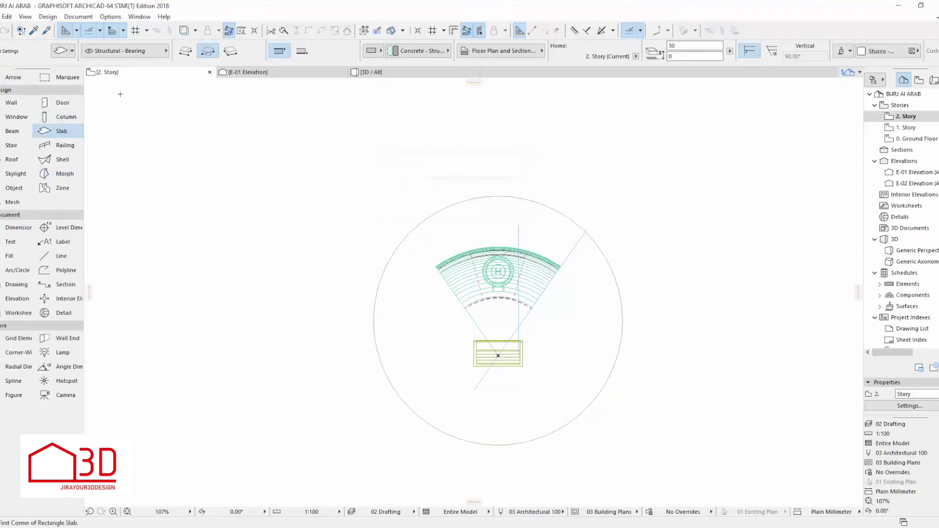
click(420, 307)
click(414, 72)
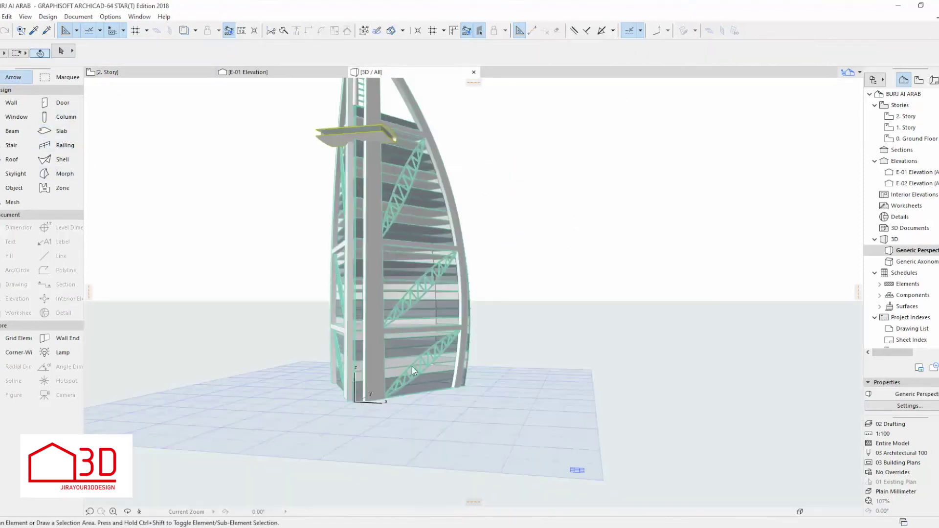
scroll(384, 406, up, 2)
shift+middle_drag(384, 420, 341, 395)
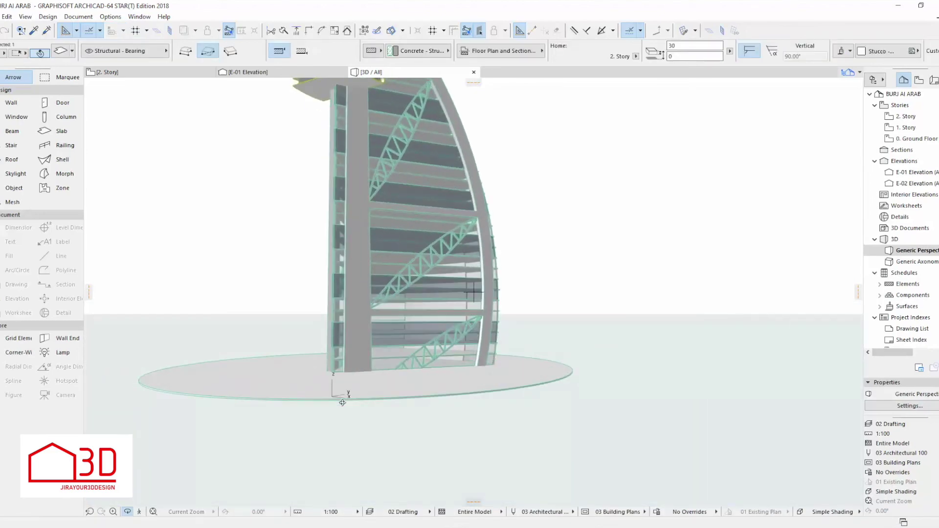
click(342, 398)
key(Escape)
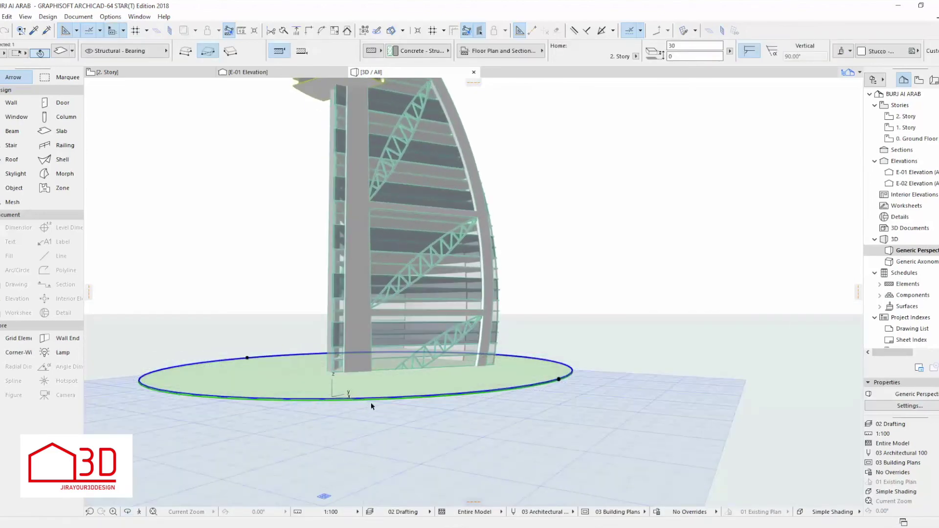
Step: Lower the circular slab 700 to the ground-floor level at the tower's base
scroll(562, 381, up, 2)
click(558, 382)
click(558, 399)
click(603, 355)
shift+middle_drag(479, 407, 427, 402)
drag(519, 380, 504, 391)
key(Escape)
click(504, 391)
click(582, 441)
click(504, 411)
Step: Lower the circular slab a further 30 to an offset of -730 from the 2. Story
shift+middle_drag(644, 327, 373, 381)
click(458, 358)
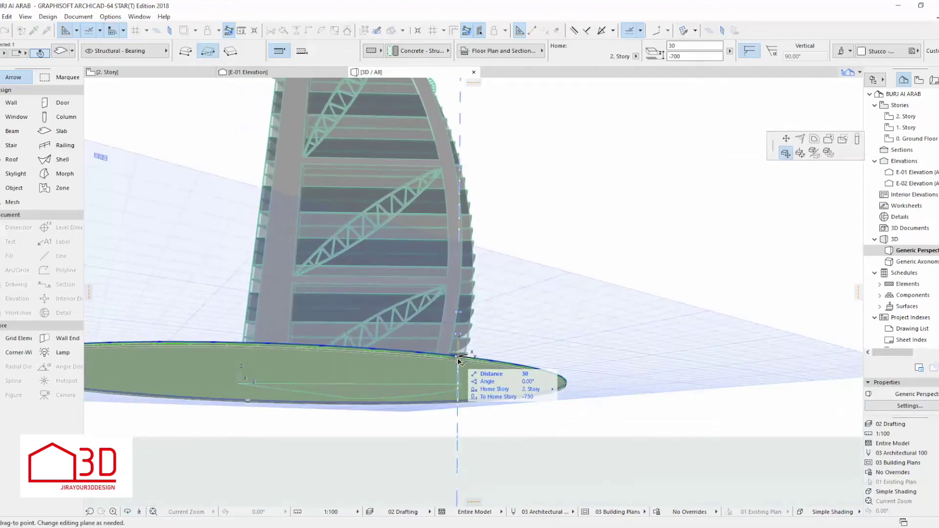
click(458, 358)
click(406, 419)
scroll(407, 419, down, 3)
shift+middle_drag(407, 419, 373, 448)
scroll(369, 406, up, 3)
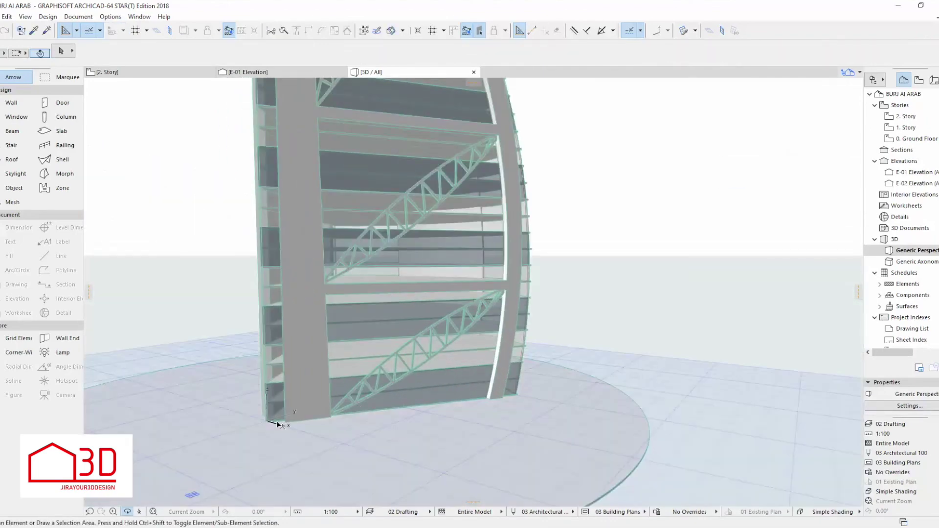
click(343, 424)
key(Escape)
Step: Delete the circular slab beneath the tower
scroll(348, 390, down, 4)
shift+middle_drag(348, 390, 434, 353)
scroll(333, 419, up, 3)
scroll(352, 419, down, 3)
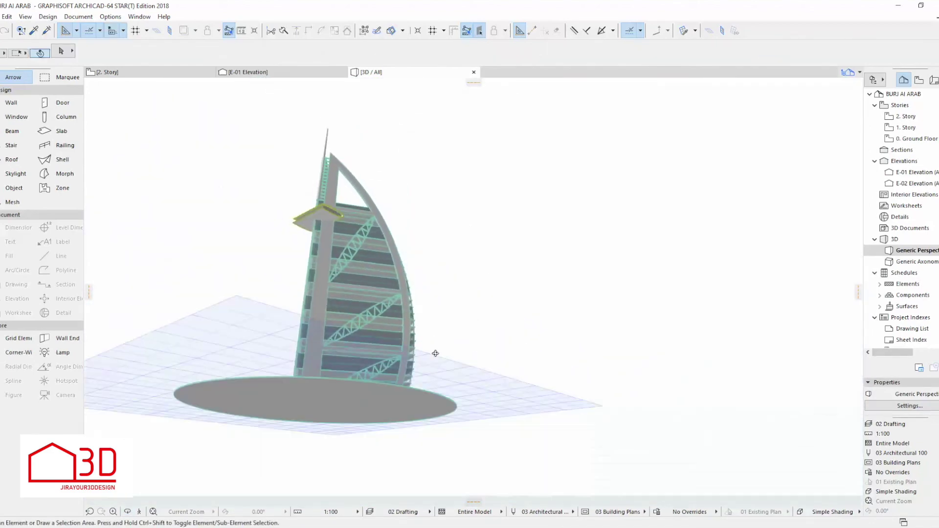
click(386, 414)
key(Escape)
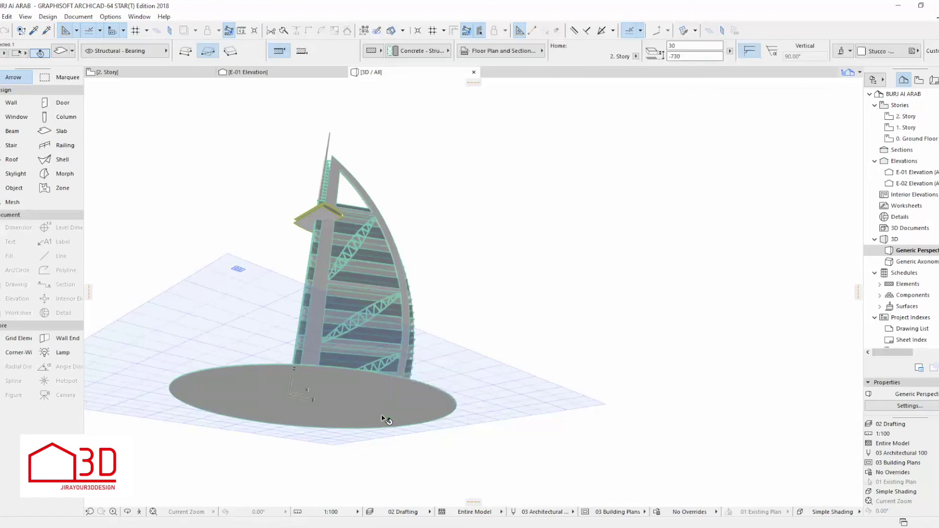
click(388, 417)
key(Escape)
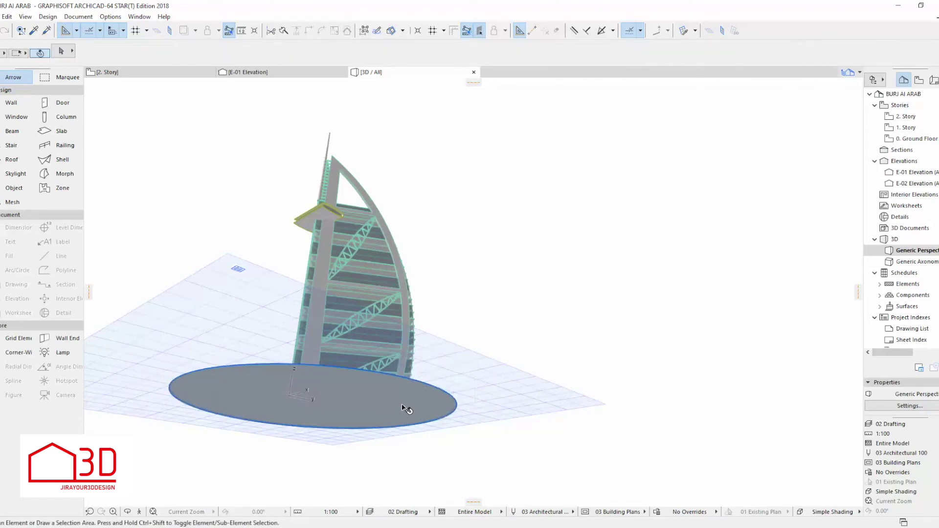
click(402, 406)
key(Escape)
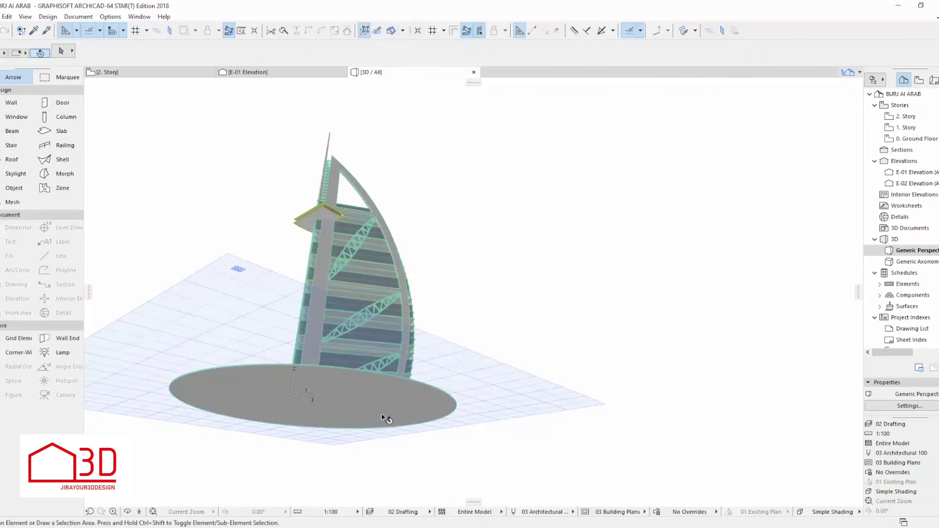
click(418, 418)
key(Delete)
Step: Delete the tower's ground-floor slab and undo that deletion
click(375, 403)
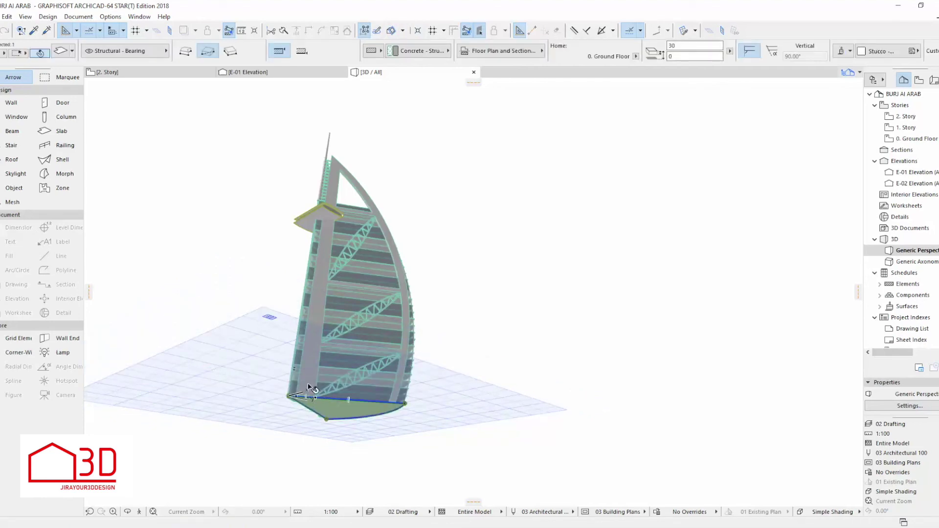
key(Delete)
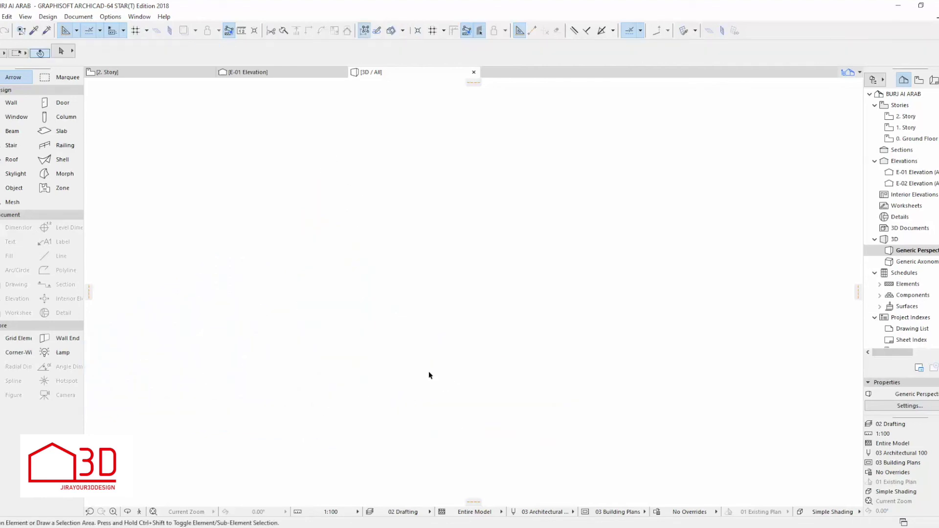
key(ctrl+z)
Step: Try to offset the edges of the tower's ground-floor slab outward
scroll(486, 398, up, 3)
shift+middle_drag(486, 398, 545, 434)
click(522, 423)
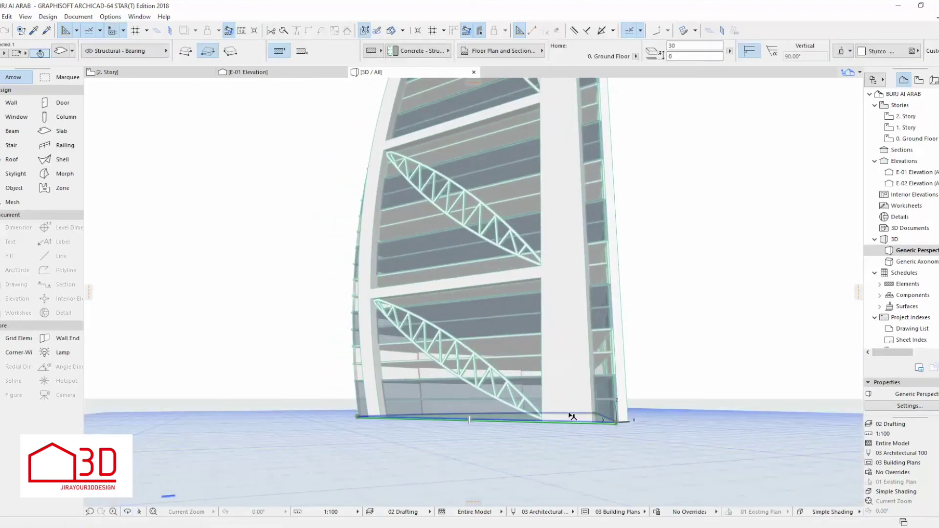
click(618, 423)
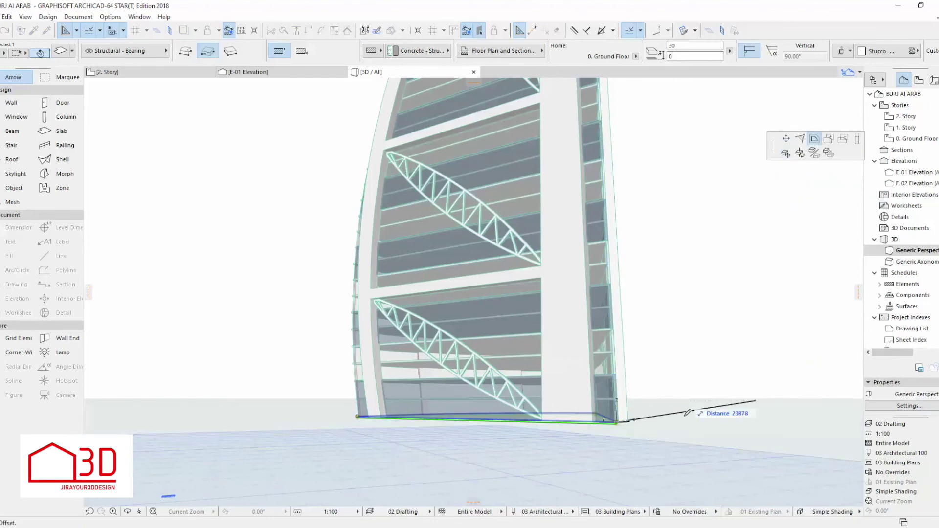
scroll(532, 457, down, 3)
shift+middle_drag(533, 457, 581, 492)
scroll(580, 471, up, 2)
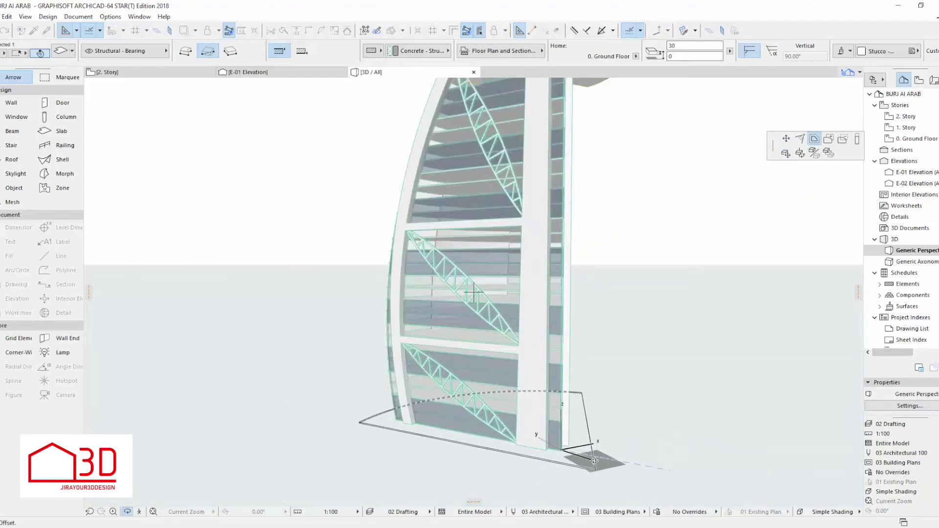
key(Escape)
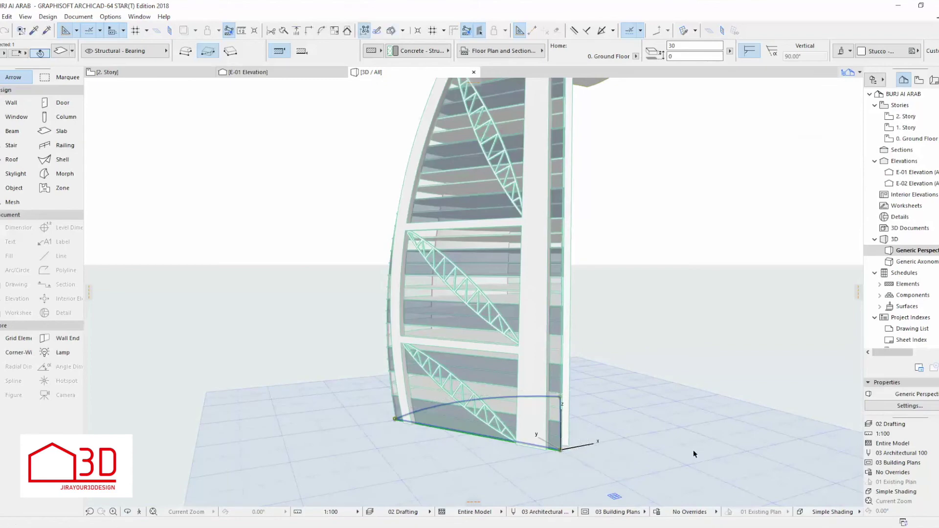
Step: Enlarge the tower's ground-floor slab with a graphical Resize so it projects past the base on all sides
scroll(634, 465, down, 2)
scroll(610, 465, up, 2)
scroll(600, 461, down, 3)
shift+middle_drag(600, 461, 389, 414)
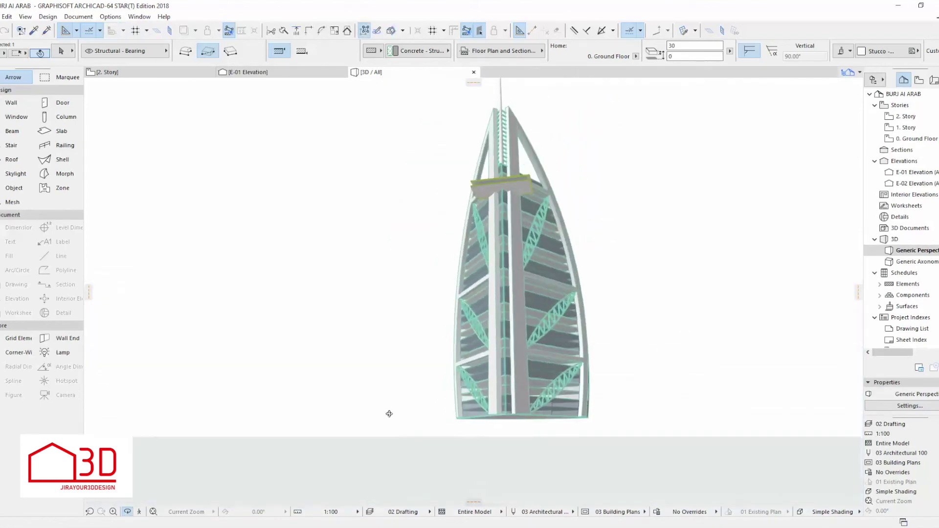
scroll(389, 414, up, 10)
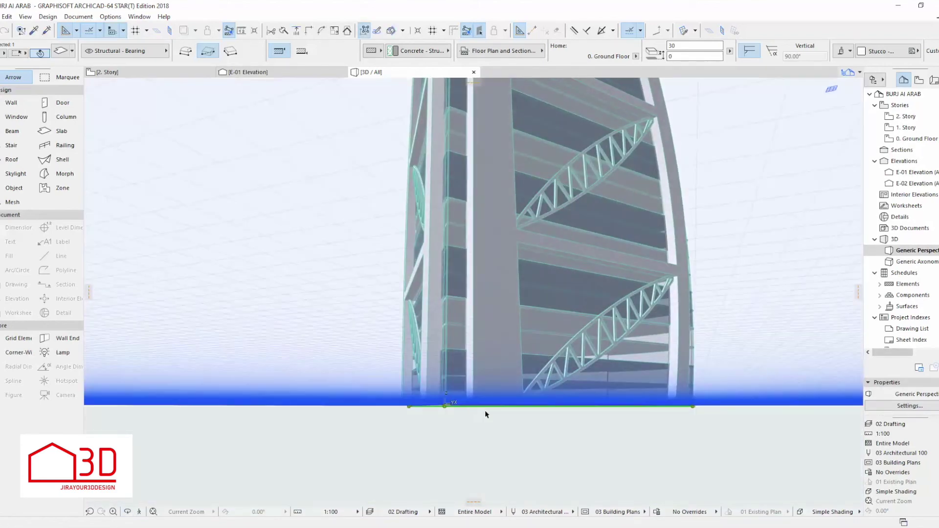
click(7, 16)
mouse_move(42, 239)
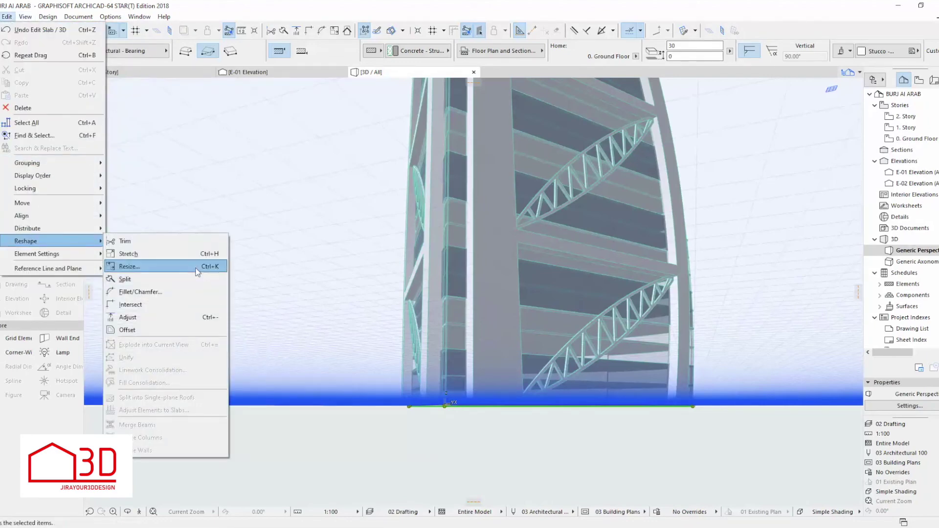
click(146, 264)
click(511, 272)
scroll(448, 404, down, 3)
shift+middle_drag(448, 404, 431, 454)
scroll(431, 453, up, 1)
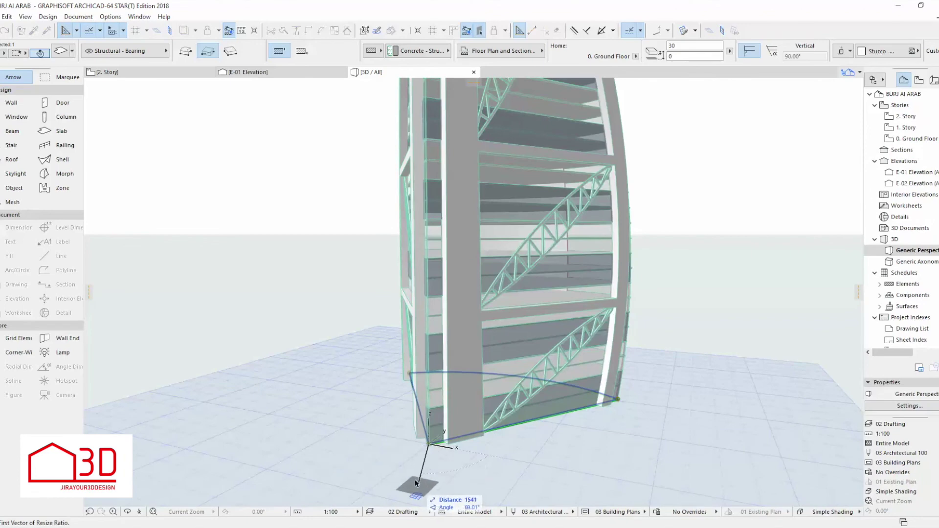
click(429, 445)
click(406, 474)
click(523, 457)
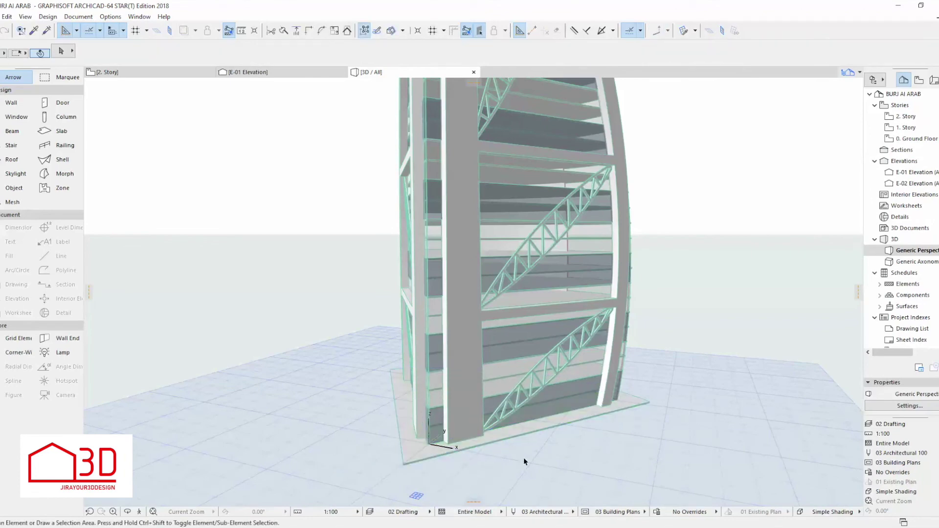
scroll(524, 457, up, 1)
scroll(438, 423, down, 4)
Step: Create a 30 thick circular slab from the large circle on the 2. Story plan and select it in 3D
click(162, 75)
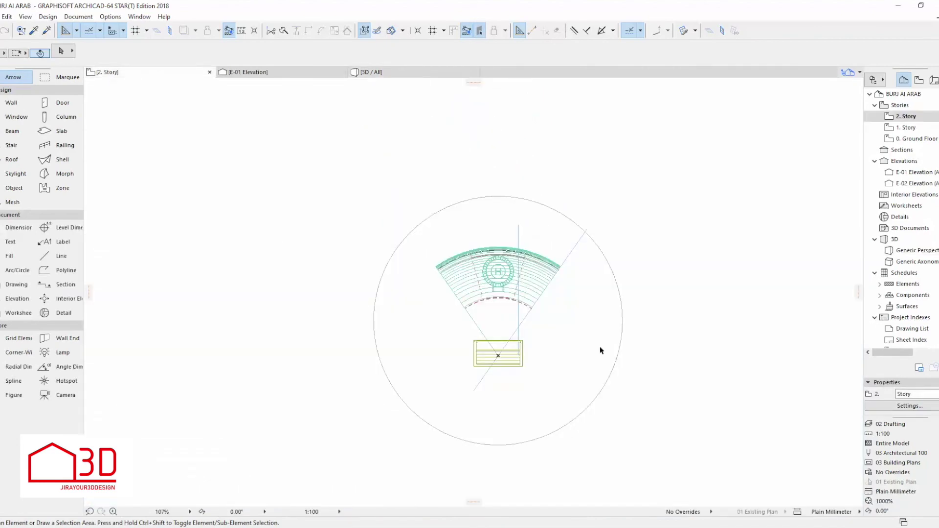
click(59, 132)
click(522, 134)
click(504, 211)
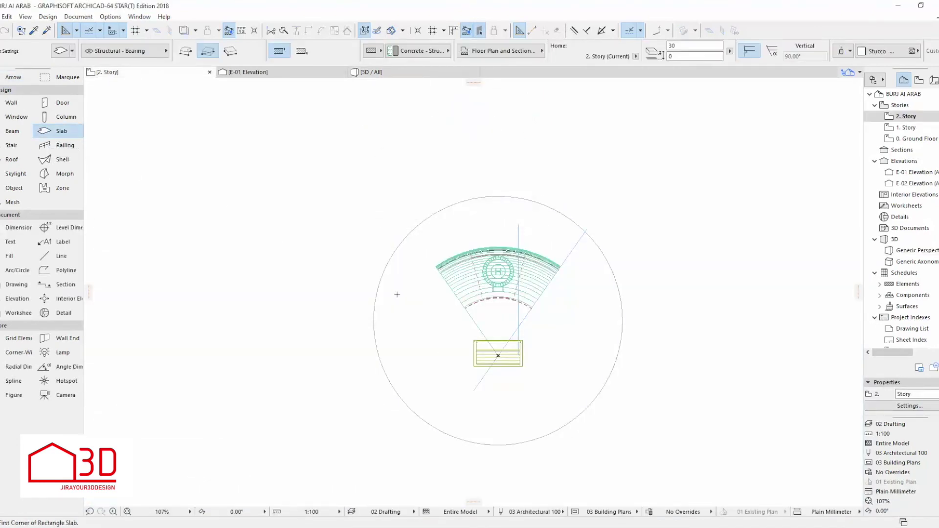
key(Escape)
click(390, 72)
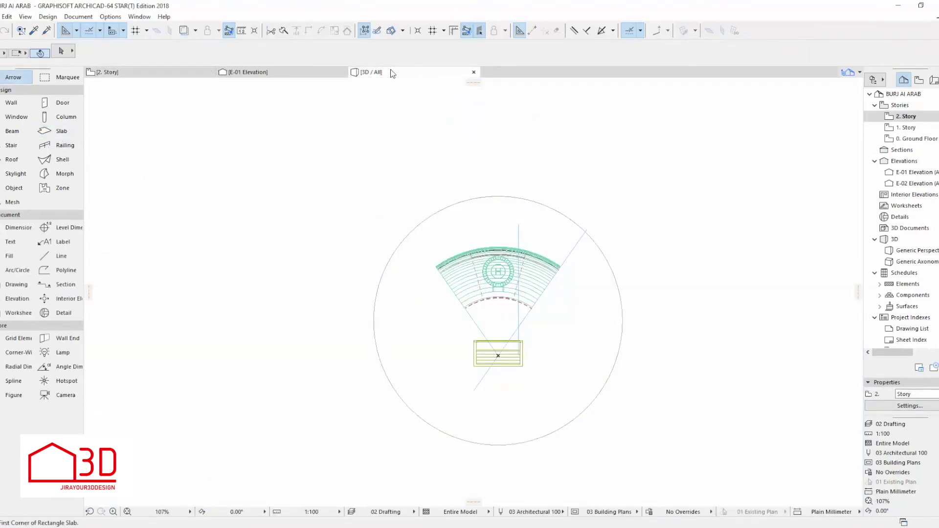
click(534, 454)
Step: Lower the circular slab vertically by 700 to the 0. Ground Floor level
click(590, 442)
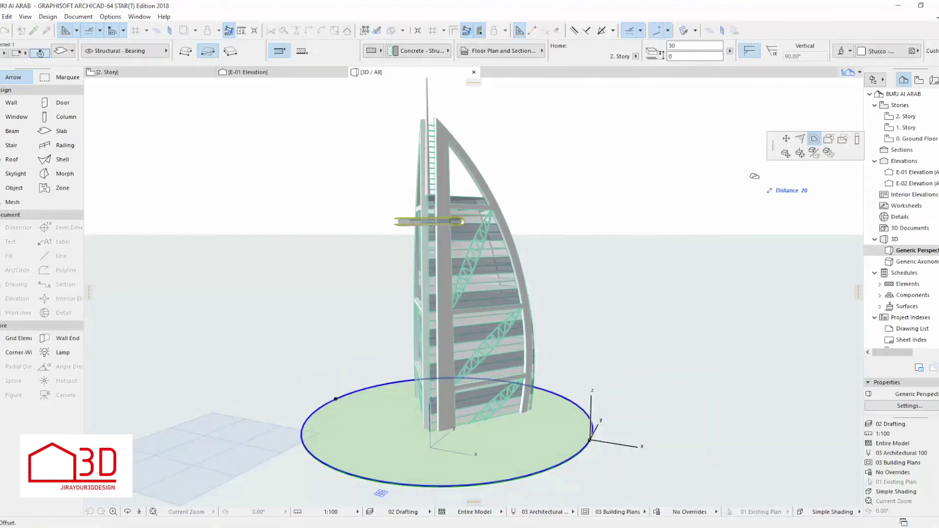
click(787, 139)
click(786, 154)
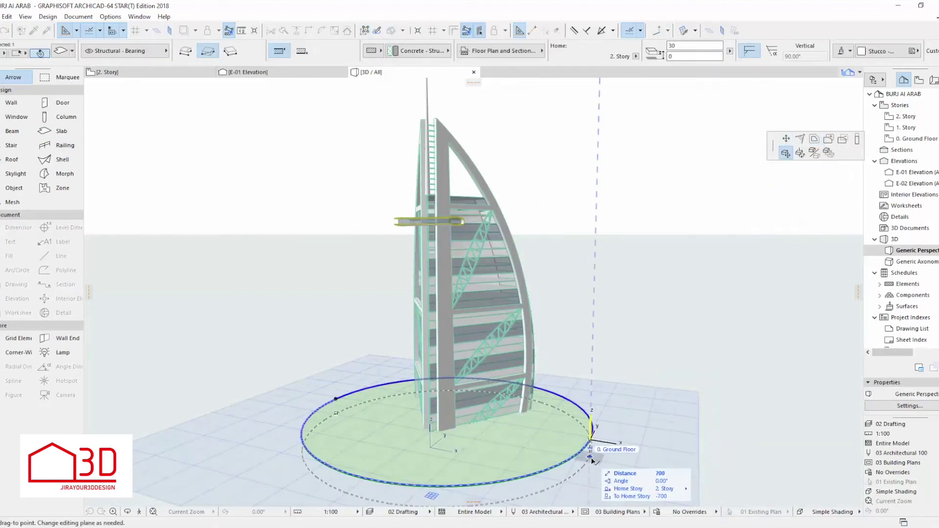
click(592, 454)
Step: Drop the circular slab further so it sits directly beneath the tower's enlarged base slab
scroll(598, 481, up, 1)
scroll(574, 484, up, 3)
click(578, 482)
scroll(604, 424, up, 2)
click(601, 420)
key(Escape)
key(Escape)
scroll(596, 432, down, 5)
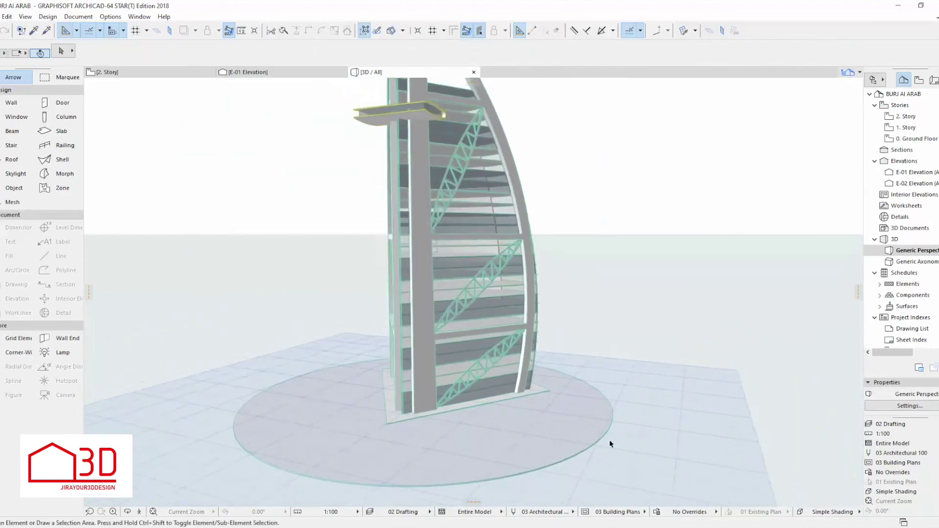
Step: Move the circular slab vertically on the 2. Story plan so the tower sits closer to its centre
scroll(598, 446, down, 3)
shift+middle_drag(597, 446, 186, 78)
click(184, 73)
click(617, 345)
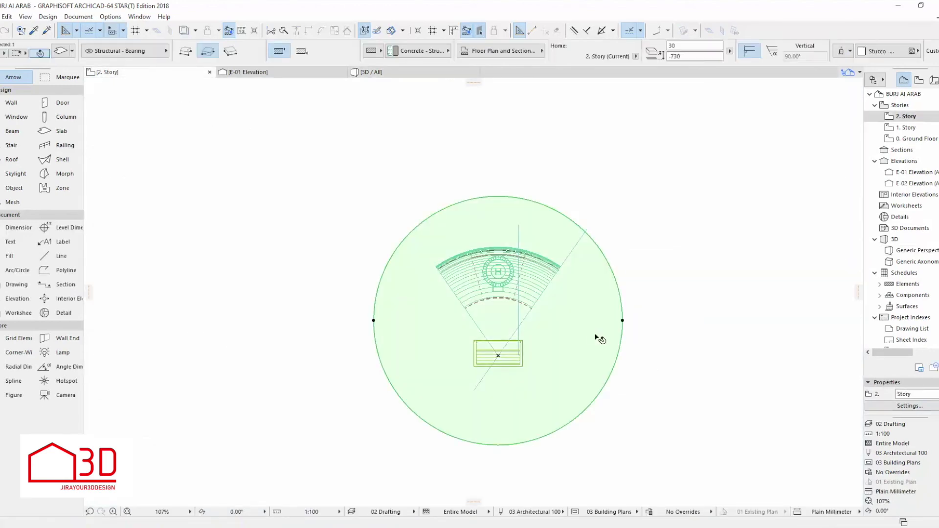
click(623, 320)
click(621, 308)
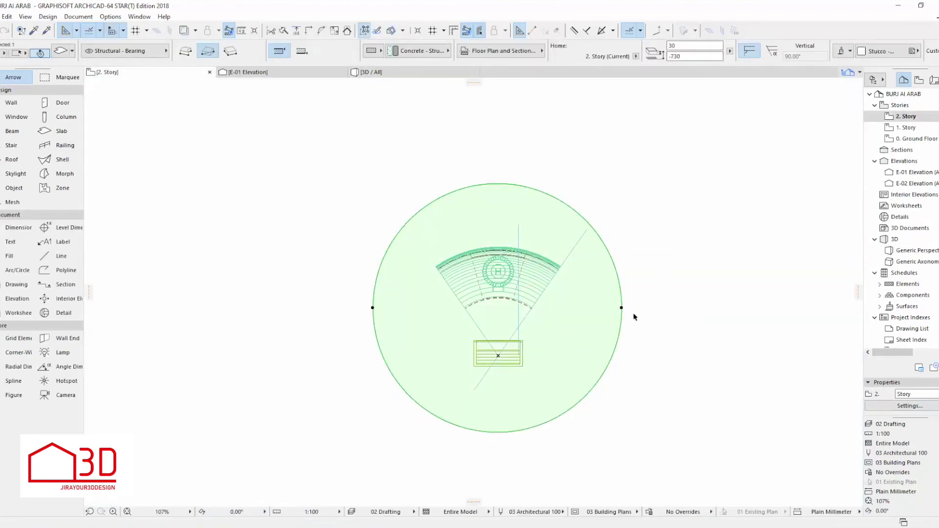
click(622, 309)
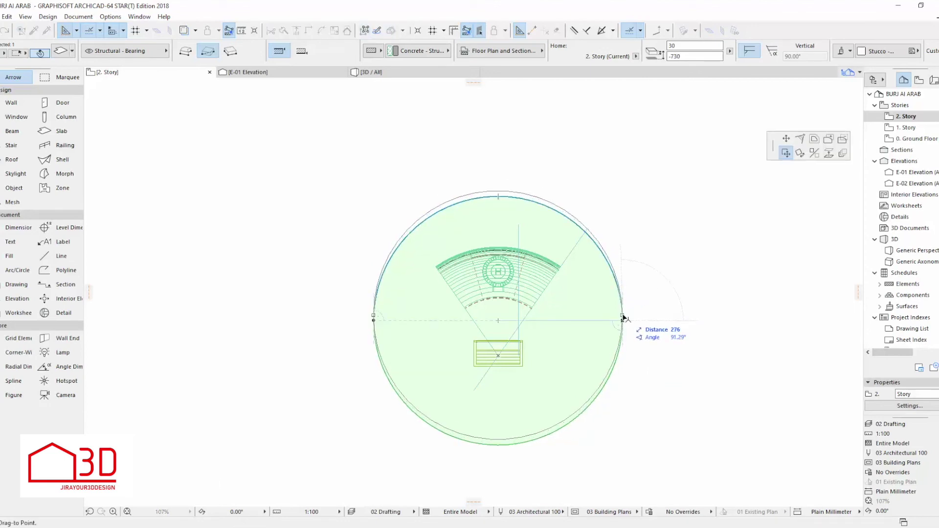
click(624, 313)
click(680, 308)
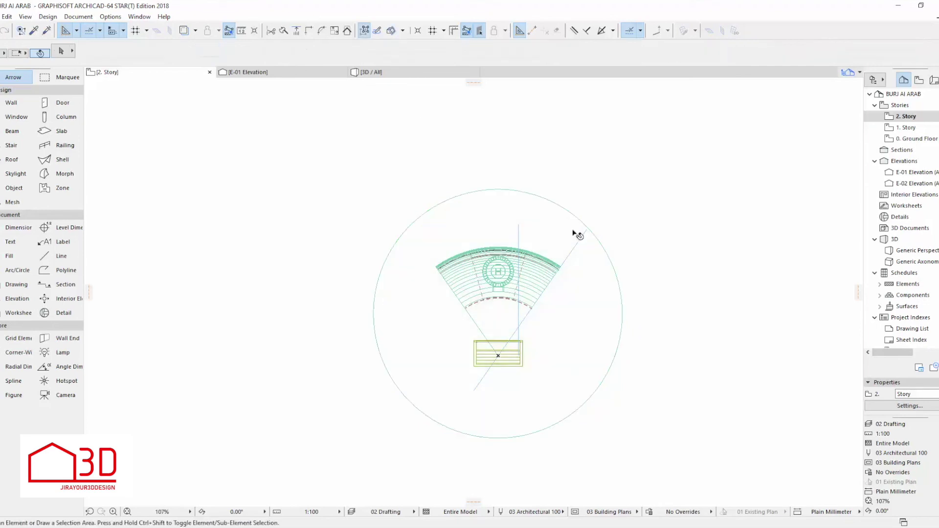
Step: Offset an enlarged copy of the circular slab outward on the 0. Ground Floor plan
click(411, 72)
scroll(421, 448, up, 3)
shift+middle_drag(420, 451, 476, 292)
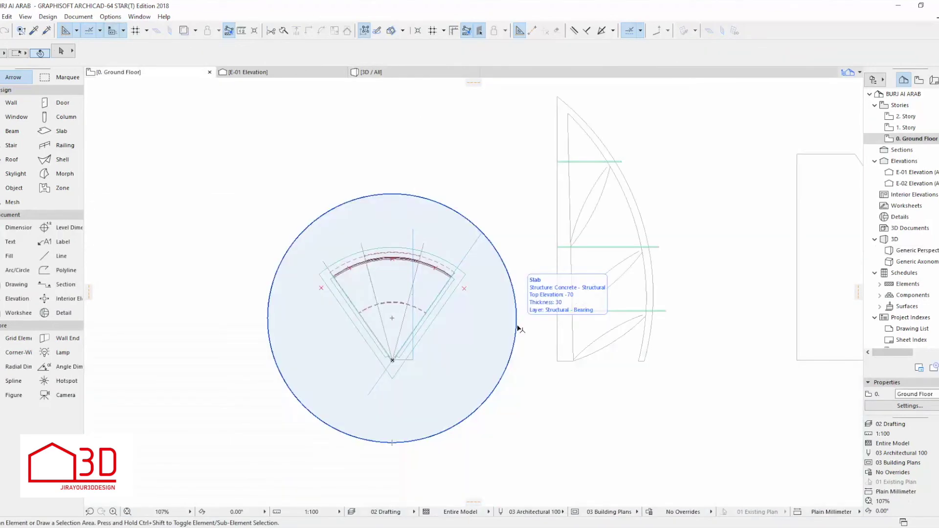
click(518, 325)
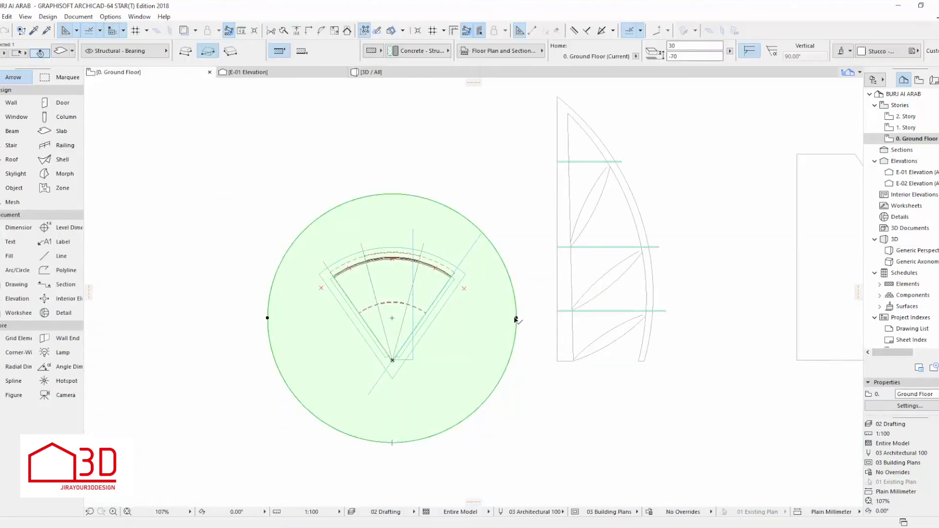
click(517, 318)
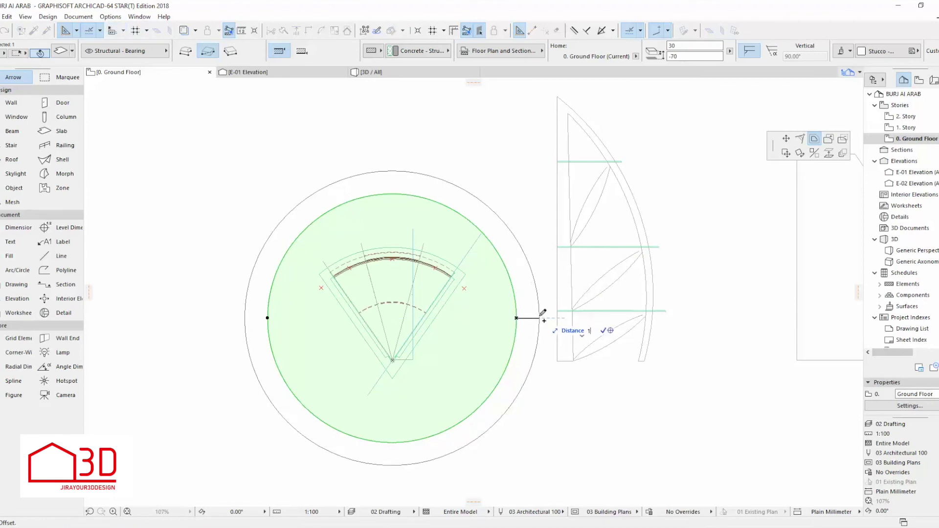
key(Return)
key(Escape)
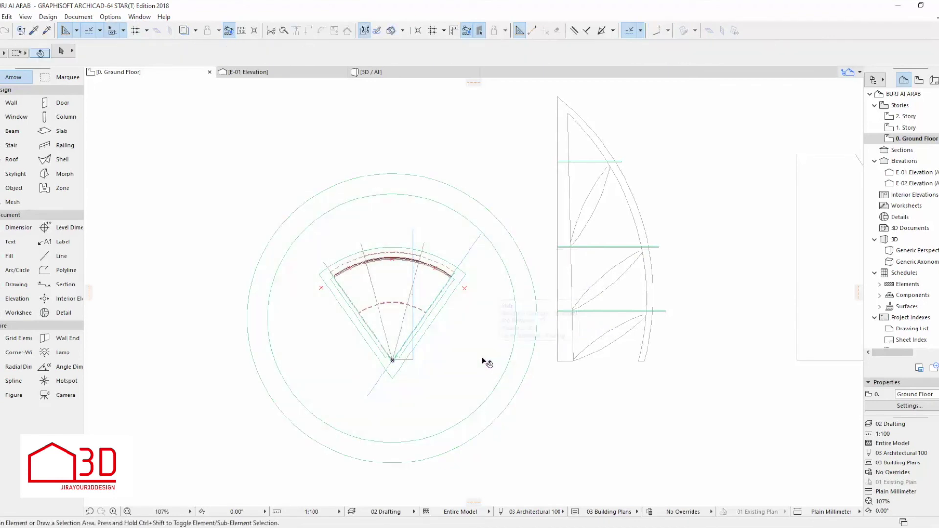
Step: Extend the outer circular slab with a long rectangular strip added to its polygon at the circle's upper edge
scroll(425, 385, down, 2)
click(411, 233)
key(Escape)
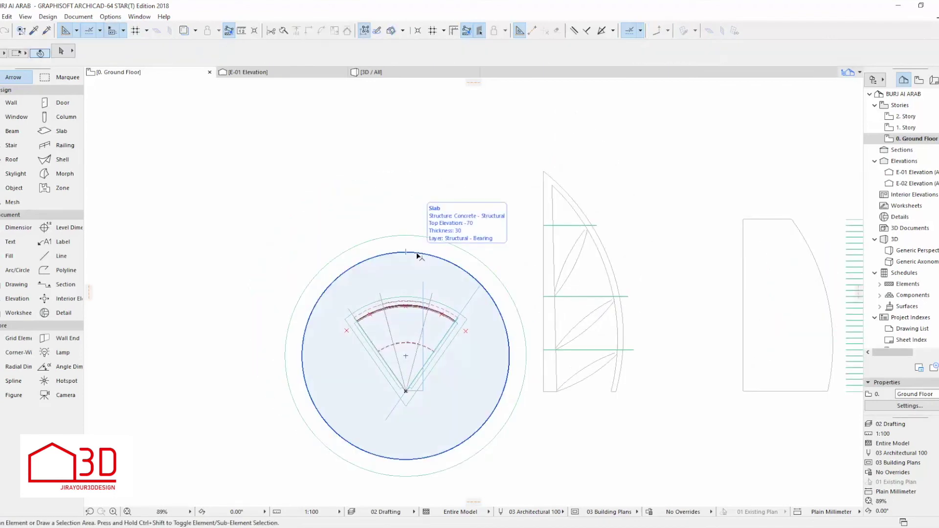
scroll(410, 245, up, 1)
click(448, 246)
click(406, 236)
click(871, 139)
click(374, 243)
middle_drag(451, 151, 436, 214)
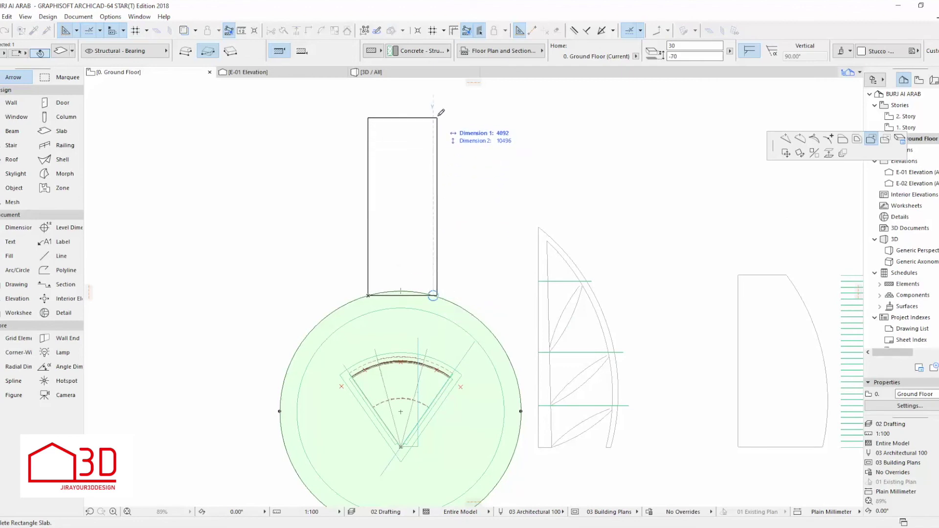
click(433, 94)
scroll(509, 327, down, 3)
scroll(486, 325, up, 4)
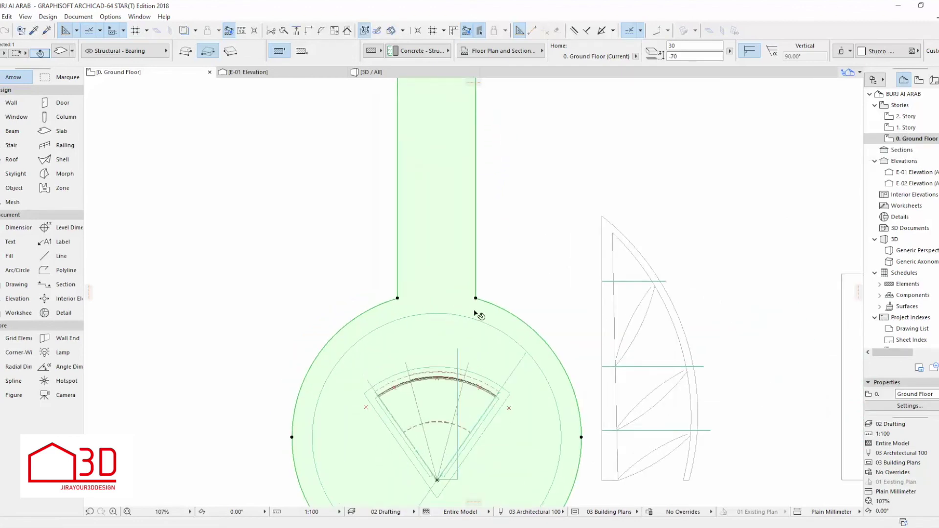
Step: Undo the rectangular strip and the offset copy of the circular slab
key(Escape)
scroll(493, 230, down, 2)
click(509, 314)
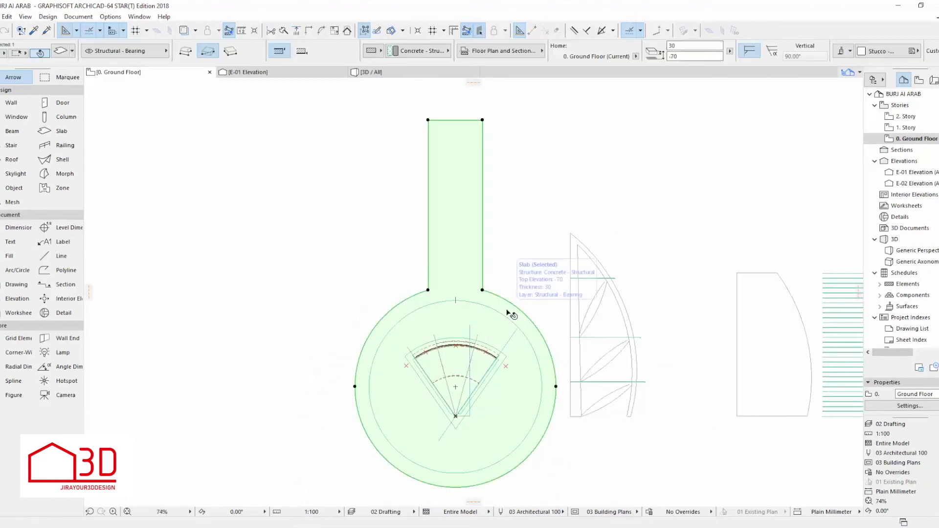
key(Delete)
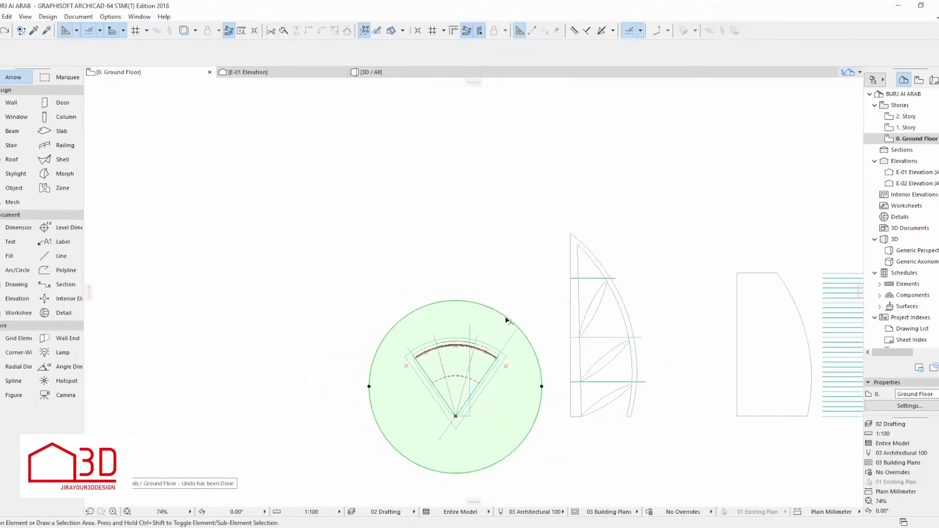
Step: Create an outward offset copy of the circular slab at a distance of 2000
click(506, 322)
click(542, 386)
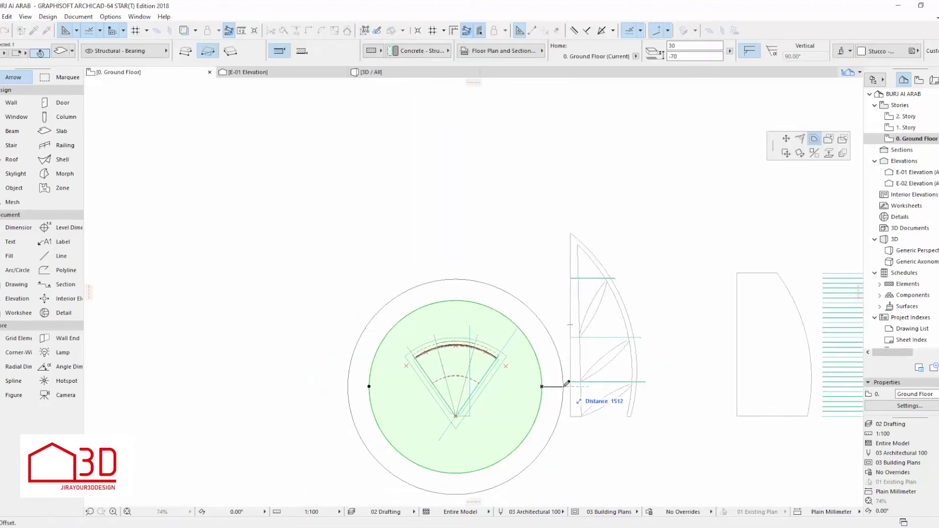
key(Return)
key(ctrl+z)
click(542, 386)
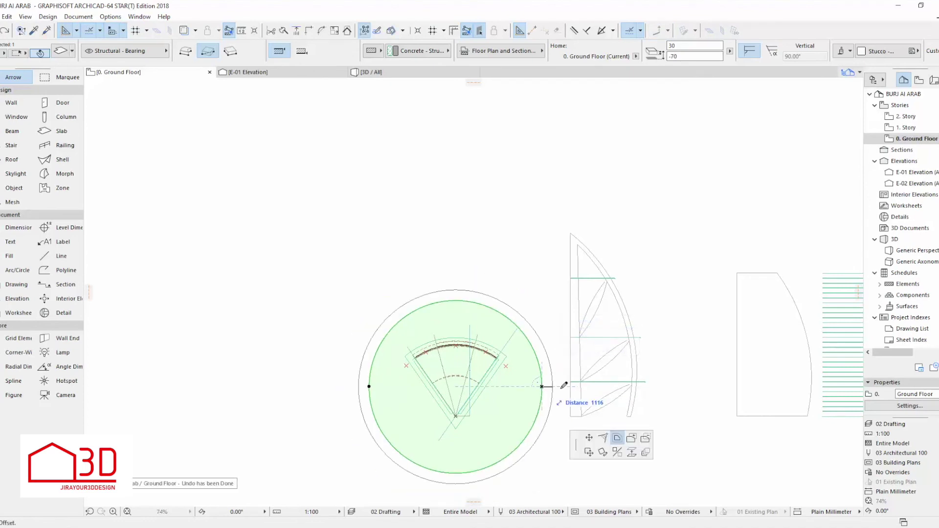
text(2000)
key(Return)
key(Escape)
Step: Add a long rectangular strip to the larger circular slab's polygon, projecting from the circle's upper edge as a causeway
scroll(493, 300, down, 3)
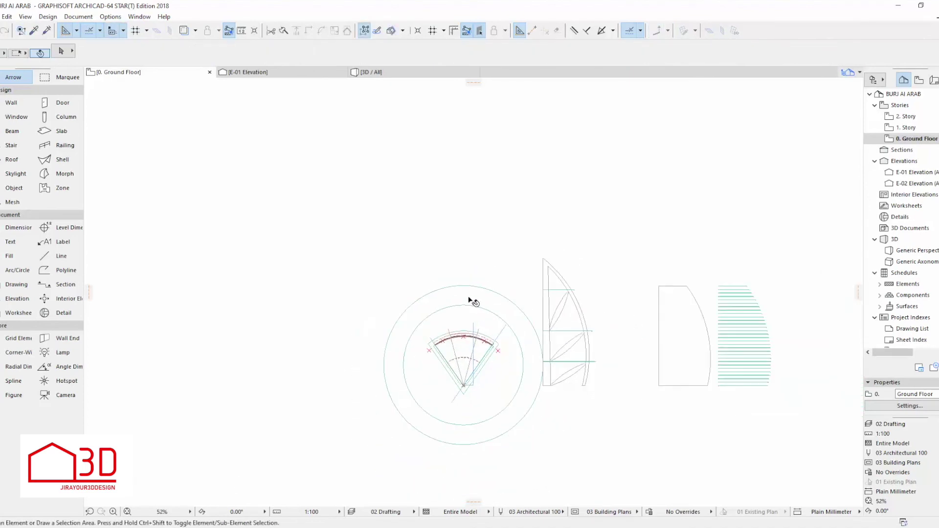
click(468, 292)
click(471, 285)
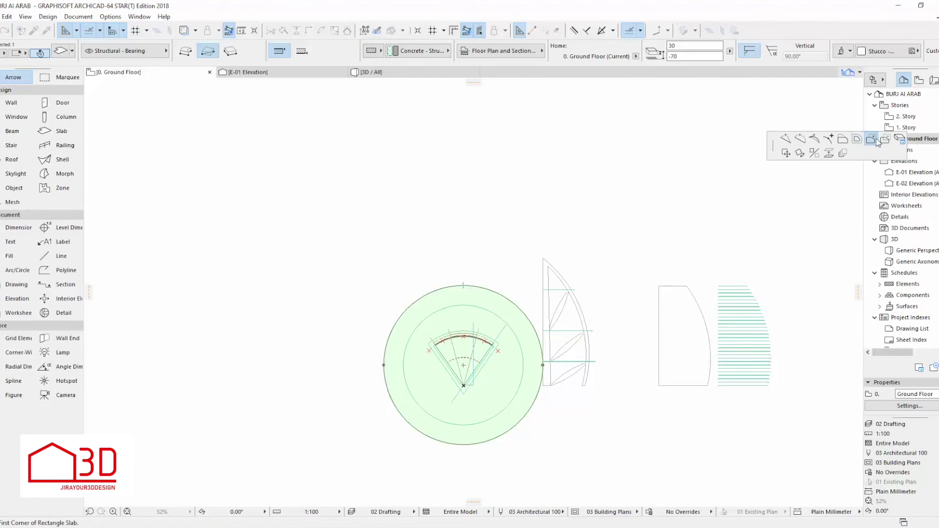
click(443, 289)
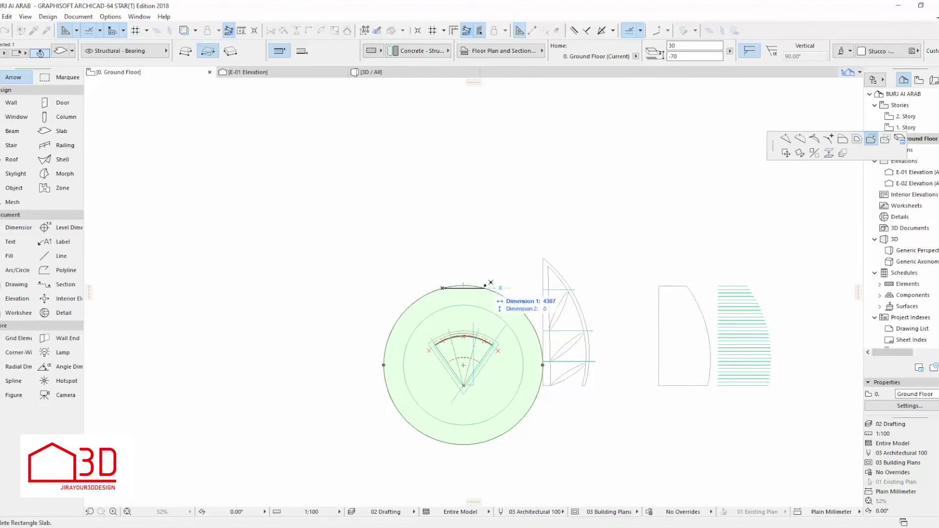
click(490, 120)
key(Escape)
Step: Draw a line about 2570 long from the strip's lower-left corner down to the inner circle
scroll(484, 279, up, 3)
scroll(446, 323, up, 2)
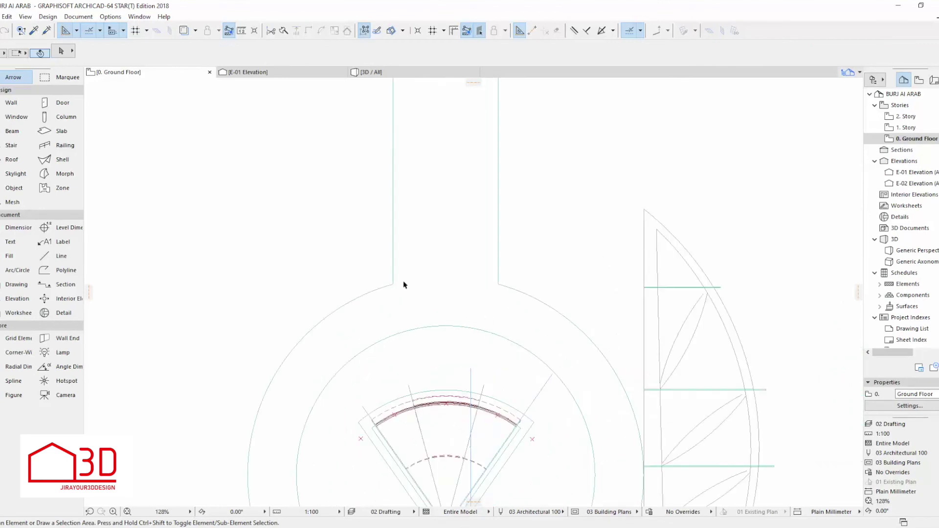
key(l)
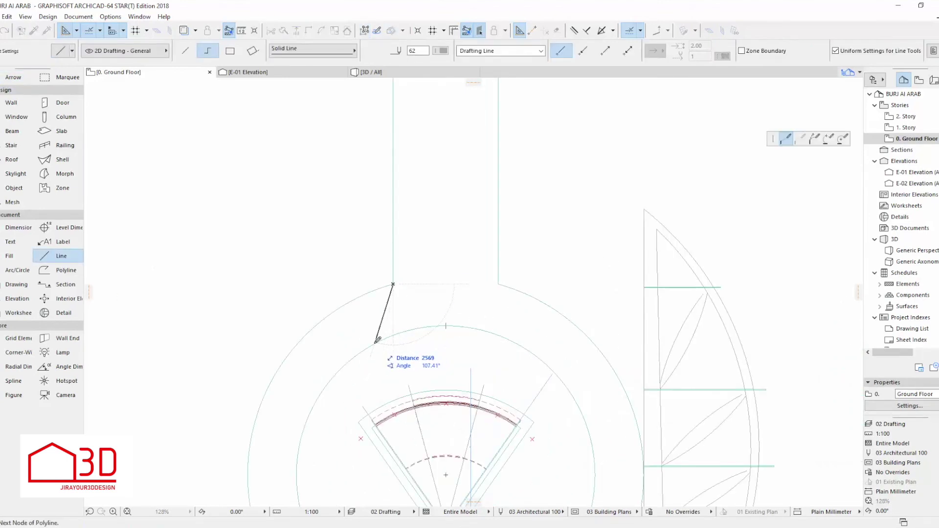
double_click(375, 343)
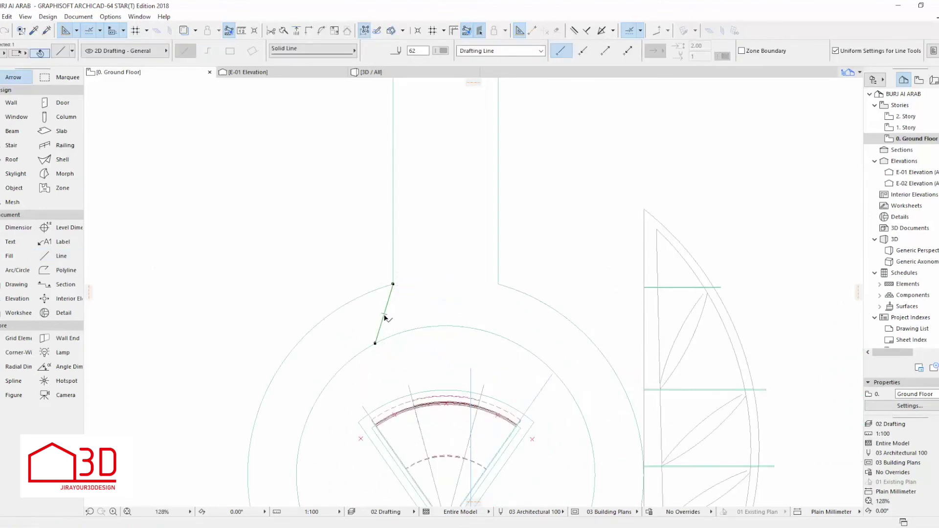
Step: Try to curve the new line into an arc, and undo the curvature
click(386, 316)
click(800, 139)
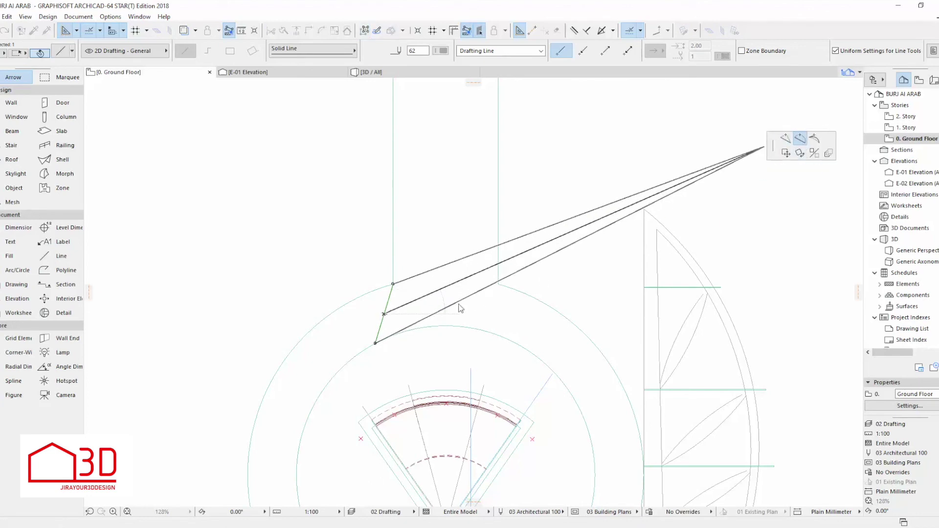
click(391, 315)
scroll(370, 355, up, 3)
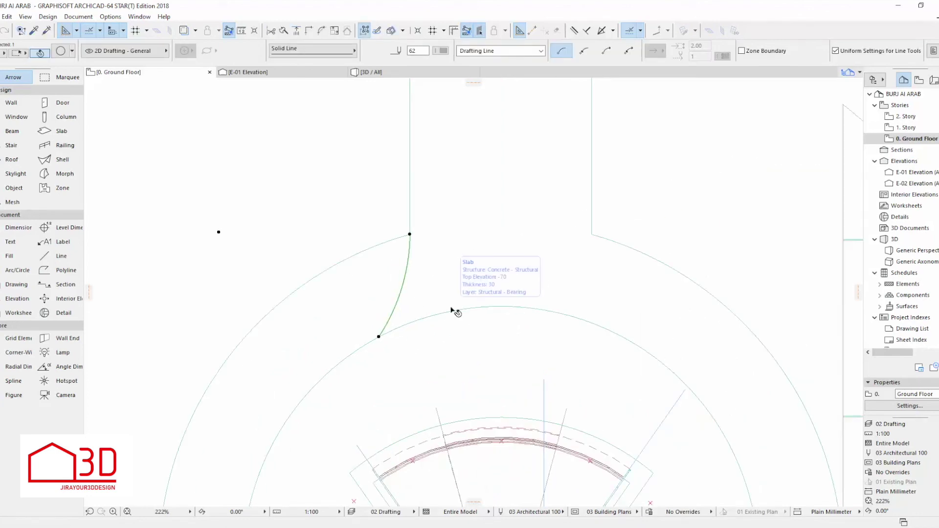
key(ctrl+z)
Step: Shift the line's lower end along the inner circle, bend it into an inward arc and mirror it to the strip's opposite side
click(379, 336)
click(367, 344)
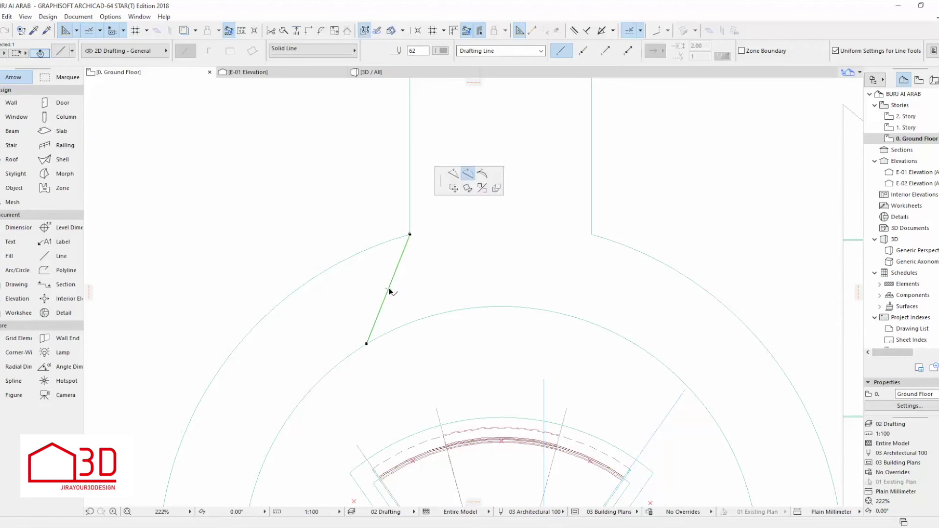
click(389, 291)
click(399, 296)
scroll(489, 294, down, 2)
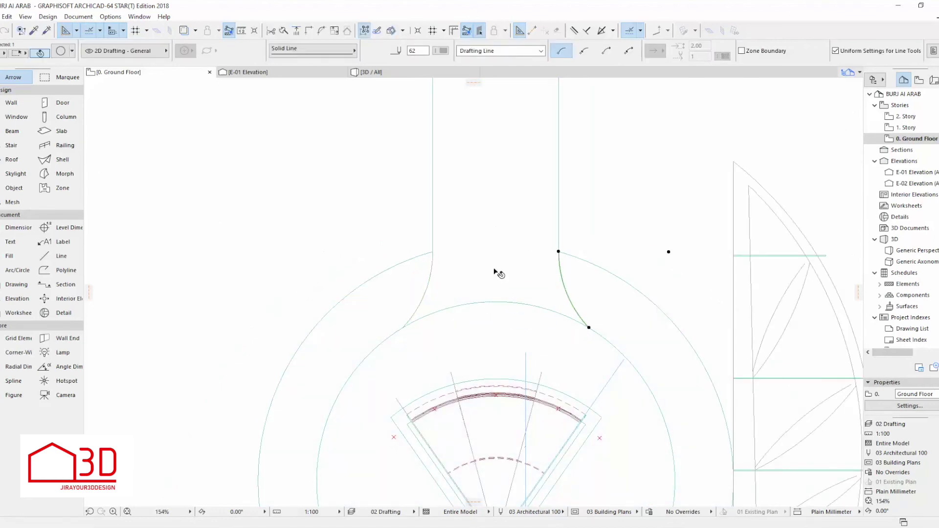
key(Escape)
scroll(489, 274, down, 3)
scroll(454, 297, down, 3)
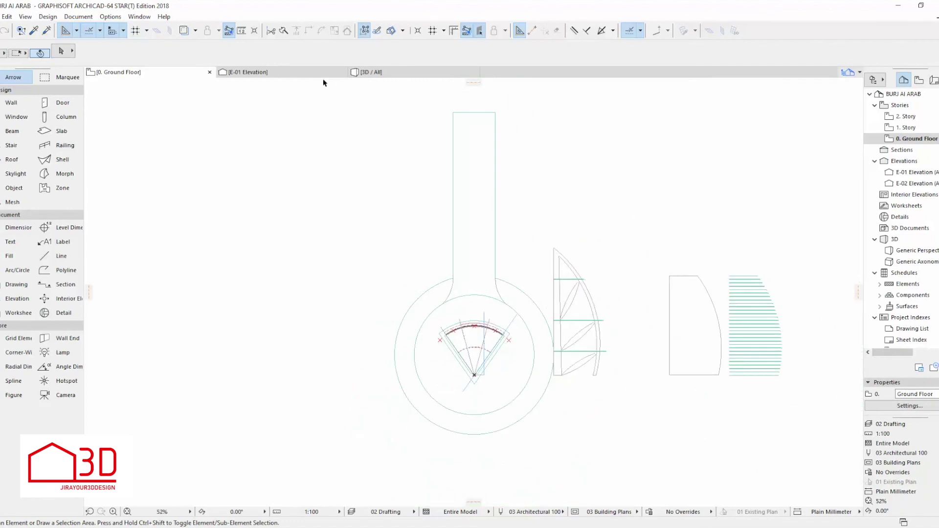
Step: Try to cut the inner circle out of the larger slab with the causeway strip
click(485, 232)
scroll(457, 275, up, 2)
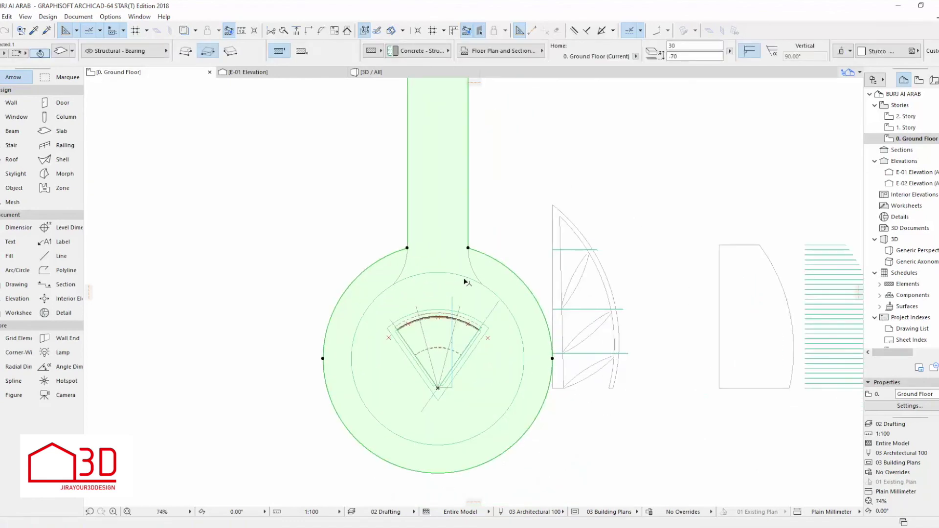
click(469, 248)
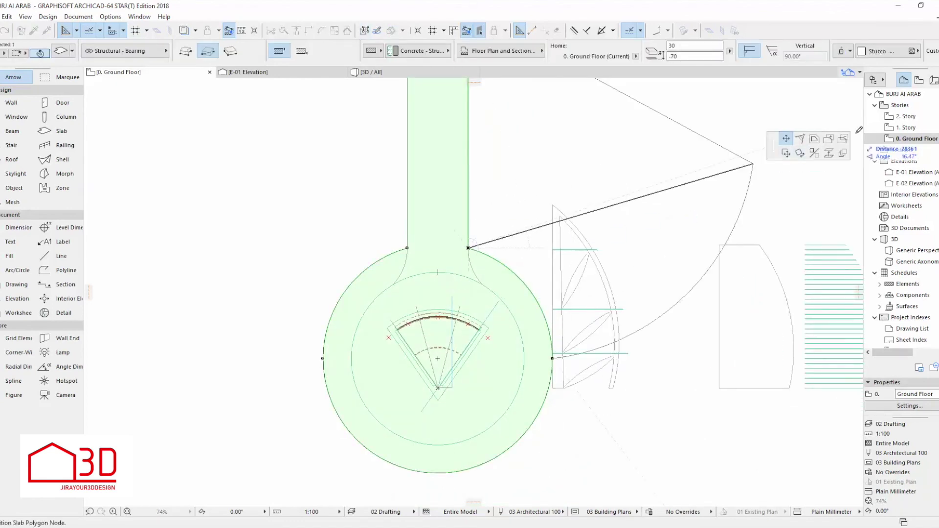
click(434, 289)
click(448, 281)
click(394, 245)
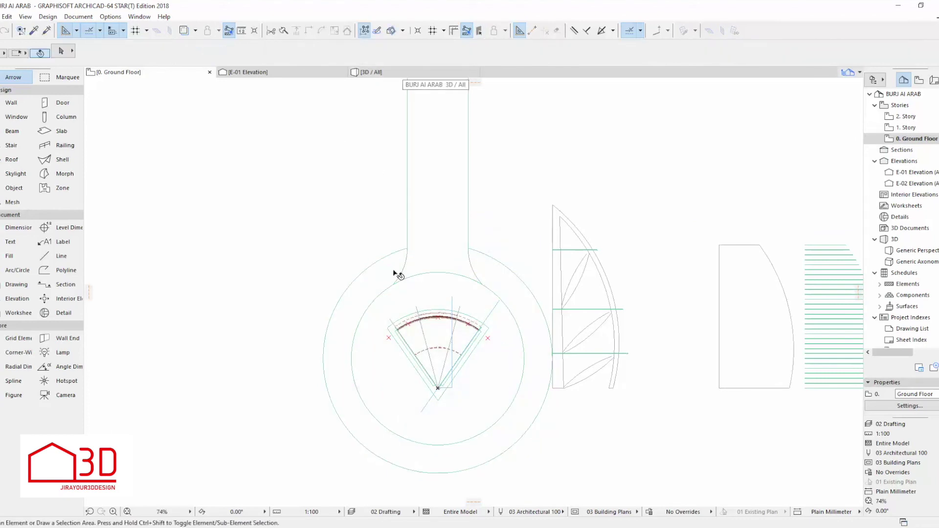
click(393, 271)
key(ctrl+d)
click(392, 269)
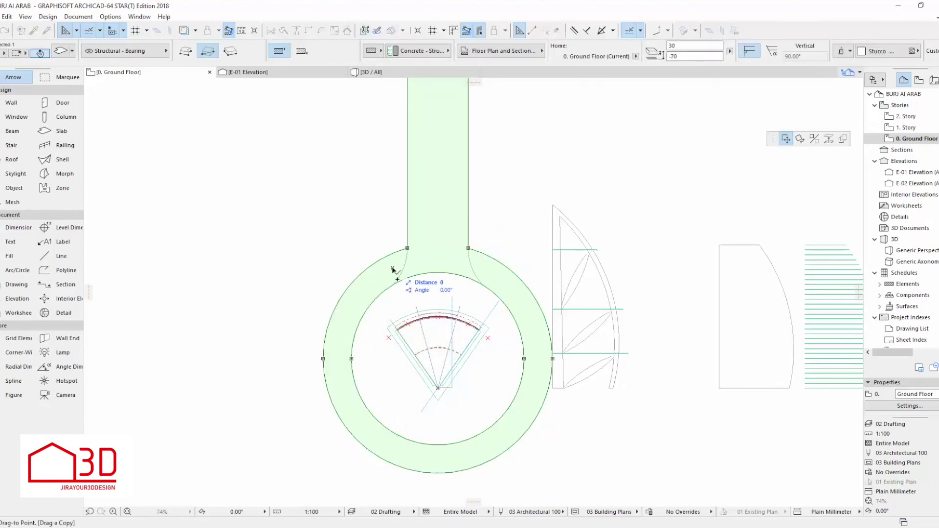
key(Escape)
Step: Undo the circular cut in the larger slab with the causeway strip
key(ctrl+z)
key(ctrl+z)
click(399, 275)
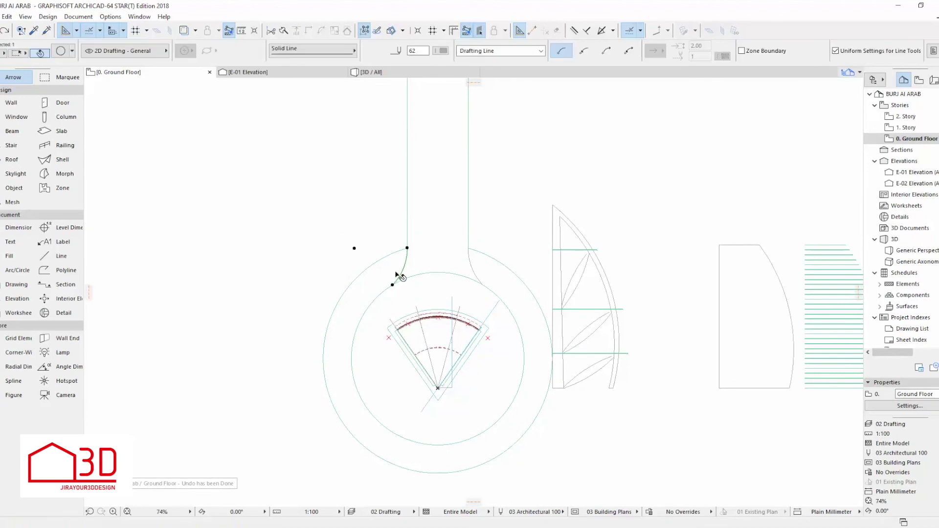
click(386, 275)
click(316, 239)
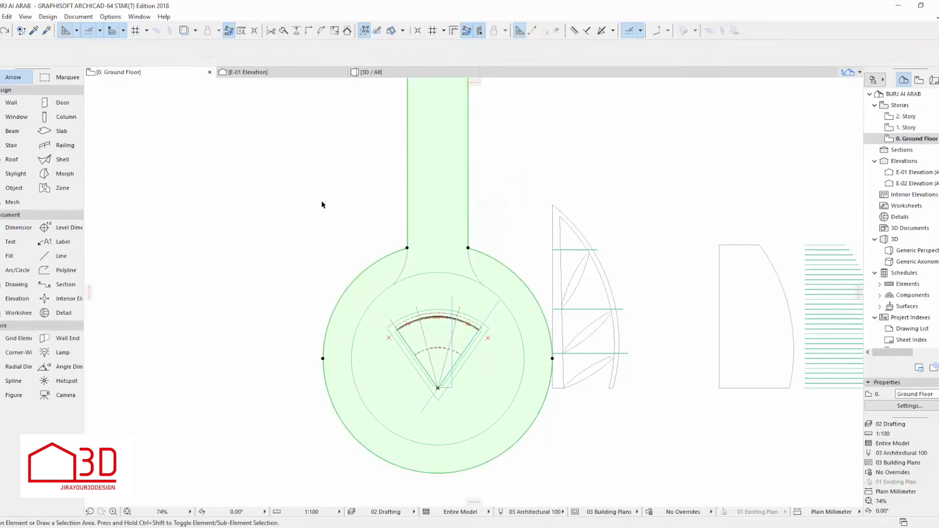
Step: Try the circular cut in the larger slab once more along the inner circle's edge, and undo it
scroll(374, 280, down, 2)
click(389, 301)
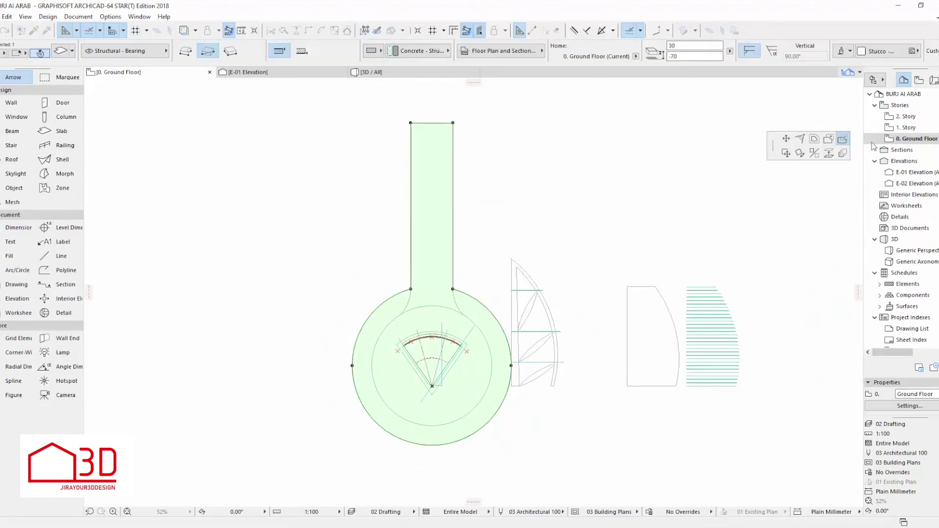
click(429, 305)
key(ctrl+z)
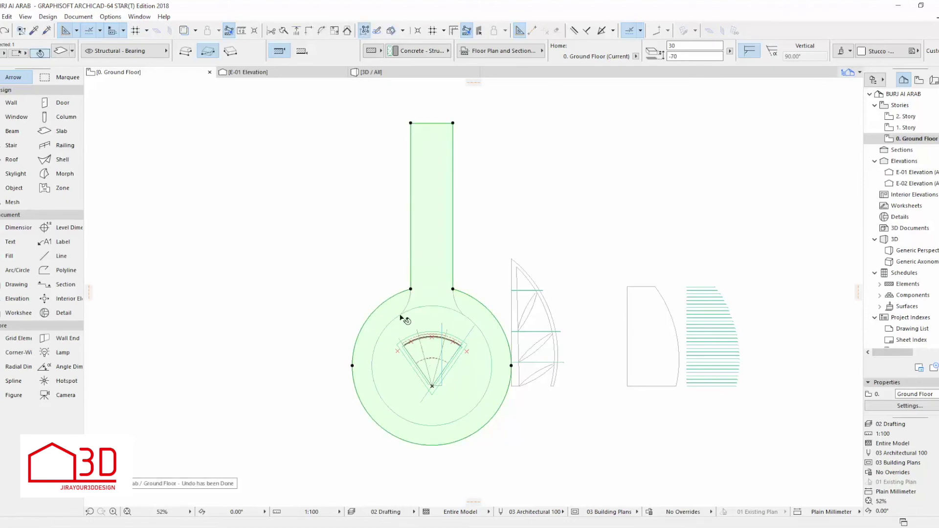
Step: Cut the inner circle, the causeway strip and the curved transition areas out of the larger slab, leaving an open ring
key(space)
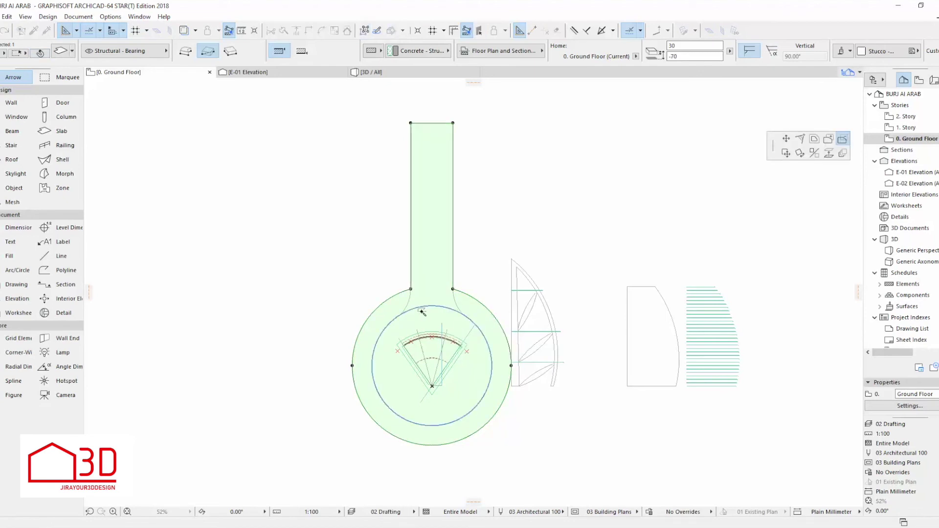
click(410, 308)
click(411, 290)
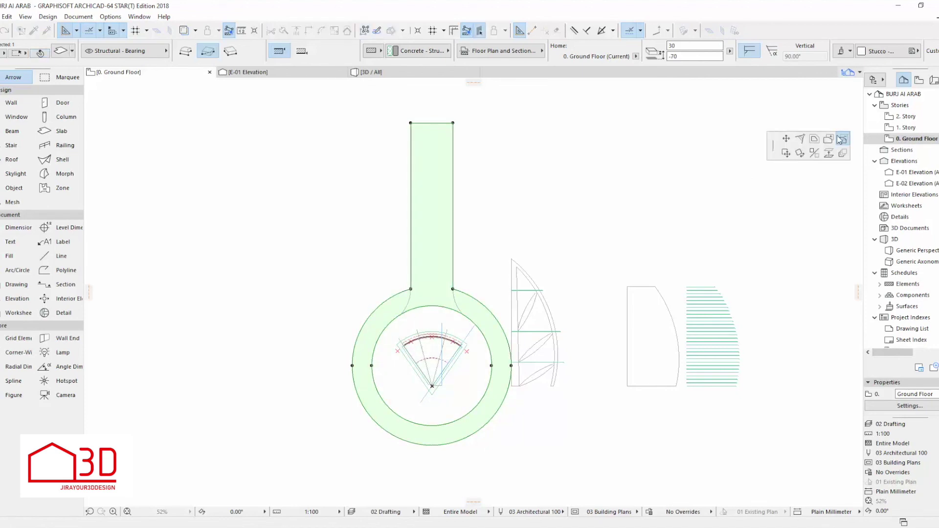
click(425, 301)
key(Escape)
Step: Draw a three-sided line outline for the causeway, about 4300 mm wide, connecting the outer ends of the two transition arcs
click(437, 306)
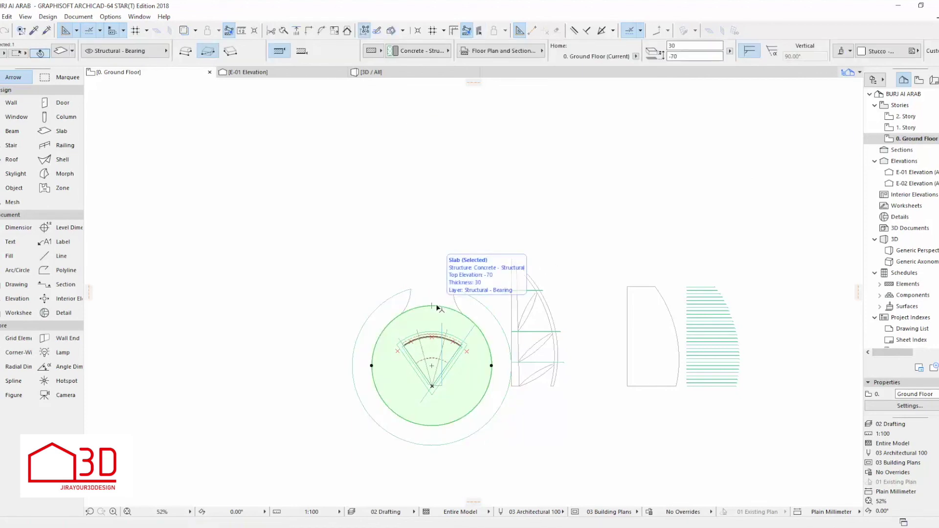
scroll(437, 307, up, 2)
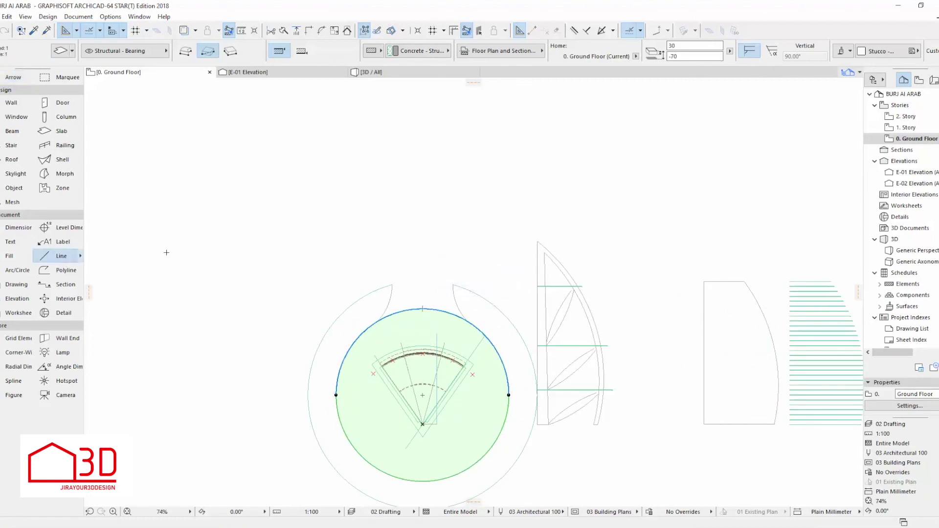
key(Escape)
click(392, 285)
click(392, 126)
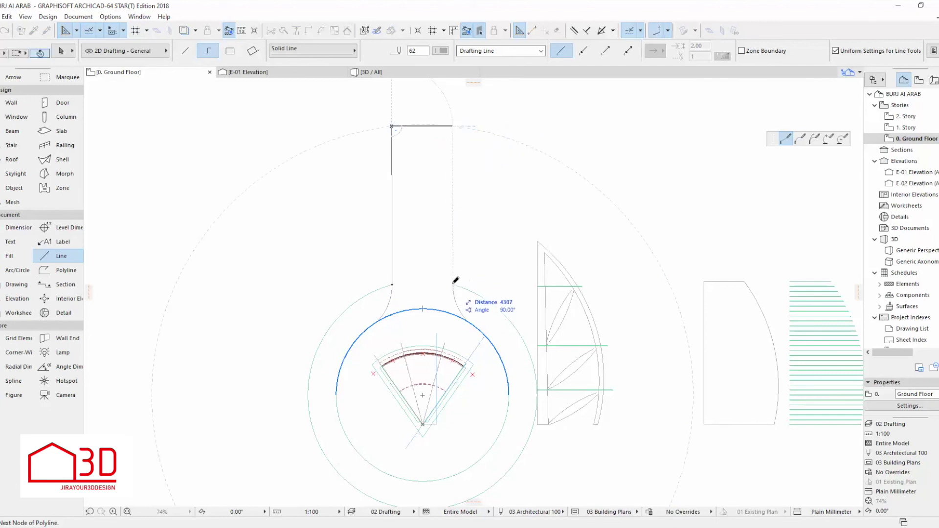
key(Escape)
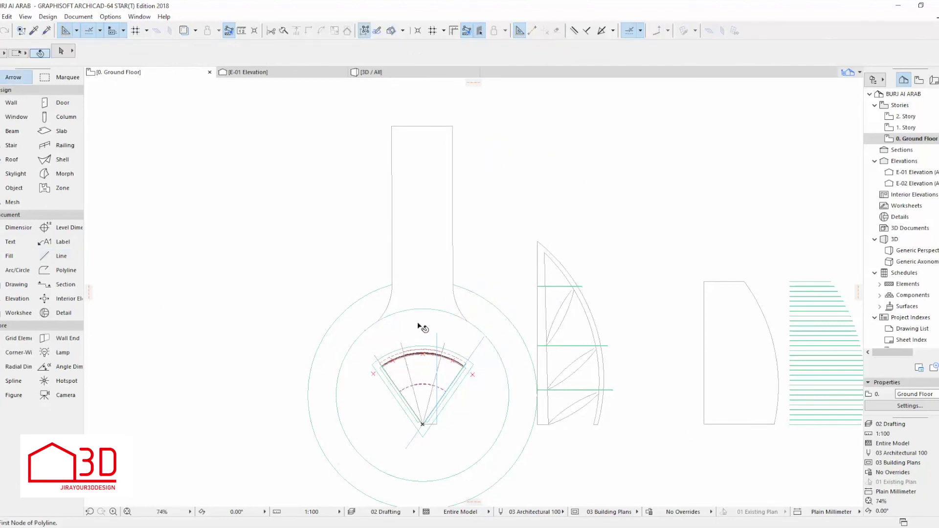
Step: Add the outlined causeway strip and its curved transitions to the inner circular slab
click(419, 327)
click(509, 395)
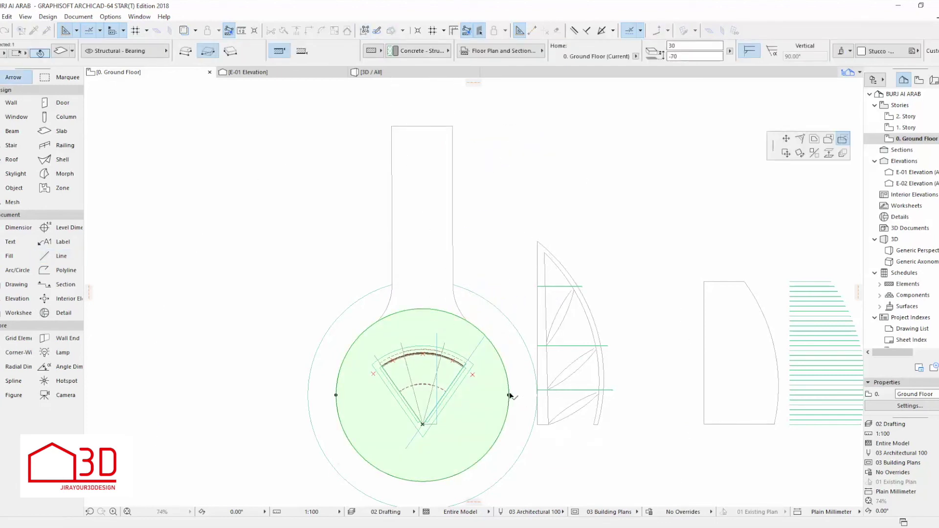
click(420, 285)
key(Escape)
click(418, 185)
Step: Inspect the platform in 3D, selecting the open ring and the inner slab with the causeway to check their outlines
scroll(431, 232, up, 3)
scroll(426, 240, down, 5)
key(F3)
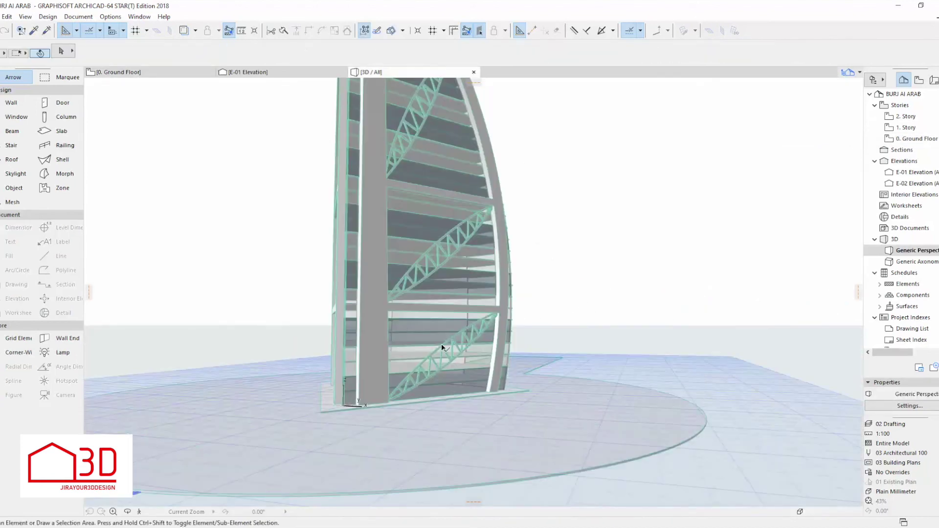
scroll(394, 384, down, 4)
shift+middle_drag(395, 384, 439, 367)
scroll(436, 371, up, 2)
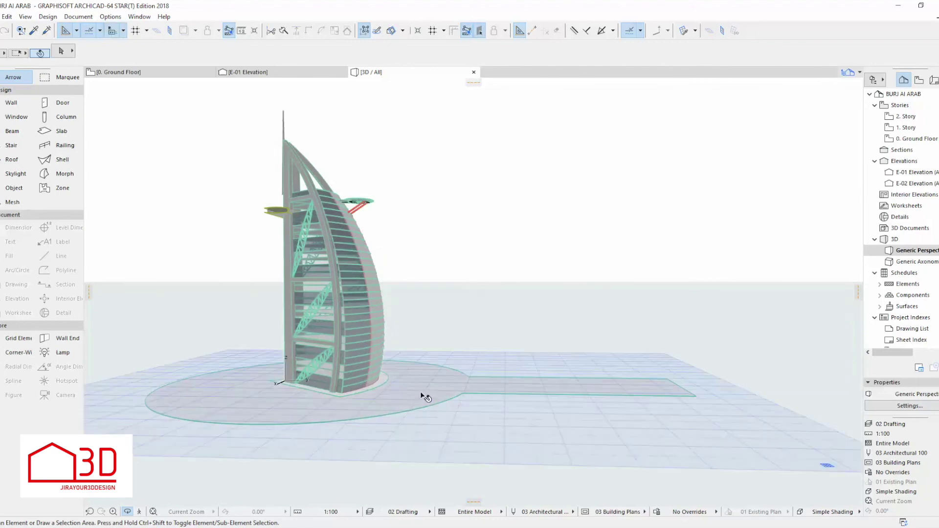
click(423, 398)
scroll(462, 385, up, 2)
click(633, 379)
scroll(633, 379, down, 1)
click(442, 406)
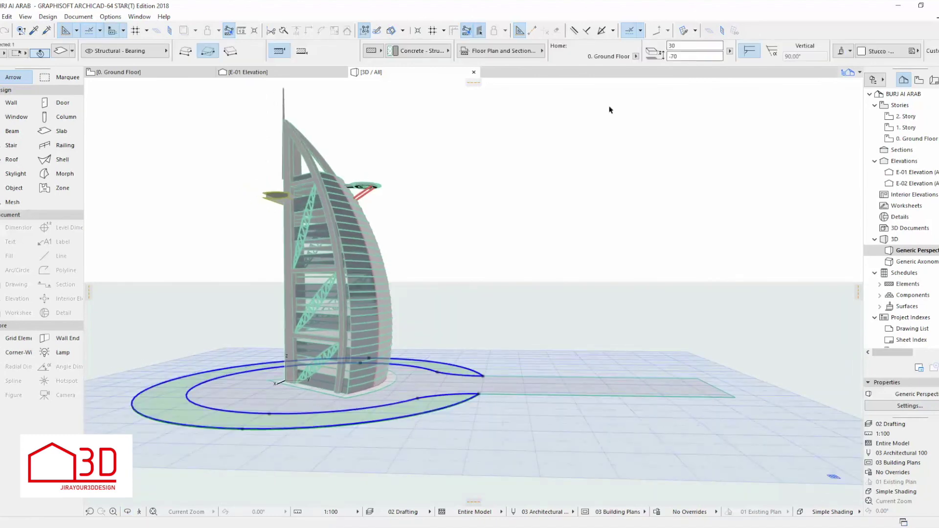
click(637, 173)
click(523, 384)
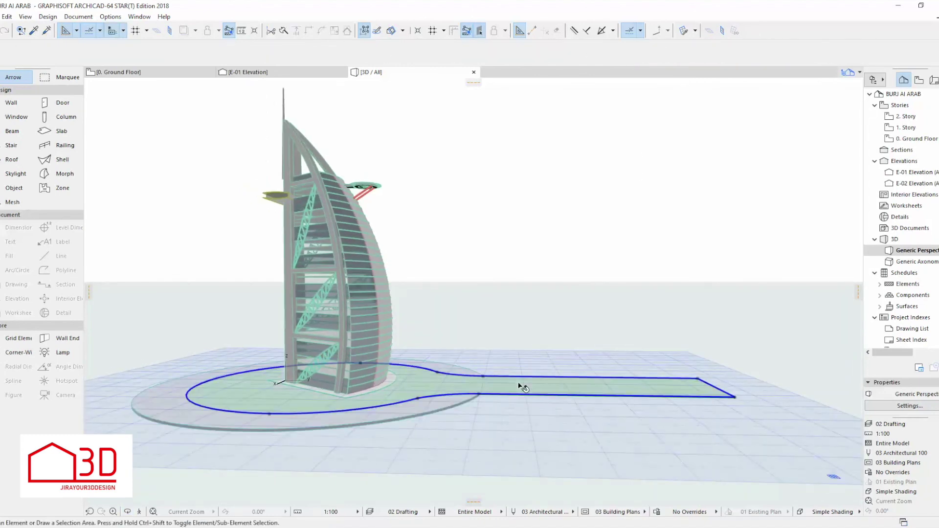
click(652, 180)
Step: Move the causeway's outer left corner on the ground floor plan onto a vertical guide line to straighten that side
click(174, 75)
scroll(440, 294, up, 2)
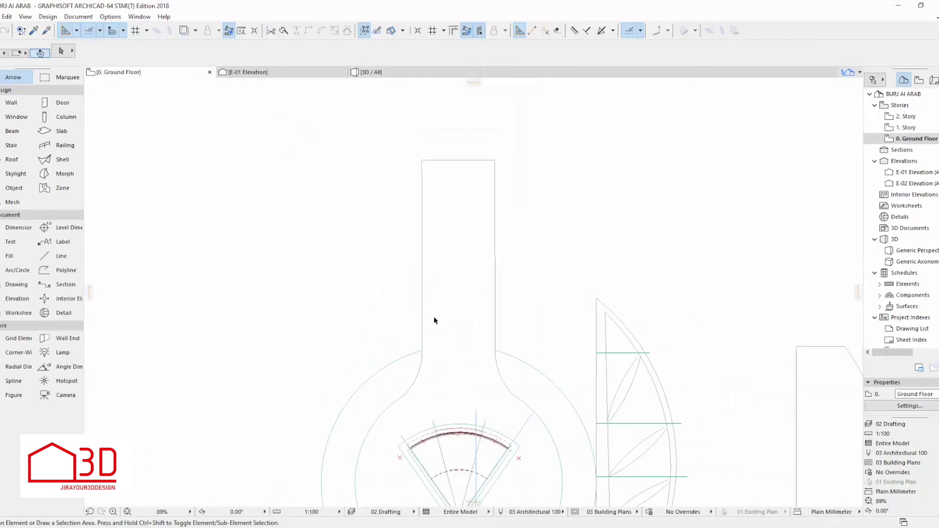
scroll(396, 171, up, 5)
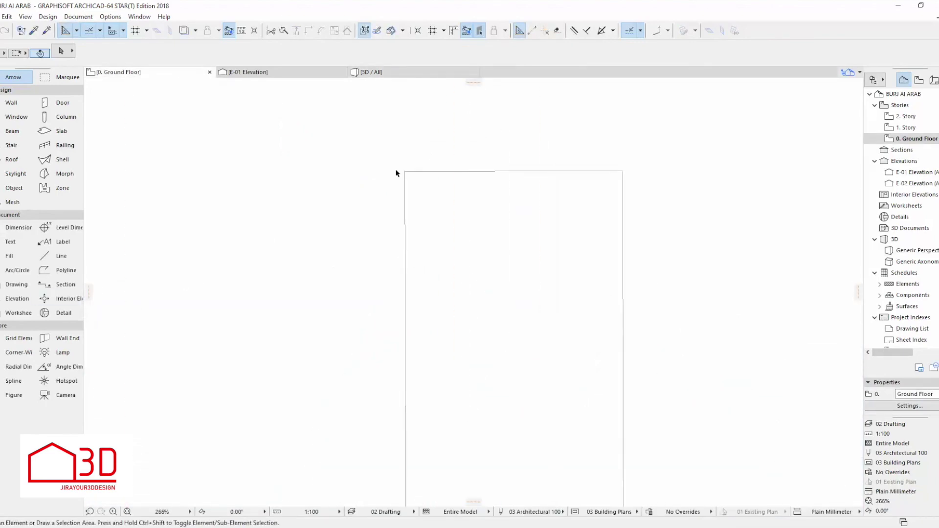
click(409, 174)
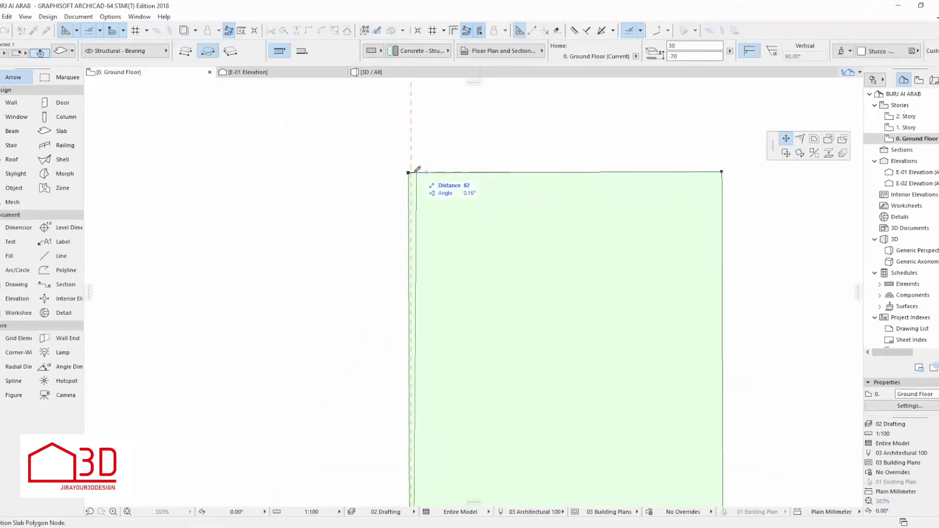
scroll(414, 170, up, 3)
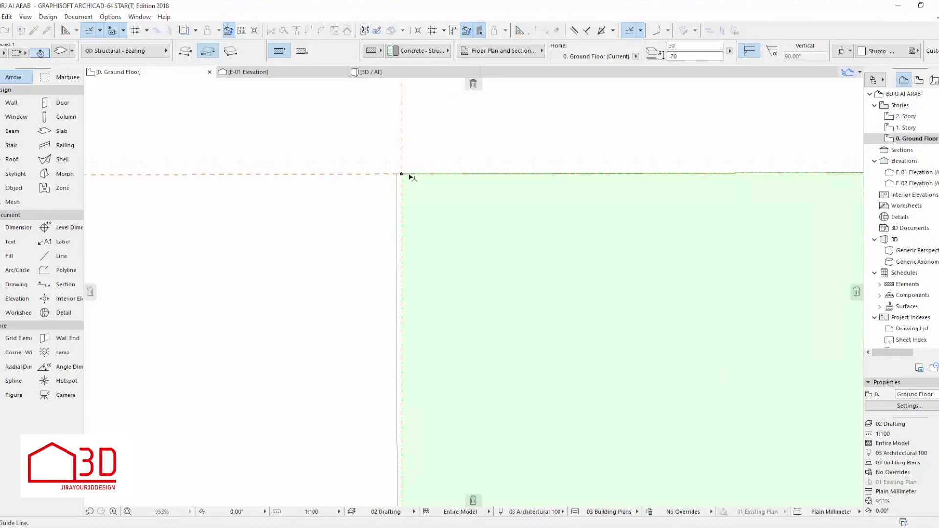
scroll(441, 191, down, 2)
Step: Level the causeway's outer right corner with the left one and remove the horizontal guide line
scroll(800, 184, up, 6)
click(747, 174)
click(746, 178)
key(Escape)
scroll(717, 174, down, 1)
click(739, 176)
key(Escape)
scroll(759, 168, down, 2)
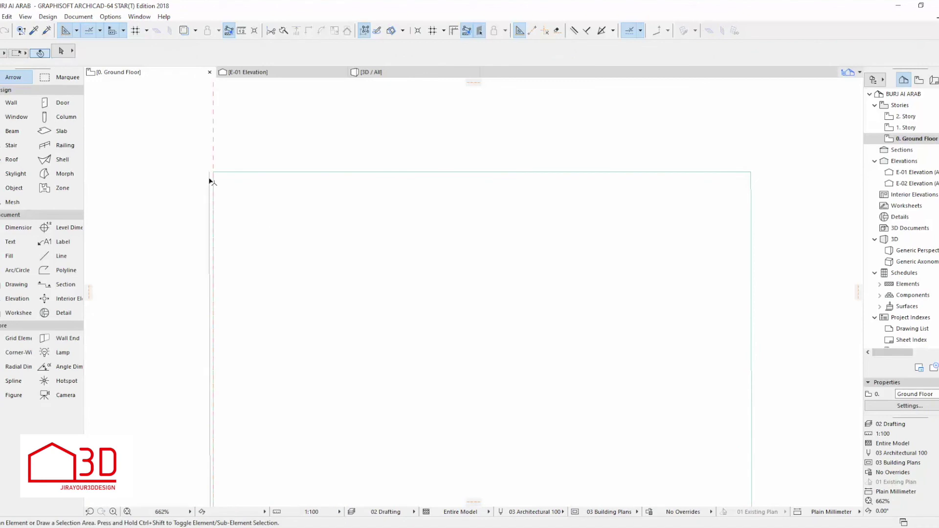
Step: Place a vertical guide line through the point where the causeway's right side meets the ring
click(864, 295)
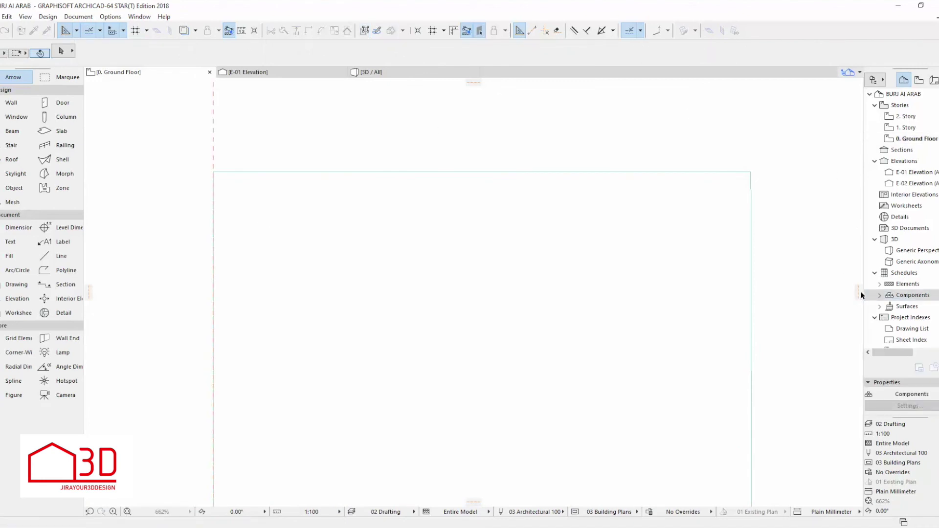
click(750, 172)
scroll(626, 171, down, 10)
scroll(647, 402, up, 9)
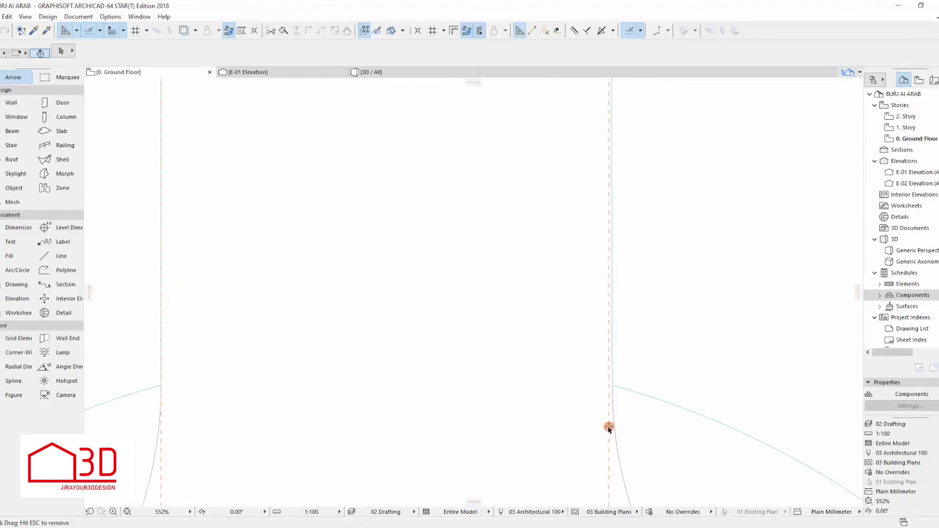
click(613, 386)
scroll(616, 429, down, 9)
scroll(618, 297, up, 10)
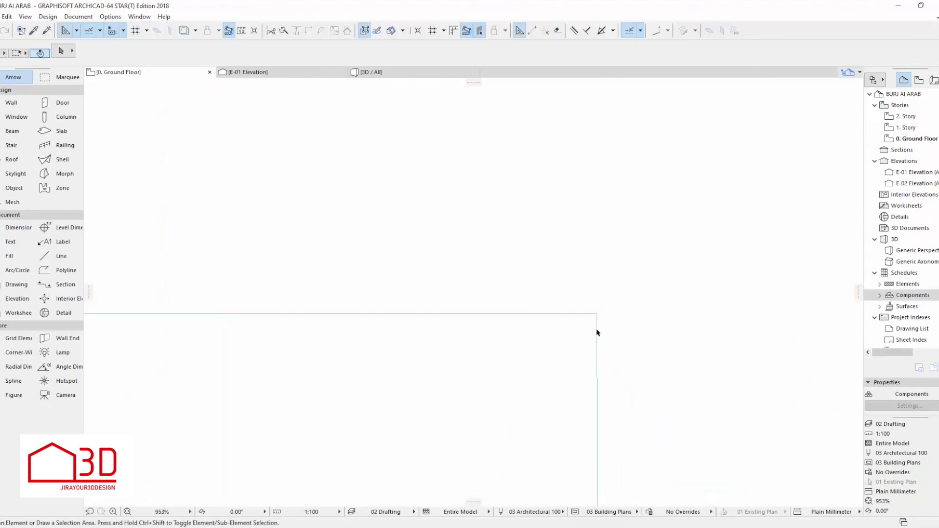
Step: Move the causeway's outer right corner onto the vertical guide line and remove the guide lines
click(598, 315)
click(598, 314)
key(Escape)
scroll(595, 277, down, 3)
right_click(597, 264)
click(620, 247)
scroll(525, 223, down, 8)
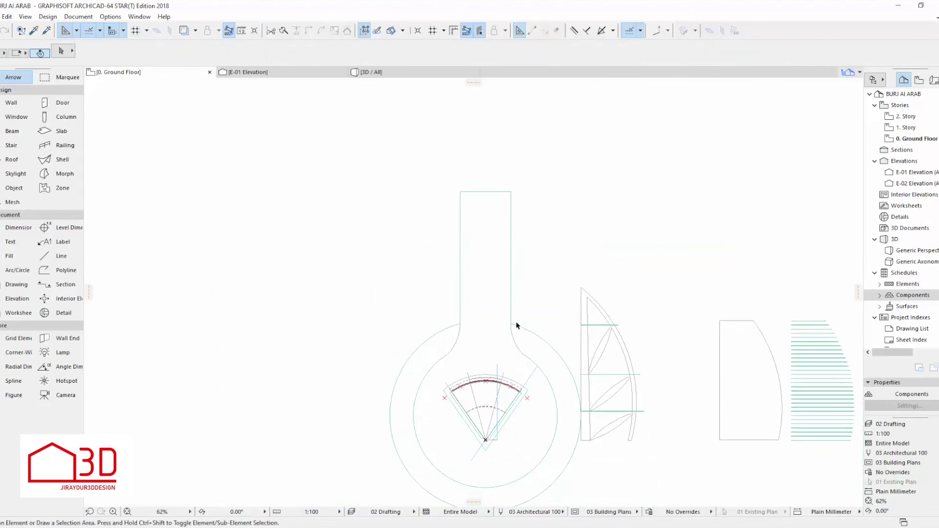
Step: Move the drafted truss elevation lines away from the ring, to the far right of the other reference drawings
drag(547, 237, 621, 397)
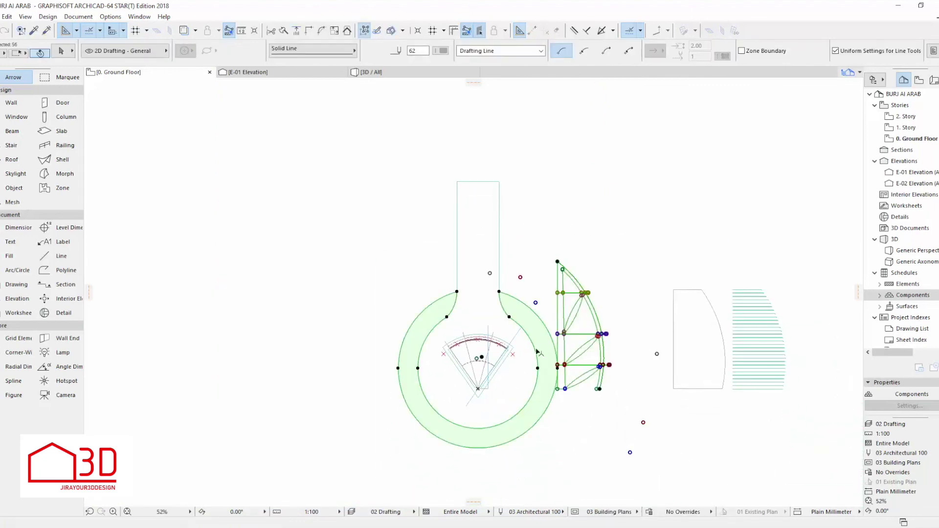
click(600, 390)
click(785, 154)
click(814, 390)
scroll(792, 399, up, 1)
middle_drag(792, 399, 623, 392)
click(606, 383)
click(632, 383)
click(728, 364)
scroll(728, 364, down, 4)
scroll(496, 383, up, 4)
scroll(516, 405, up, 5)
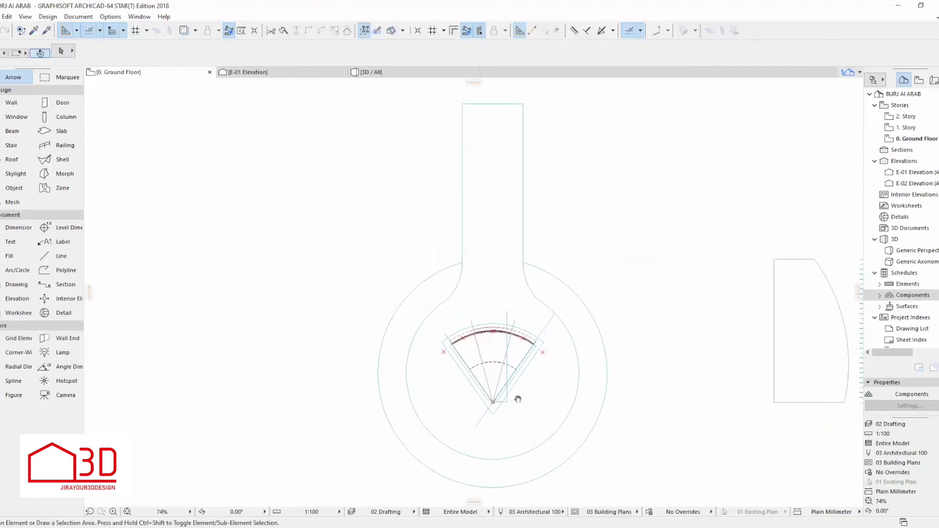
Step: Move all the remaining reference drawings farther right, clear of the platform plan
scroll(449, 400, down, 6)
click(807, 430)
click(622, 400)
click(823, 399)
scroll(385, 382, up, 1)
middle_drag(384, 382, 468, 367)
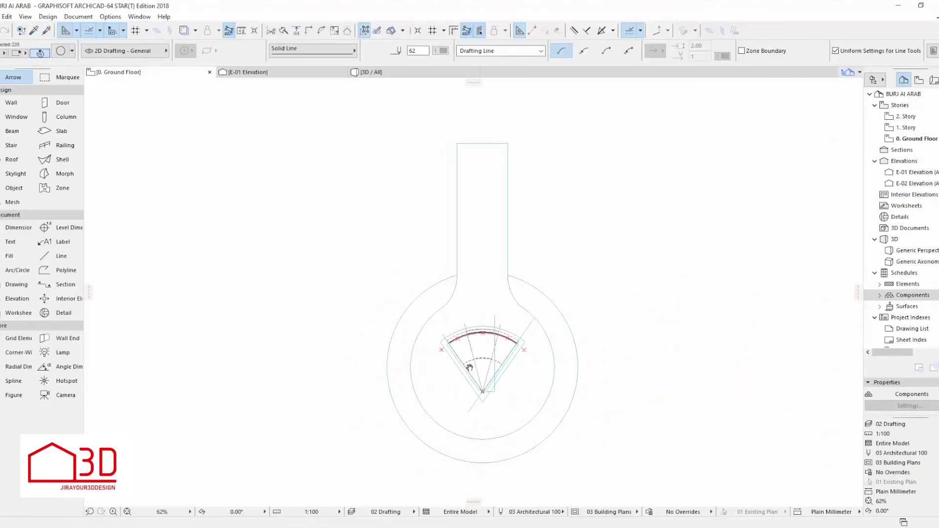
click(399, 69)
shift+middle_drag(487, 286, 467, 251)
scroll(485, 291, down, 4)
scroll(494, 396, up, 2)
key(F2)
click(484, 268)
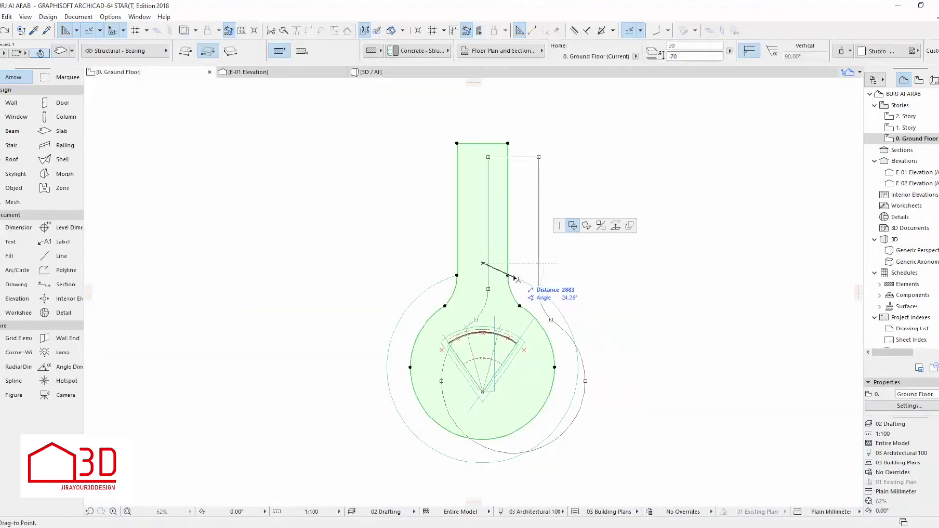
key(Escape)
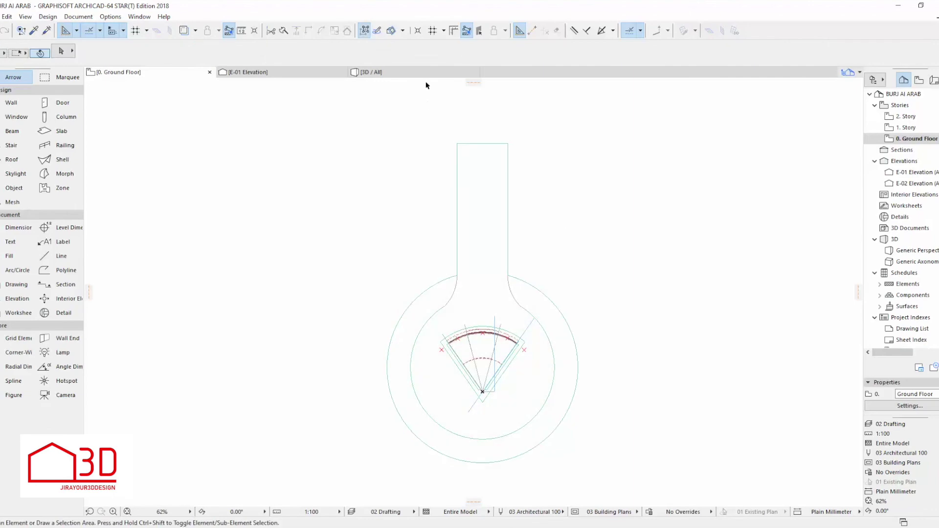
Step: Inspect the platform edge in 3D and select the slab below the ring to check how the slabs overlap
key(F3)
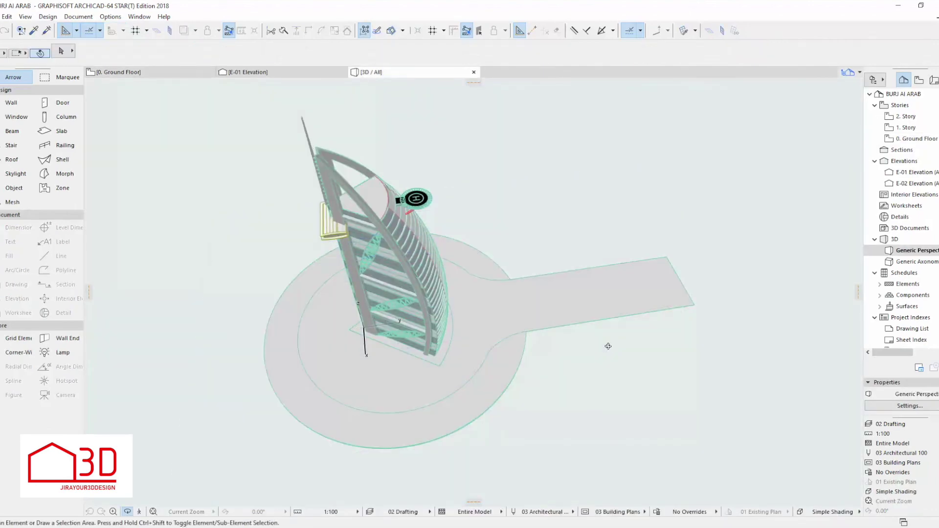
scroll(608, 346, down, 2)
shift+middle_drag(608, 346, 500, 387)
scroll(580, 328, up, 3)
scroll(509, 389, up, 3)
click(536, 387)
click(726, 367)
click(726, 365)
scroll(726, 367, up, 1)
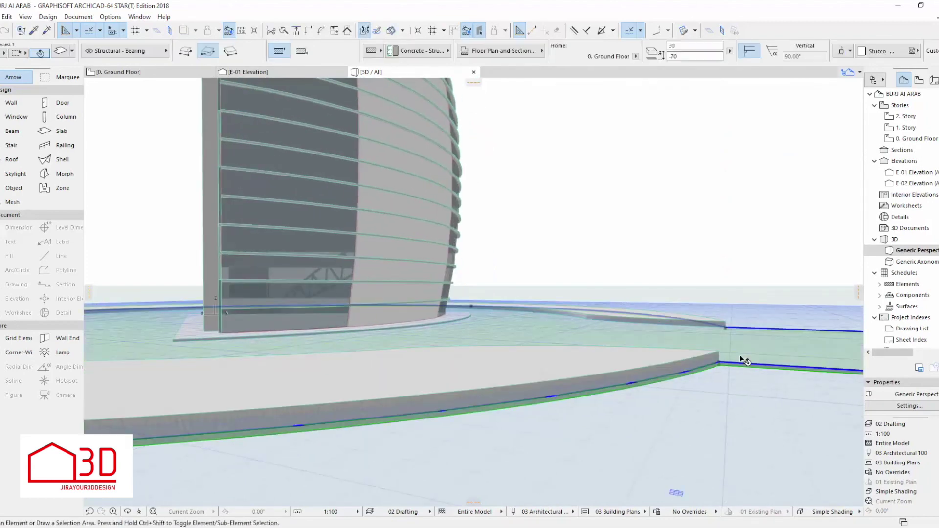
Step: Override the surface of the open ring slab with Stone - Granite Gray
scroll(660, 424, down, 4)
click(547, 417)
click(411, 52)
click(629, 306)
scroll(612, 52, down, 3)
click(668, 53)
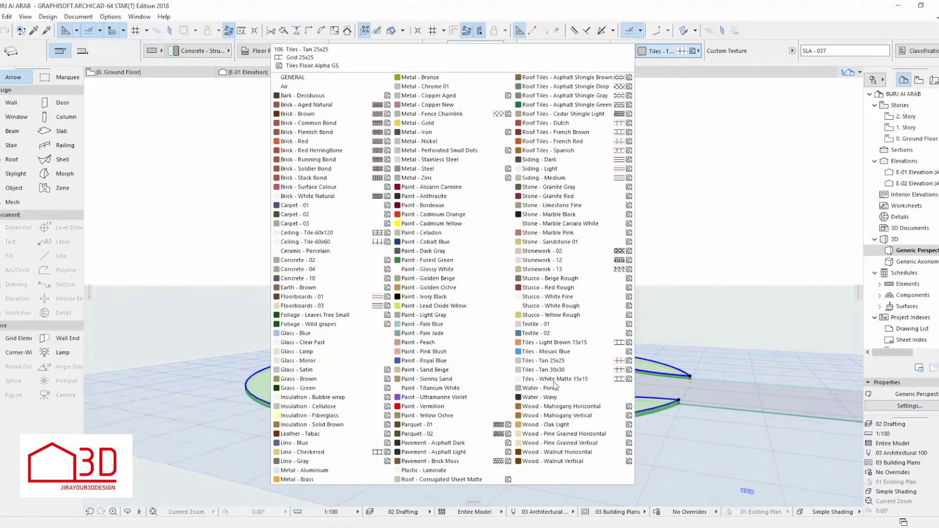
click(538, 188)
scroll(494, 395, up, 2)
click(516, 494)
scroll(516, 493, down, 1)
scroll(516, 494, down, 2)
shift+middle_drag(480, 490, 506, 459)
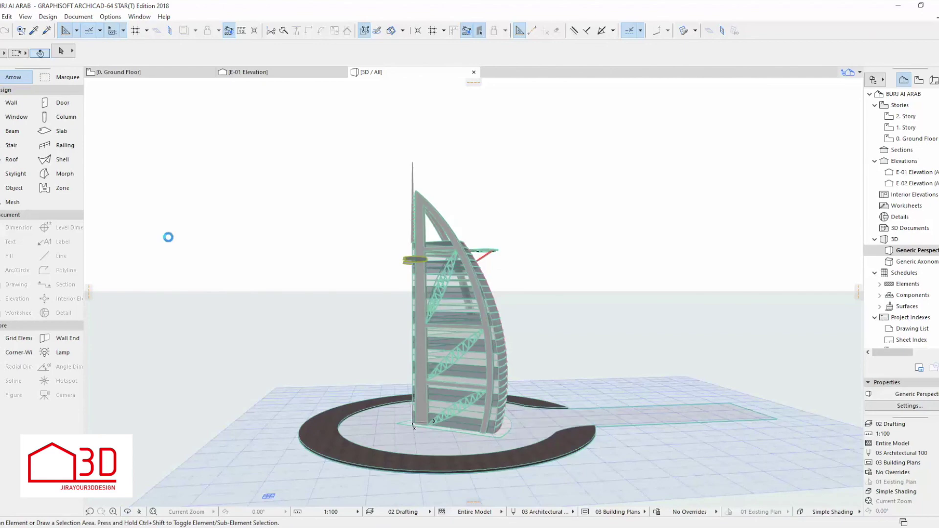
Step: Compare the full platform slab, the ring slab and the causeway in plan and in 3D to see how they overlap
click(149, 74)
click(522, 300)
key(Escape)
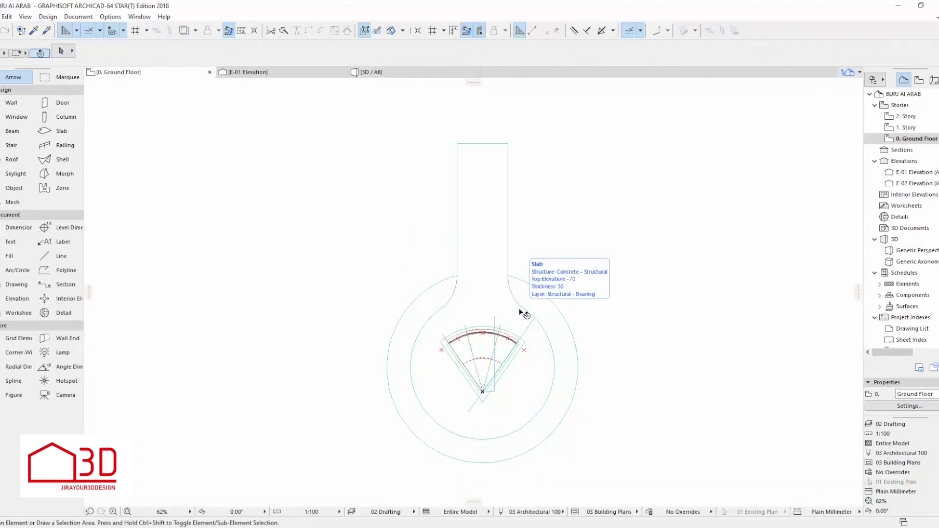
key(F3)
click(168, 73)
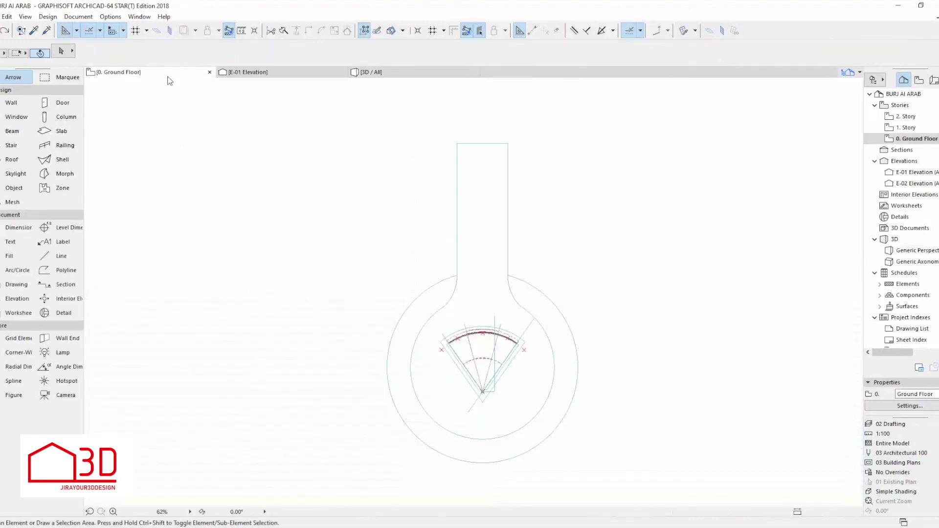
click(524, 312)
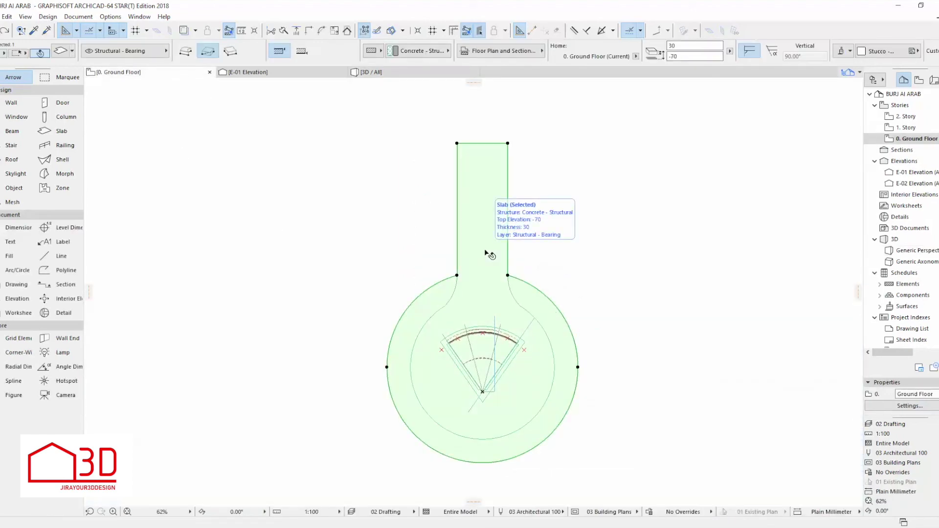
key(F3)
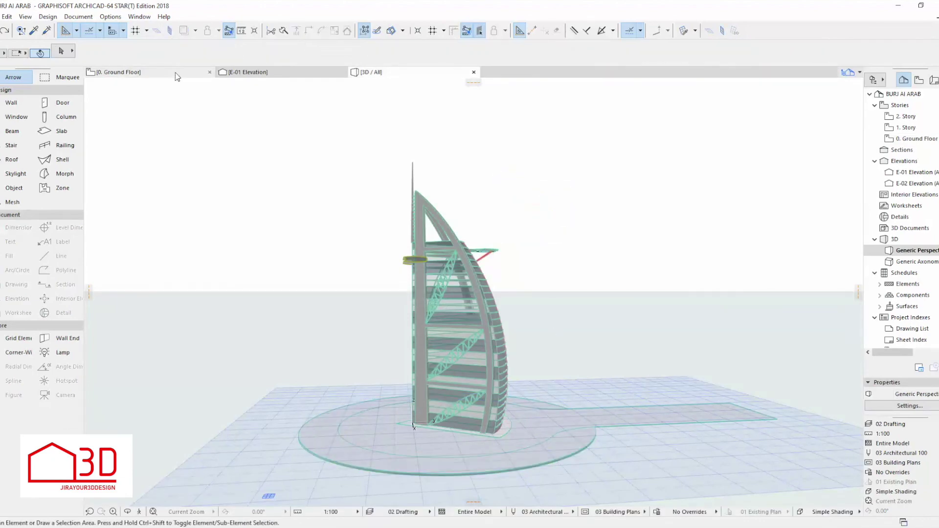
click(556, 437)
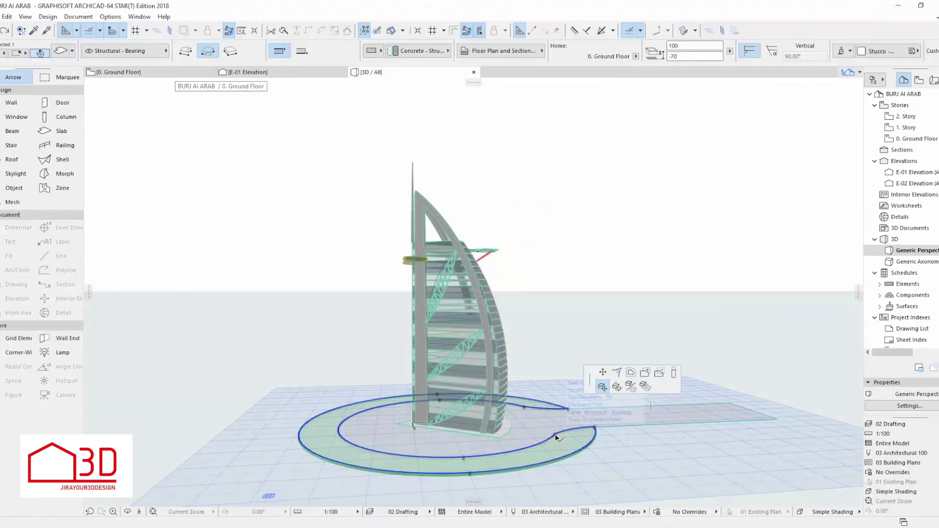
key(Escape)
click(635, 418)
click(141, 75)
click(141, 76)
key(F3)
scroll(550, 404, up, 3)
scroll(380, 249, down, 1)
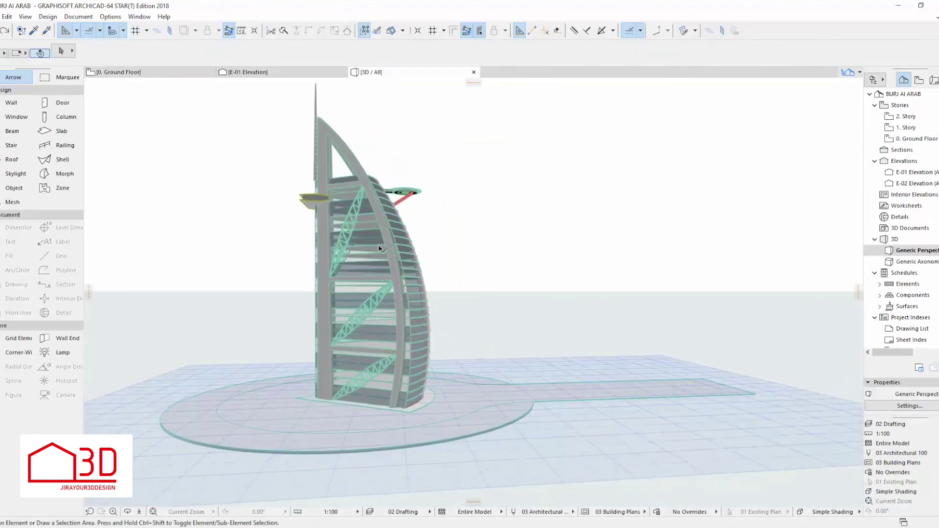
Step: Try to subtract the ring's outline from the full platform slab in plan using the Magic Wand
key(F2)
drag(490, 245, 532, 214)
key(Escape)
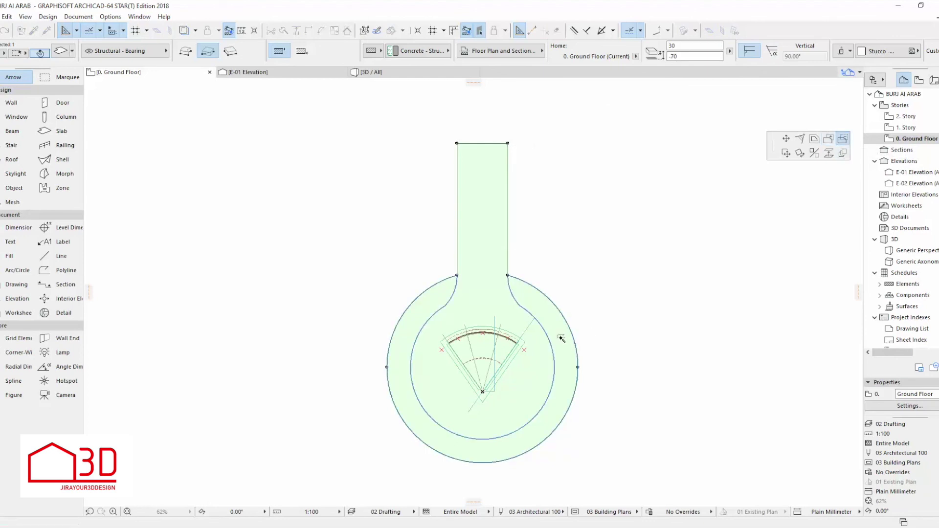
click(562, 338)
click(629, 308)
click(524, 304)
drag(535, 317, 568, 298)
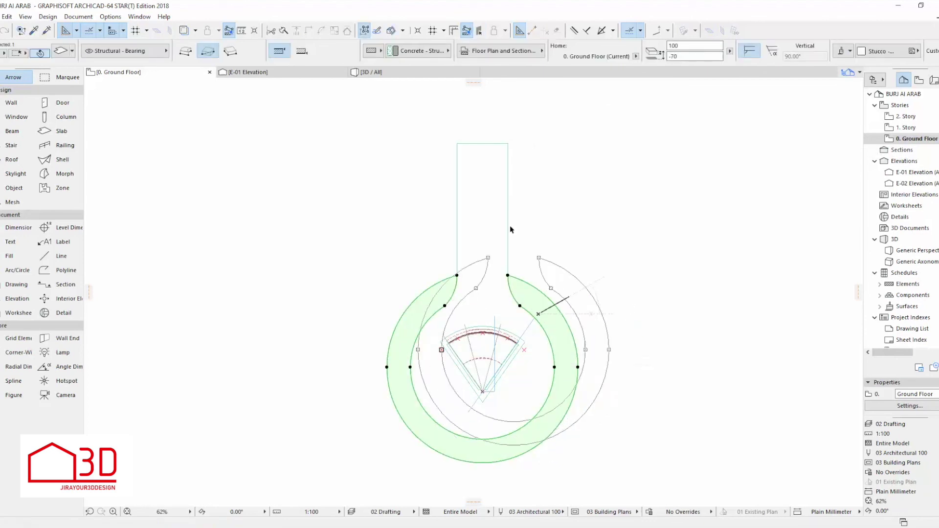
key(Escape)
Step: Check the inner slab with causeway in plan and undo the last slab change
click(437, 344)
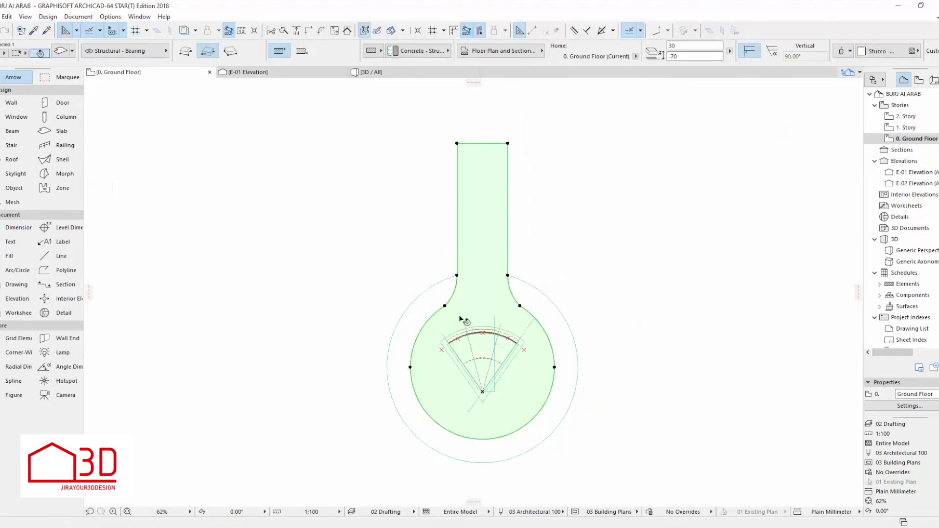
key(Escape)
click(57, 132)
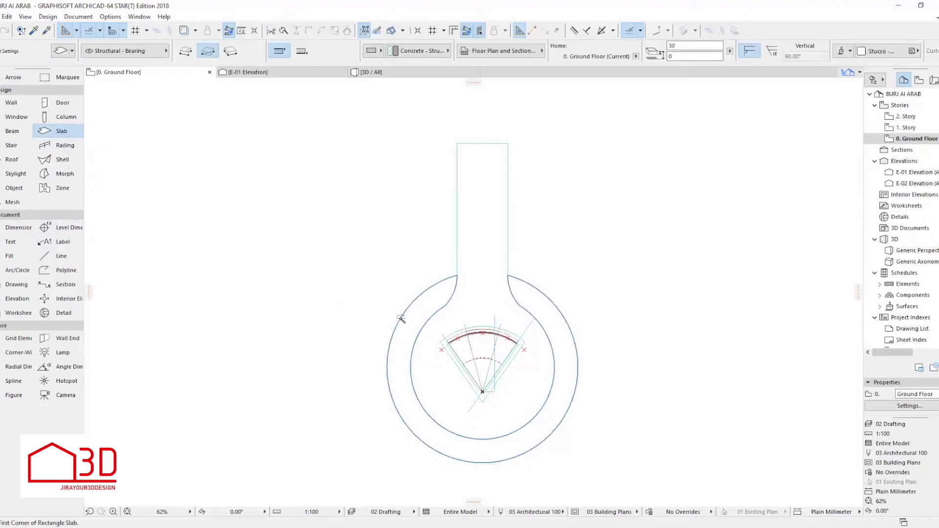
key(ctrl+z)
Step: Copy the full platform slab with causeway straight down to elevation -100 and set the copy's thickness to 200
key(F3)
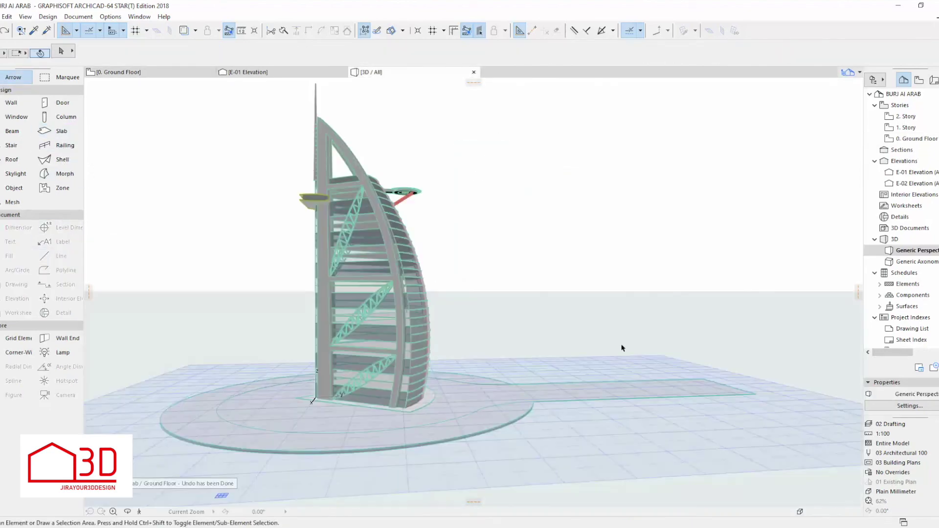
click(509, 417)
scroll(750, 395, up, 8)
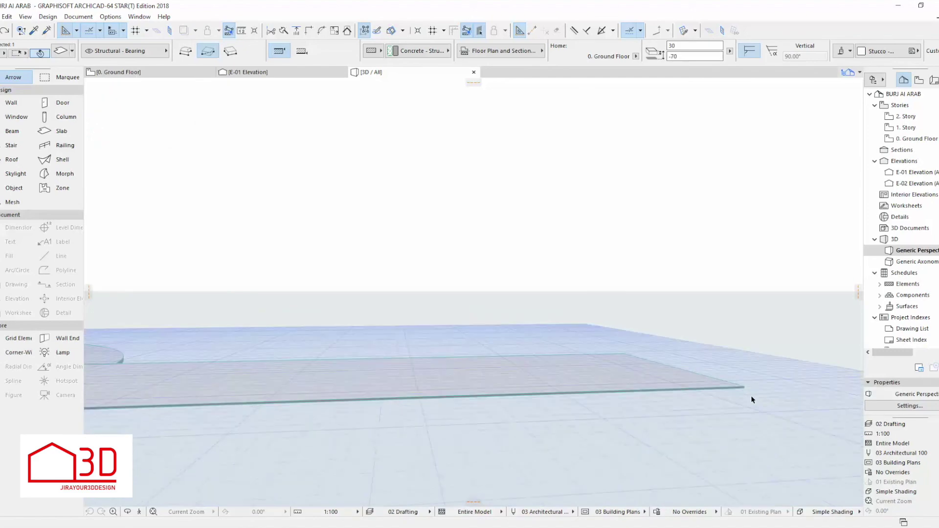
key(ctrl+shift+d)
click(728, 362)
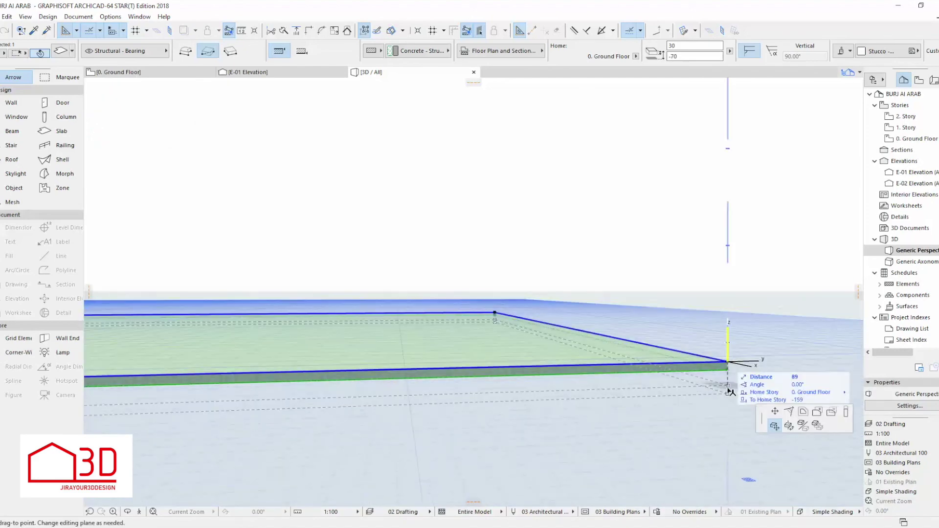
click(728, 371)
text(2)
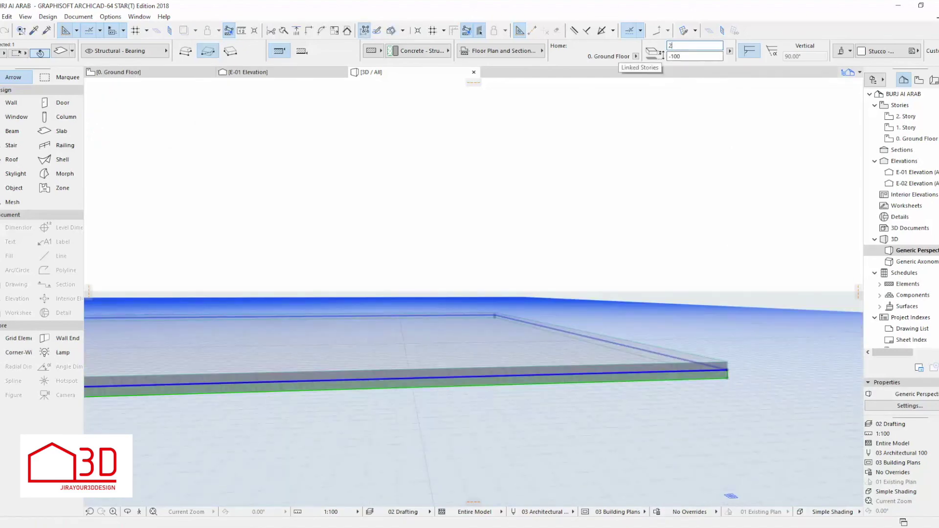
text(00)
click(619, 160)
Step: Set the thickness of the lower platform slab with causeway to 1000
click(641, 398)
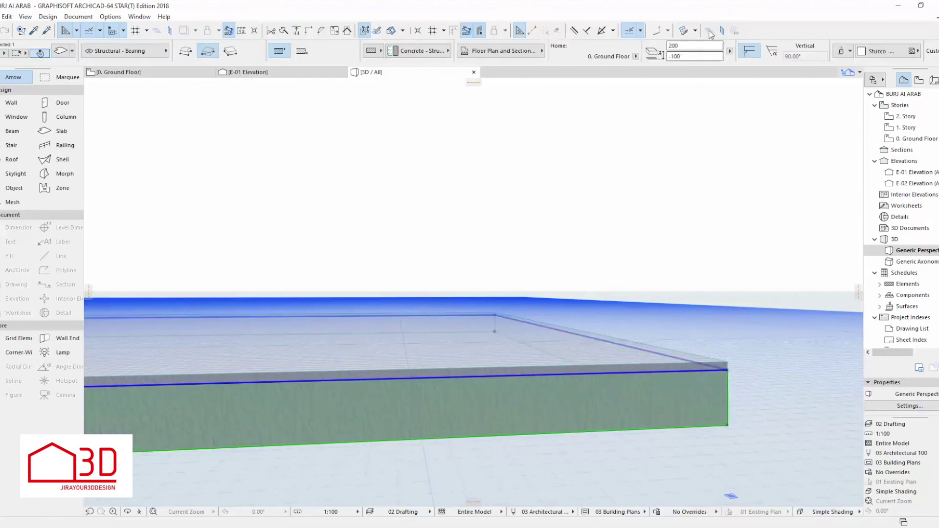
click(664, 152)
scroll(524, 201, down, 6)
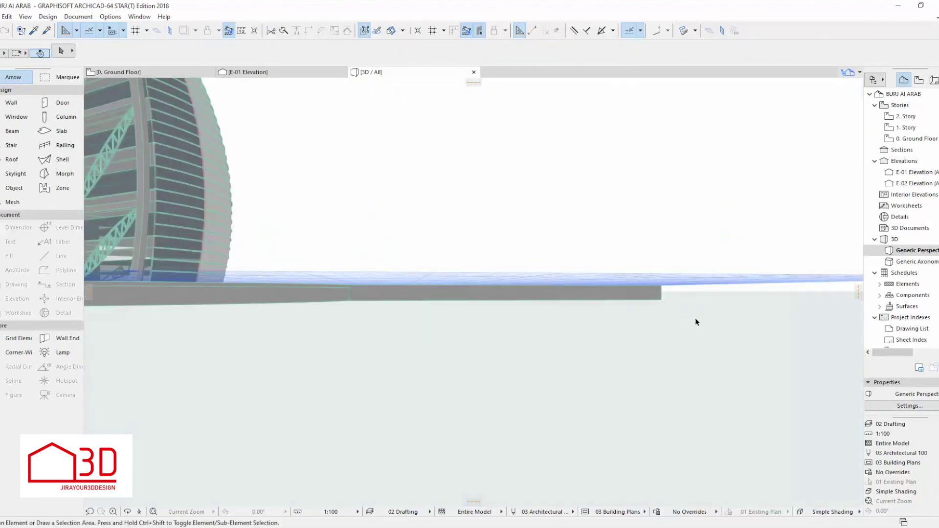
shift+middle_drag(695, 318, 584, 309)
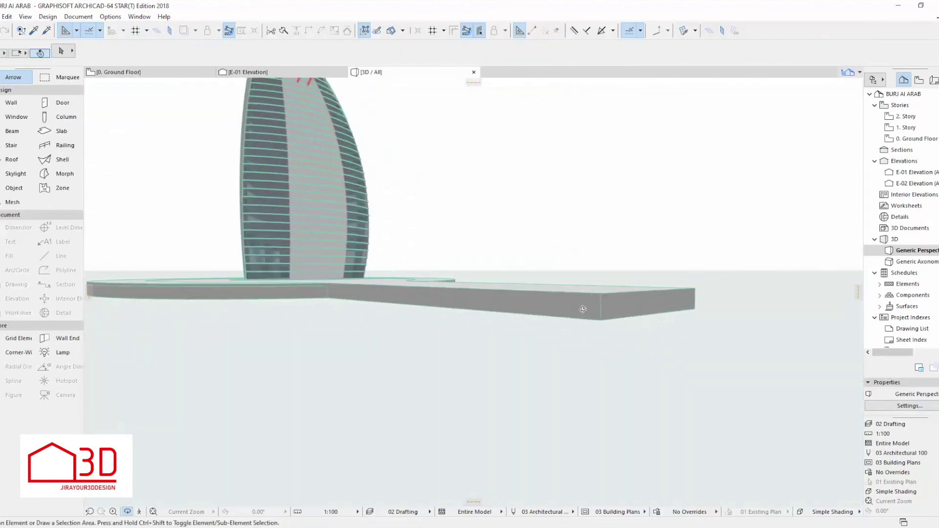
click(595, 293)
drag(684, 45, 635, 59)
text(0)
key(Return)
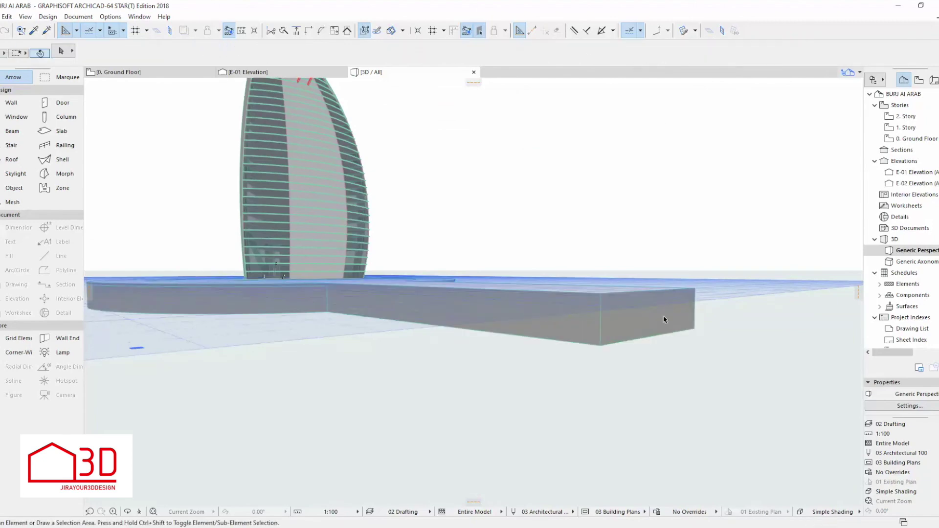
click(599, 346)
click(802, 140)
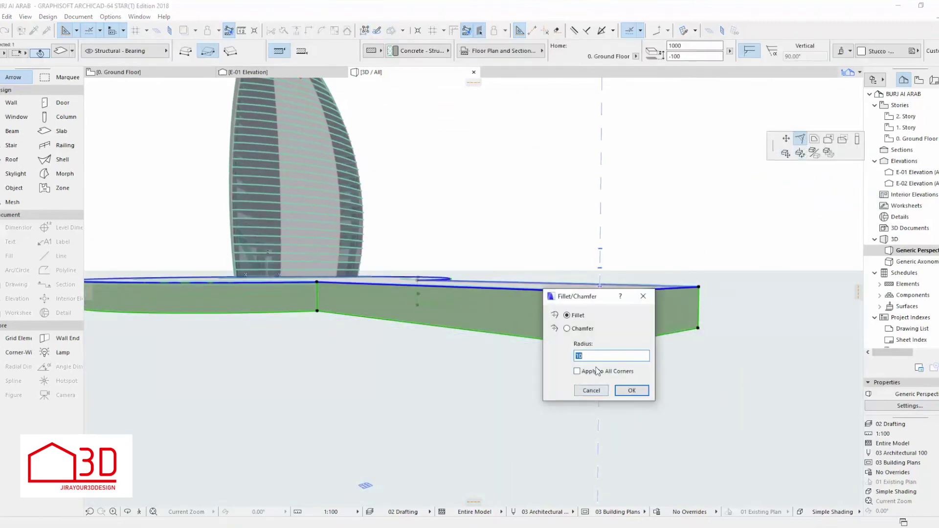
key(Escape)
key(Escape)
Step: Start editing the thick base slab from its lower corner at the outer end of the causeway
shift+middle_drag(612, 342, 661, 167)
click(474, 292)
click(647, 178)
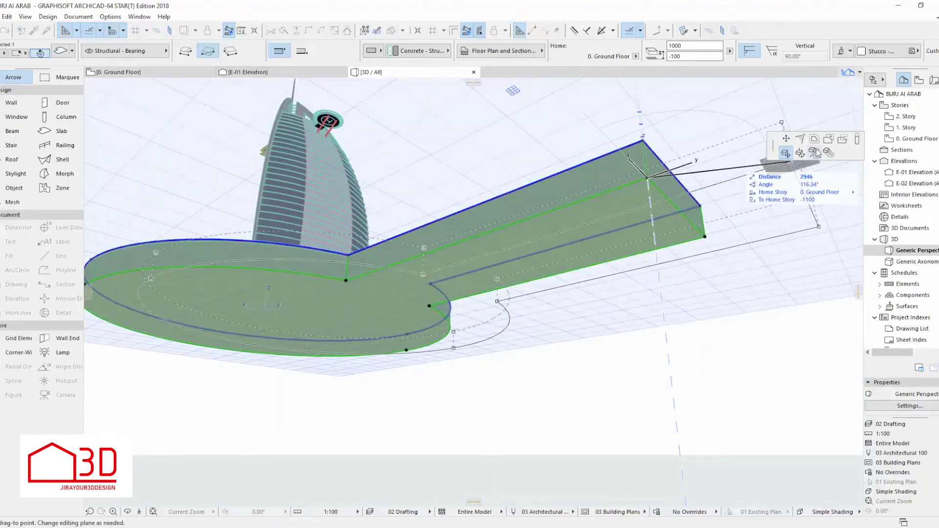